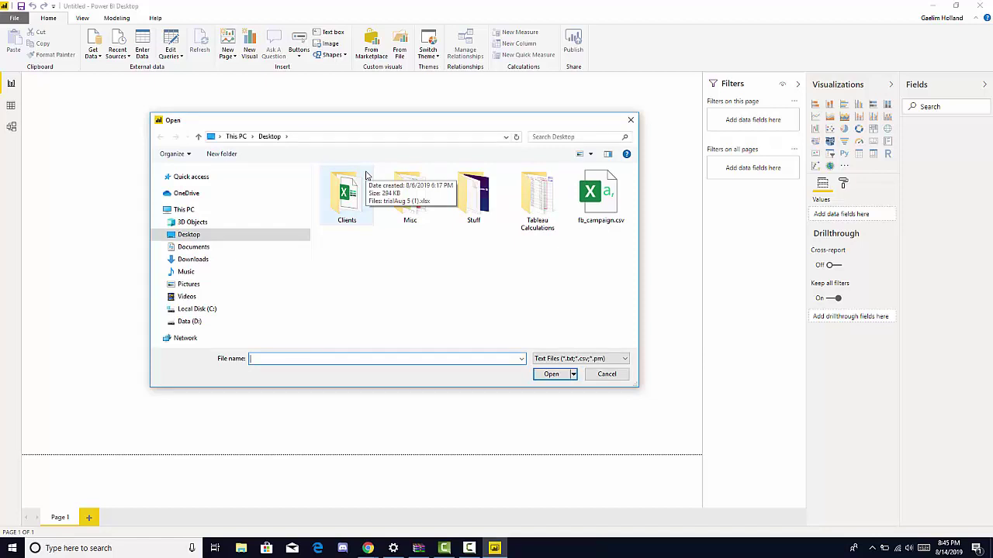
- Import fb_campaign.csv from the Desktop and open its data for transformation in Power Query
double_click(604, 206)
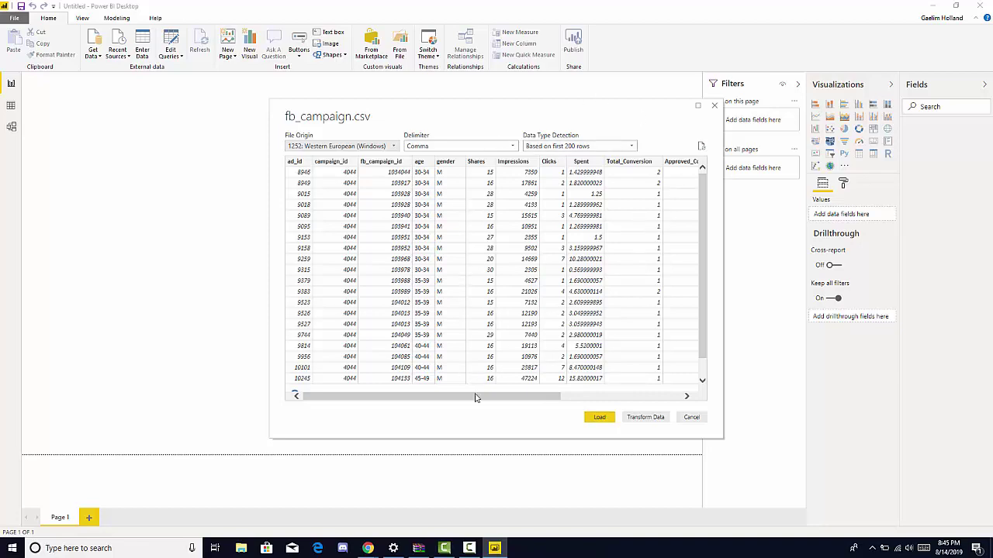
mouse_move(482, 398)
left_mouse_down()
mouse_move(614, 387)
mouse_move(468, 388)
left_mouse_up()
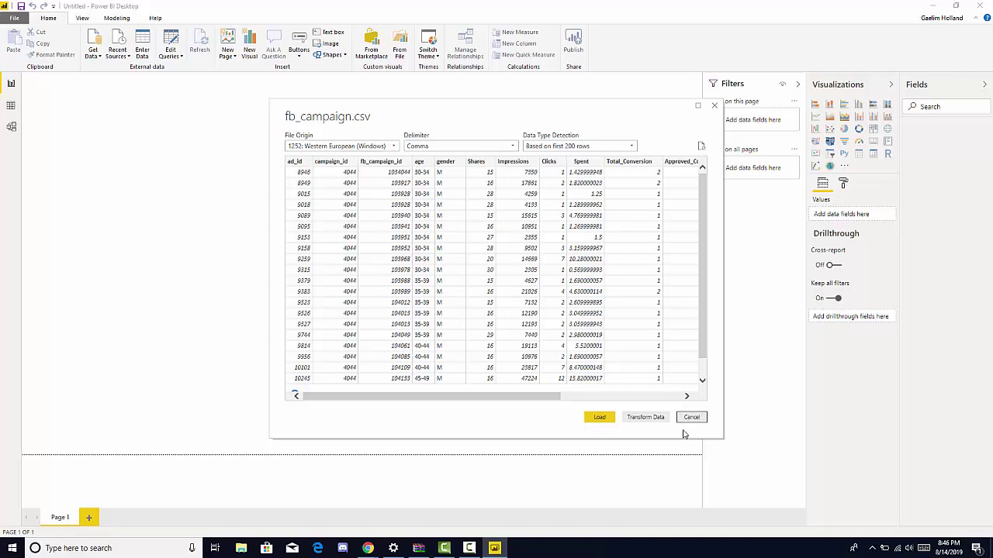
left_click(643, 418)
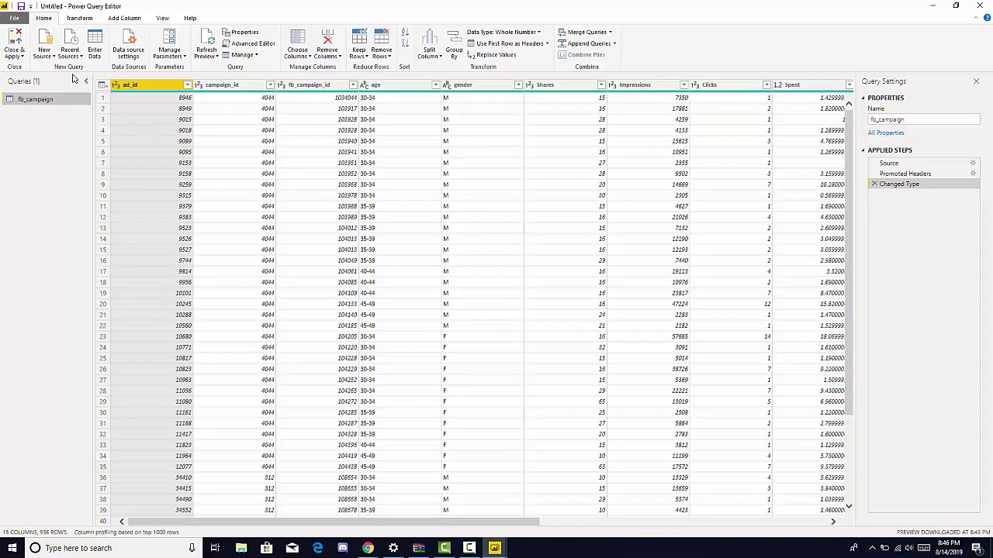
- Examine the fb_campaign query's columns and their data types, from ad_id through Ad Manager
left_click(219, 86)
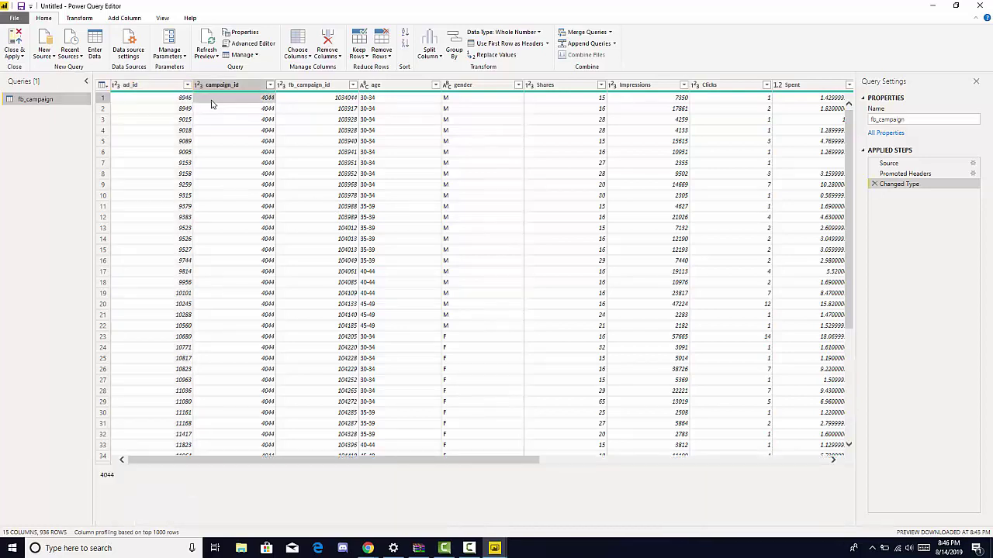
left_click(126, 87)
left_click(232, 87)
left_click(322, 87)
left_click(390, 88)
left_click(477, 86)
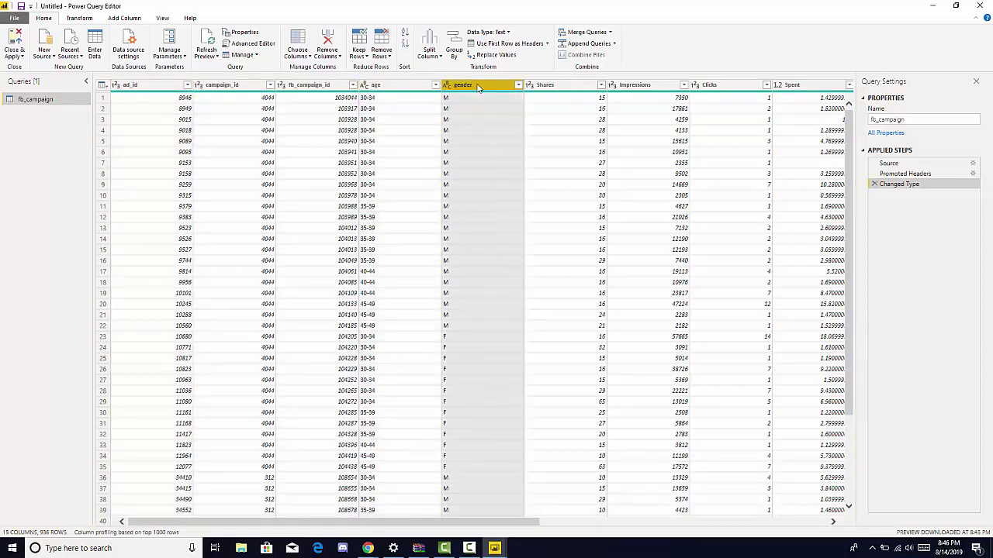
left_click(543, 86)
left_click(612, 85)
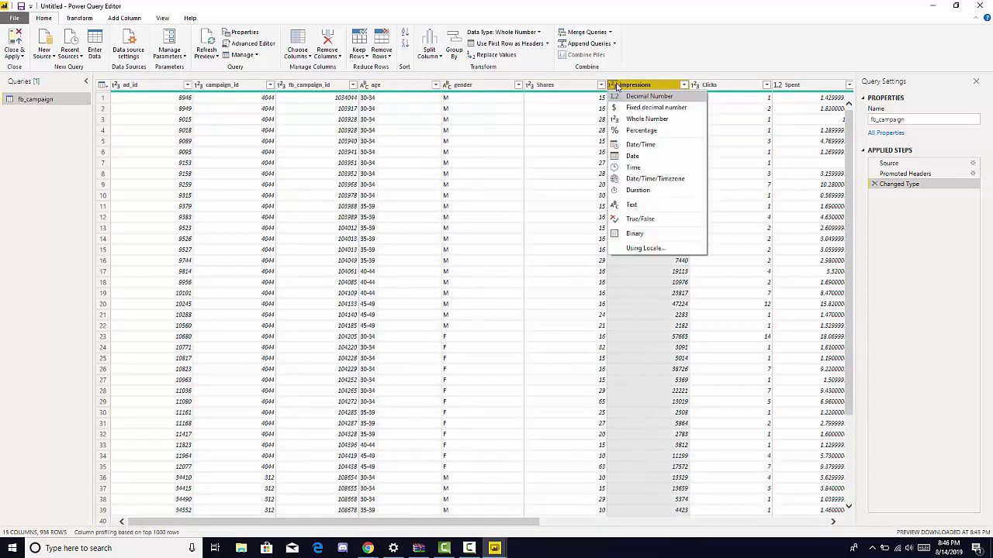
left_click(730, 86)
left_click(785, 86)
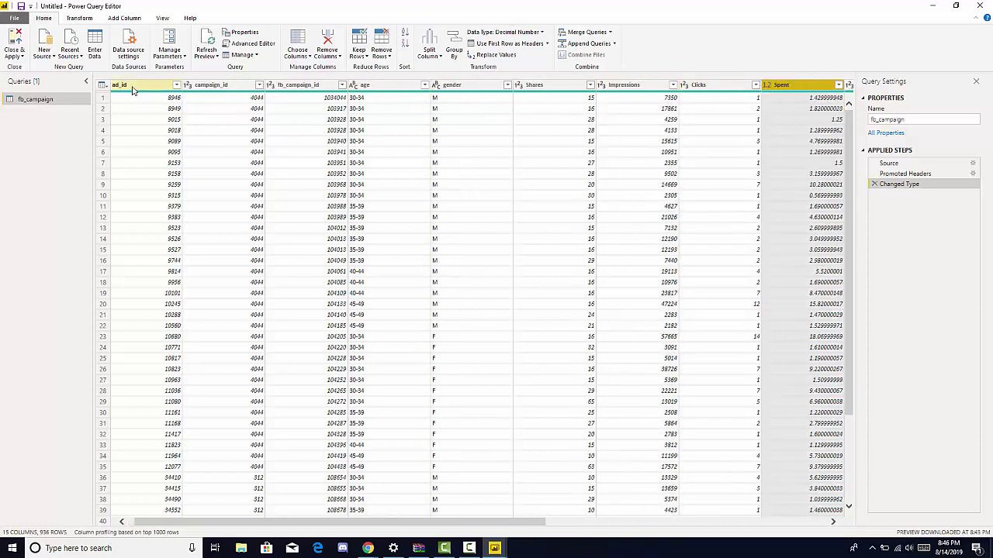
left_click(188, 86)
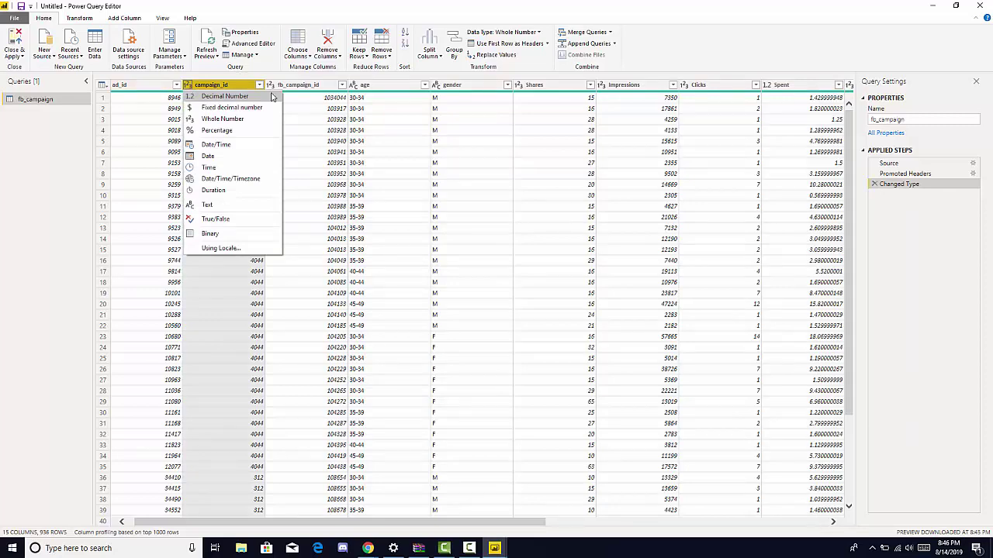
left_click(354, 91)
left_click_drag(506, 522, 809, 506)
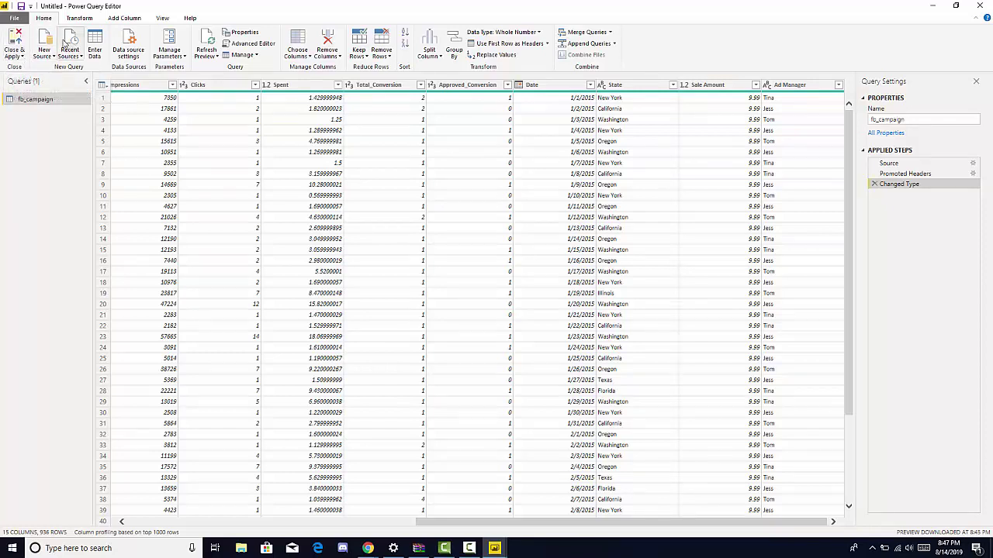
- Close the query editor and apply the fb_campaign query to load it into the report
left_click(24, 59)
left_click(20, 89)
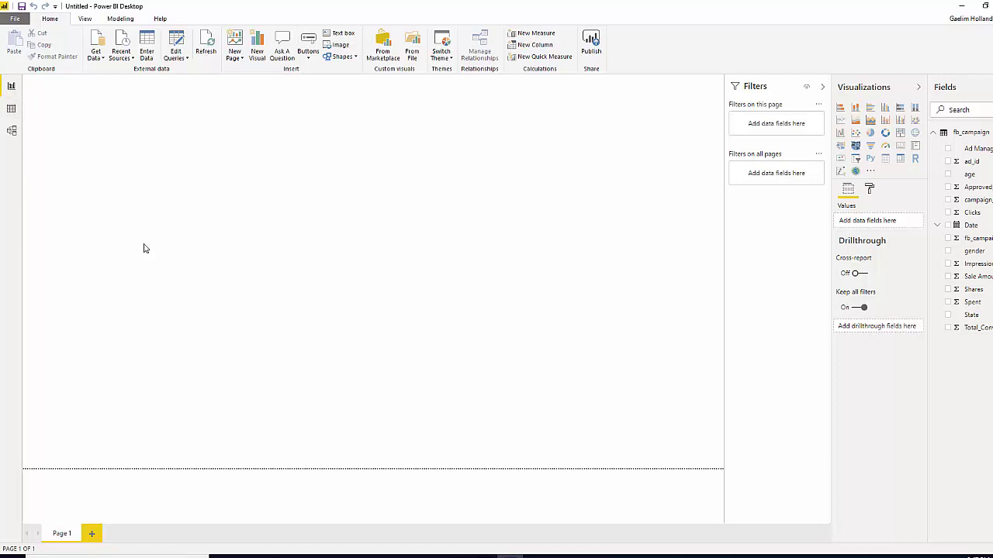
- Review the loaded fb_campaign table in the data and model views, and return to the report canvas
left_click(11, 110)
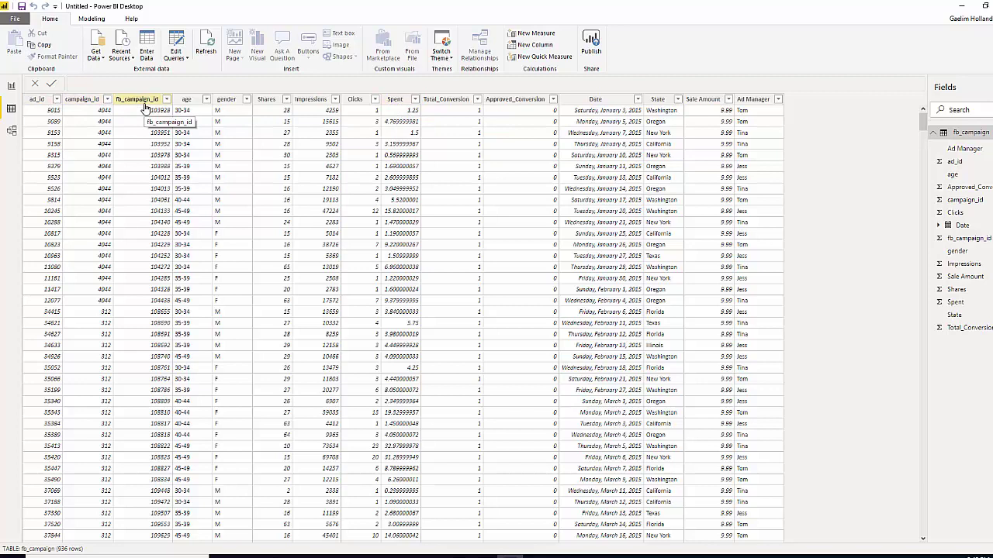
left_click(12, 131)
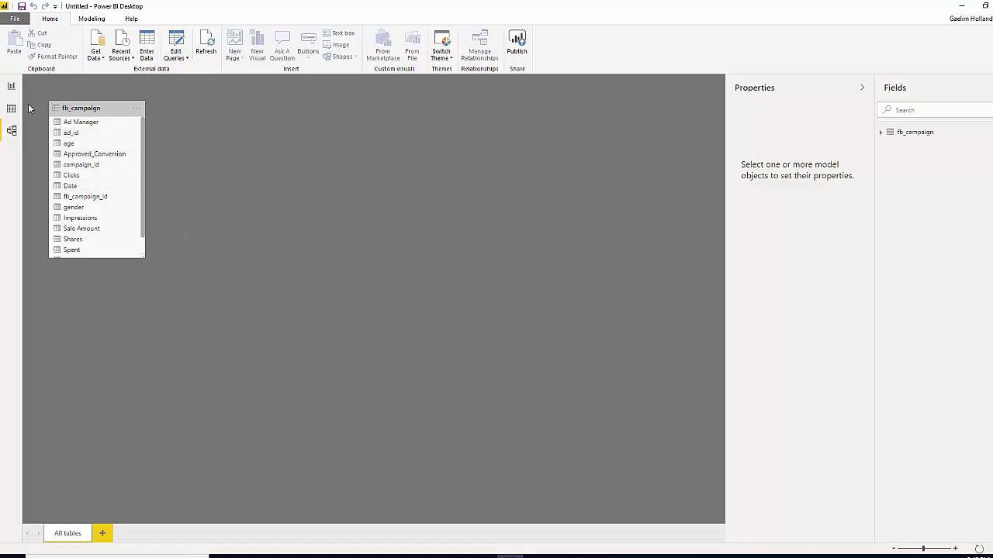
left_click(12, 87)
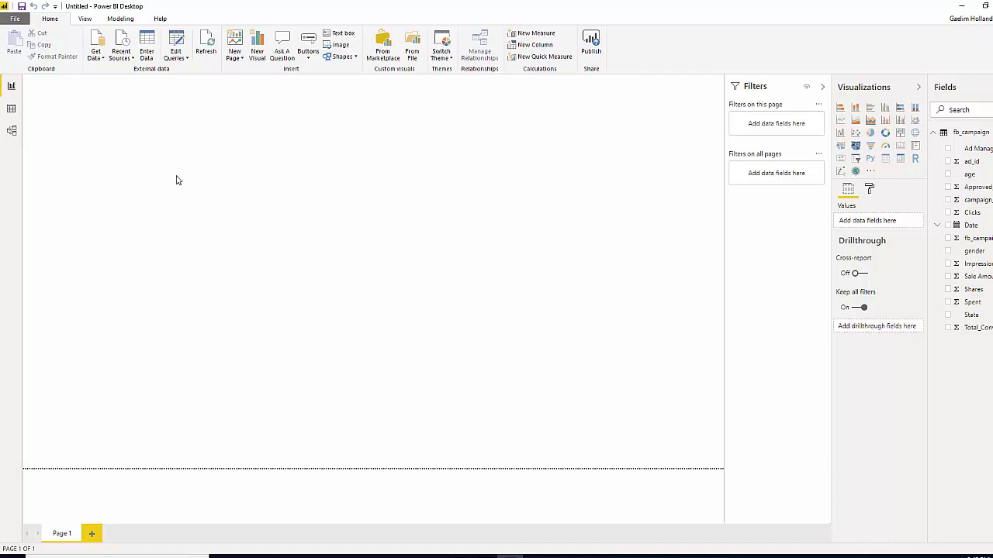
- Browse the full list of available data source connectors
left_click(97, 56)
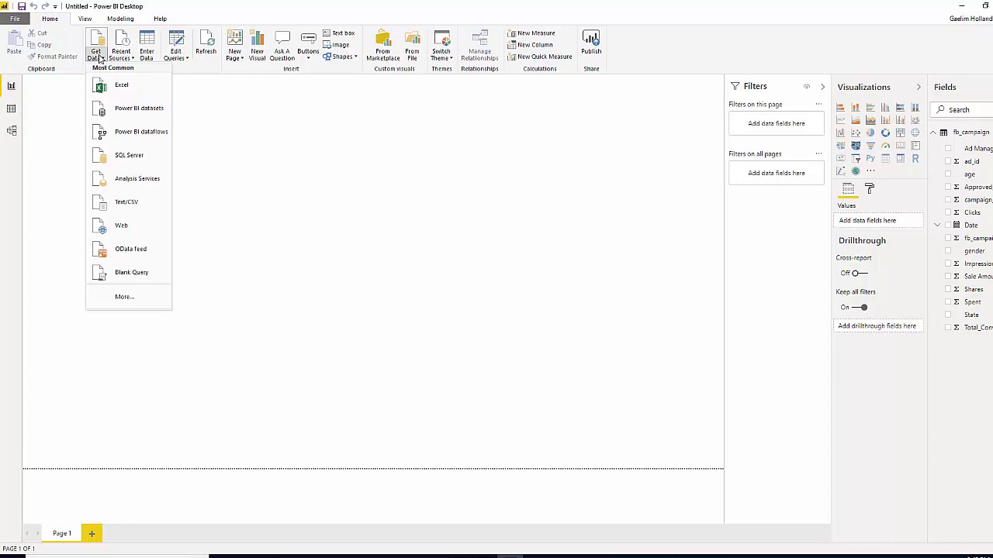
left_click(143, 308)
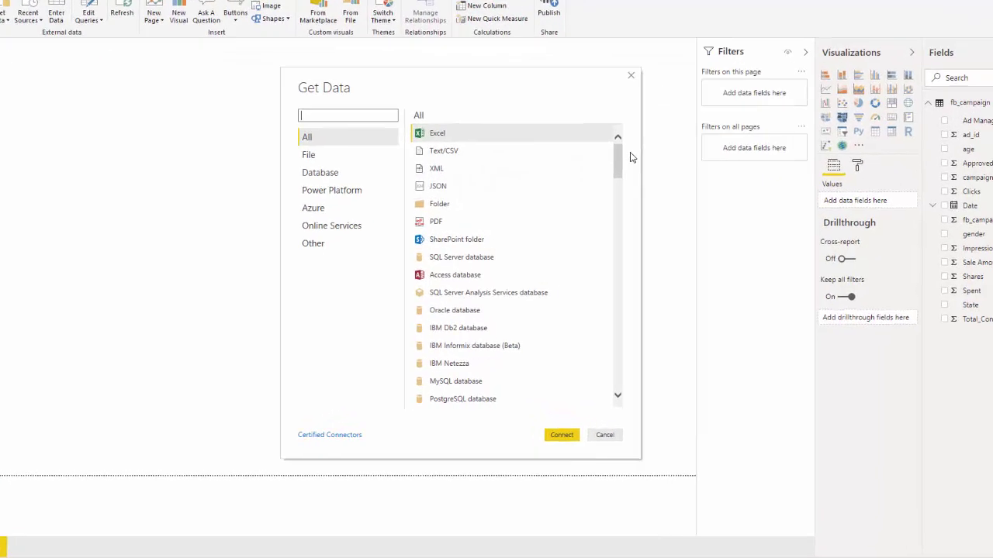
left_click_drag(619, 167, 611, 227)
left_click_drag(566, 203, 555, 336)
scroll(554, 334, "up", 2)
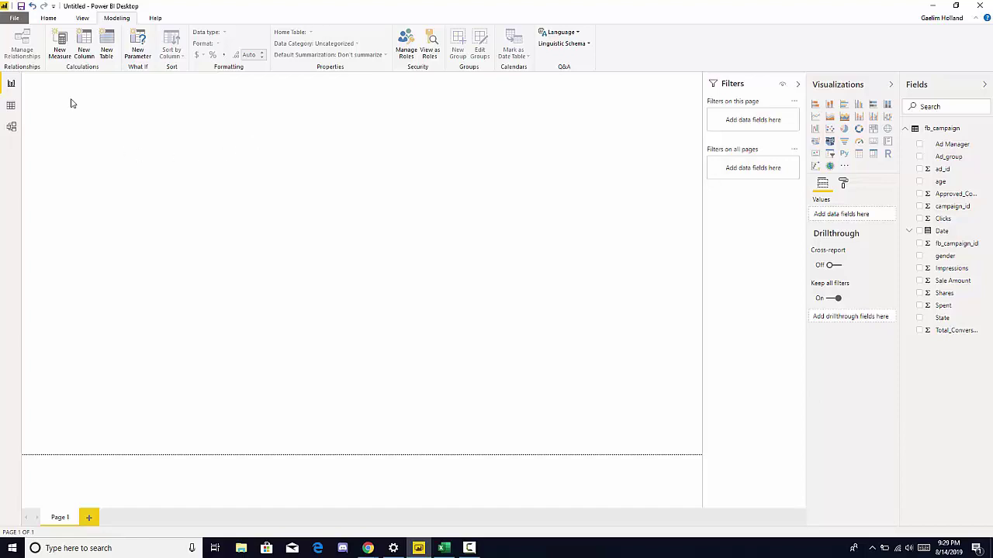
left_click(47, 20)
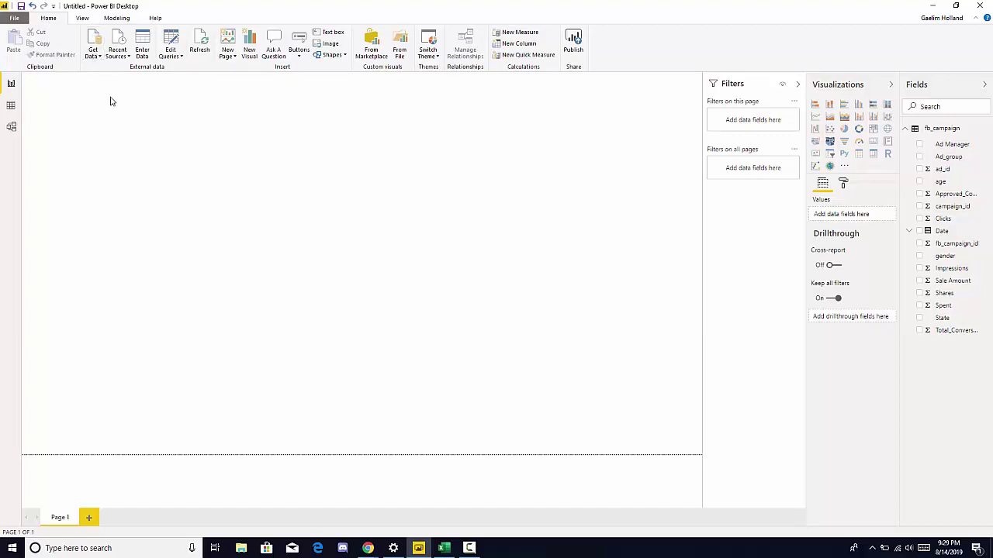
left_click(94, 57)
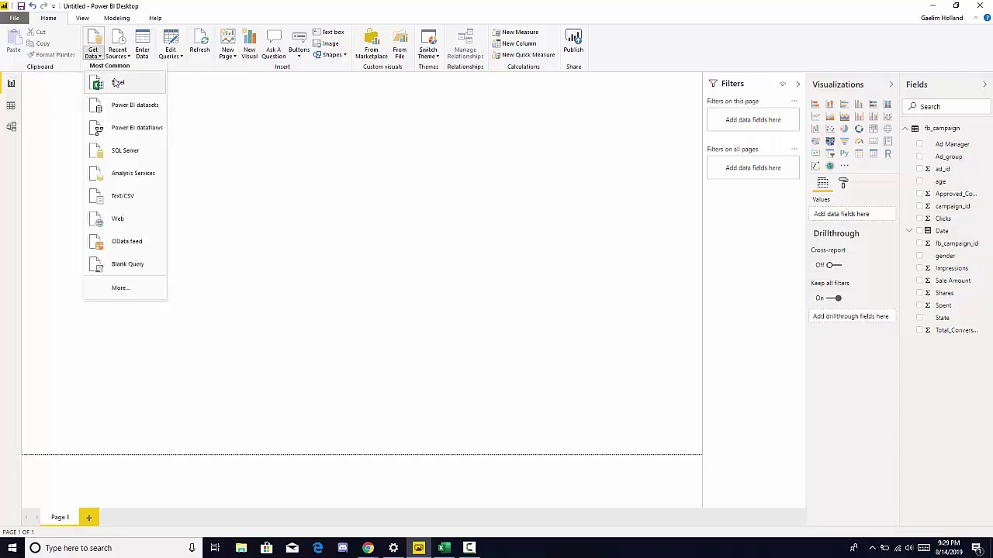
left_click(199, 107)
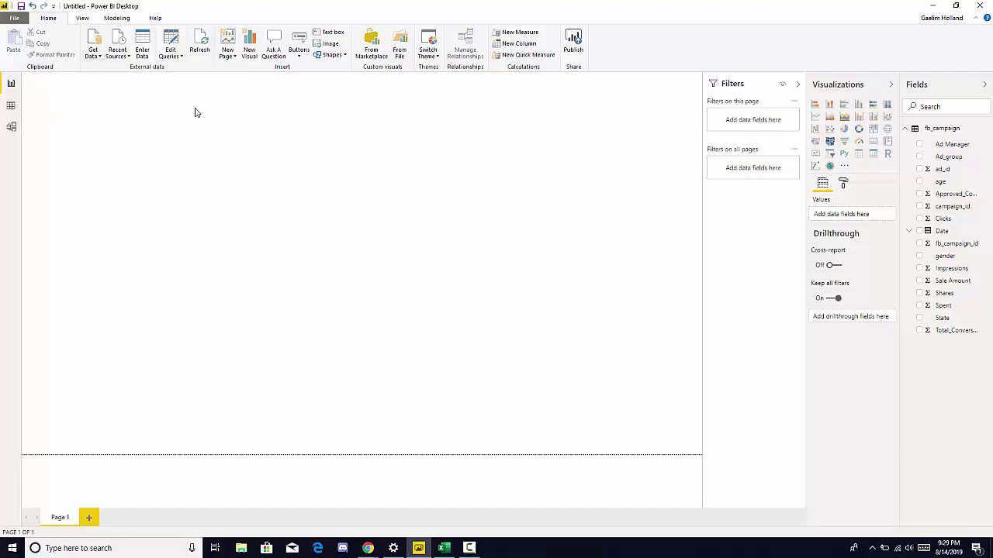
left_click(125, 61)
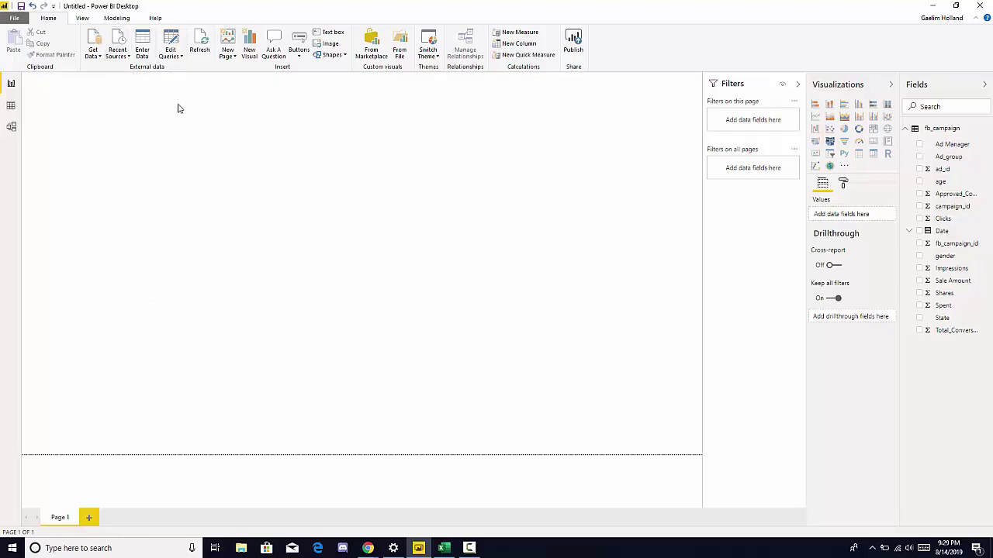
- Try to create a manual table with the entry kljlkj in Column1, and discard it
left_click(151, 52)
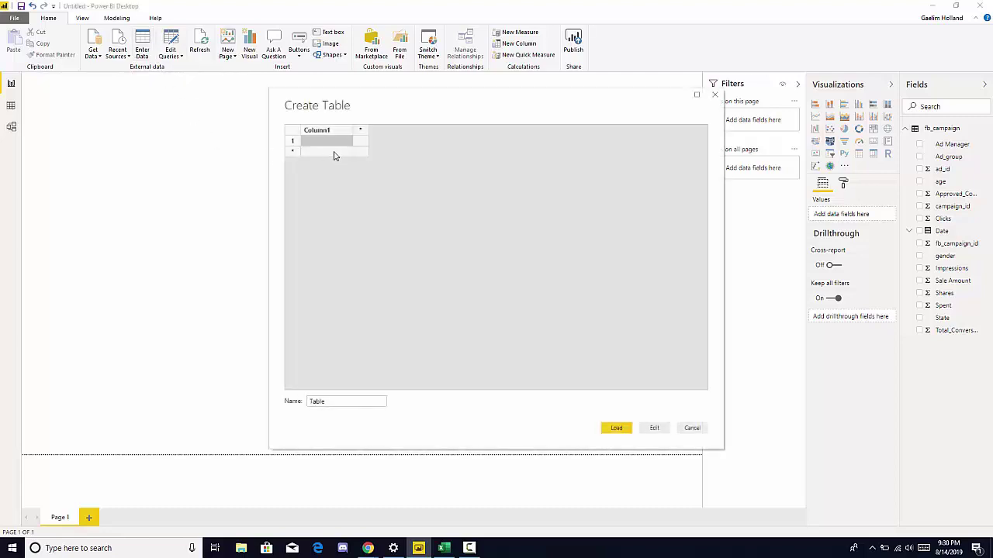
left_click(324, 143)
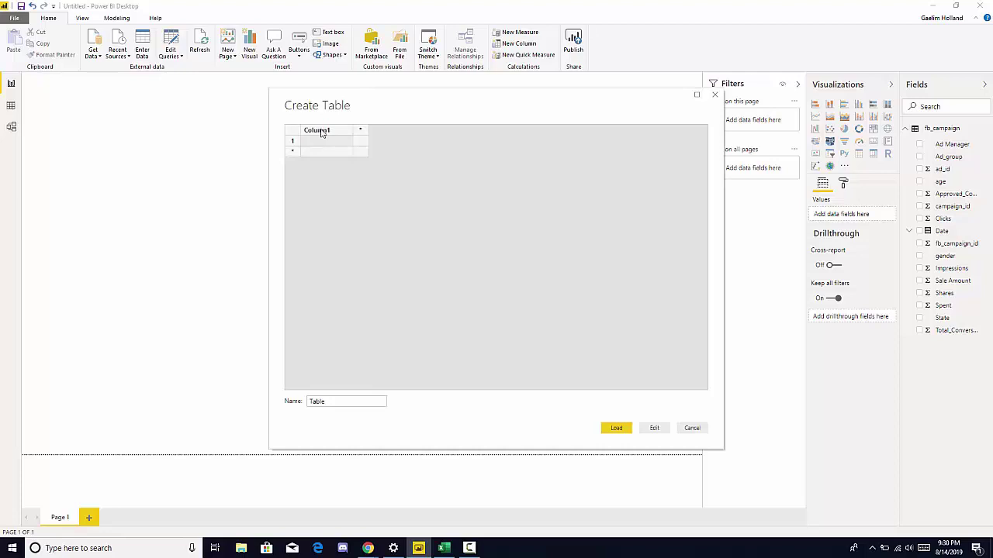
type("kljlkj")
left_click(692, 429)
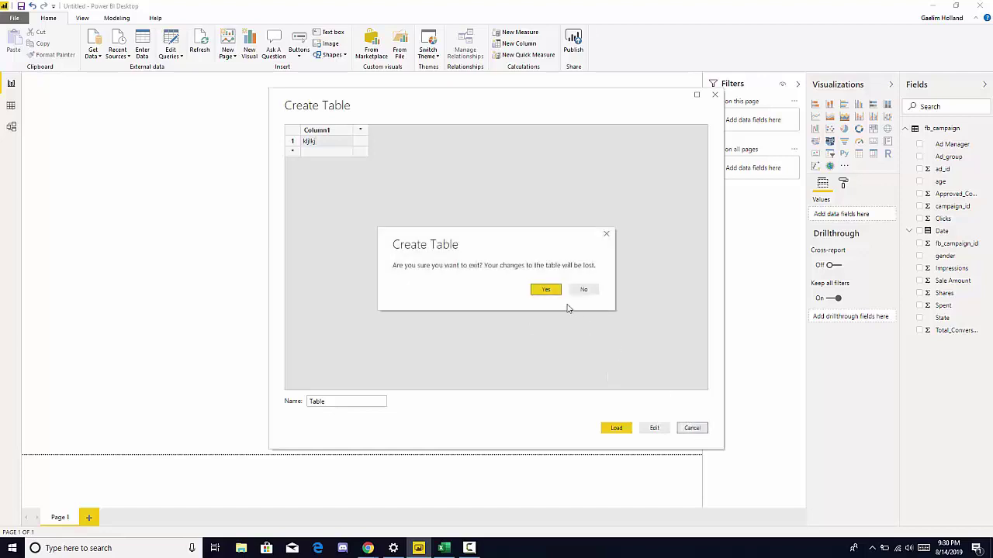
left_click(547, 289)
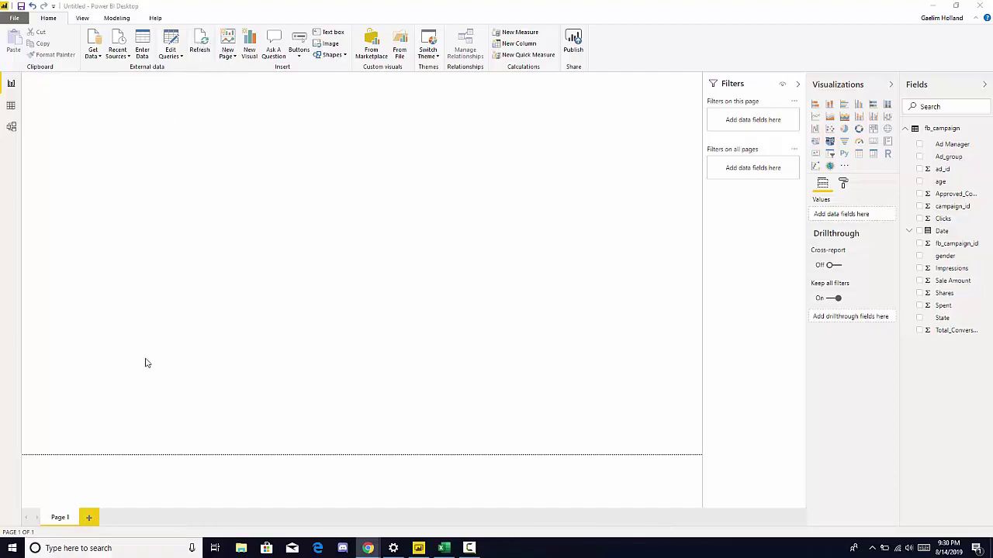
- Add a second report page and an empty chart visual, deleting each one again
left_click(90, 518)
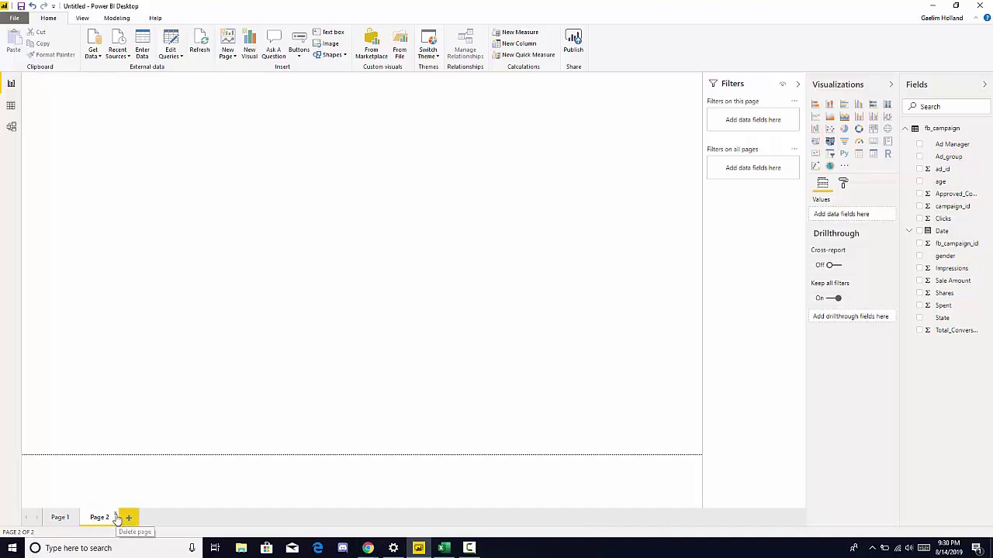
left_click(116, 517)
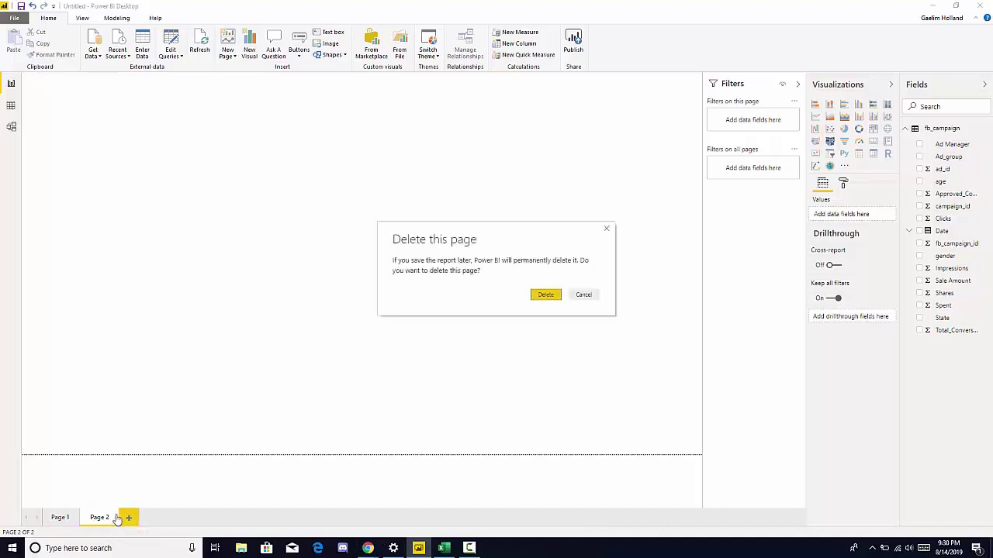
left_click(546, 296)
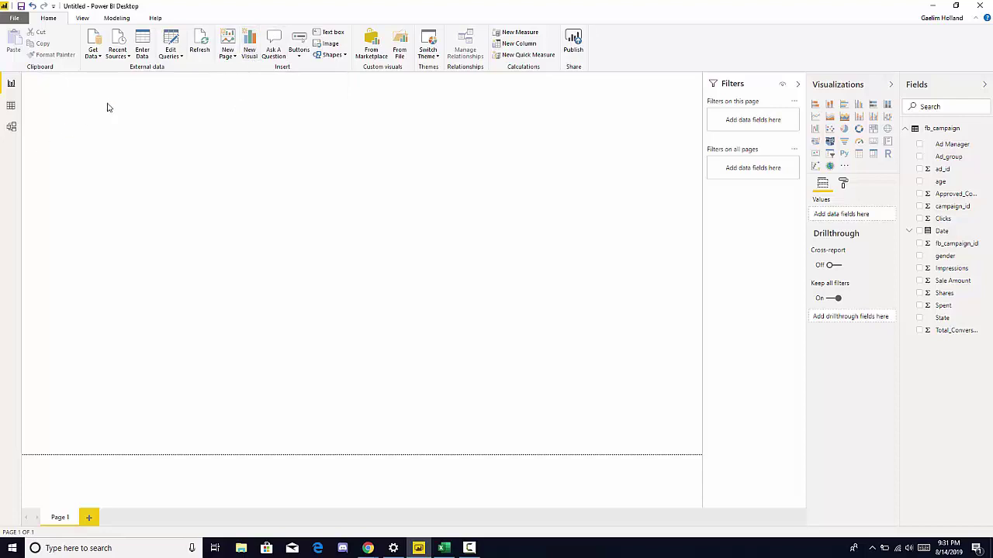
left_click(250, 46)
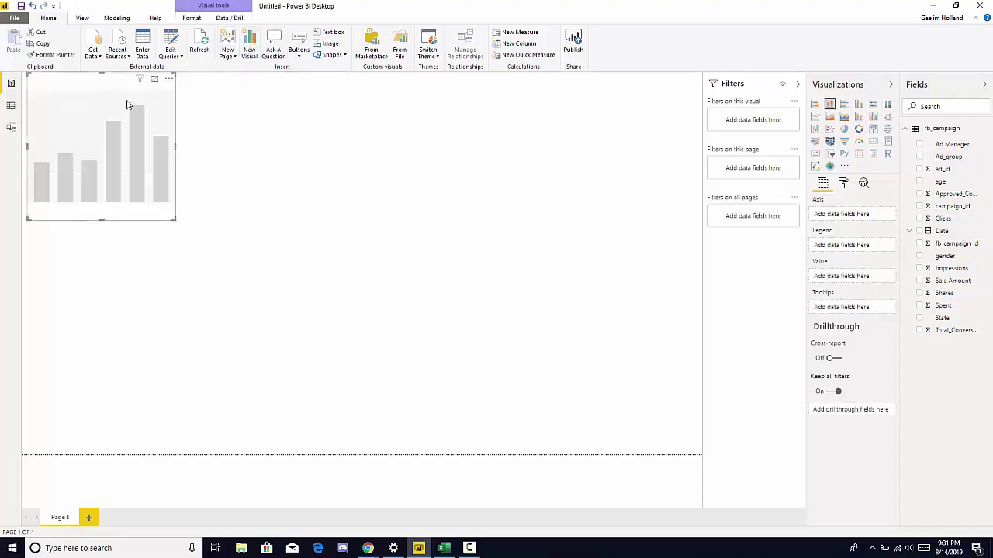
key("Delete")
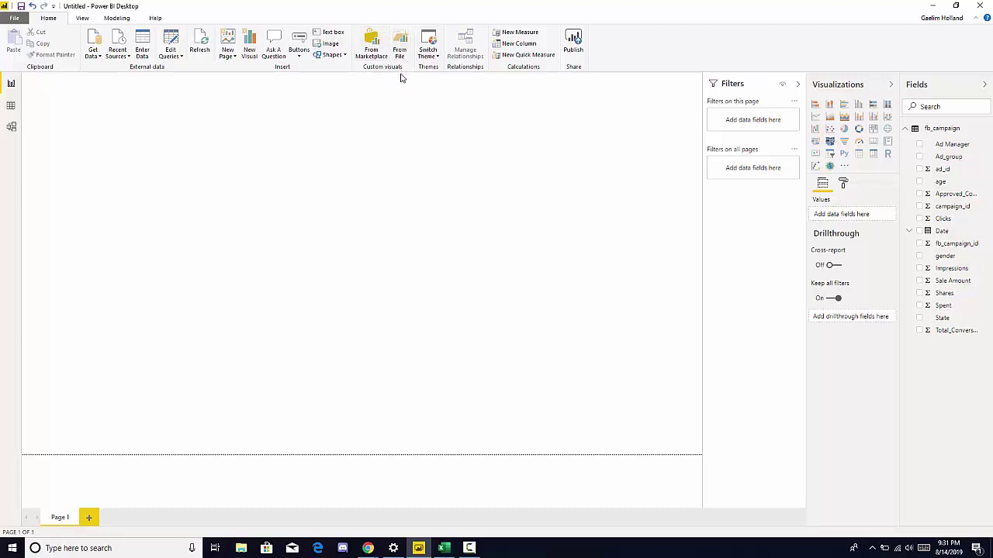
left_click(437, 58)
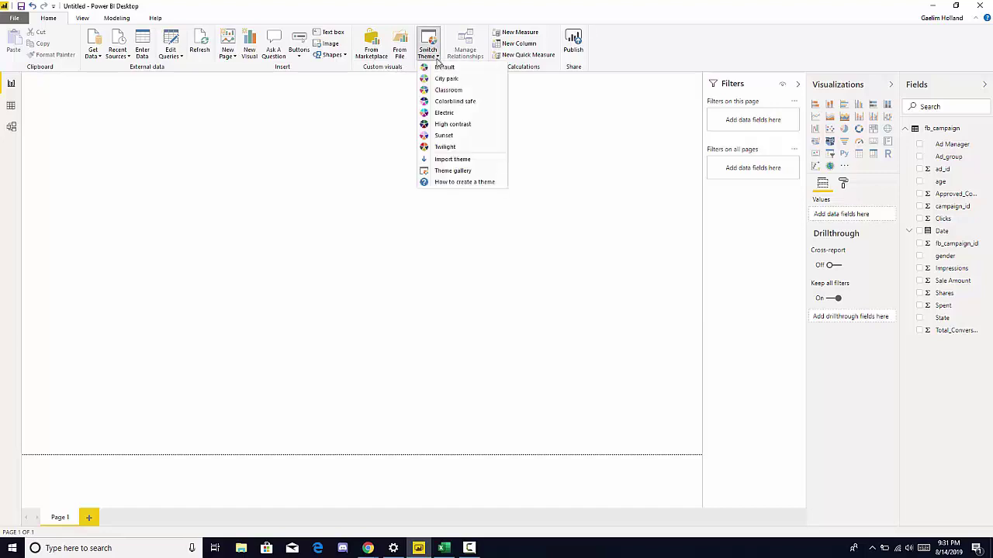
left_click(542, 106)
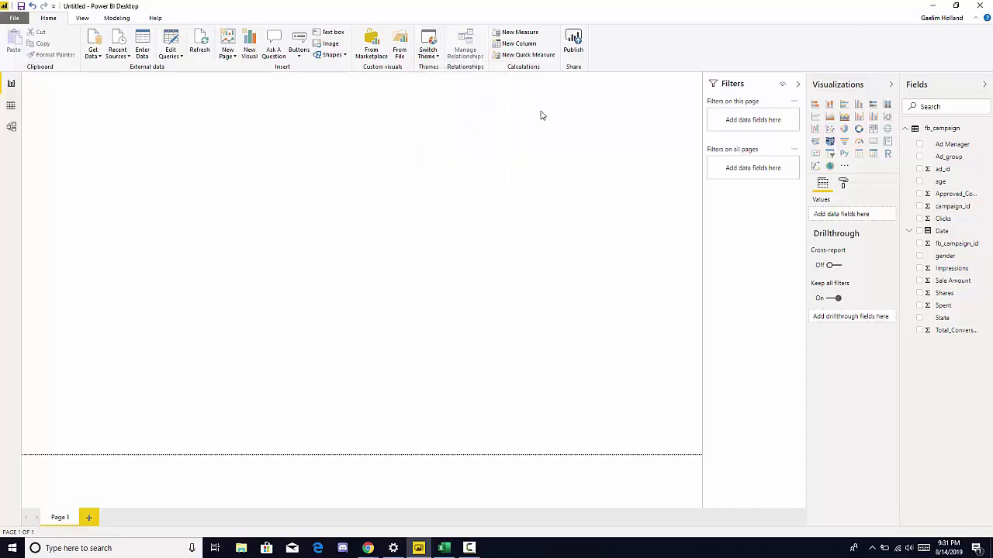
left_click(535, 62)
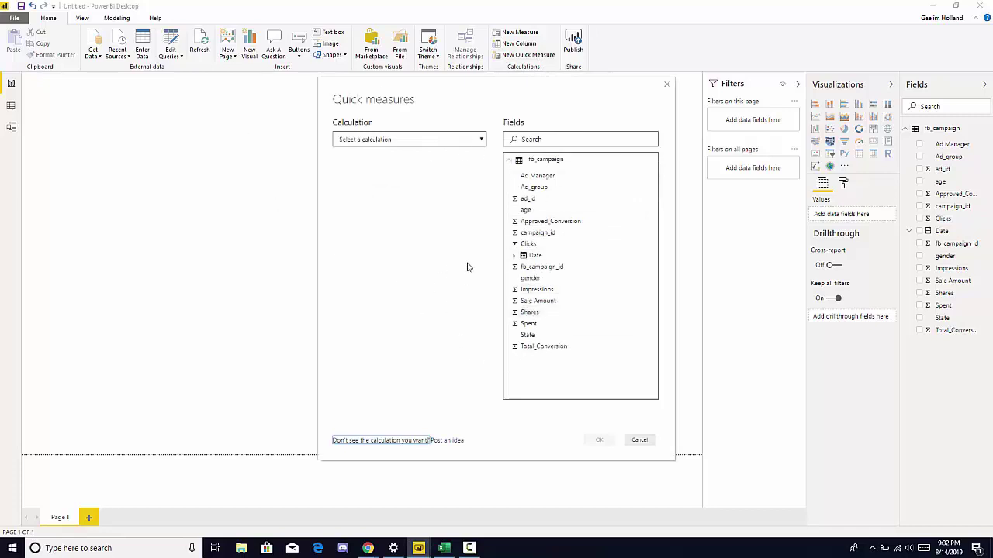
left_click(666, 84)
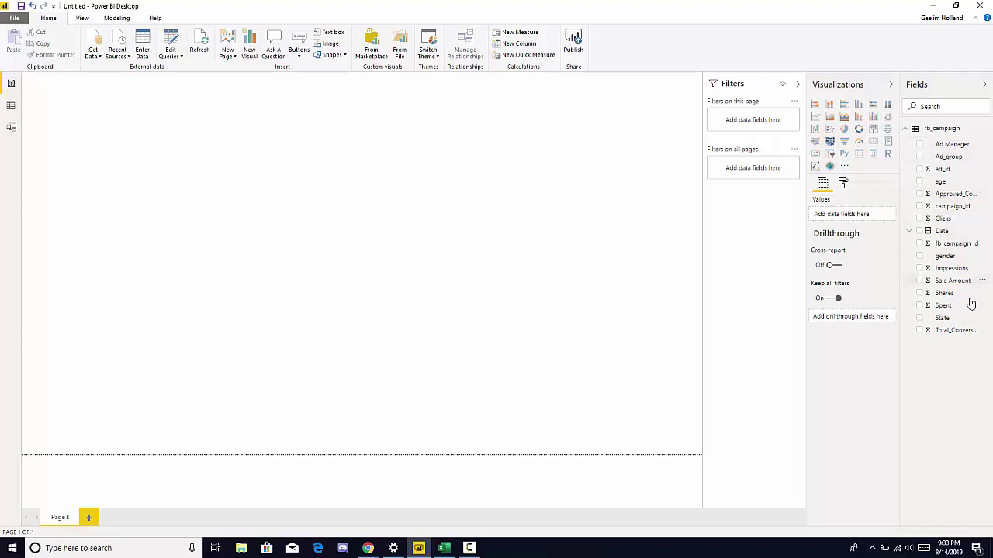
- Add the Ad_group field to the canvas as a table visual and move it toward the page's middle
left_click(919, 157)
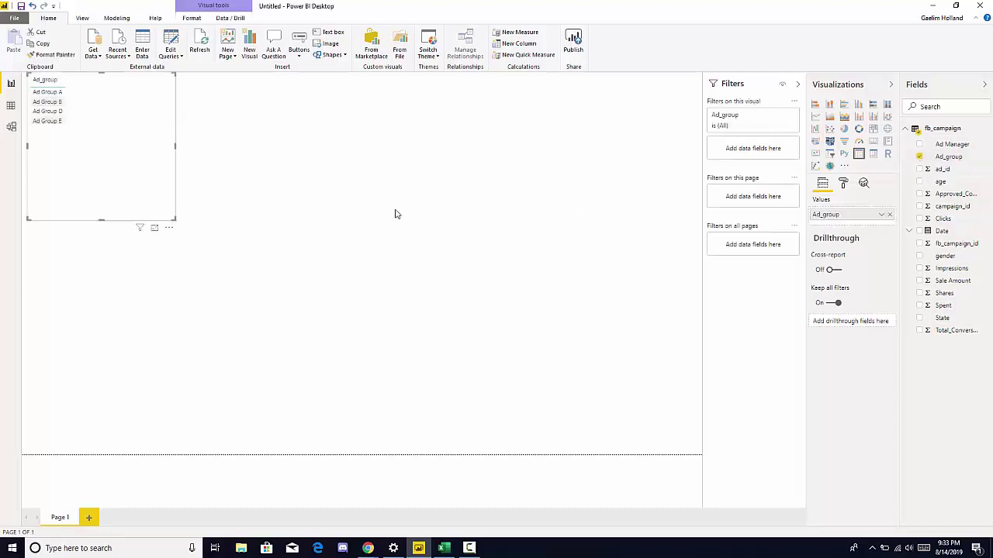
left_click_drag(167, 185, 335, 248)
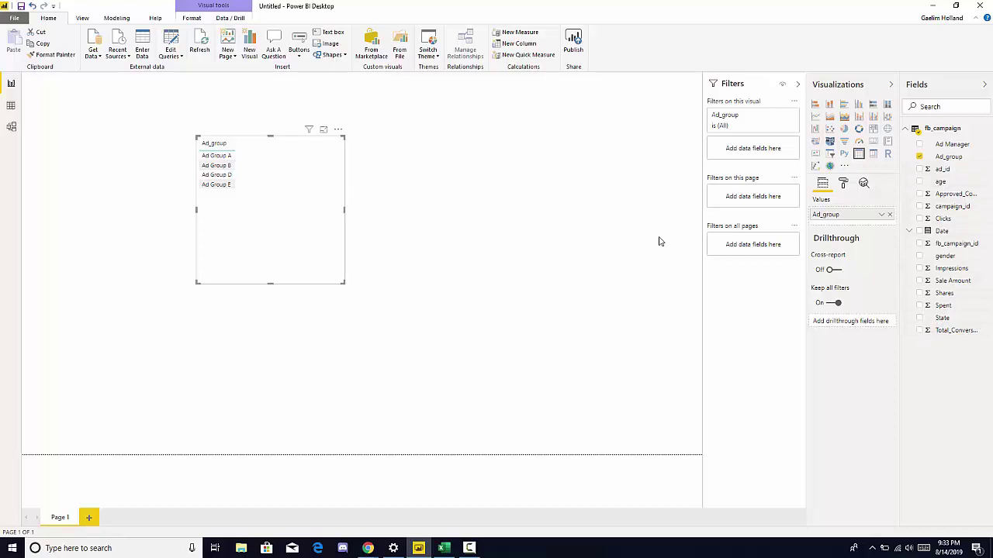
- Add the Impressions field to the Ad_group table, convert it to a stacked bar chart, and enlarge it
left_click(919, 269)
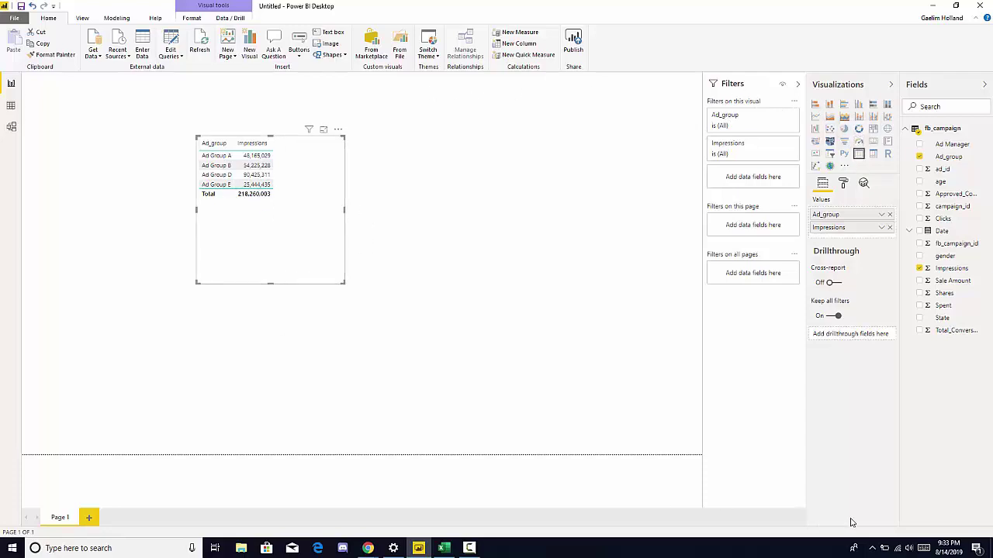
left_click(816, 107)
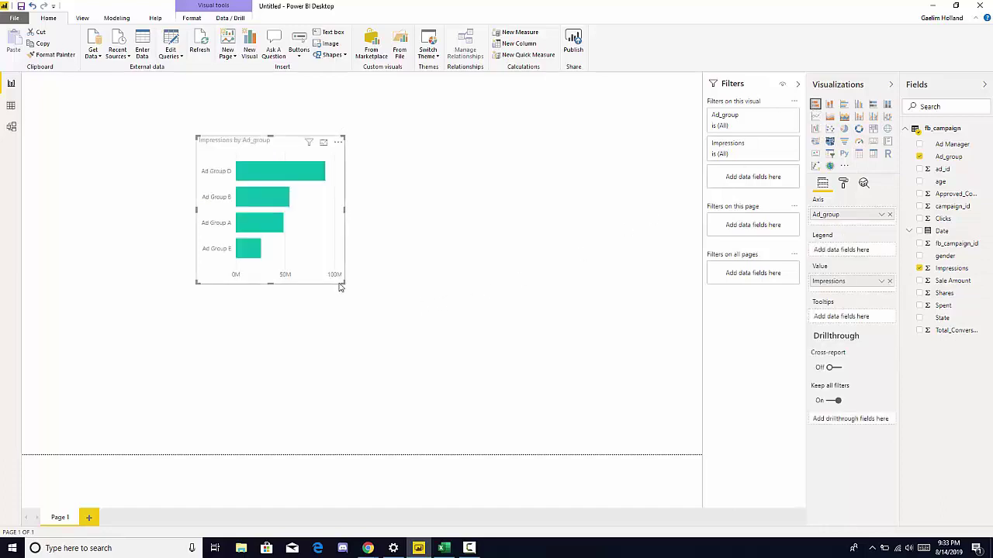
left_click_drag(342, 281, 403, 331)
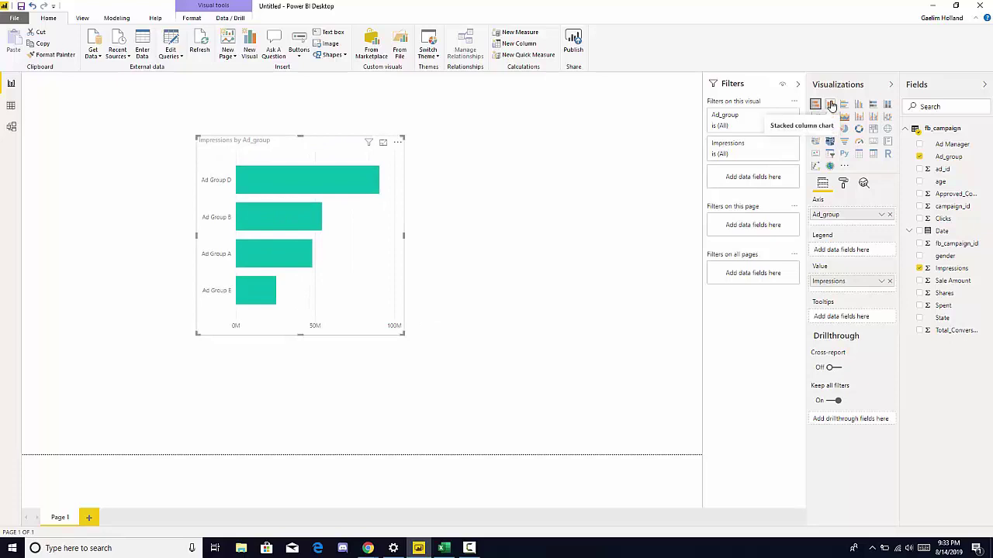
- Try the visual as a stacked column, pie, donut, funnel and waterfall chart, and return it to a stacked bar chart
left_click(831, 105)
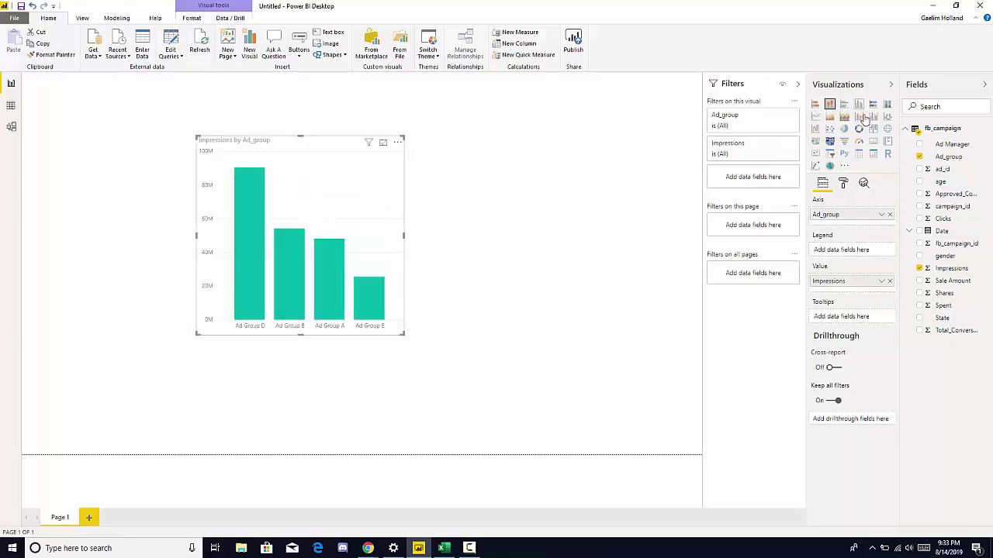
left_click(843, 129)
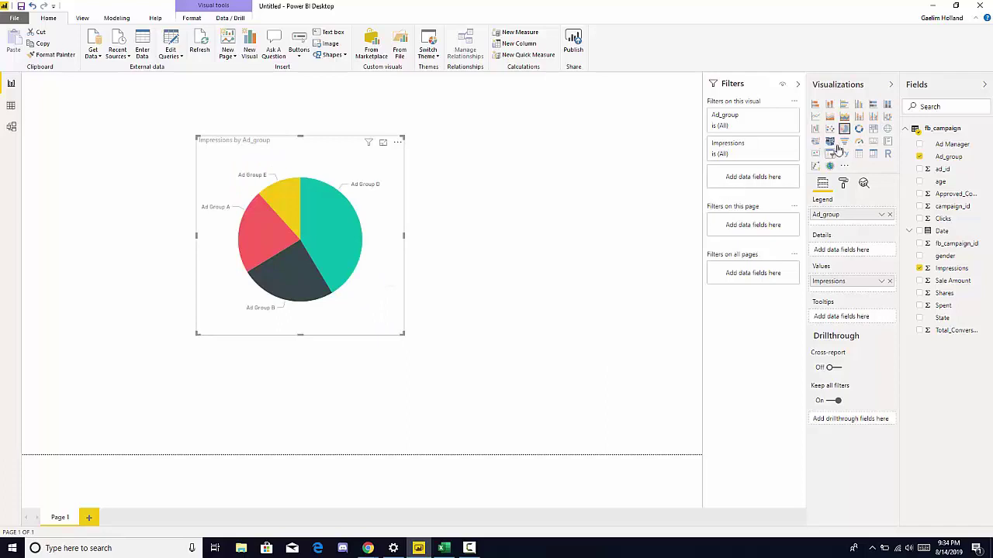
left_click(859, 129)
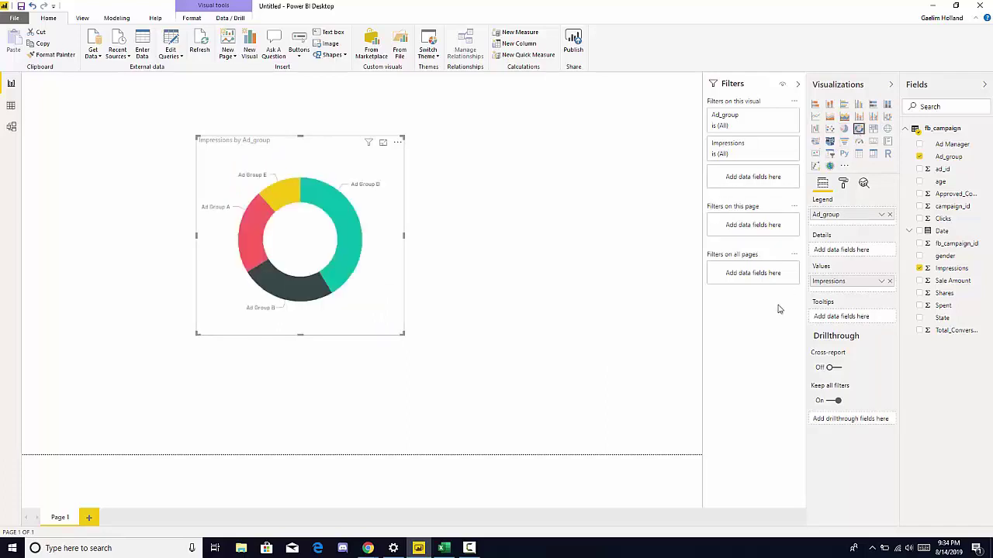
left_click(844, 142)
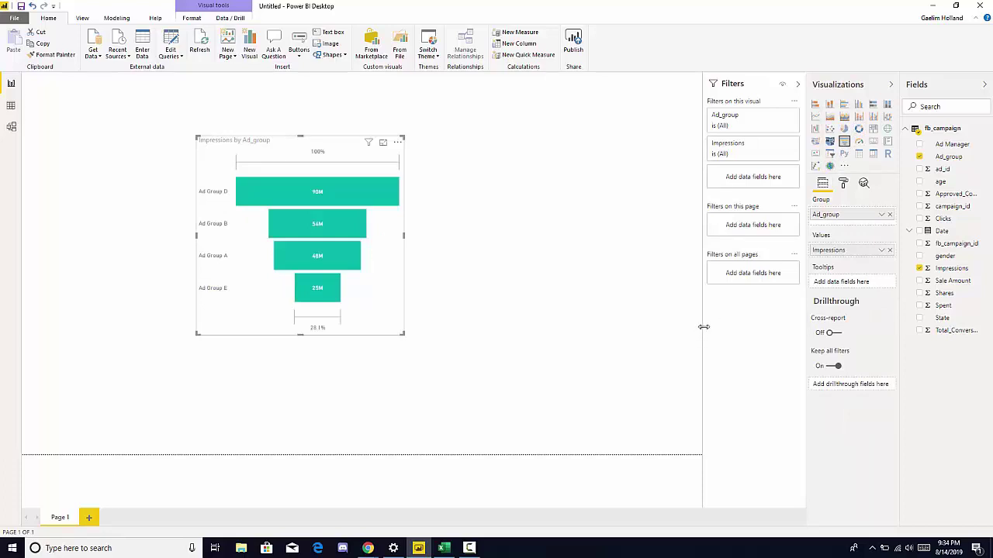
left_click(815, 129)
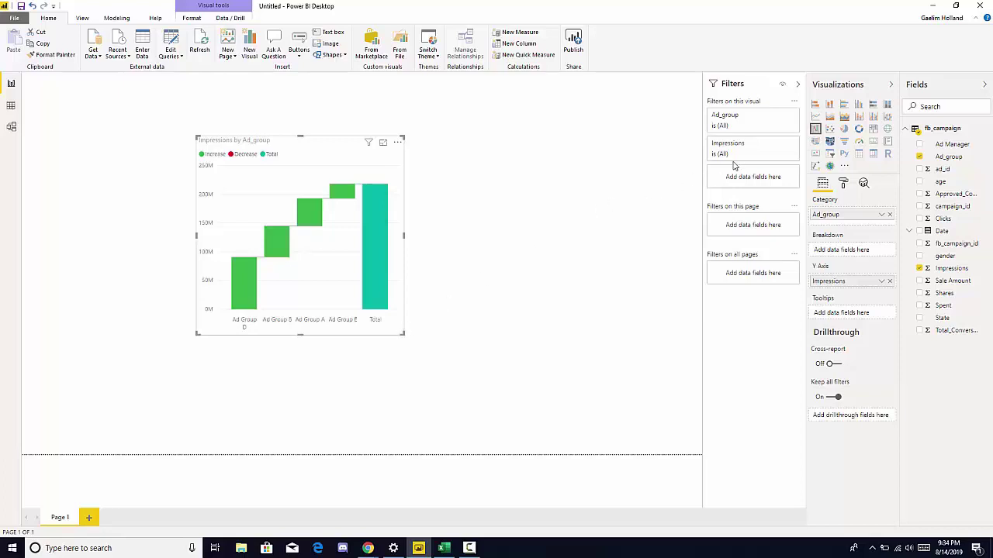
left_click(815, 104)
- Move the bar chart toward the page's middle and inspect the tooltips of the Ad Group D and Ad Group B bars
left_click_drag(362, 250, 395, 269)
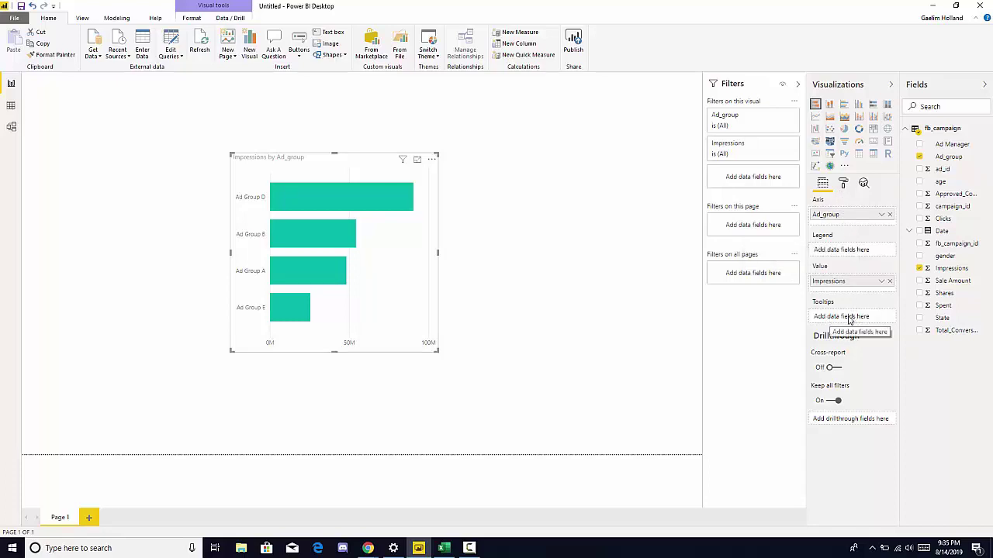
mouse_move(355, 204)
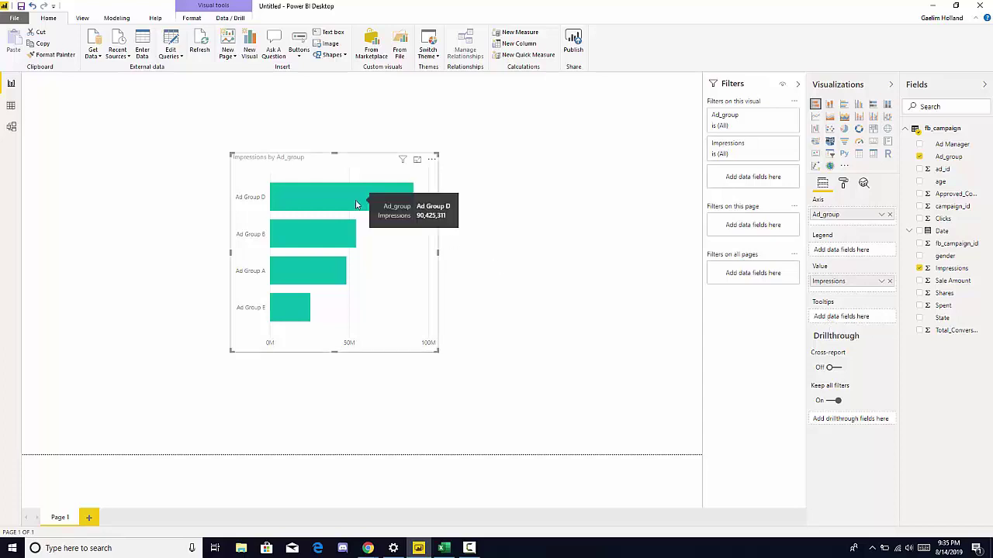
mouse_move(333, 234)
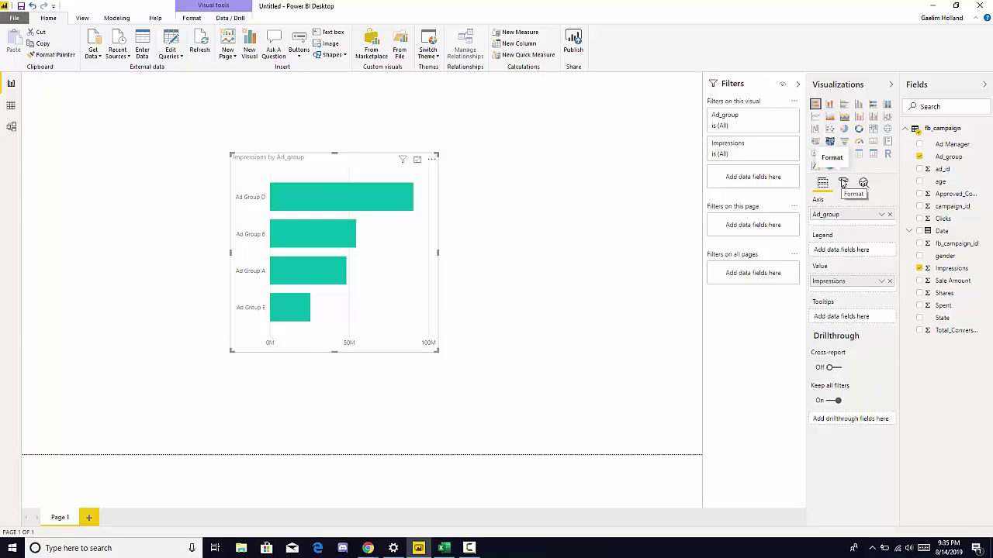
- Set the chart's default data color to the purple theme color and turn on its data labels
left_click(843, 183)
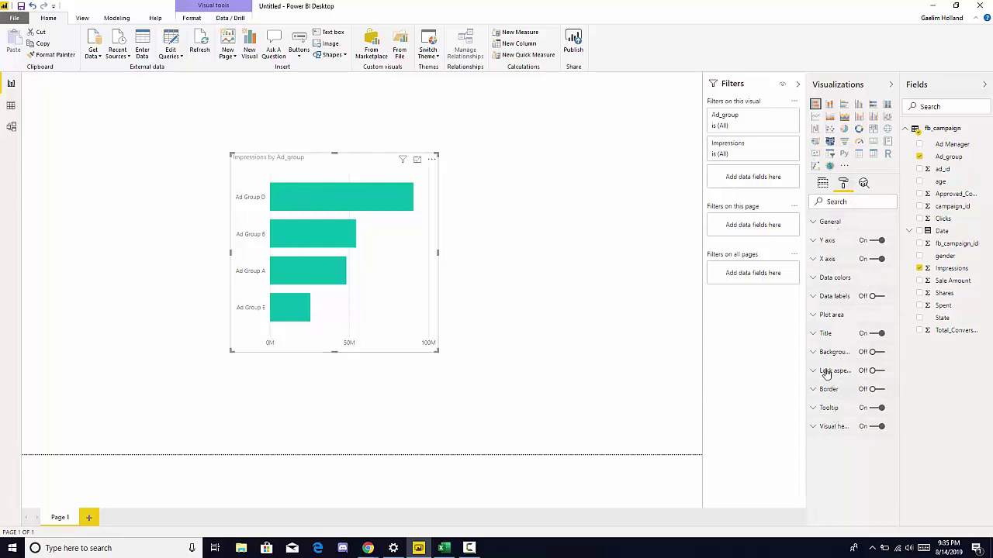
left_click(818, 280)
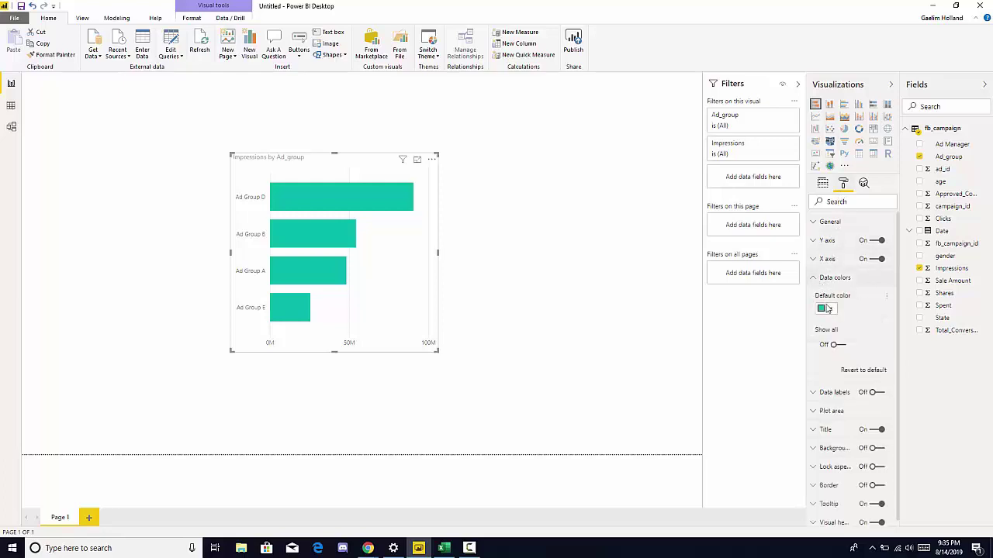
left_click(829, 308)
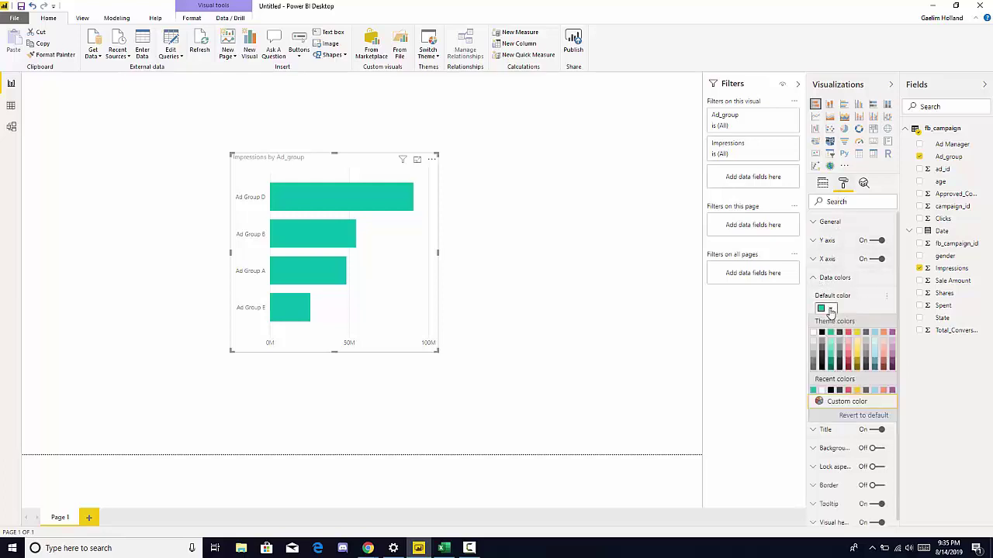
left_click(891, 333)
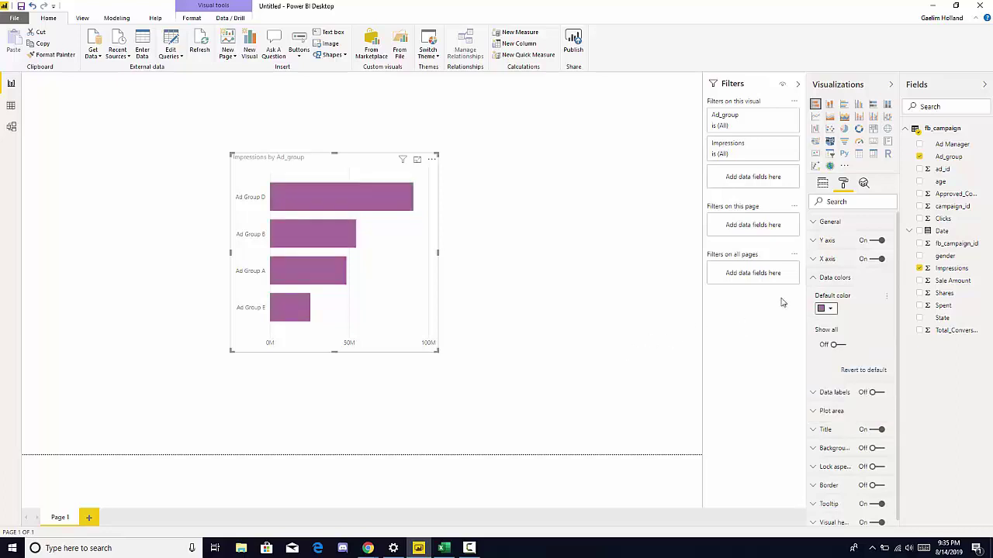
left_click(813, 278)
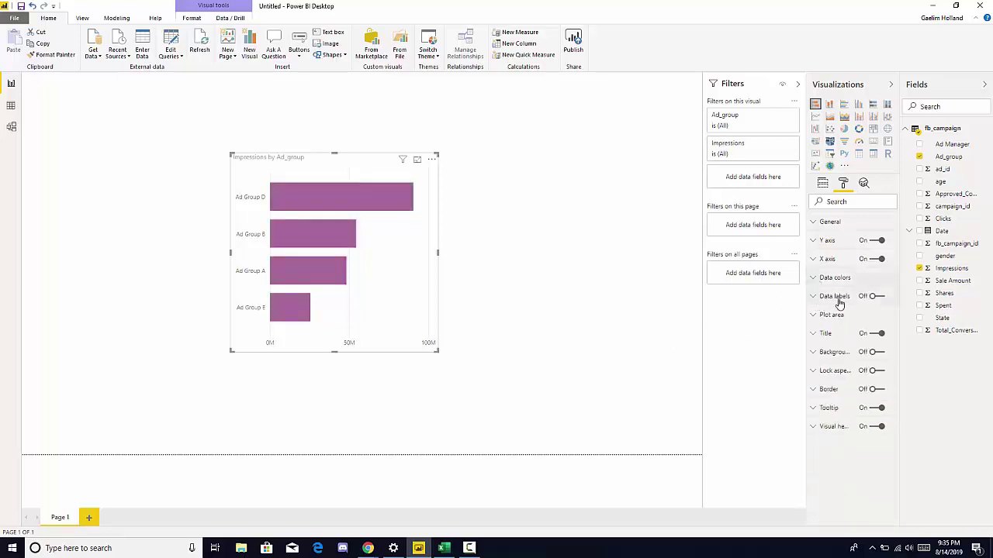
left_click(871, 297)
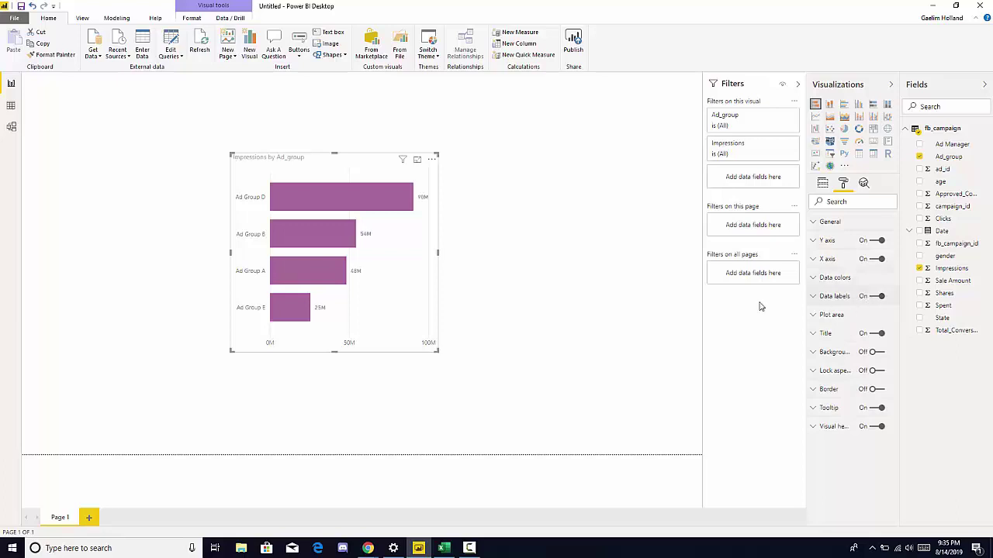
- Widen the Impressions bar chart, show its analytics options, and move it toward the page's left side
left_click_drag(435, 351, 482, 353)
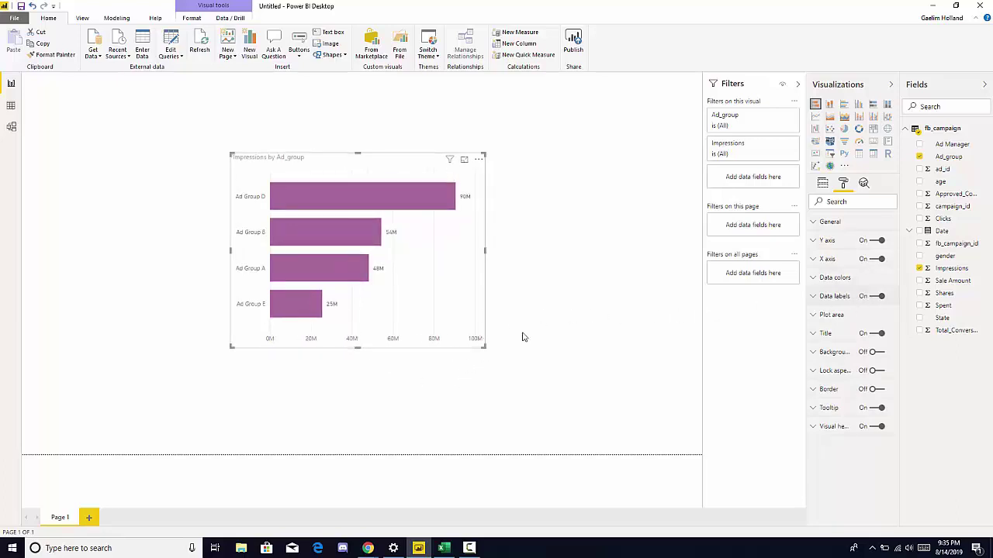
left_click(863, 184)
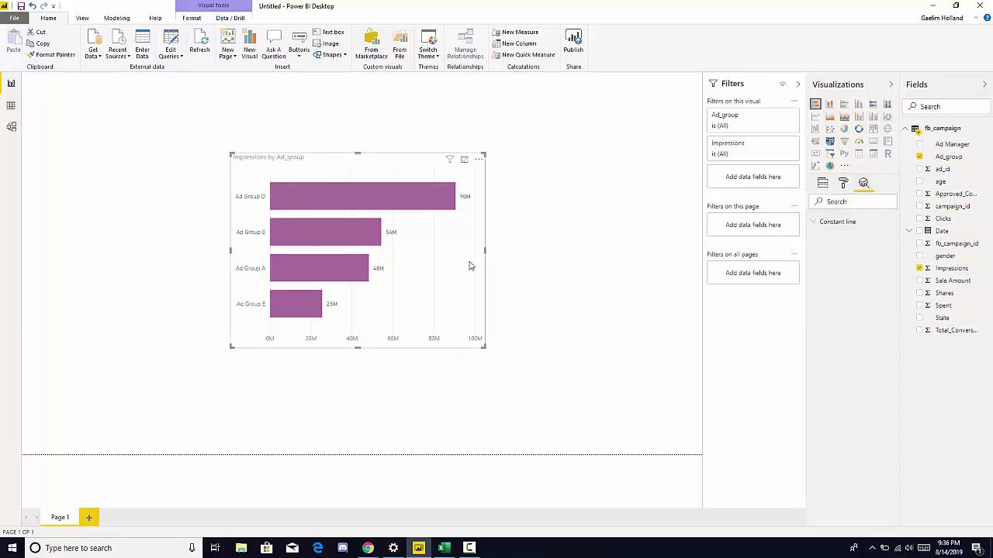
left_click_drag(459, 266, 417, 262)
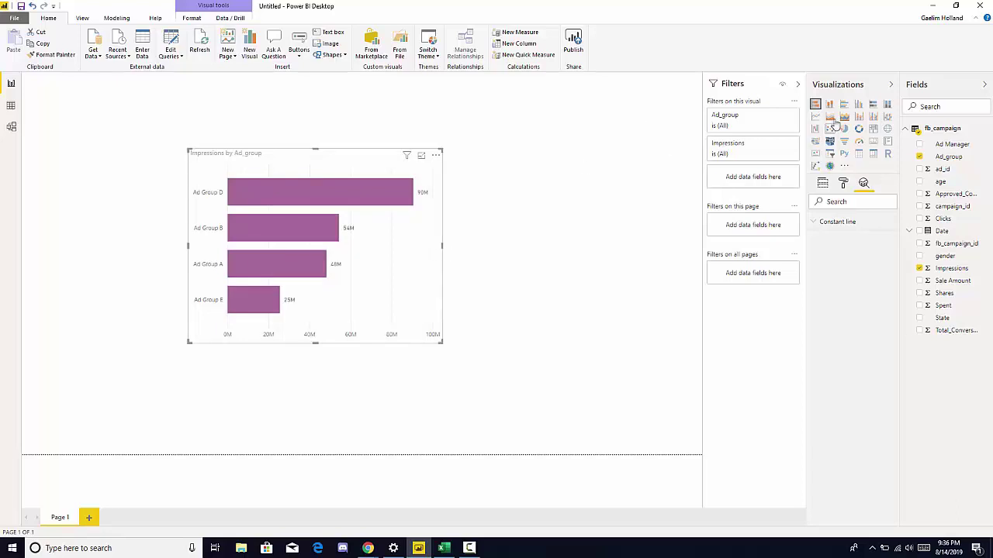
- Try the Impressions visual as a stacked column chart and shift it slightly further left on the page
left_click(829, 104)
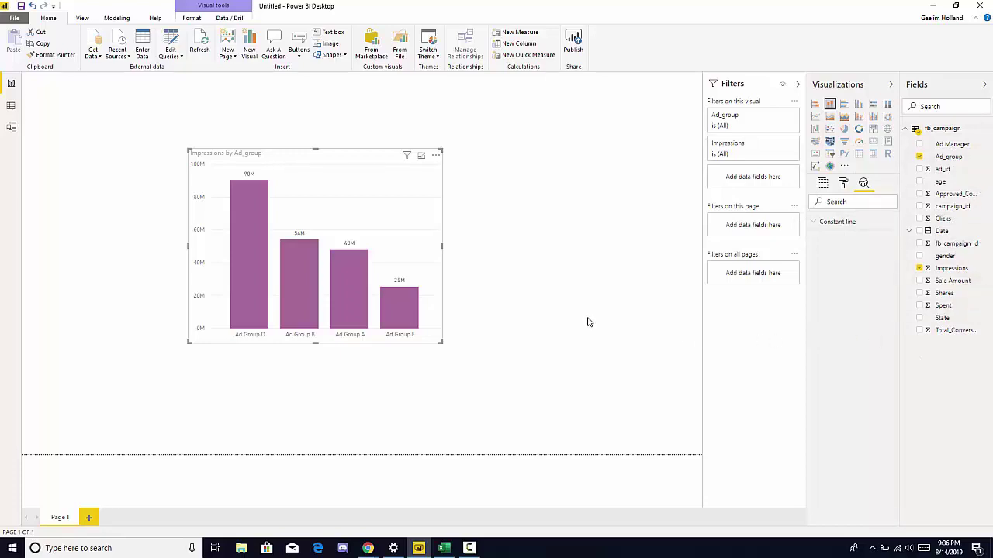
left_click_drag(370, 206, 339, 210)
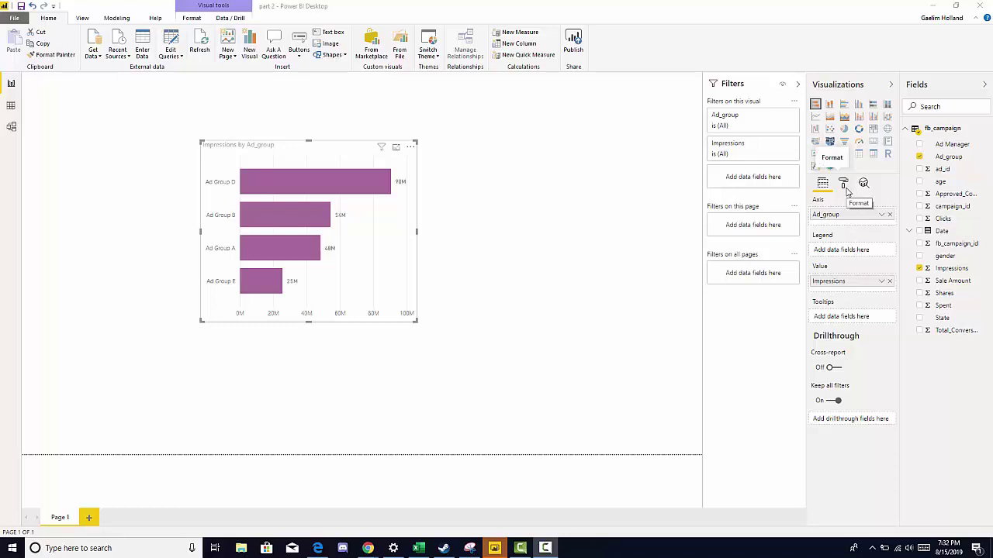
- Review the bar chart's formatting and data color options, and move the chart toward the page's left edge
left_click(843, 184)
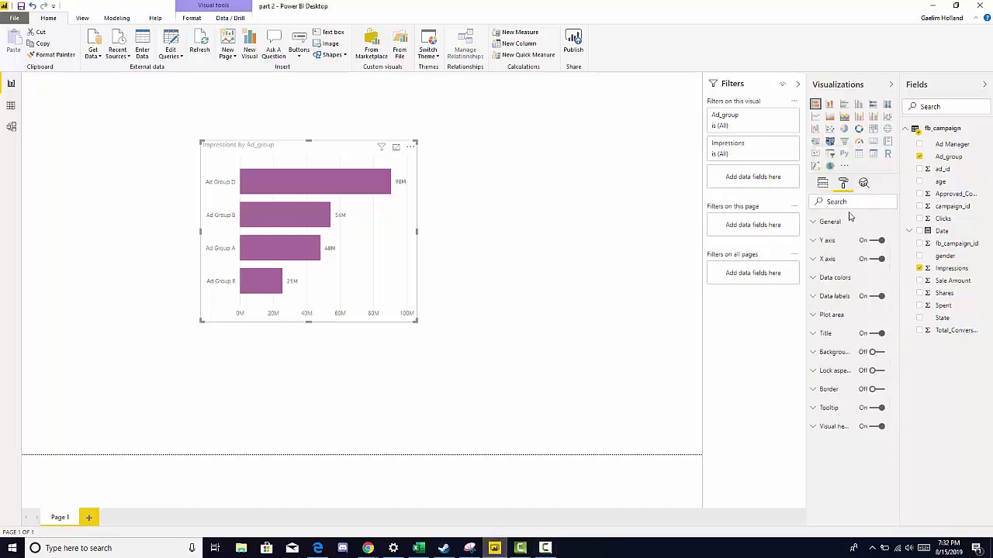
left_click(827, 281)
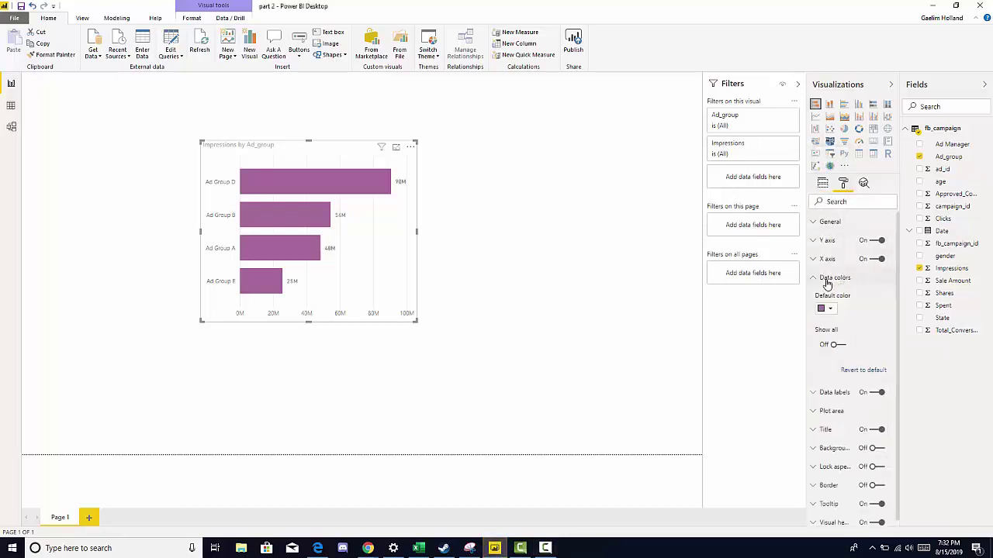
left_click(826, 281)
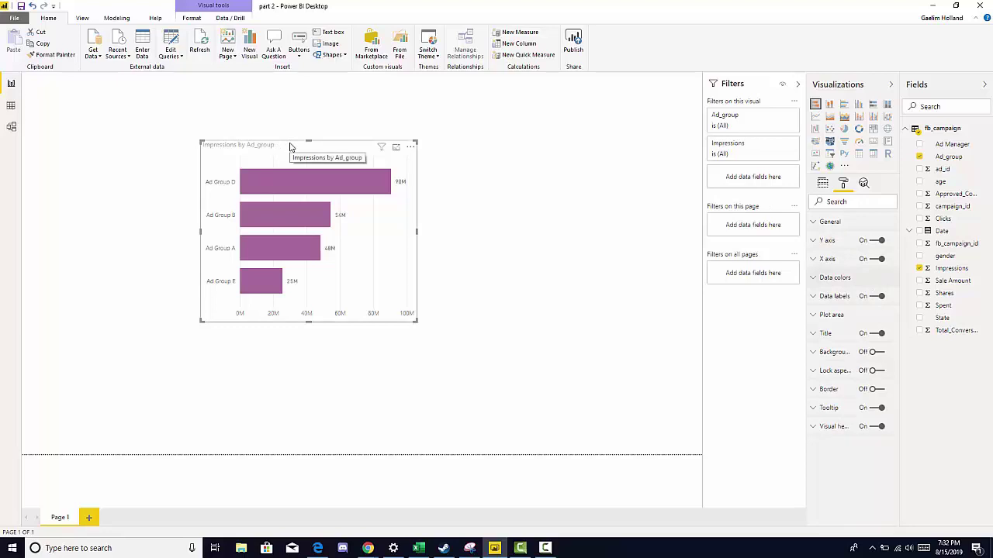
left_click_drag(281, 145, 225, 141)
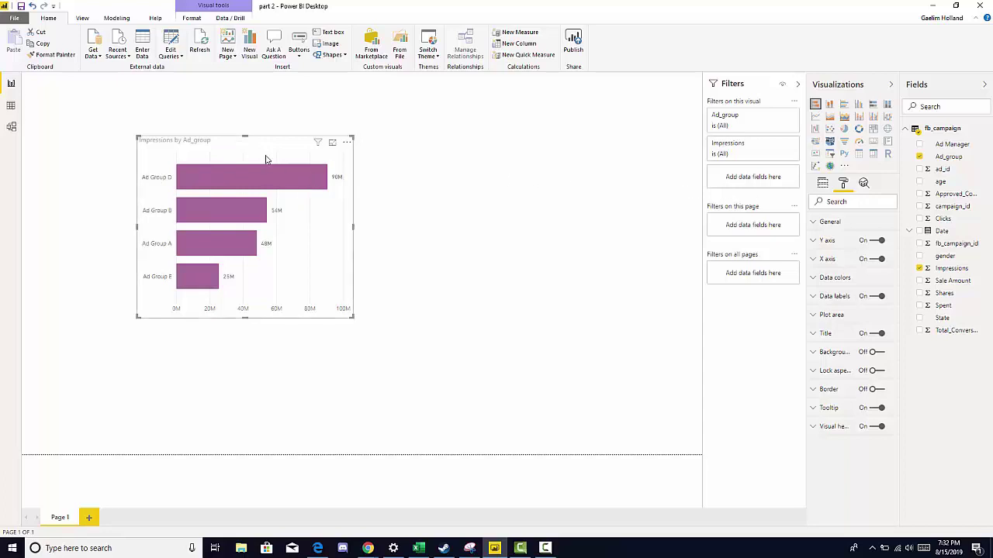
- Paste a copy of the Impressions chart beside the original and replace its Impressions value with Spent
left_click(823, 185)
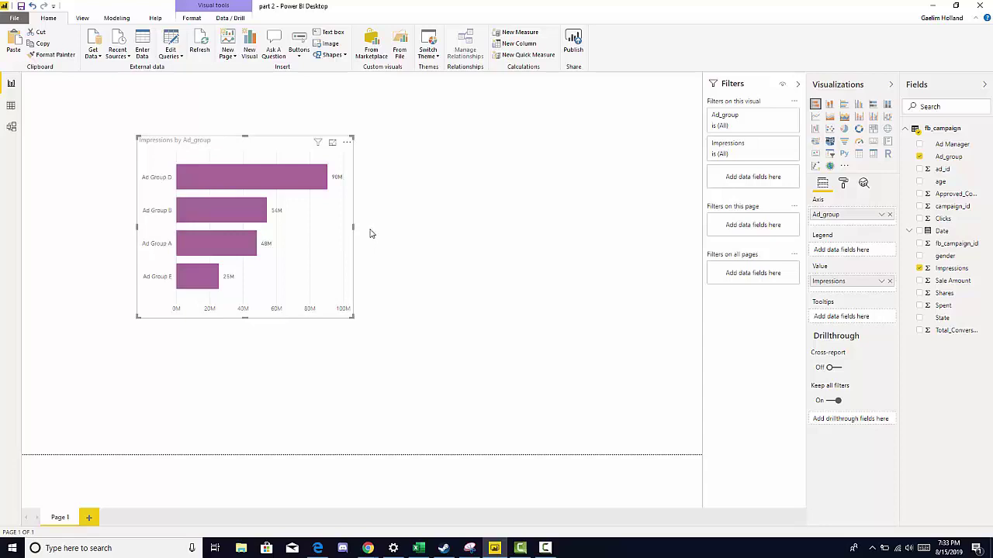
key("ctrl+v")
left_click_drag(339, 228, 550, 237)
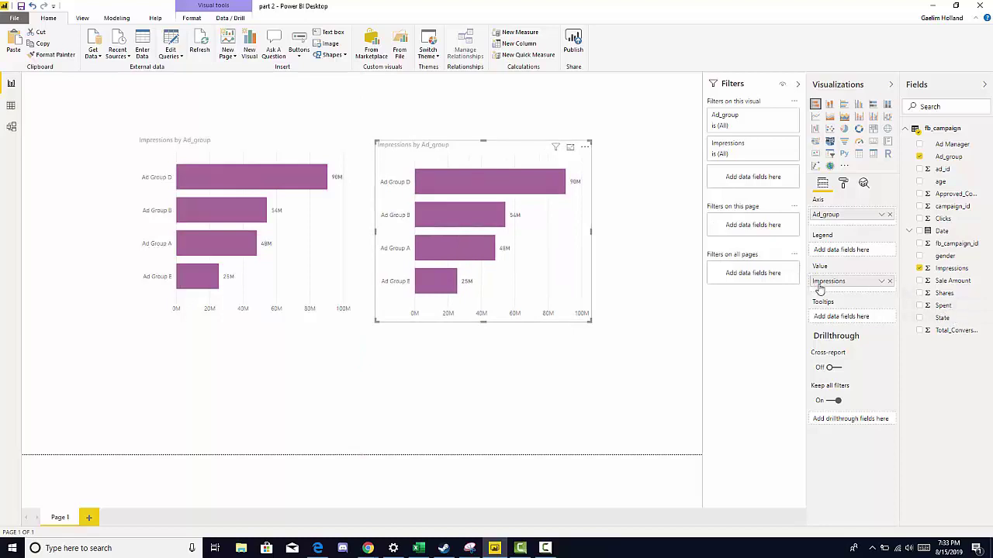
left_click_drag(940, 307, 851, 285)
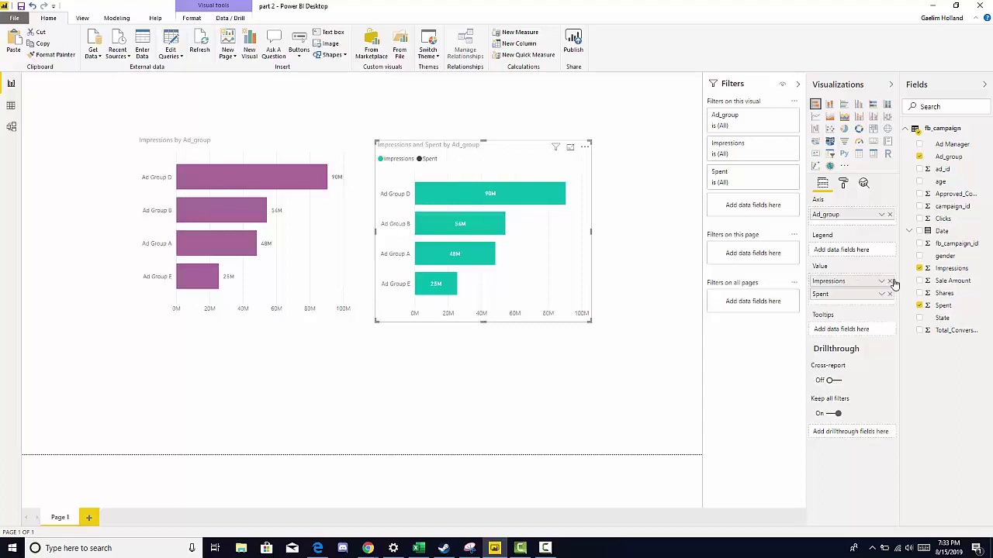
left_click(890, 281)
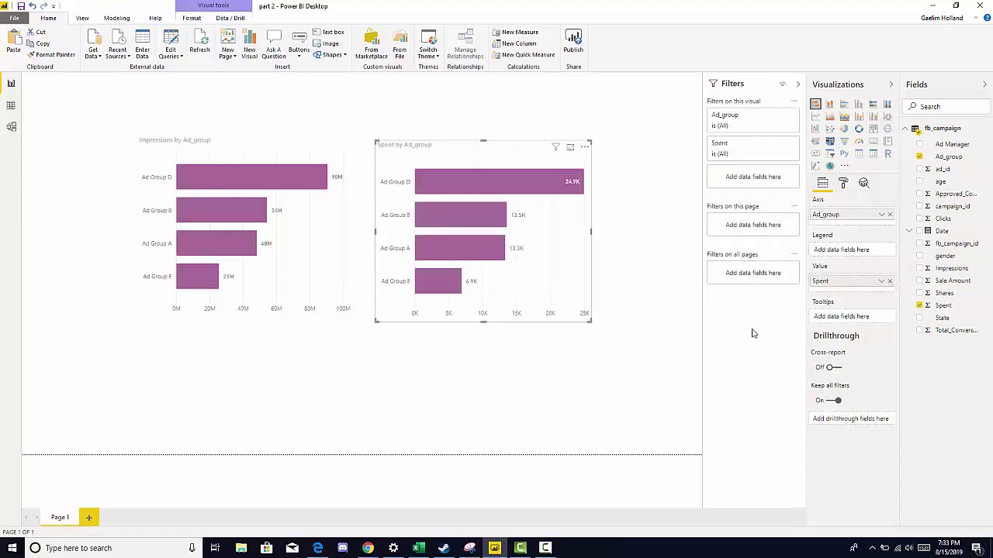
- Reposition the Impressions and Spent charts so they sit side by side with a gap between them
left_click_drag(571, 303, 574, 311)
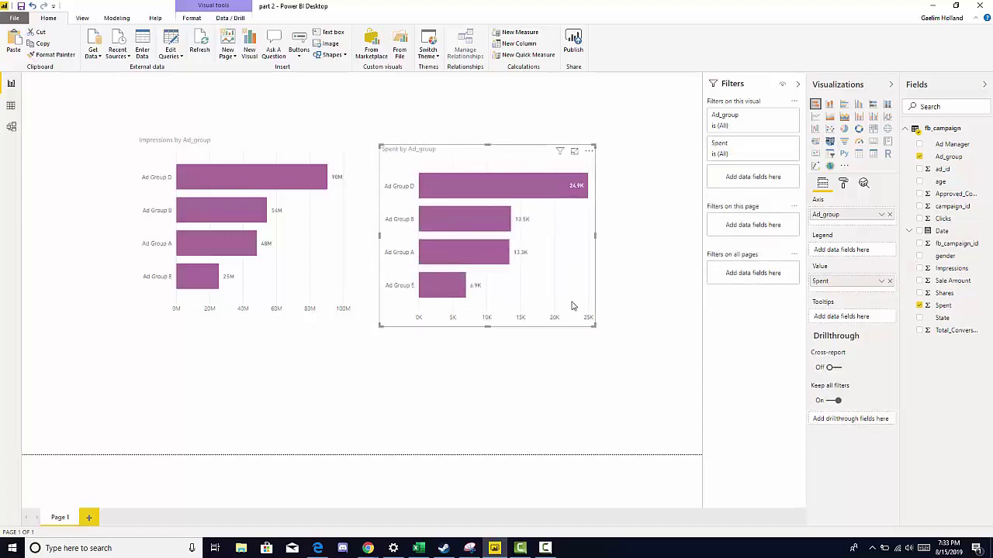
left_click_drag(311, 285, 288, 284)
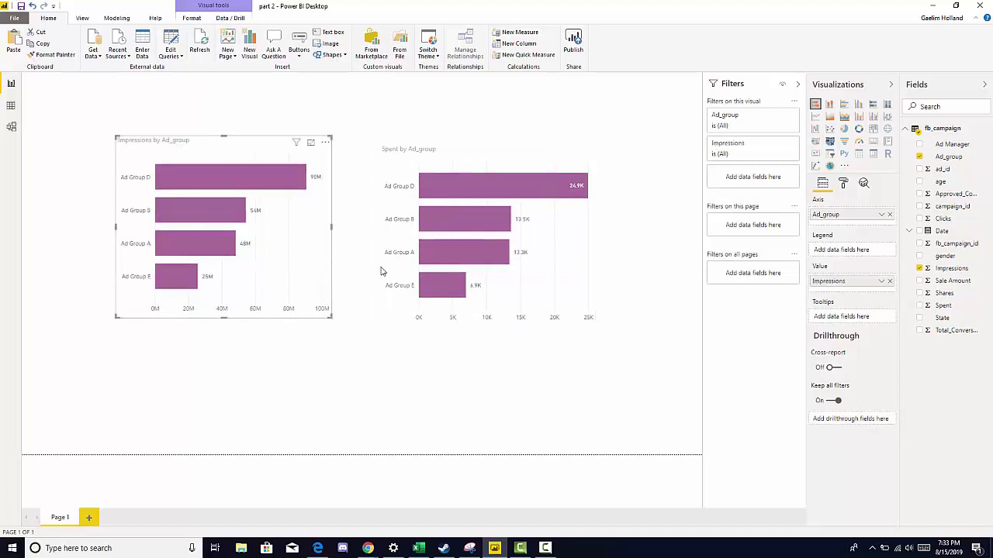
left_click_drag(391, 255, 382, 247)
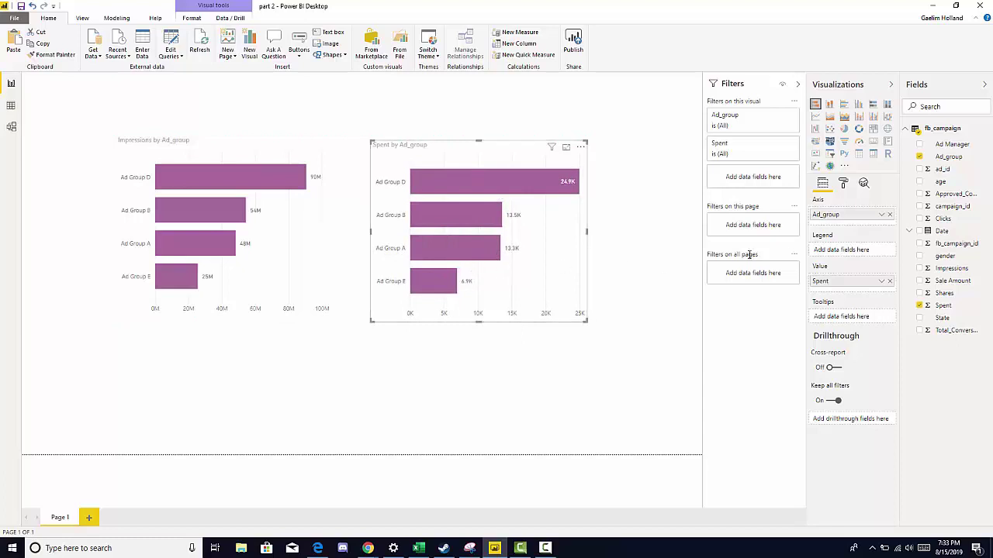
- Change the Spent by Ad_group chart's default data color to dark green
left_click(843, 184)
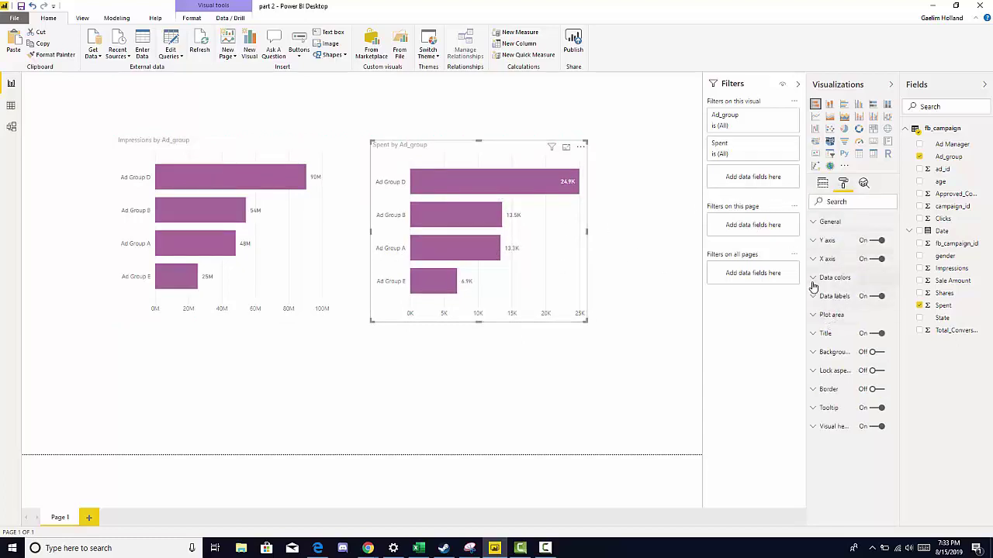
left_click(814, 282)
left_click(826, 310)
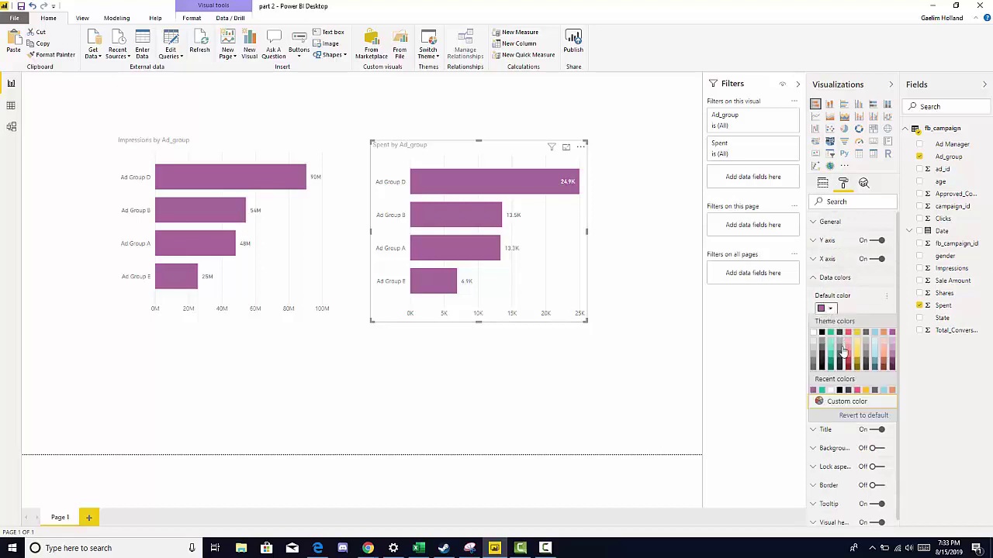
left_click(830, 366)
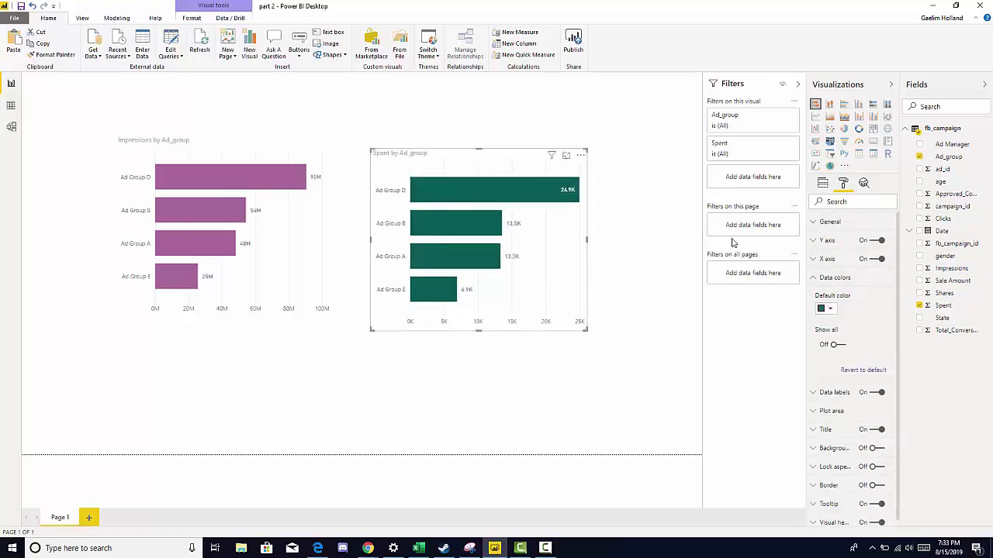
- Format the Spent field as currency using $ English (United States)
left_click(822, 184)
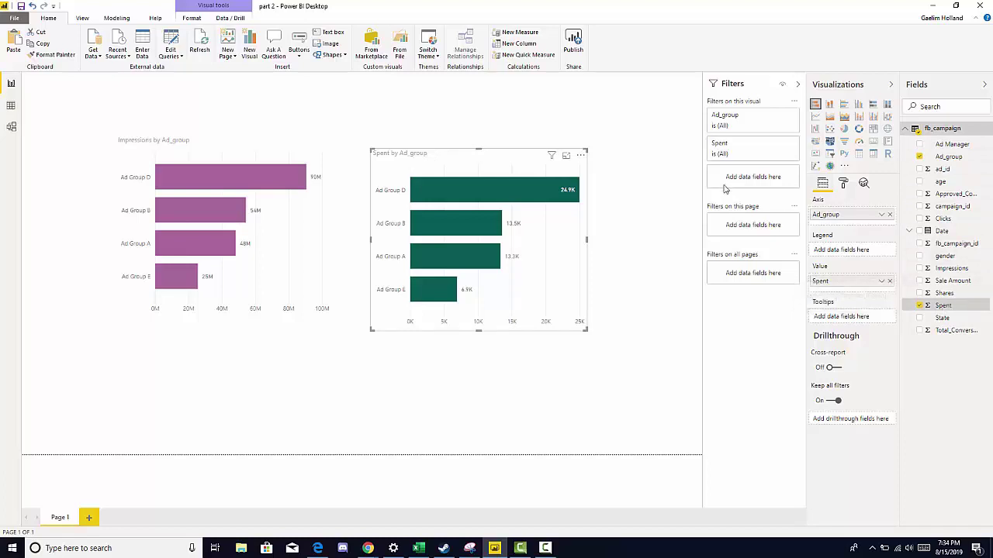
left_click(117, 19)
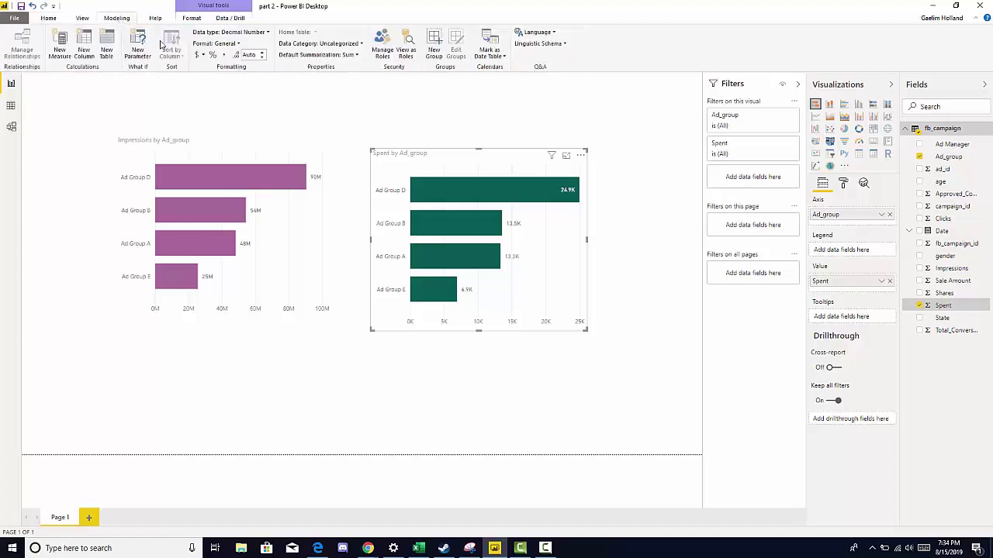
left_click(203, 56)
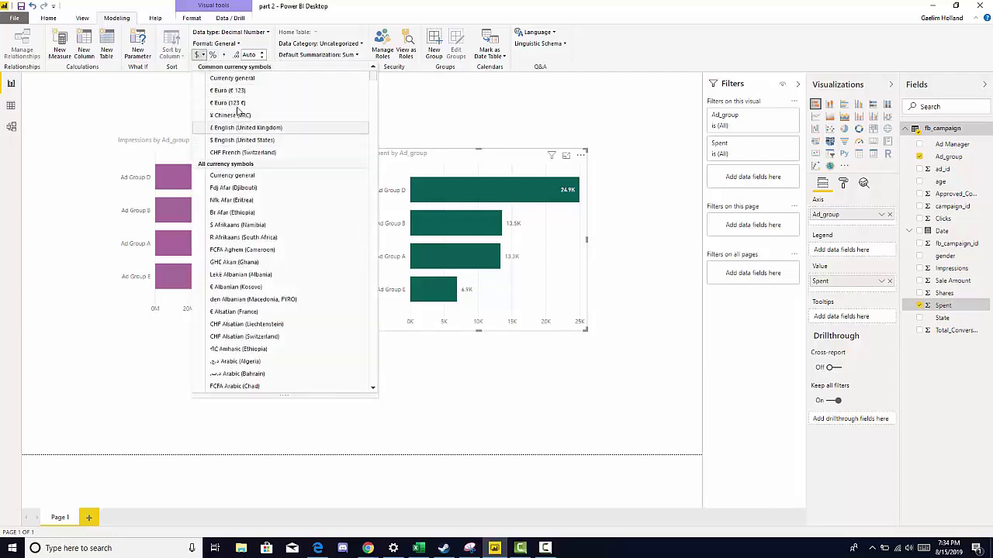
left_click(245, 140)
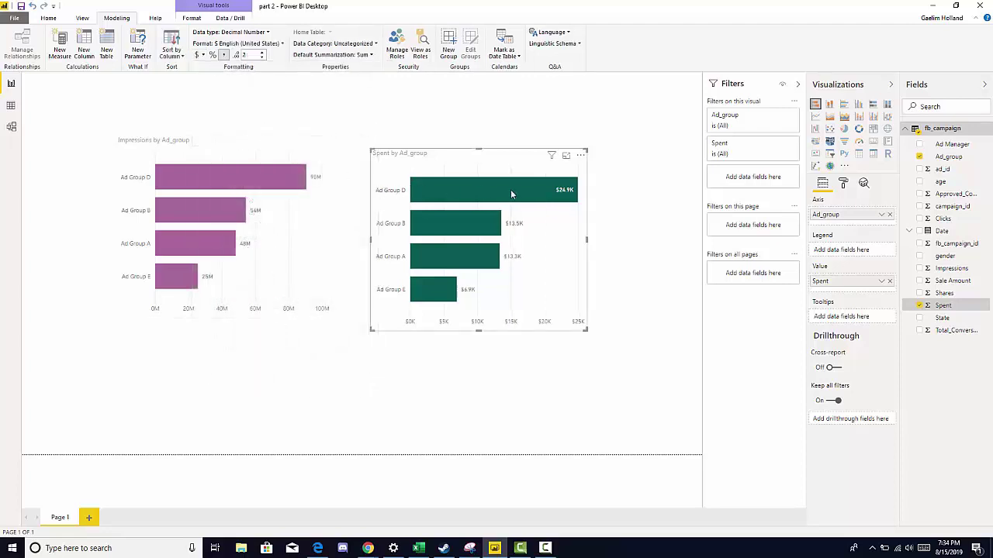
- Move the Spent chart closer to the Impressions chart and shift the Impressions chart slightly down to line up with it
left_click_drag(521, 170, 490, 169)
left_click(491, 167)
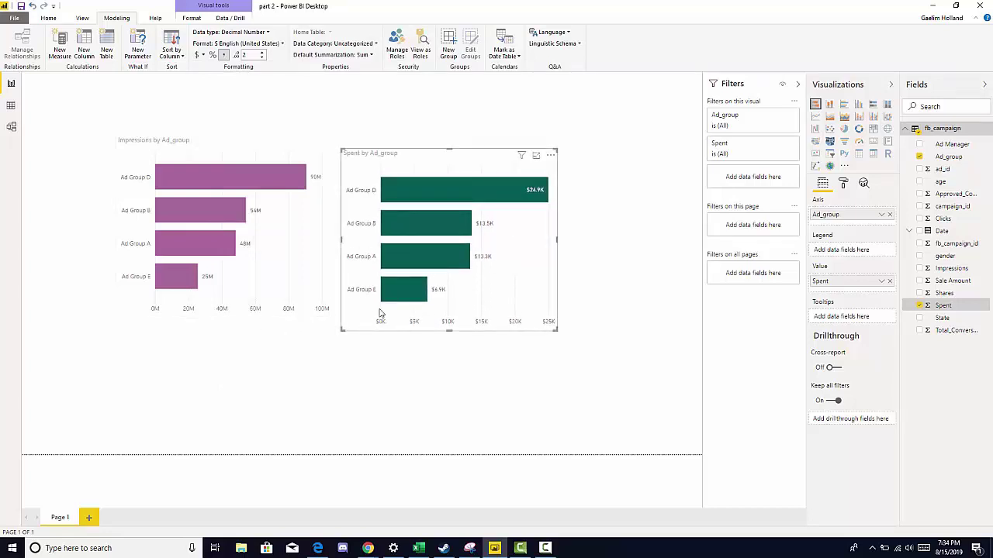
left_click_drag(382, 311, 387, 310)
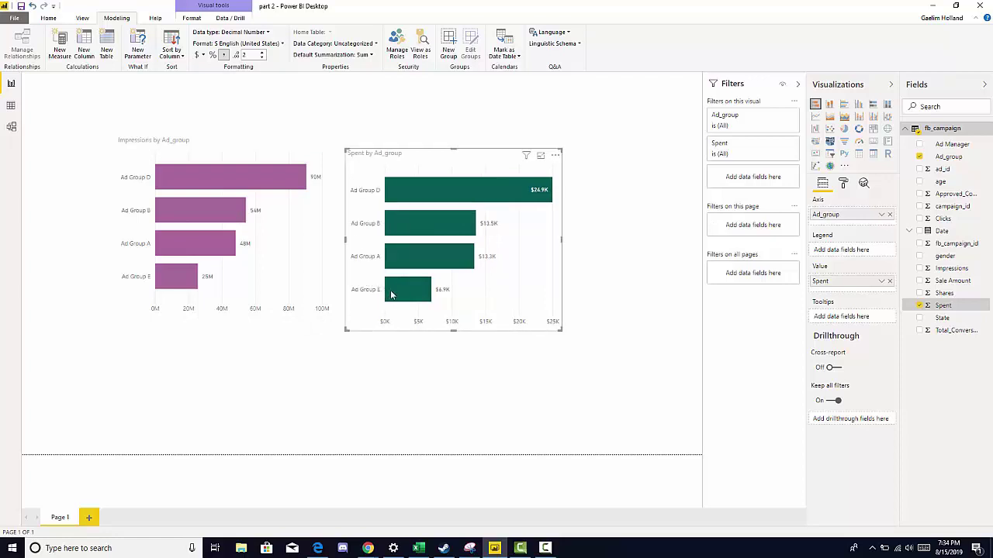
mouse_move(396, 293)
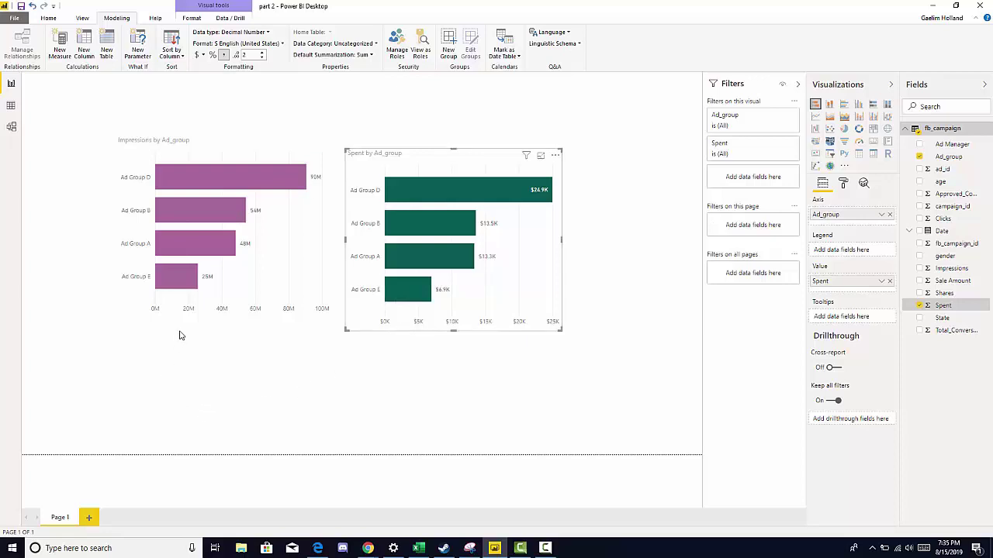
left_click_drag(198, 314, 194, 323)
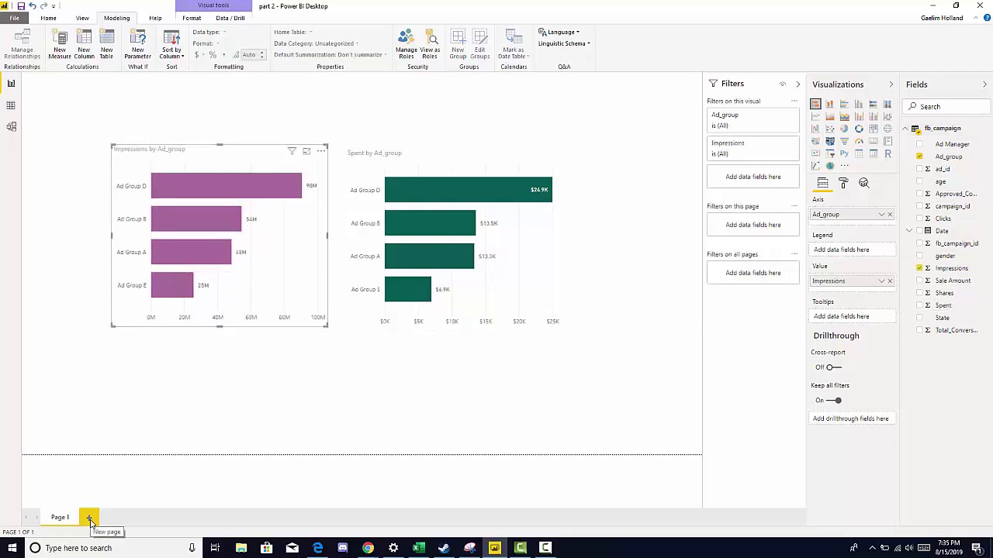
- Add a second report page and create a column chart of Spent by Date, moved in from the corner and slightly enlarged
left_click(49, 18)
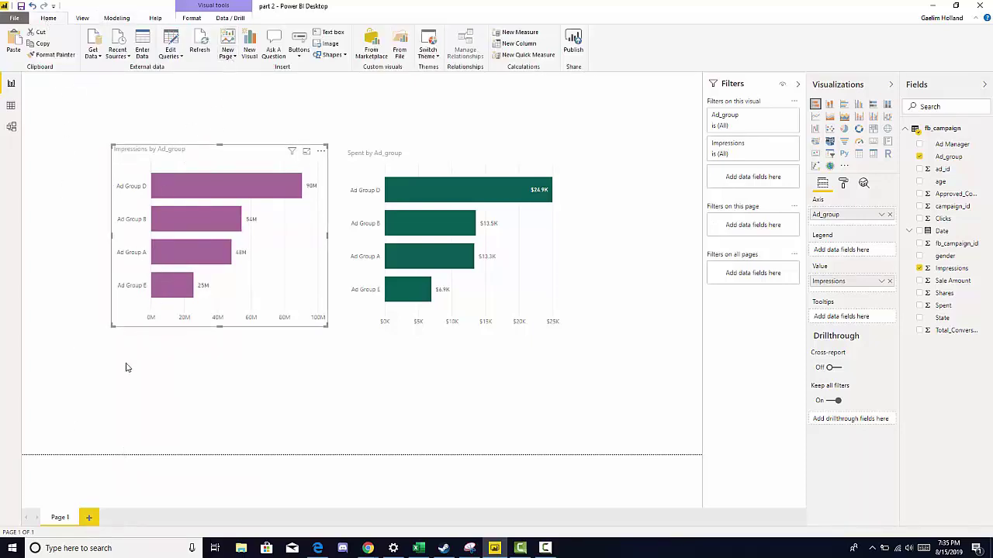
left_click(90, 517)
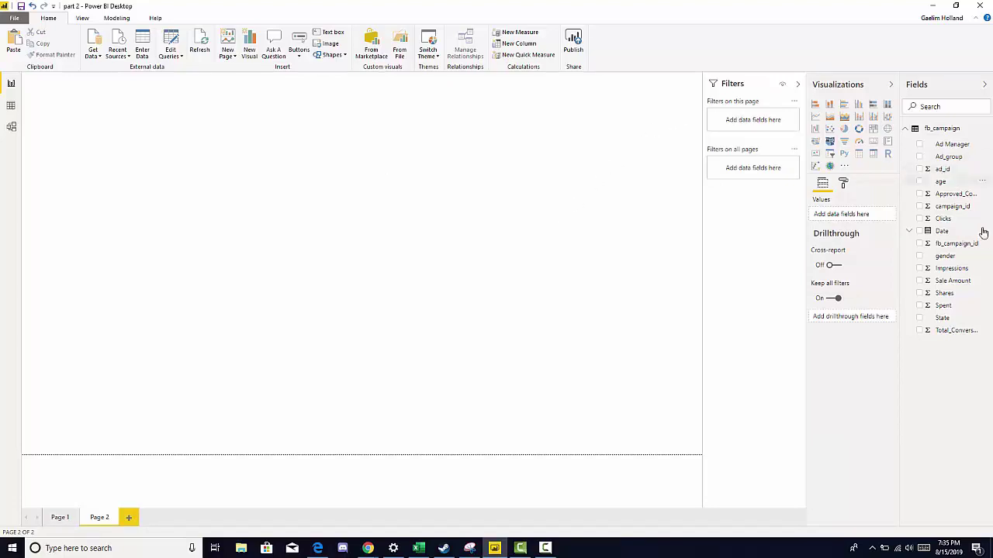
left_click(920, 231)
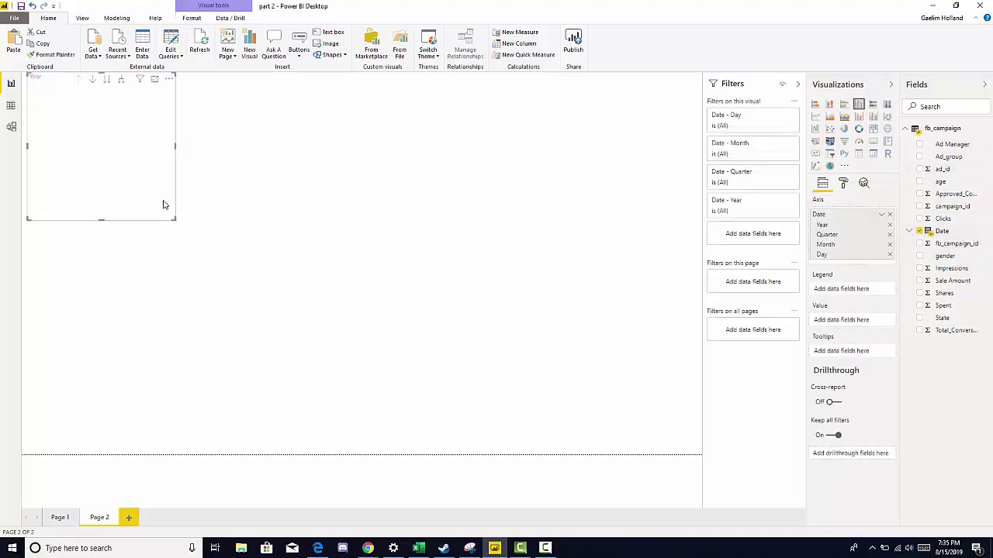
left_click_drag(164, 208, 237, 268)
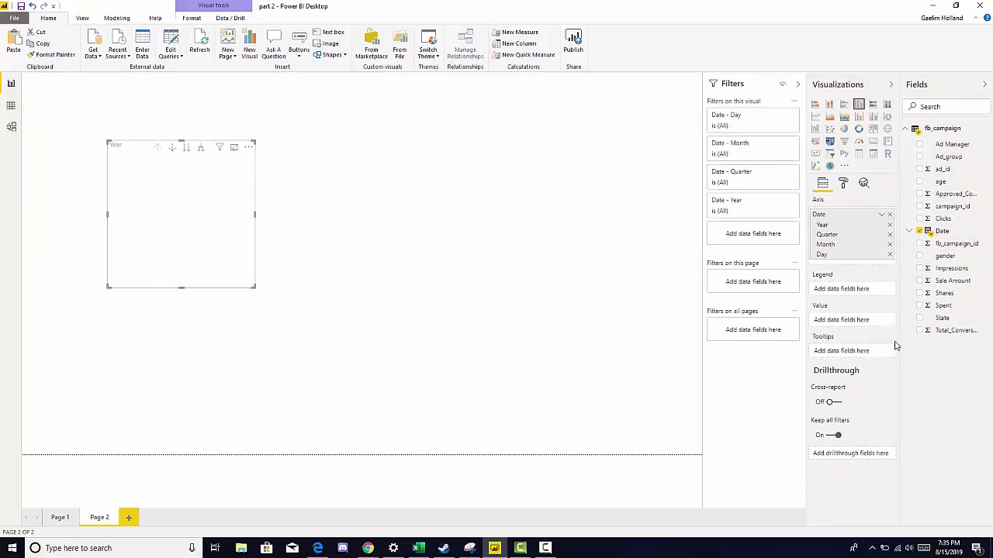
left_click(919, 306)
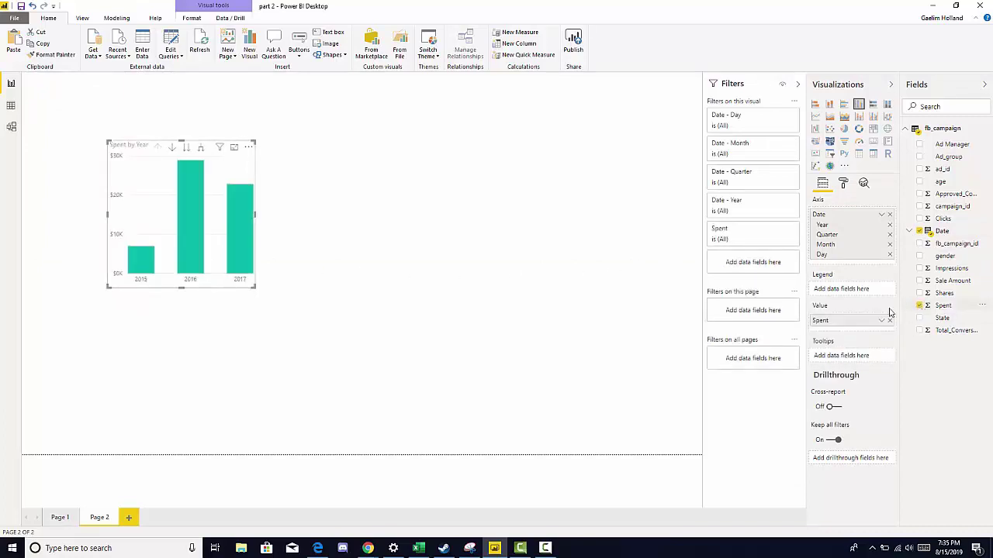
left_click_drag(255, 287, 289, 296)
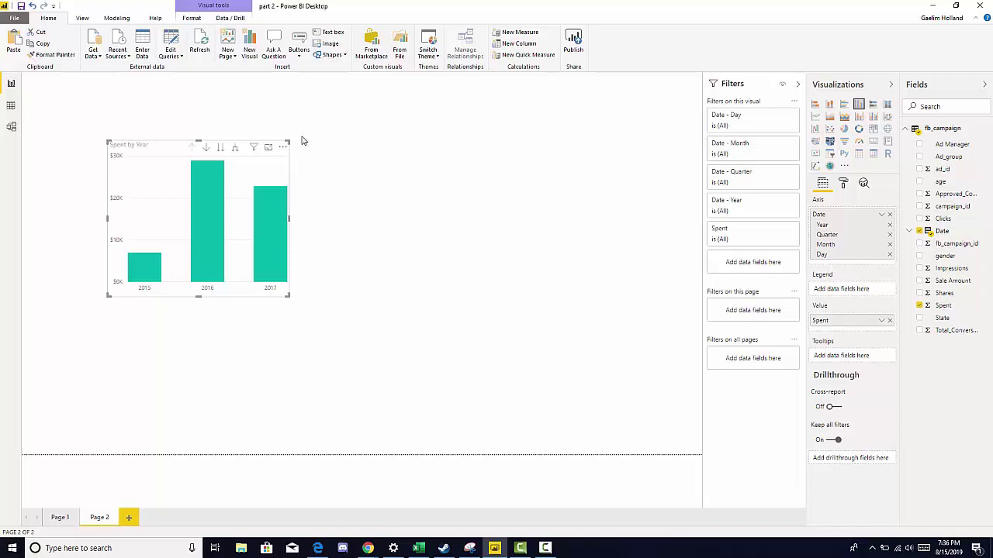
- Turn on drill-down mode for the Spent by Year chart and drill into 2016, Qtr 3 and August
left_click(230, 18)
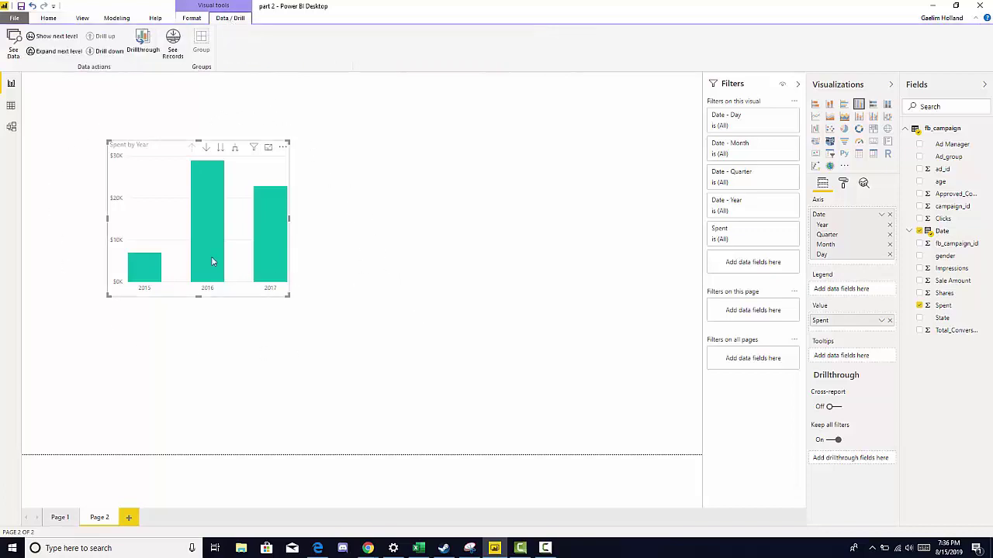
mouse_move(200, 239)
left_click(48, 18)
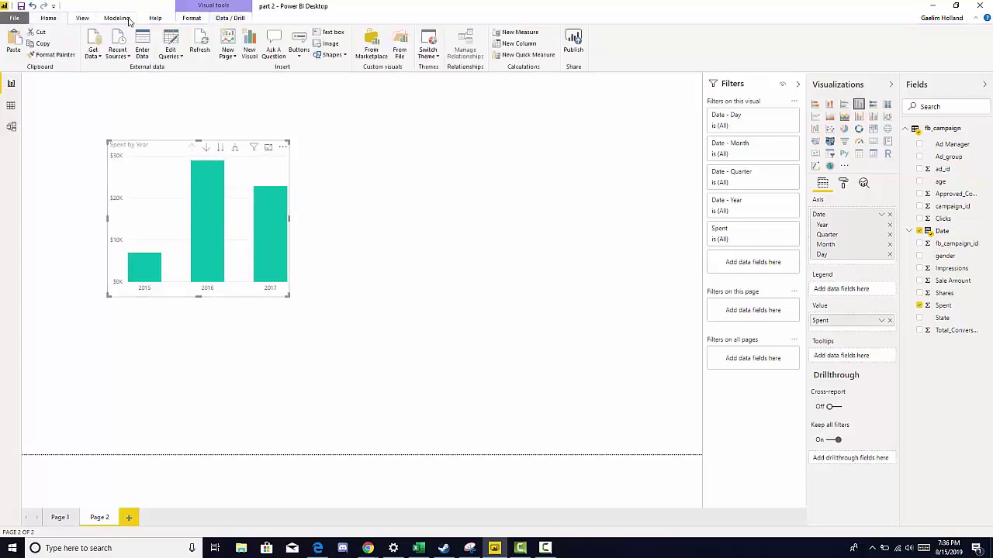
left_click(230, 19)
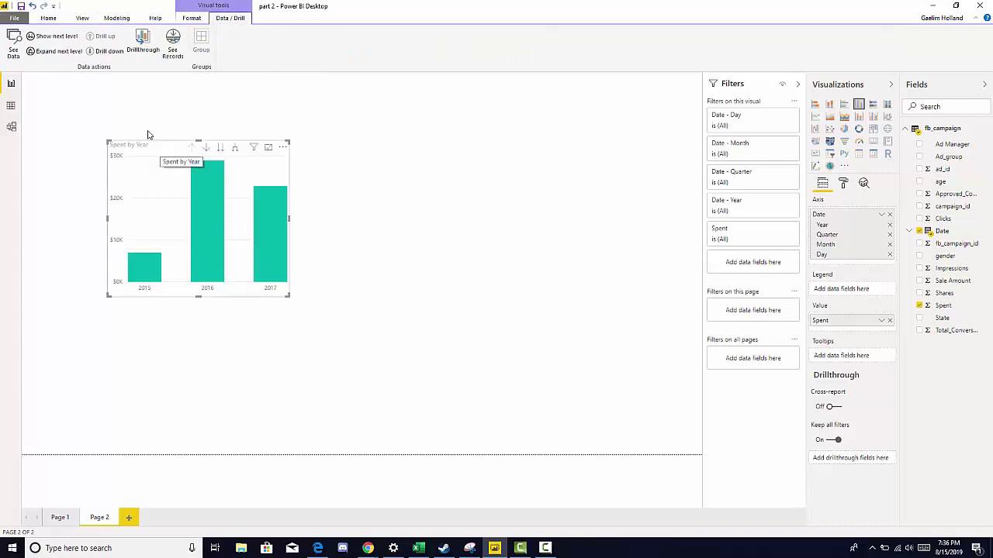
left_click(110, 52)
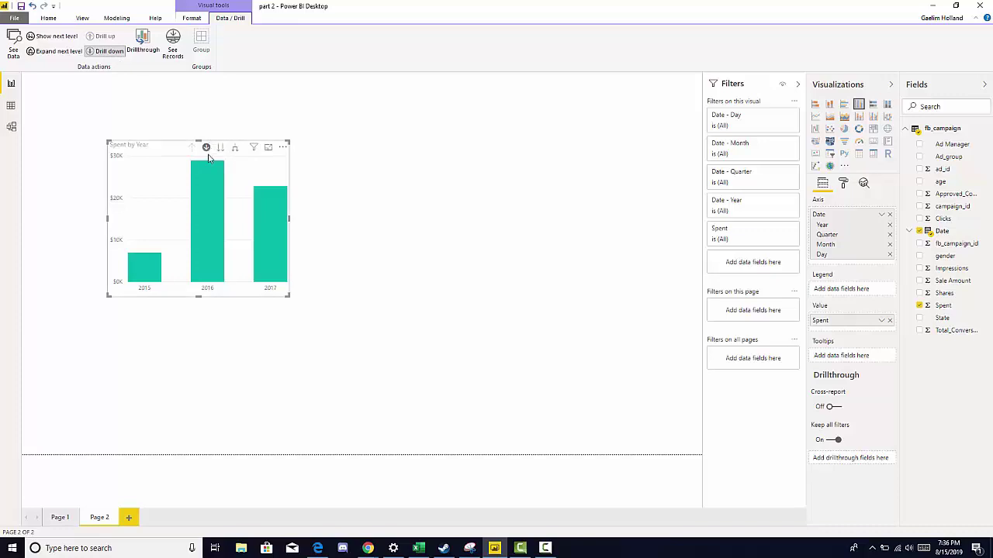
left_click(214, 231)
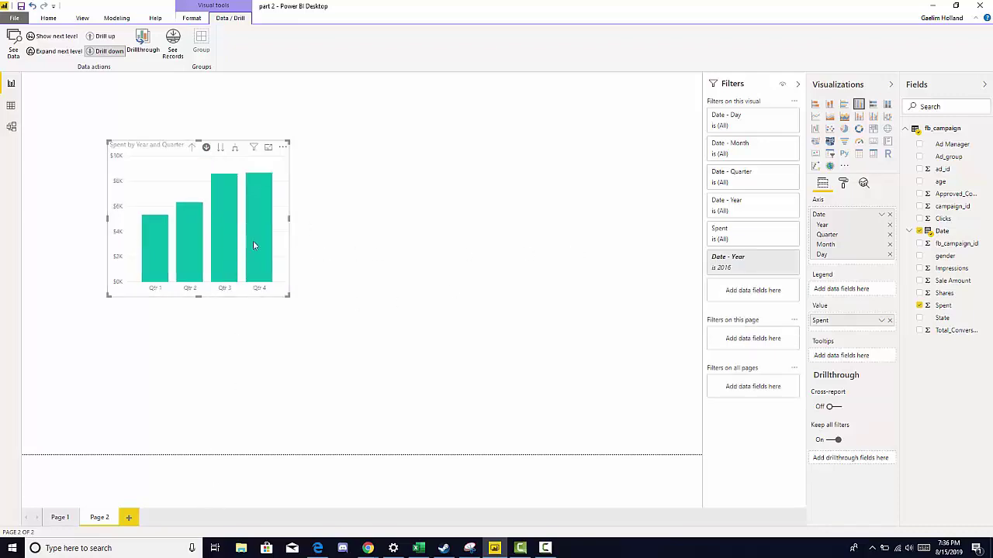
left_click(218, 209)
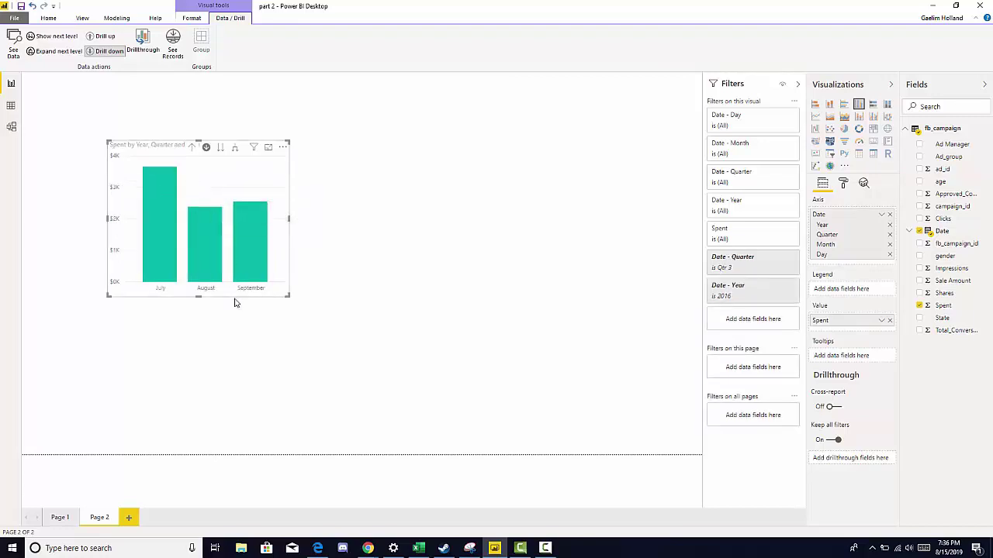
left_click(210, 244)
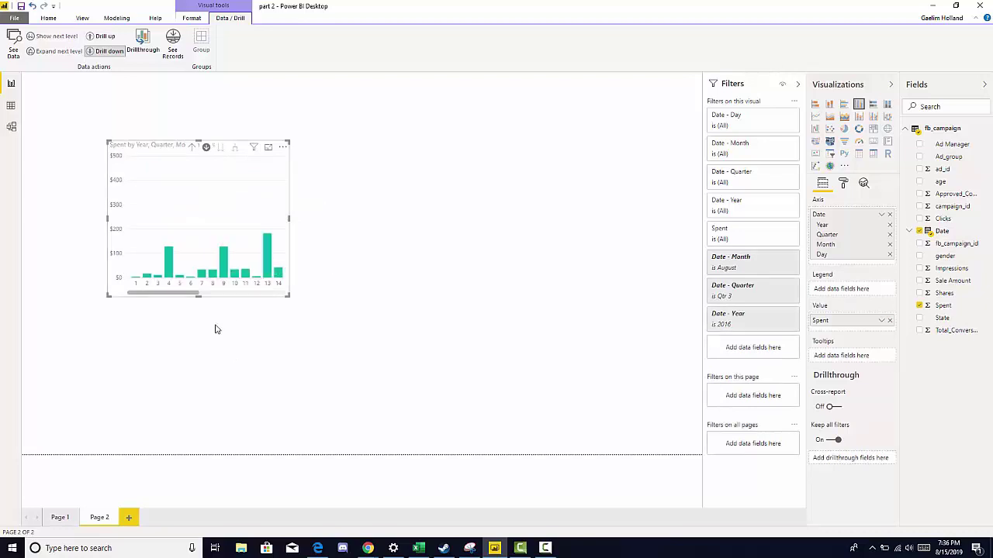
- Drill the chart back up from days to the year level and turn off drill-down mode
left_click(192, 148)
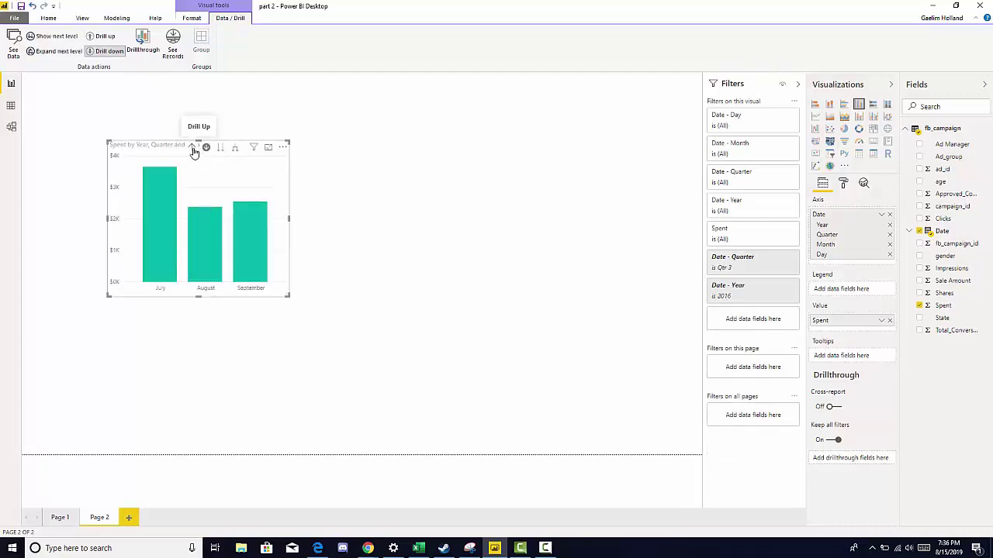
left_click(193, 149)
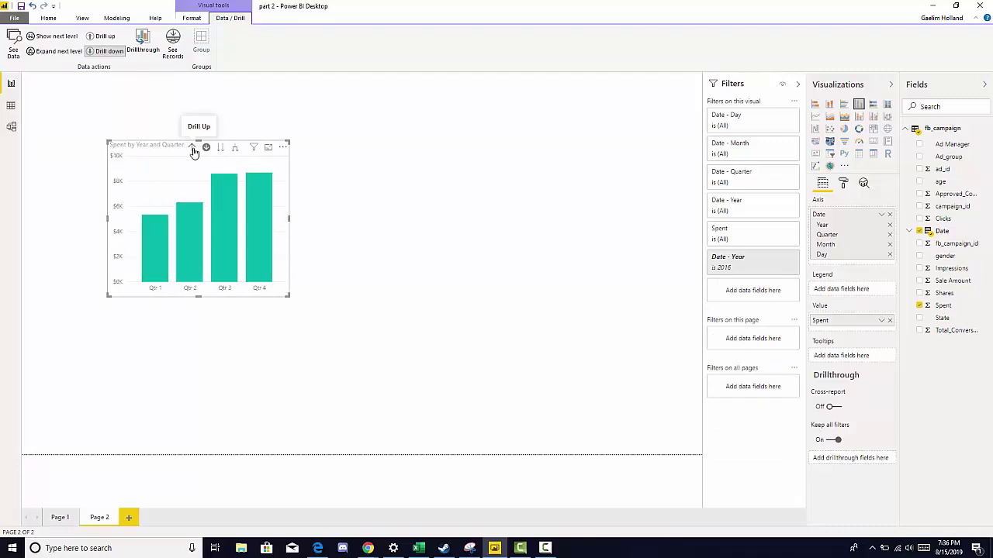
left_click(192, 148)
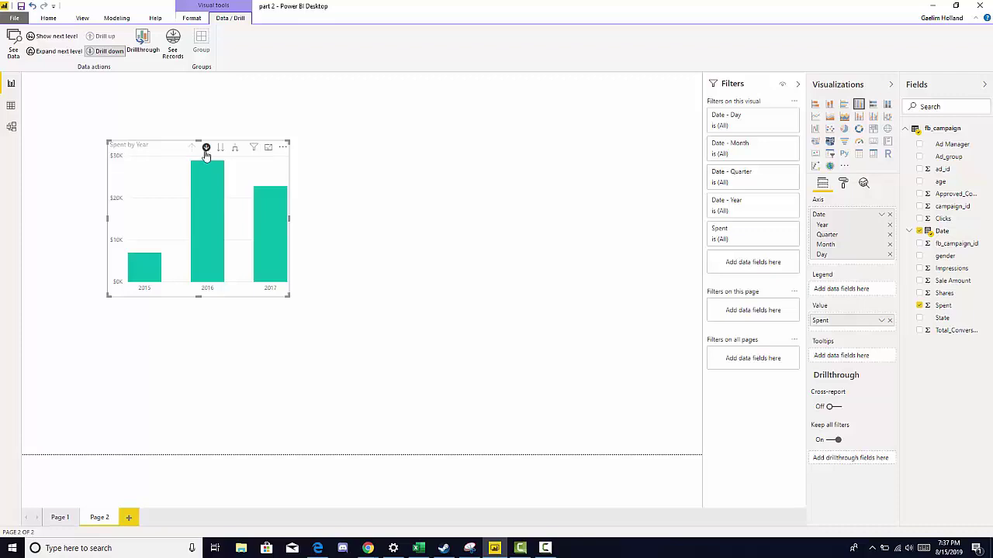
left_click(205, 153)
mouse_move(212, 200)
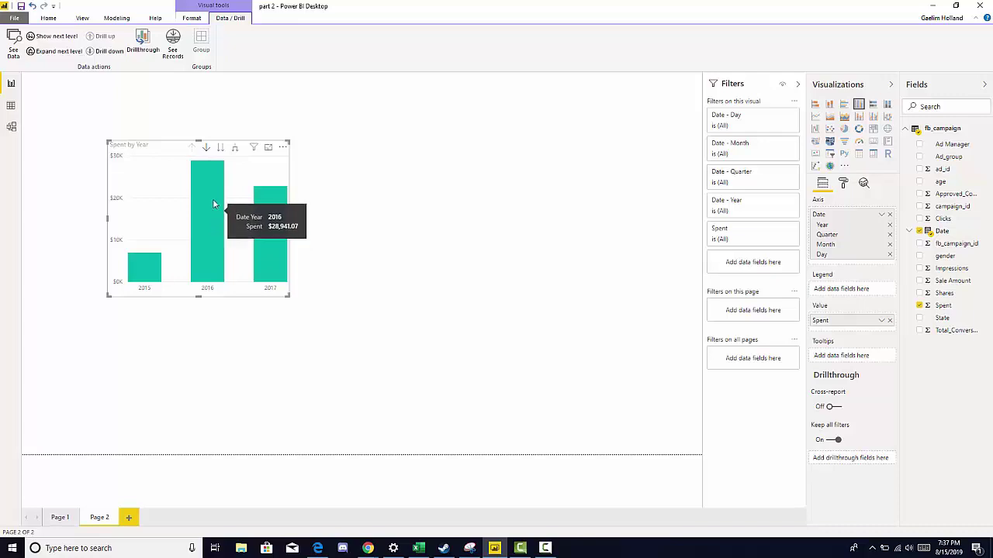
- Take the whole chart to the next hierarchy levels for quarter, month and day, and return it to the year level
left_click(221, 152)
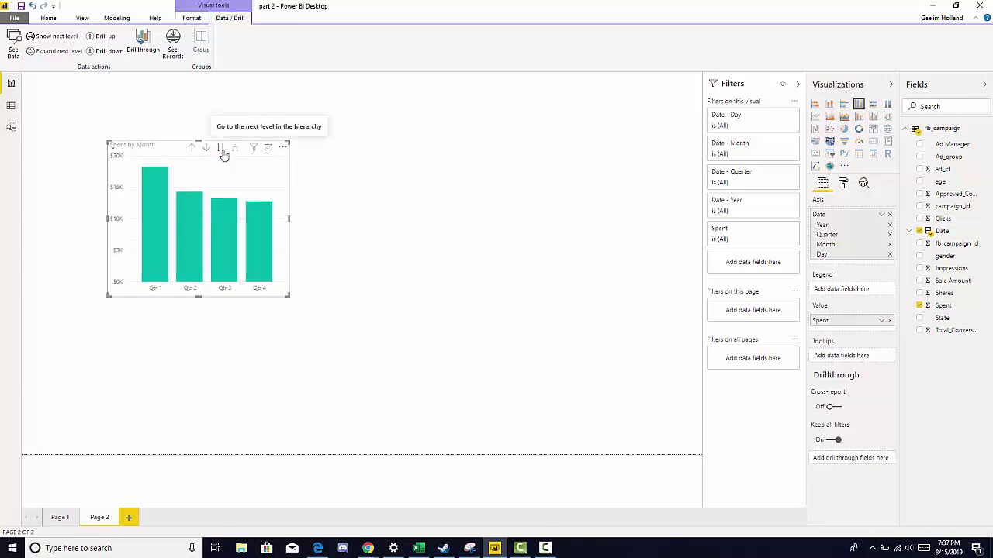
left_click(222, 152)
left_click(222, 152)
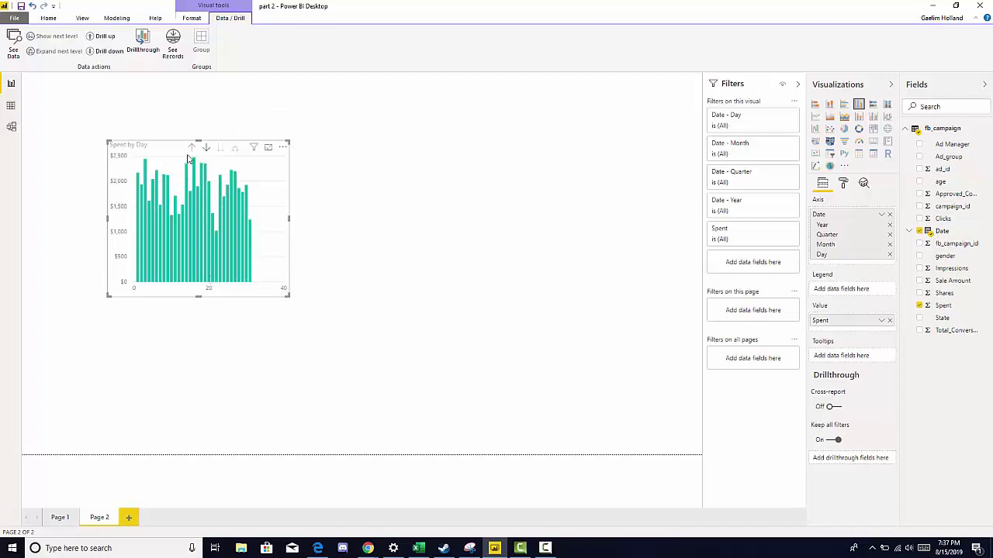
left_click(191, 154)
left_click(191, 153)
left_click(191, 154)
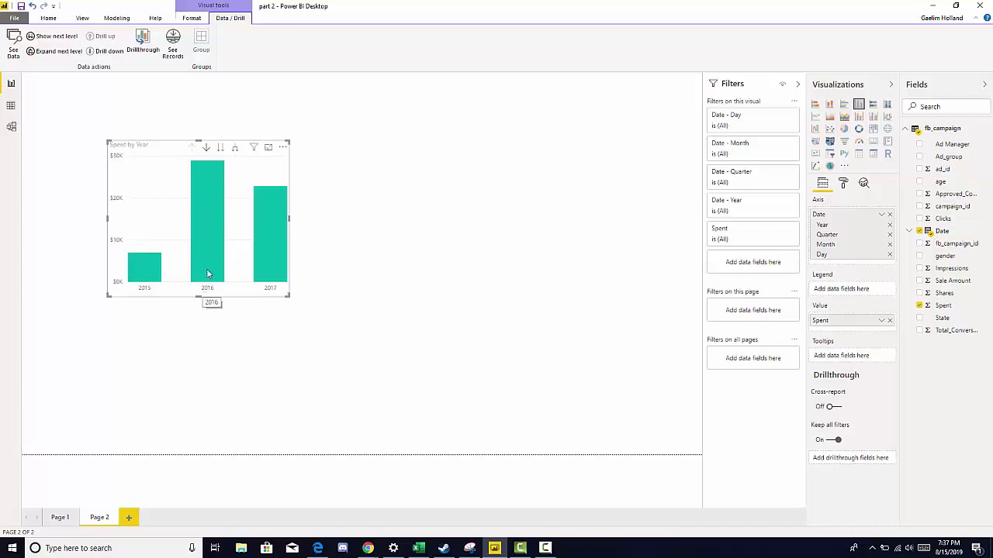
- Expand the chart's date hierarchy to year, quarter and month, and drill back up to year and quarter
left_click(236, 152)
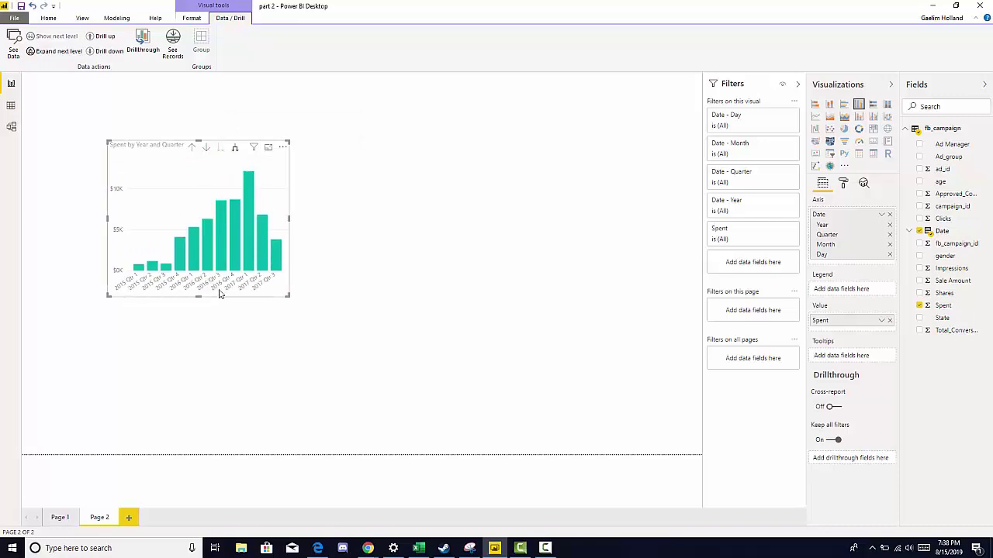
left_click(235, 149)
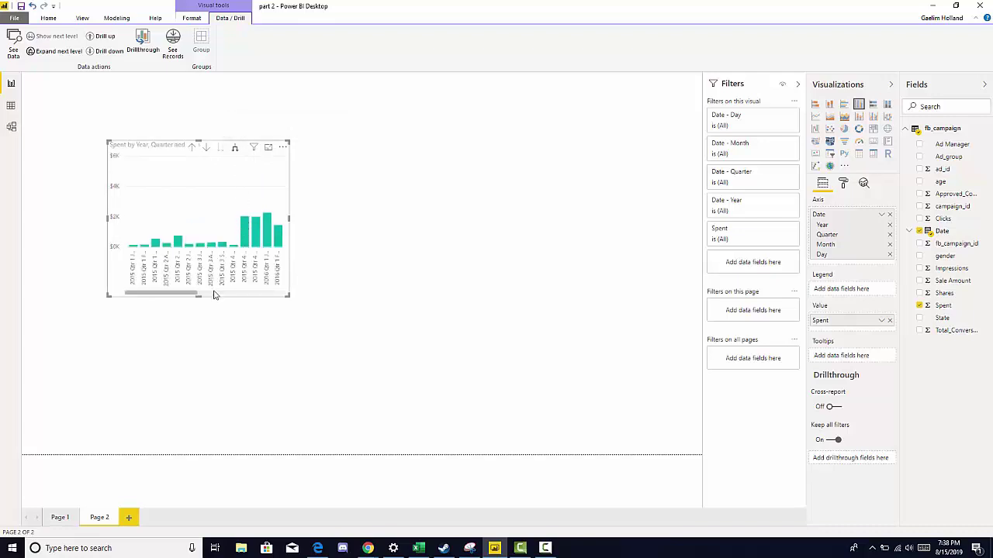
left_click_drag(194, 294, 140, 295)
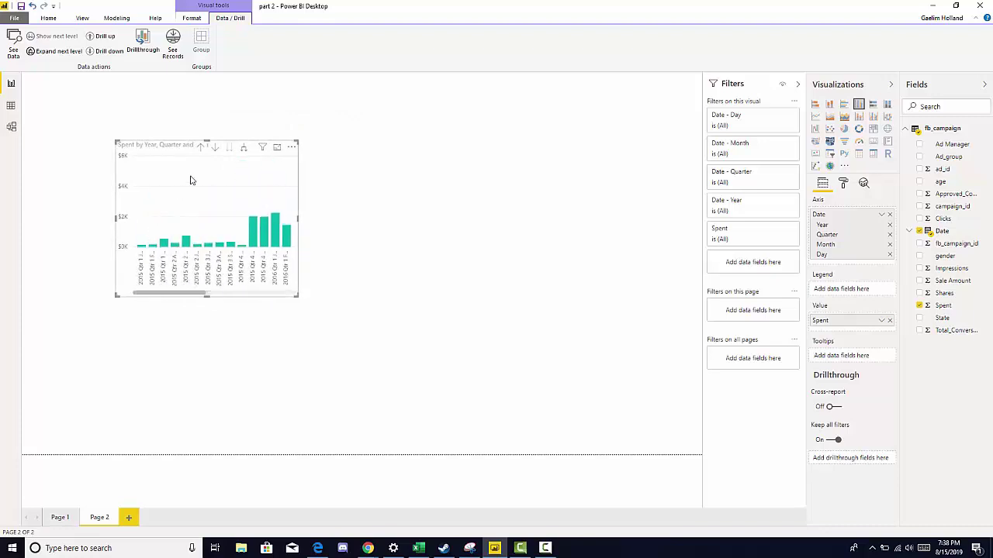
left_click(201, 148)
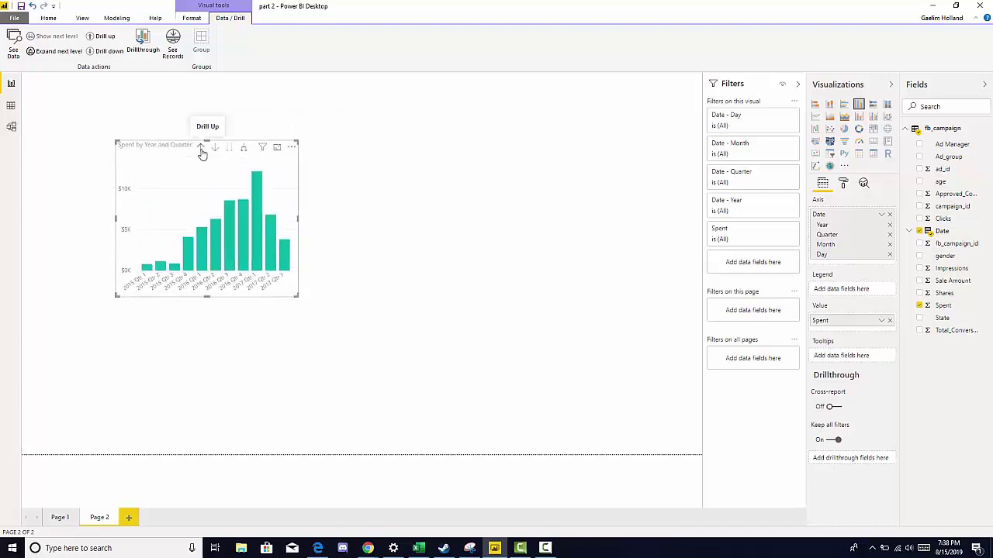
- Drill the Spent chart up to the year level, view the underlying records of the 2016 column, and return to the report
left_click(200, 150)
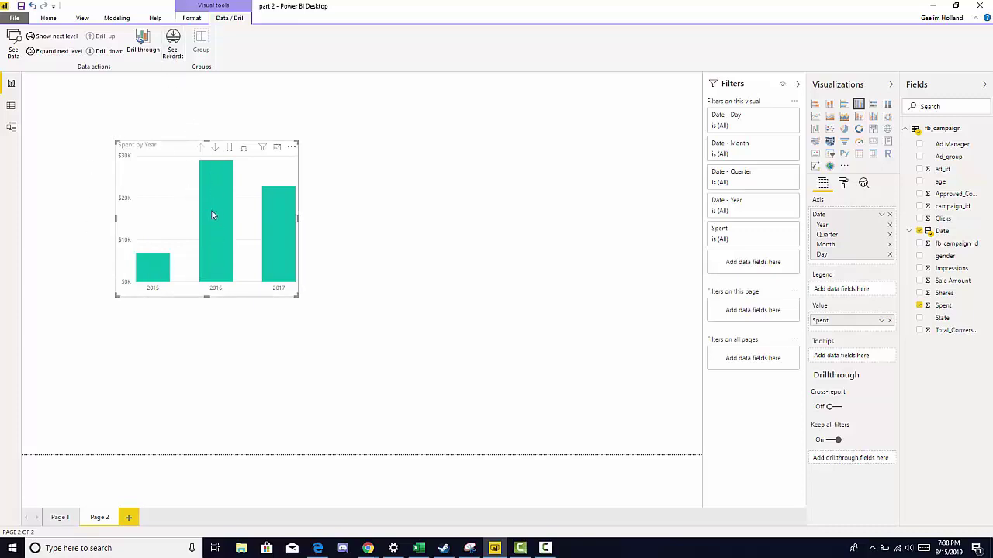
mouse_move(215, 218)
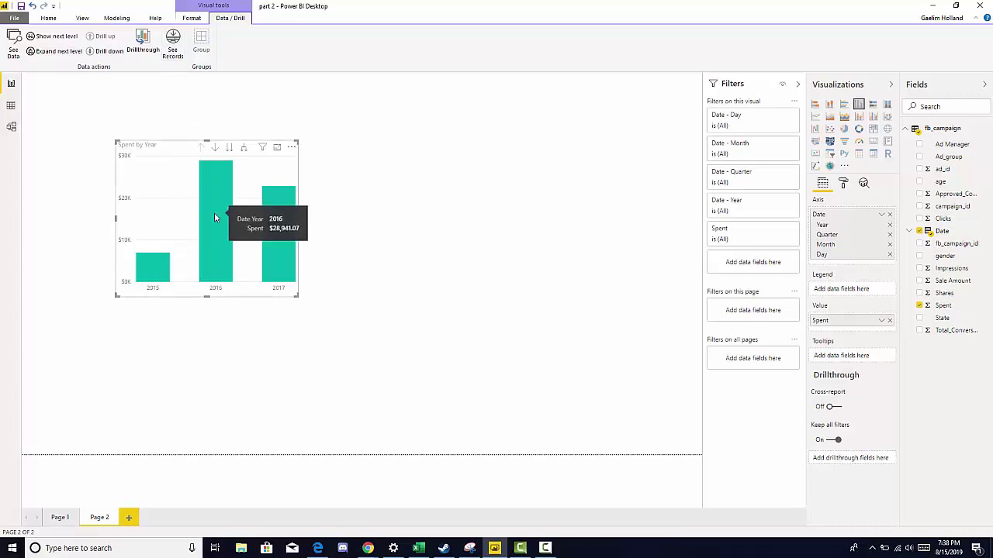
left_click(171, 40)
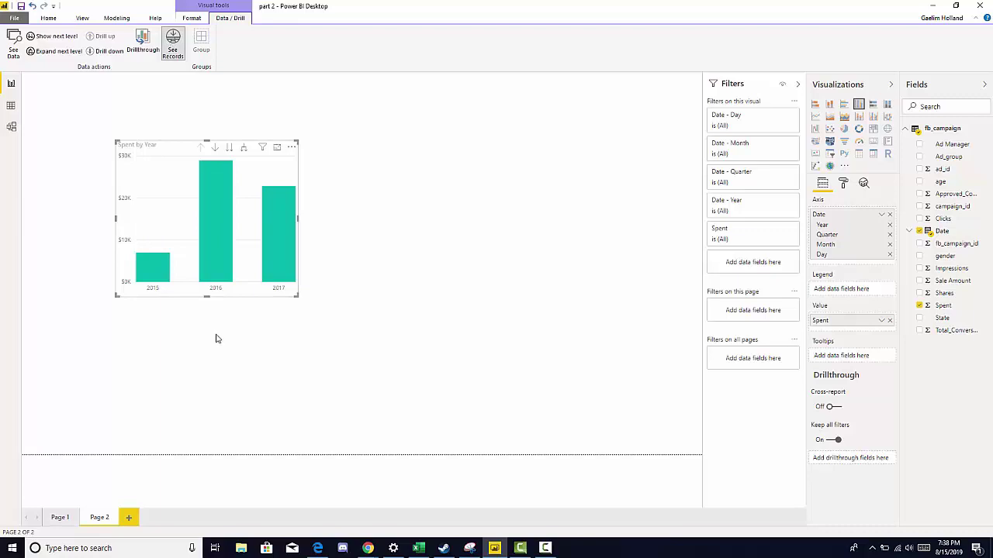
left_click(223, 221)
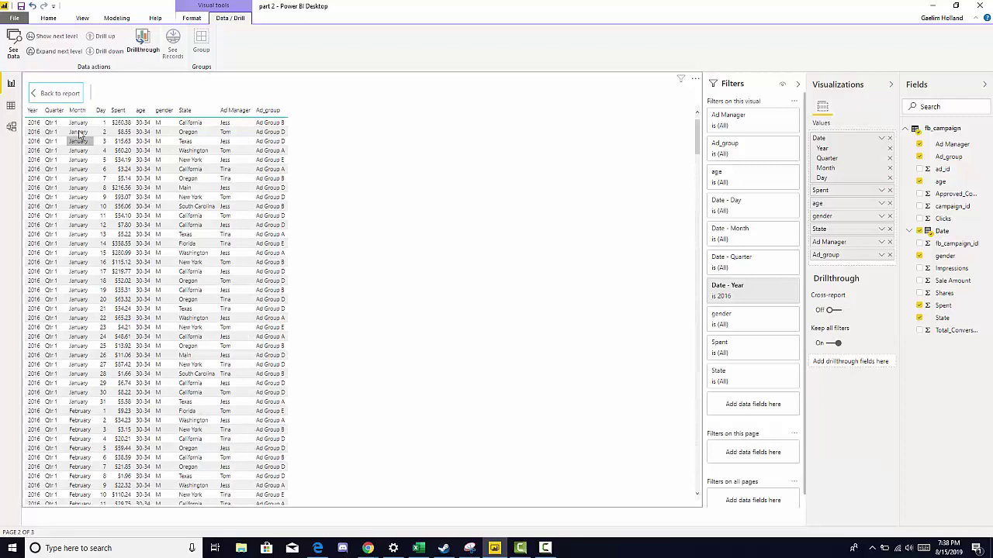
left_click(54, 94)
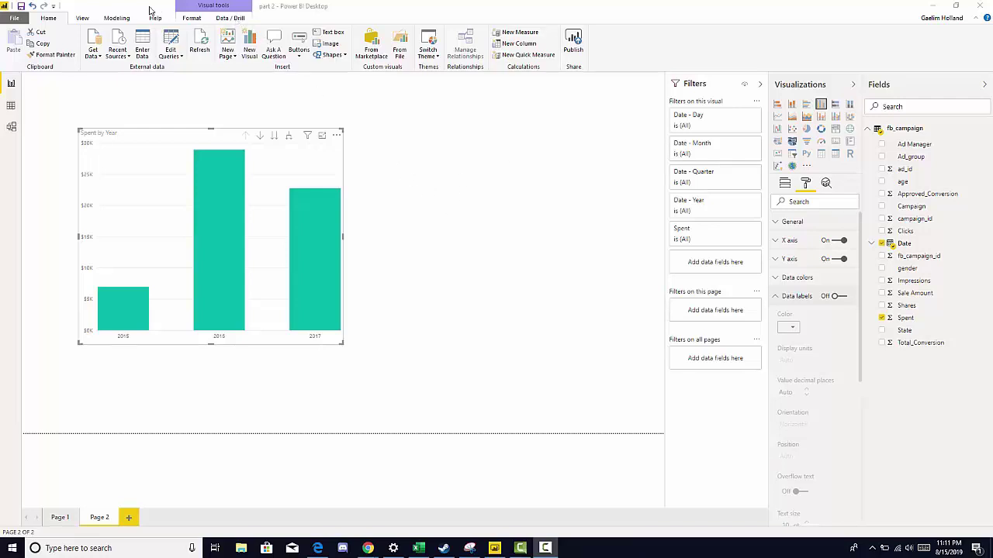
- Turn on drill-down mode for the Spent by Year chart and drill into 2016 and Qtr 1
left_click(230, 18)
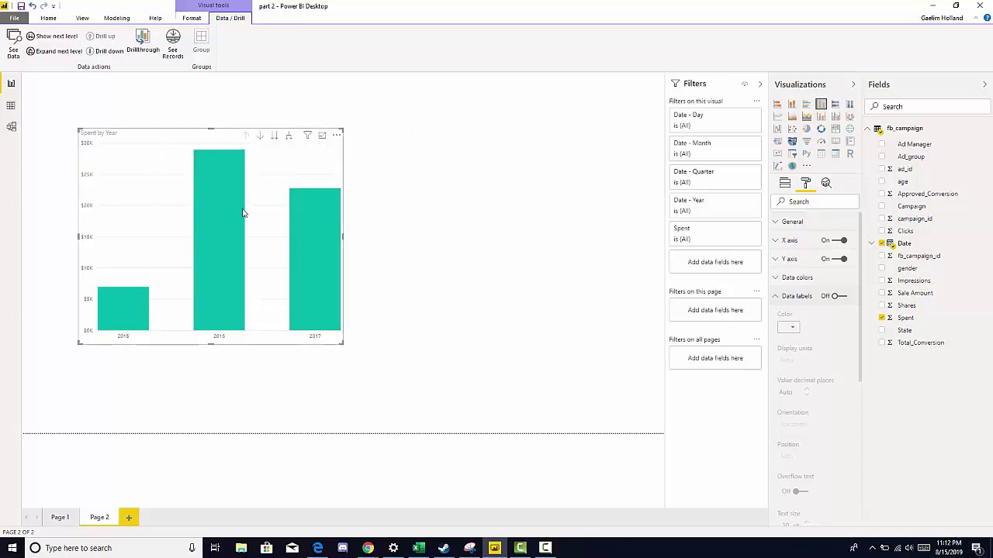
left_click(259, 138)
mouse_move(228, 234)
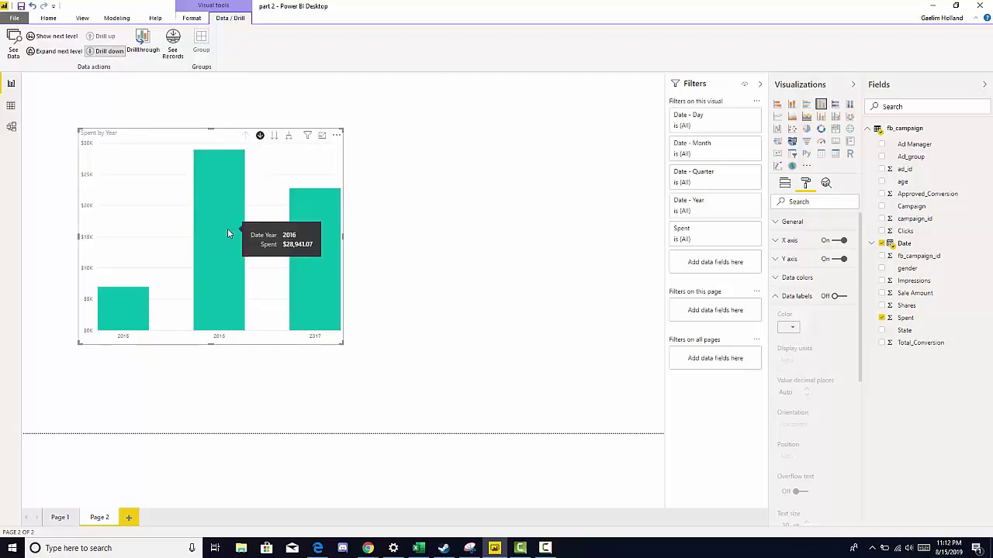
left_click(228, 231)
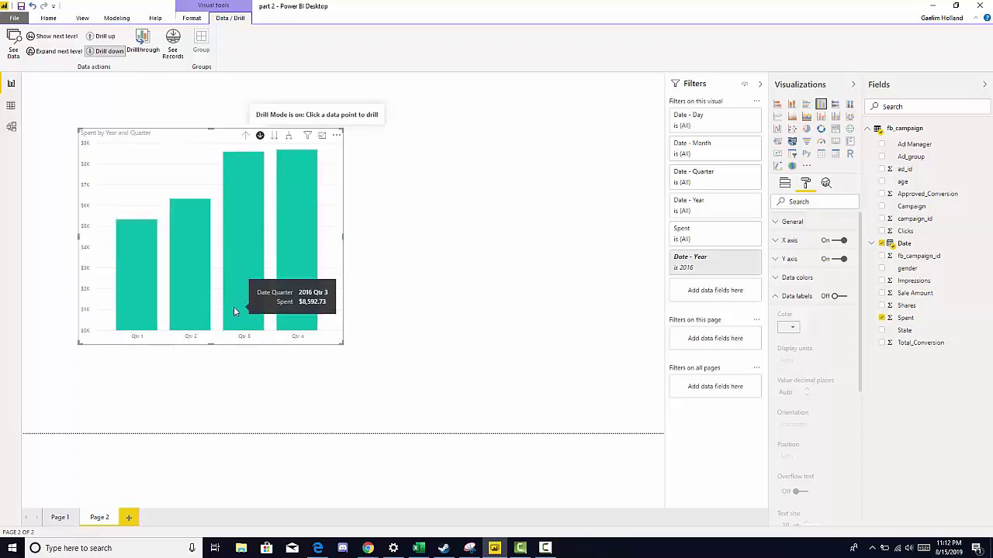
left_click(150, 272)
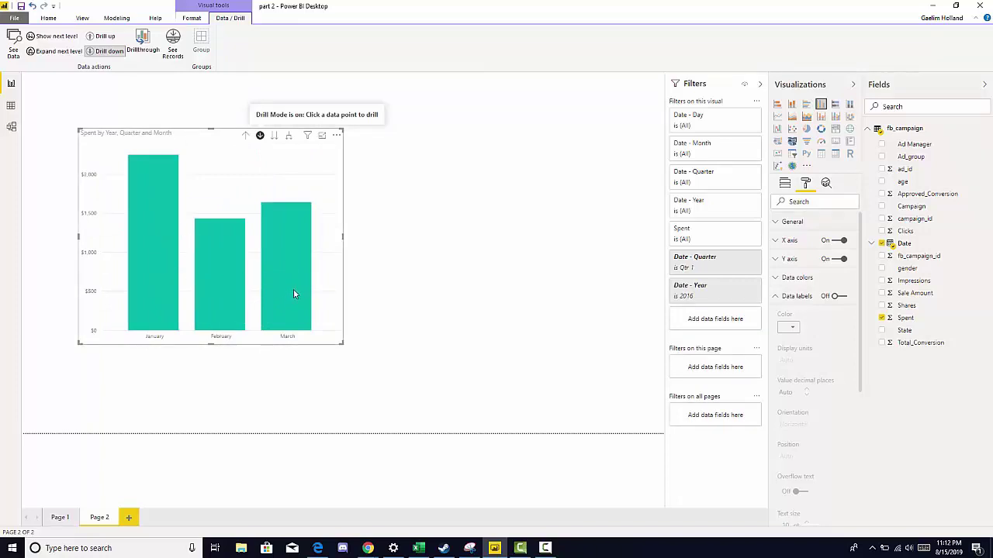
mouse_move(287, 310)
mouse_move(289, 255)
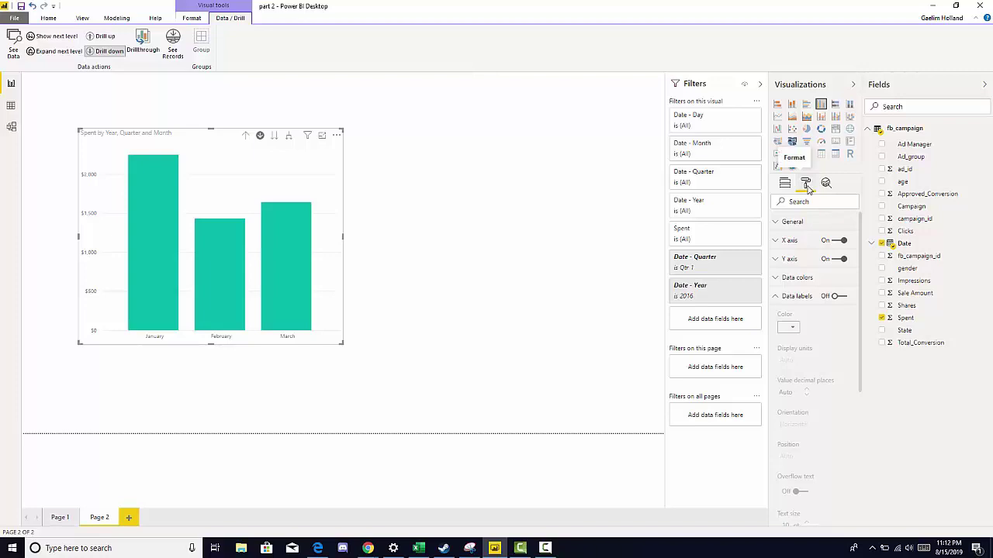
- Turn on data labels for the Spent chart and set their text size to 16 pt
left_click(837, 298)
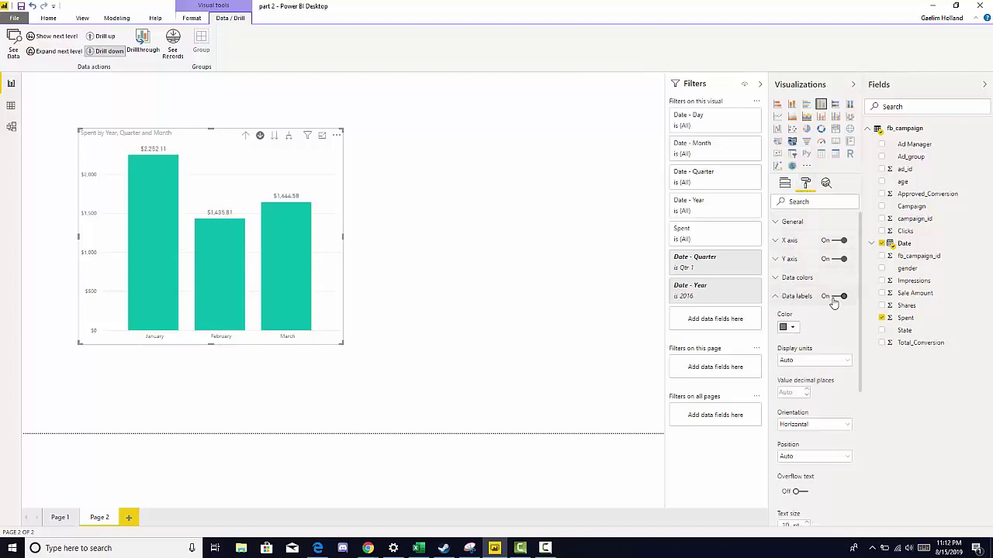
scroll(816, 336, "down", 2)
scroll(816, 336, "down", 1)
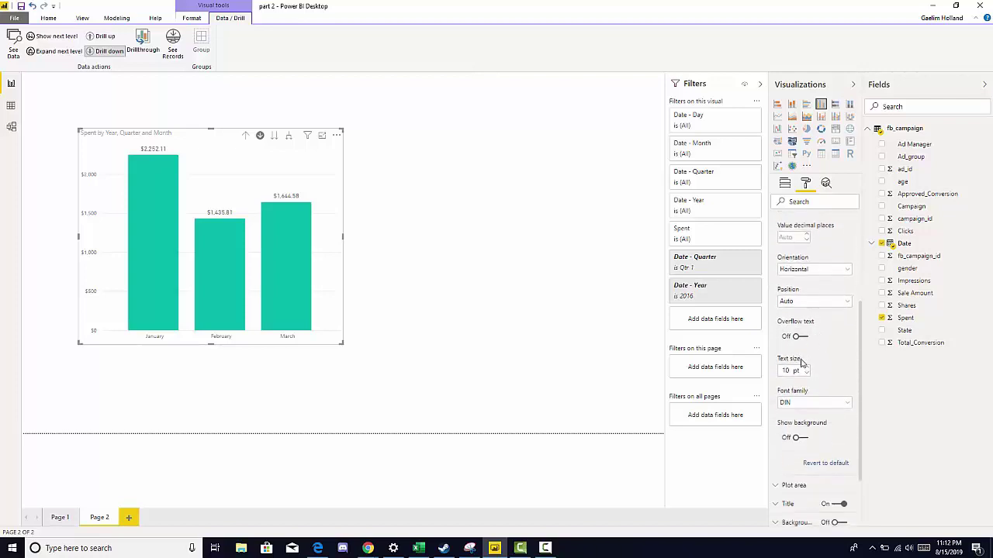
left_click(806, 368)
left_click(807, 368)
left_click(806, 368)
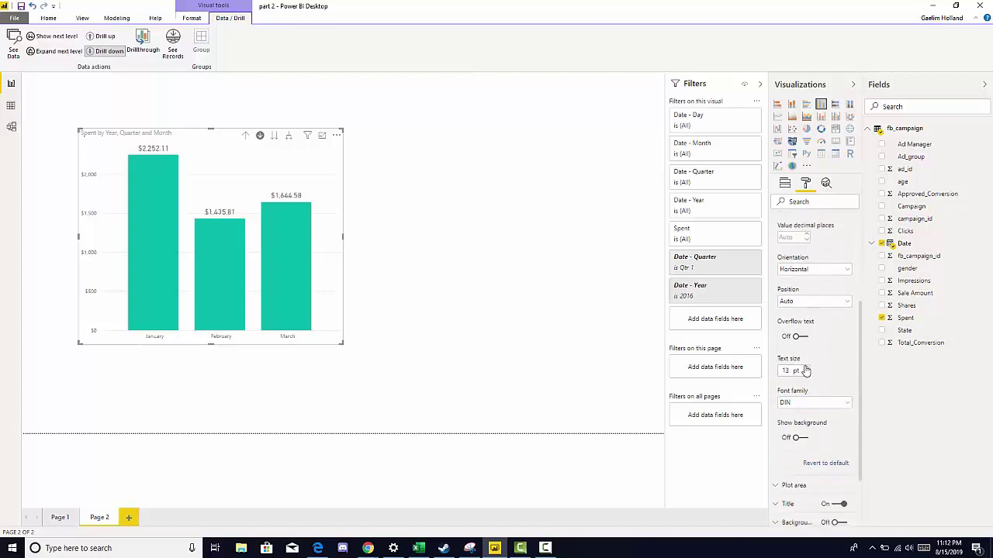
left_click(806, 368)
left_click(806, 369)
left_click(807, 369)
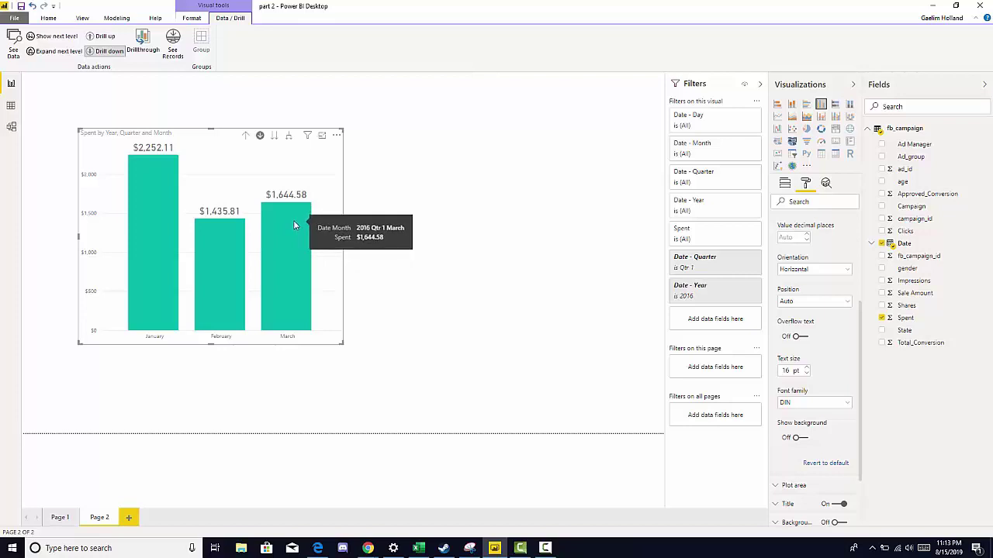
- Drill the chart up from months to the year level and turn off drill-down mode
left_click(246, 137)
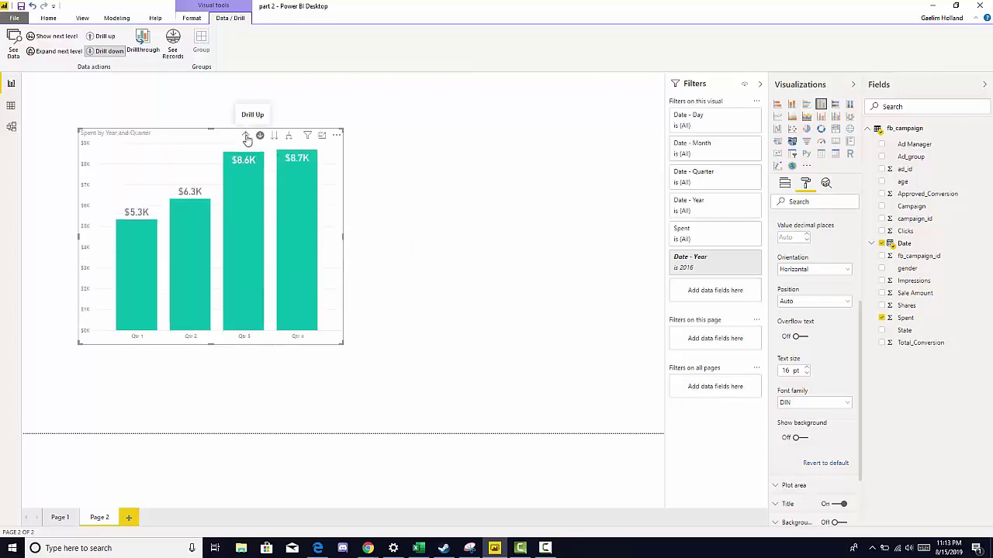
left_click(246, 138)
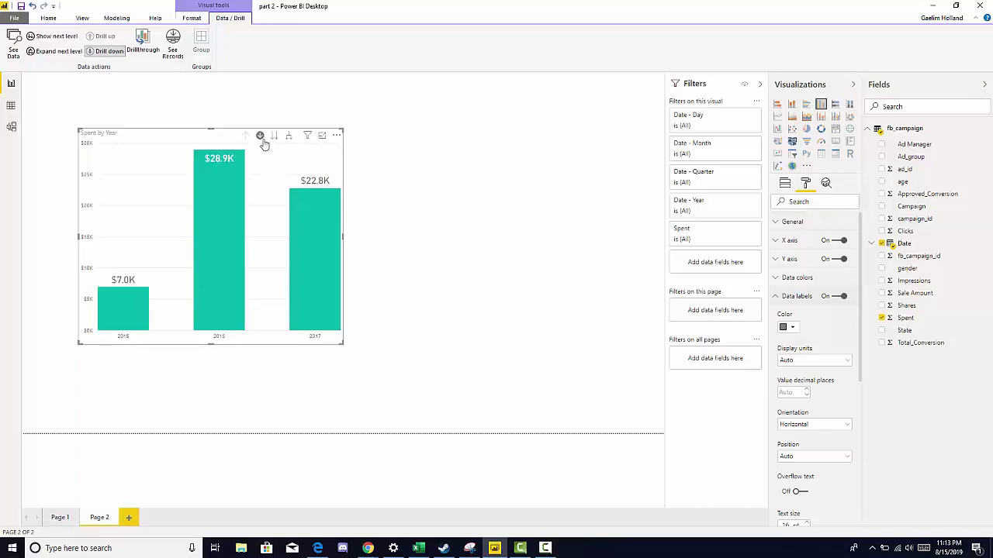
left_click(260, 136)
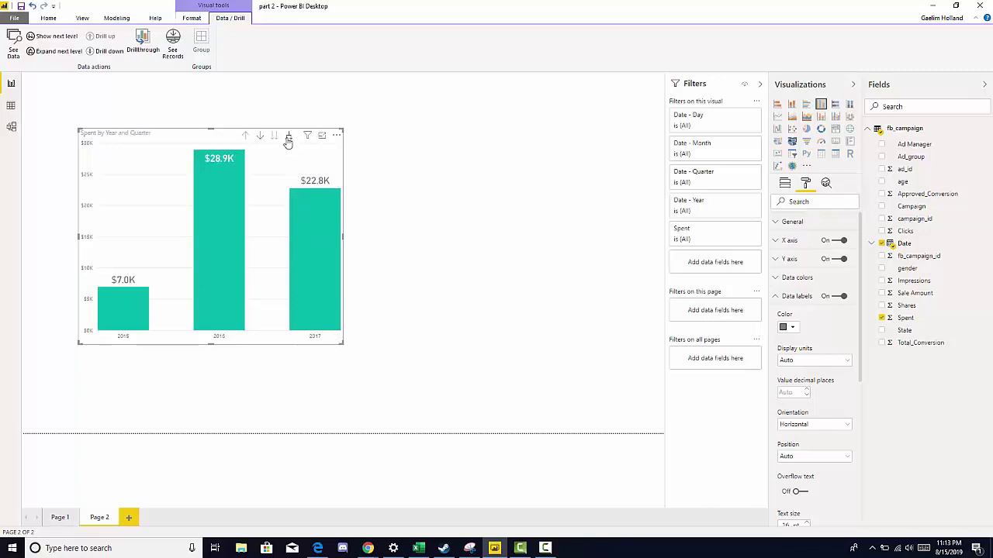
- Expand the chart's date hierarchy to year, quarter and month, and enlarge the chart to fit all the columns
left_click(287, 137)
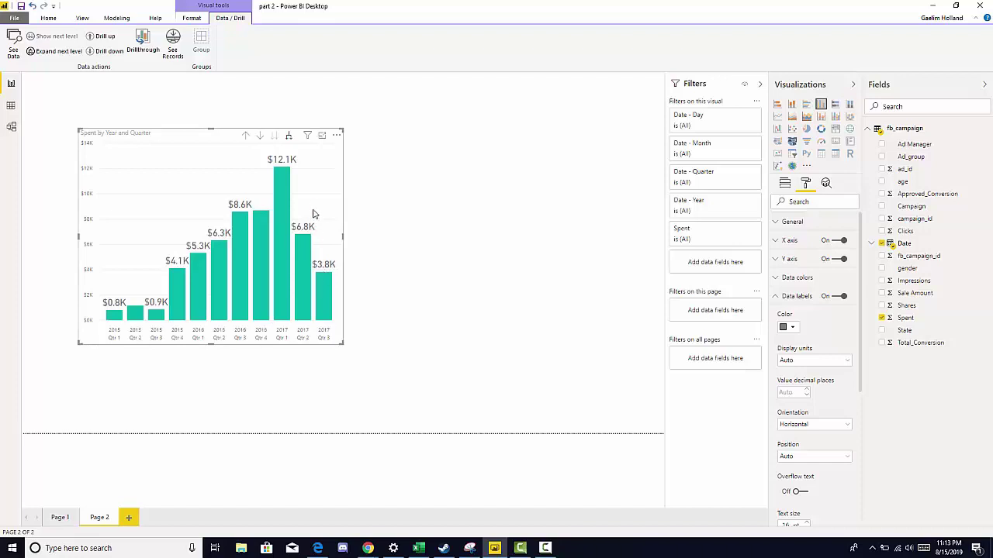
left_click(289, 137)
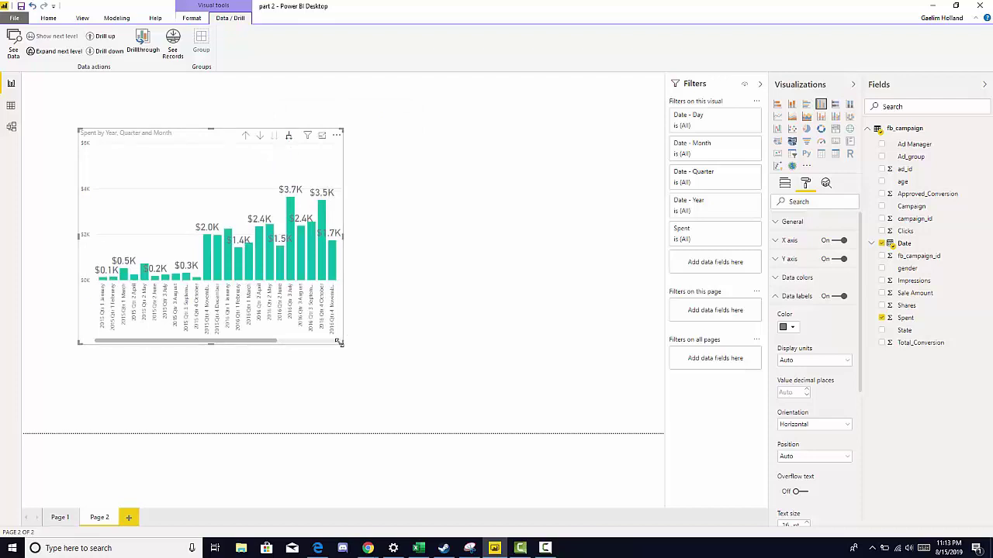
left_click_drag(342, 342, 532, 383)
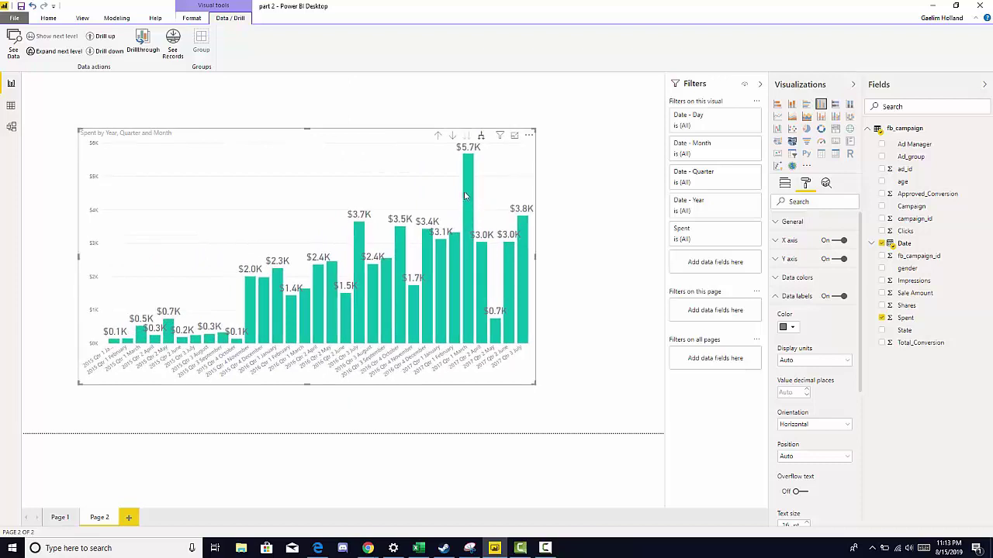
mouse_move(469, 197)
- Drill the expanded chart back up to the year level, shrink it to a more compact size, and deselect it
left_click(439, 138)
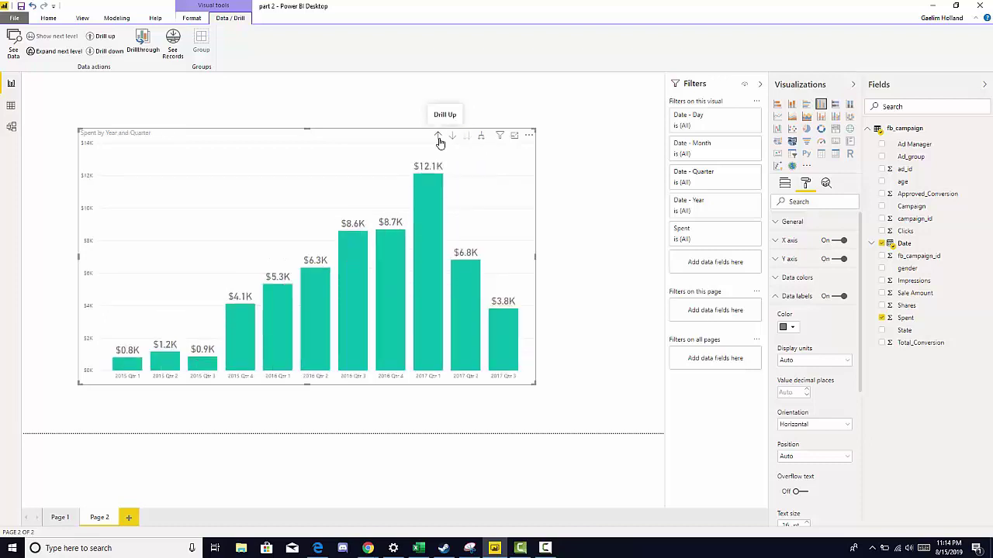
left_click(439, 140)
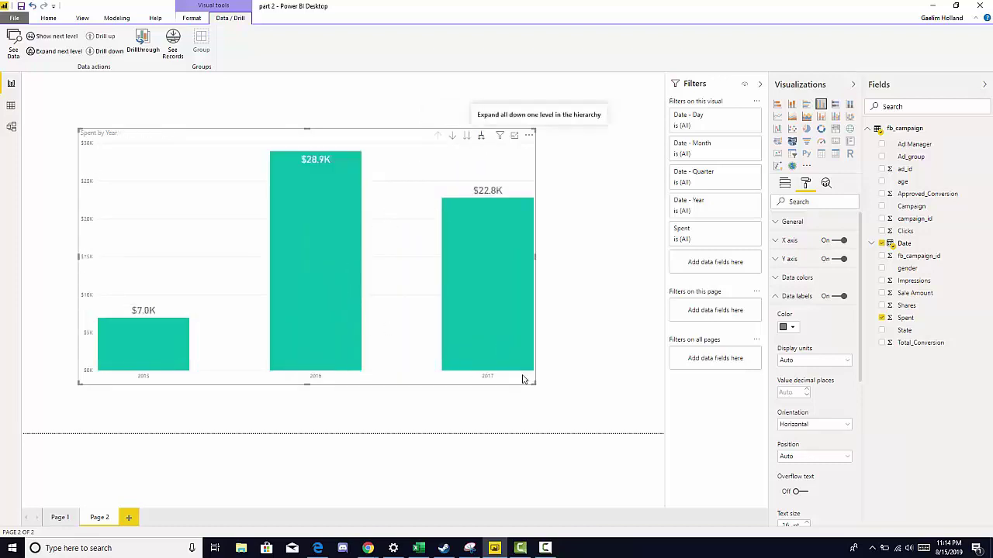
left_click_drag(533, 384, 373, 354)
left_click(378, 359)
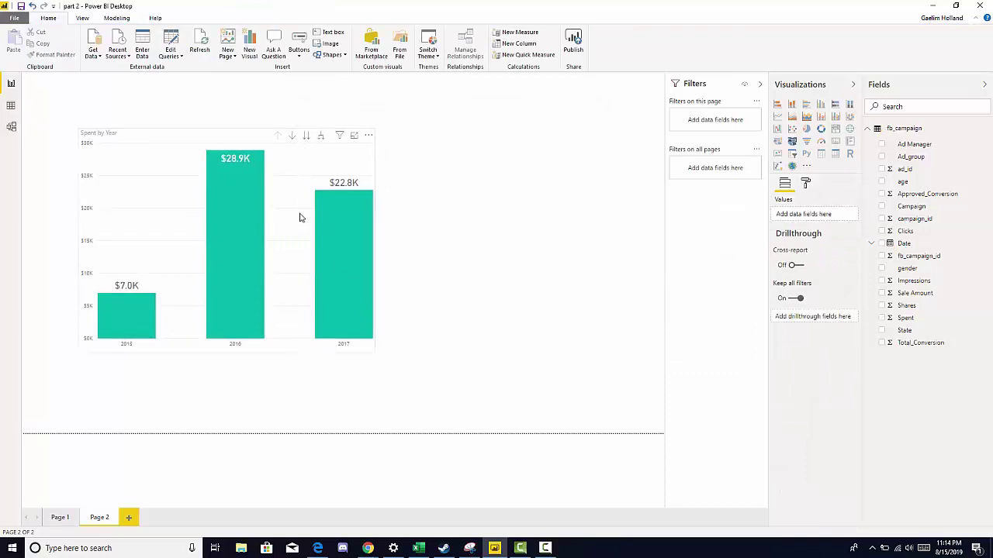
- Take the whole chart to the combined quarter and month levels, and drill it back up to years
left_click(306, 137)
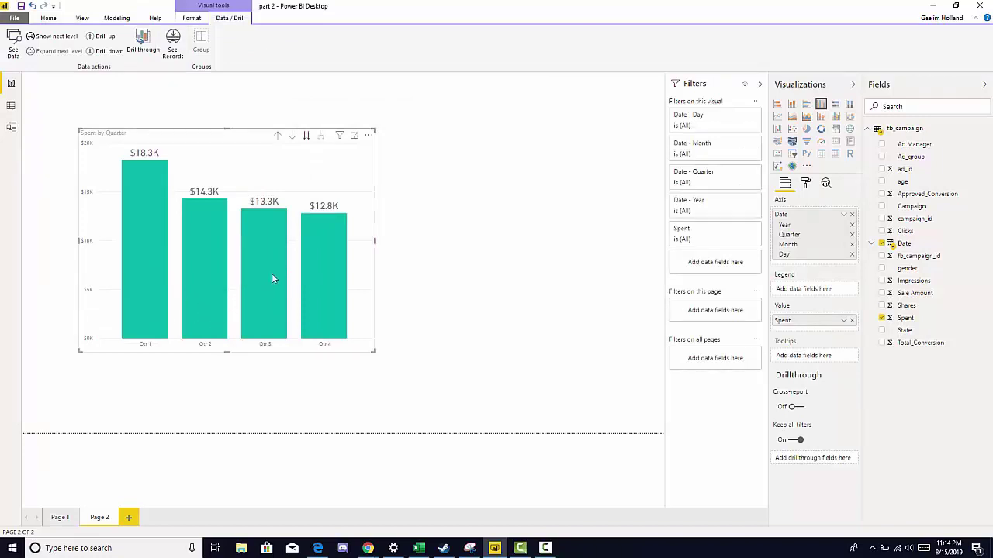
mouse_move(329, 313)
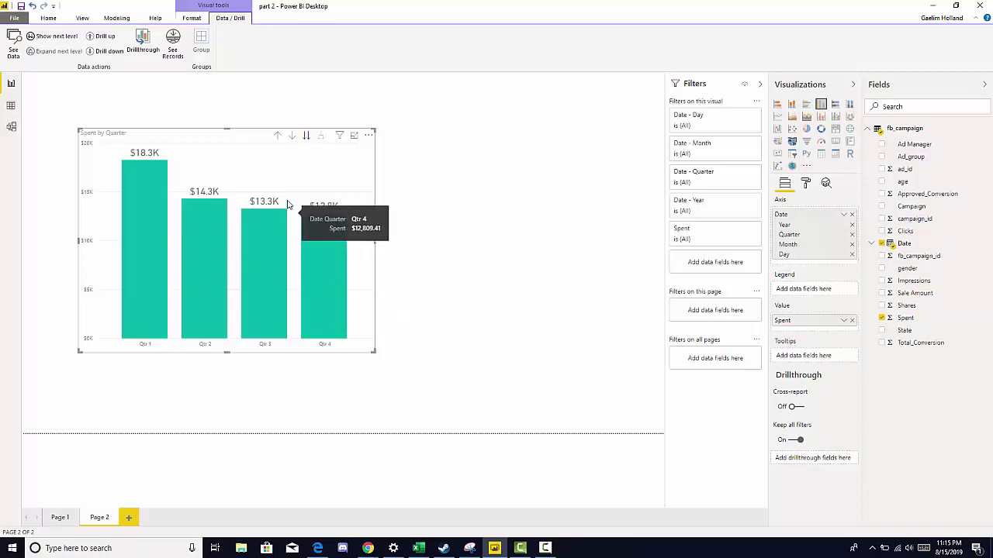
left_click(306, 137)
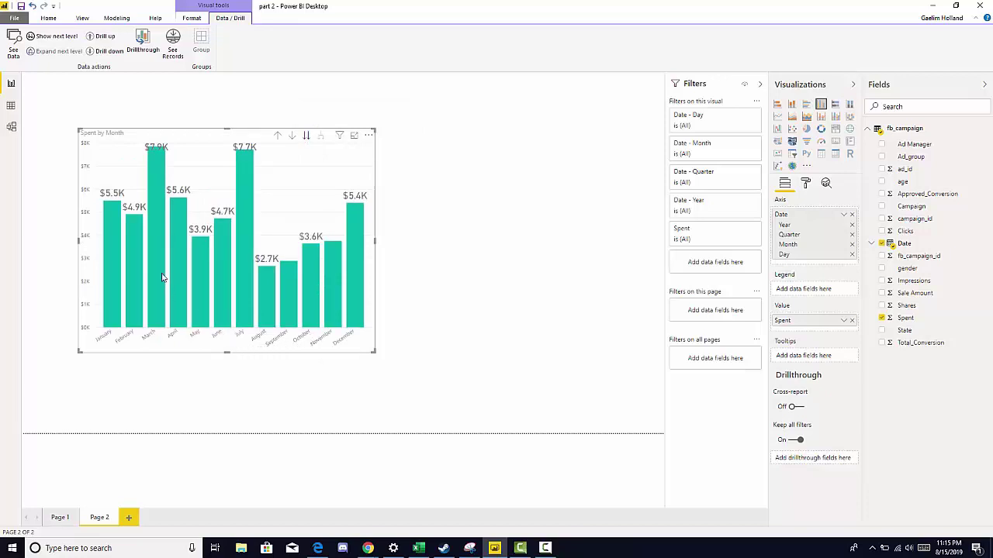
mouse_move(162, 156)
left_click(279, 137)
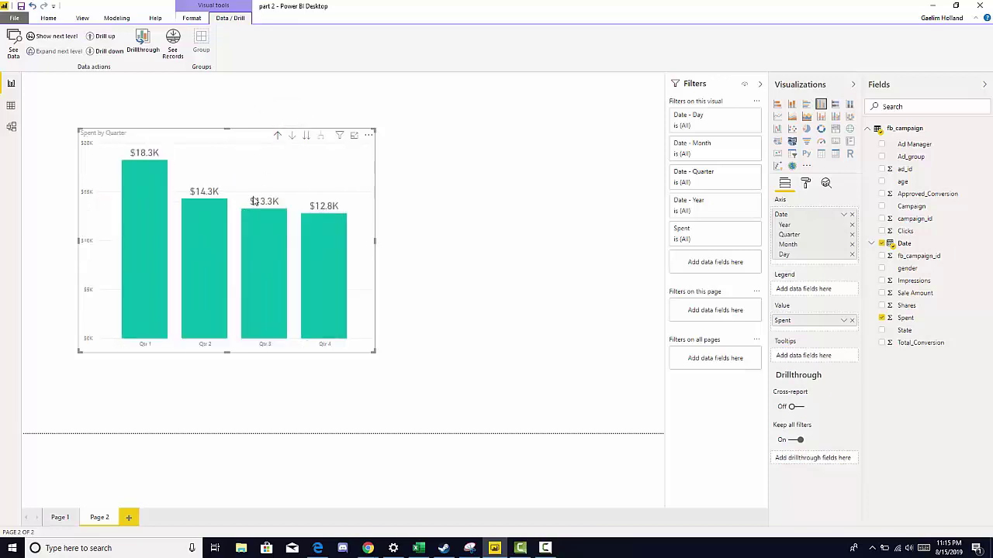
left_click(279, 140)
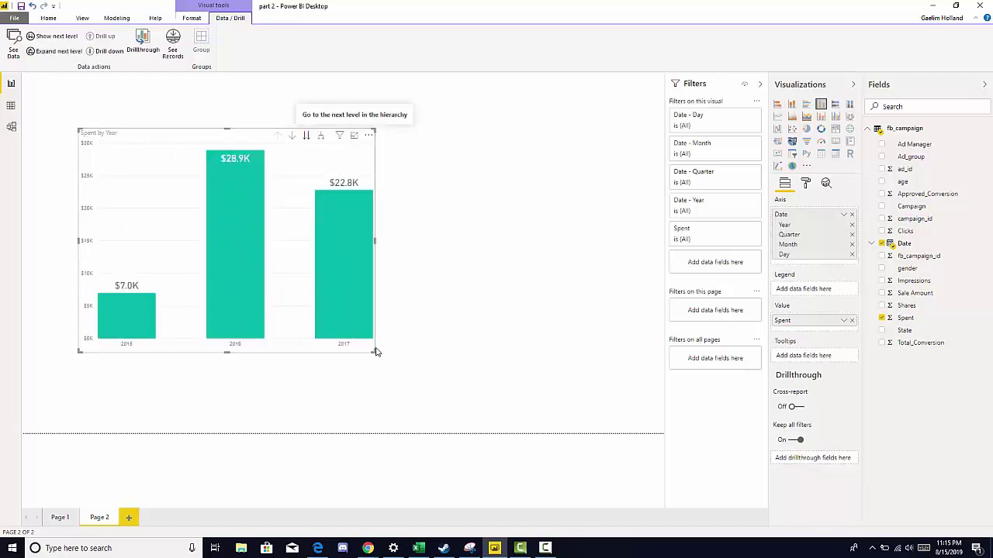
- Move the Spent by Year chart slightly closer to the upper-left corner of the report page
left_click_drag(372, 348, 294, 350)
left_click_drag(243, 200, 263, 195)
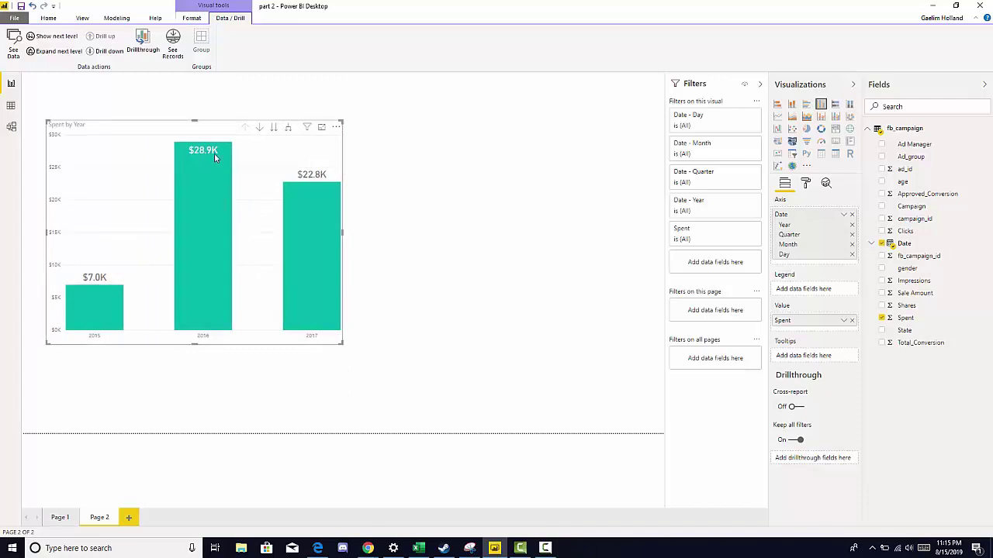
mouse_move(213, 156)
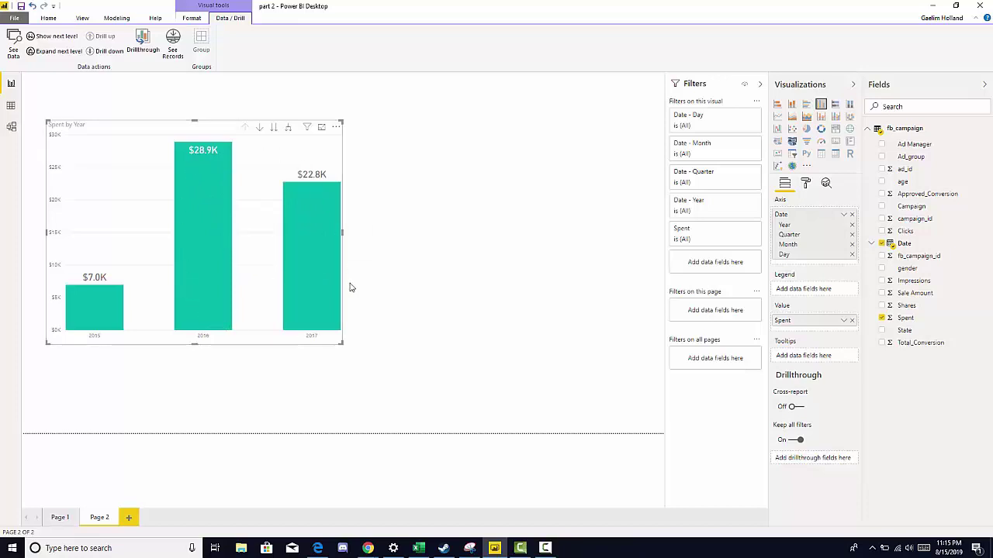
- Expand the chart to year and quarter, drill up to years, and expand it to year and quarter again
left_click(287, 128)
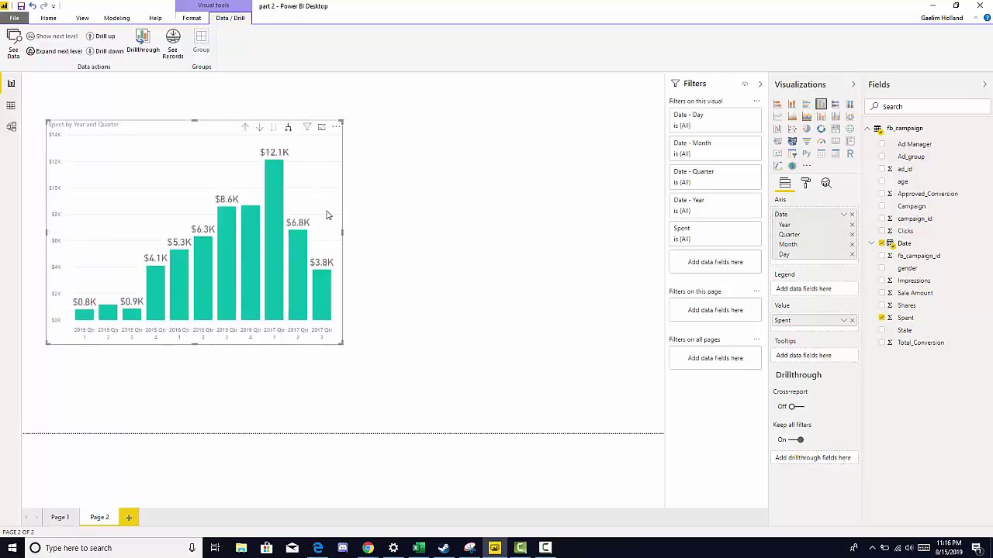
left_click(244, 126)
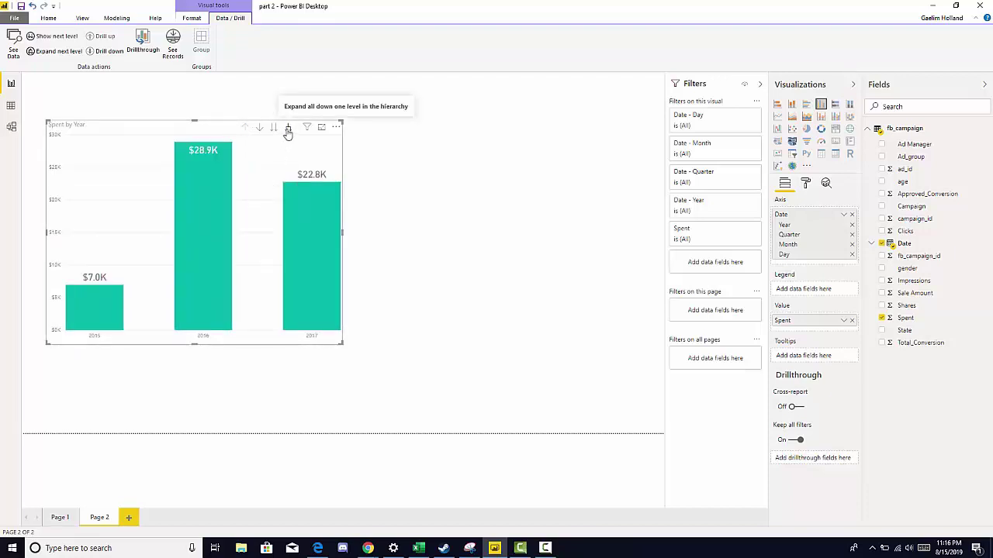
left_click(287, 130)
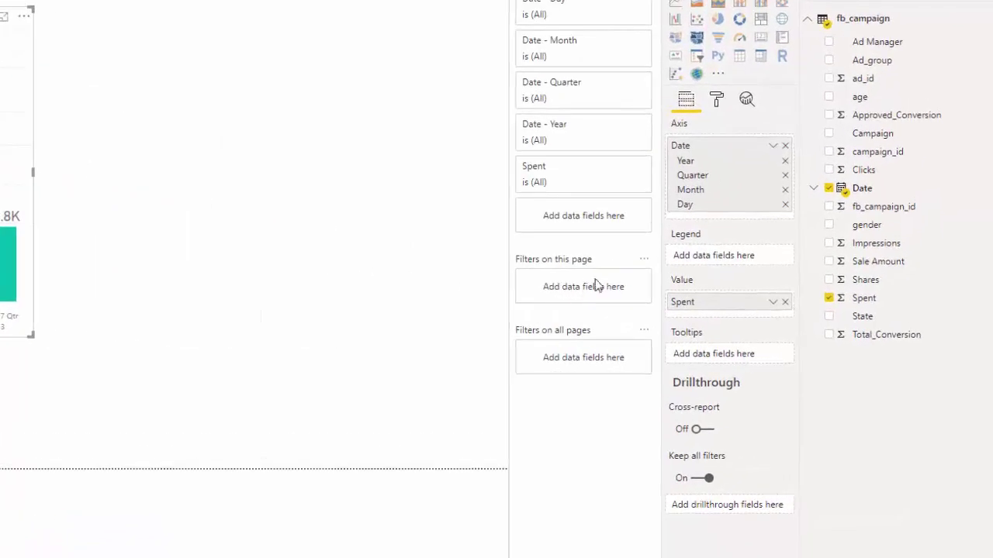
- Change the aggregation of the chart's Spent values from Sum to Average and enlarge the chart
left_click(772, 302)
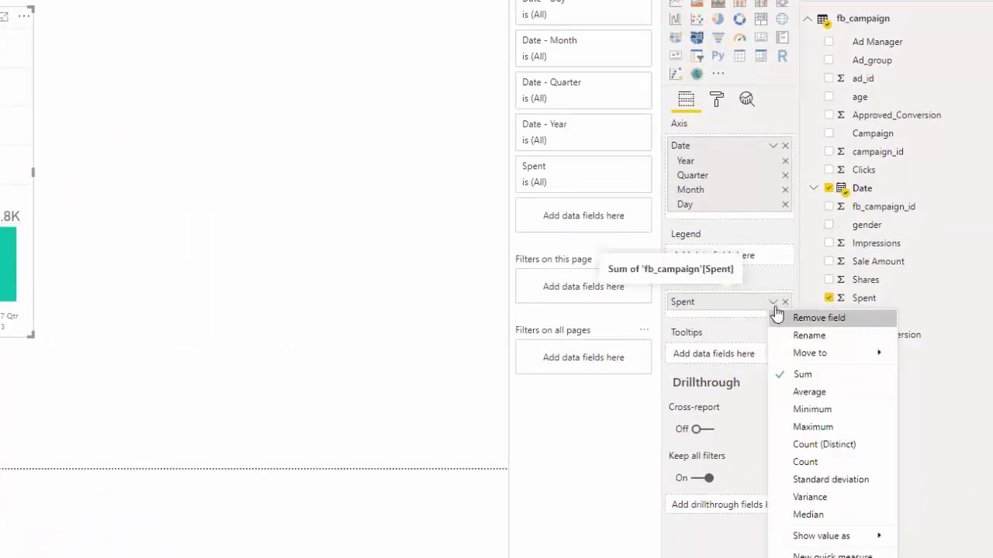
mouse_move(798, 353)
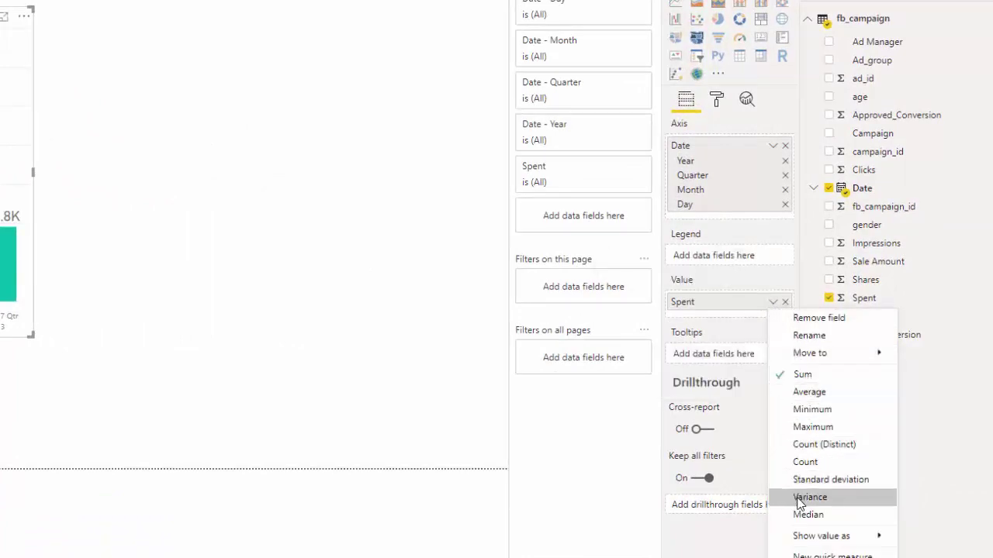
left_click(813, 393)
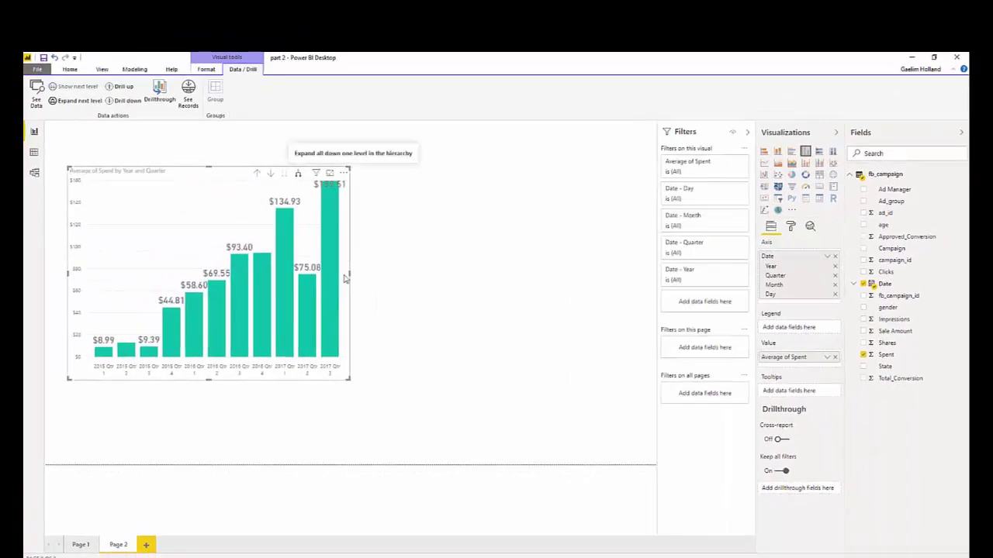
left_click_drag(346, 377, 411, 394)
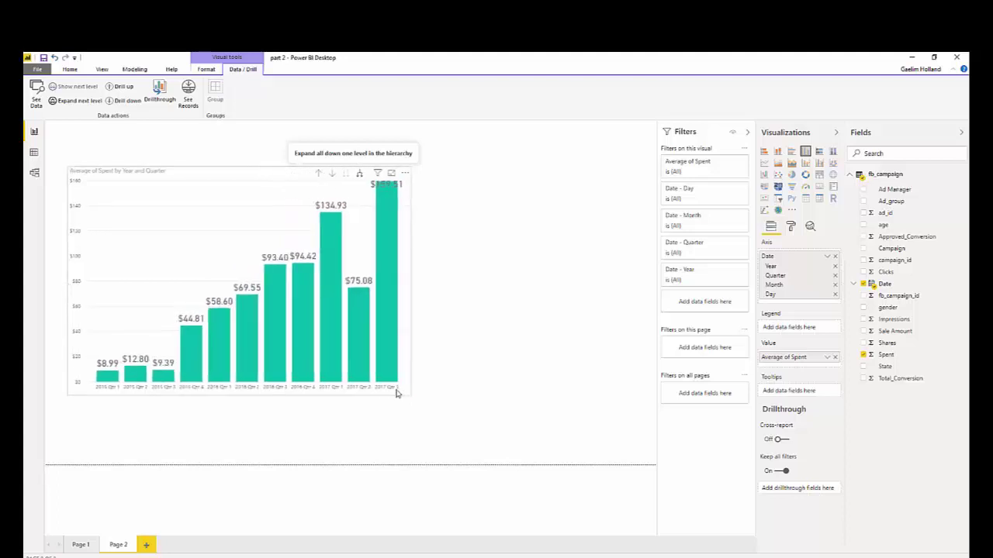
- Expand the average chart down to months, drill it back up to years, and narrow it to a compact size
left_click(360, 175)
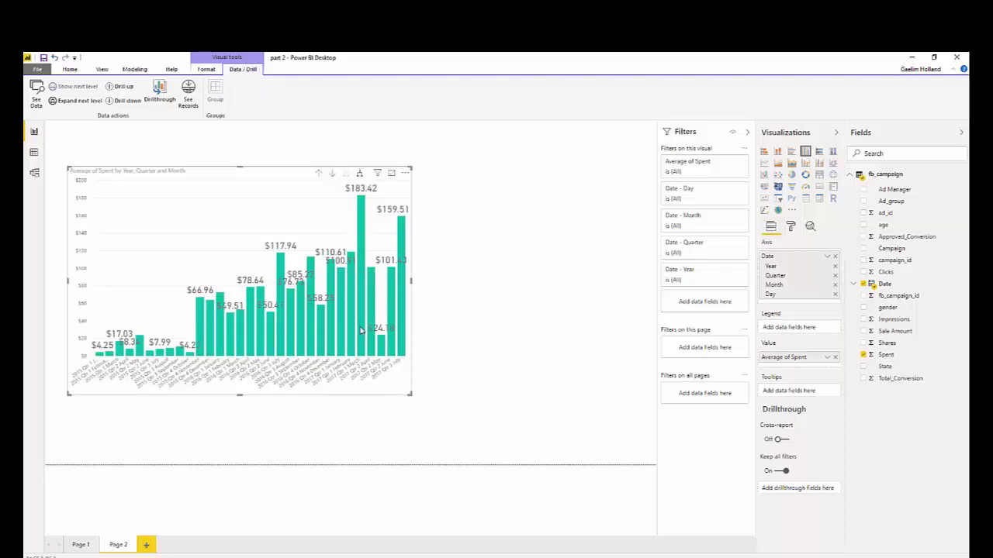
left_click(318, 174)
left_click(318, 174)
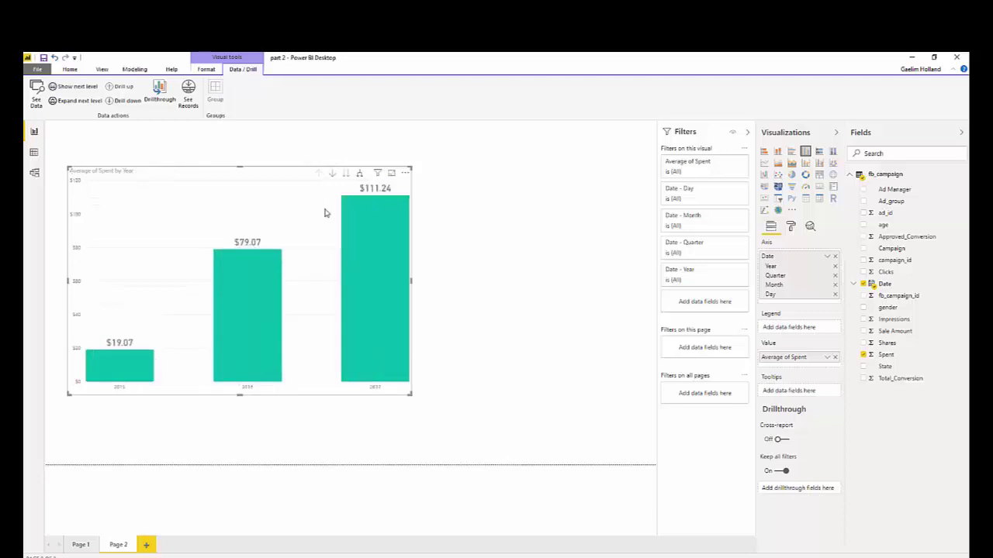
left_click_drag(409, 392, 281, 388)
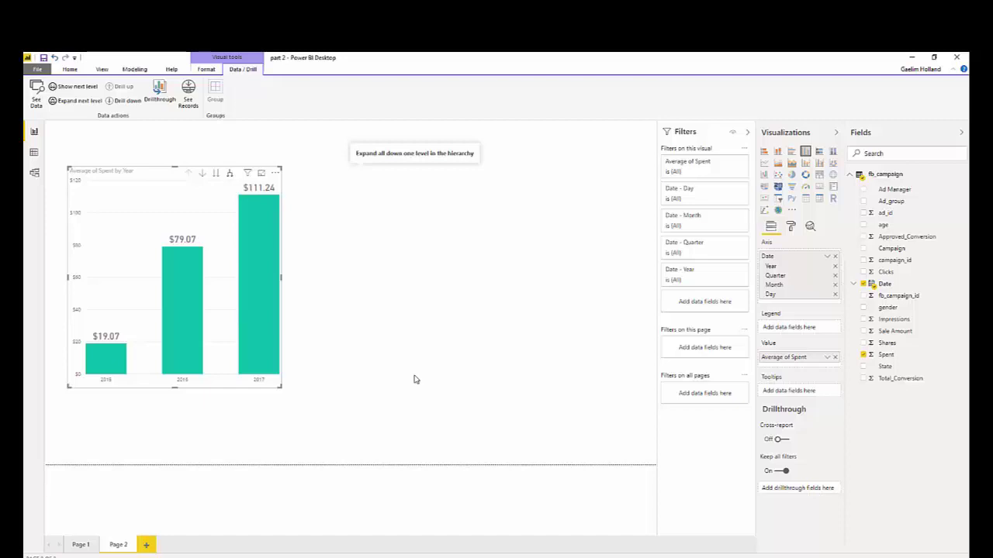
left_click(468, 239)
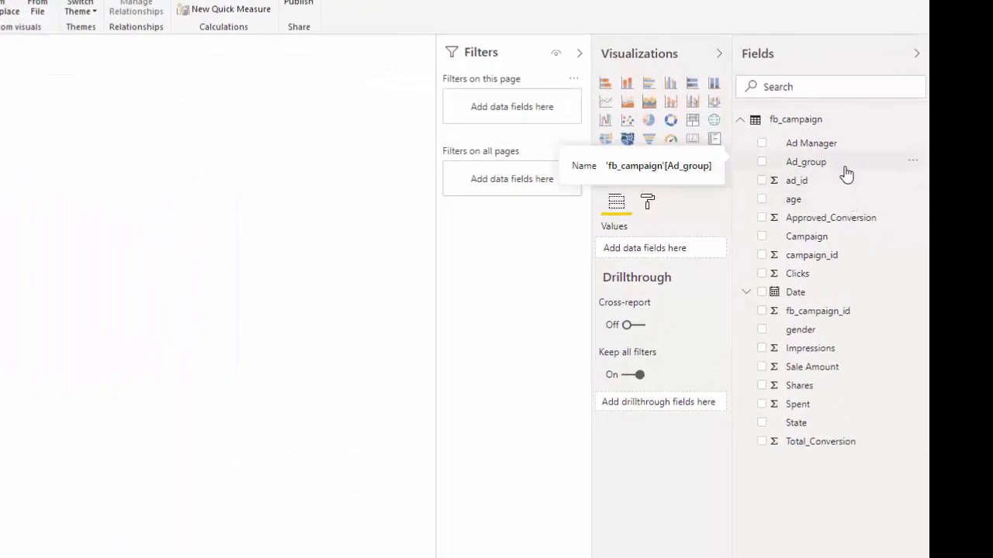
- Create a hierarchy from the Campaign field and add Ad_group and Ad Manager to it as lower levels
right_click(825, 246)
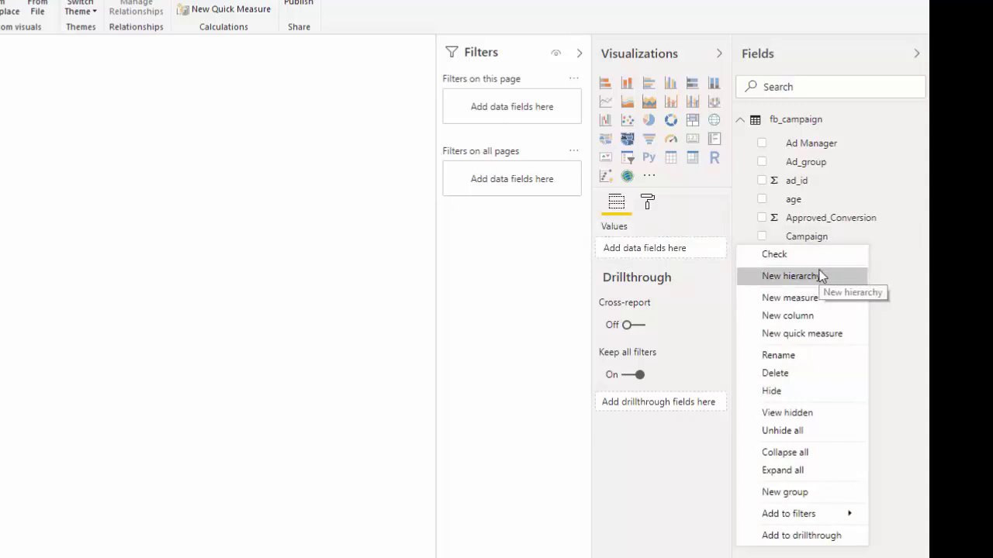
left_click(820, 276)
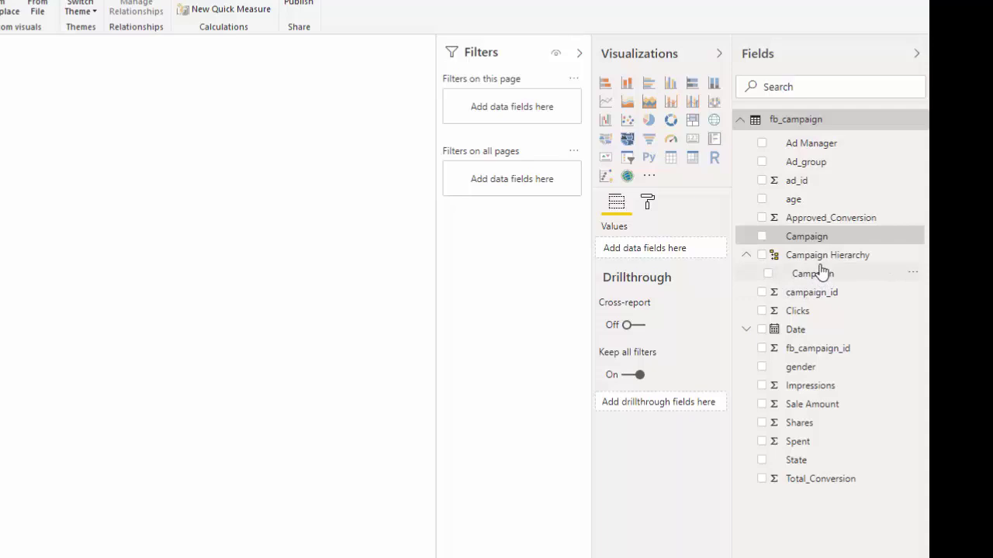
left_click(837, 233)
left_click_drag(827, 168, 826, 261)
left_click_drag(827, 260, 825, 262)
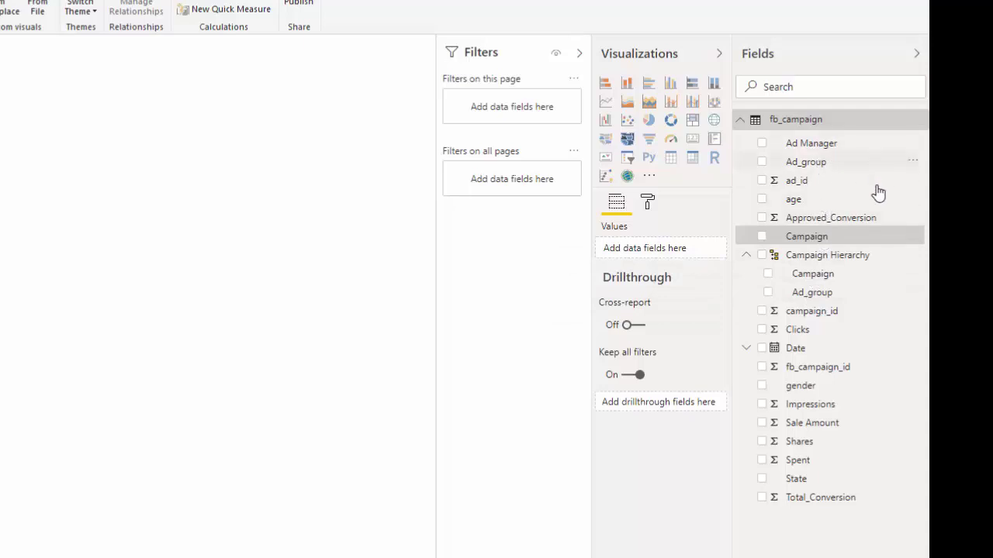
left_click_drag(818, 144, 842, 265)
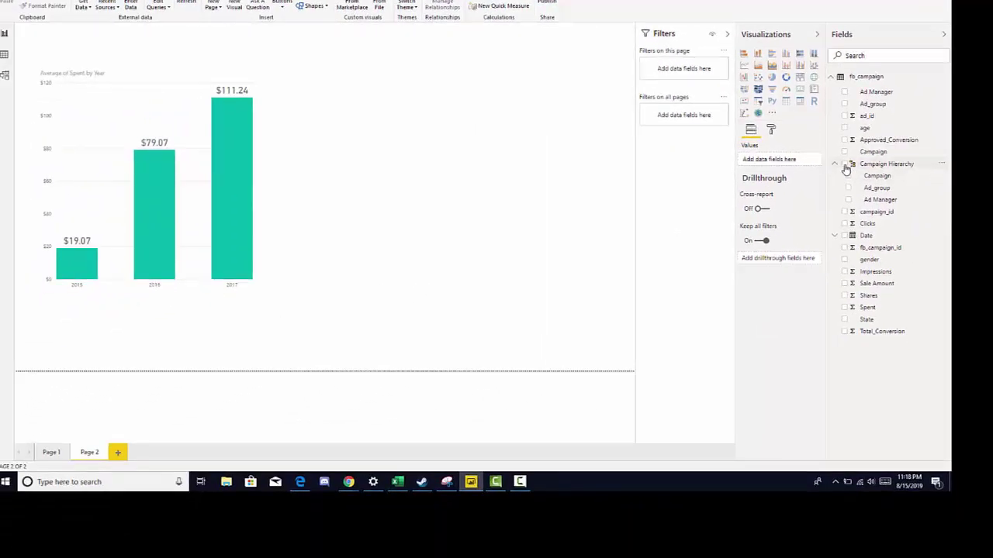
- Add the Campaign Hierarchy to the page as a table beside the chart, and convert it to a matrix
left_click(845, 164)
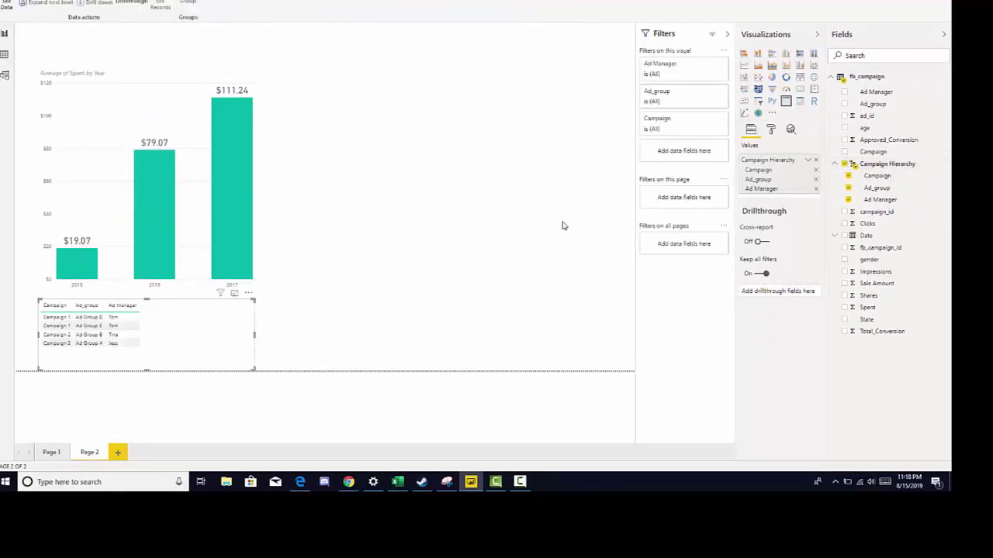
left_click_drag(181, 326, 485, 101)
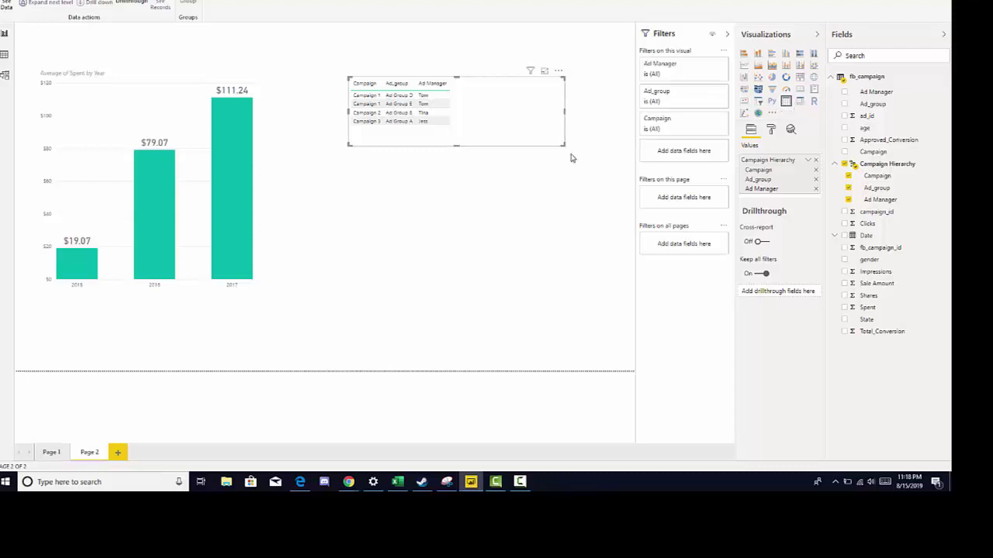
left_click_drag(561, 144, 572, 184)
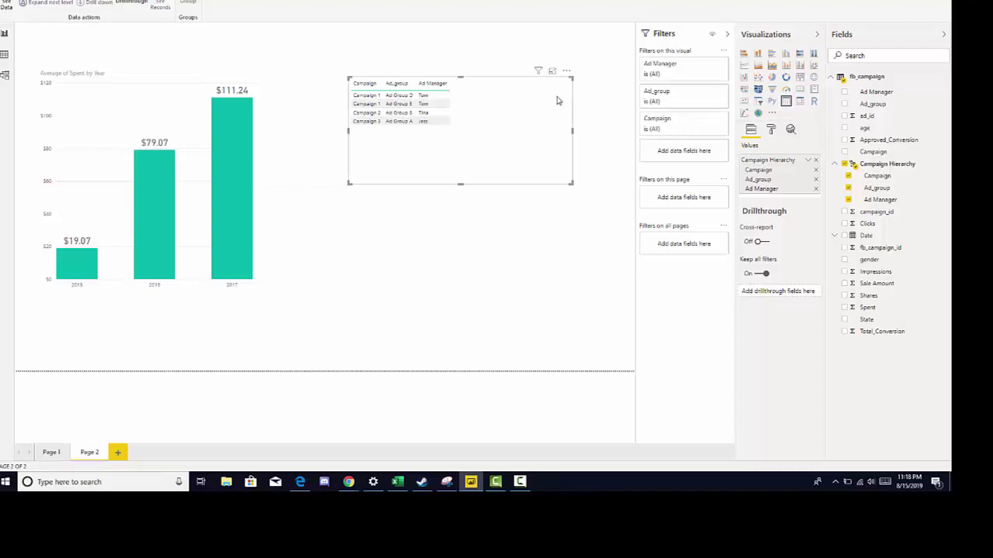
left_click(799, 104)
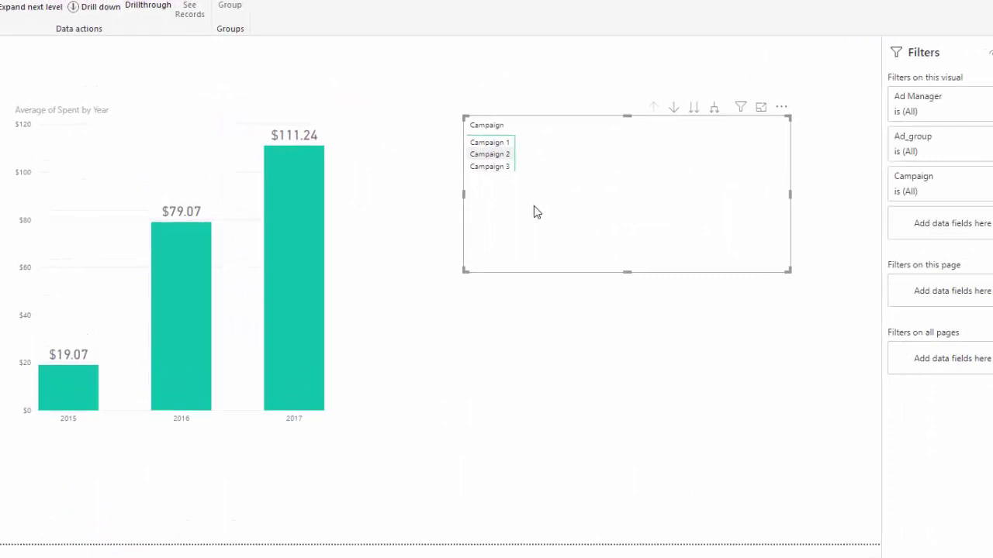
- Expand the matrix through the Ad_group and Ad Manager levels, and delete it from the page
left_click(714, 108)
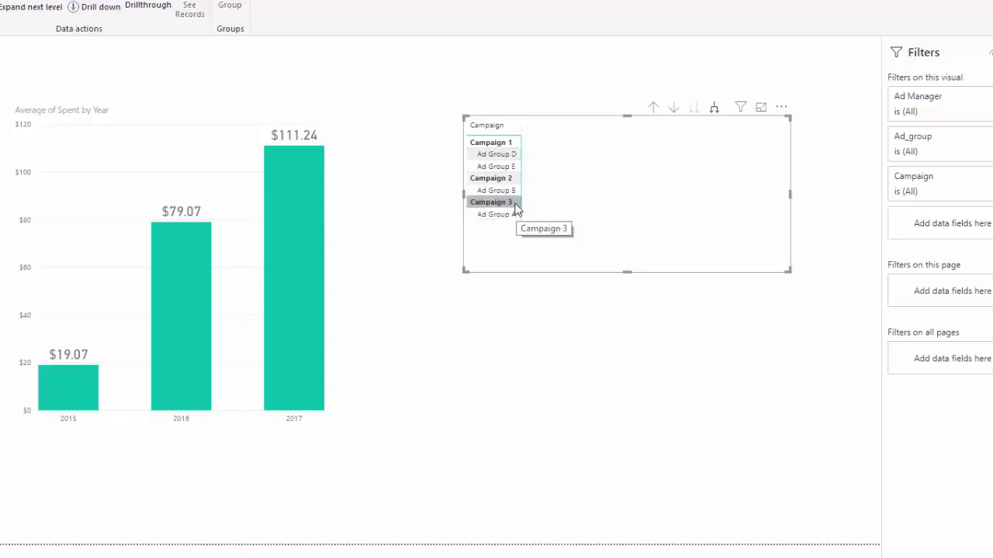
left_click(713, 113)
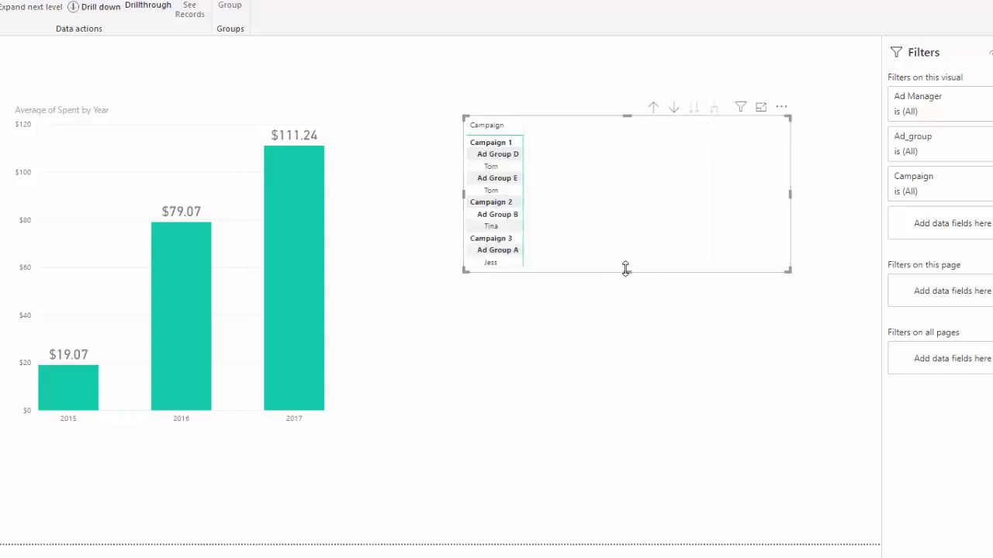
left_click_drag(625, 271, 613, 305)
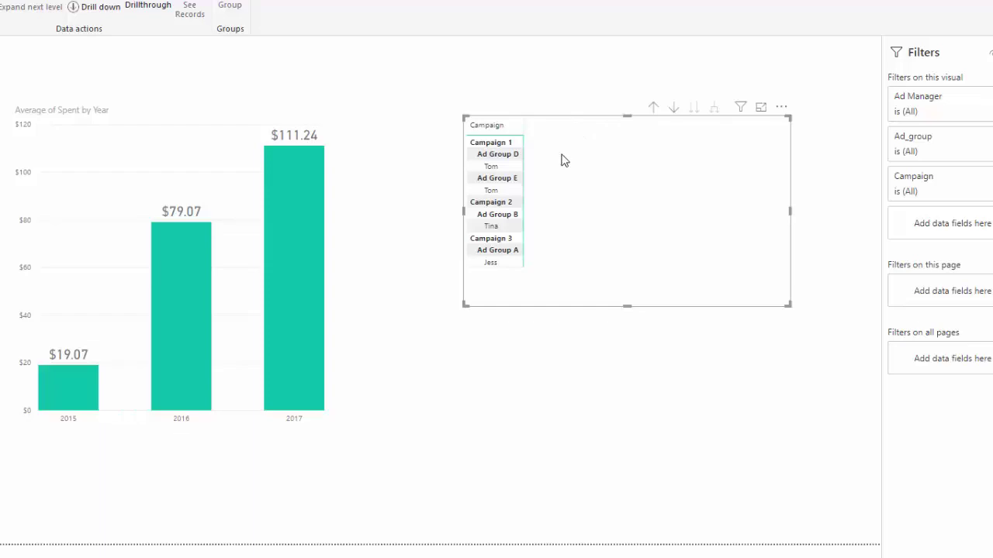
key("Delete")
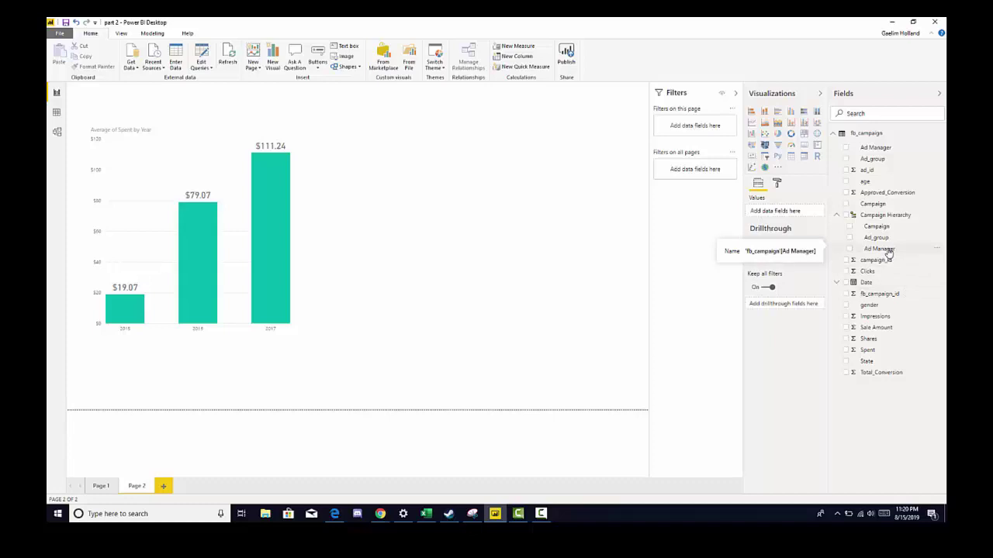
- Move Ad Manager to the top level of the Campaign Hierarchy, above Campaign and Ad_group
left_click_drag(888, 251, 890, 248)
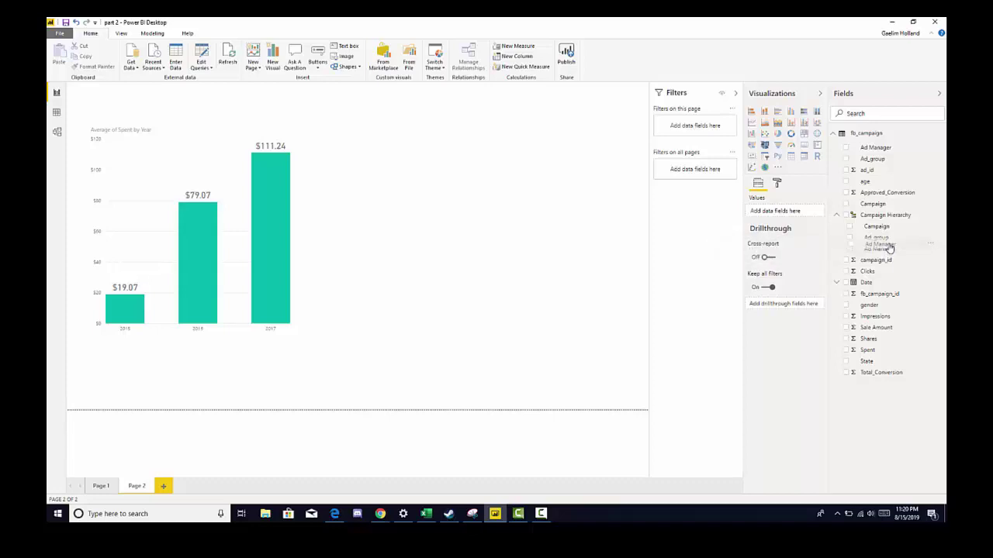
left_click_drag(889, 247, 890, 226)
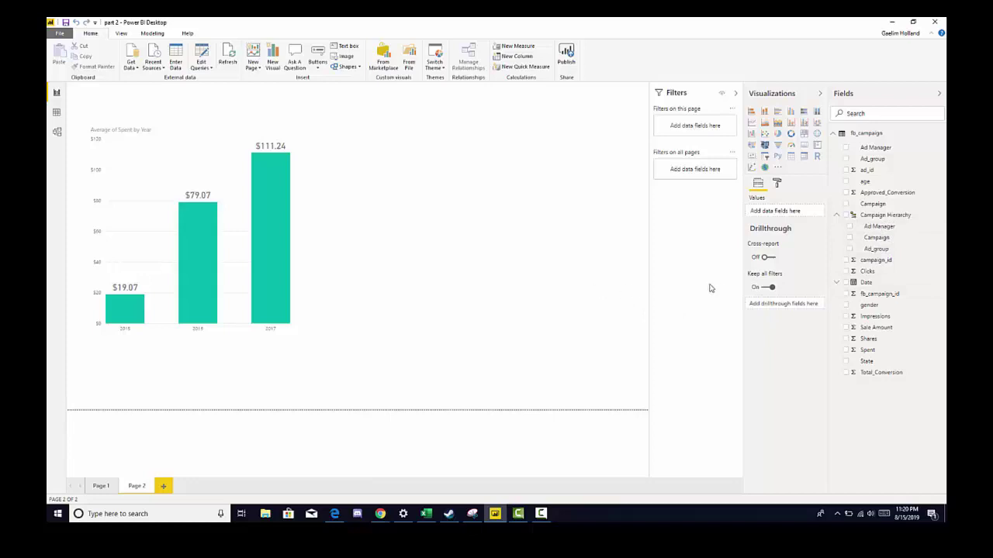
- Create a matrix from the reordered Campaign Hierarchy beside the chart, and add Spent as its values
left_click(850, 215)
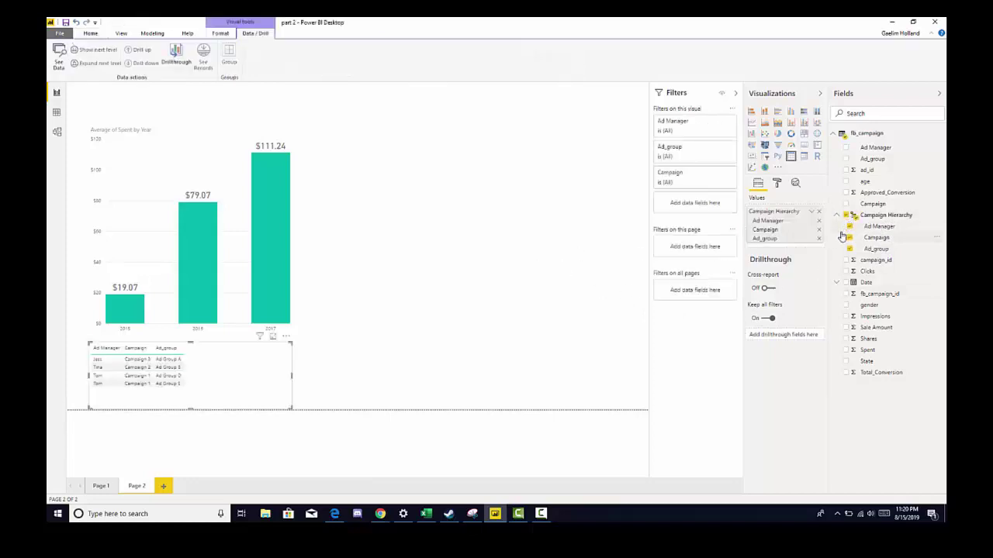
left_click_drag(221, 363, 498, 159)
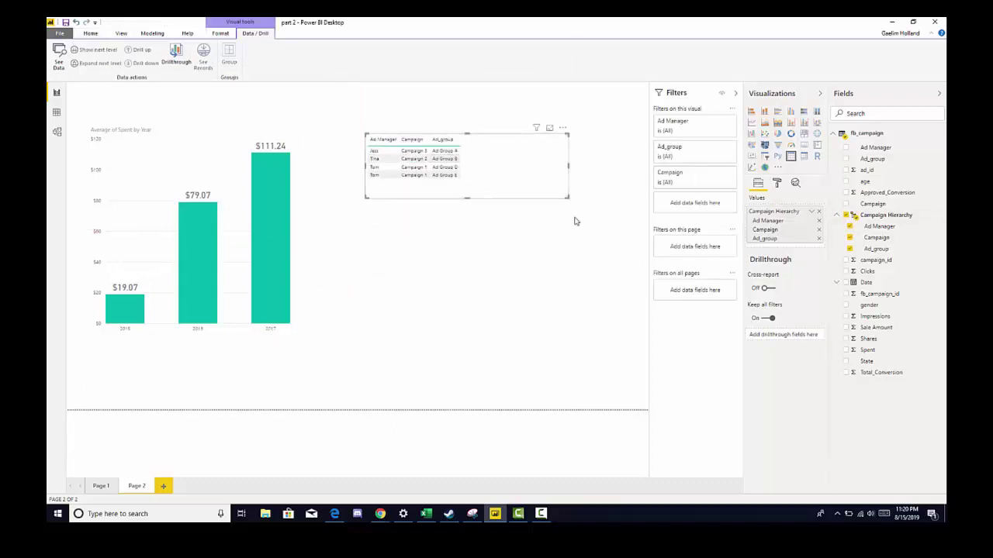
left_click(804, 157)
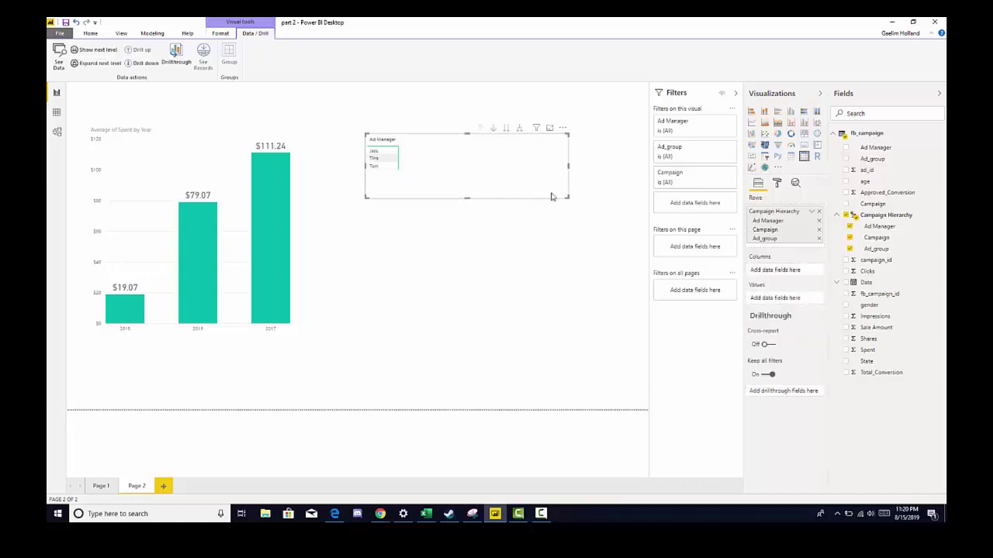
left_click_drag(564, 200, 564, 220)
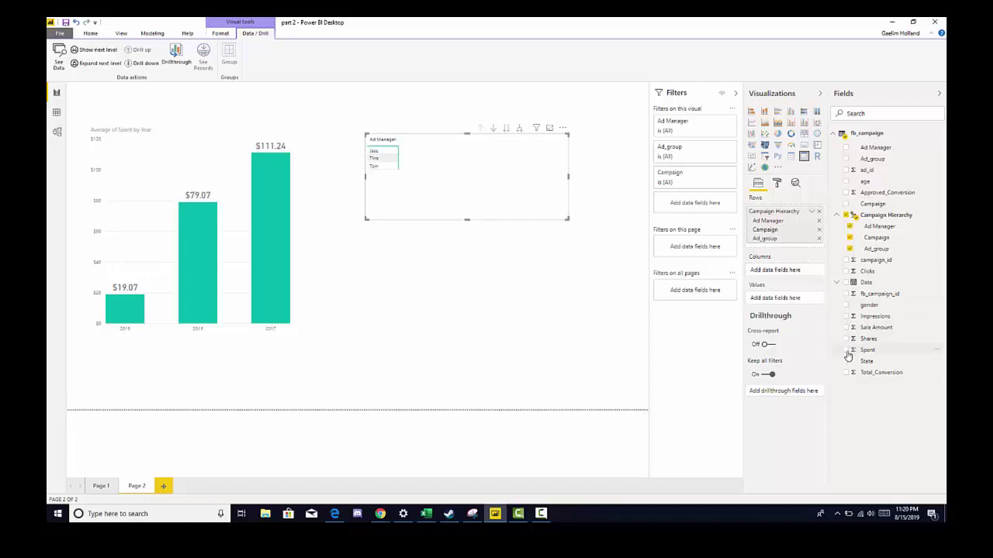
left_click(847, 351)
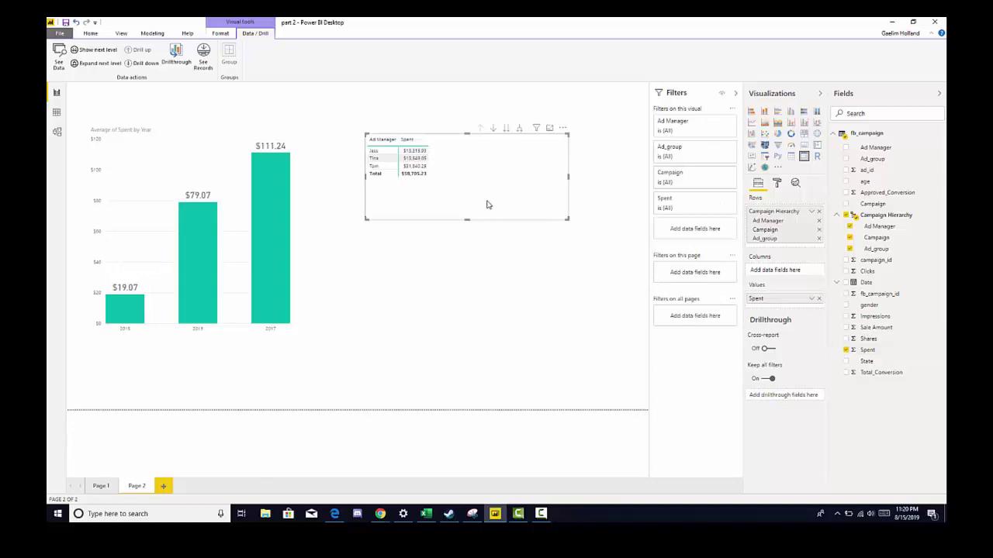
left_click_drag(567, 221, 562, 209)
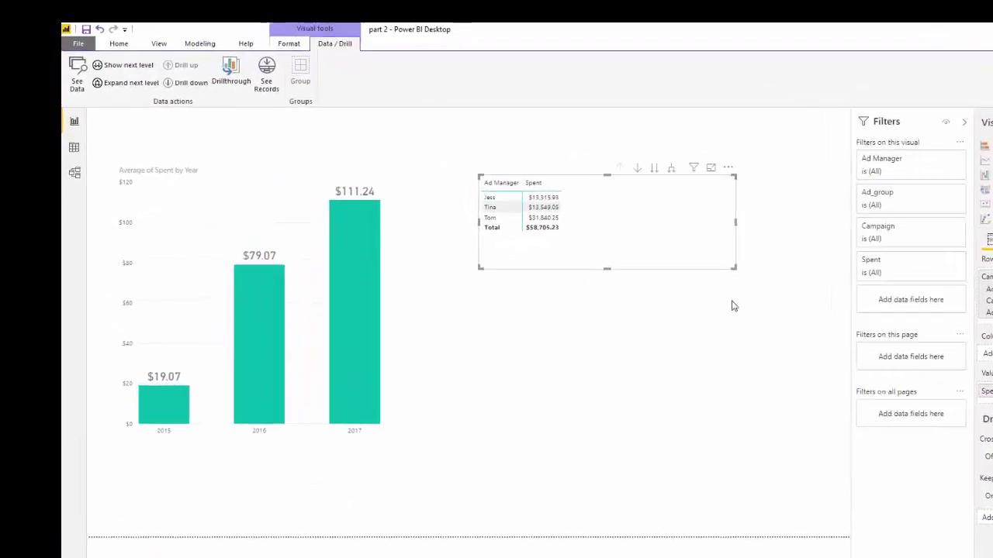
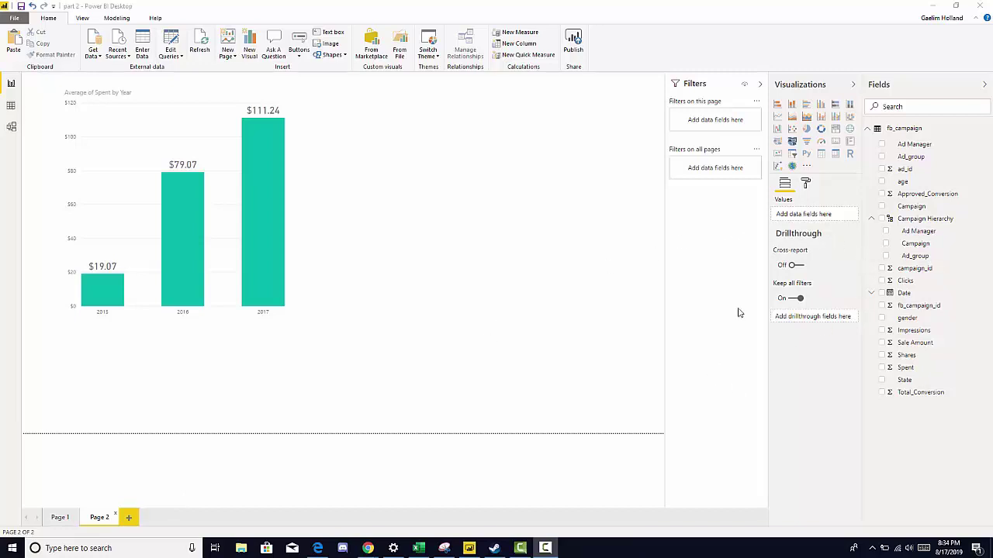
- Rebuild the Campaign Hierarchy matrix in the empty space beside the chart, enlarged and with Spent as its values
left_click(881, 220)
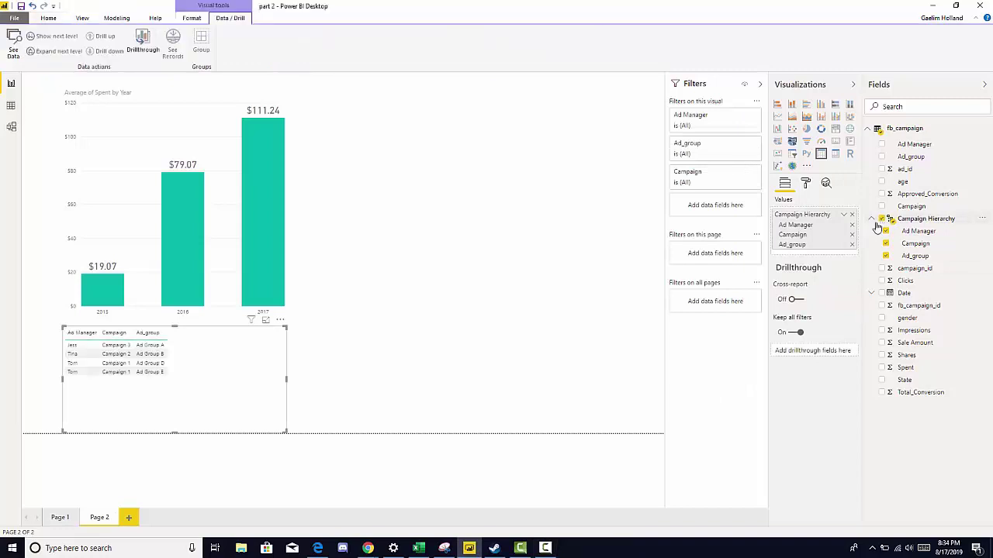
left_click_drag(268, 360, 552, 139)
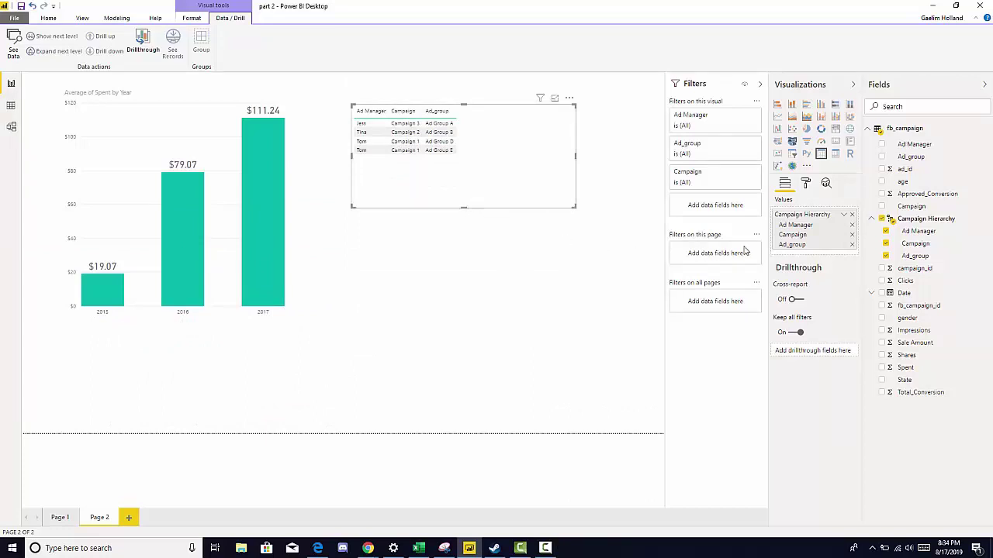
left_click(835, 154)
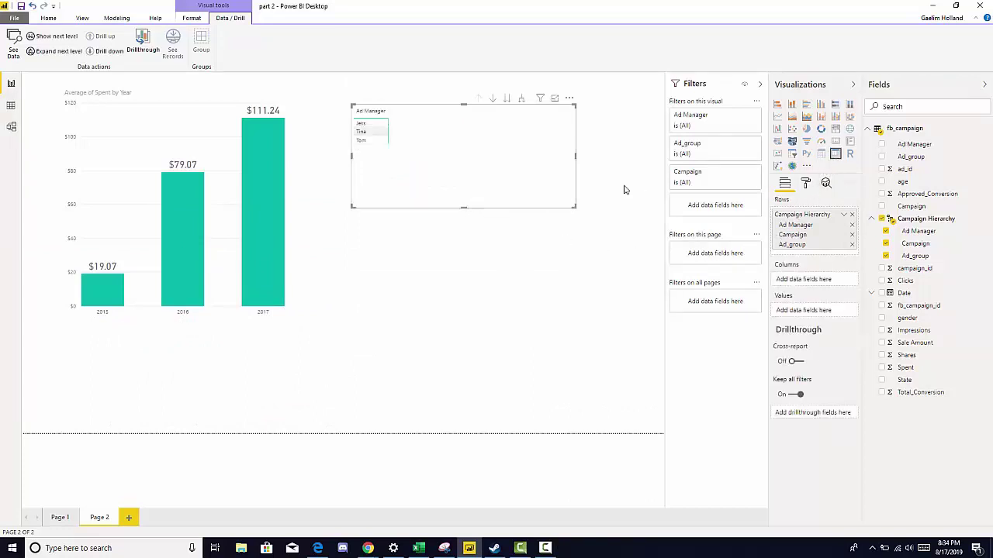
left_click_drag(575, 207, 578, 232)
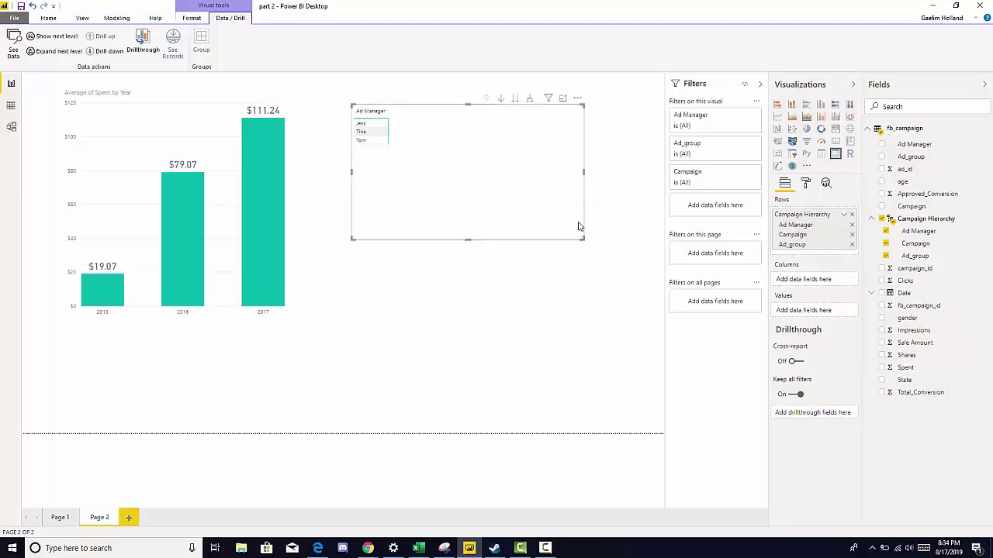
left_click_drag(432, 108, 436, 125)
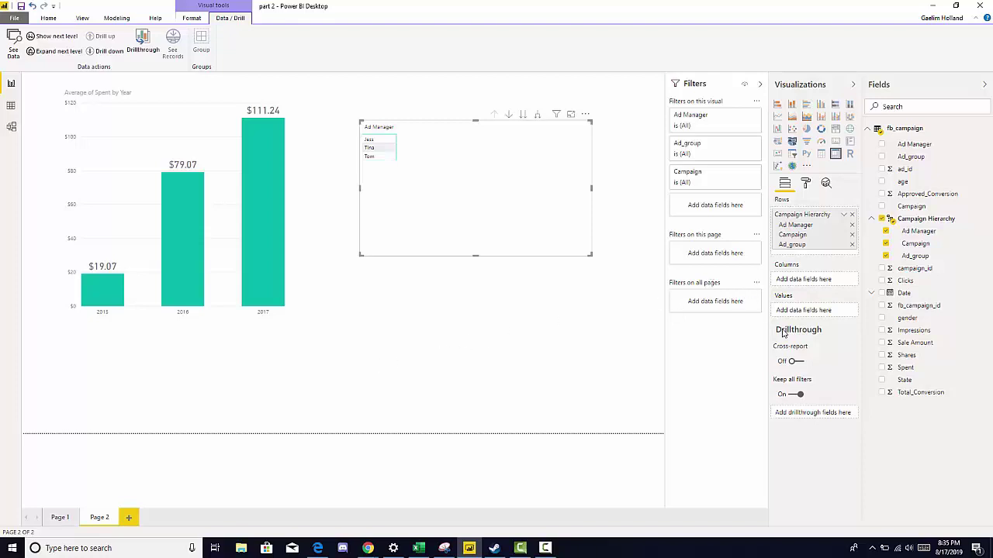
left_click(883, 368)
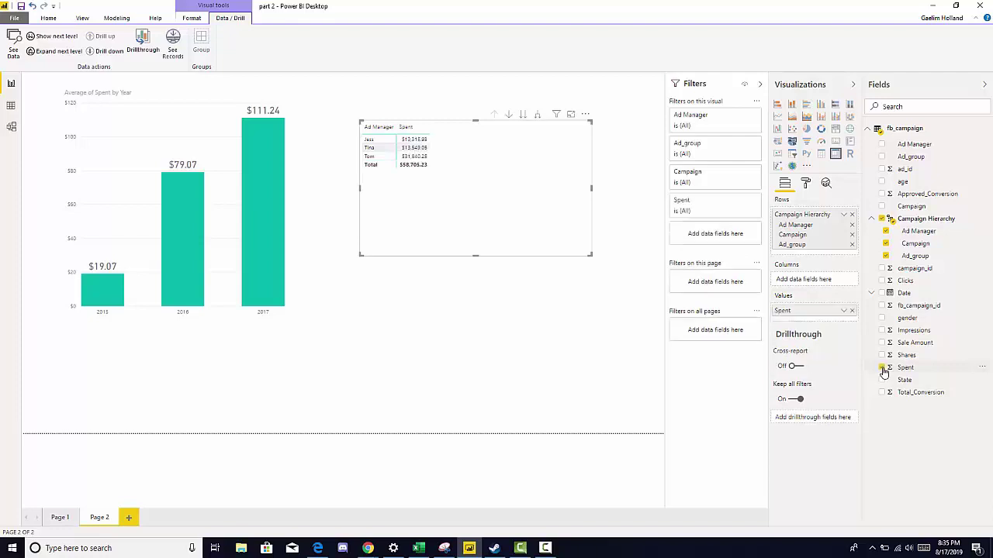
- Change the matrix's Spent aggregation to Average, and expand the Campaign Hierarchy down through the Campaign and Ad_group levels
left_click_drag(511, 193, 510, 210)
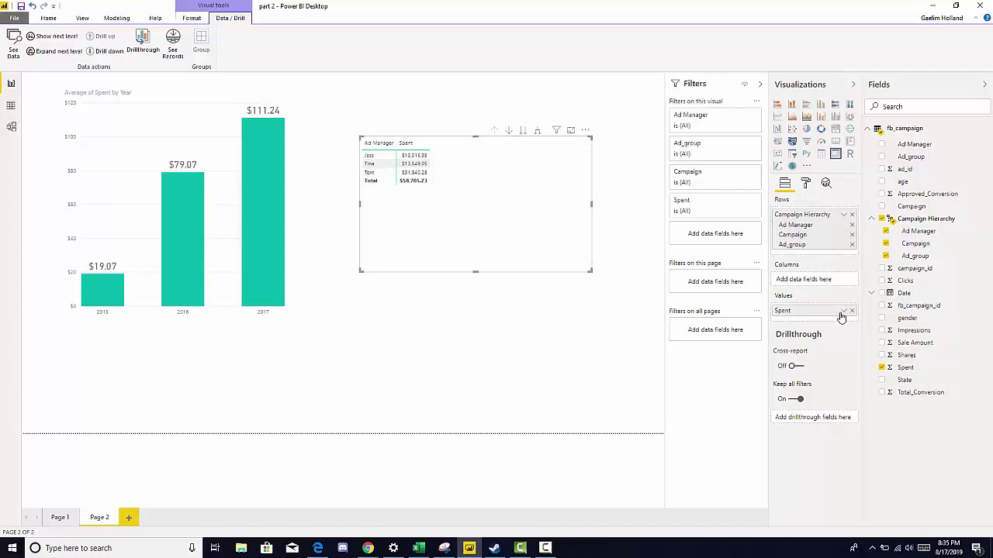
left_click(843, 312)
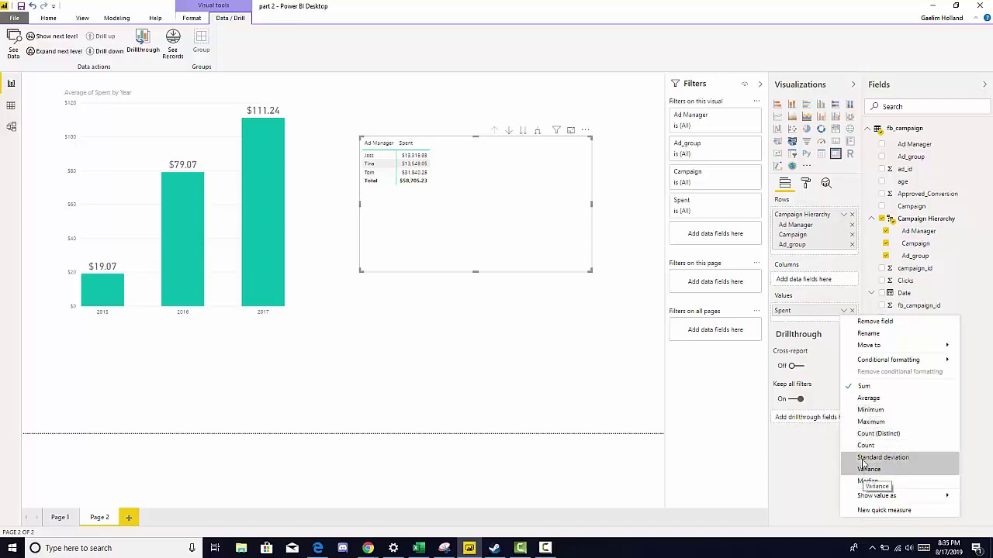
left_click(867, 398)
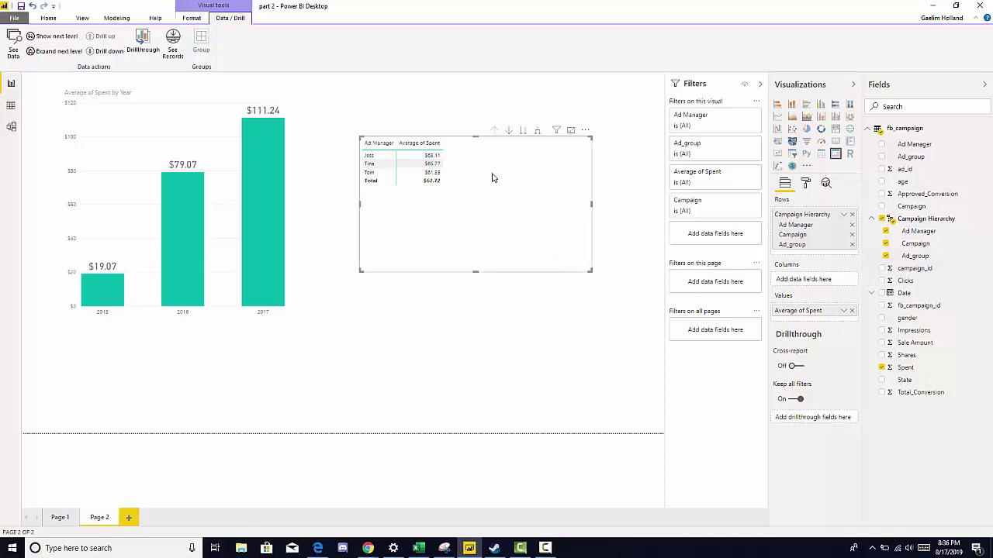
left_click(536, 132)
left_click(536, 133)
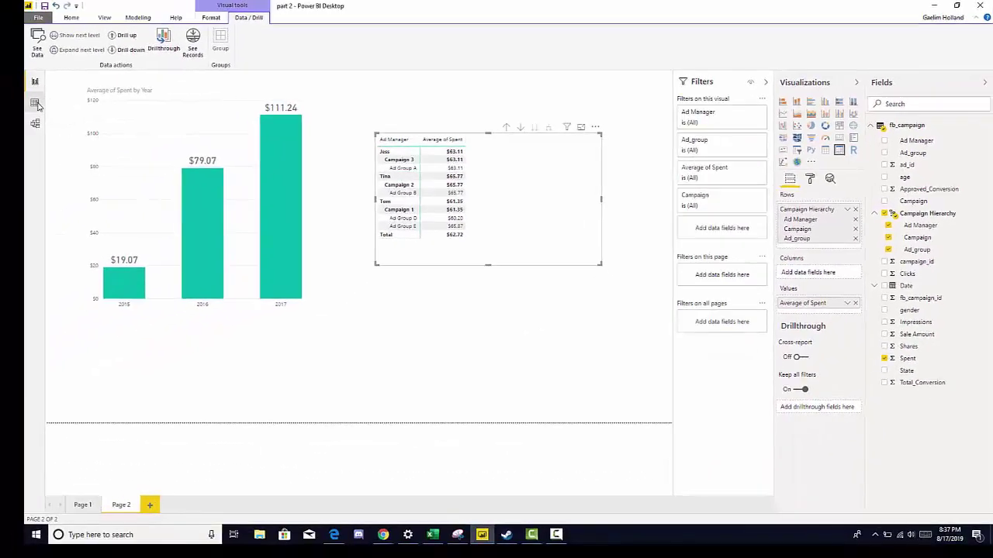
- Examine the fb_campaign rows in the data view, including the date, state, ad manager, ad group and campaign columns, and return to the report
left_click(35, 104)
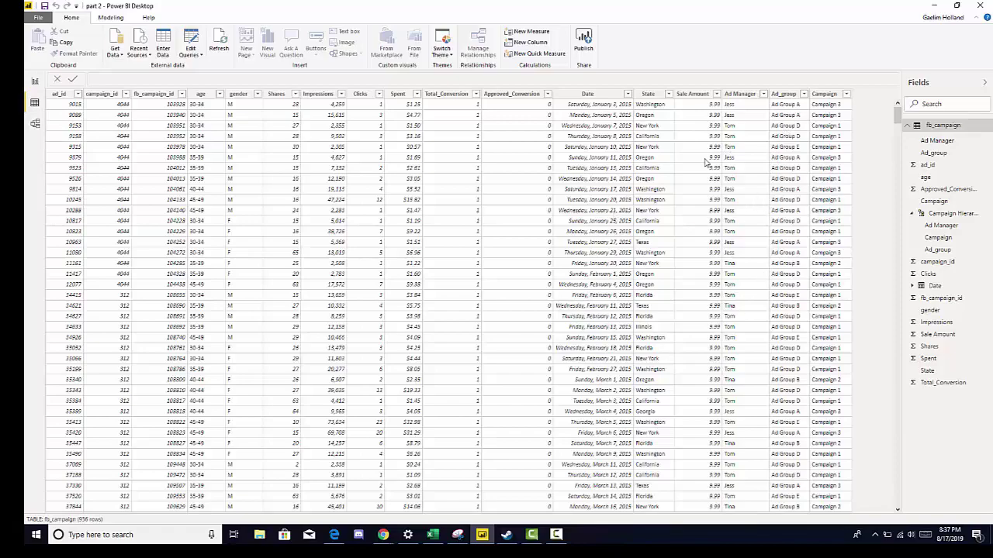
scroll(639, 353, "down", 5)
scroll(639, 353, "down", 18)
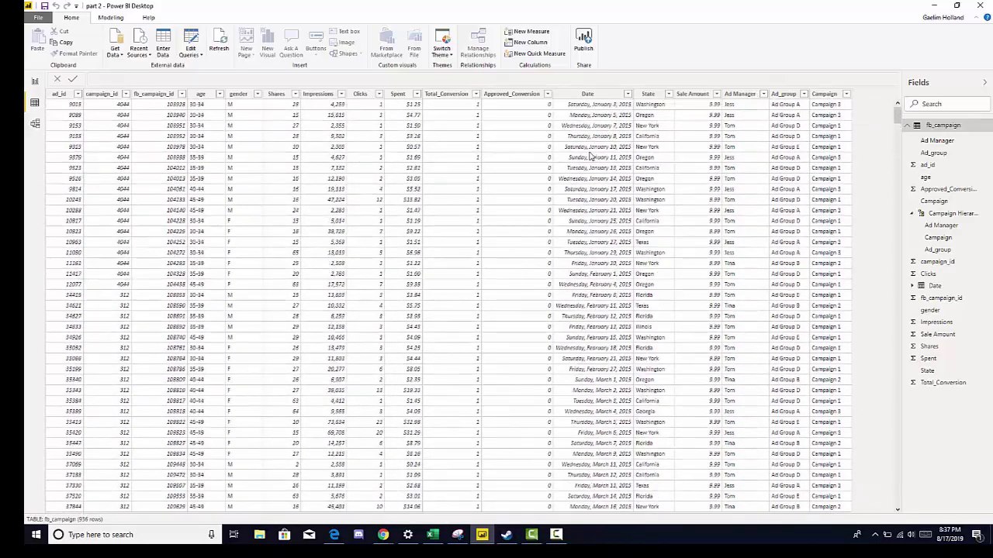
scroll(635, 310, "up", 18)
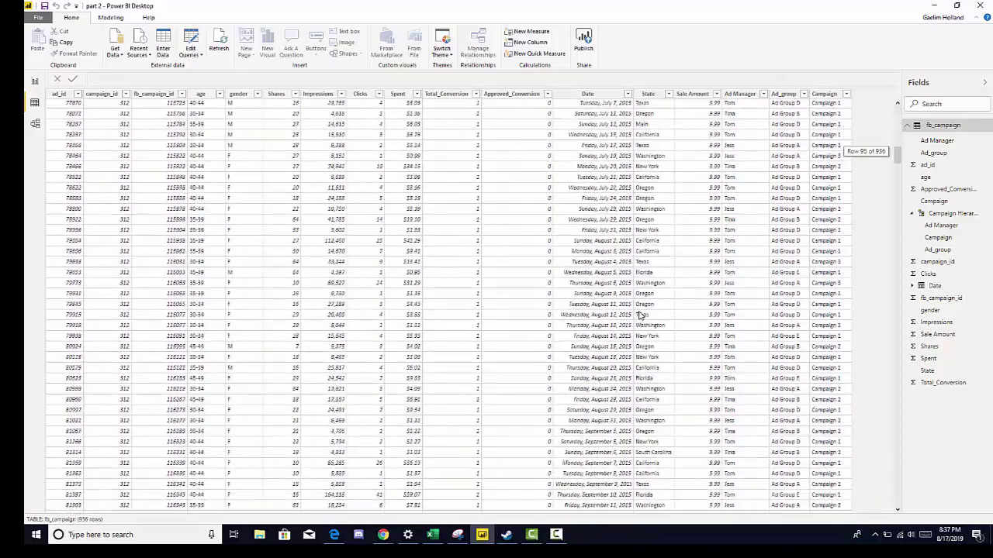
scroll(650, 300, "down", 10)
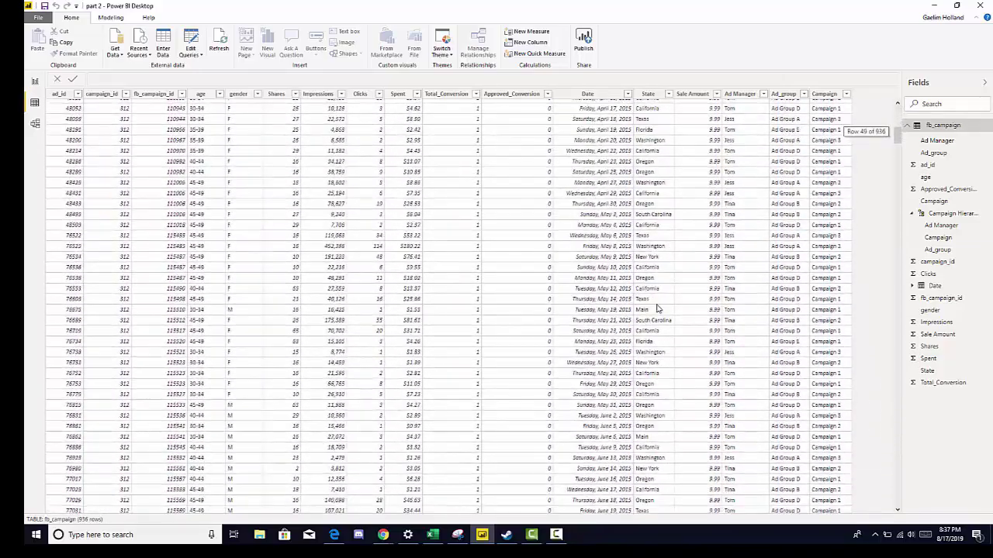
left_click(37, 83)
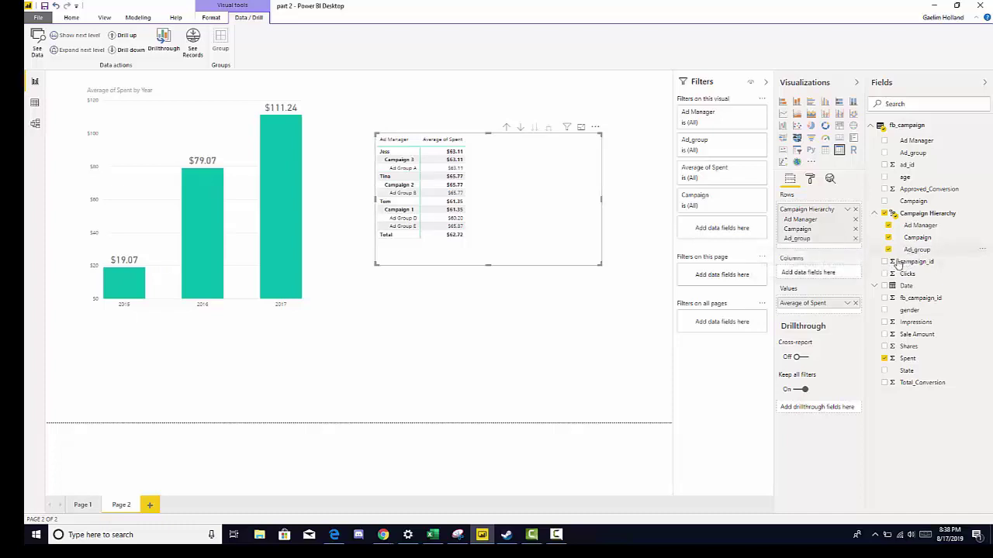
- Add Ad_group from the Campaign Hierarchy to the matrix values, aggregated as Count
left_click_drag(916, 250, 814, 307)
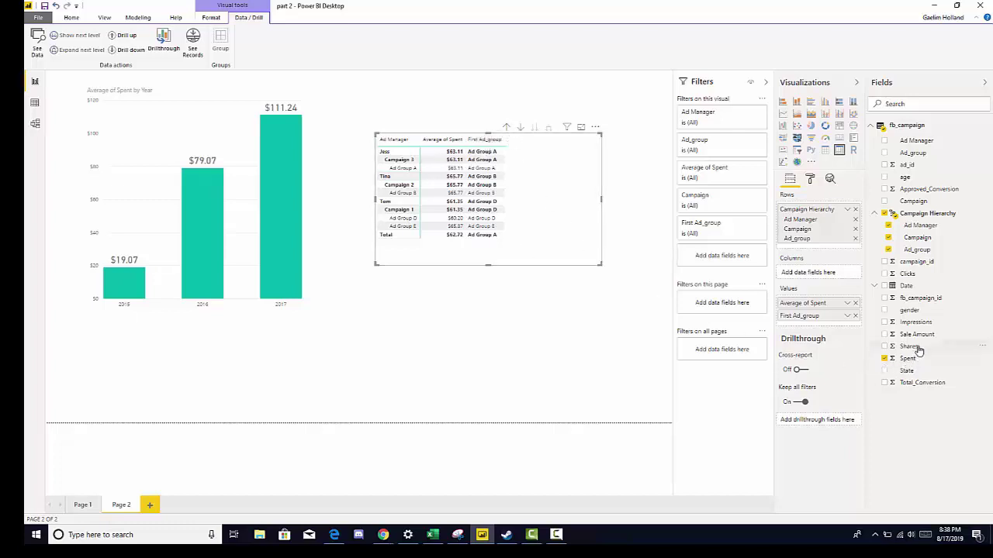
left_click(845, 317)
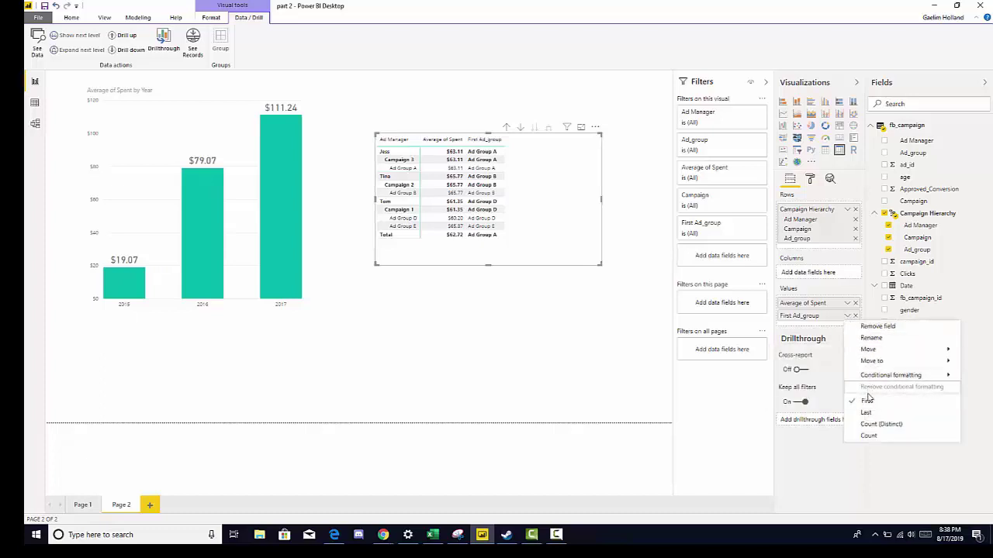
left_click(865, 436)
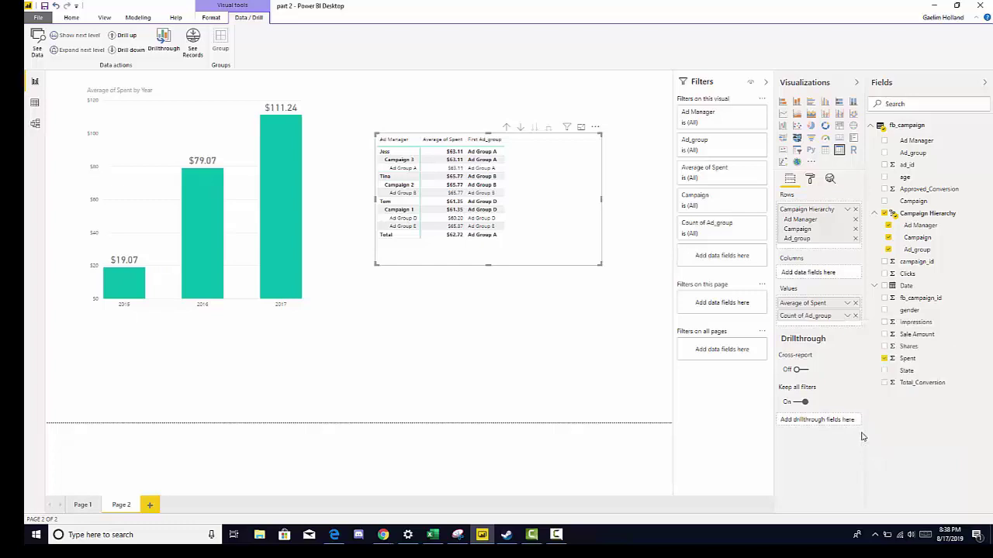
- Drill the matrix back up to the Ad Manager level, and reduce its size to fit the shorter table
left_click(506, 129)
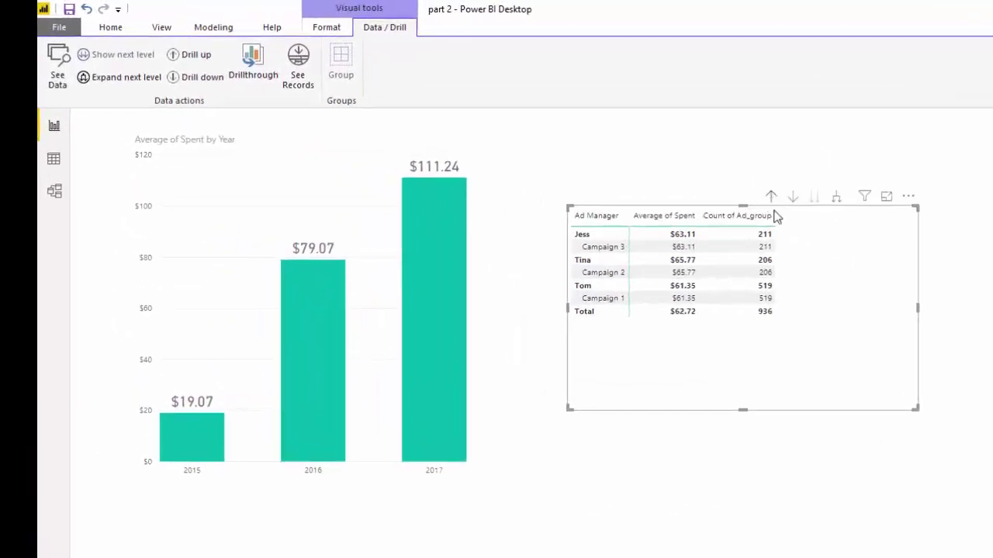
left_click(771, 197)
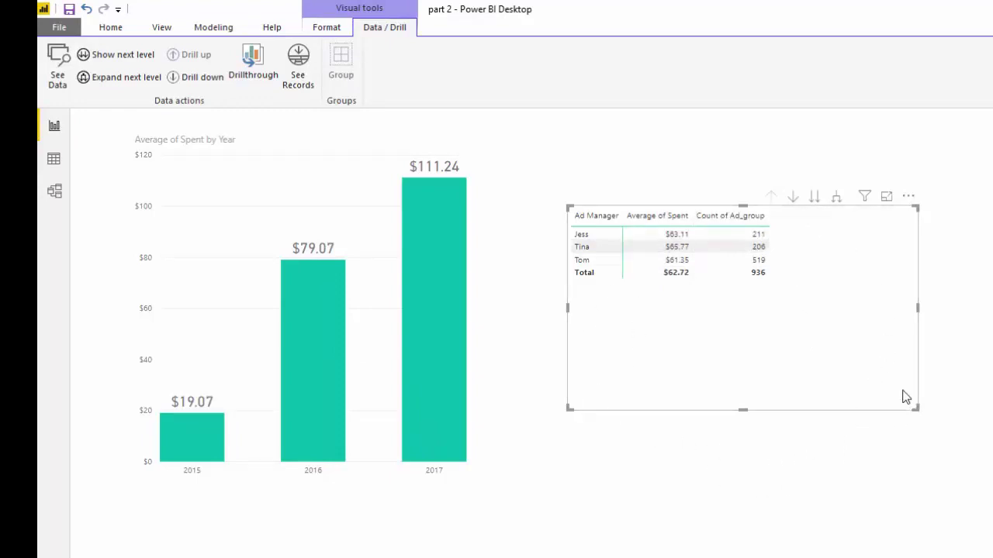
left_click_drag(914, 406, 896, 352)
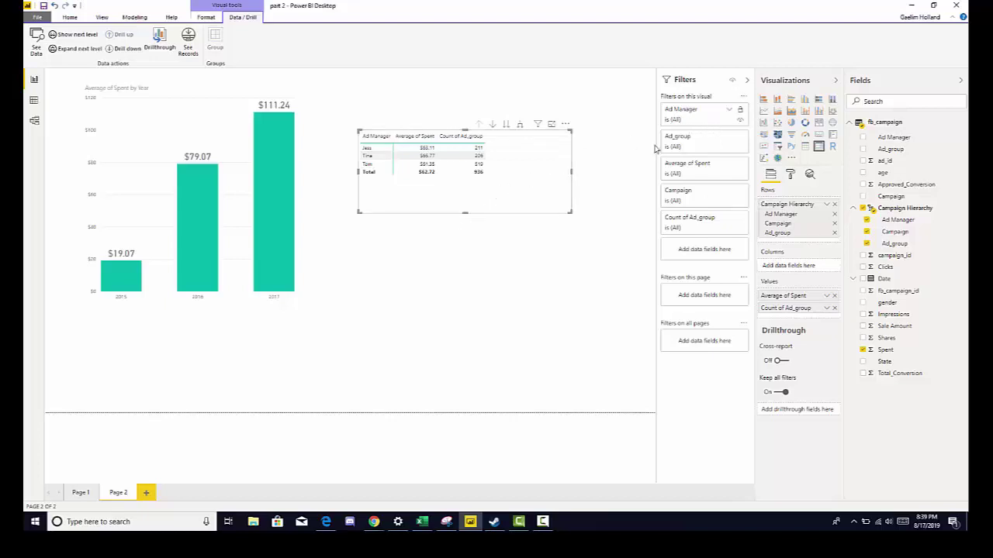
- Try a visual-level Ad Manager filter that limits the matrix to the first ad manager, and clear it
left_click(729, 111)
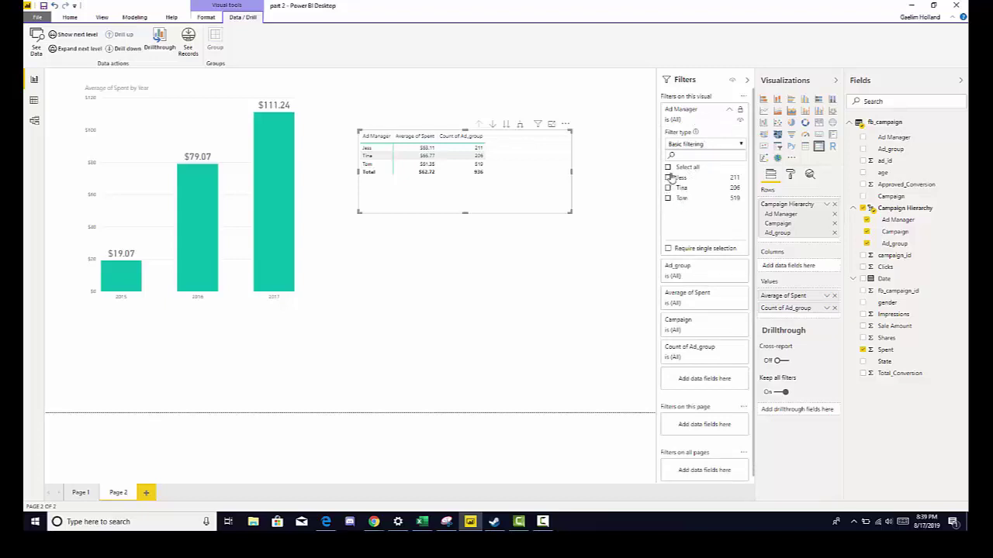
left_click(729, 111)
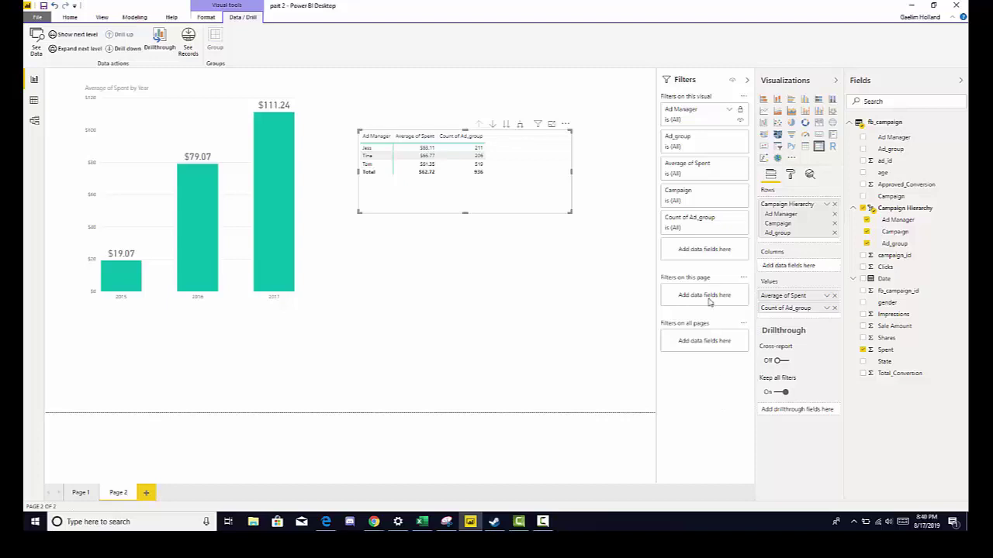
left_click(728, 114)
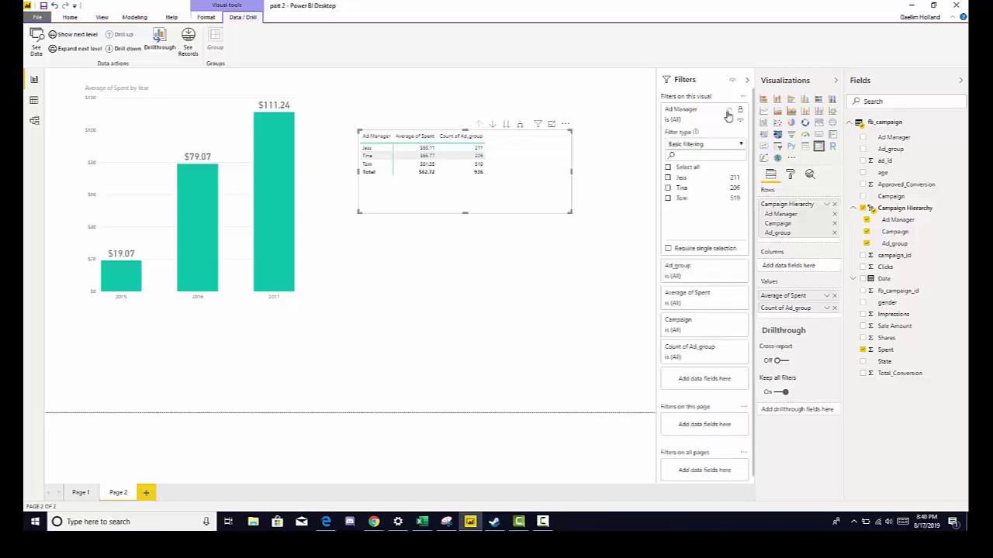
left_click(667, 179)
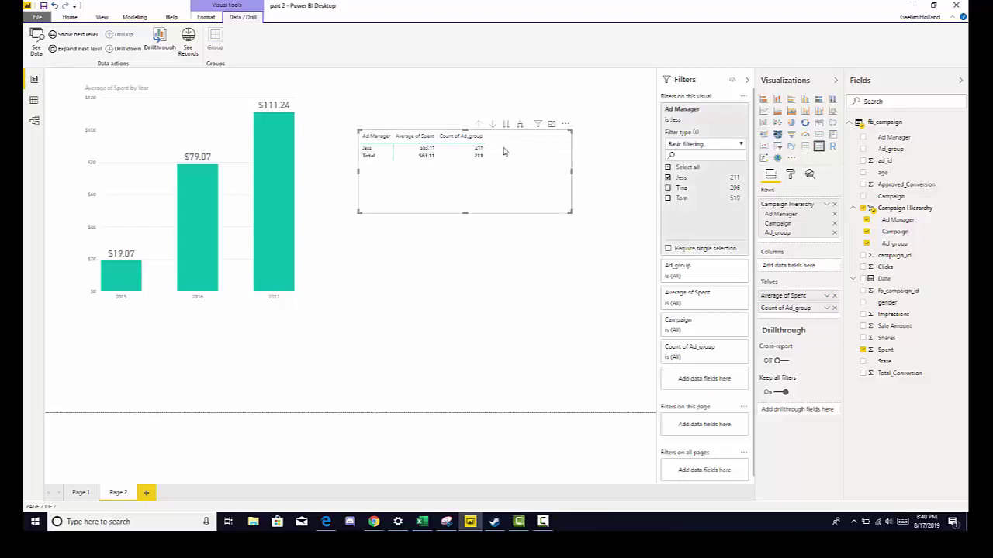
left_click(668, 179)
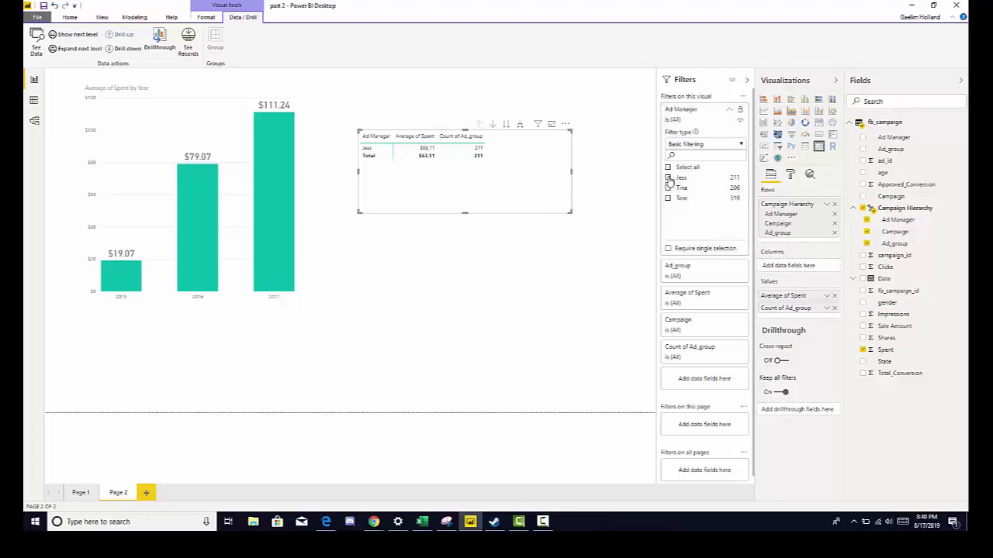
left_click(729, 110)
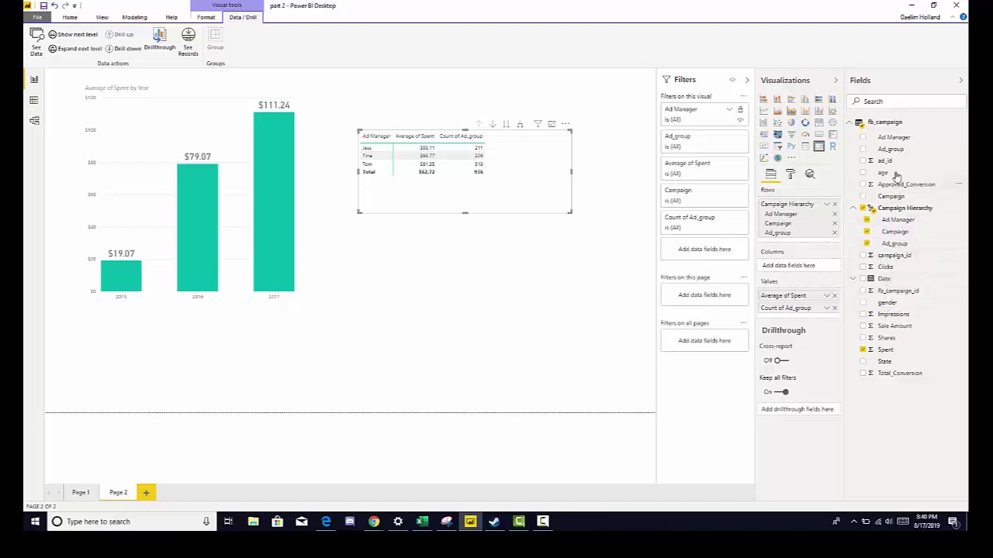
- Add Ad Manager as a page-level filter and try it on the first ad manager
left_click_drag(885, 159, 715, 301)
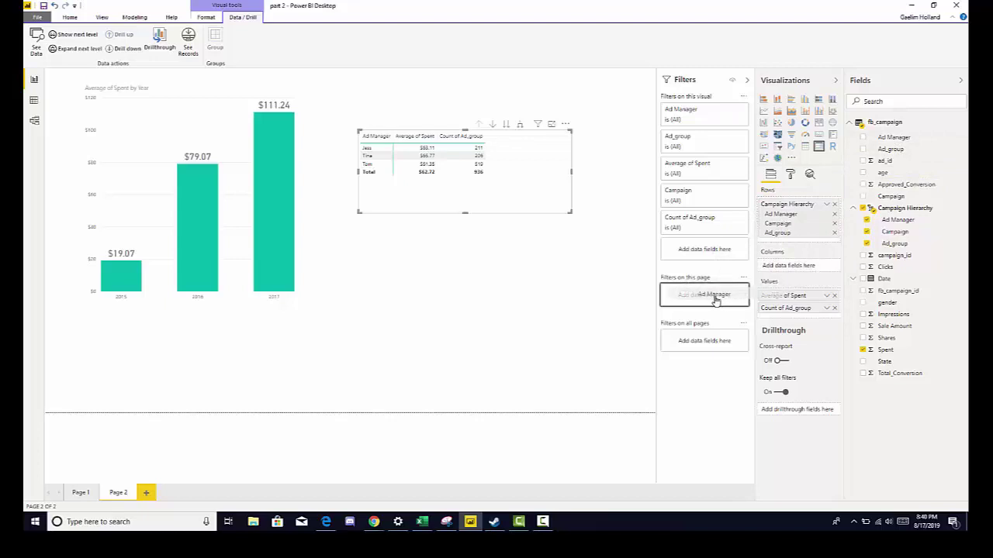
left_click_drag(715, 301, 715, 300)
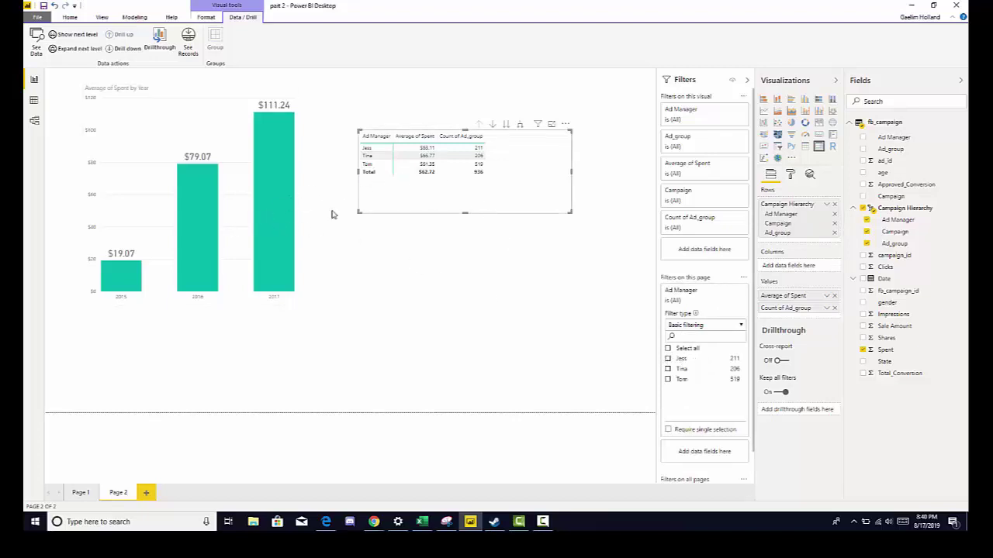
left_click(668, 360)
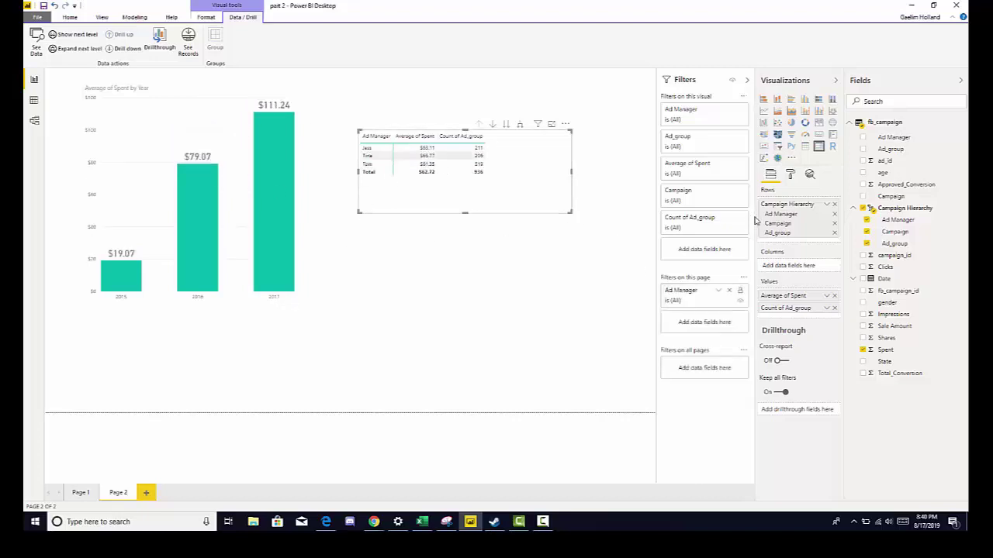
- Nudge the matrix toward the chart, and create an Ad Manager slicer in the empty space below it
left_click_drag(546, 173, 543, 175)
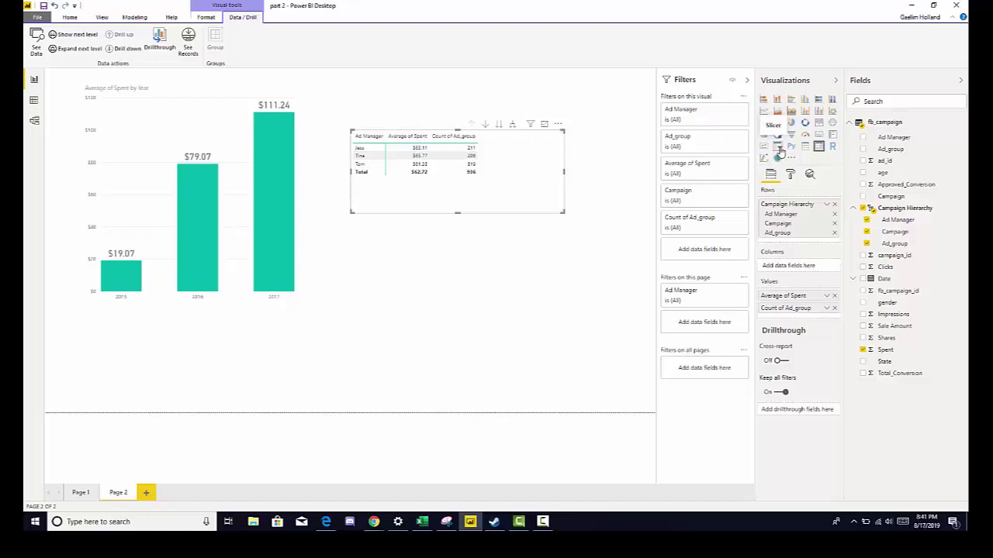
left_click(622, 249)
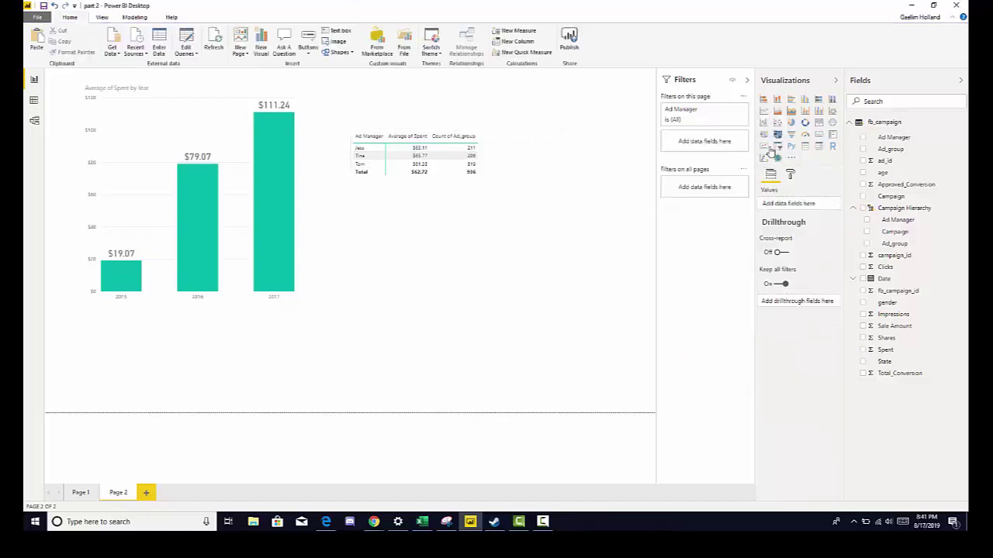
double_click(623, 208)
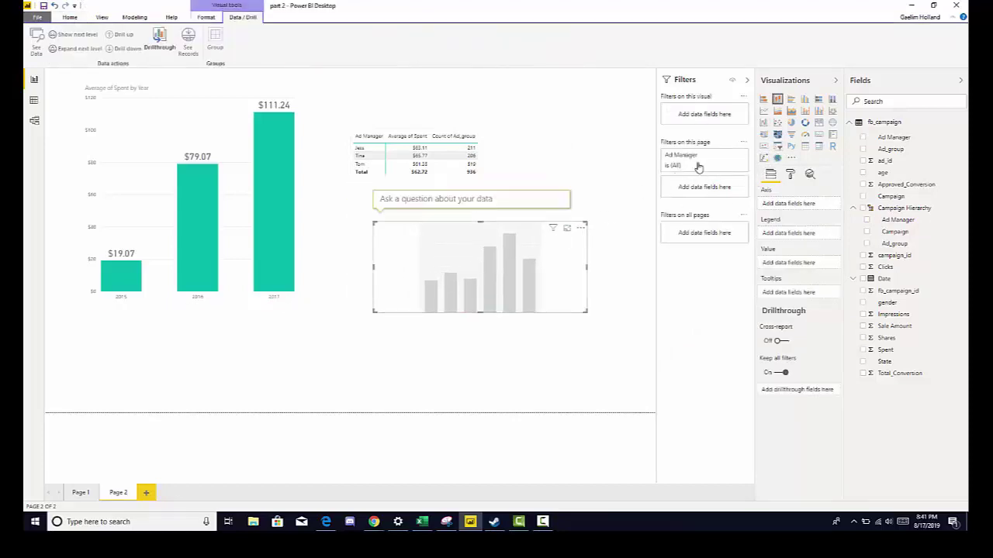
left_click(777, 146)
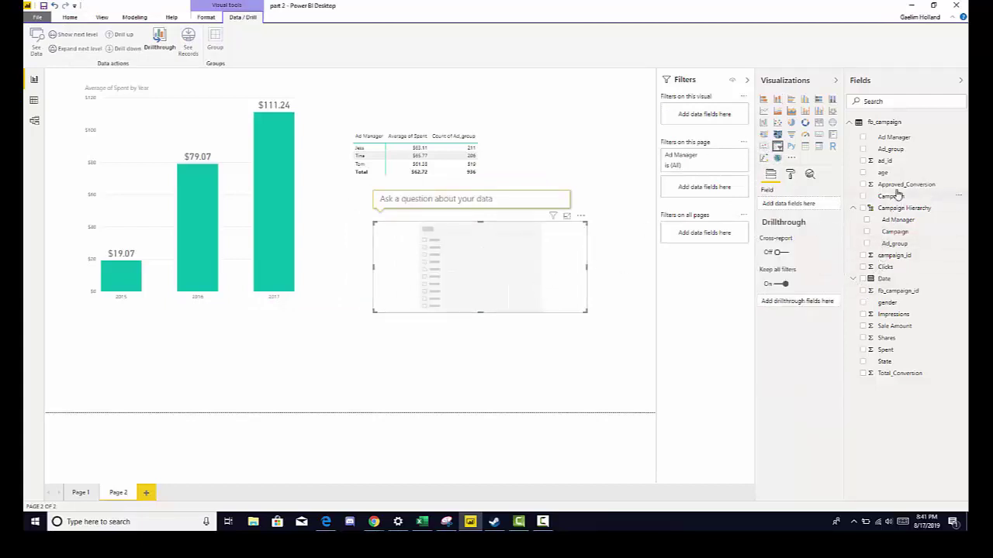
left_click(863, 138)
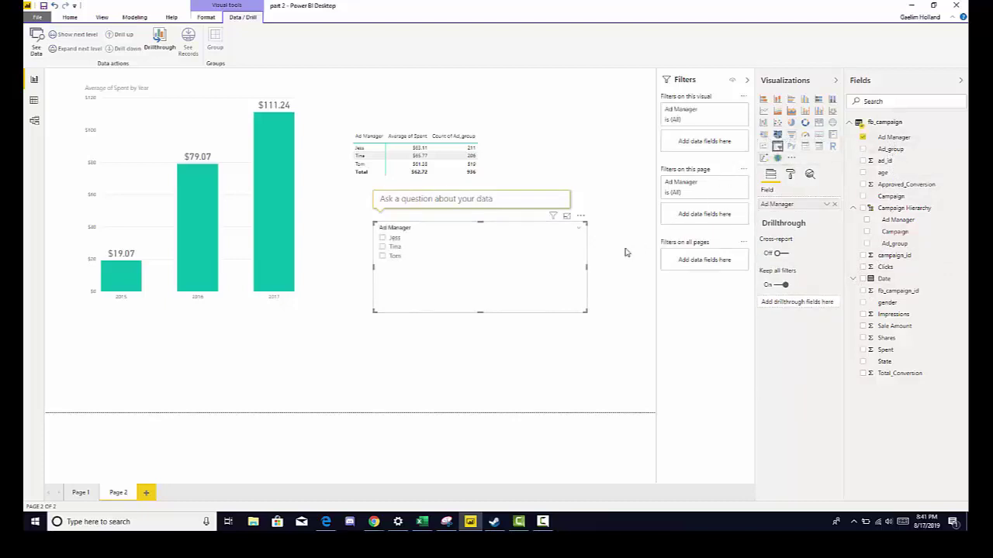
left_click(554, 297)
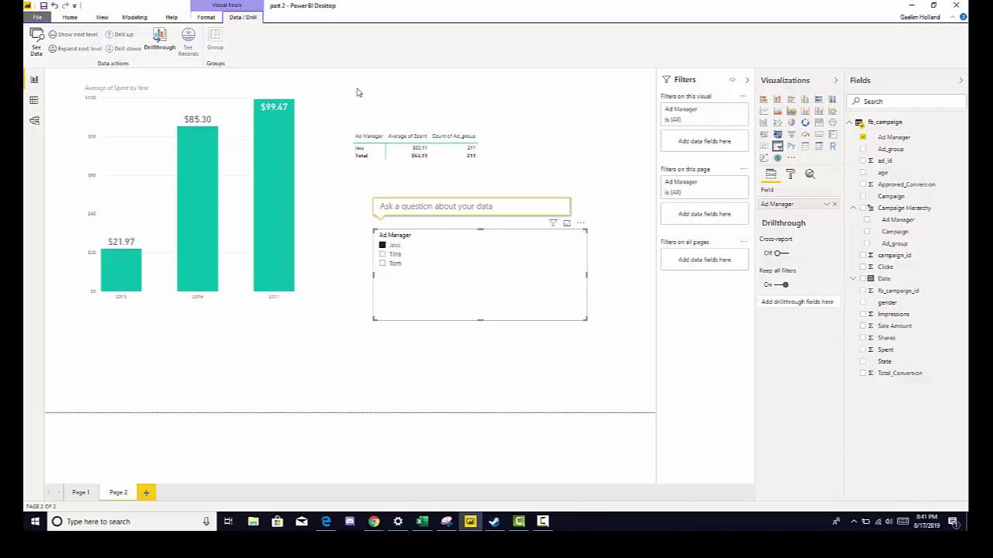
left_click(587, 204)
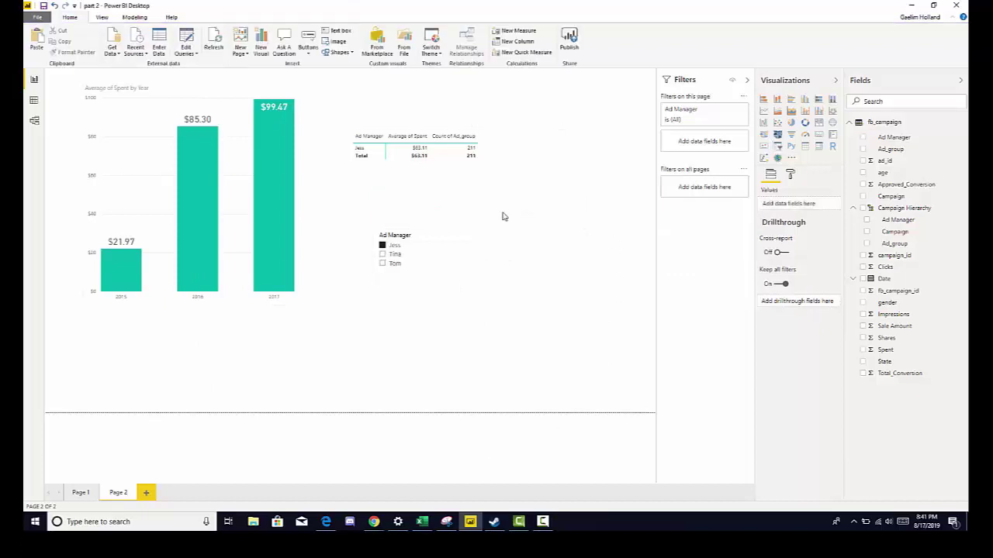
- Test the Ad Manager slicer on individual managers and clear its selection, repositioning and shrinking the slicer below the matrix
left_click_drag(470, 304, 488, 293)
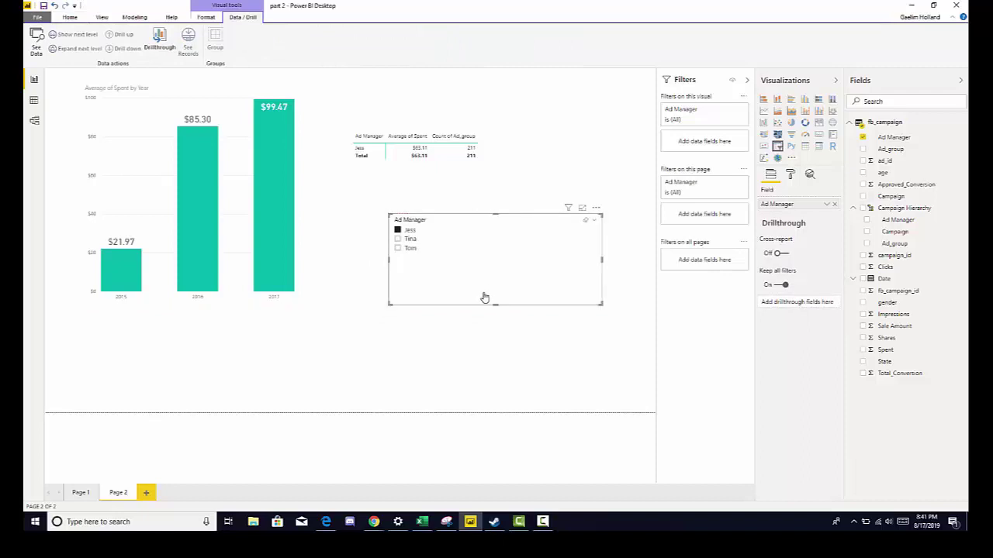
left_click(405, 239)
left_click(397, 248)
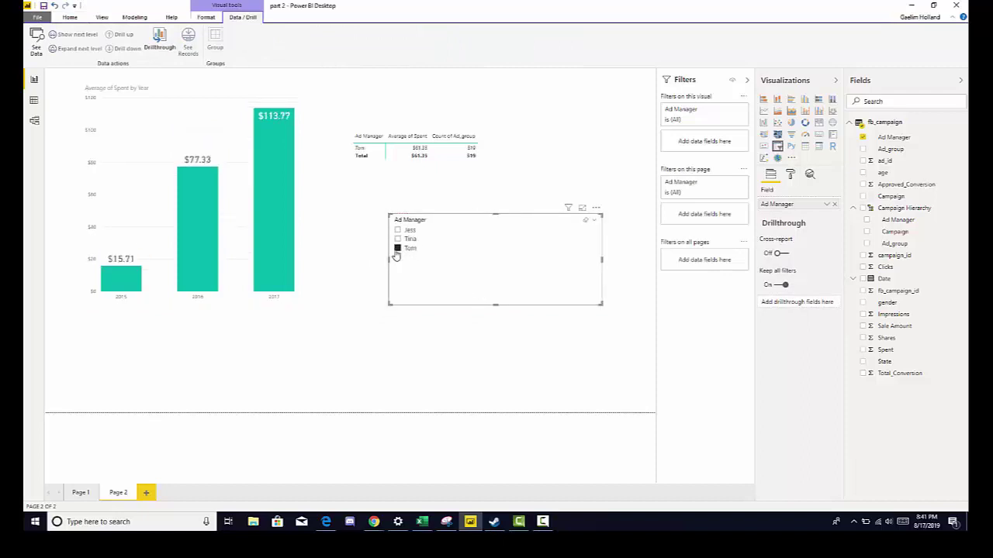
left_click(398, 239)
left_click(397, 236)
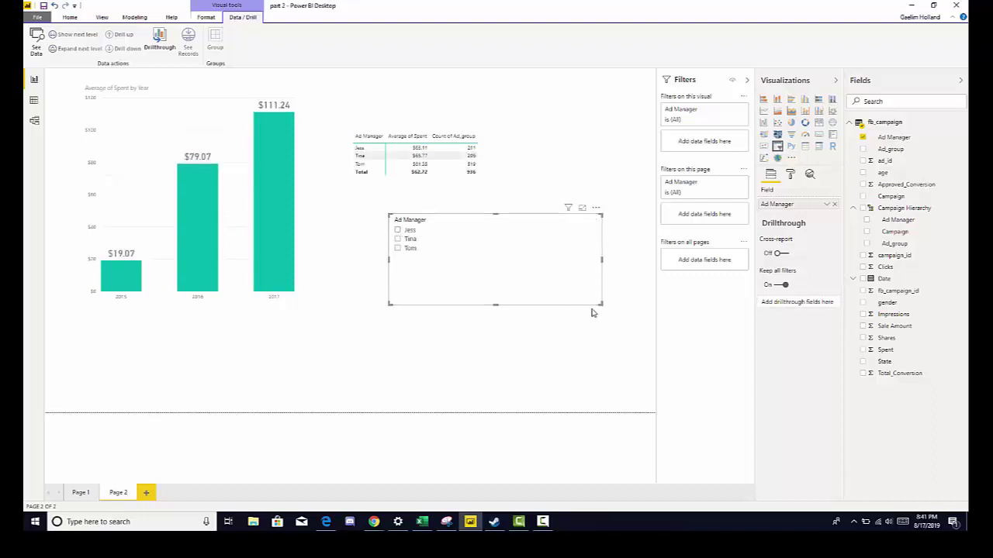
left_click_drag(601, 303, 470, 290)
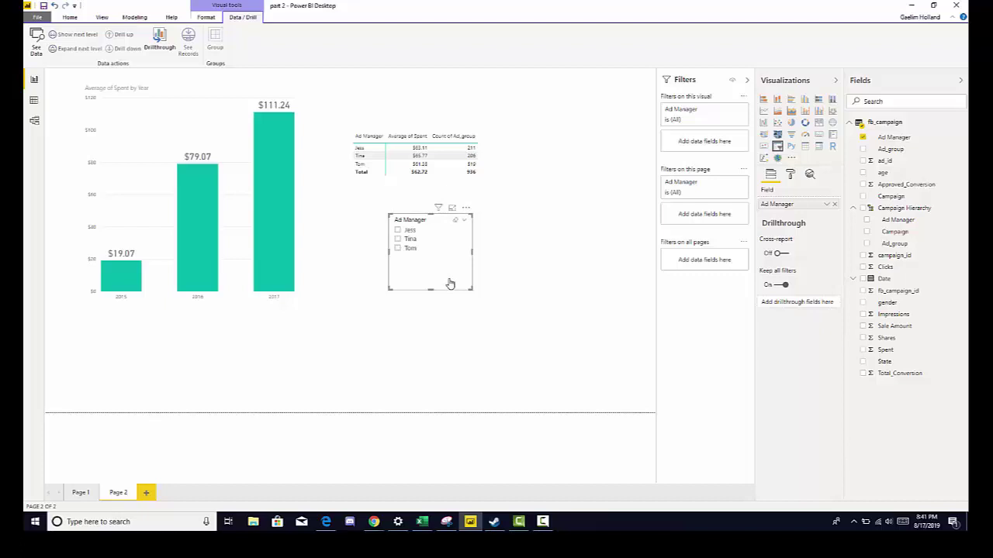
- Duplicate the Ad Manager slicer, place the copy beside the original, and replace its field with Campaign
key("ctrl+c")
key("ctrl+v")
left_click_drag(454, 284, 537, 277)
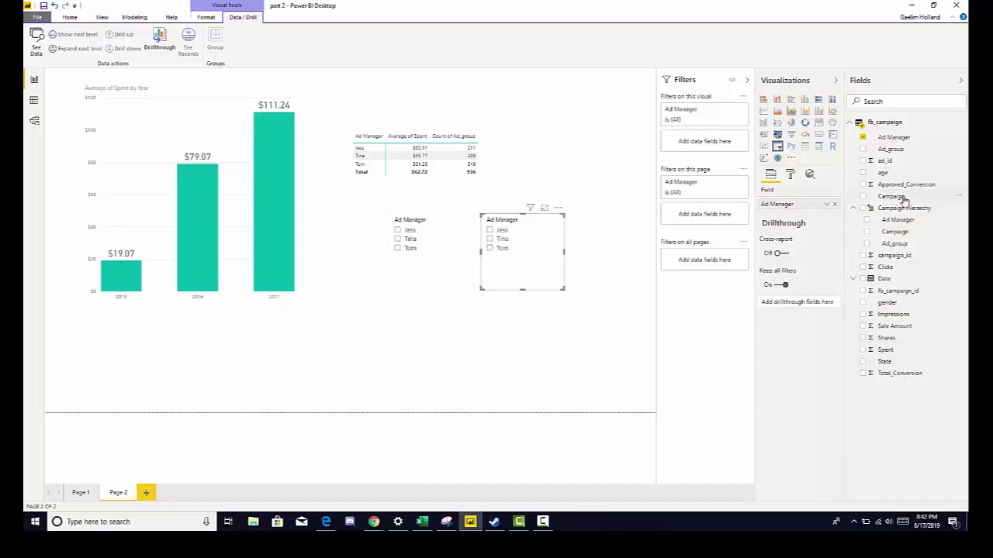
left_click_drag(900, 199, 810, 208)
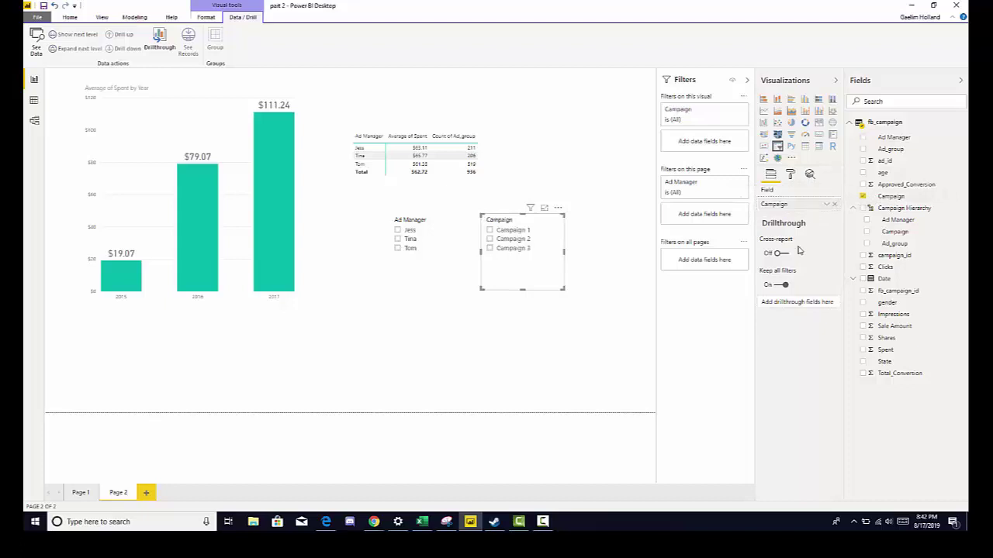
- Test the Campaign slicer on Campaign 1, Campaign 2 and Campaign 3 in turn, and clear its selection
left_click(491, 232)
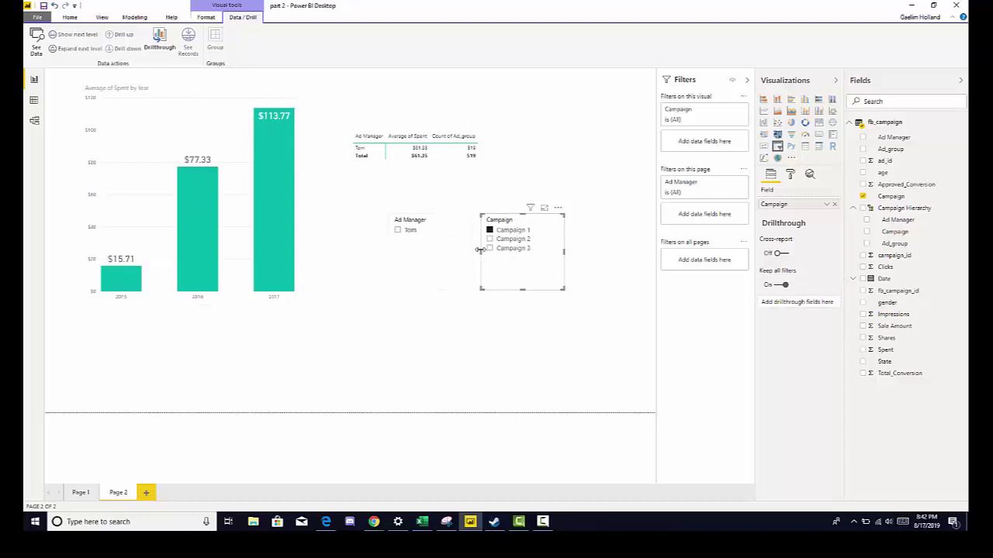
left_click(489, 238)
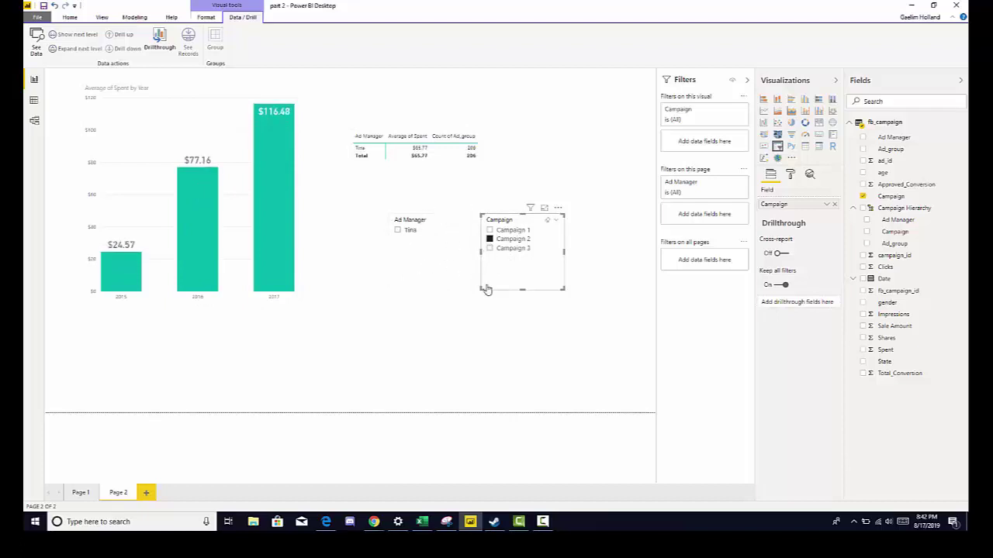
left_click(489, 248)
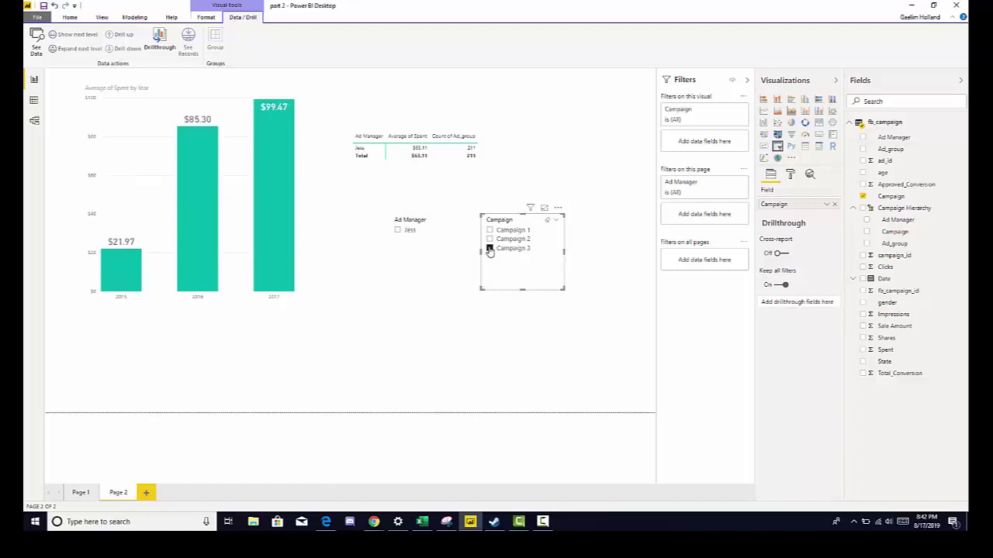
left_click(489, 248)
- Nudge the Campaign slicer away from the Ad Manager slicer, shorten it, and switch its style to Dropdown
left_click_drag(504, 273, 512, 267)
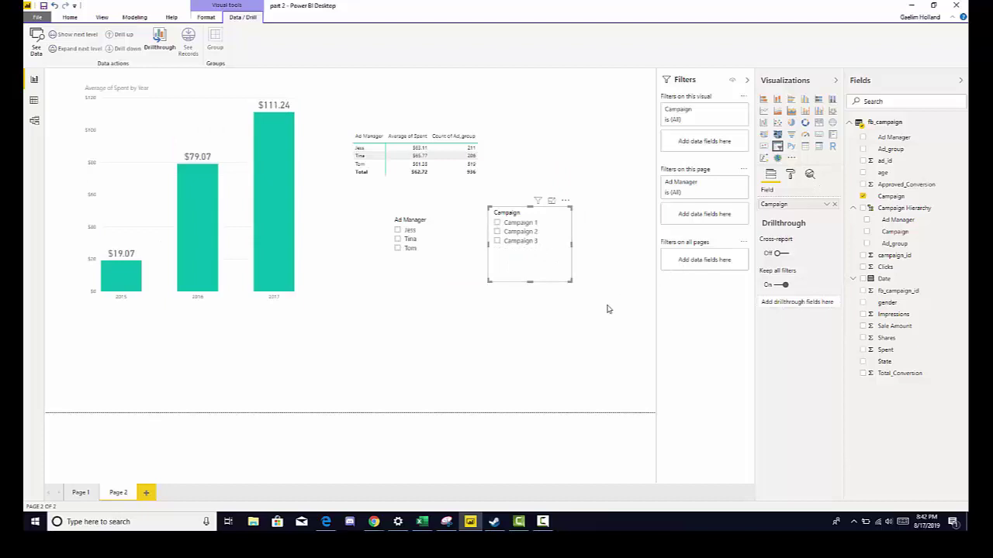
left_click_drag(551, 280, 550, 276)
left_click(477, 296)
left_click(490, 270)
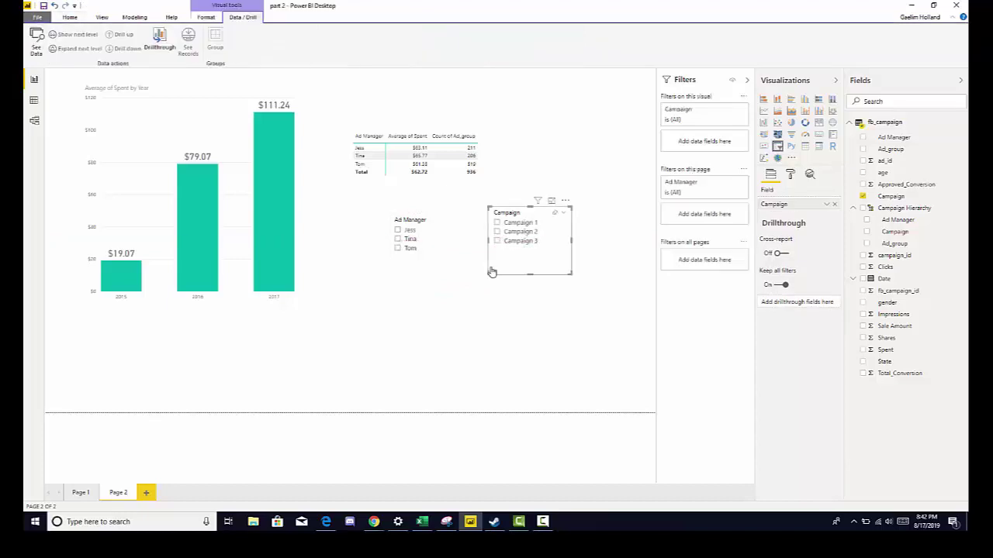
left_click(563, 214)
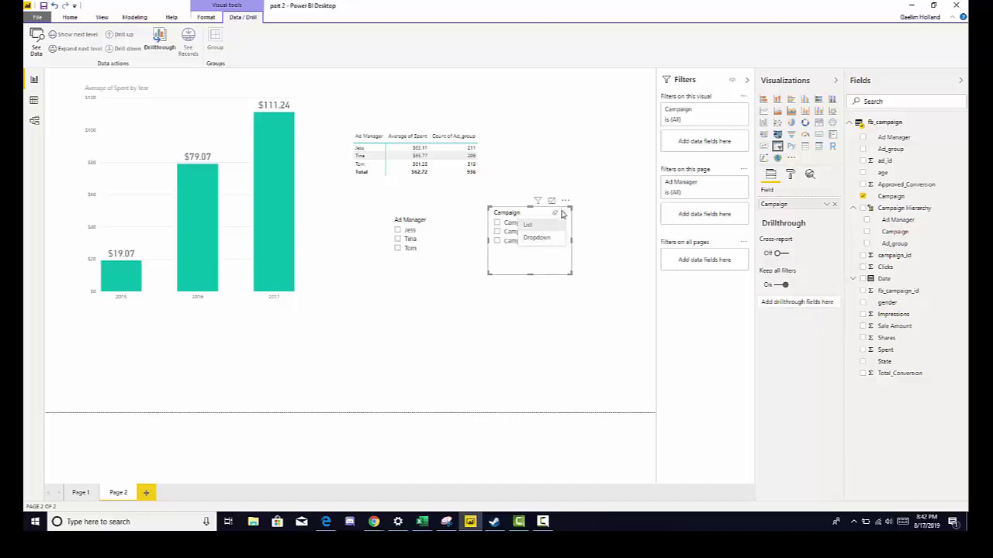
left_click(536, 236)
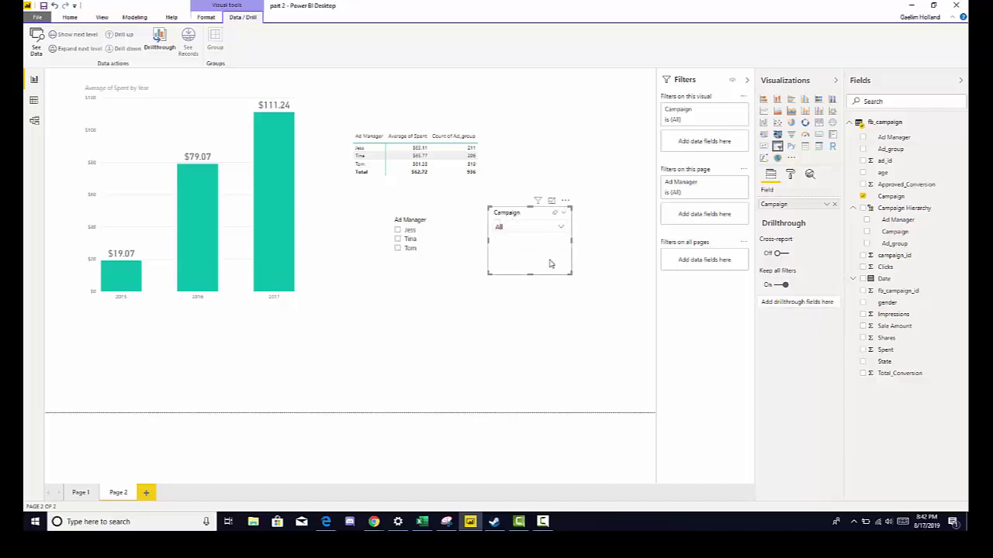
- Try the Campaign dropdown slicer on Campaign 2, and clear its selection
left_click(558, 228)
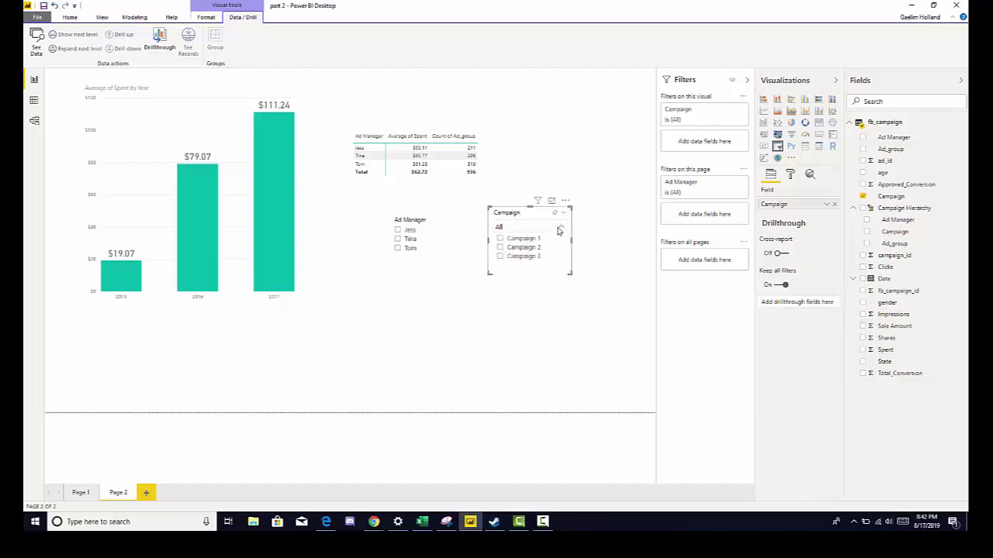
left_click(534, 248)
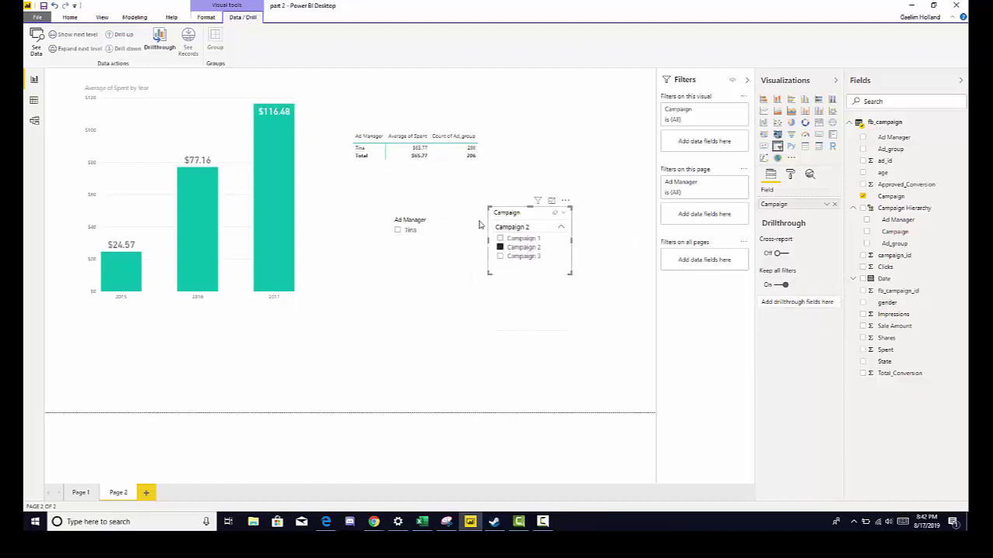
left_click(555, 217)
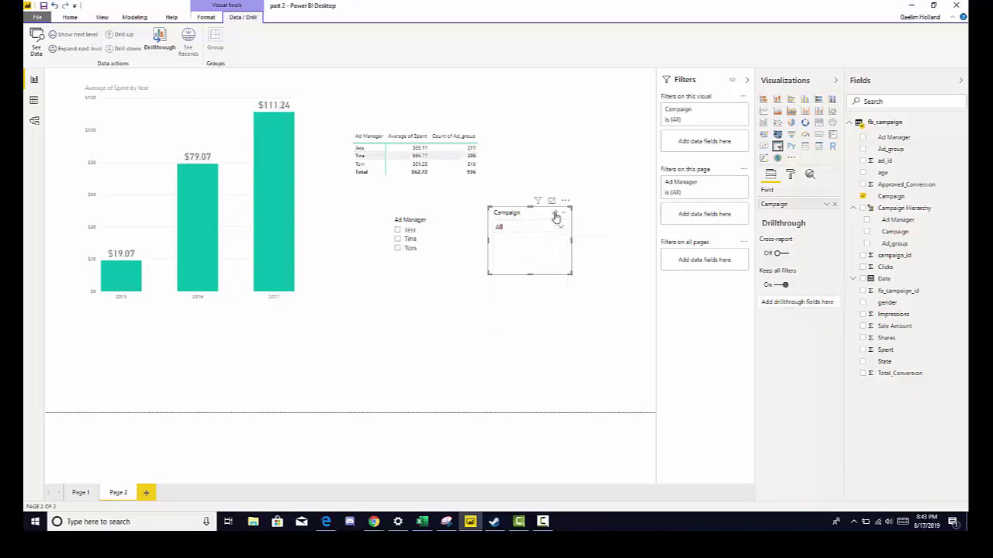
left_click(519, 344)
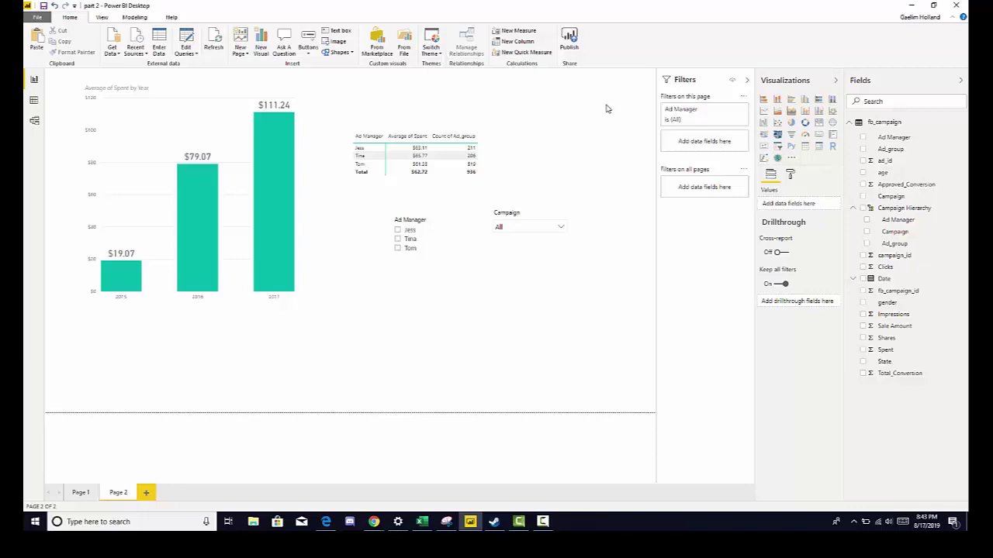
- Create a new slicer on the Date field and place it at the top of the page, above the matrix
left_click(776, 147)
left_click_drag(253, 357, 574, 345)
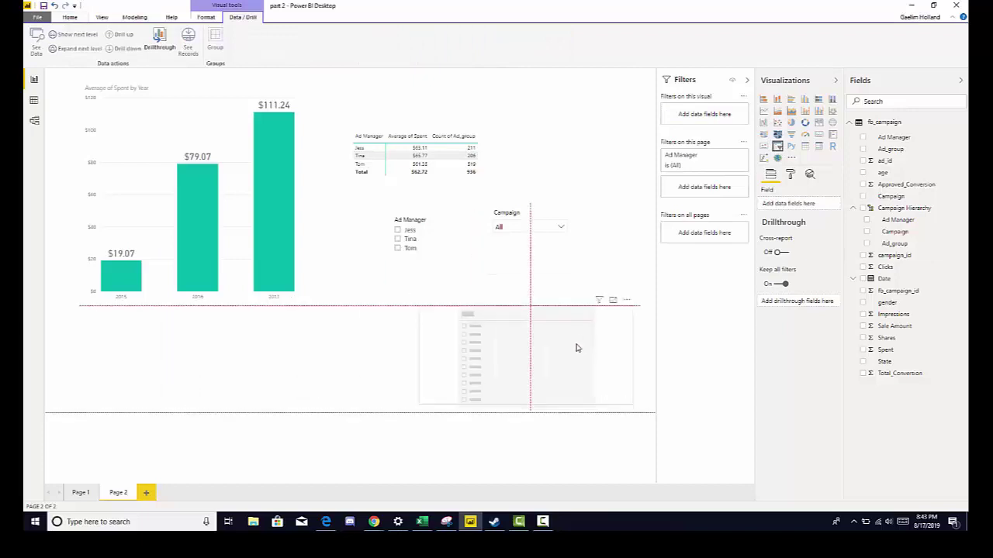
left_click(863, 281)
left_click_drag(543, 362, 558, 132)
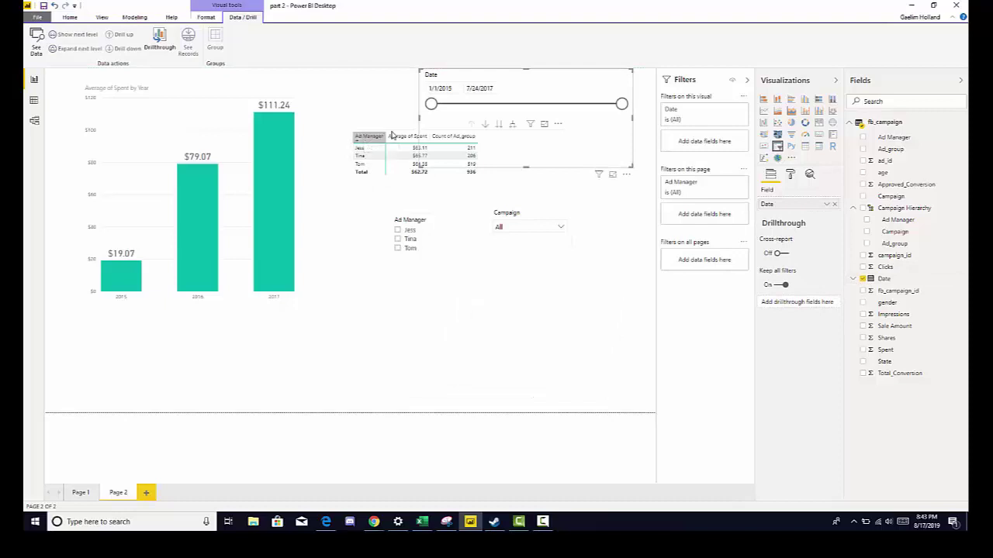
- Move the matrix below the slicers, and rearrange the Ad Manager, Campaign and Date slicers in the space above it
left_click_drag(373, 149, 363, 316)
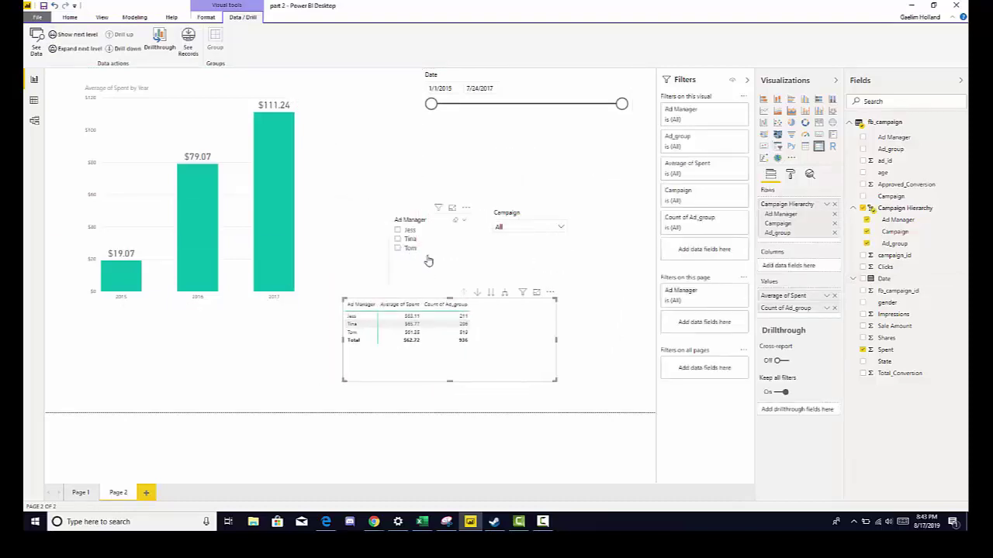
left_click(419, 260)
left_click_drag(418, 260, 403, 252)
left_click_drag(533, 268, 511, 282)
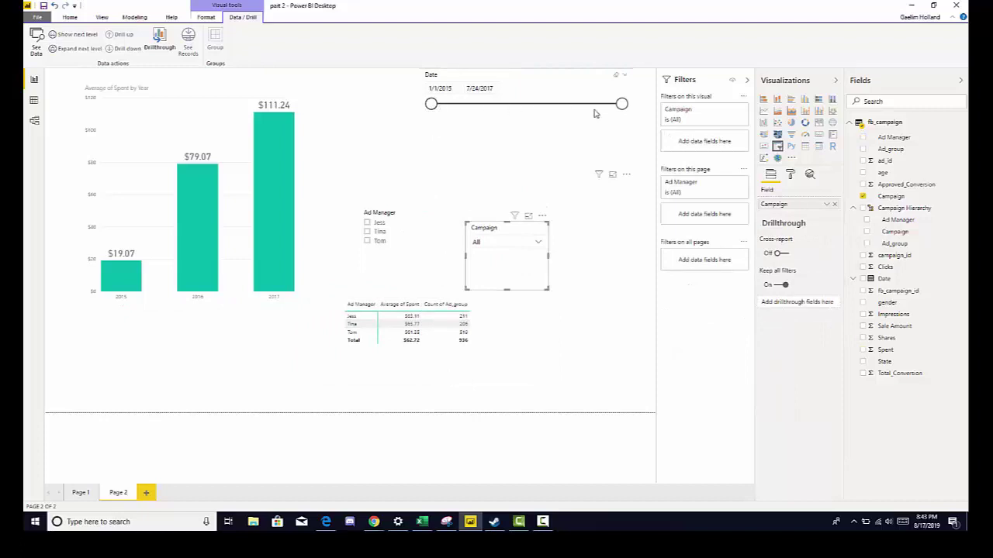
left_click(435, 90)
left_click_drag(505, 136, 472, 142)
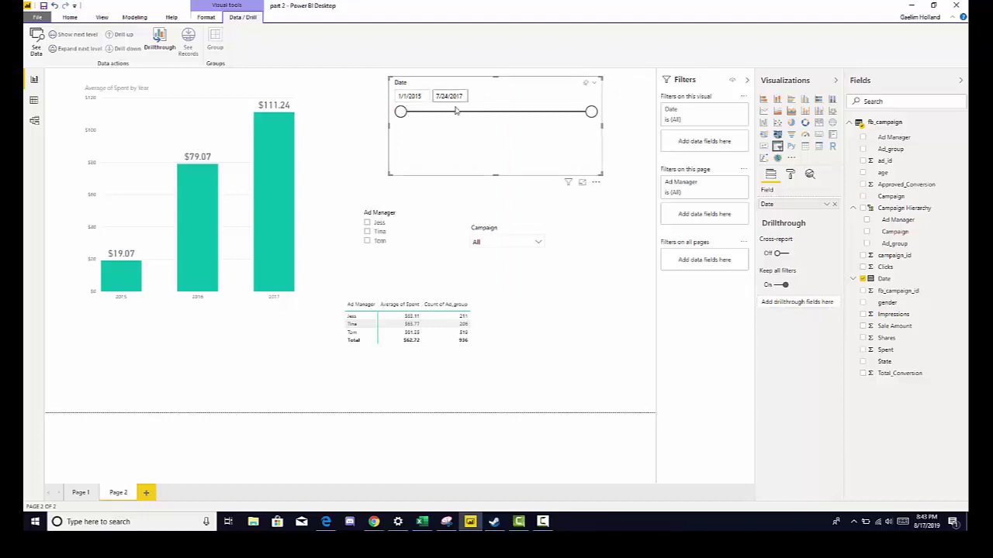
- Try the Date slicer with a start date of 12/30/2016, and restore the full range from 1/1/2015
left_click_drag(404, 117, 554, 121)
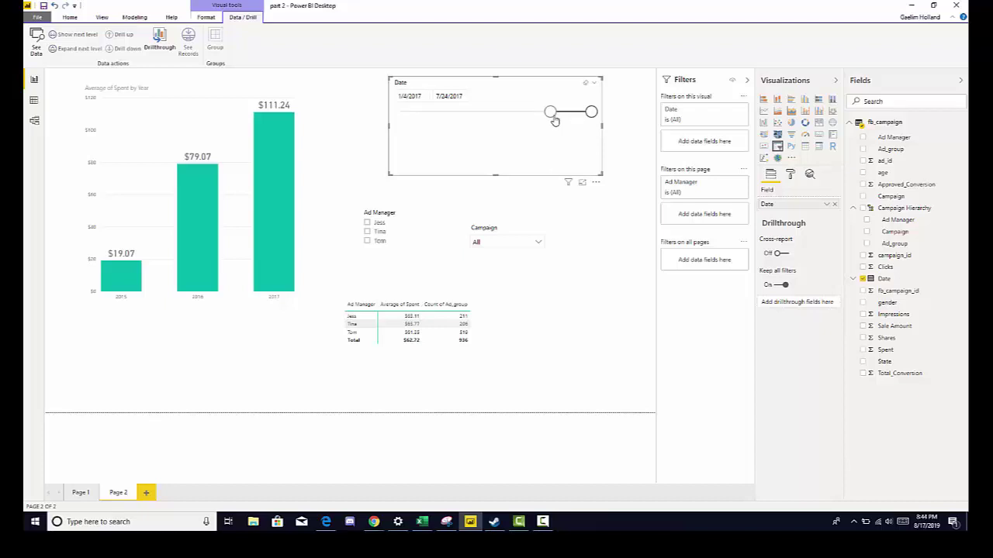
left_click_drag(553, 118, 551, 117)
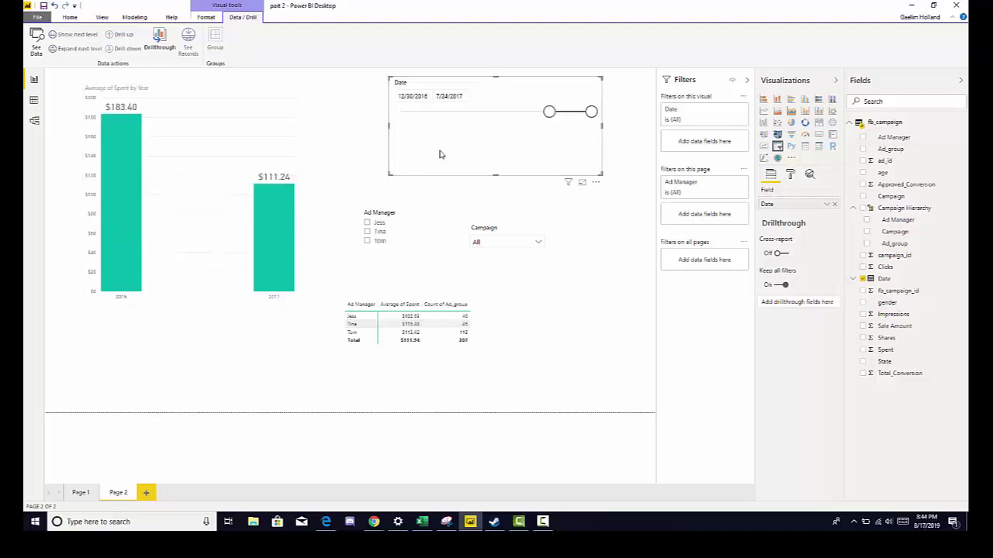
left_click_drag(549, 113, 400, 111)
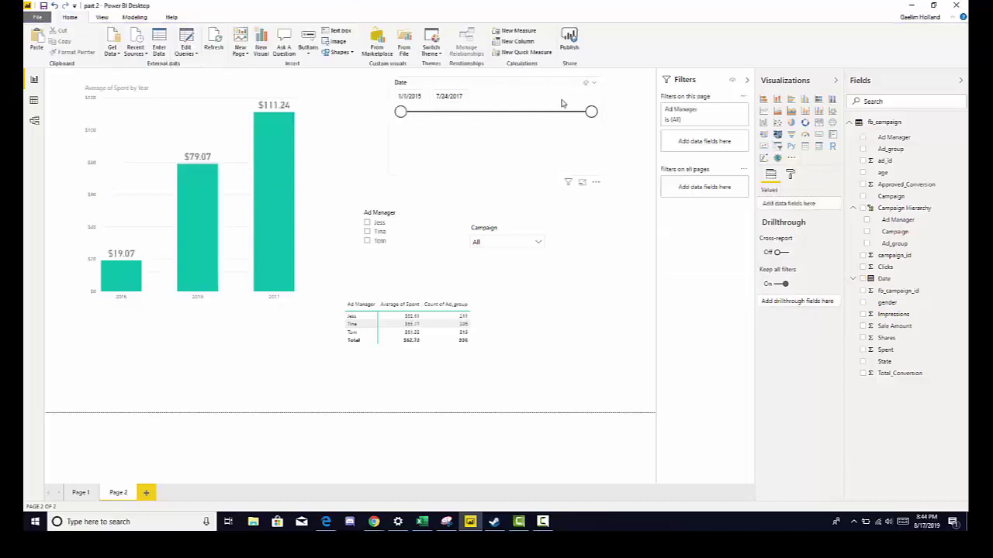
- Try the Between, Before and After types on the Date slicer
left_click(592, 83)
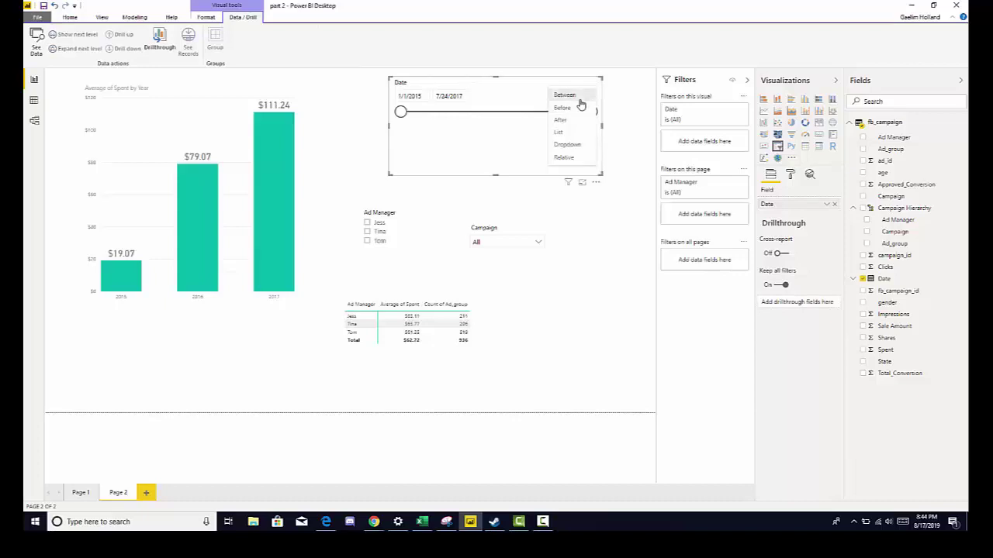
left_click(577, 99)
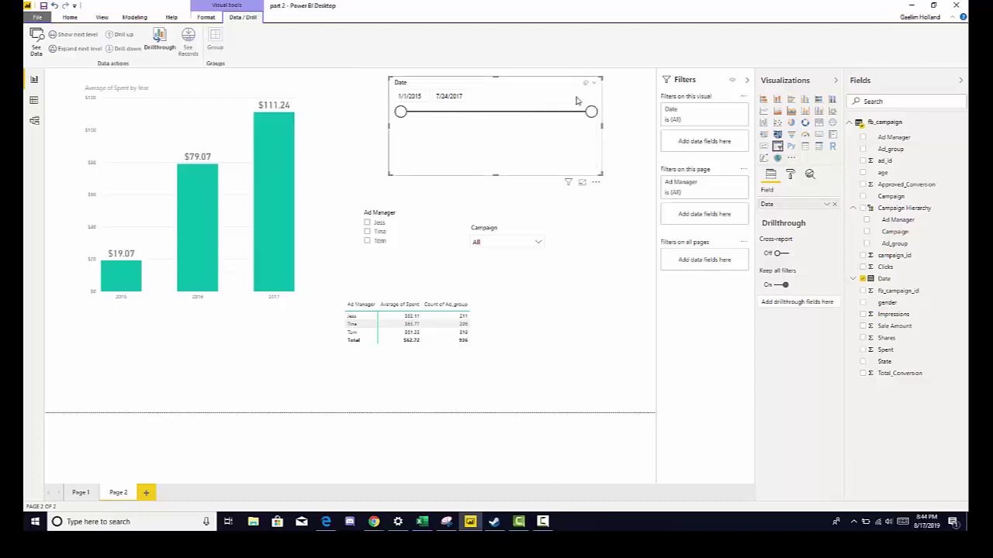
left_click(595, 85)
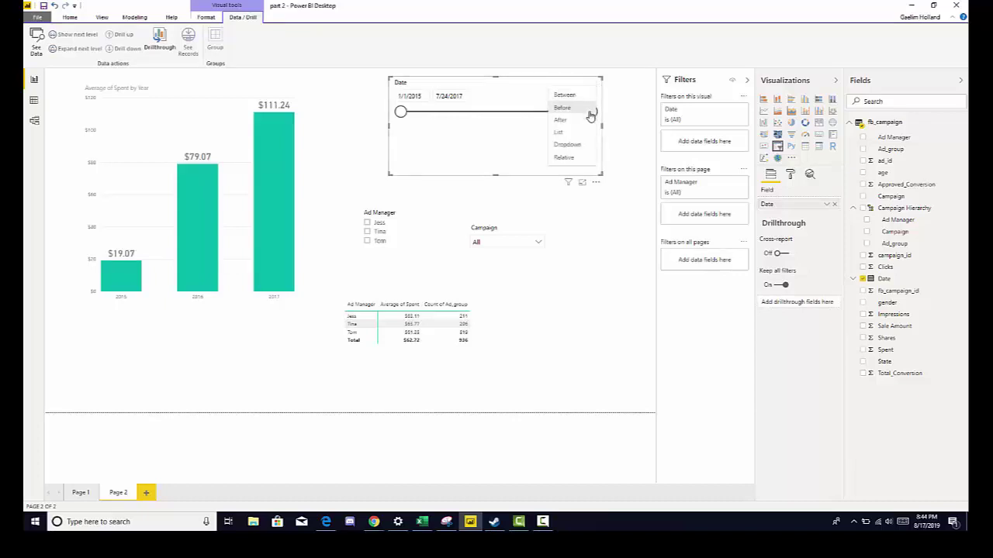
left_click(583, 113)
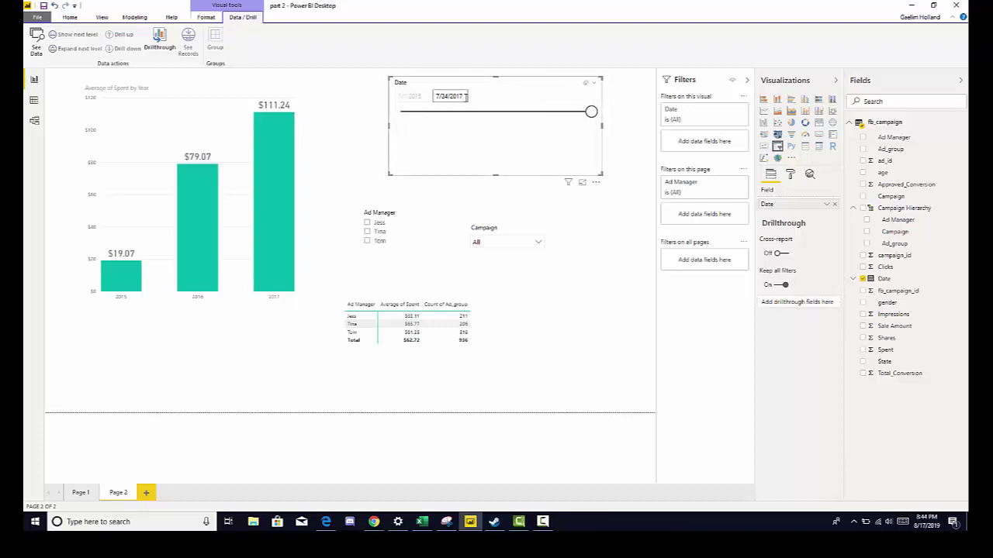
left_click(594, 84)
left_click(585, 120)
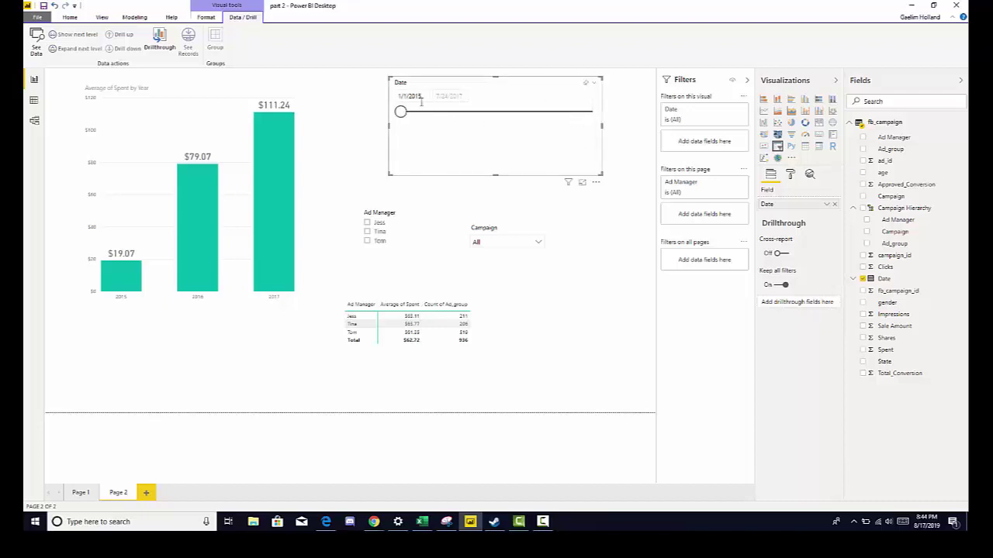
- Try the List and Dropdown types on the Date slicer
left_click(594, 84)
left_click(574, 140)
left_click(594, 86)
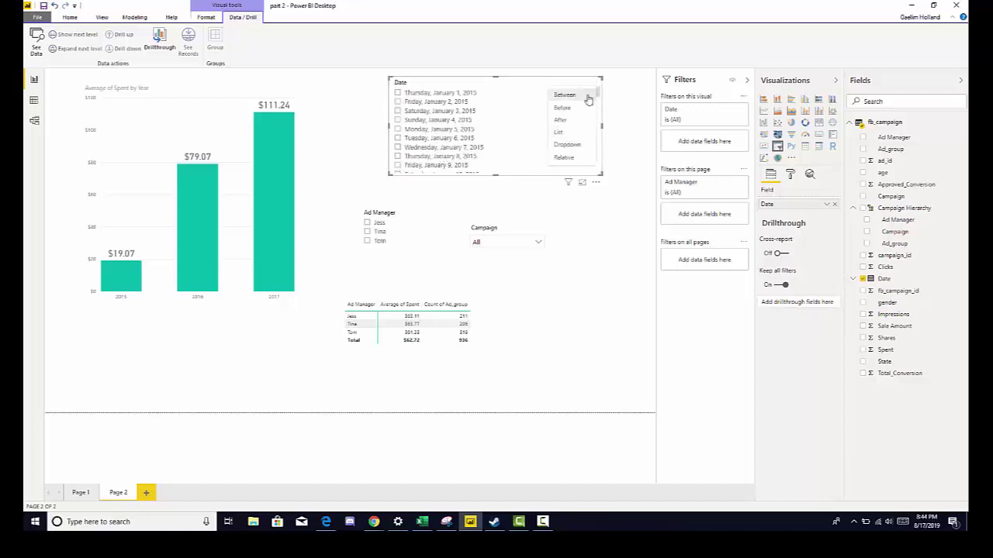
left_click(578, 146)
left_click(584, 101)
left_click(583, 102)
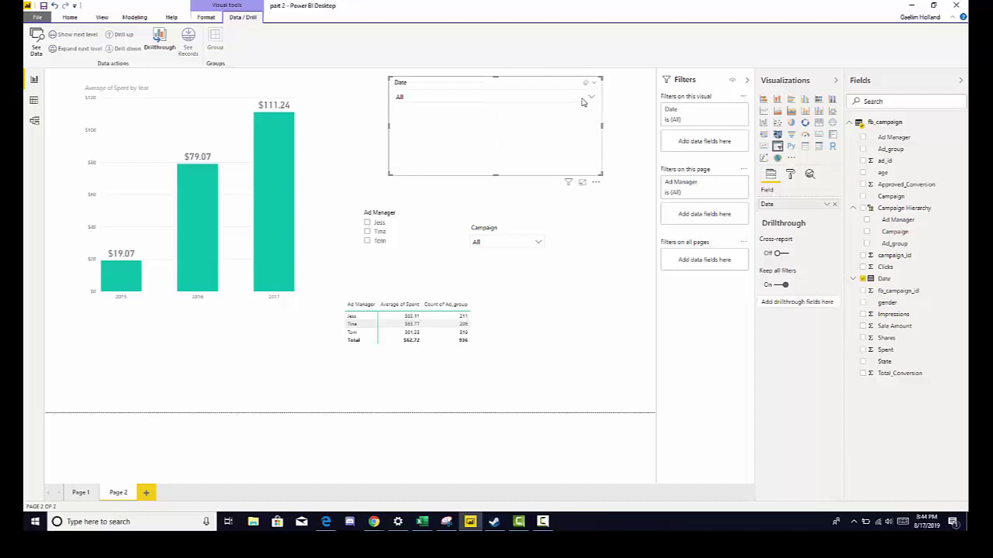
- Switch the Date slicer to Relative, try it with the last 1 Years and last 1 Weeks, and clear the filter
left_click(594, 85)
left_click(569, 158)
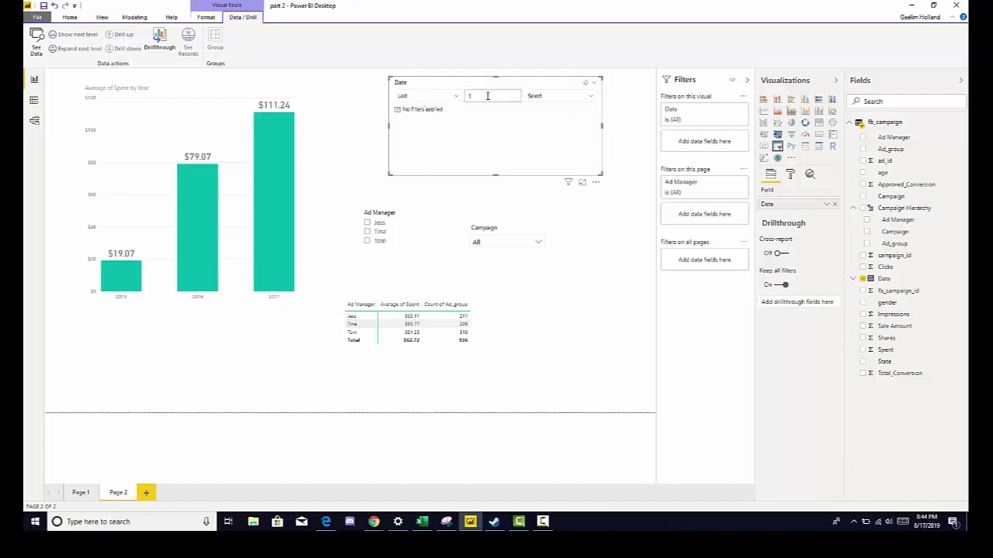
left_click(549, 95)
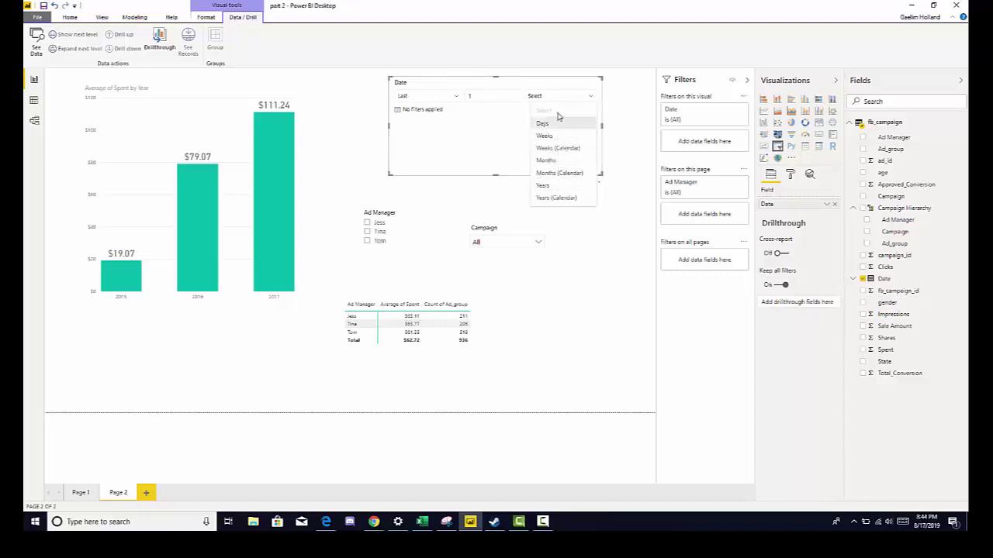
left_click(566, 187)
left_click(576, 95)
left_click(563, 134)
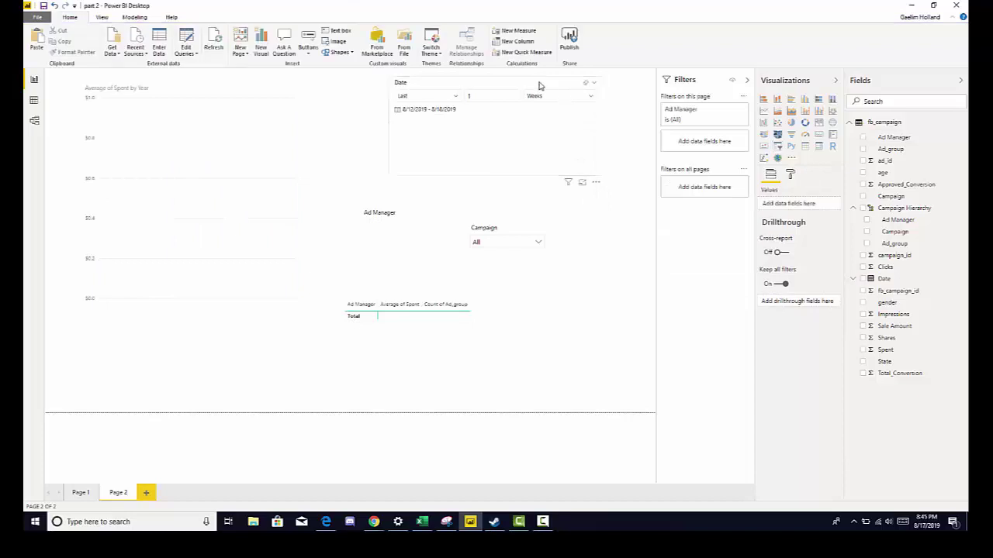
left_click(586, 83)
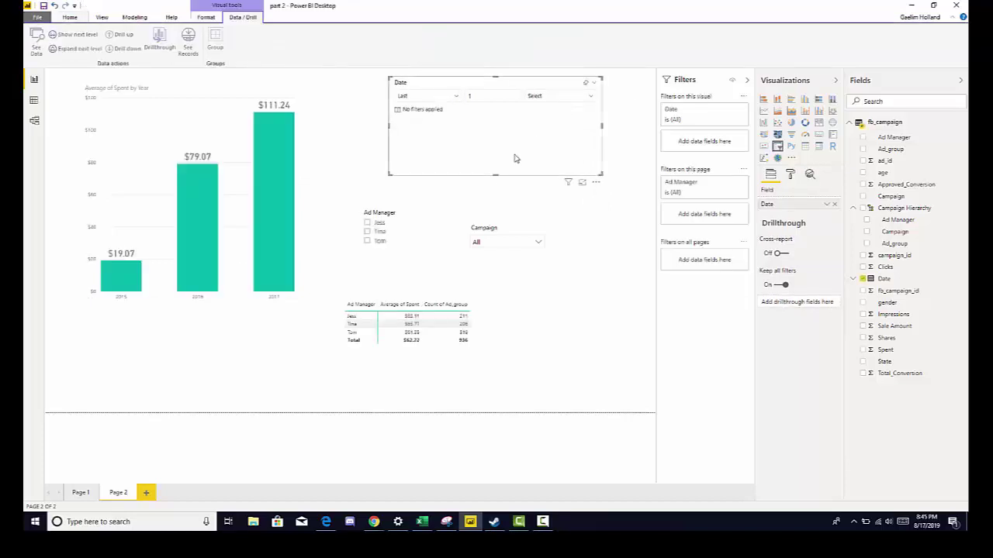
- Shorten the Date slicer so its frame fits closely around the relative date fields
left_click_drag(500, 175, 506, 120)
left_click(482, 116)
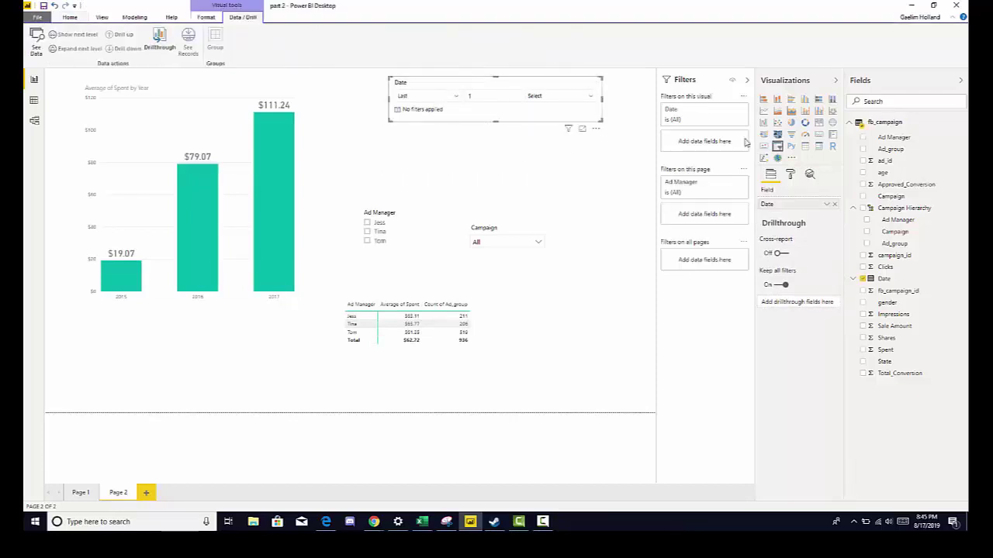
left_click(574, 169)
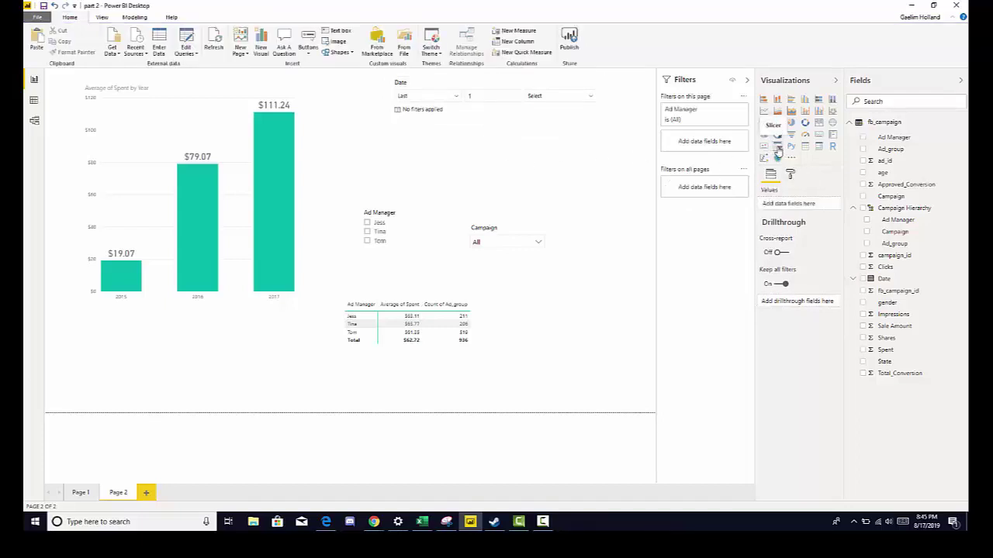
- Add a Spent slicer below the Date slicer, try a minimum of $468.05, and lower the minimum again
left_click(778, 156)
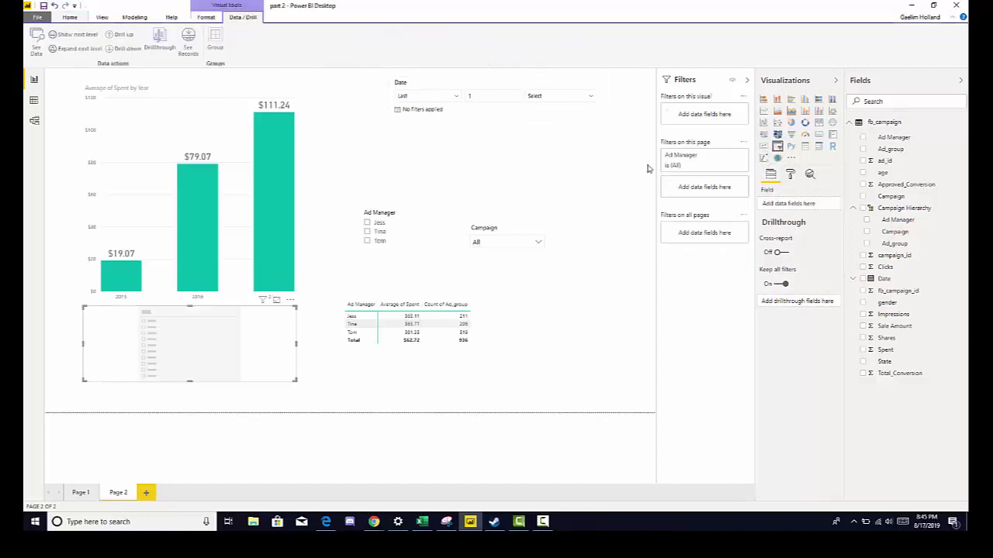
left_click_drag(260, 304, 505, 155)
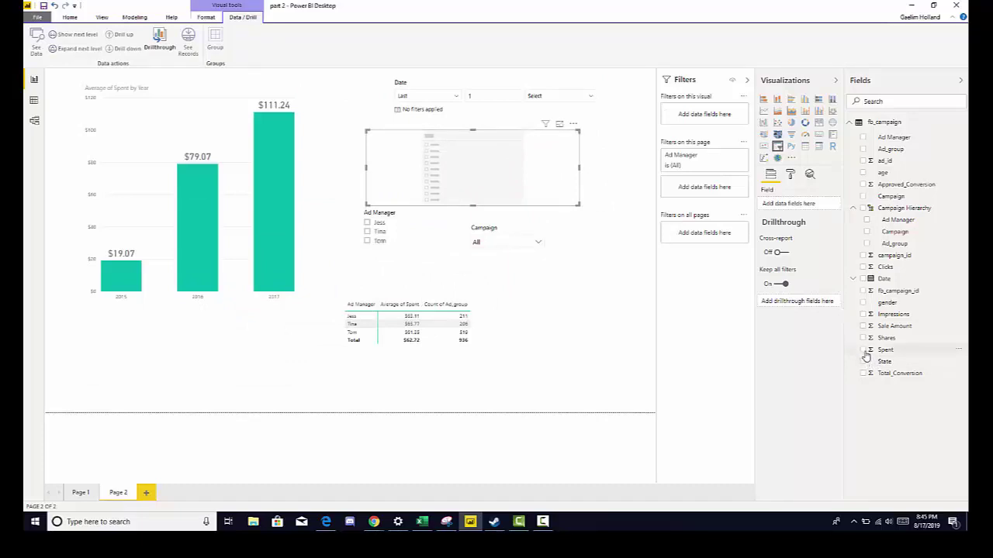
left_click(864, 350)
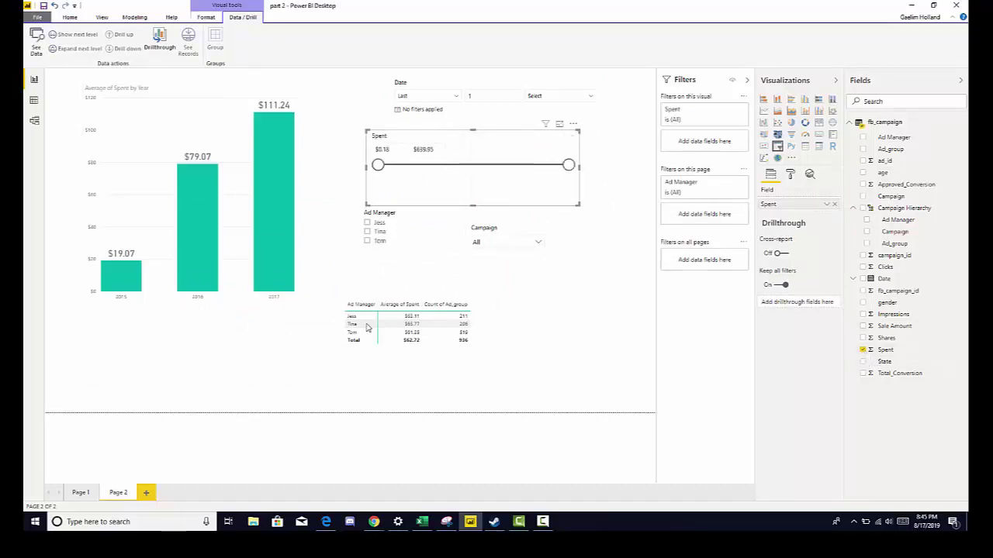
left_click_drag(379, 166, 518, 167)
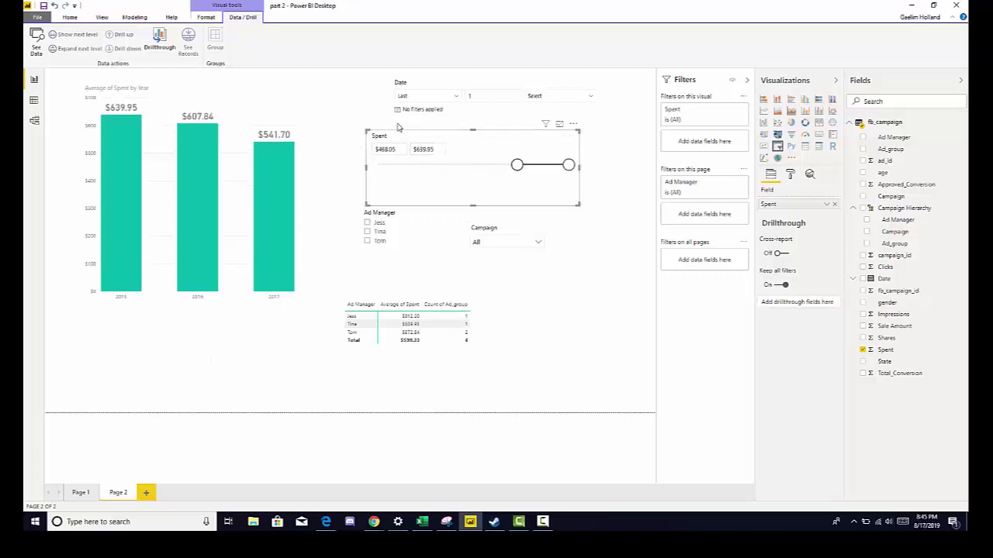
left_click_drag(518, 165, 394, 166)
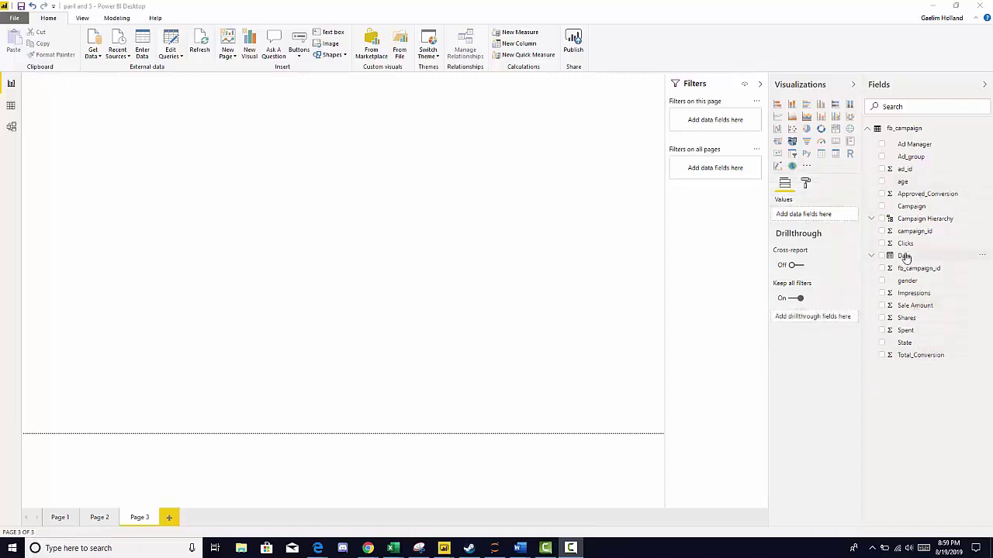
- Create a clustered column chart of Total_Conversion by age on Page 3, and enlarge it near the middle of the page
left_click(884, 183)
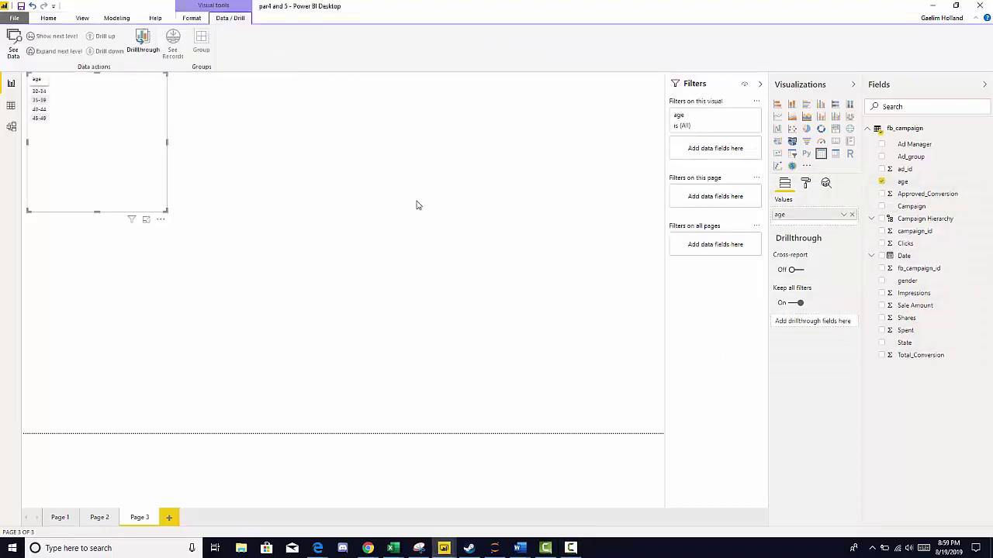
left_click_drag(98, 207, 307, 314)
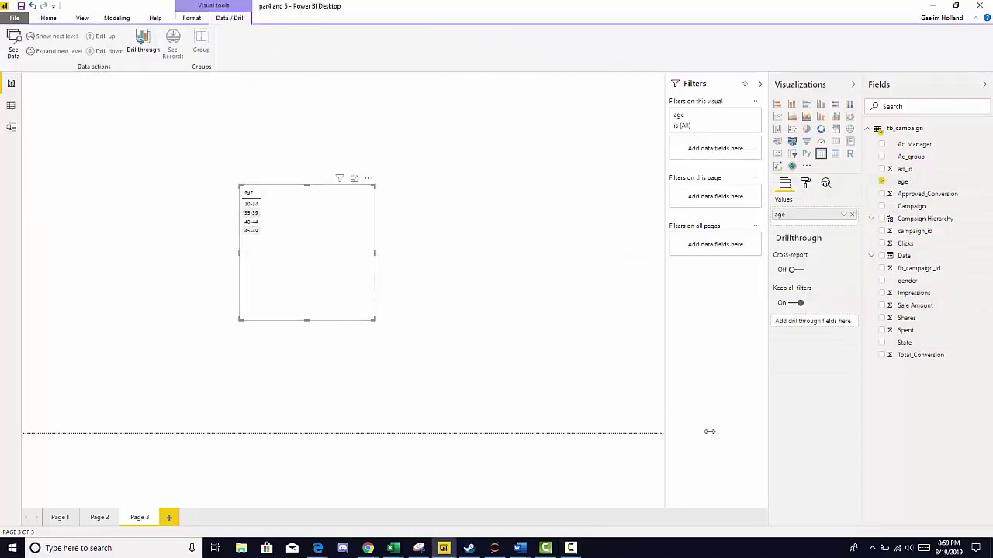
left_click(882, 356)
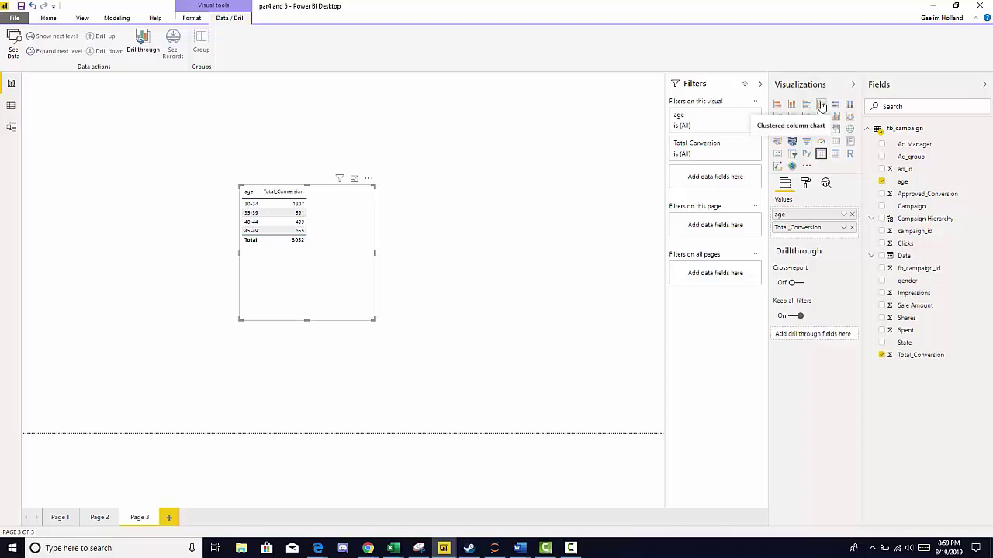
left_click(821, 105)
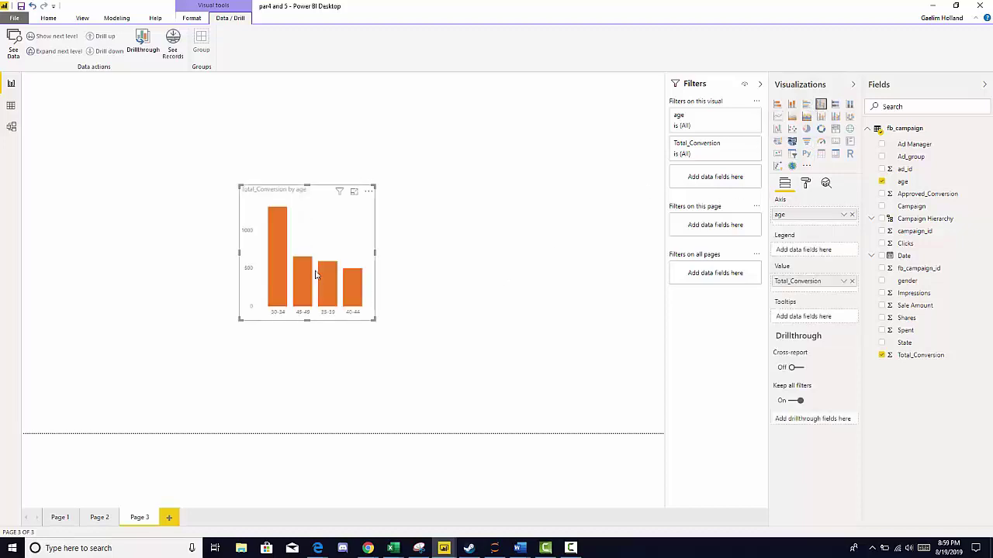
left_click_drag(310, 240, 311, 203)
left_click_drag(377, 279, 471, 327)
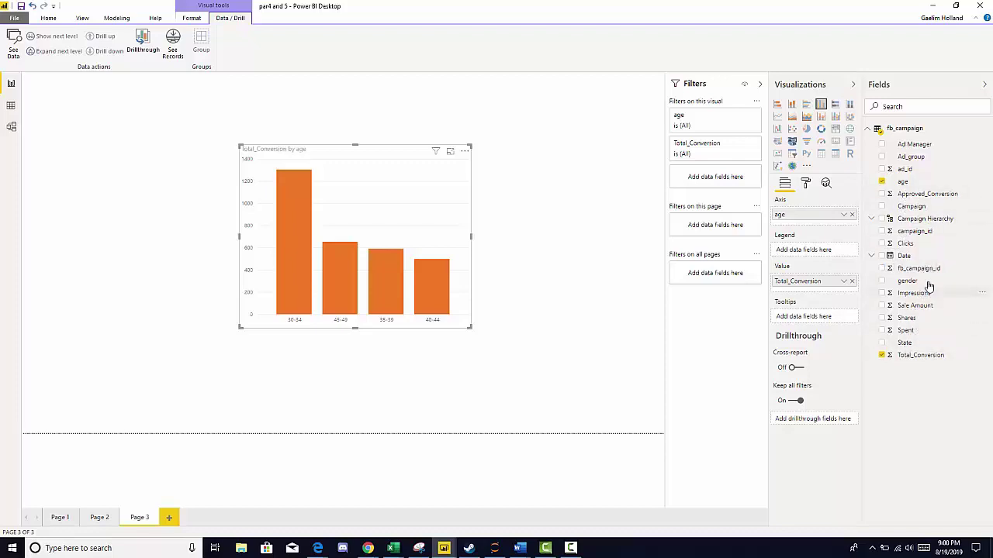
- Add gender as the legend of the widened Total_Conversion chart and turn on its data labels
left_click_drag(916, 282, 821, 251)
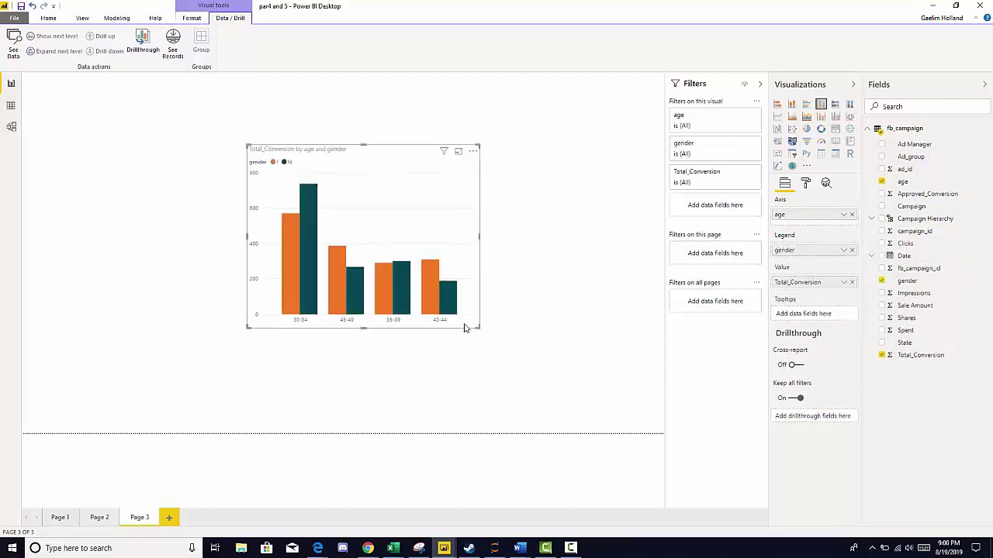
left_click_drag(477, 328, 529, 338)
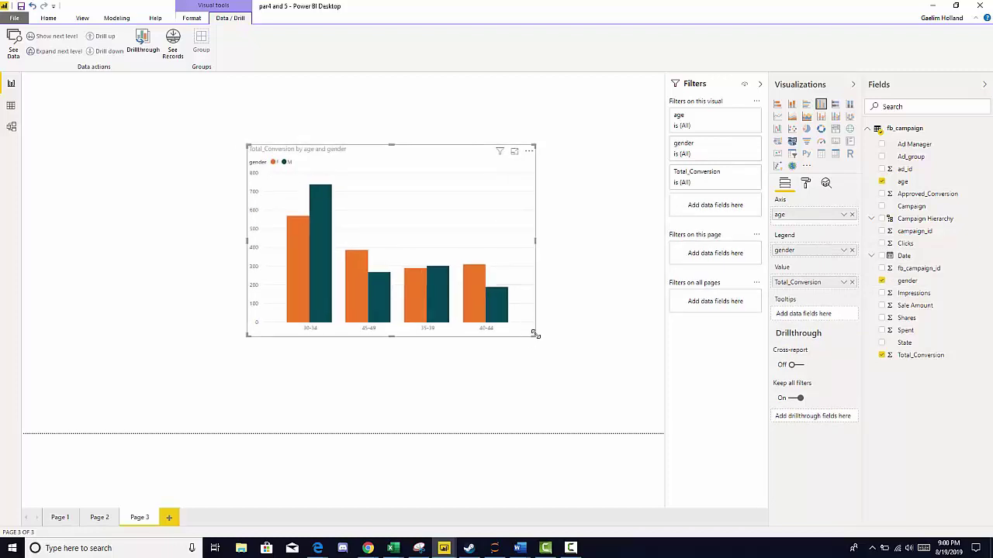
left_click(806, 183)
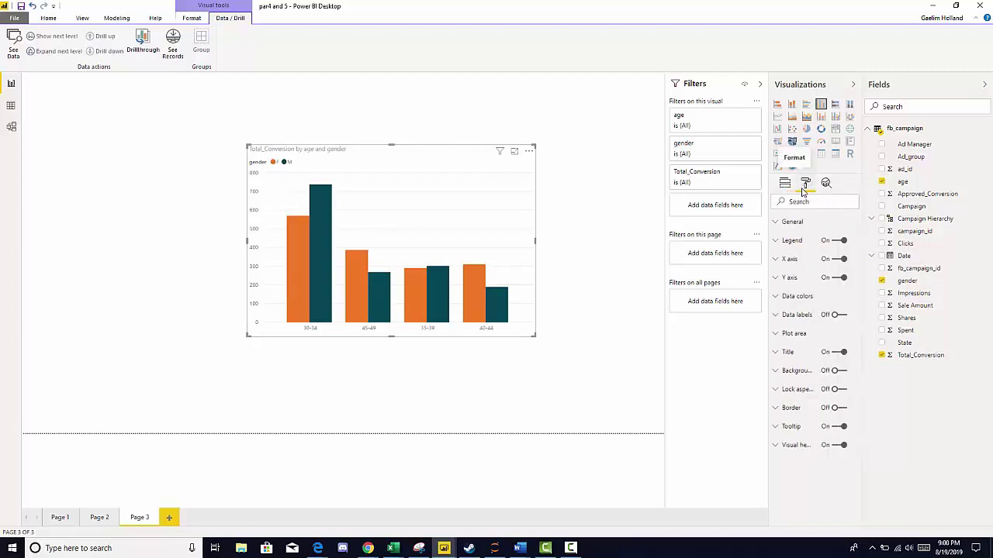
left_click(835, 318)
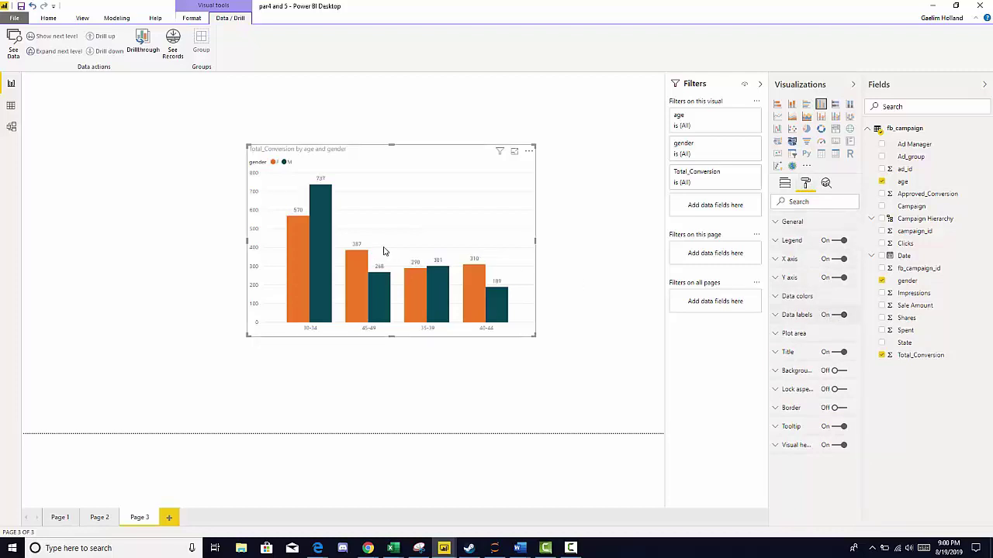
- Review the display units available for the data labels and keep Auto
left_click(778, 317)
scroll(809, 336, "down", 1)
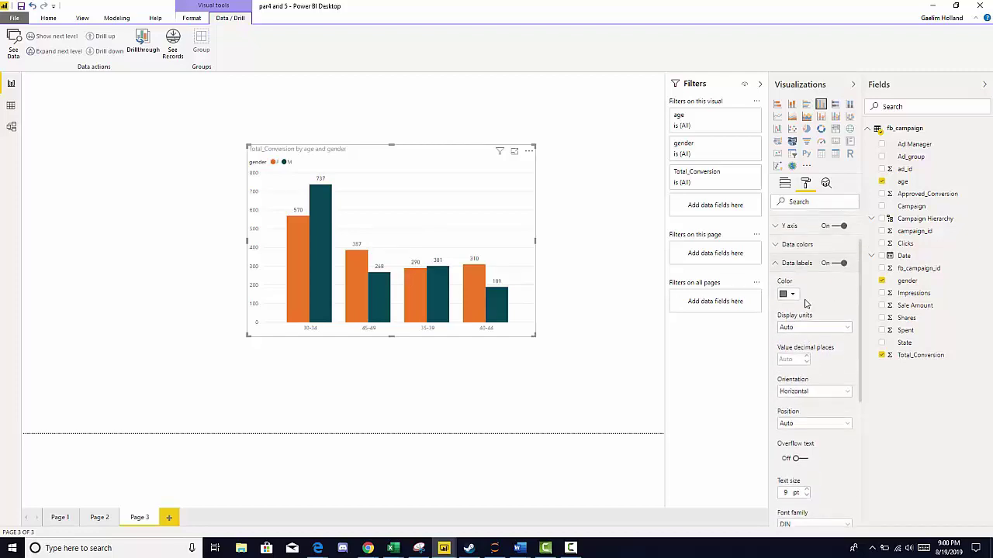
left_click(806, 332)
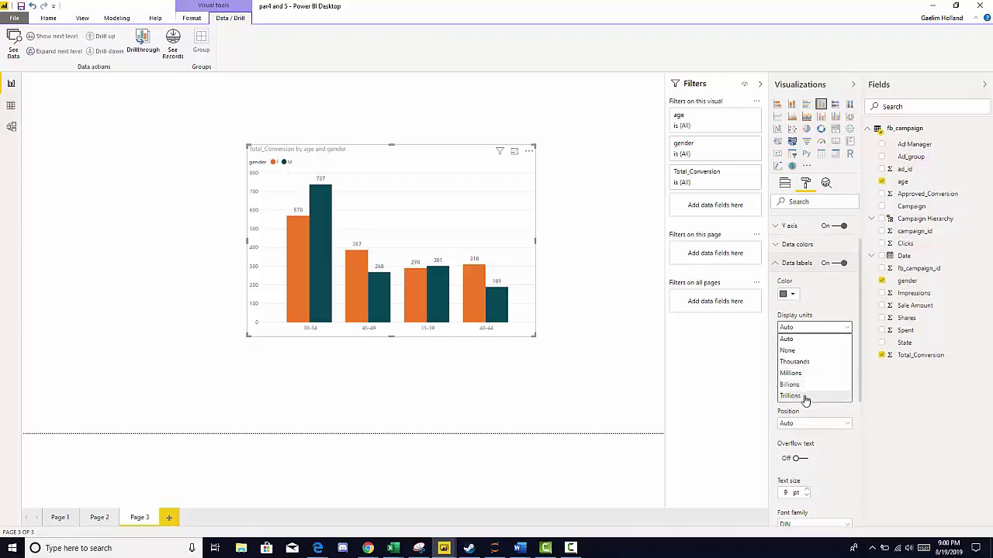
left_click(804, 344)
scroll(806, 334, "down", 1)
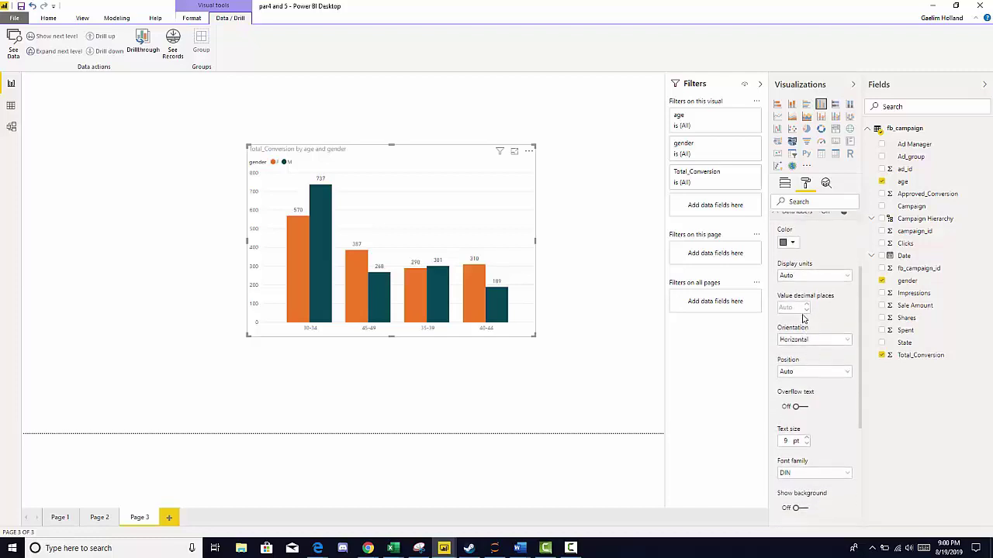
- Try the Vertical orientation for the data labels and restore Horizontal
left_click(835, 341)
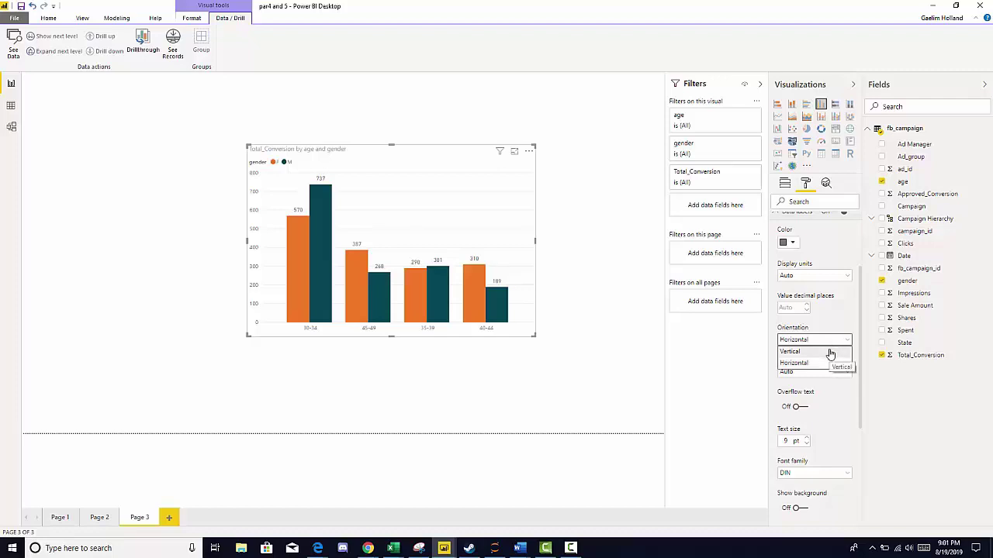
left_click(828, 352)
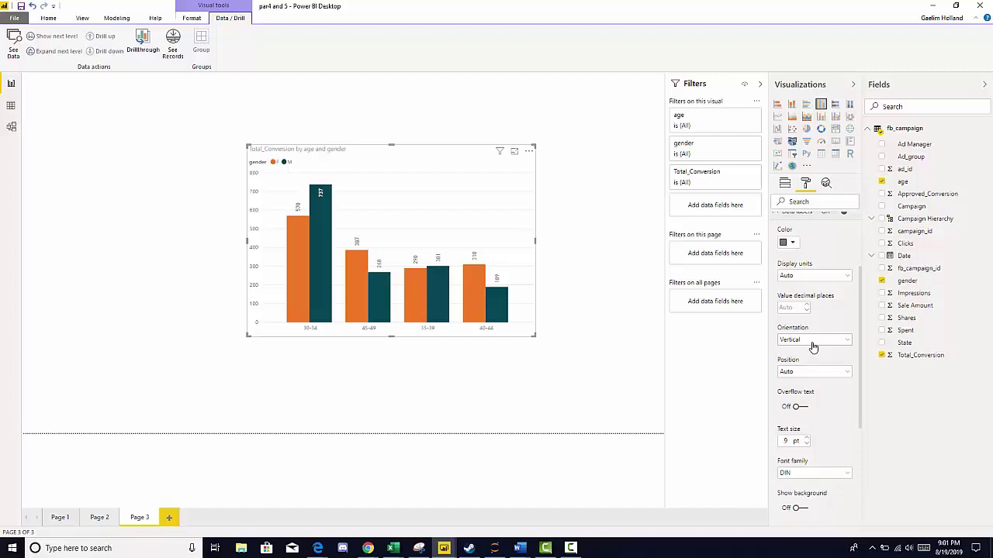
left_click(813, 346)
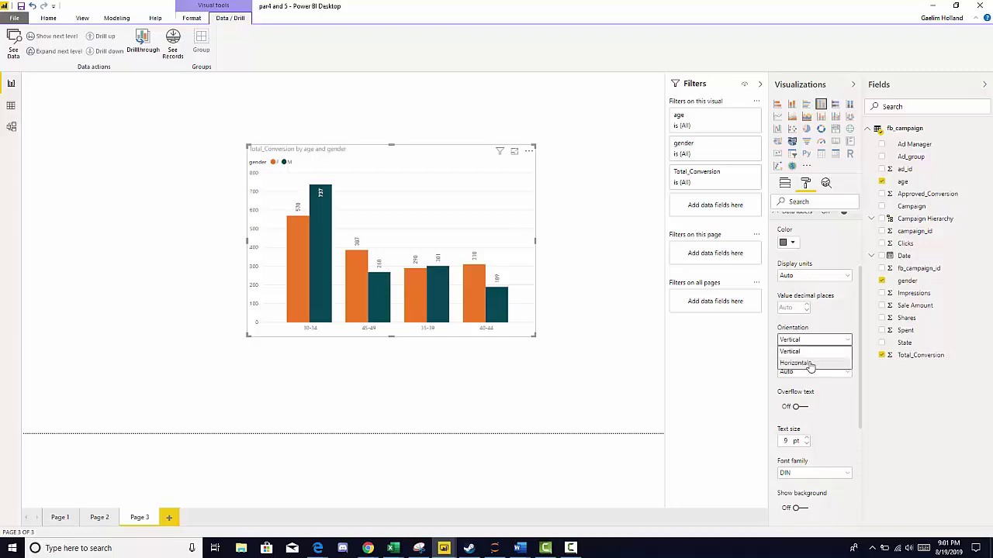
left_click(812, 362)
- Try the Inside Center position for the data labels and restore Auto
left_click(818, 375)
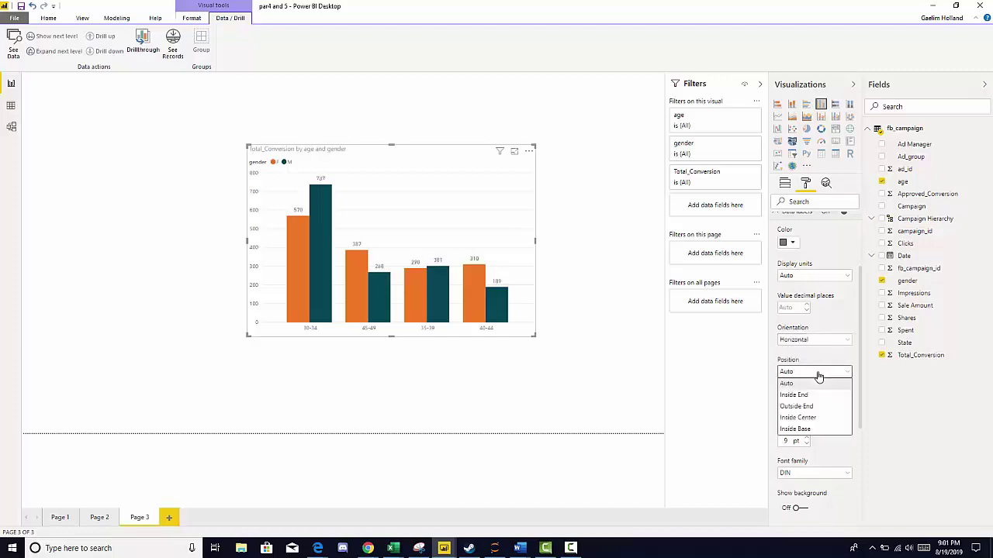
left_click(799, 418)
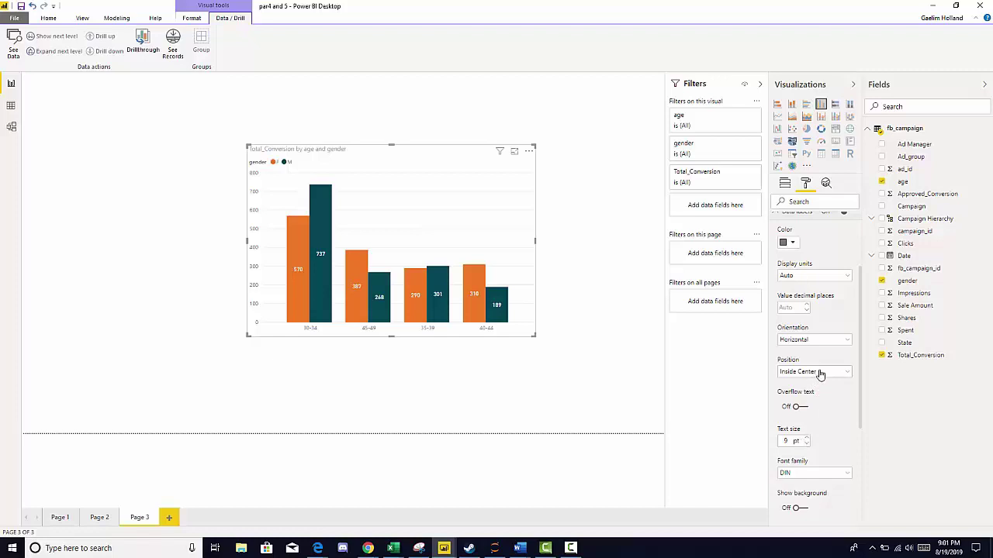
scroll(814, 384, "down", 1)
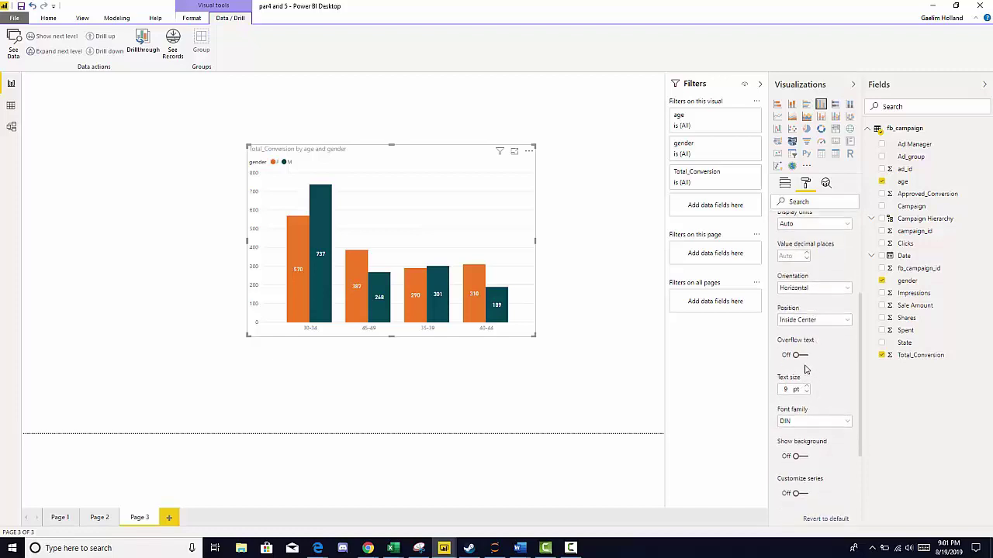
left_click(818, 321)
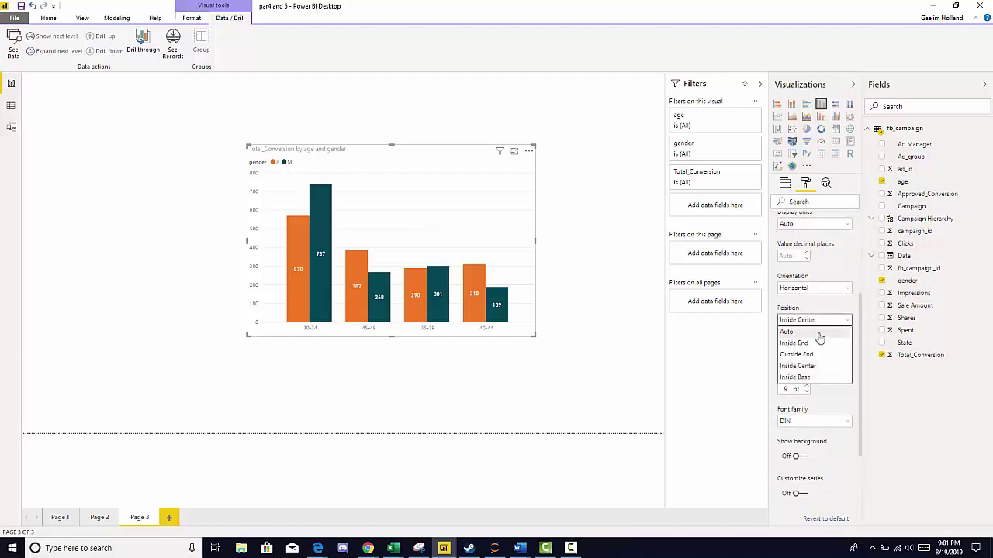
left_click(820, 335)
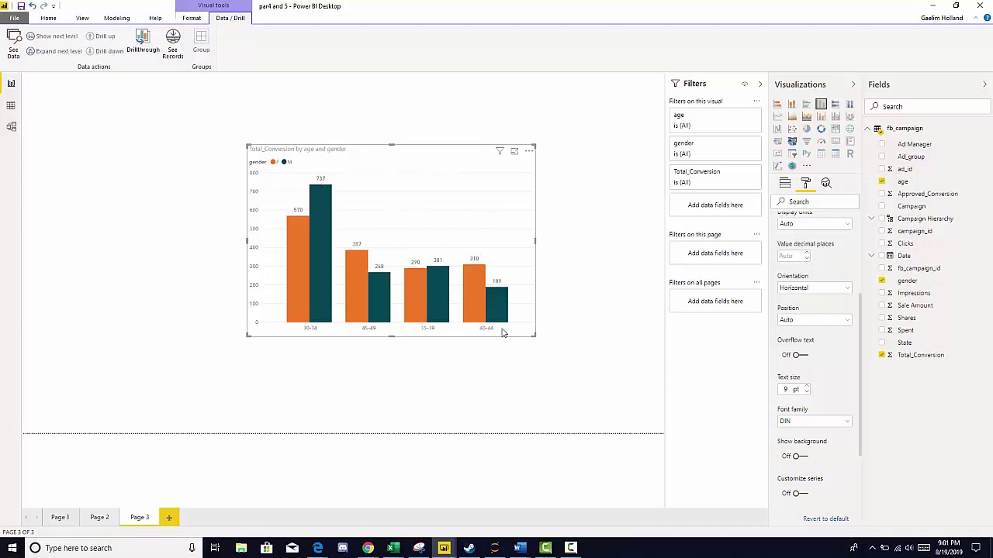
- Turn on overflow text for the data labels and reduce the chart's height from its upper edge
scroll(831, 405, "down", 2)
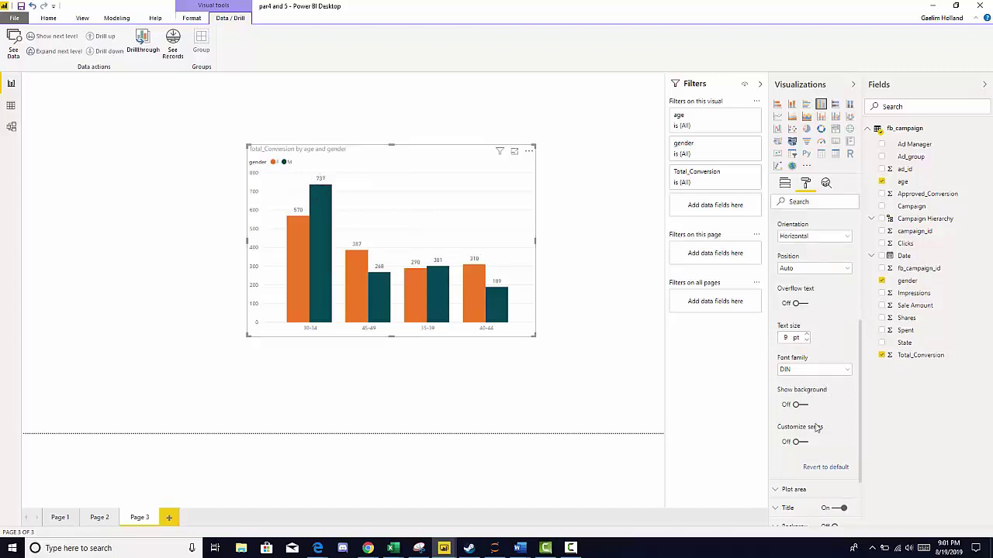
left_click(797, 305)
left_click_drag(391, 145, 393, 223)
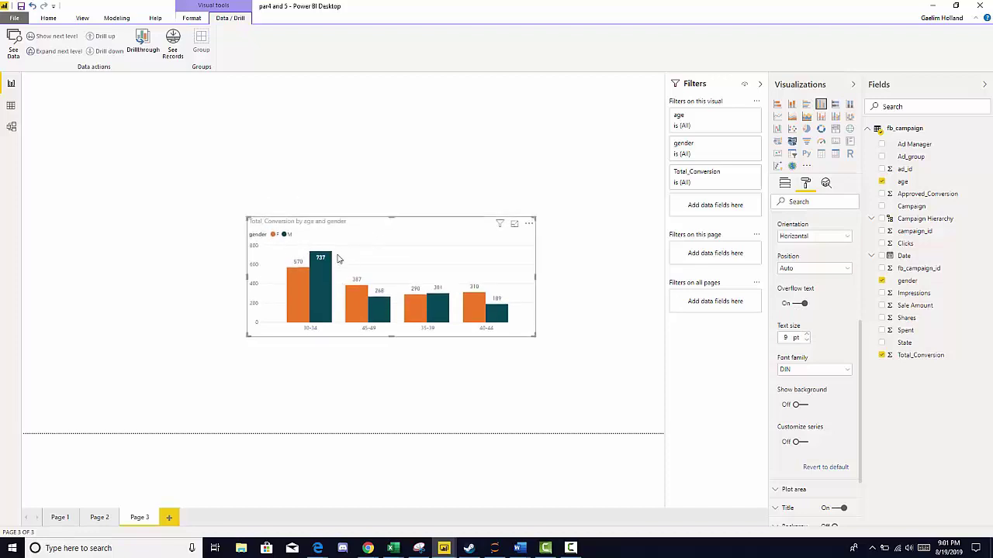
- Turn on Customize series for the data labels and review the label settings of the F series
scroll(815, 376, "down", 2)
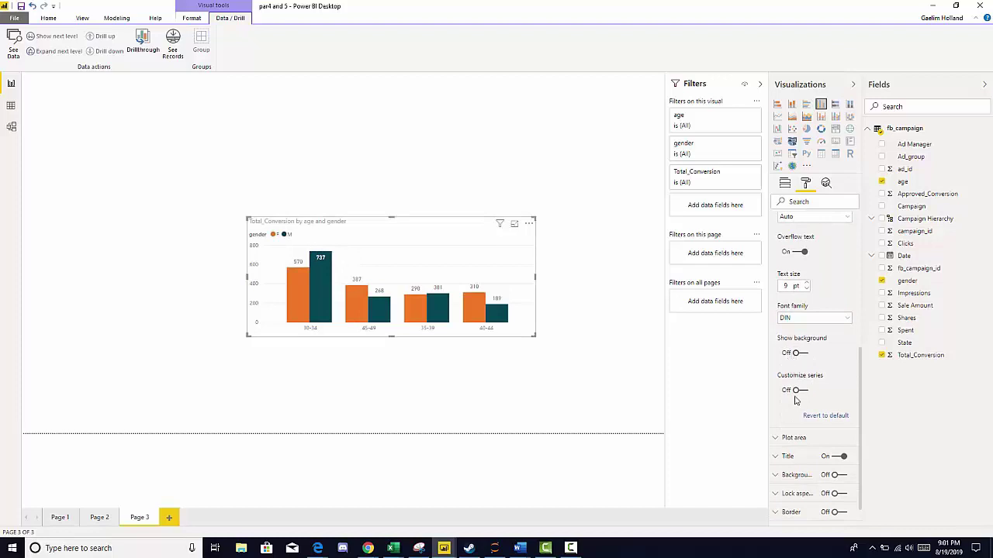
scroll(796, 377, "down", 1)
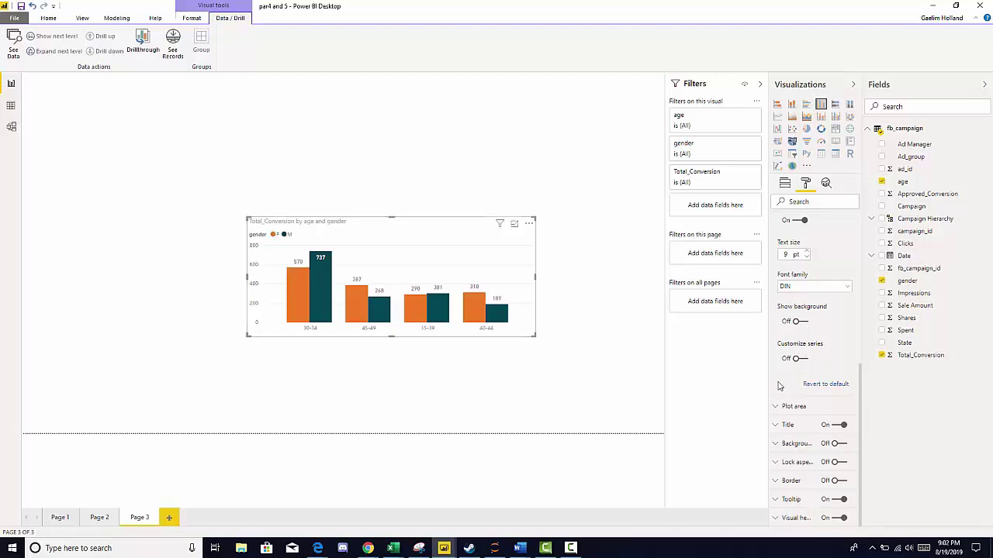
left_click(798, 359)
scroll(799, 353, "down", 1)
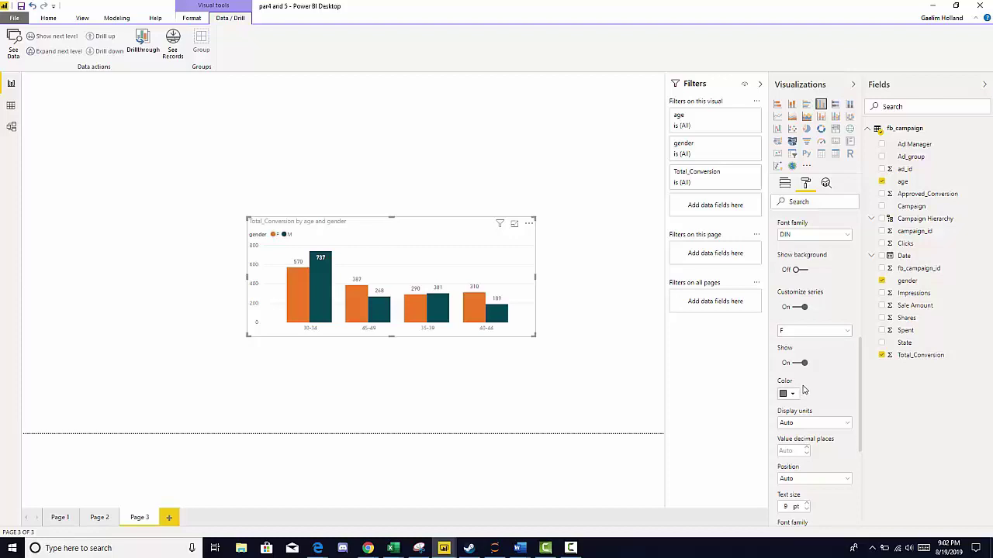
scroll(825, 386, "down", 3)
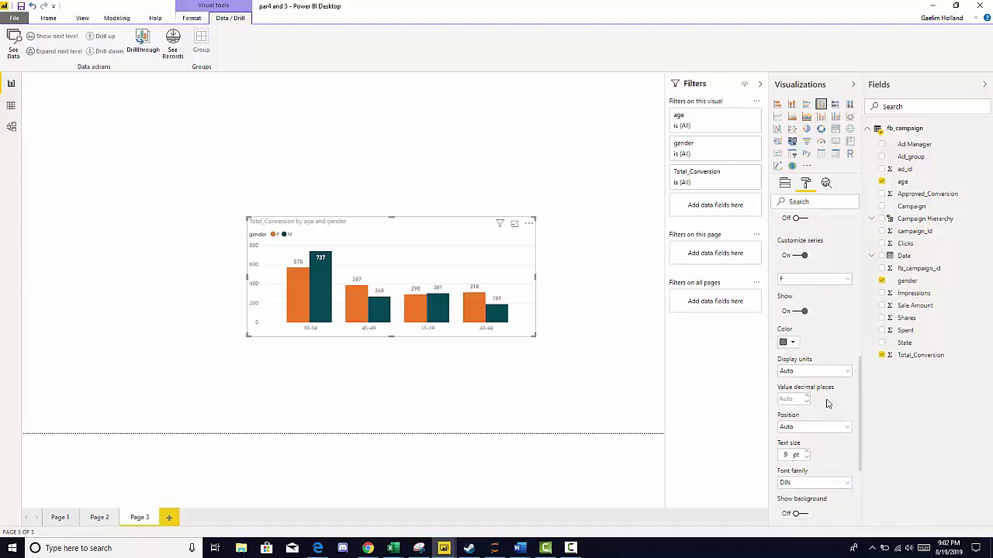
scroll(827, 441, "down", 3)
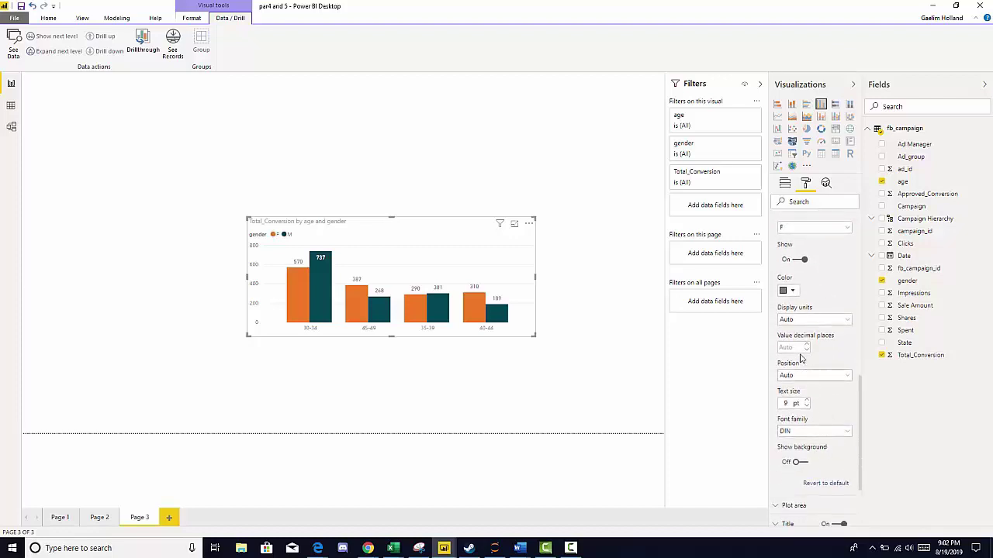
scroll(840, 446, "up", 5)
scroll(834, 403, "up", 1)
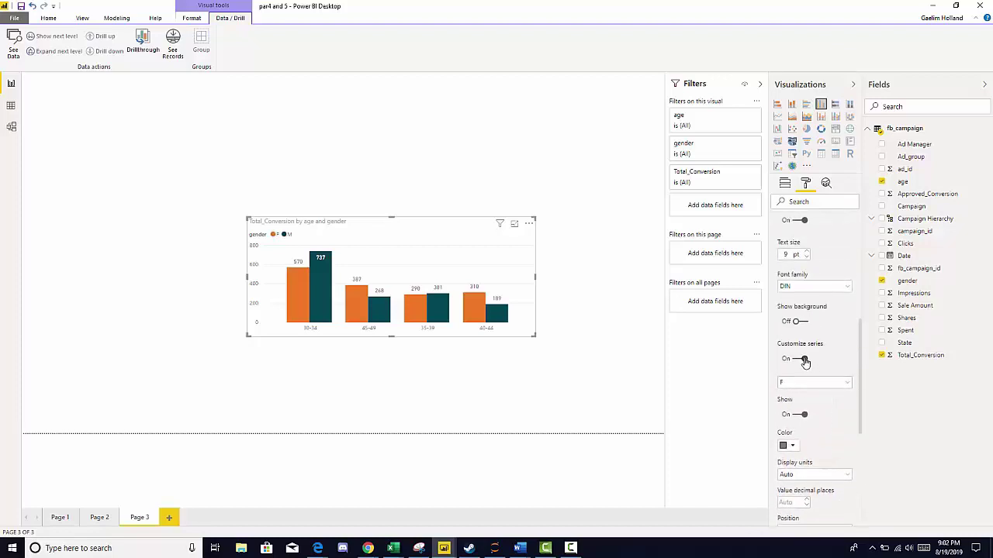
- Turn off Customize series for the data labels and extend the chart's height from its upper edge
left_click(804, 360)
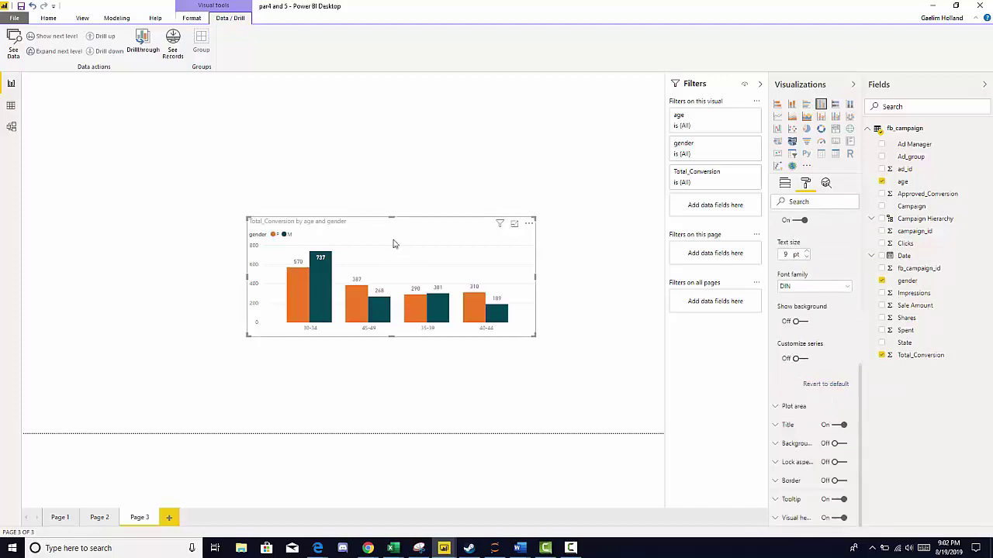
left_click_drag(390, 216, 388, 160)
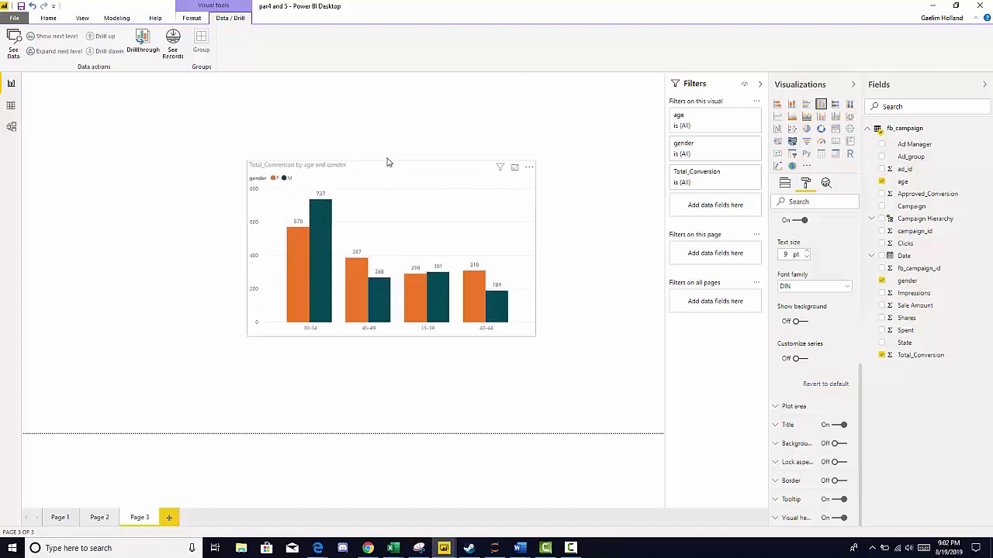
left_click(551, 249)
left_click(512, 217)
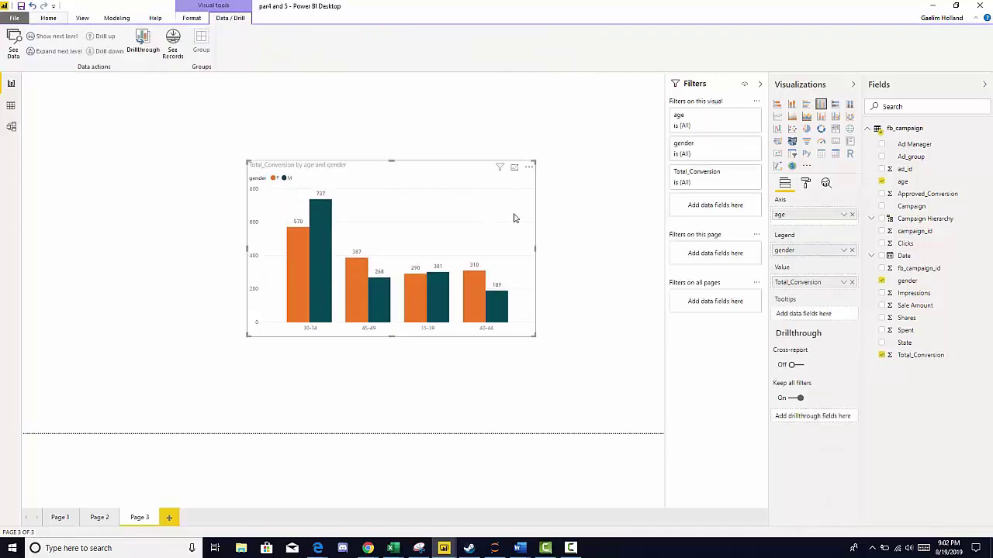
- Turn off the chart's Y axis and review the plot area options
left_click(804, 184)
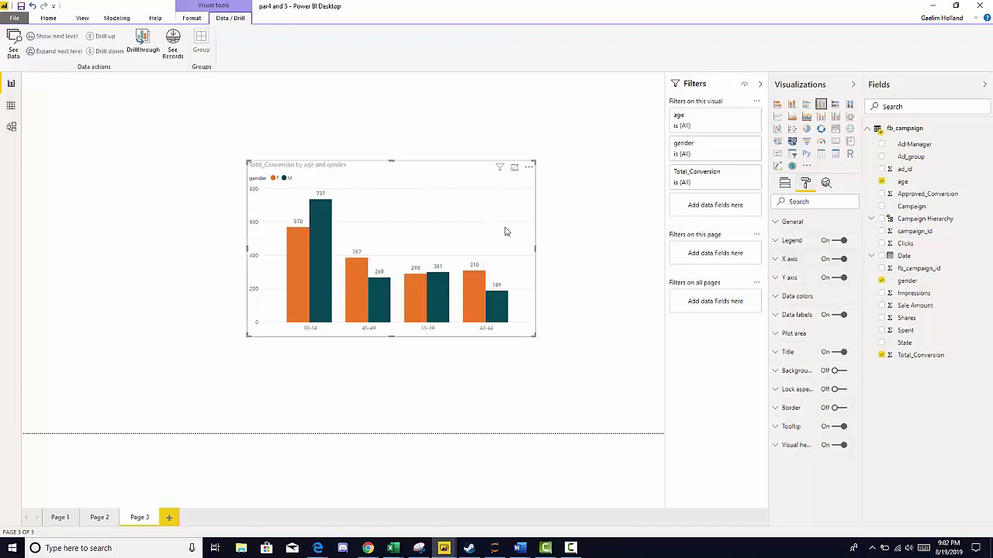
left_click_drag(505, 228, 487, 229)
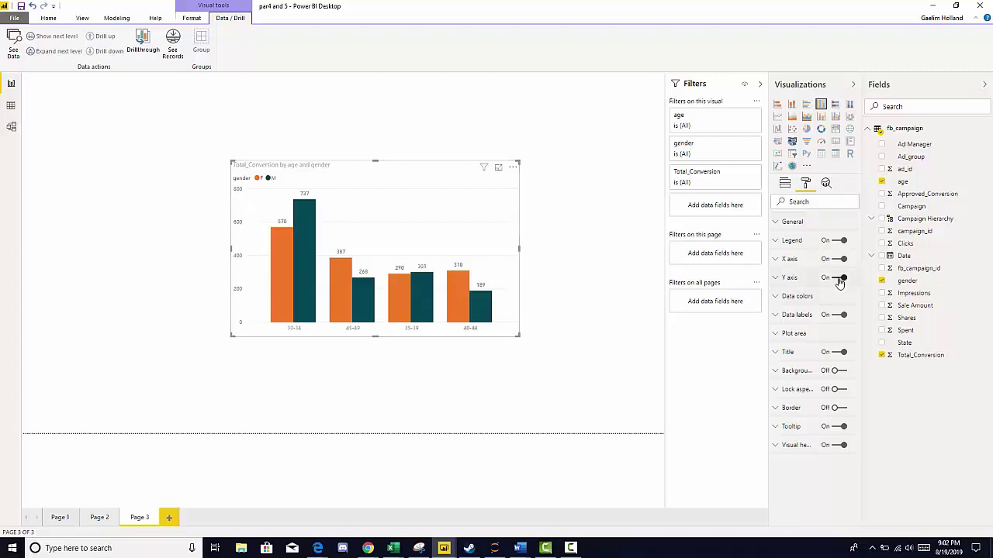
left_click(837, 279)
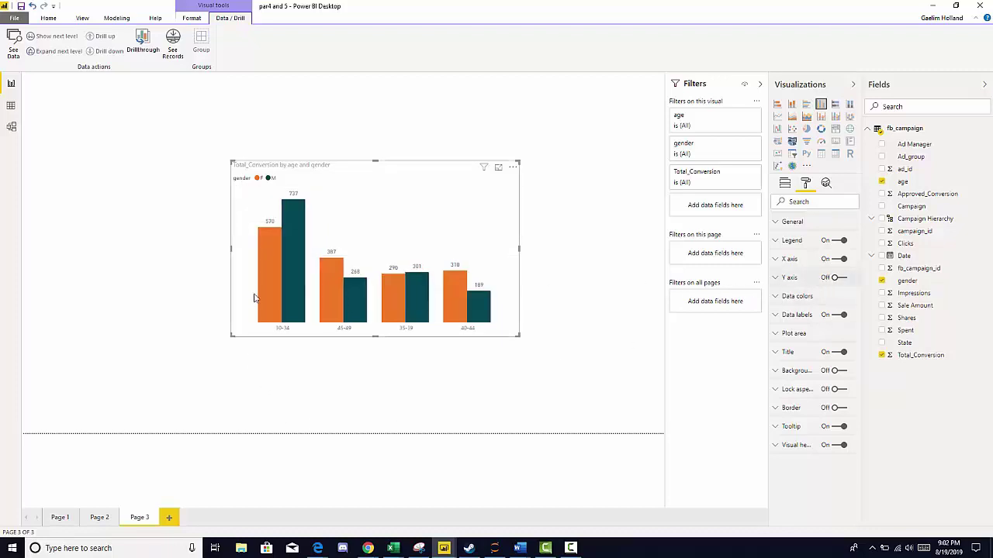
left_click(779, 335)
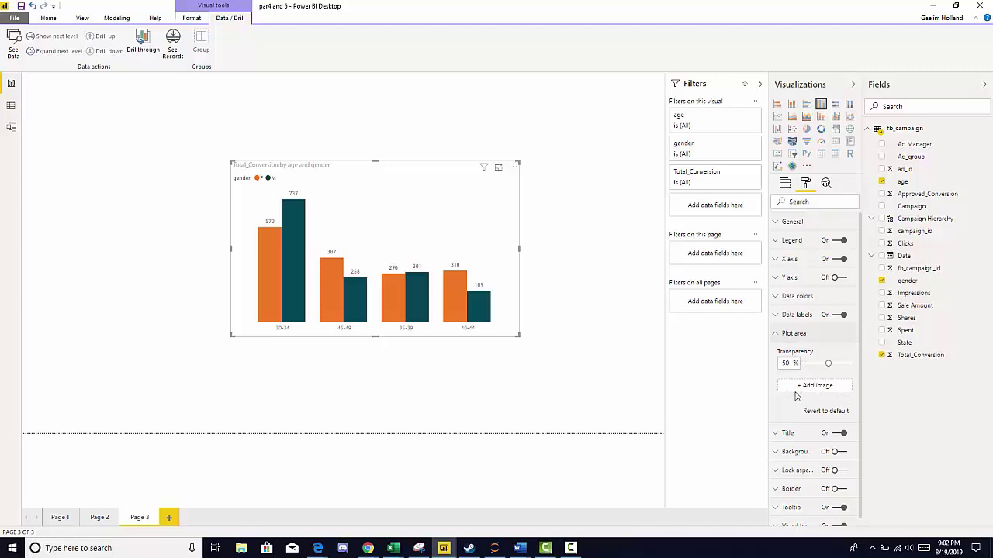
left_click(776, 333)
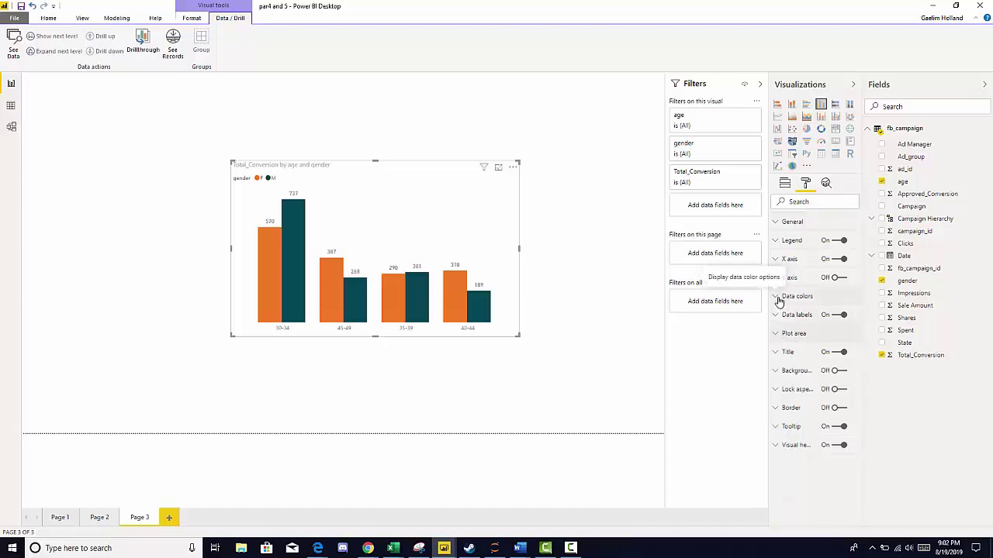
- Change the F series data color to gray and shift the chart slightly right and down on the page
left_click(779, 297)
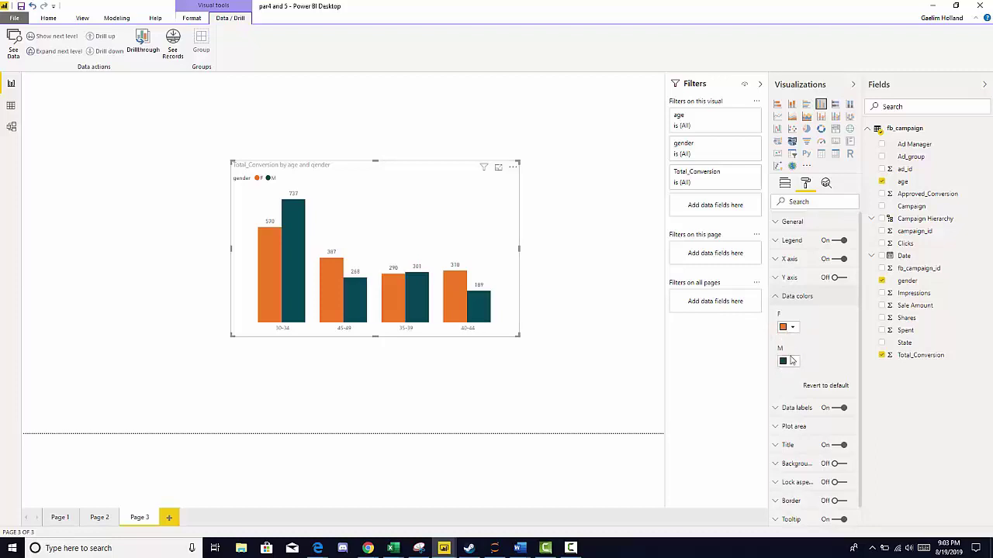
left_click(791, 329)
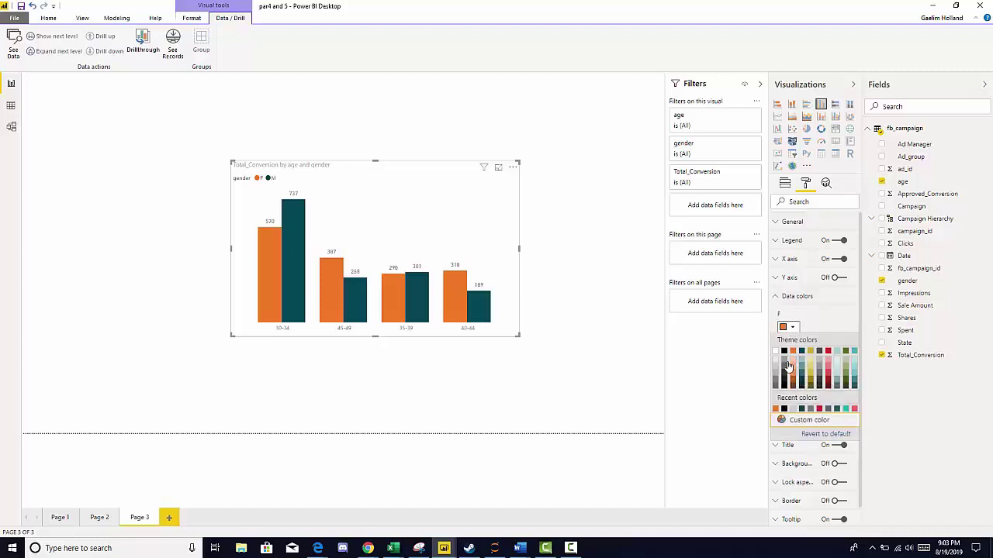
left_click(784, 362)
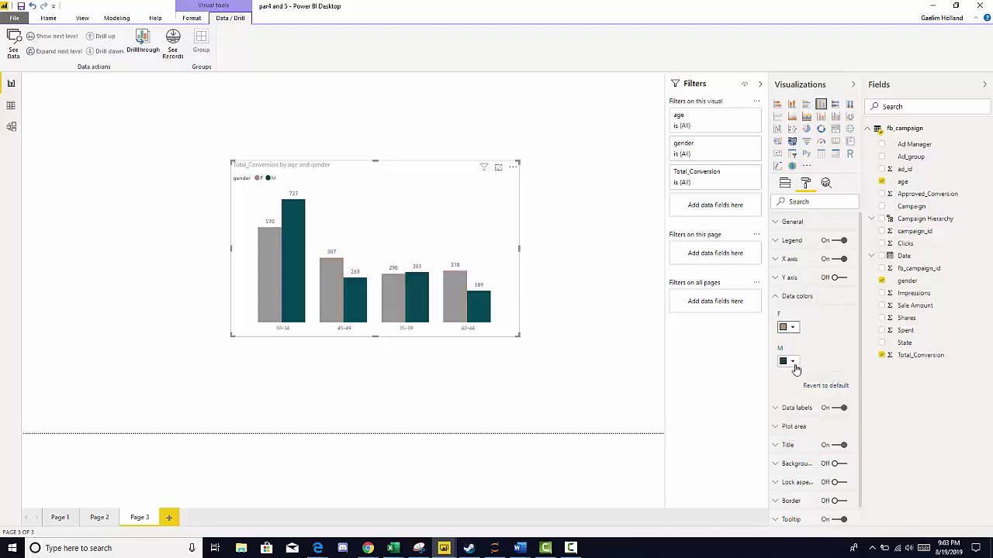
left_click(780, 305)
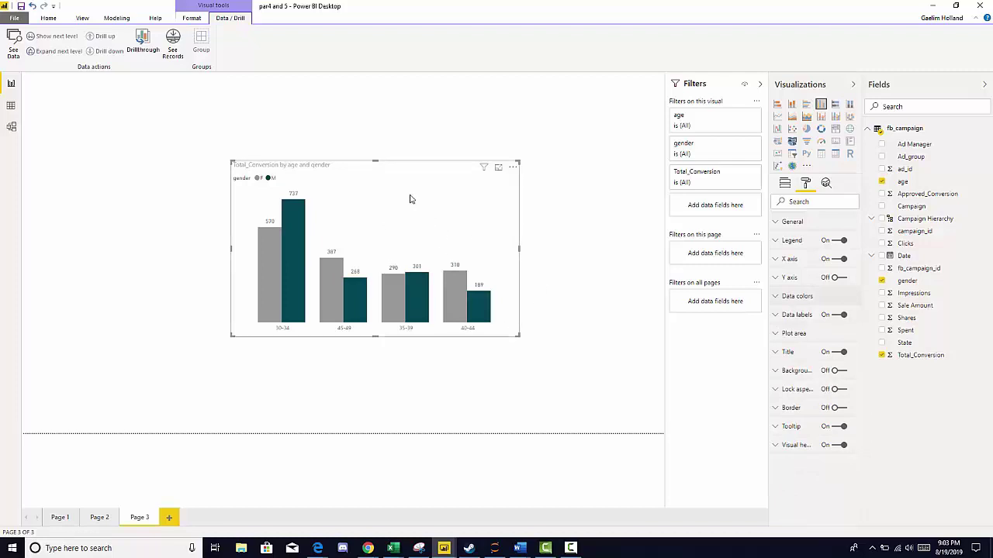
left_click_drag(345, 206, 385, 214)
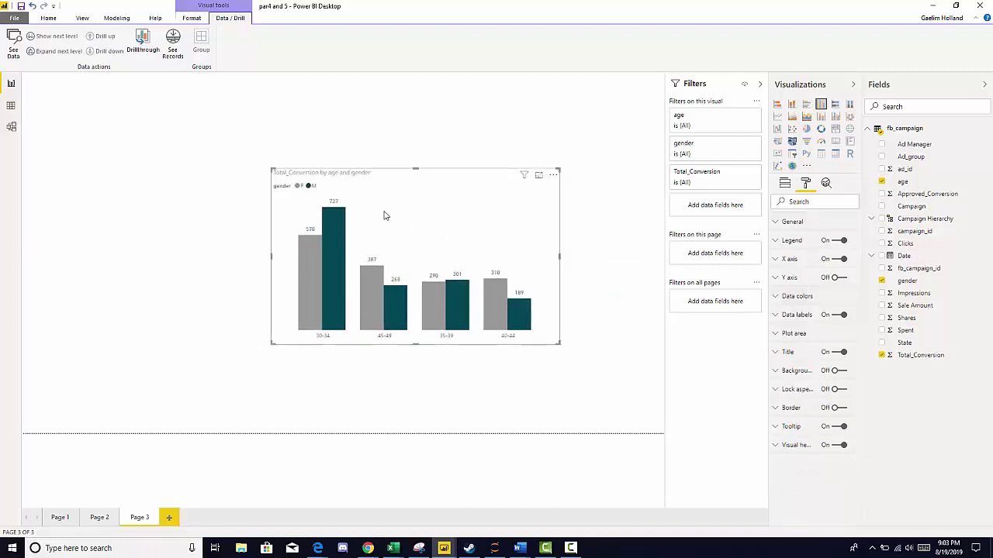
- Try the Colorblind safe and Classroom themes on the report
left_click(48, 18)
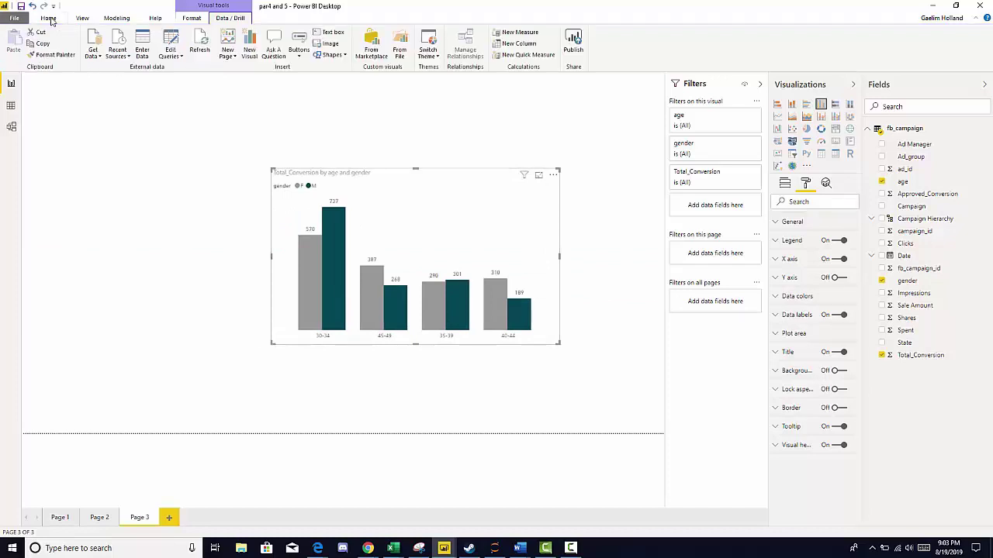
left_click(438, 59)
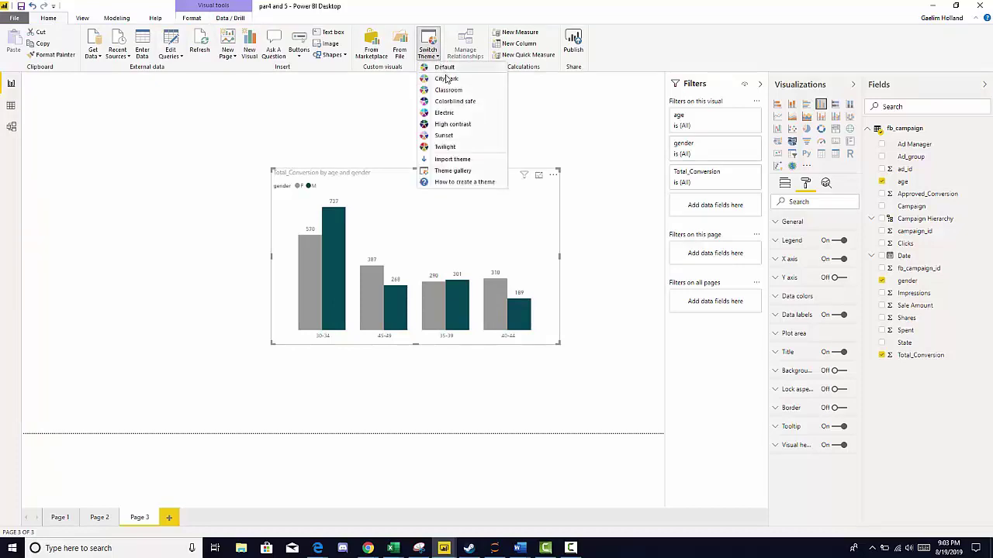
left_click(454, 100)
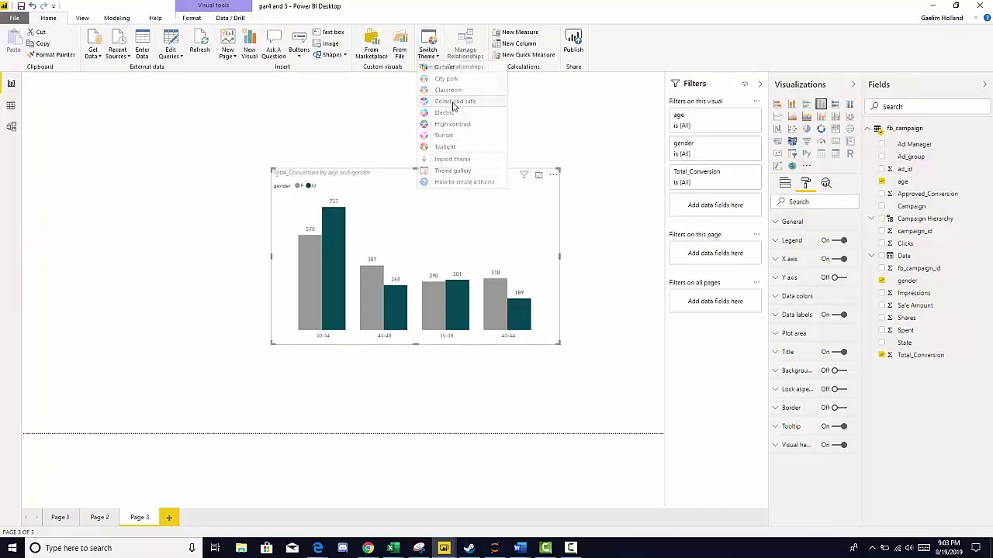
left_click(434, 59)
left_click(456, 90)
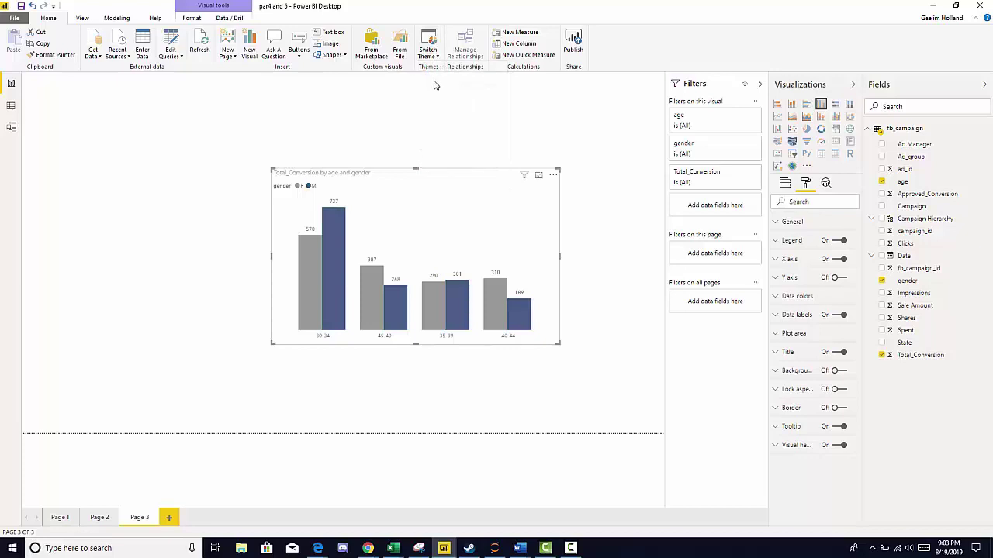
- Try several more built-in report themes and compare the colors they give the M bars
left_click(436, 61)
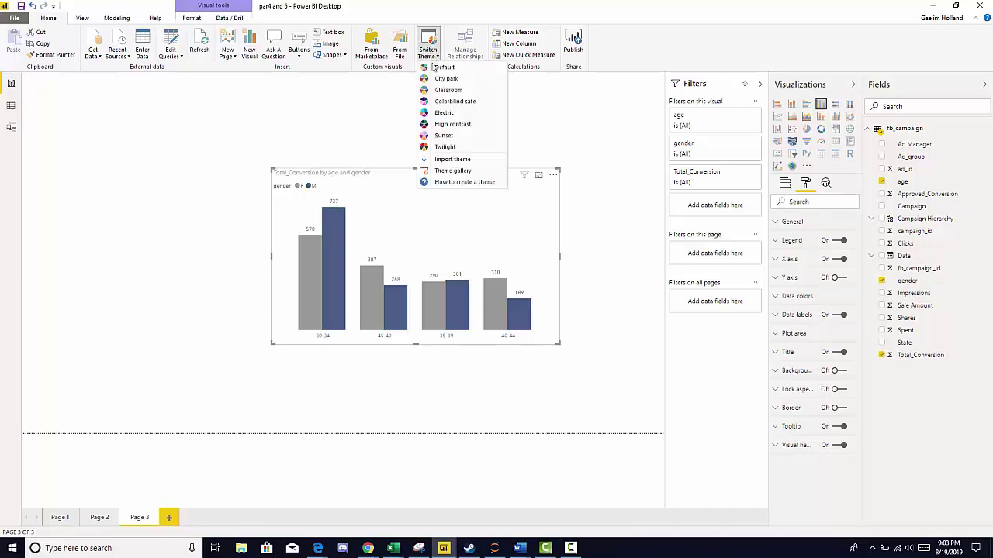
left_click(442, 135)
left_click(432, 59)
left_click(450, 87)
left_click(438, 60)
left_click(442, 135)
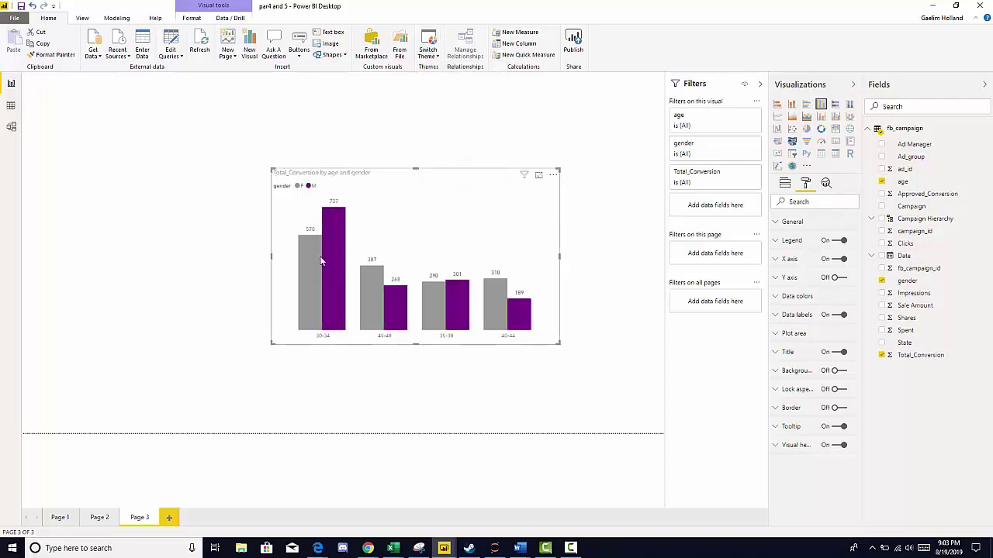
mouse_move(318, 266)
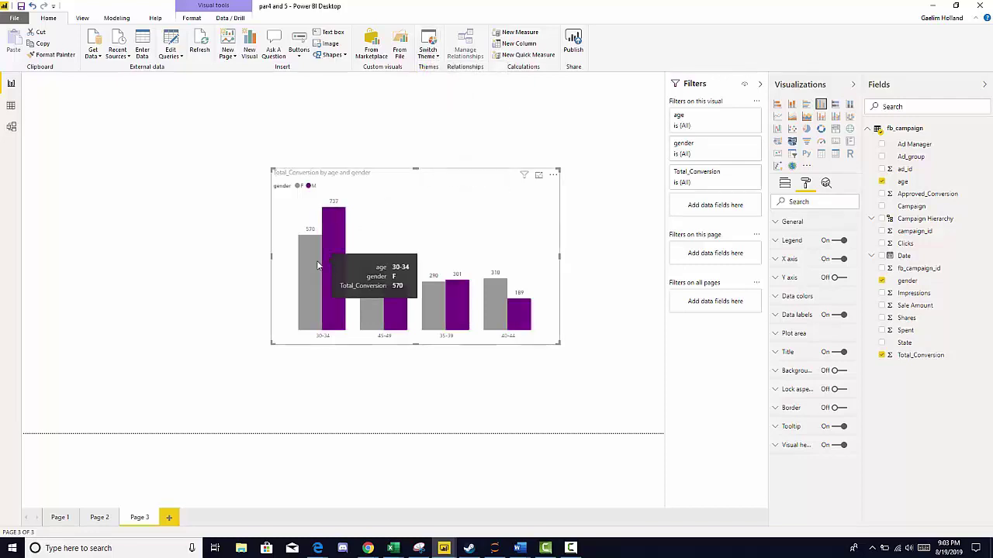
- Switch the report theme to High contrast
left_click(429, 54)
left_click(440, 67)
left_click(428, 50)
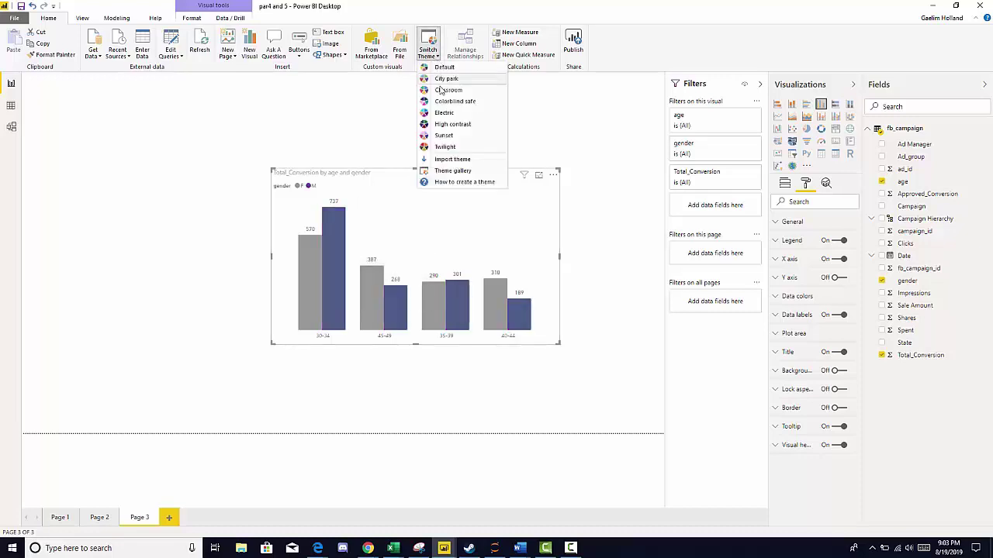
left_click(446, 126)
- Move the chart to the upper-left area of the page and make it smaller from its lower-right corner
left_click_drag(400, 172, 223, 109)
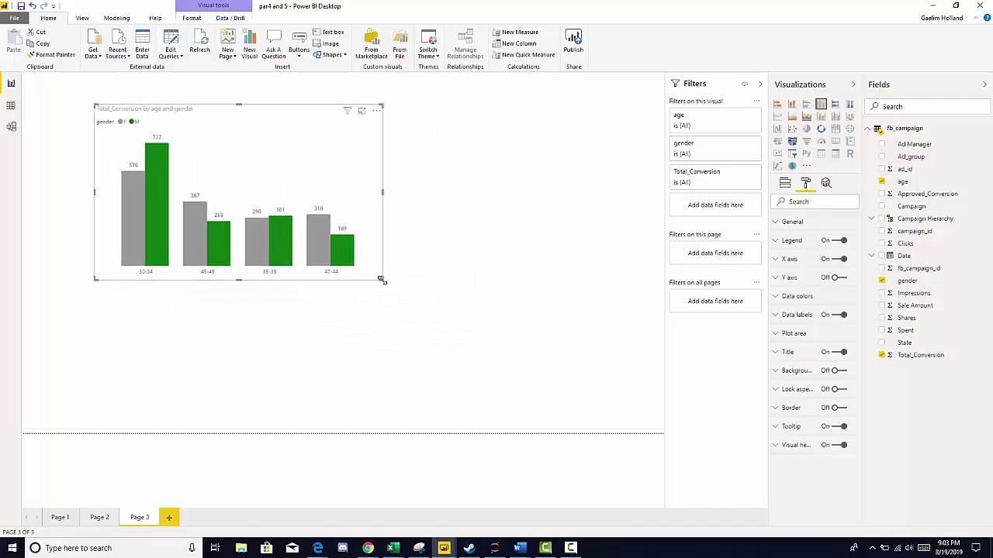
left_click_drag(380, 281, 346, 264)
left_click(391, 251)
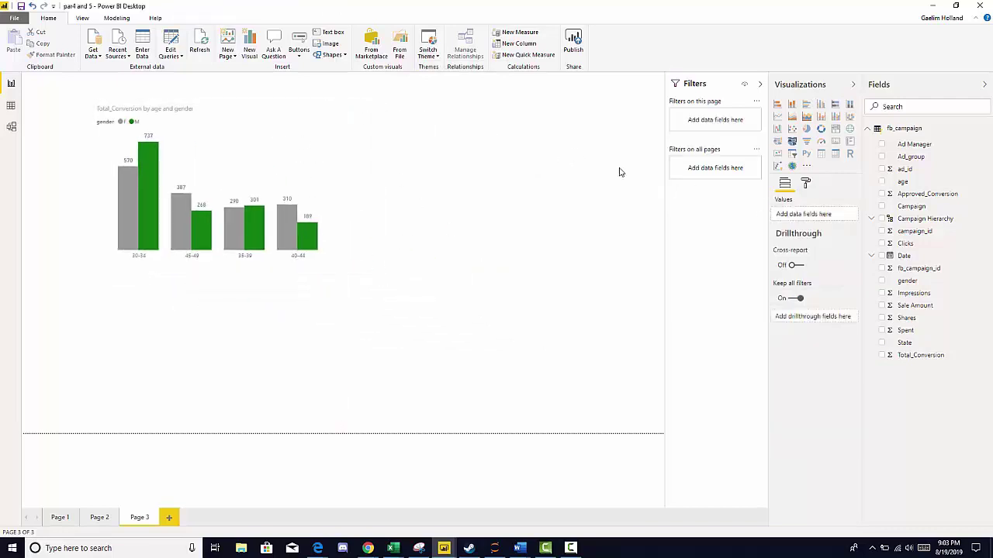
left_click(293, 163)
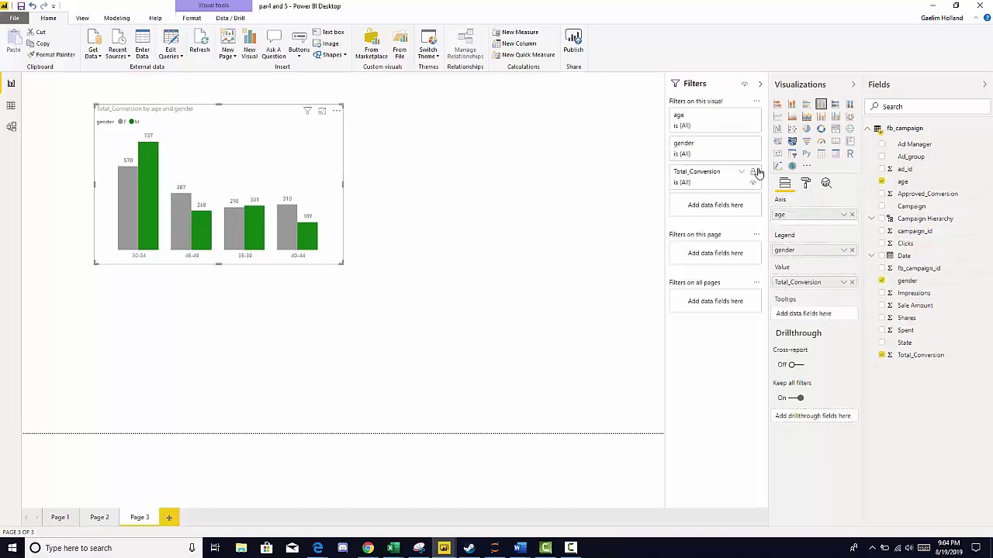
- Build a second clustered column chart of Total_Conversion by age with gender as legend, placed to the right of the first chart
left_click(613, 251)
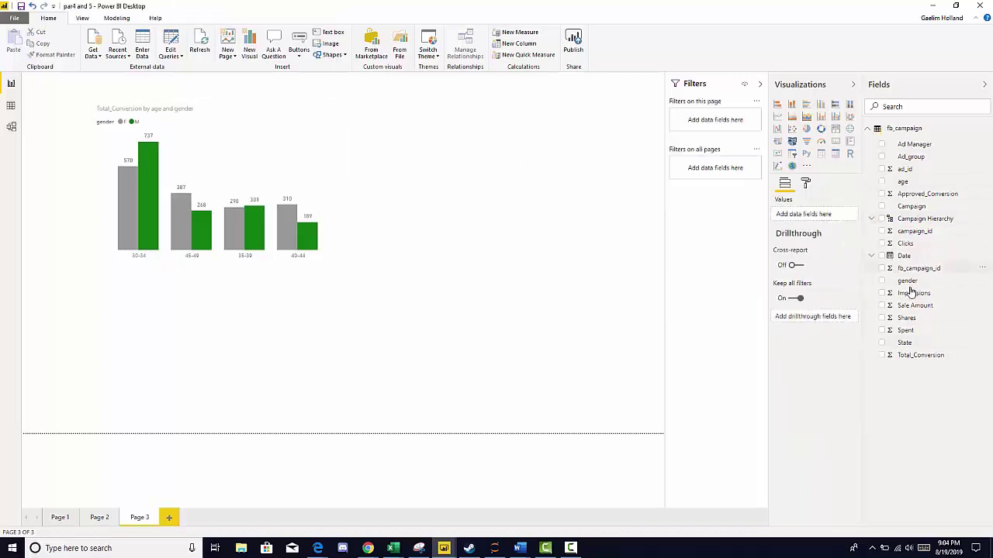
left_click(881, 183)
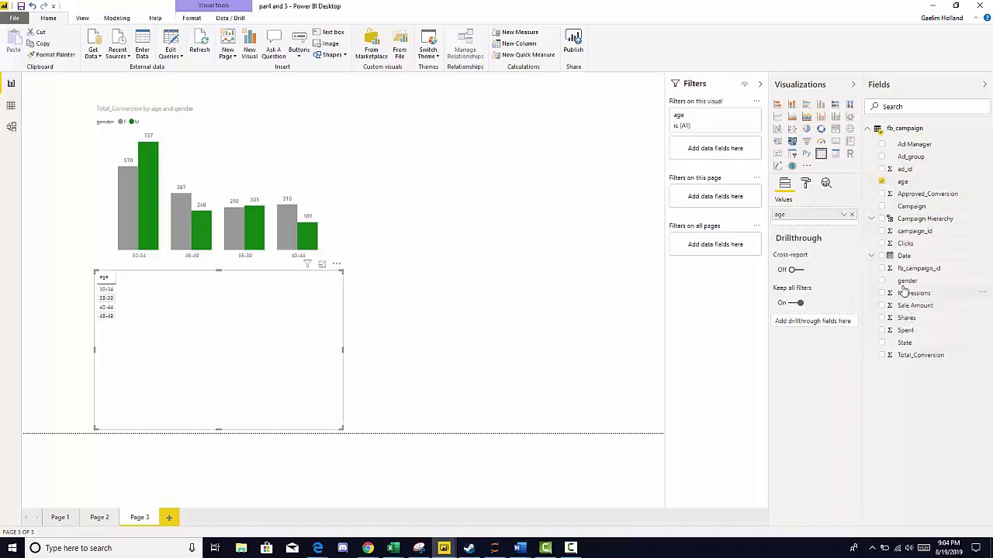
left_click(881, 356)
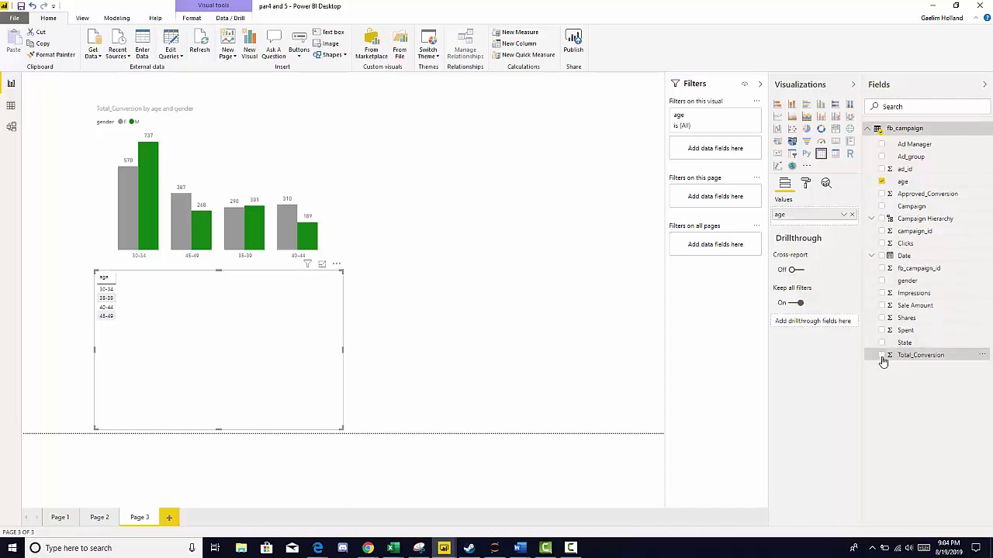
left_click_drag(281, 315, 532, 173)
left_click(820, 104)
left_click_drag(909, 281, 806, 249)
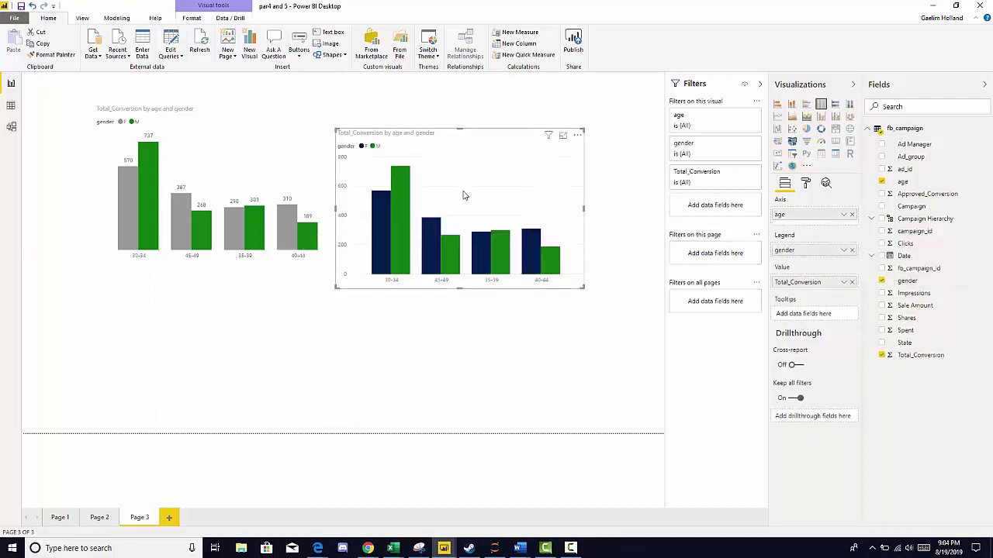
- Try the Classroom, Sunset and Twilight themes to compare how the two charts are recolored
left_click(428, 50)
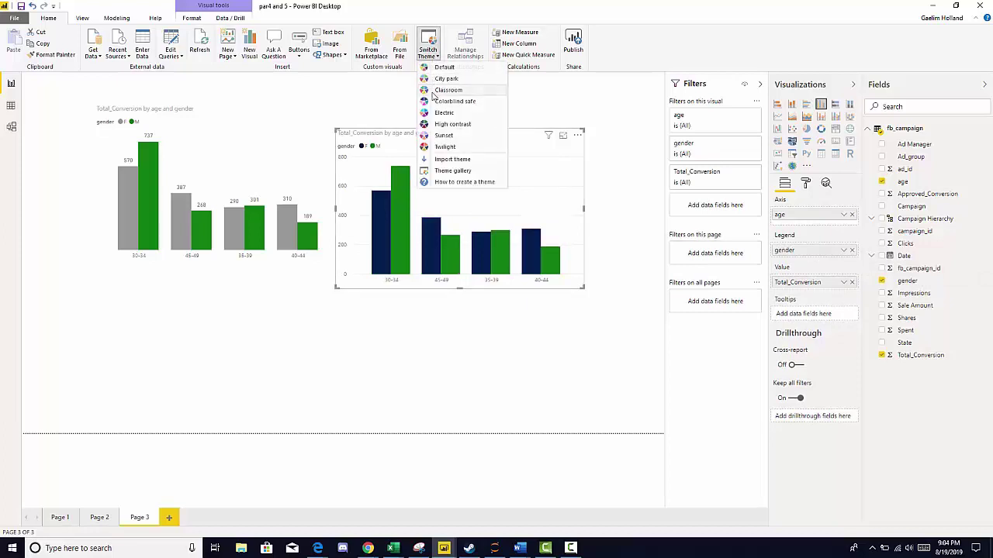
left_click(447, 90)
left_click(434, 65)
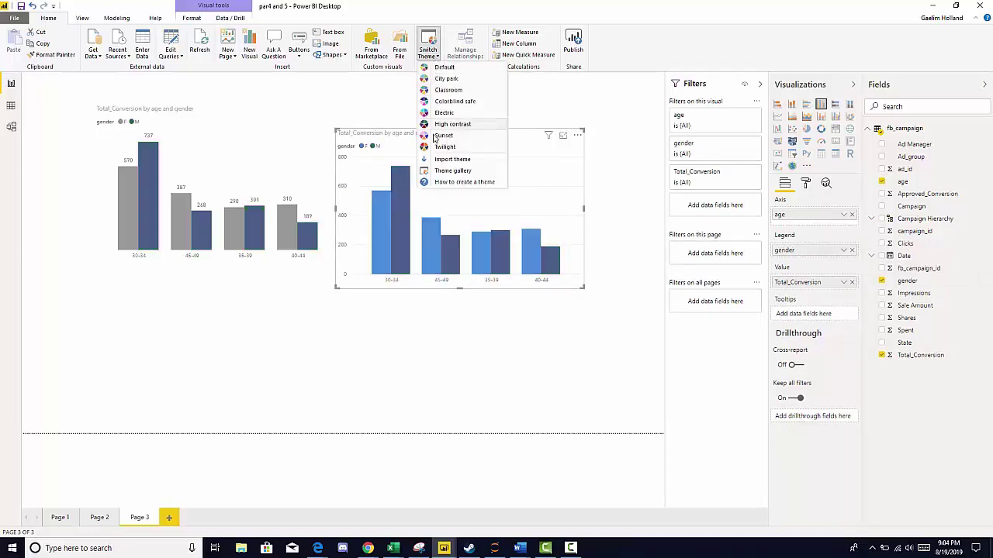
left_click(450, 137)
left_click(428, 50)
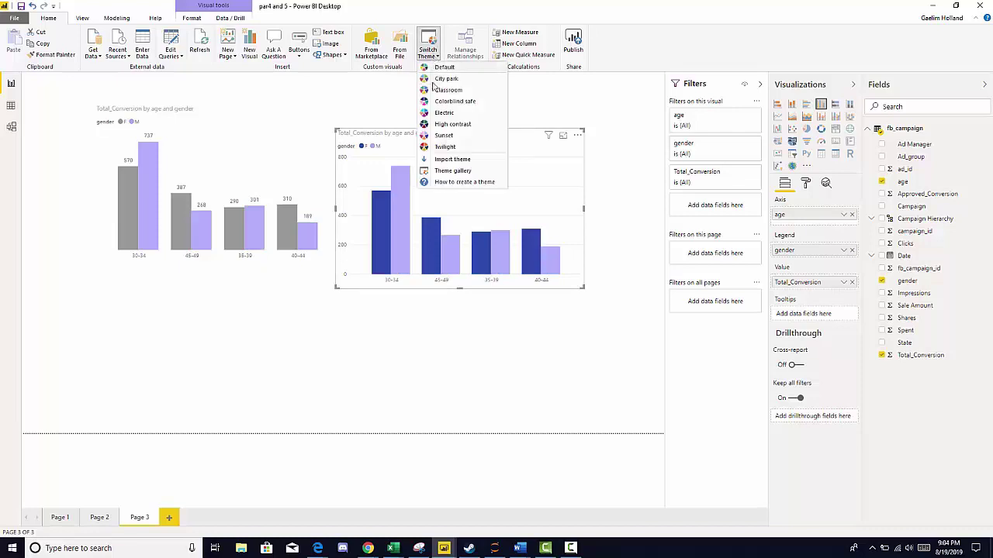
left_click(440, 133)
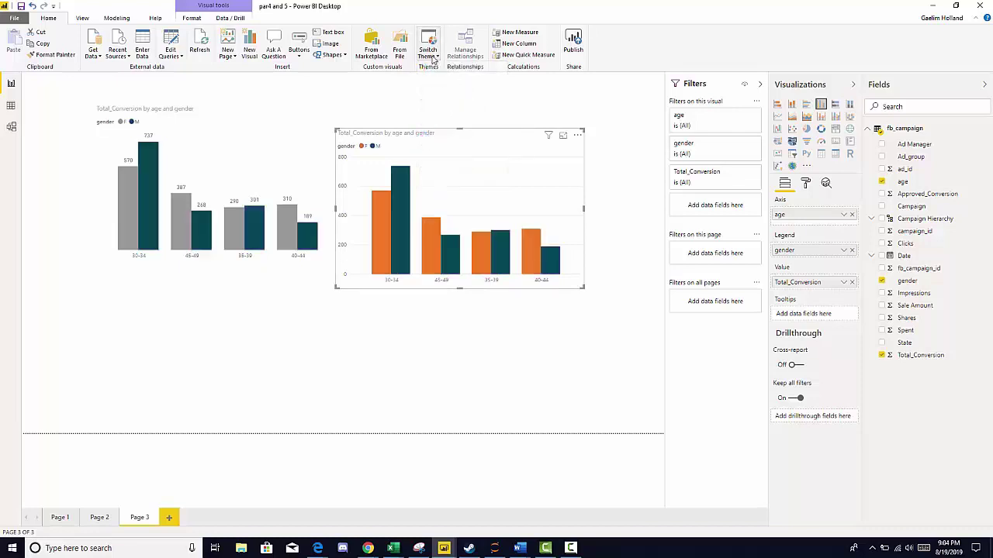
- Apply the Classroom theme to the report and move the second chart slightly up and right beside the first
left_click(428, 50)
left_click(446, 90)
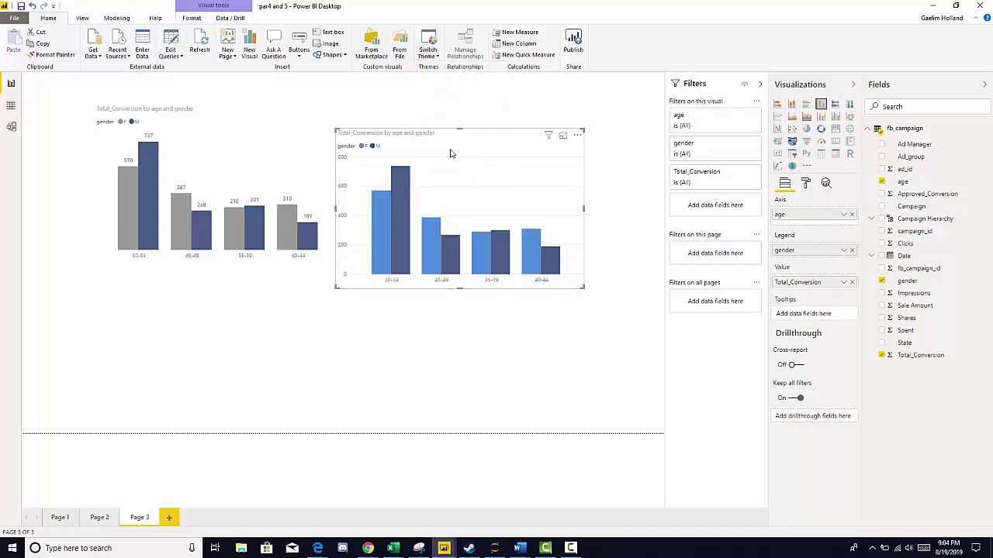
left_click_drag(366, 208, 395, 172)
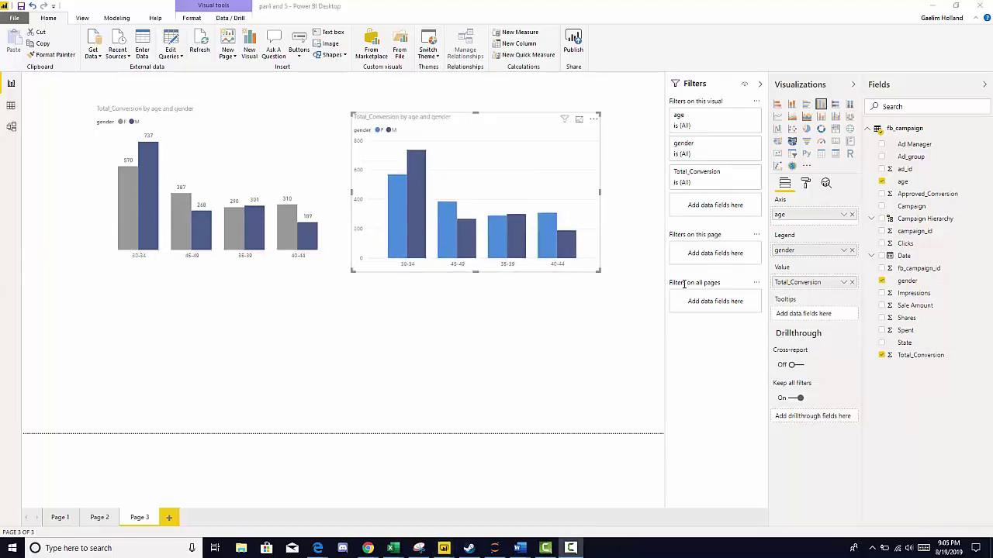
left_click(264, 162)
left_click(511, 137)
left_click(306, 152)
left_click(466, 124)
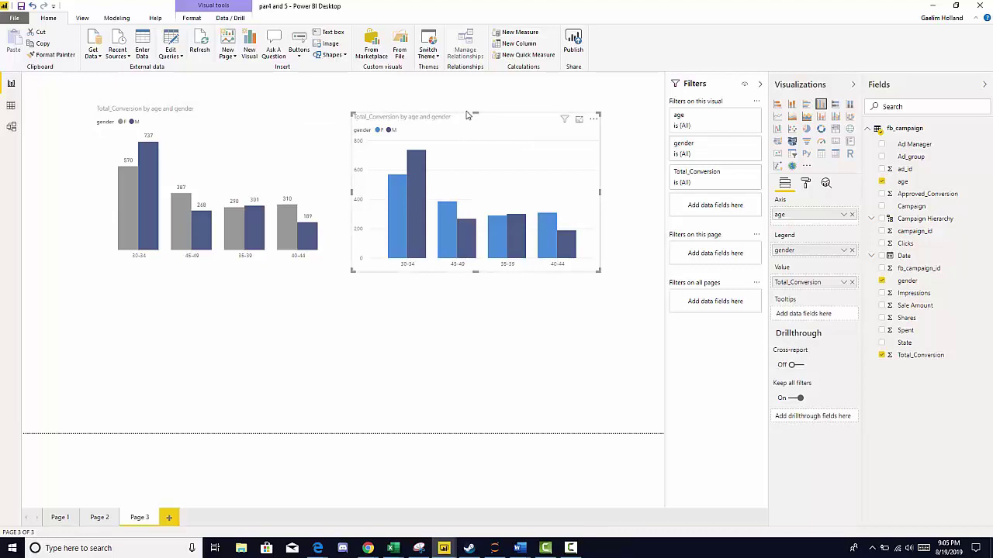
- Delete the second chart, then shift the remaining chart toward the page centre and enlarge it from its lower-right corner
key("Delete")
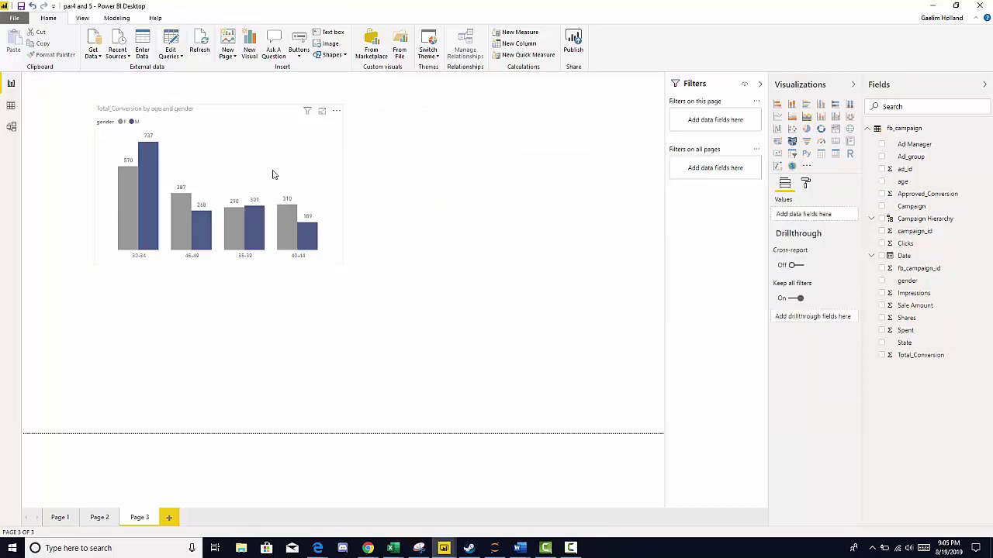
left_click_drag(261, 166, 300, 198)
left_click_drag(382, 296, 512, 344)
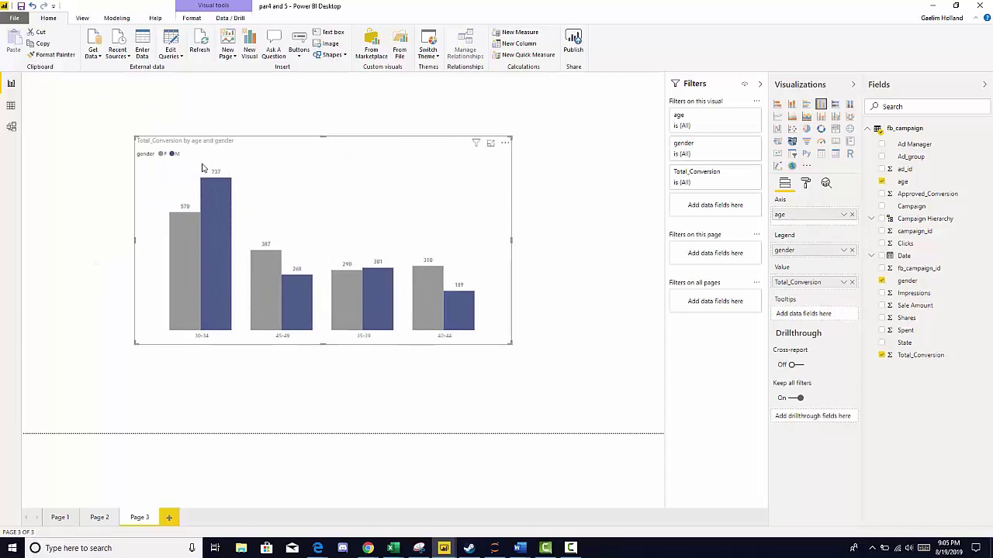
- Set the legend position of the Total_Conversion chart to Top Center
left_click(804, 184)
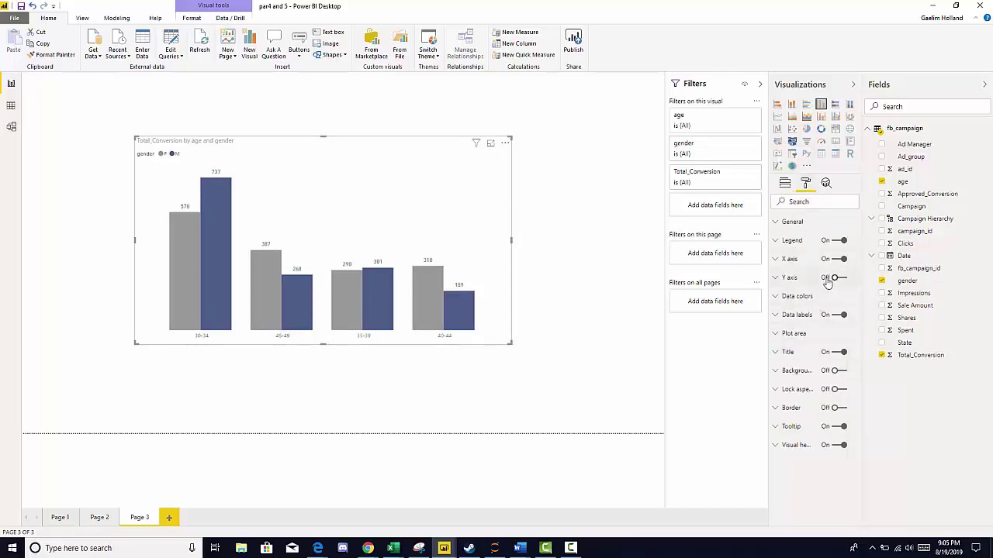
left_click(781, 244)
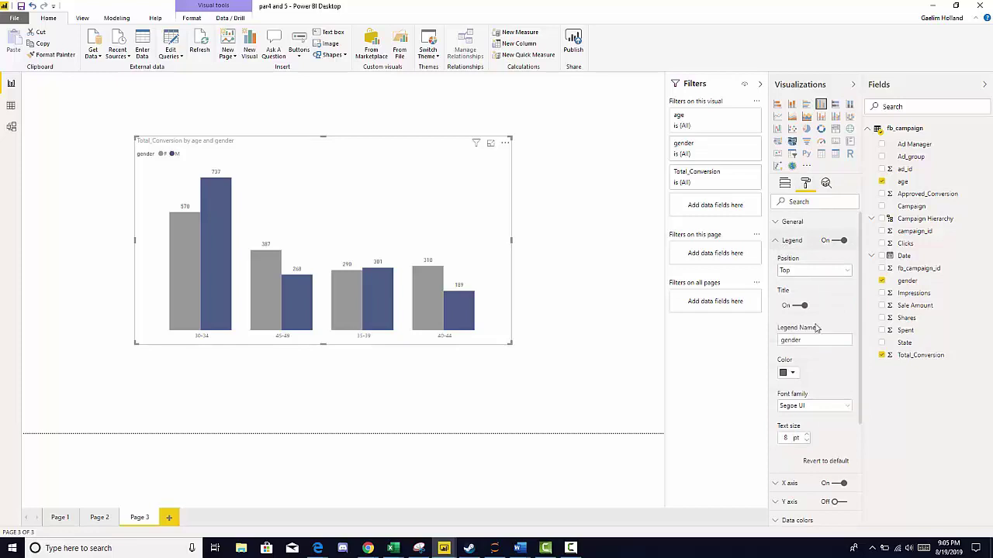
left_click(836, 270)
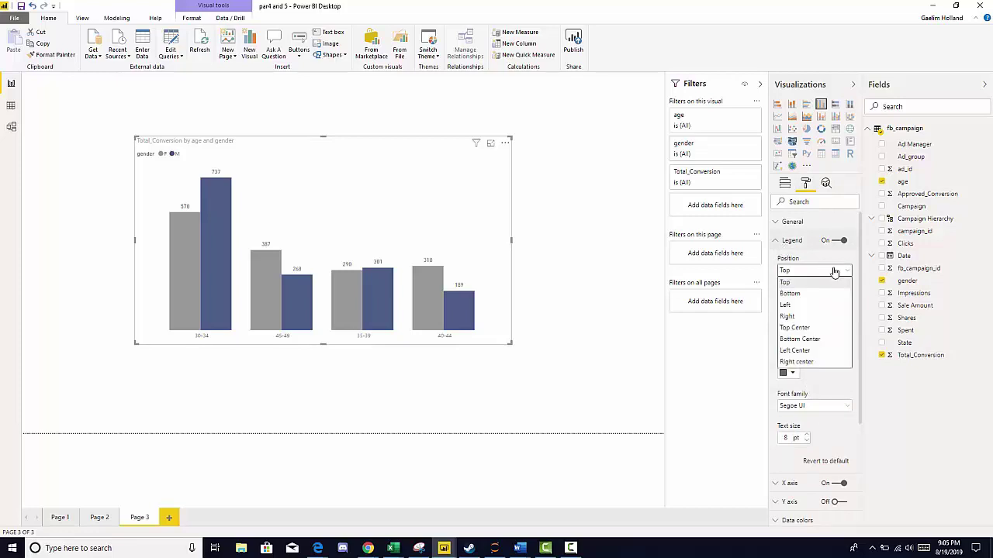
left_click(822, 327)
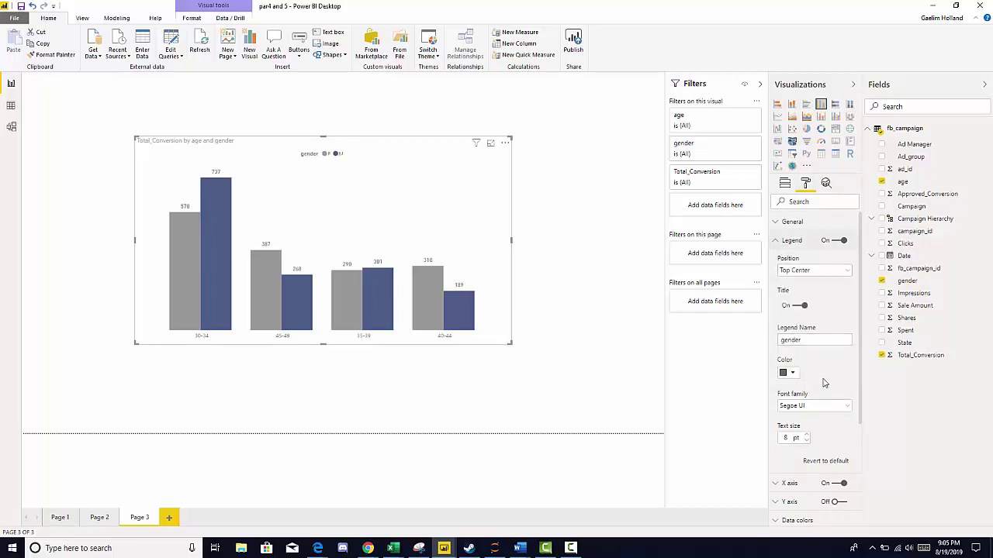
- Increase the chart legend's text size to 17 pt
scroll(816, 394, "down", 2)
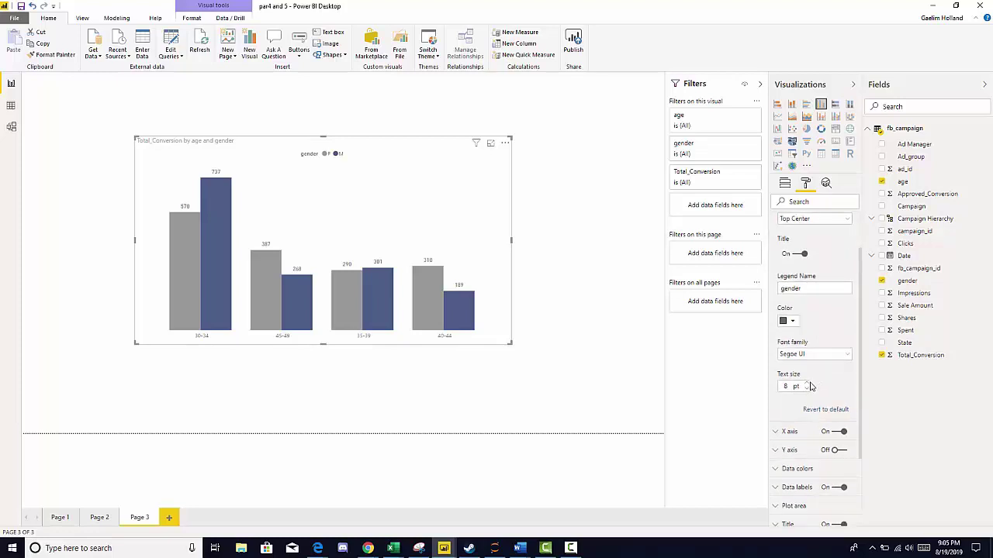
left_click(809, 385)
left_click(809, 384)
left_click(809, 384)
left_click(809, 385)
left_click(809, 385)
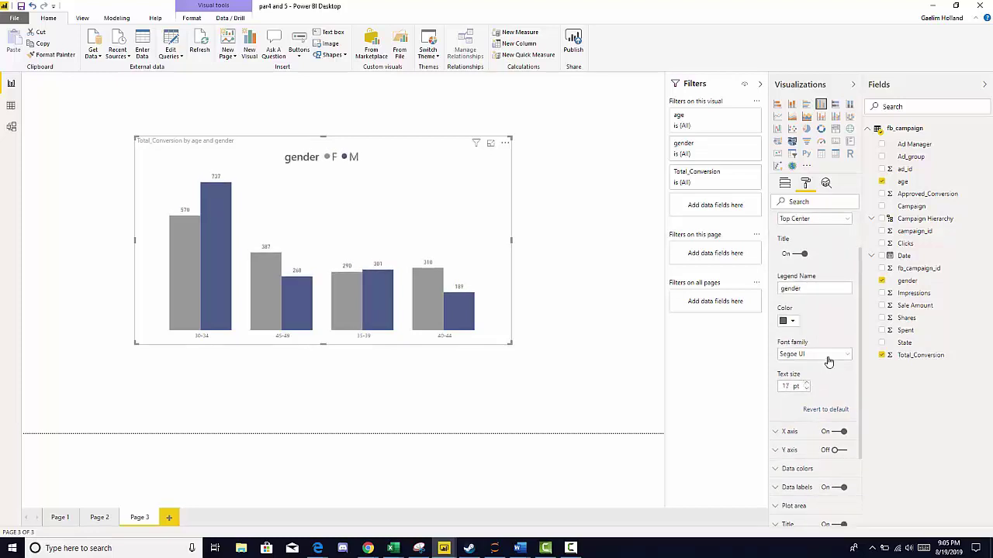
- Change the legend's font family to Arial Black and collapse the legend settings
left_click(835, 366)
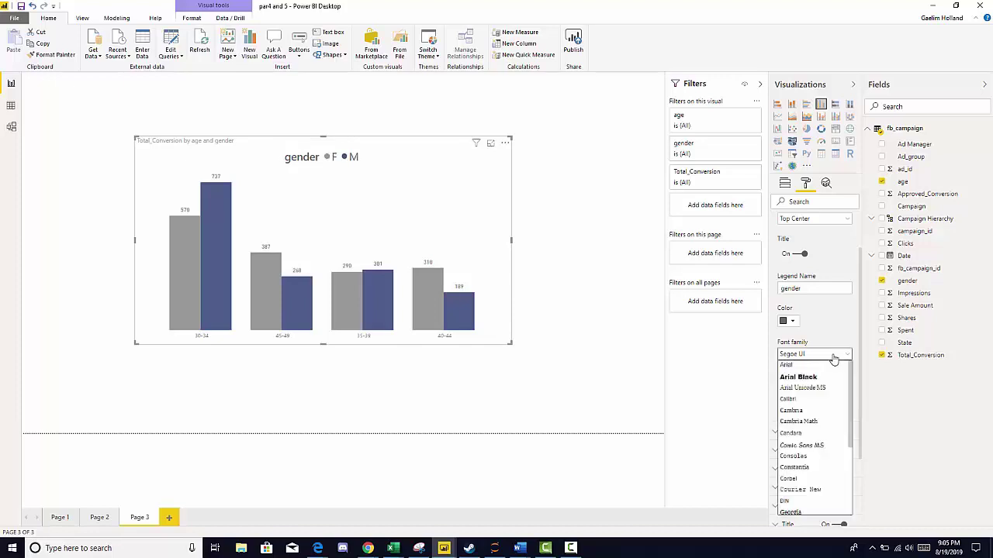
left_click(836, 378)
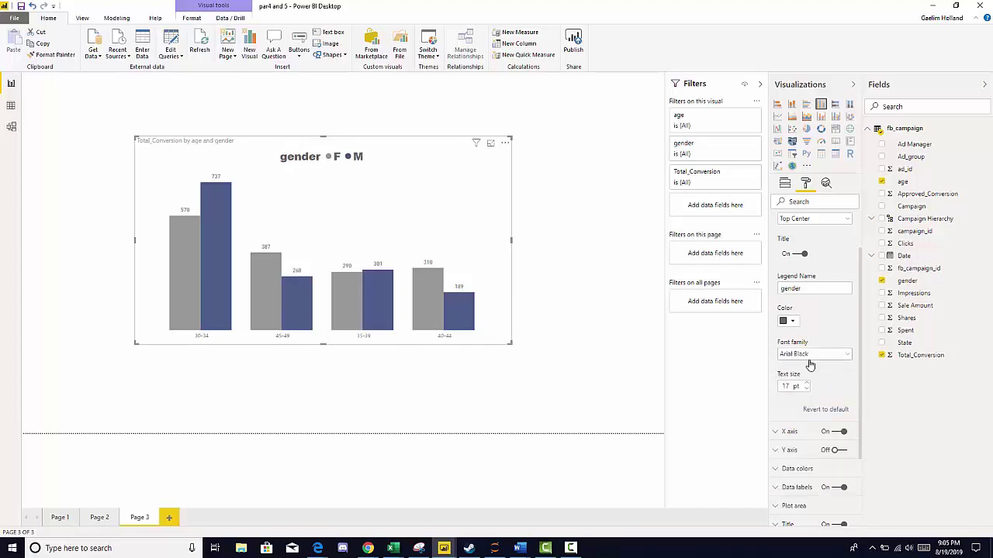
scroll(826, 345, "down", 1)
scroll(827, 345, "up", 3)
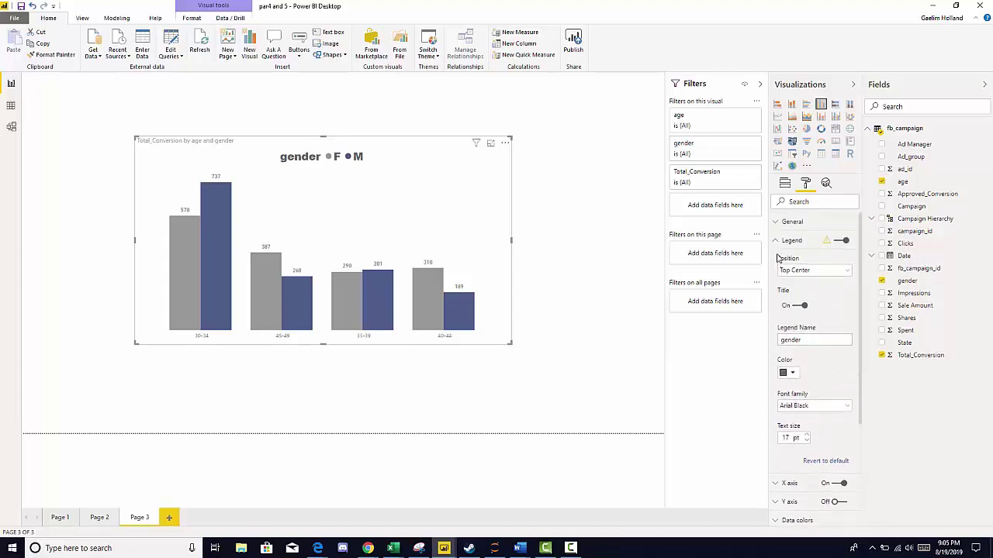
left_click(777, 241)
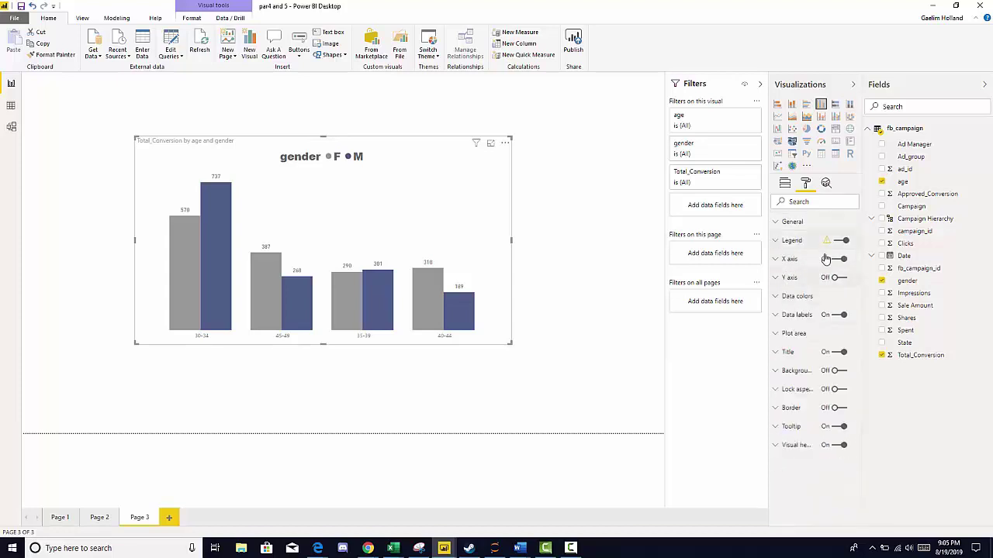
mouse_move(828, 246)
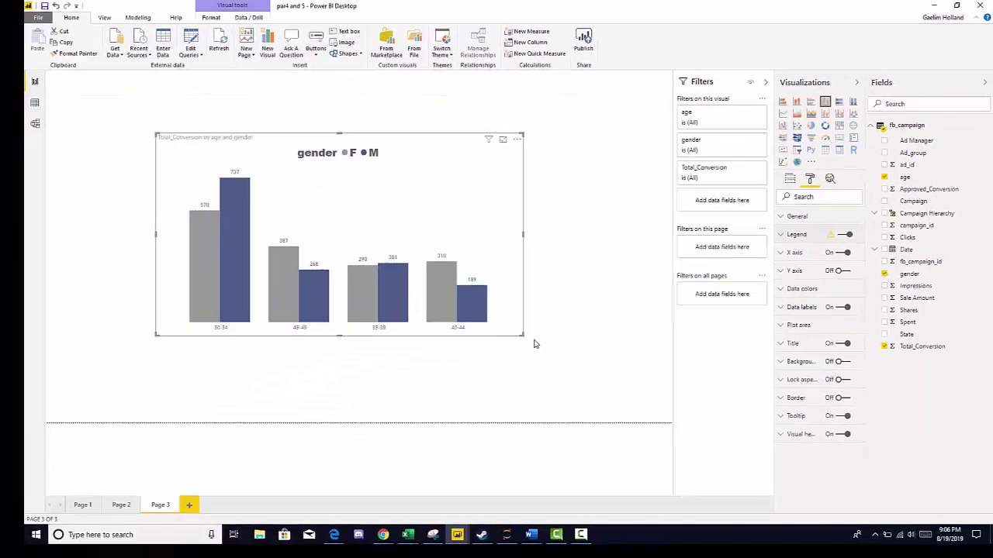
- Make the chart noticeably narrower from its lower-right corner
left_click_drag(521, 334, 422, 351)
left_click(435, 335)
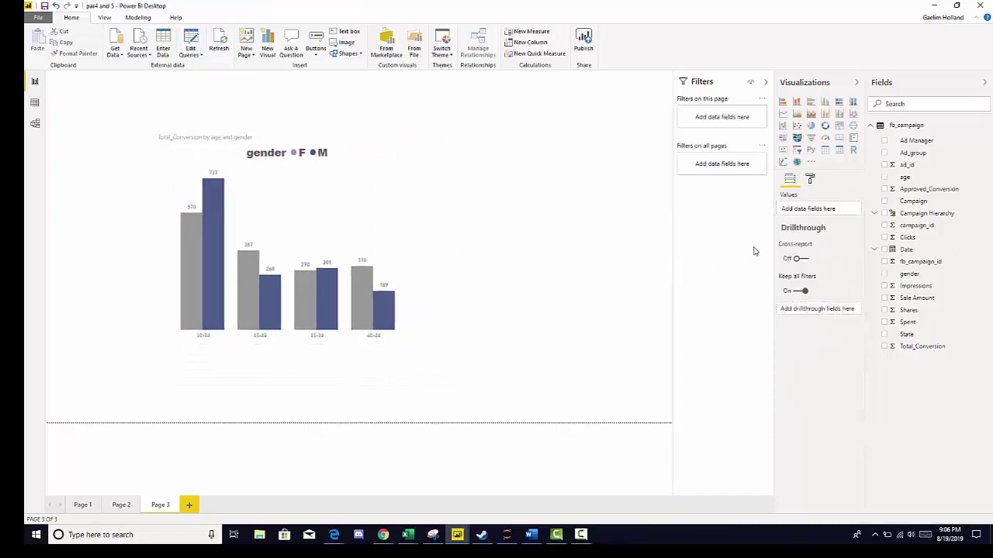
- Reduce the chart legend's text size to 10 pt and collapse the legend settings
left_click(380, 176)
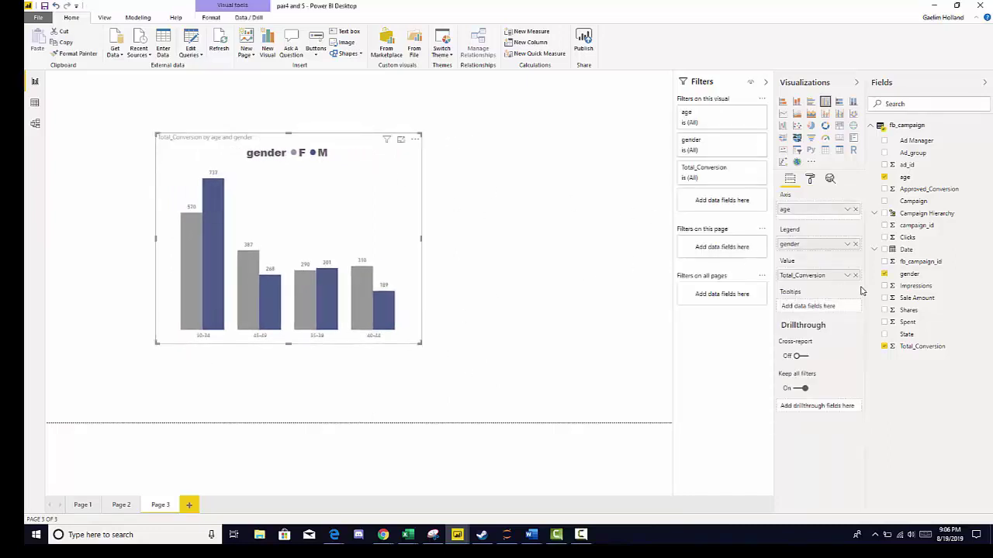
left_click(809, 180)
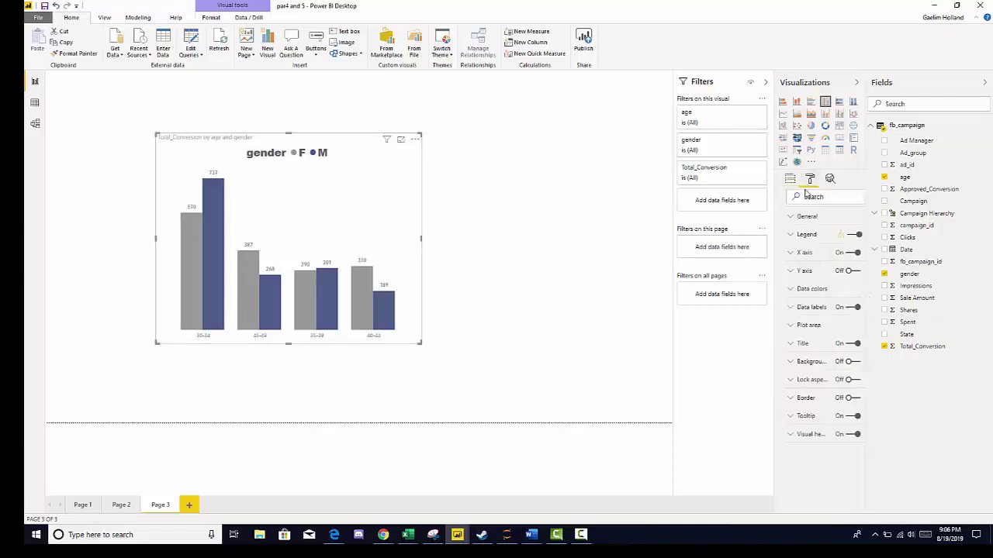
left_click(780, 236)
left_click(811, 431)
left_click(811, 431)
left_click(811, 431)
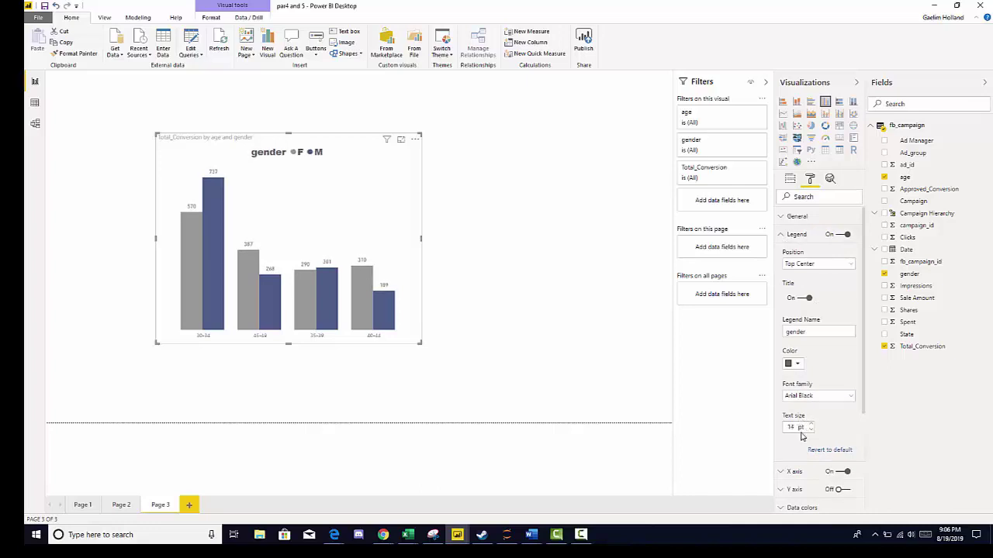
left_click(810, 431)
left_click(810, 431)
left_click(810, 431)
left_click(809, 431)
left_click(809, 430)
left_click(808, 430)
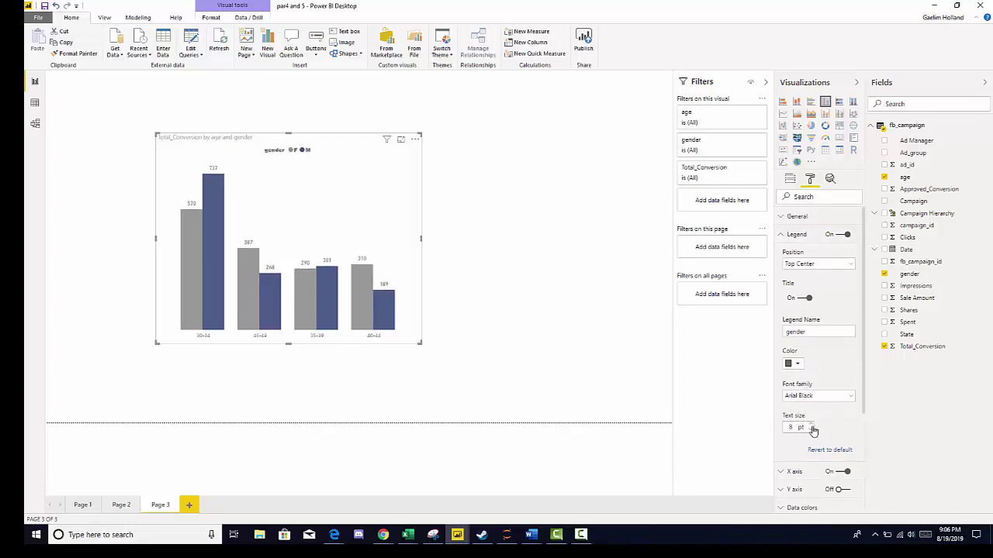
left_click(811, 424)
left_click(810, 424)
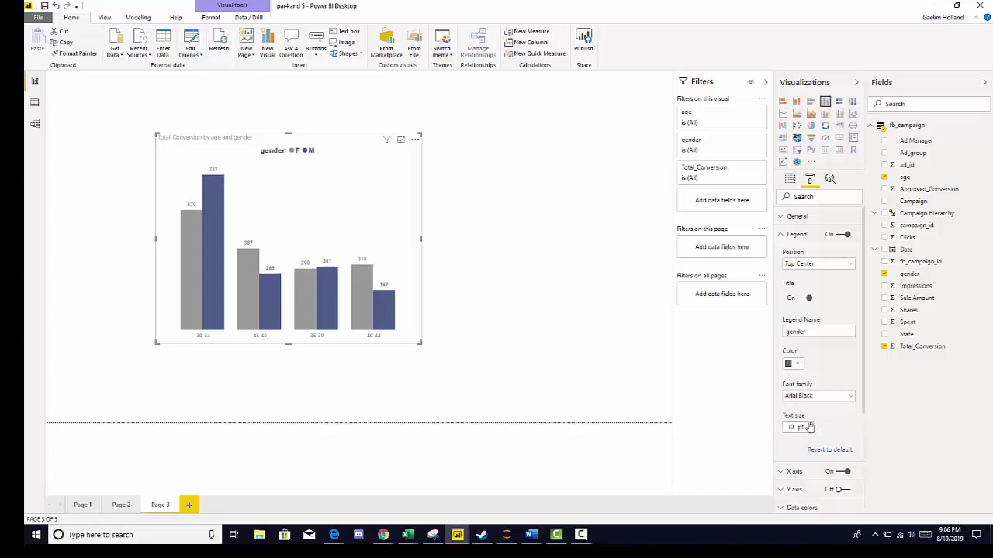
left_click(781, 236)
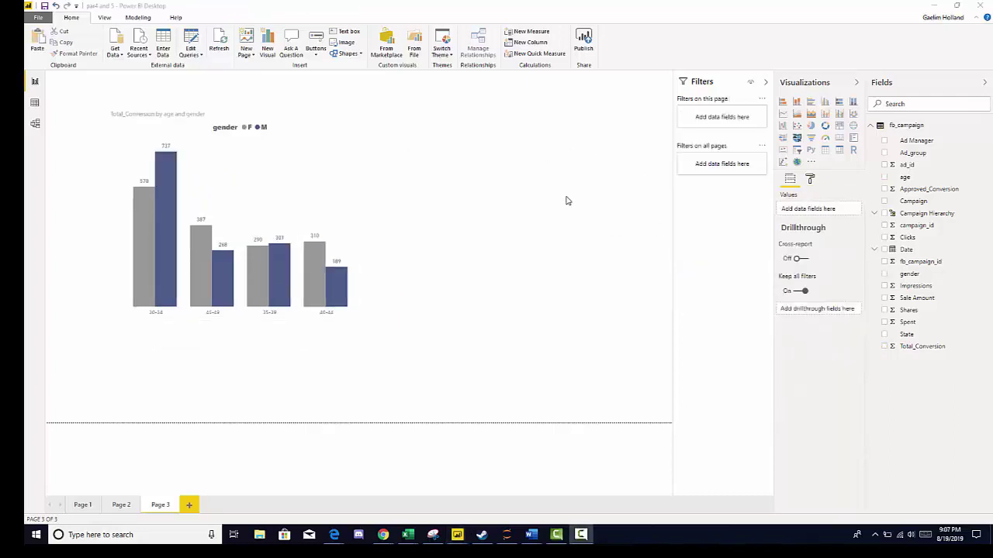
- Move the chart farther toward the page's upper-left corner and deselect it
left_click(371, 308)
left_click_drag(372, 308, 356, 300)
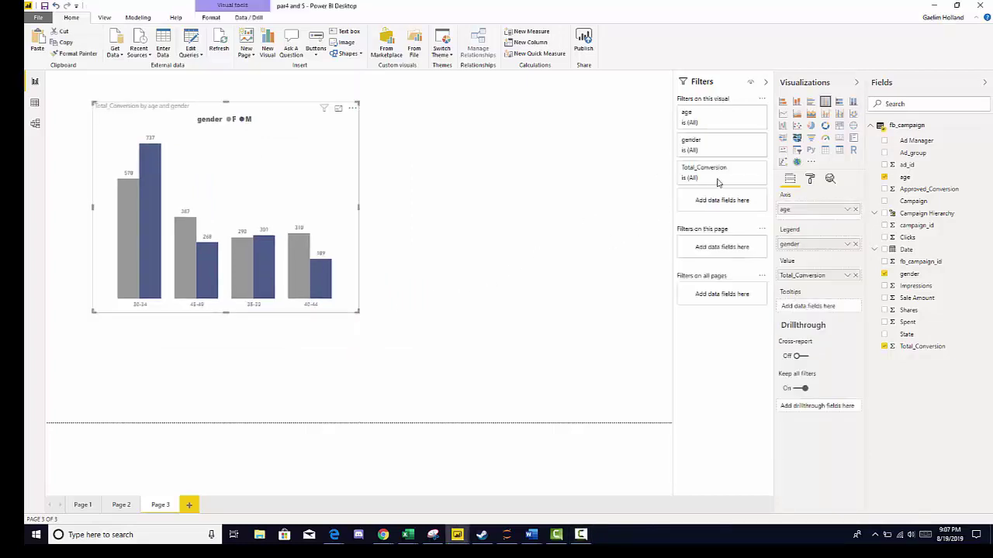
left_click(667, 208)
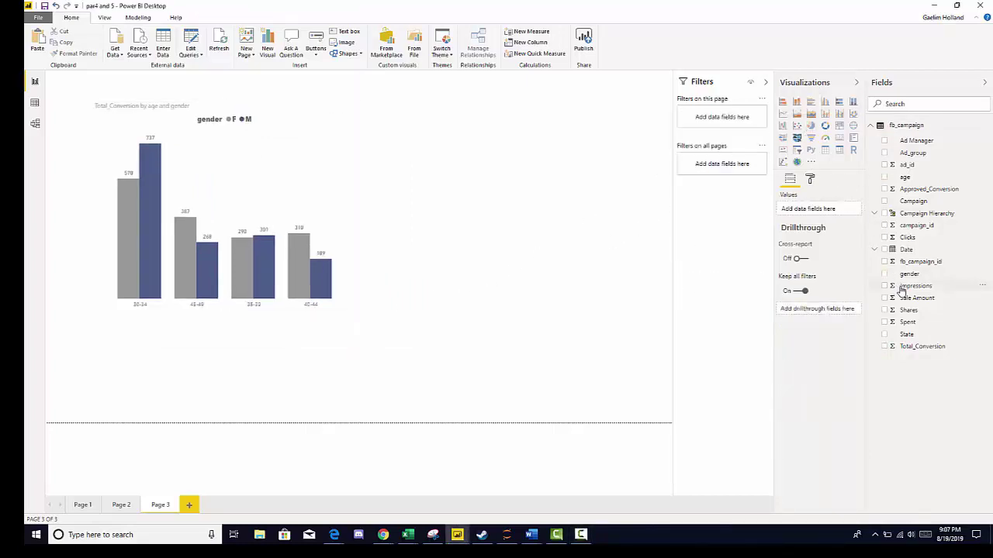
- Create a table of gender and Total_Conversion, placed to the right of the column chart
left_click(885, 275)
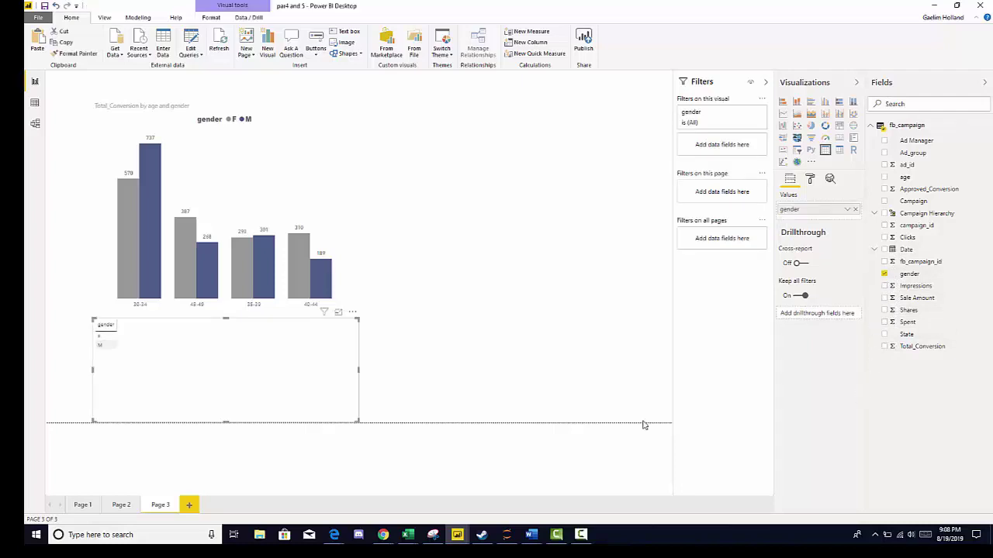
left_click_drag(272, 400, 561, 188)
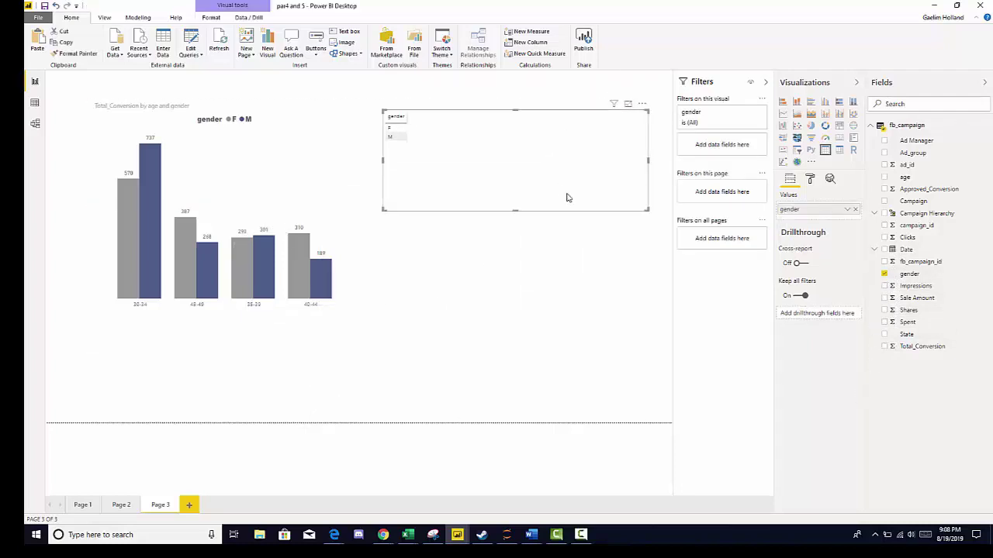
left_click(884, 346)
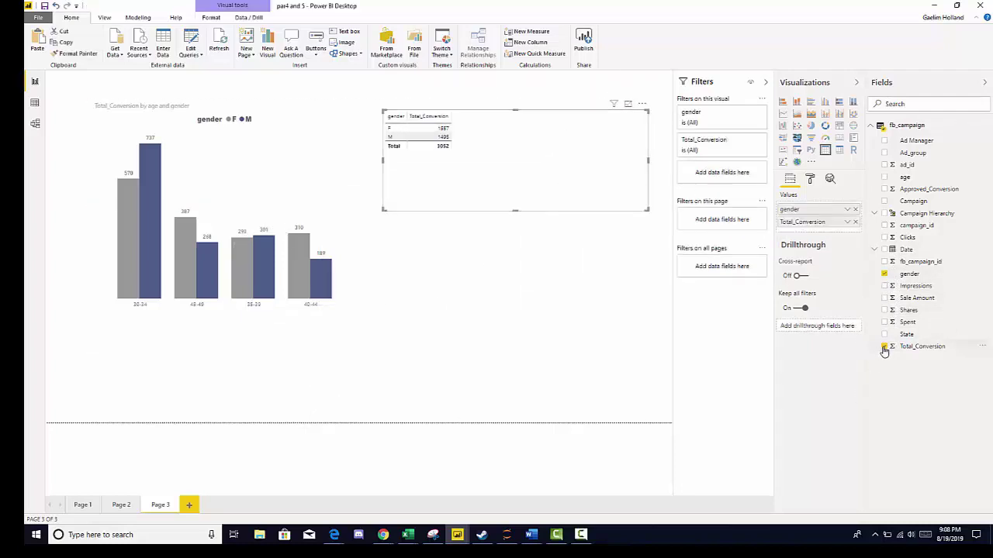
- Convert the table of Total_Conversion by gender to a donut chart and enlarge it below the original frame
left_click_drag(534, 203, 525, 211)
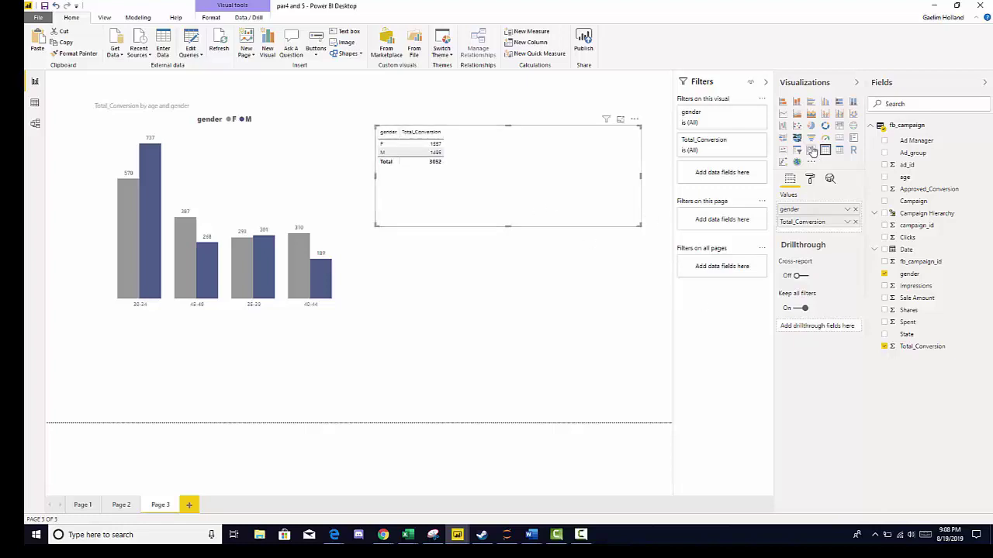
left_click(811, 128)
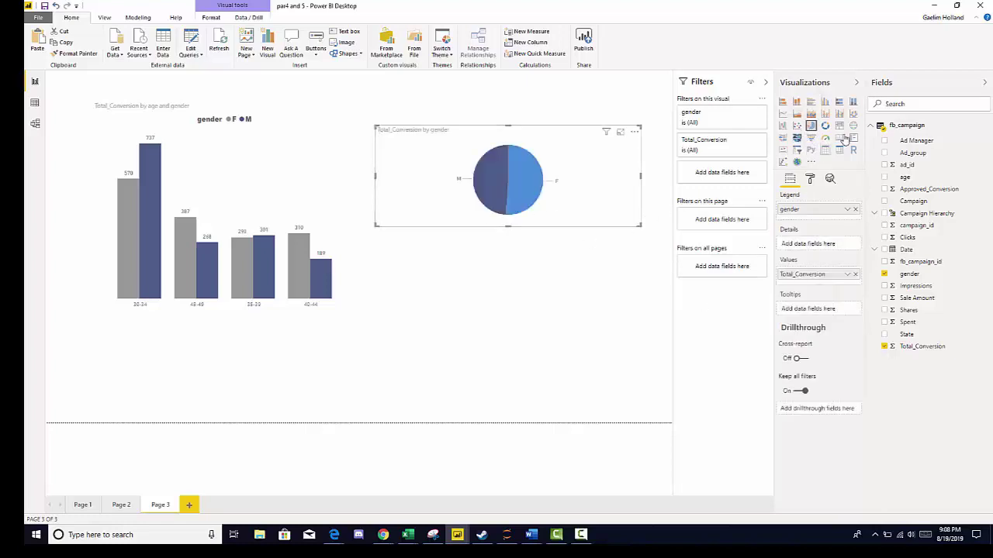
left_click(824, 125)
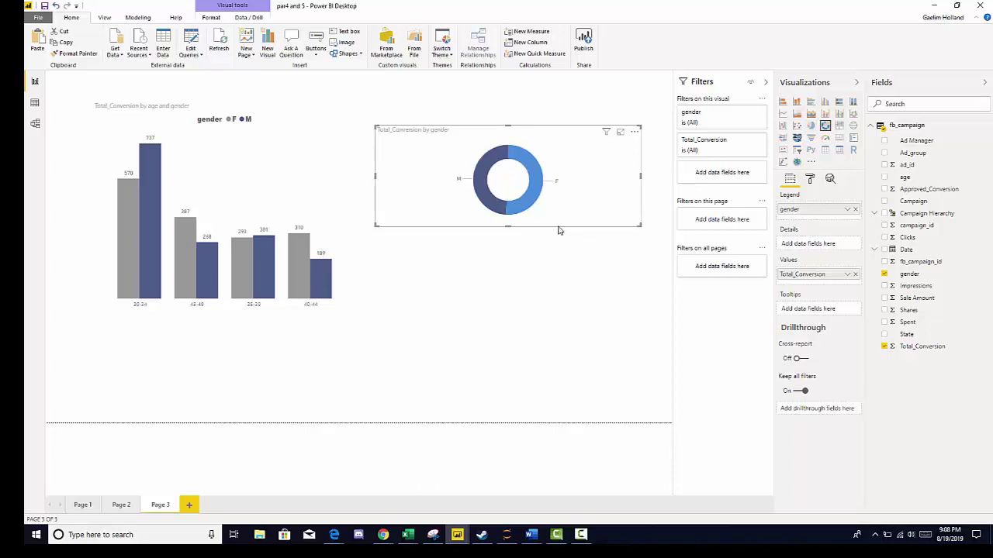
left_click_drag(503, 248, 494, 311)
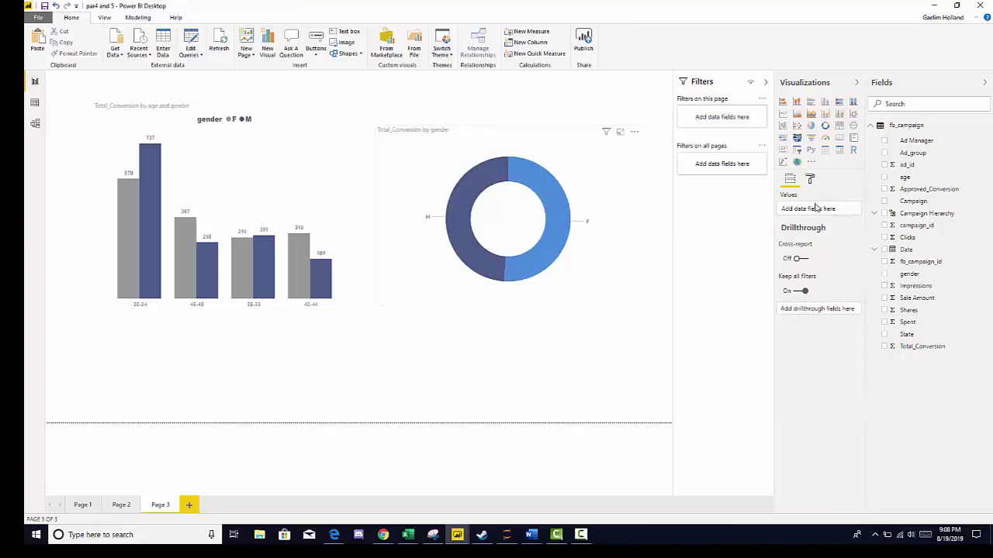
- Open the detail label formatting options of the donut chart
left_click(809, 179)
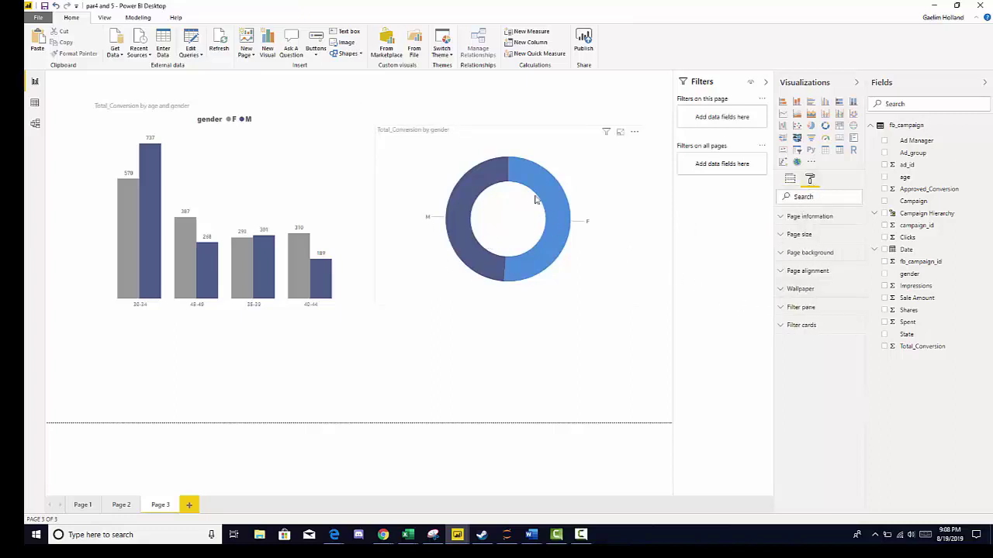
left_click(512, 169)
left_click(603, 182)
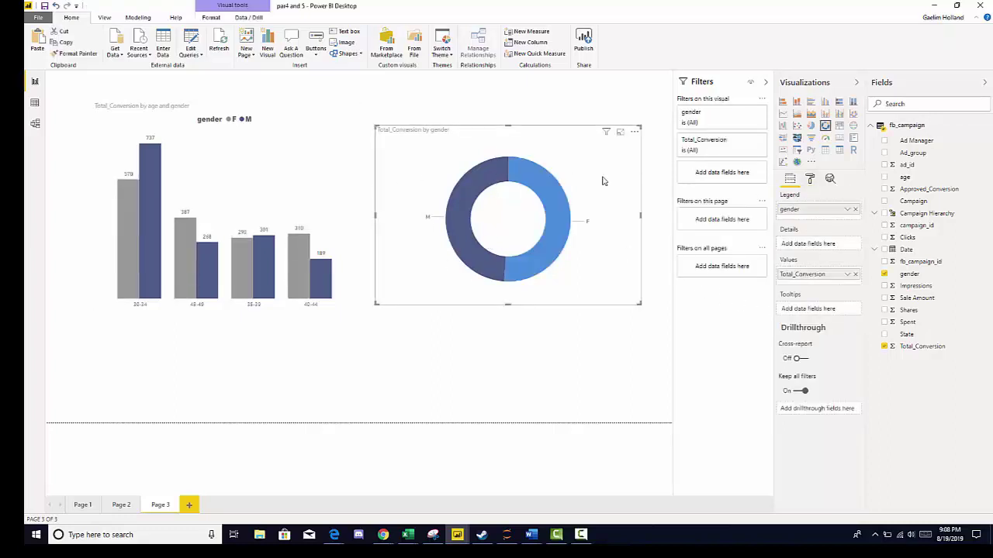
left_click(810, 179)
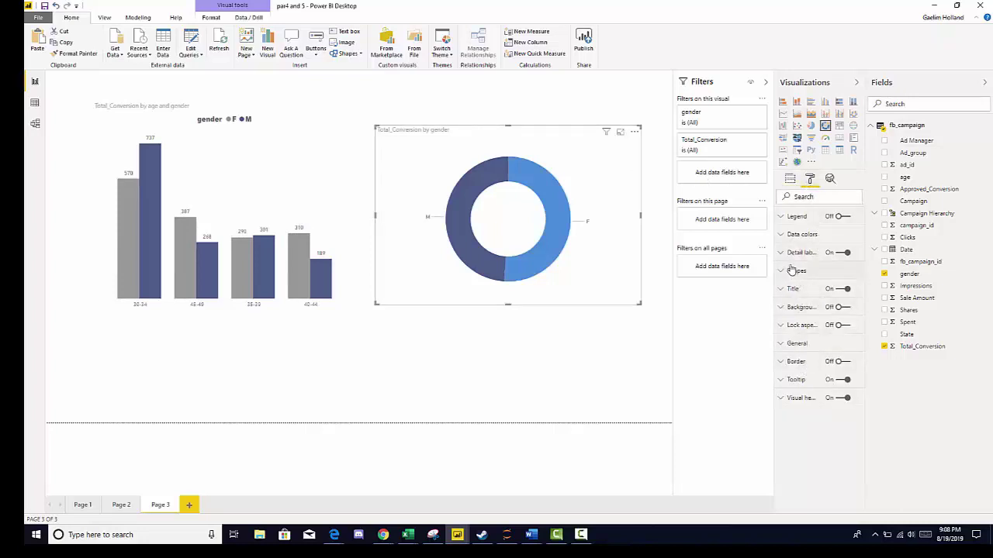
left_click_drag(773, 250, 744, 249)
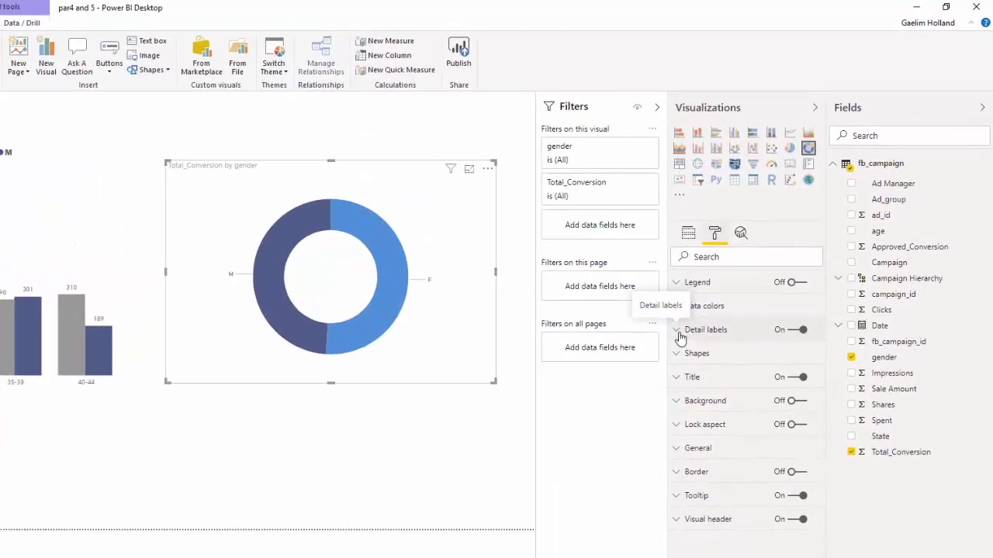
left_click(680, 334)
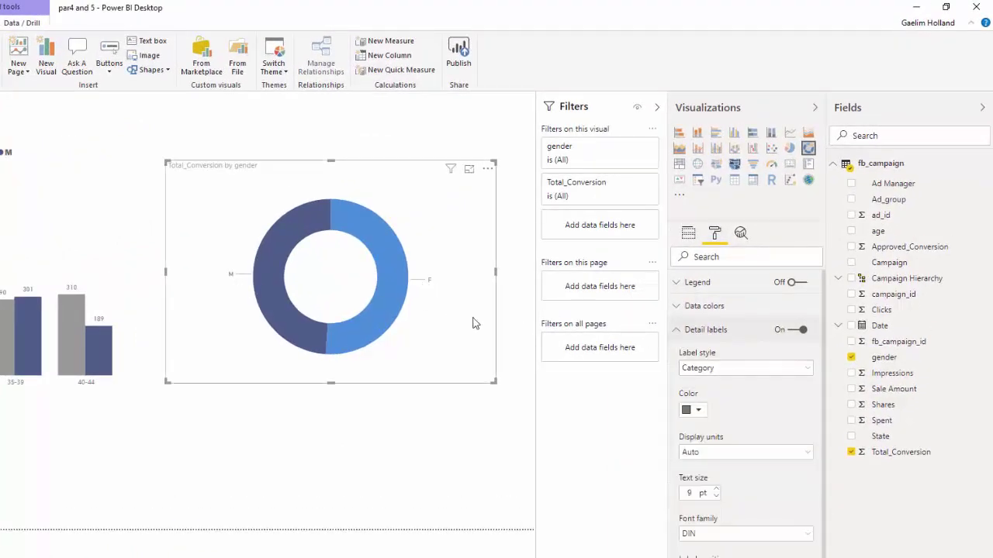
- Try the label styles Data value, Percent of total, and Category, data value on the donut chart
left_click(728, 370)
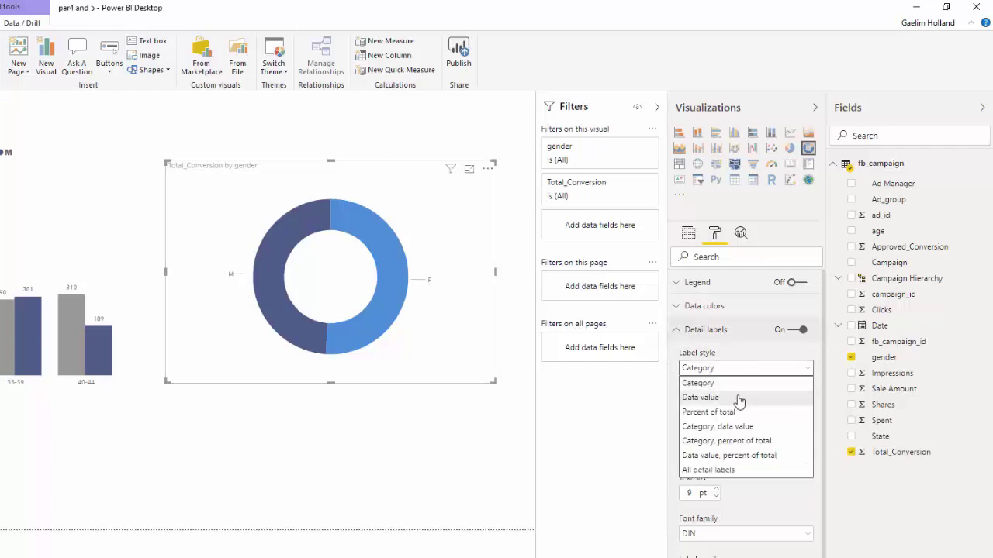
left_click(701, 397)
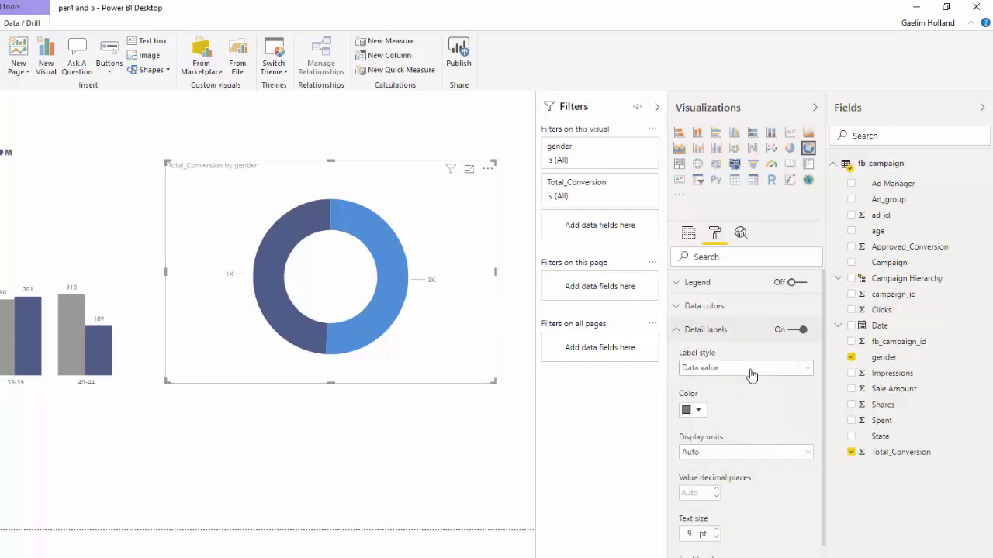
left_click(750, 375)
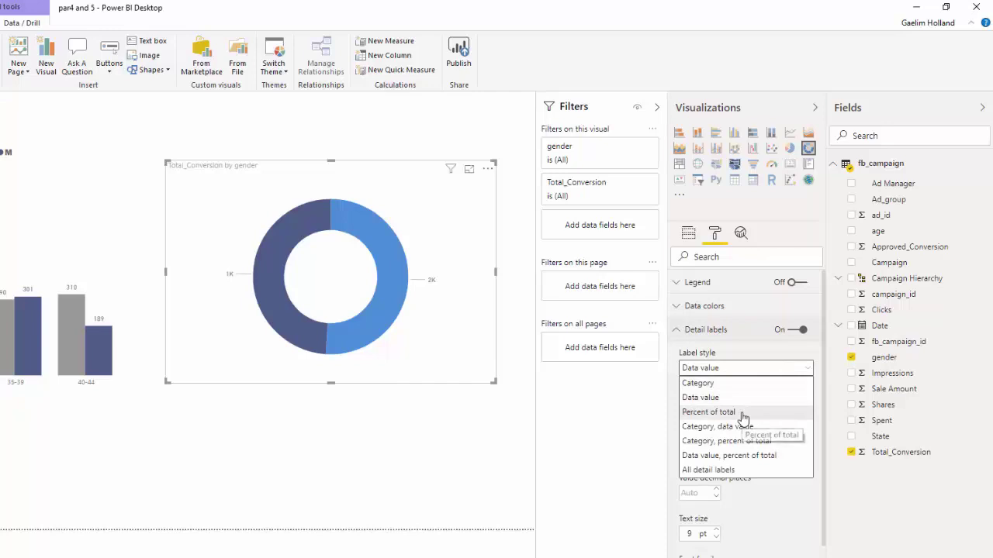
left_click(743, 416)
left_click(762, 375)
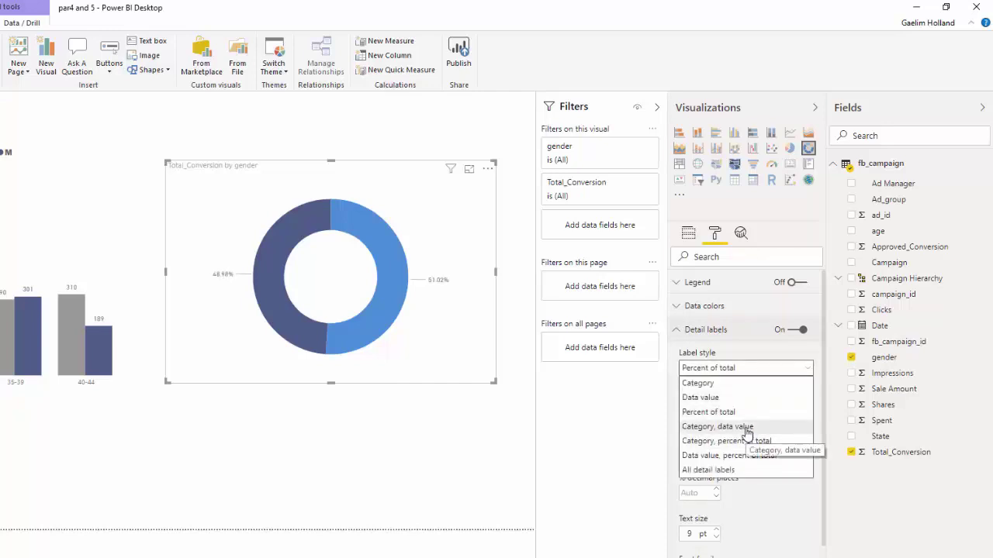
left_click(746, 427)
- Set the donut chart's label style to All detail labels and make the chart slightly taller
left_click(753, 373)
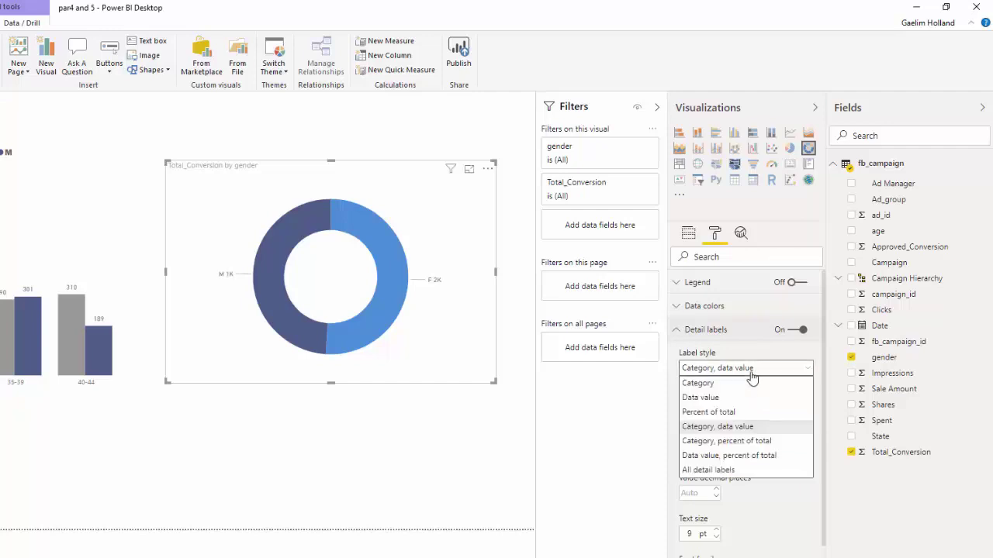
left_click(748, 470)
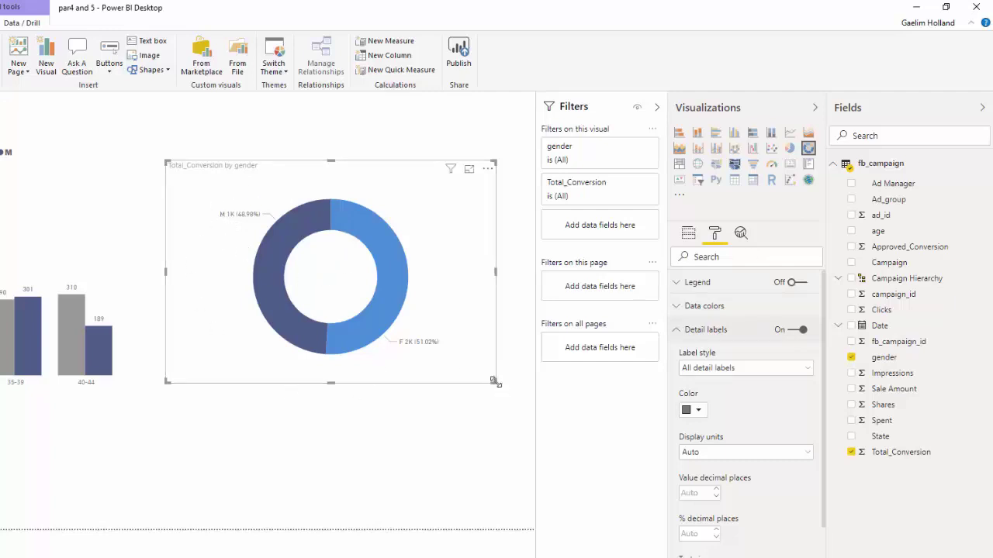
mouse_move(495, 382)
left_mouse_down()
mouse_move(498, 394)
mouse_move(512, 388)
left_mouse_up()
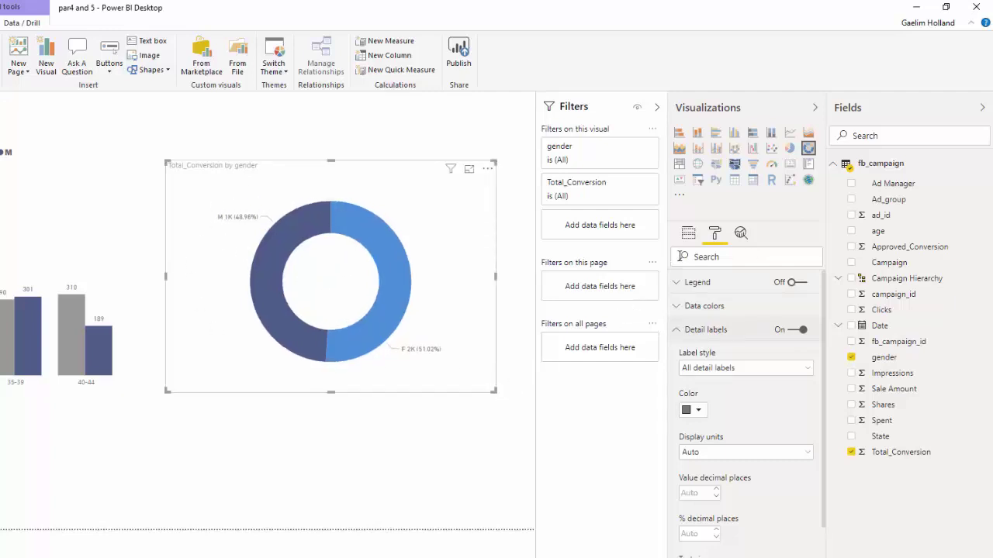
- Set the text size of the donut chart's detail labels to 11 pt
left_click(676, 331)
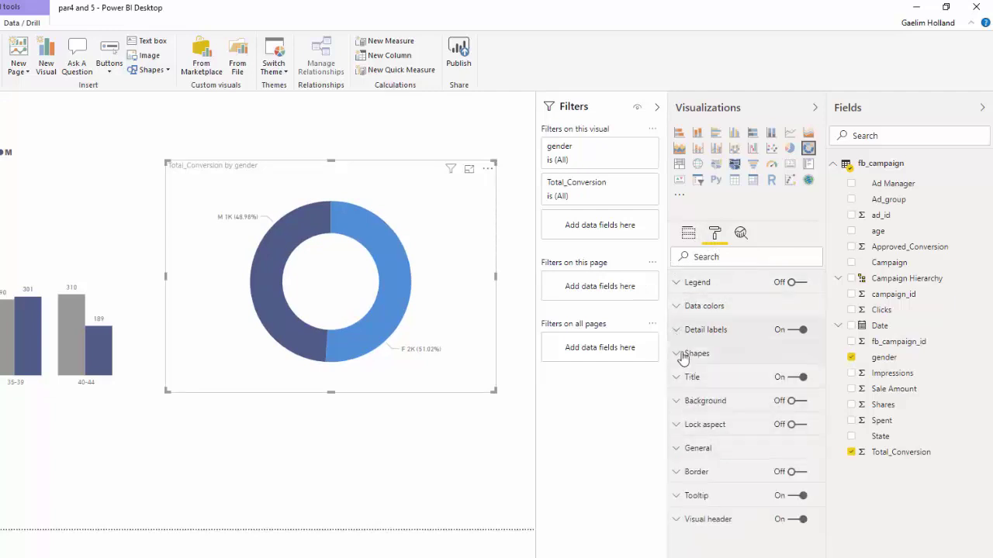
left_click(675, 330)
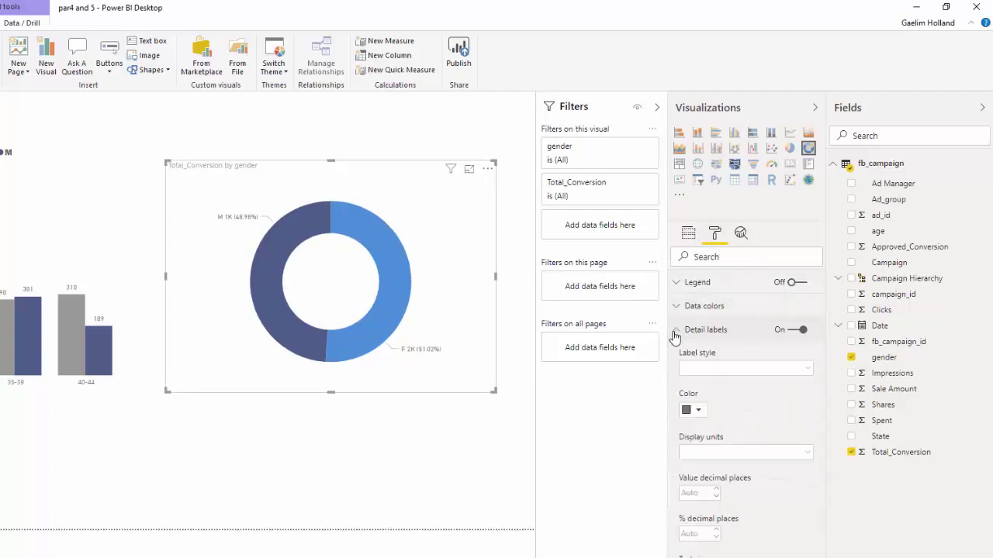
scroll(728, 480, "down", 3)
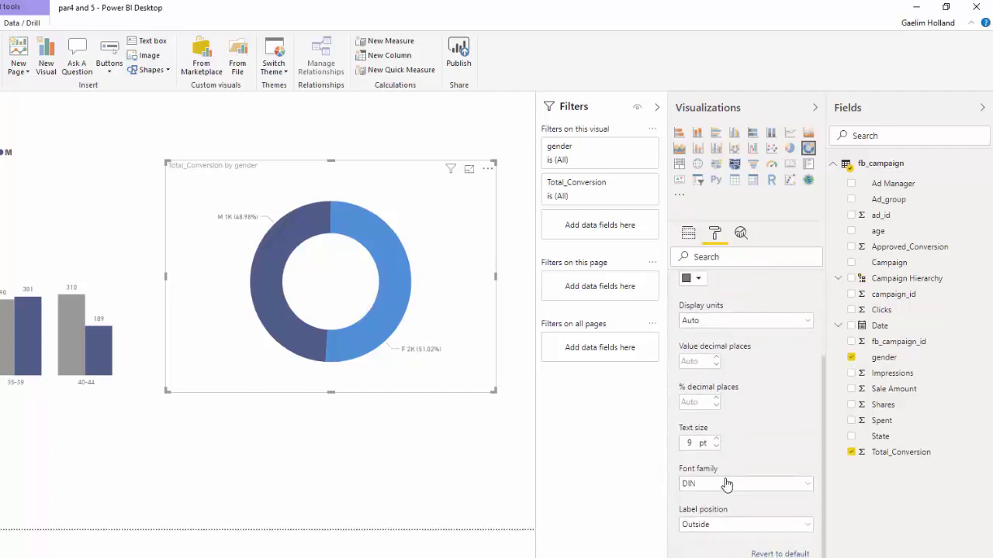
left_click(715, 439)
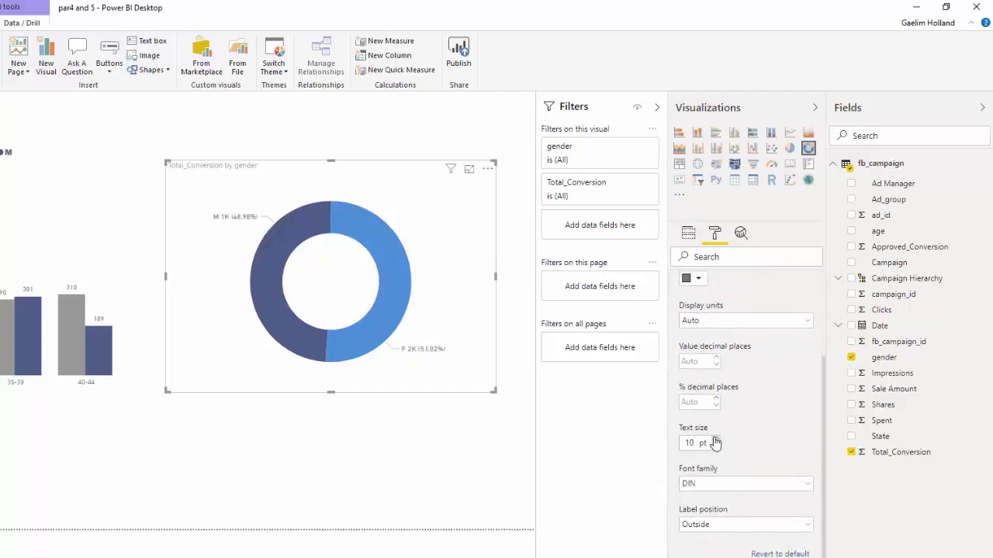
left_click(715, 439)
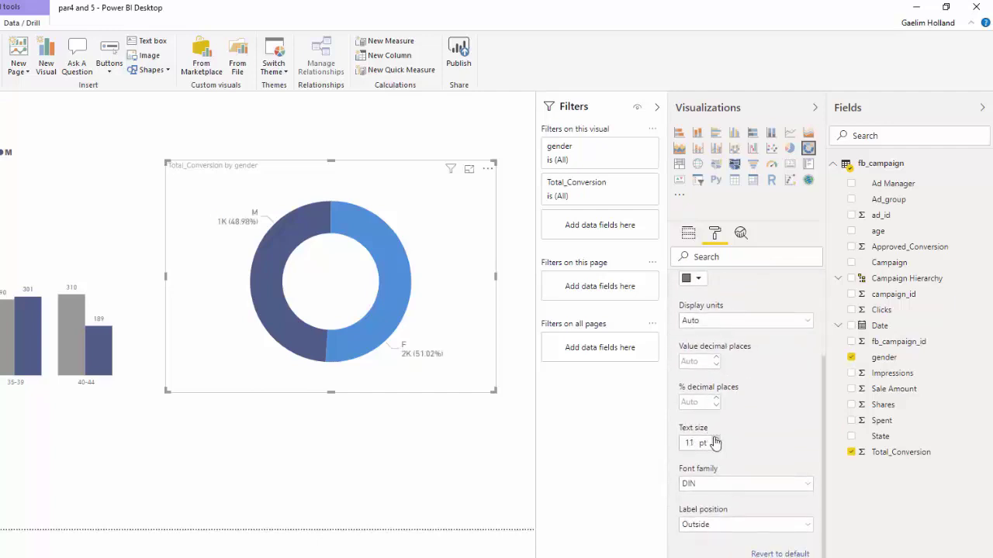
left_click(406, 451)
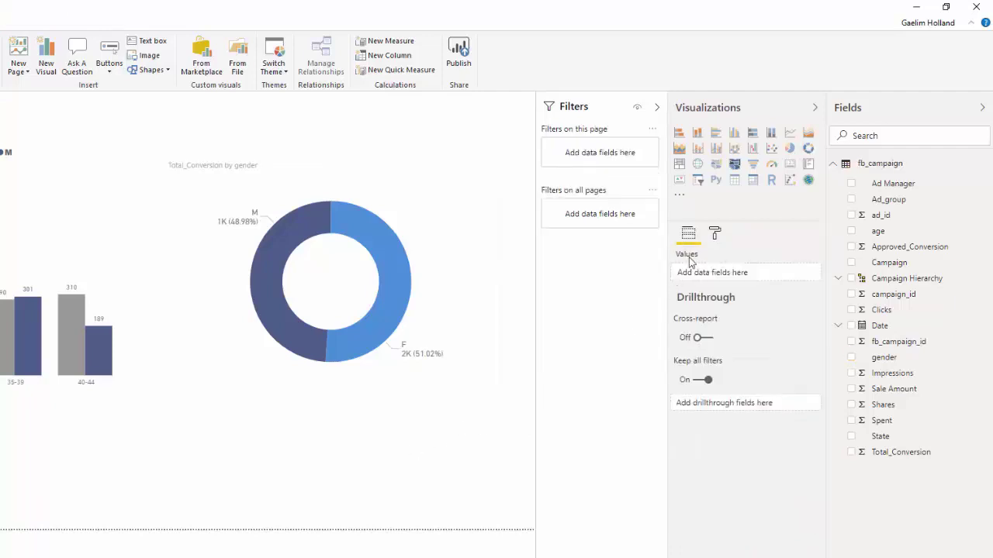
- Add a slicer for the Campaign field below the bar chart on Page 3
left_click(348, 182)
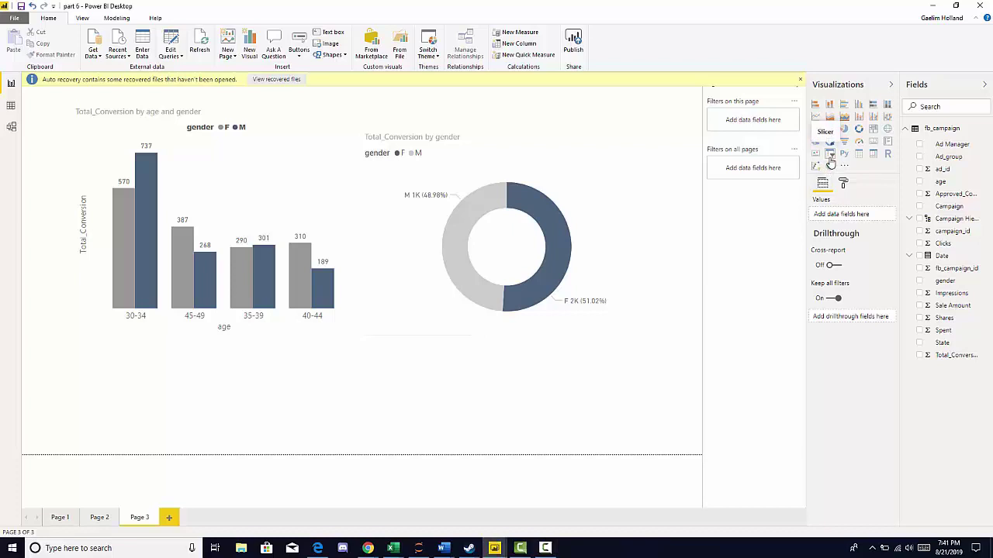
left_click(830, 154)
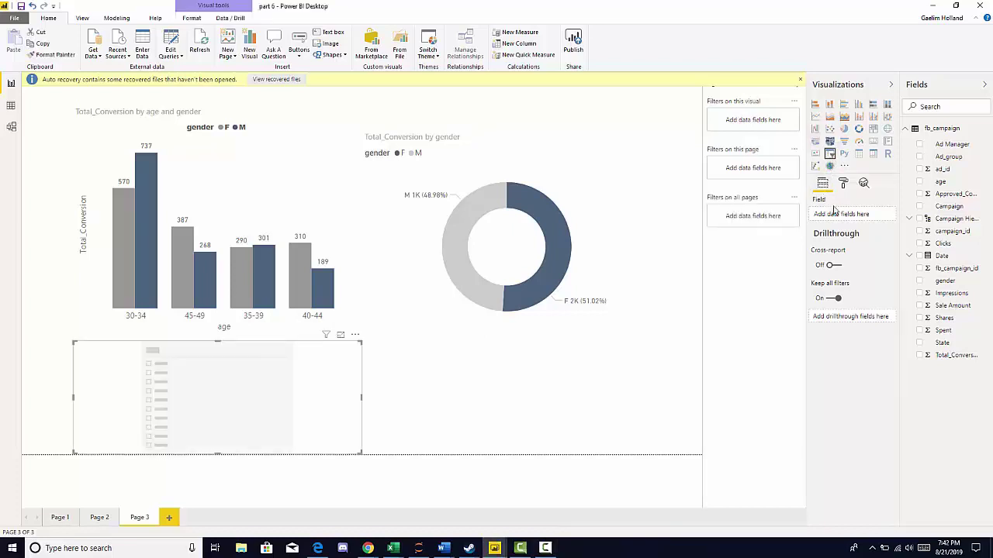
left_click(919, 206)
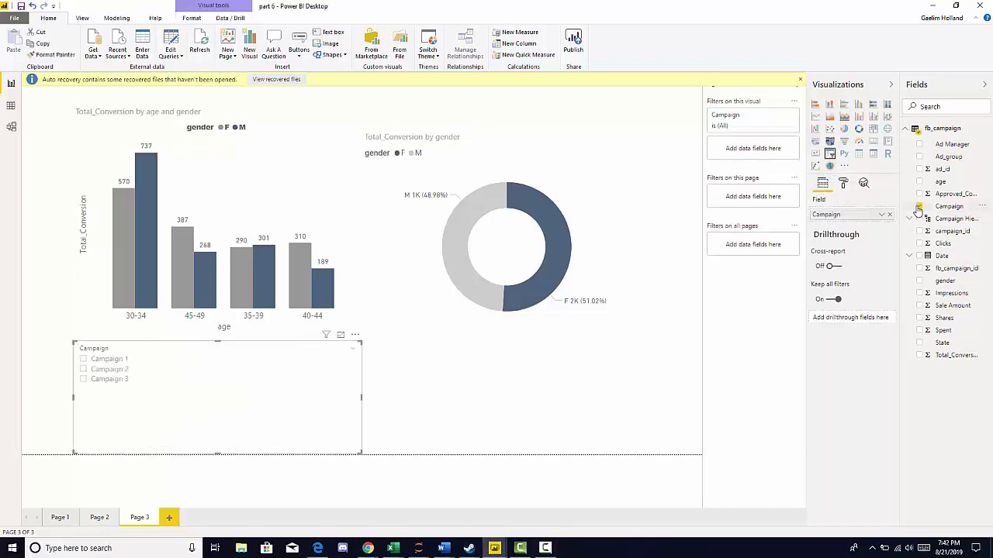
- Filter the page to Campaign 1 with the slicer and clear the selection again
left_click(84, 360)
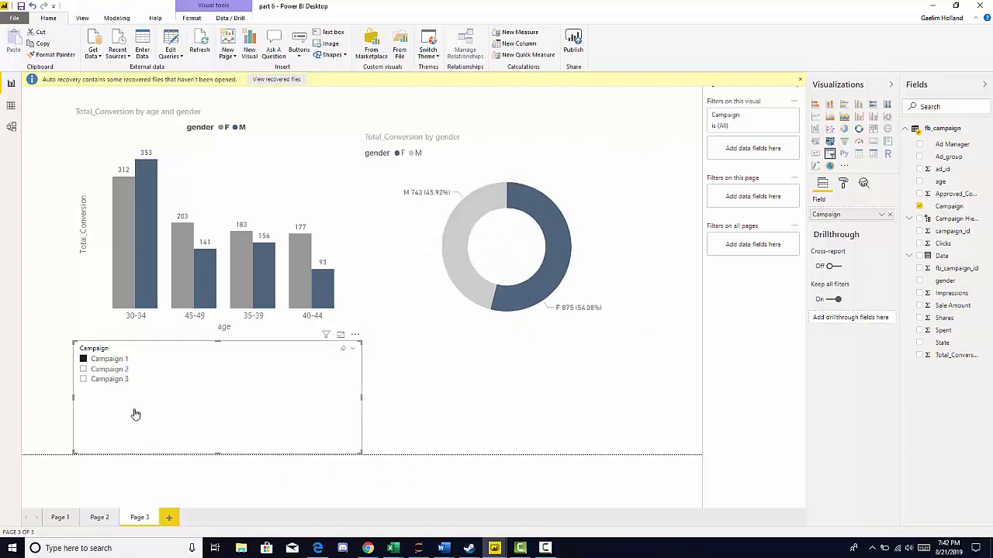
left_click(84, 359)
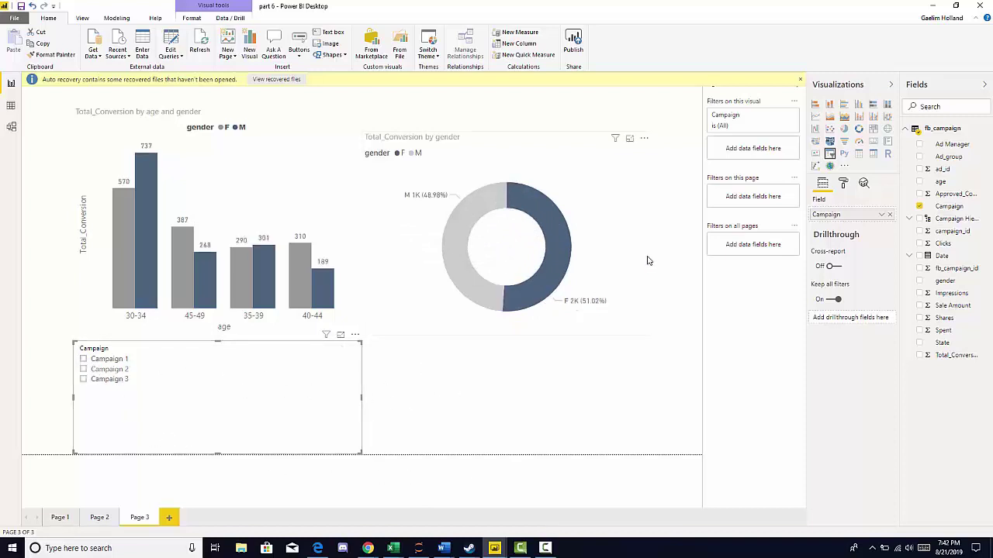
- Add a matrix below the donut chart with Campaign as rows, gender as columns and Total_Conversion as values
left_click(672, 348)
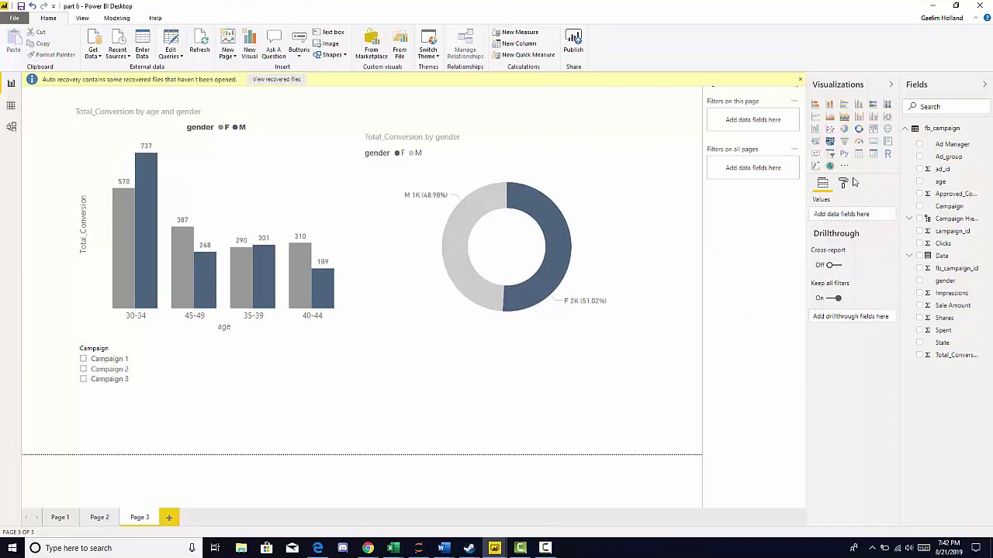
left_click(872, 154)
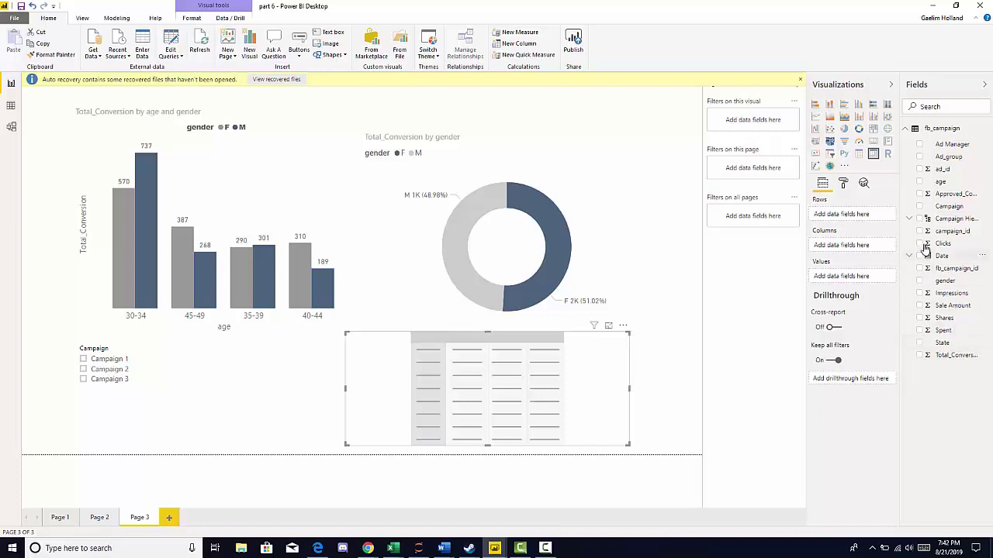
left_click(920, 207)
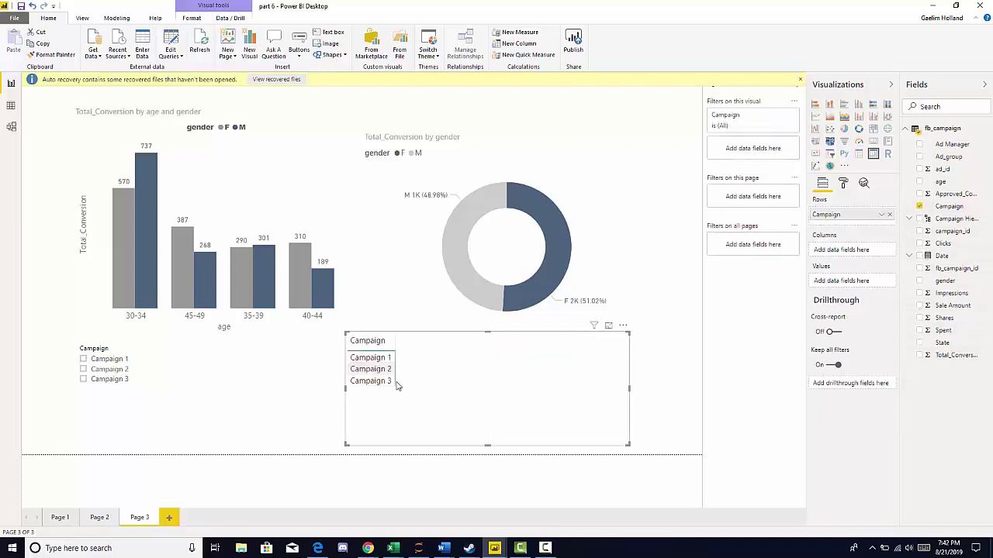
left_click(919, 355)
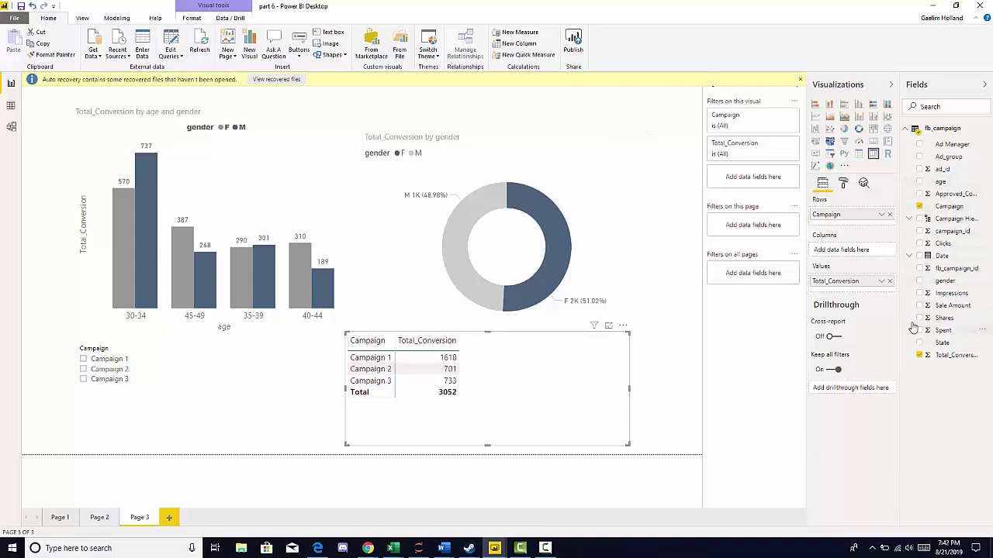
left_click(920, 282)
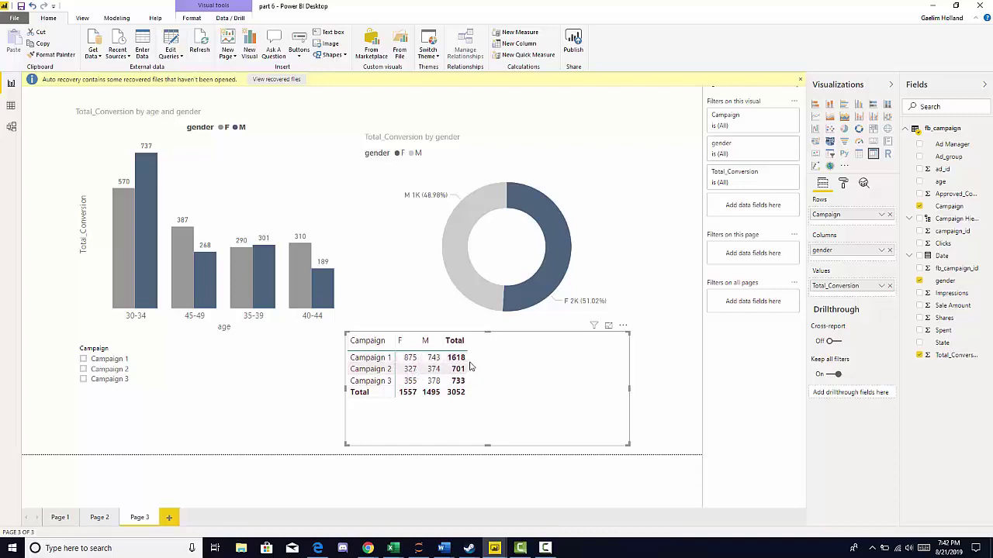
mouse_move(409, 358)
left_mouse_down()
mouse_move(419, 370)
mouse_move(436, 345)
mouse_move(456, 342)
mouse_move(460, 362)
mouse_move(473, 356)
left_mouse_up()
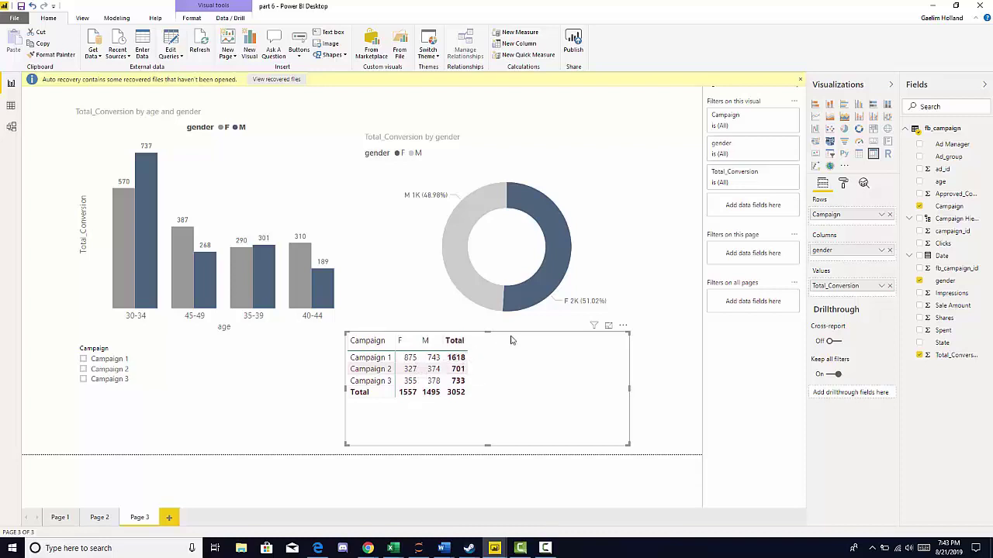
- Show the matrix's Total_Conversion values as percent of row total and shift the matrix slightly left under the donut chart
left_click(881, 287)
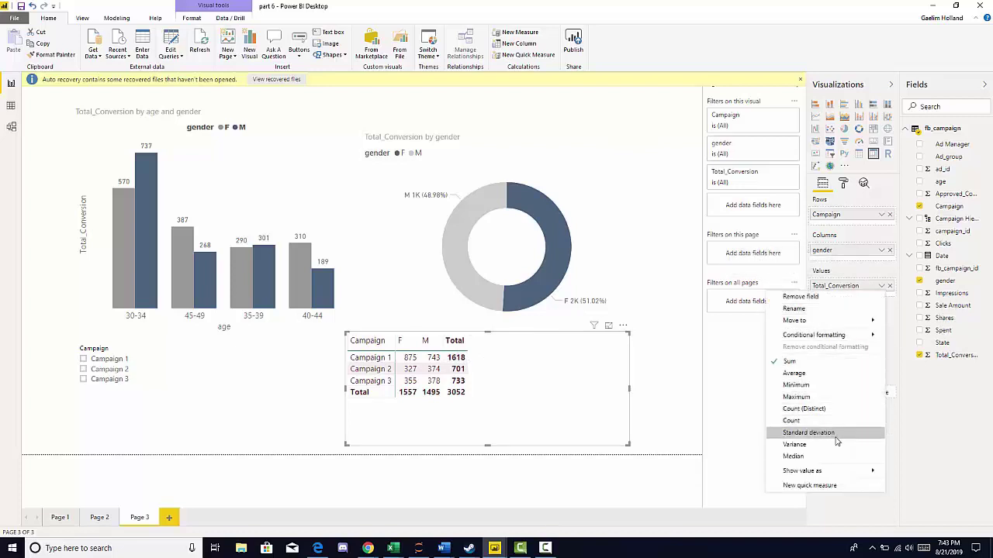
mouse_move(831, 472)
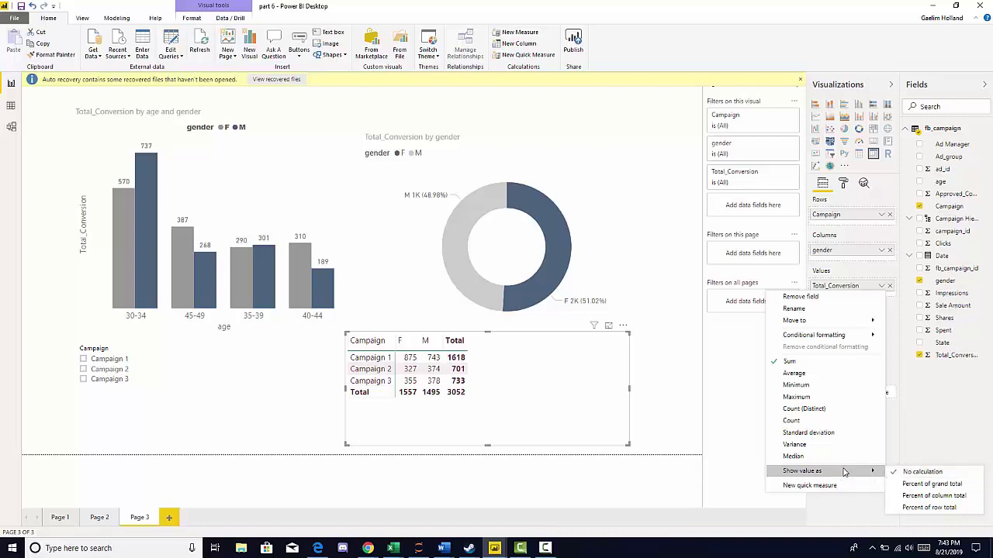
left_click(929, 508)
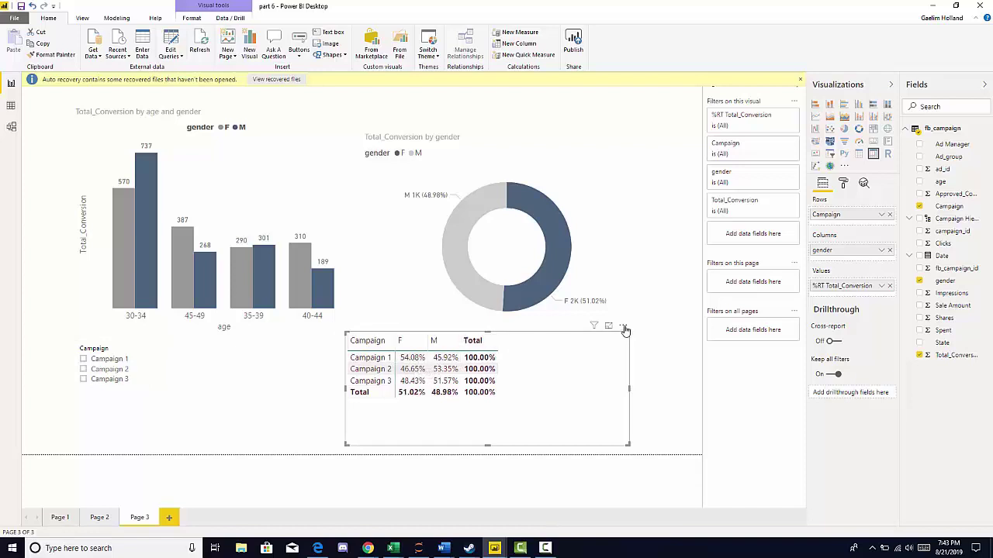
left_click_drag(624, 327, 598, 331)
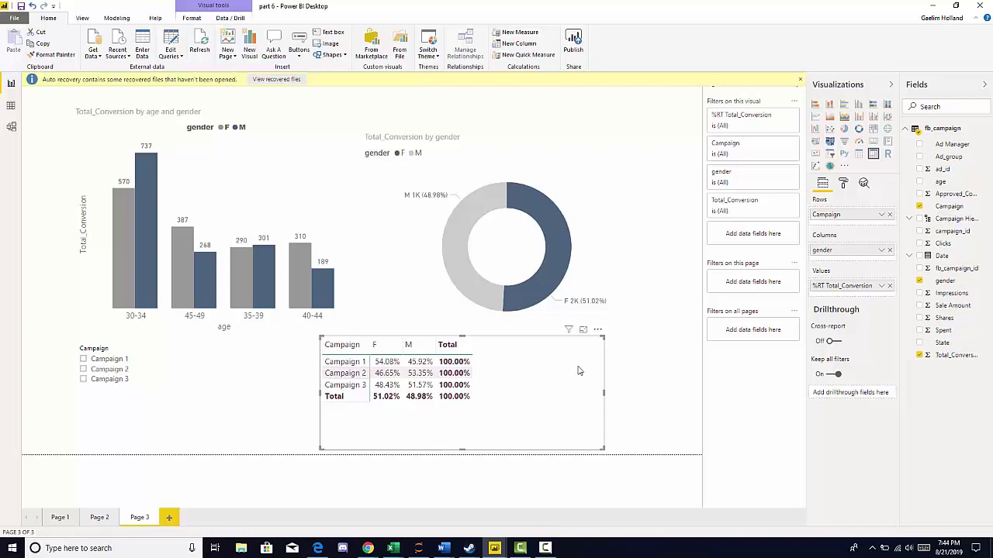
- Examine the fb_campaign data table, looking through its rows and the conversion, date and sale amount columns
left_click(12, 107)
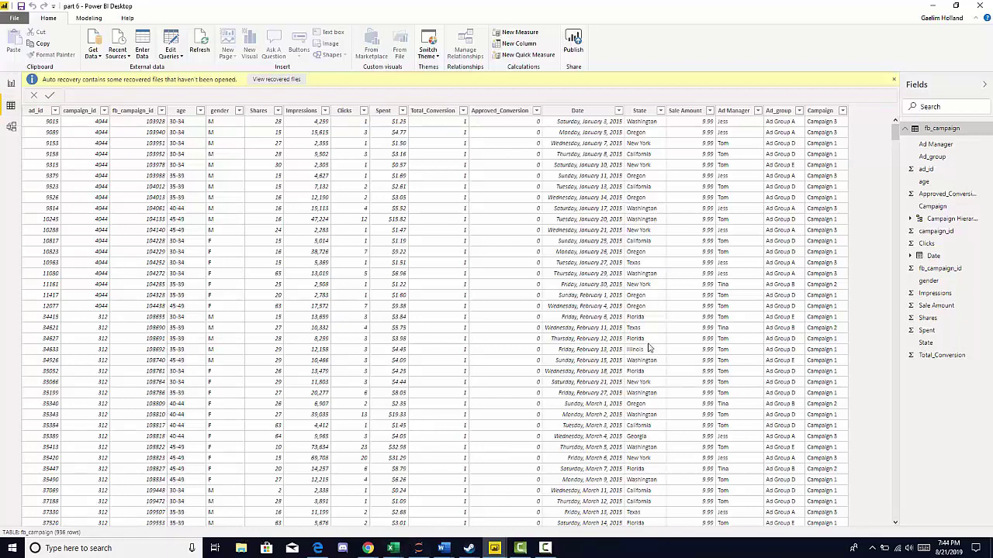
scroll(643, 425, "down", 2)
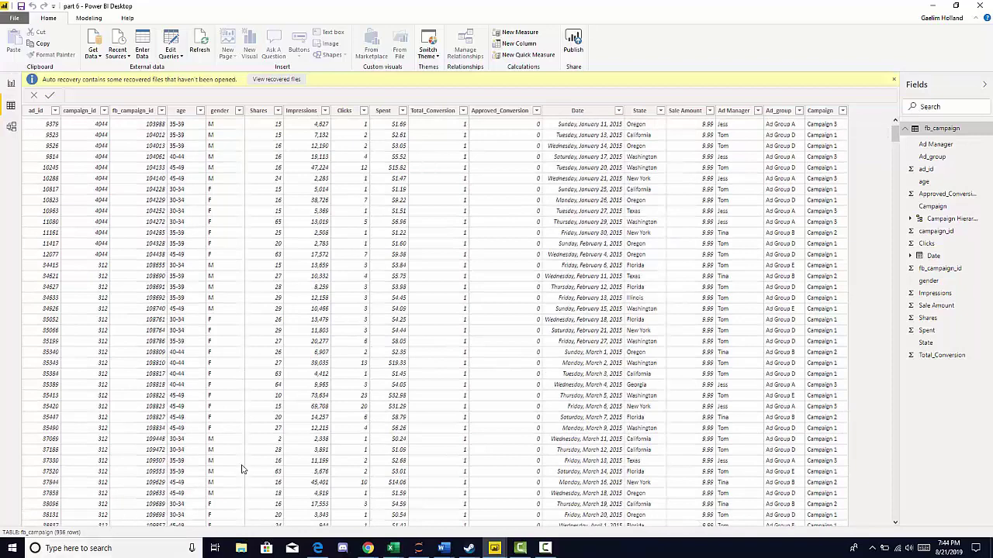
scroll(508, 179, "up", 2)
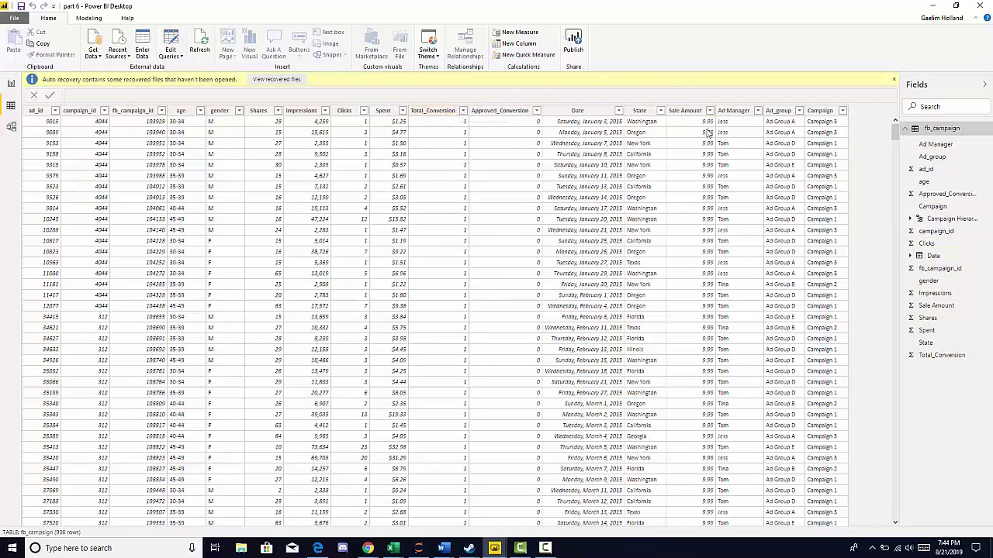
scroll(694, 265, "down", 6)
scroll(696, 248, "up", 6)
scroll(696, 193, "down", 20)
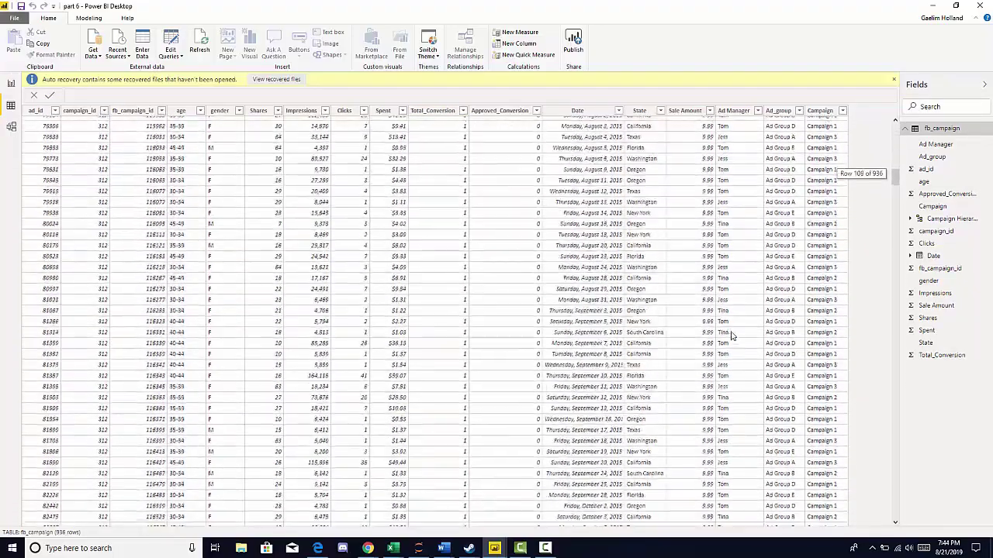
scroll(717, 373, "up", 20)
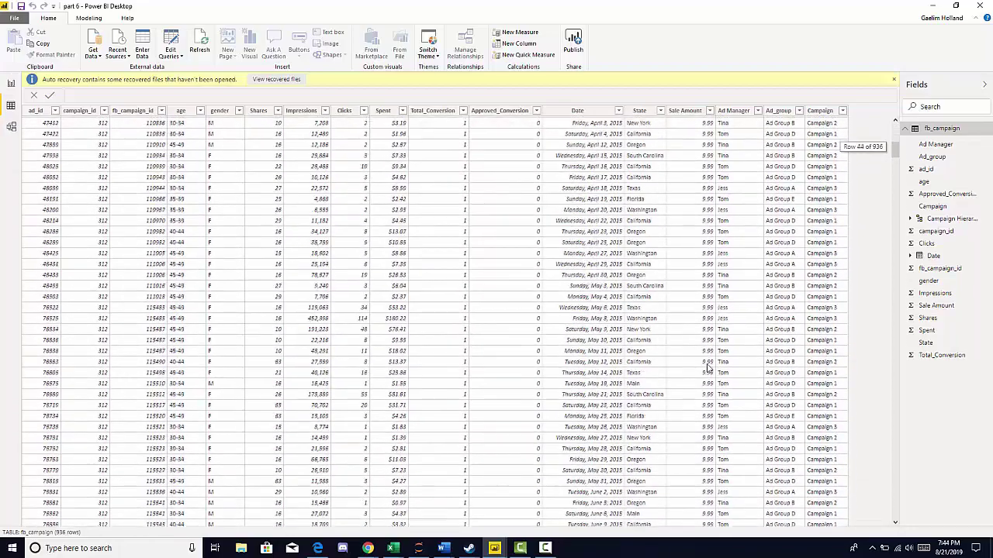
scroll(708, 365, "up", 4)
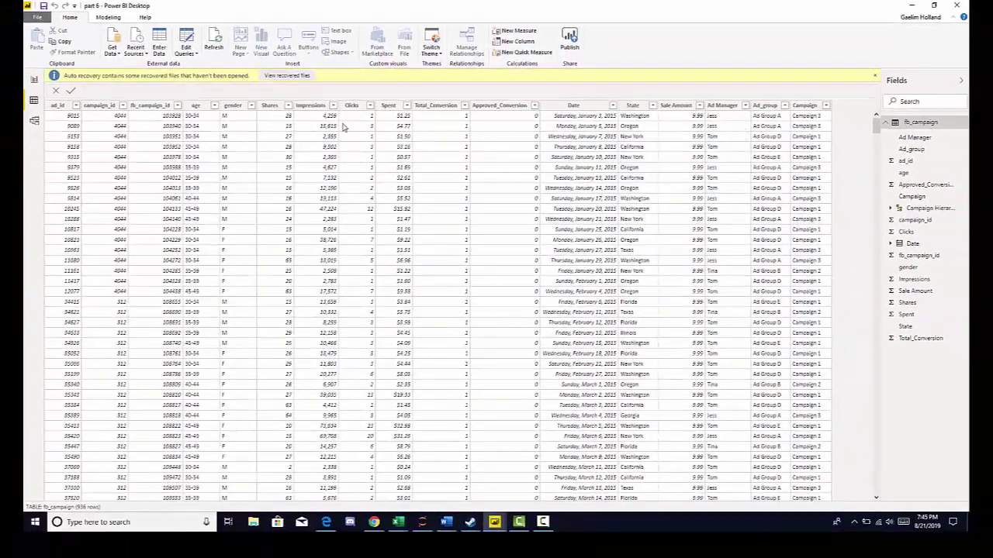
- Return to the report and add a new blank page after Page 3
left_click(34, 82)
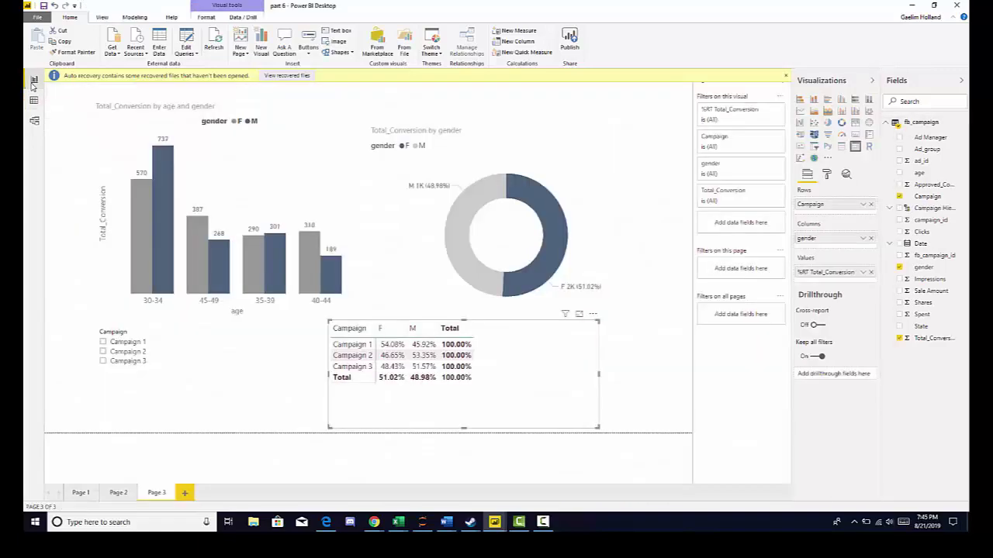
left_click(185, 493)
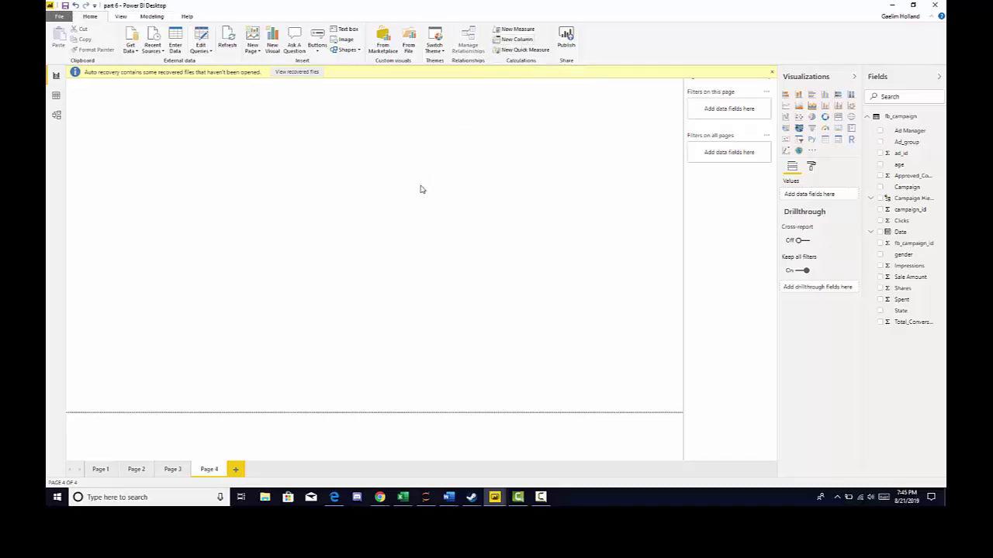
right_click(919, 168)
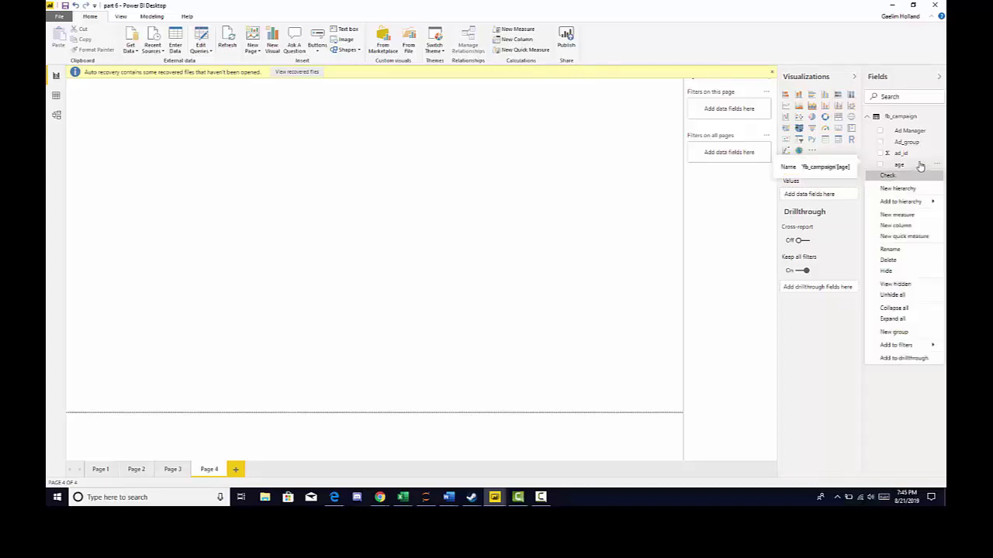
mouse_move(916, 202)
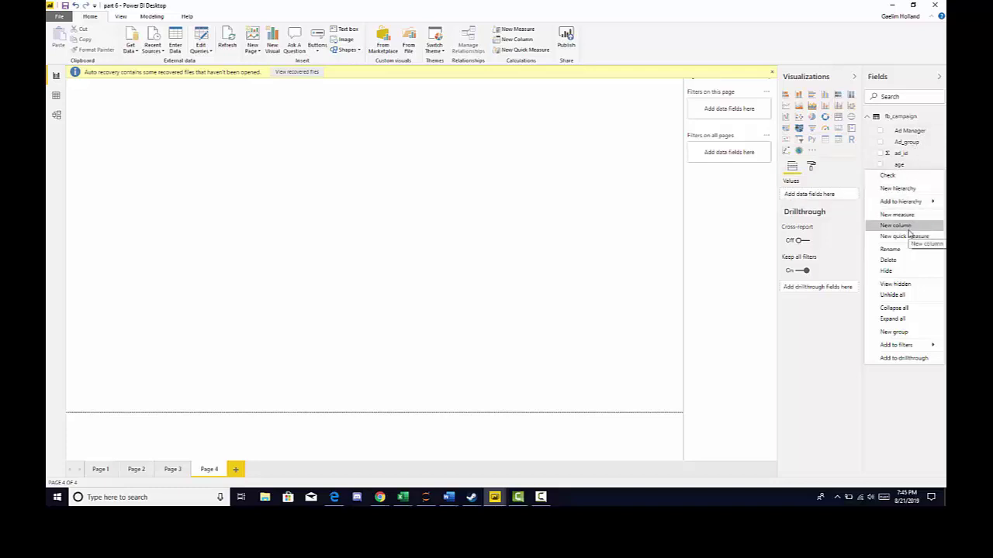
left_click(512, 188)
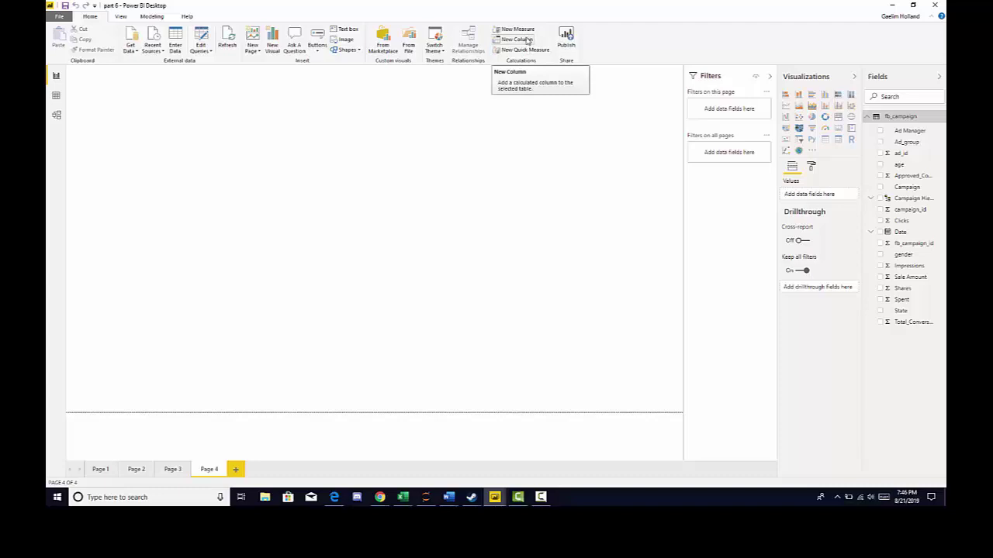
- Create a calculated column in the fb_campaign table and name it Total Sales
left_click(527, 39)
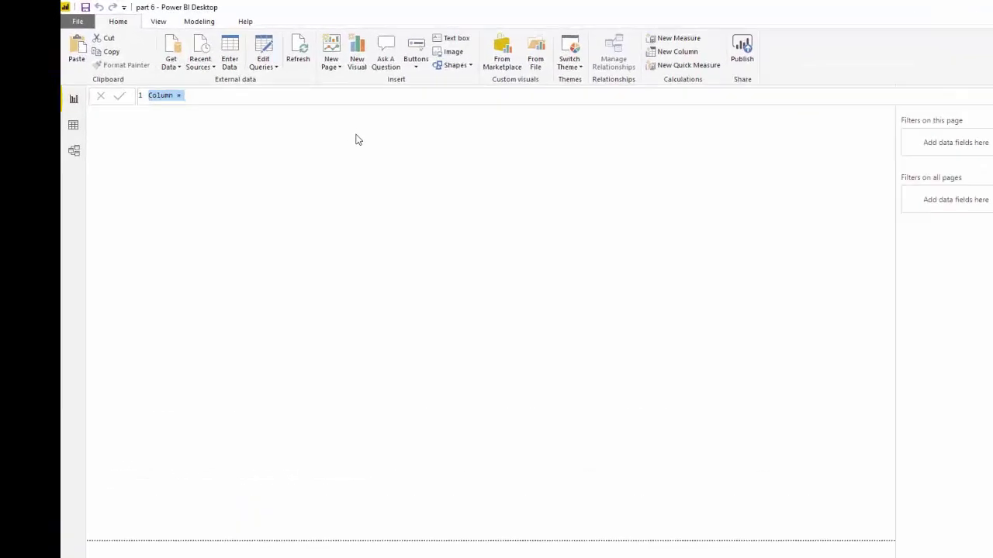
left_click(225, 130)
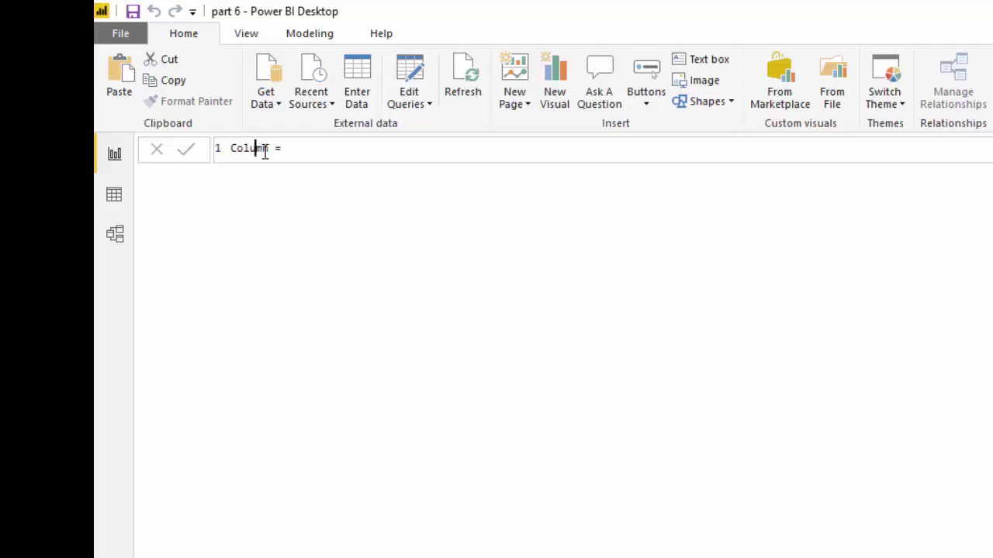
left_click_drag(268, 148, 232, 148)
type("a")
key("BackSpace")
type("Total Sales")
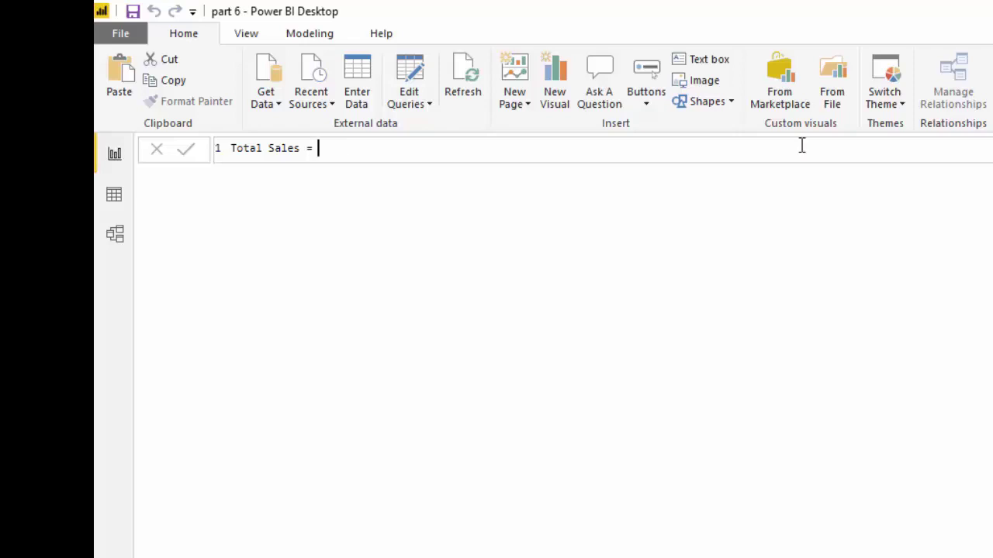
- Define Total Sales as fb_campaign[Total_Conversion]*fb_campaign[Sale Amount] and commit the formula
type("t")
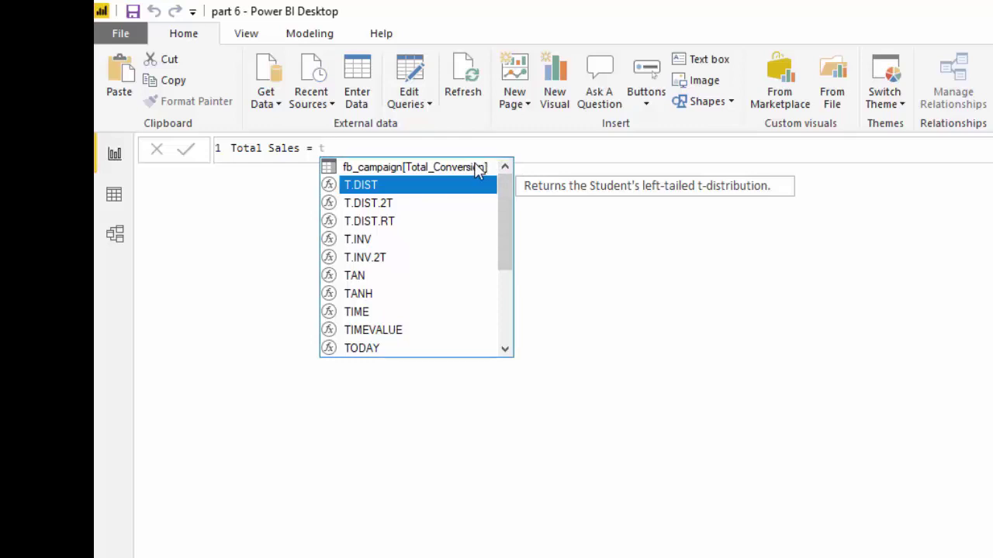
left_click(458, 167)
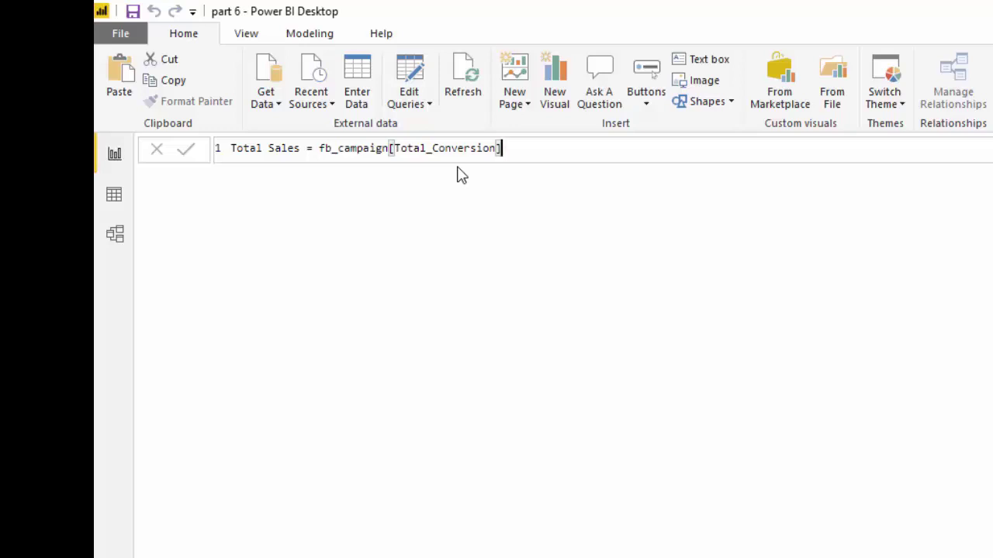
type("*")
type("s")
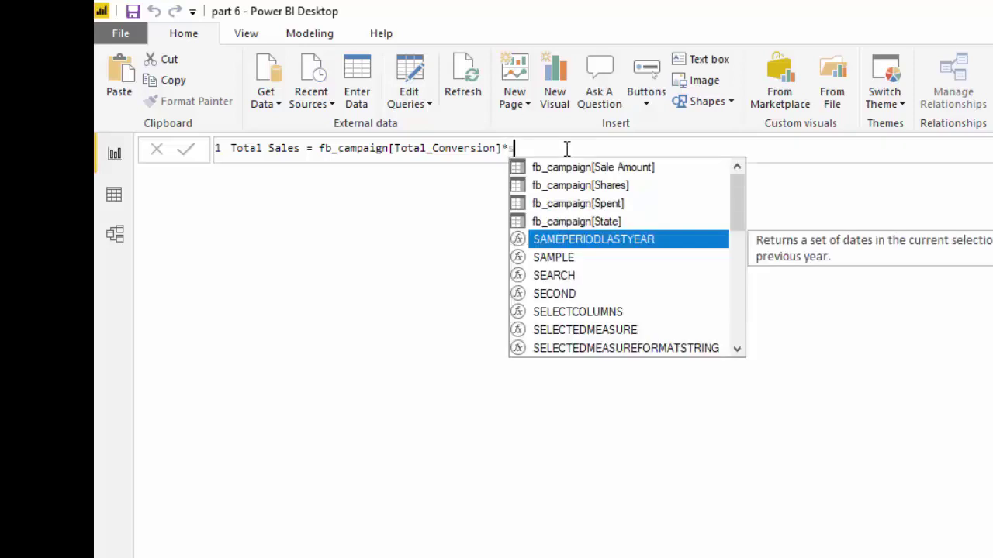
left_click(601, 172)
double_click(601, 172)
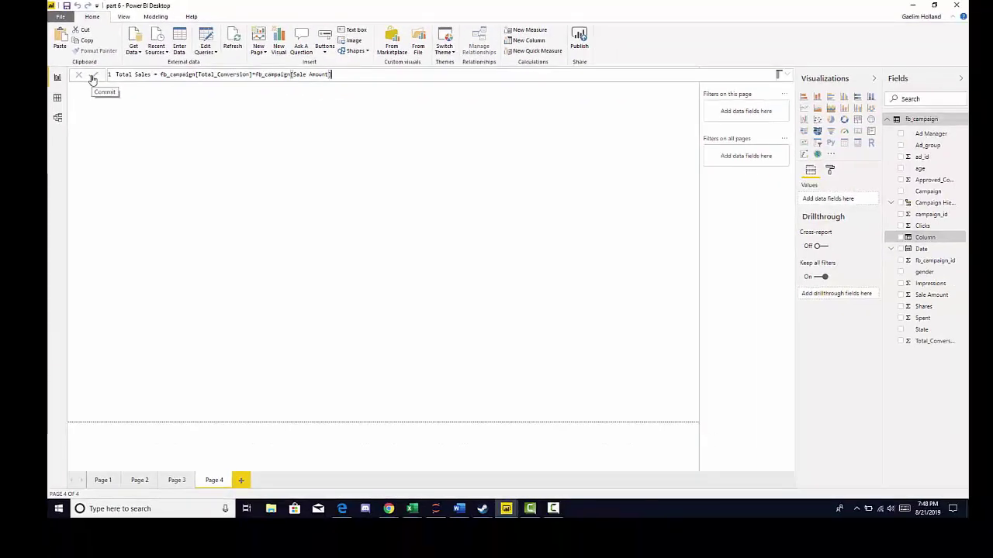
left_click(92, 79)
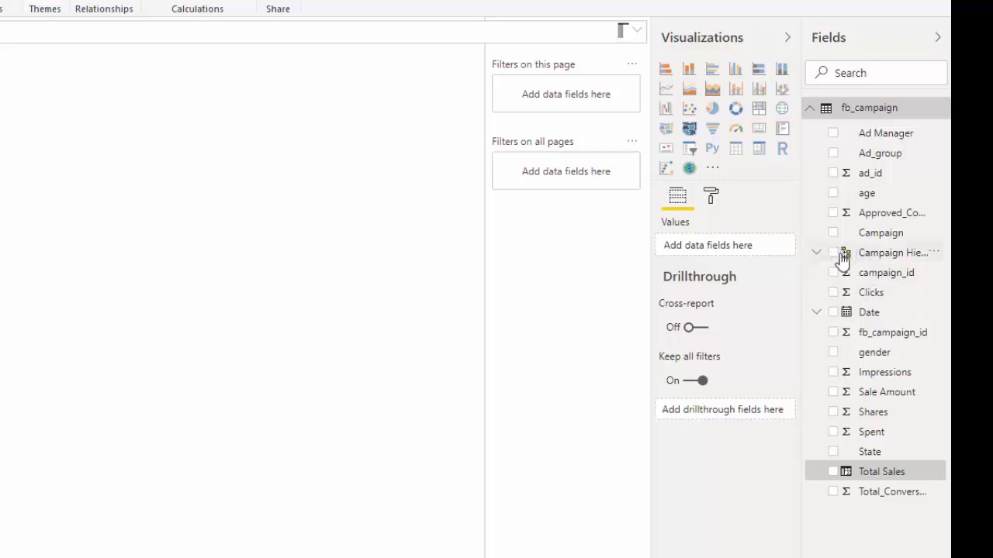
- Add a column chart of Total Sales by Date to Page 4, enlarge it and place it further inside the page
left_click(822, 473)
left_click(833, 313)
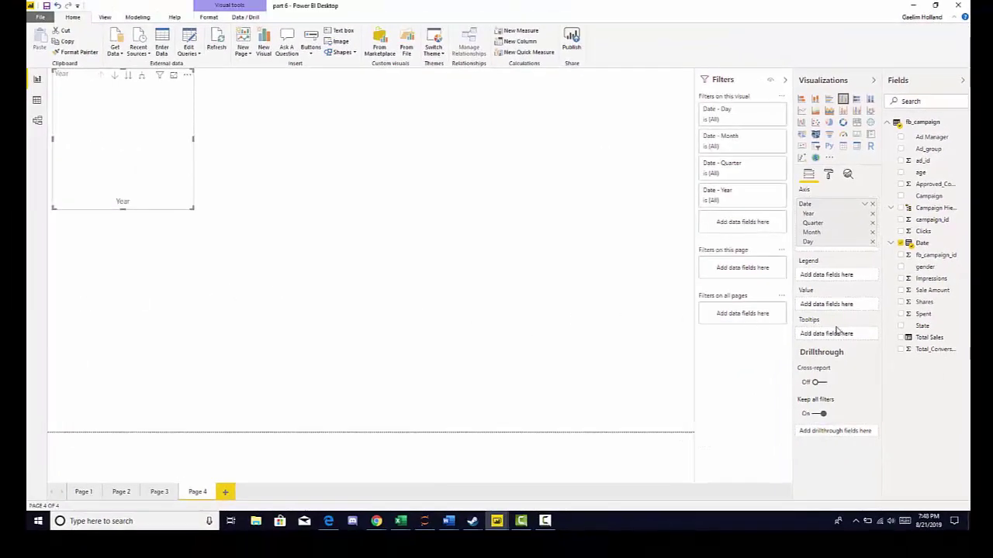
left_click(900, 338)
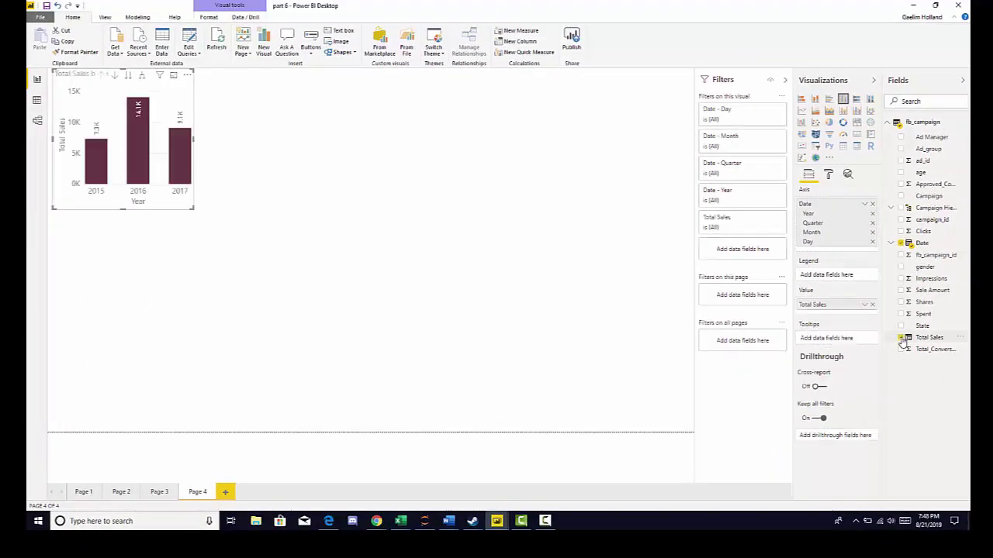
left_click_drag(174, 203, 417, 332)
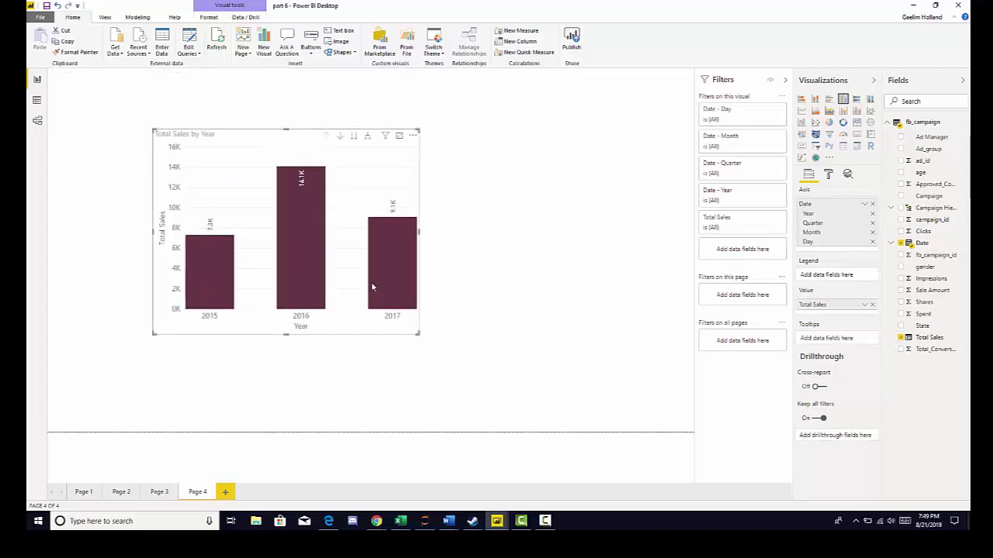
- Switch the report theme to Default
mouse_move(372, 284)
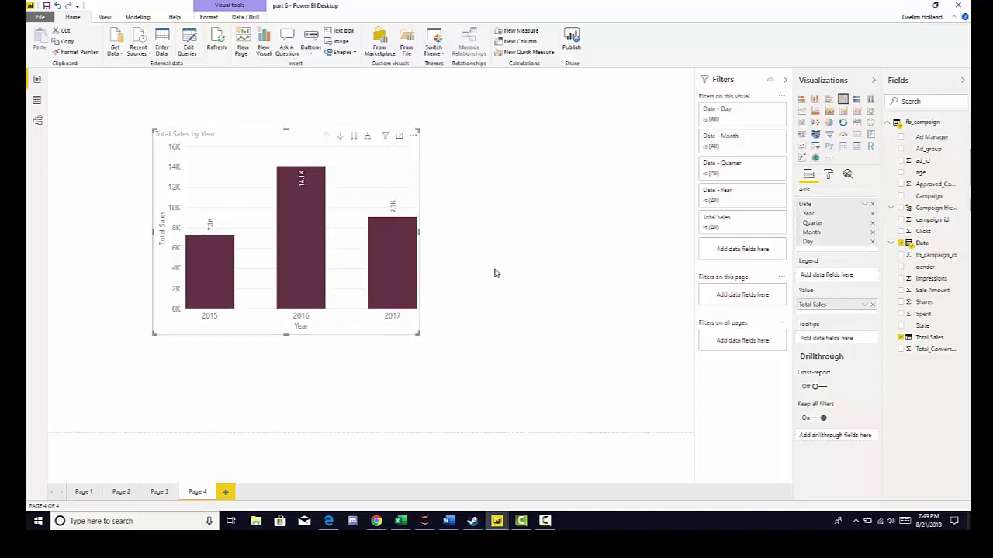
left_click(437, 52)
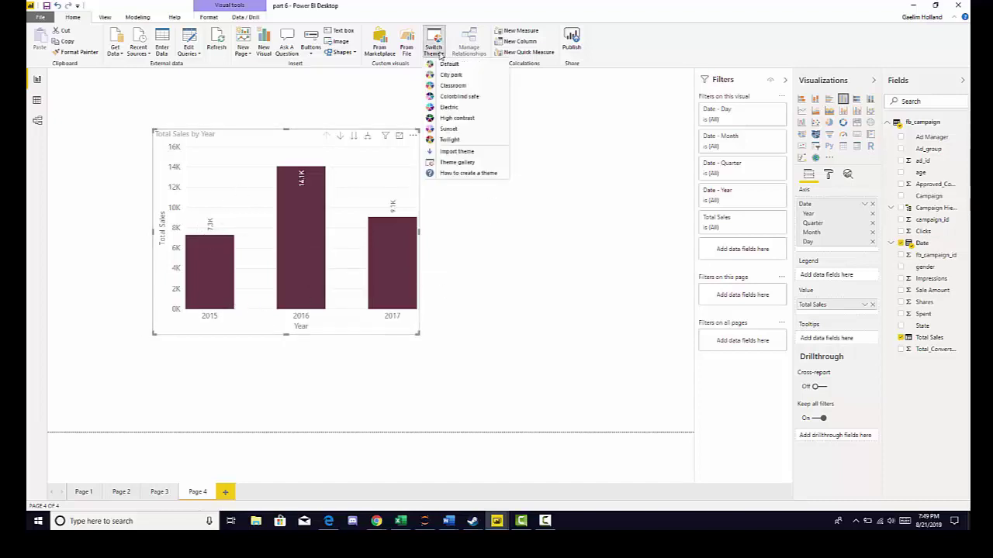
left_click(446, 64)
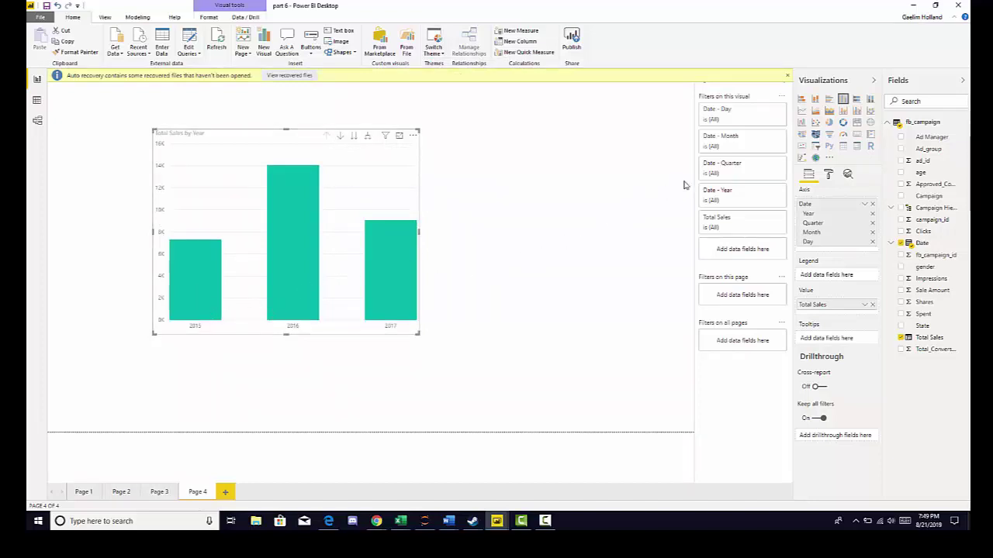
- Change the Total Sales chart to a line chart and inspect its yearly data points
left_click(802, 111)
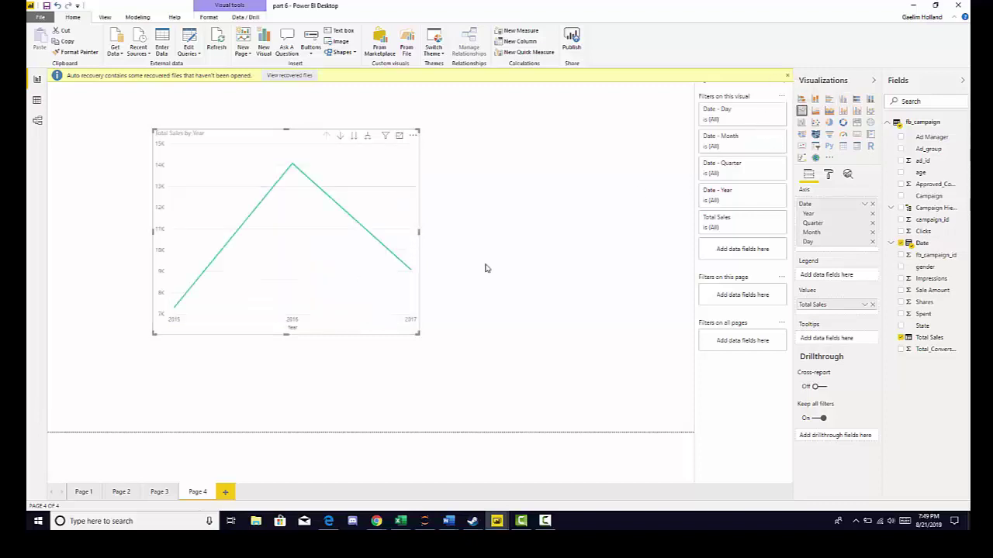
mouse_move(185, 294)
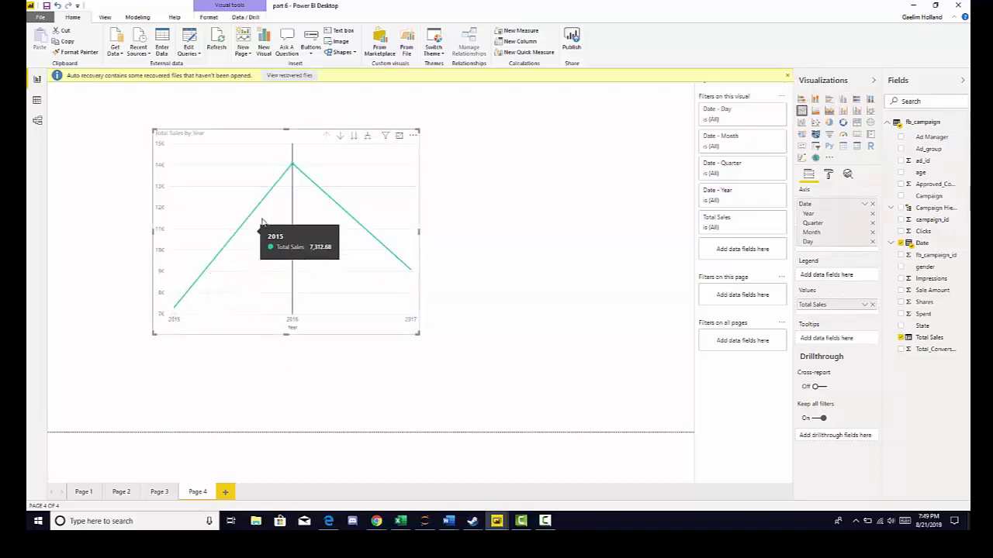
mouse_move(289, 197)
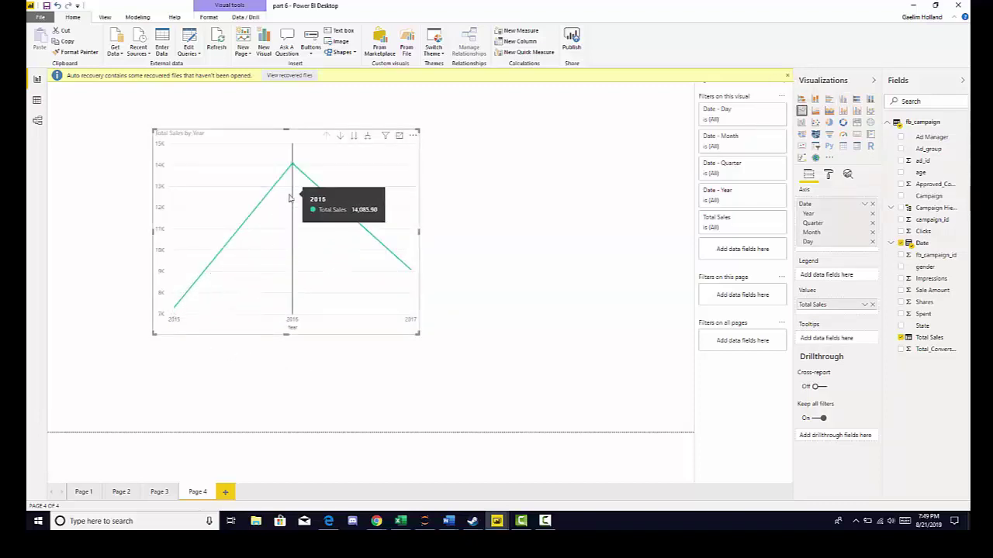
- Expand the line chart's date hierarchy from year down through quarter and month to day
left_click(369, 140)
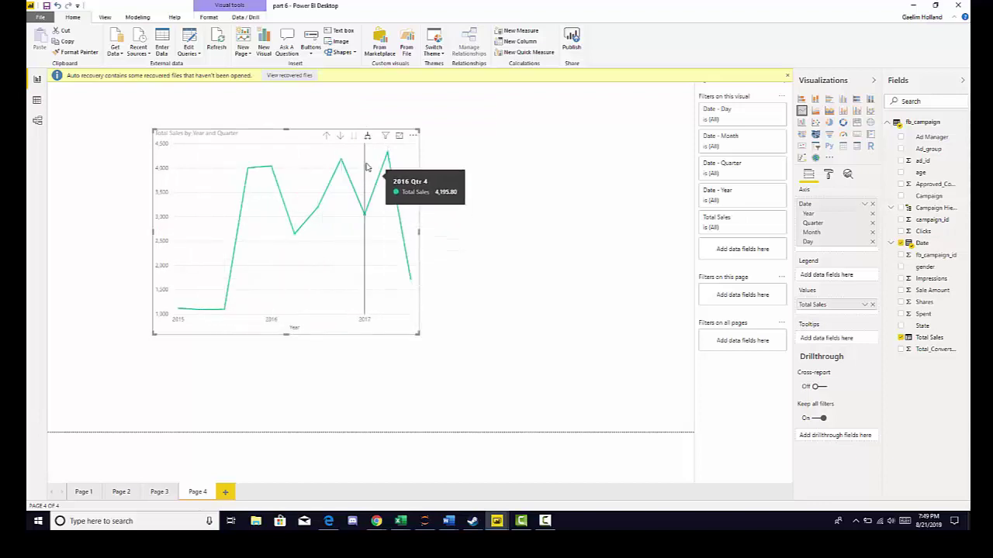
left_click(368, 136)
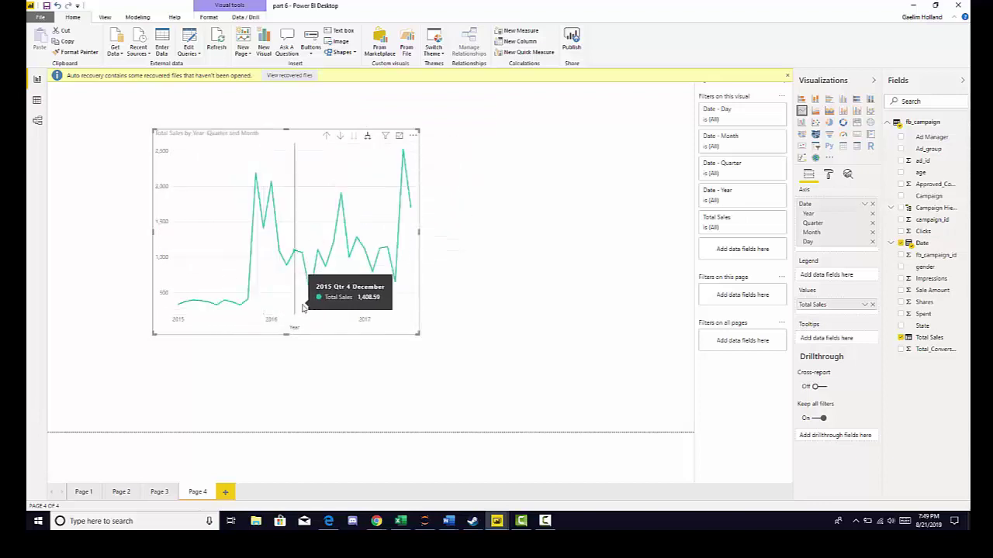
left_click(367, 137)
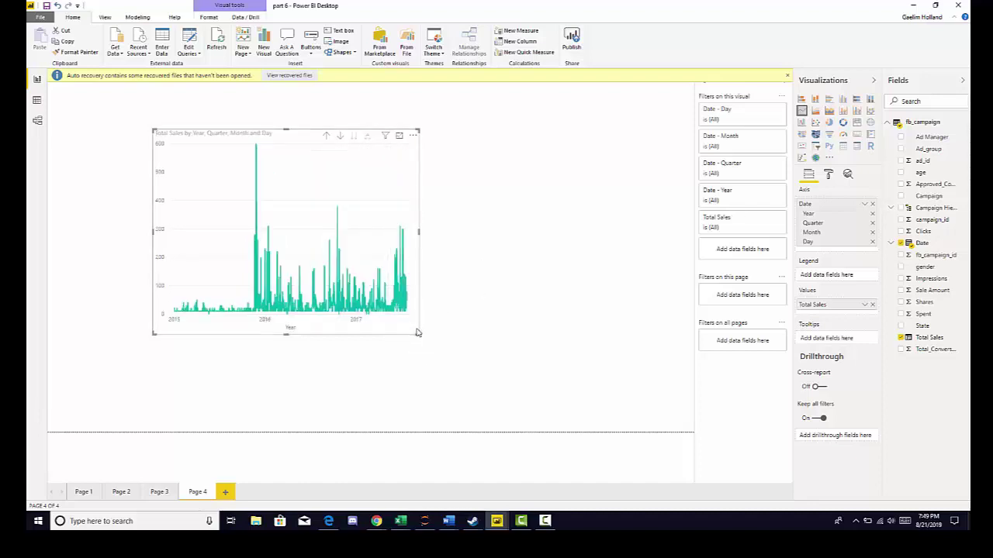
- Widen the Total Sales line chart and drill it back up from day to month level
left_click_drag(417, 332, 536, 350)
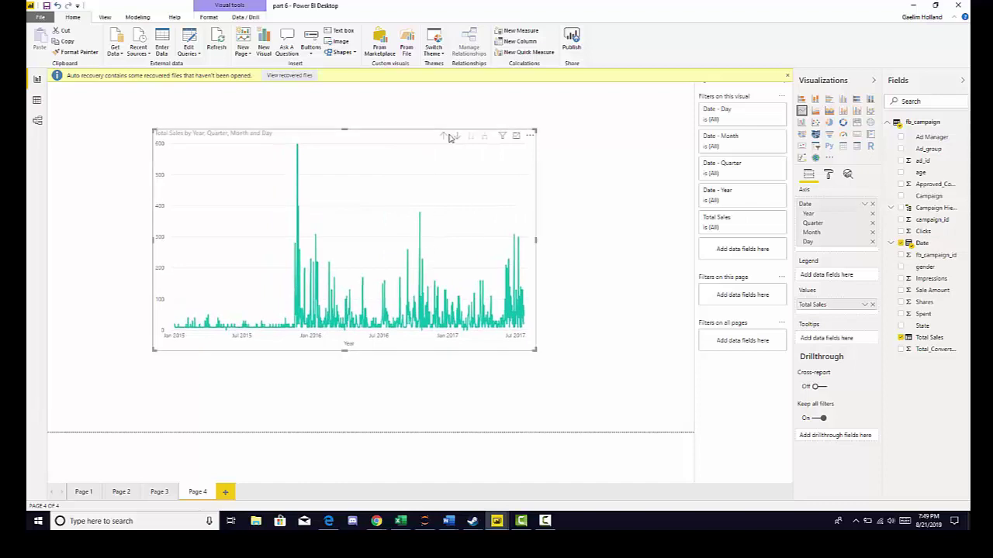
left_click(443, 137)
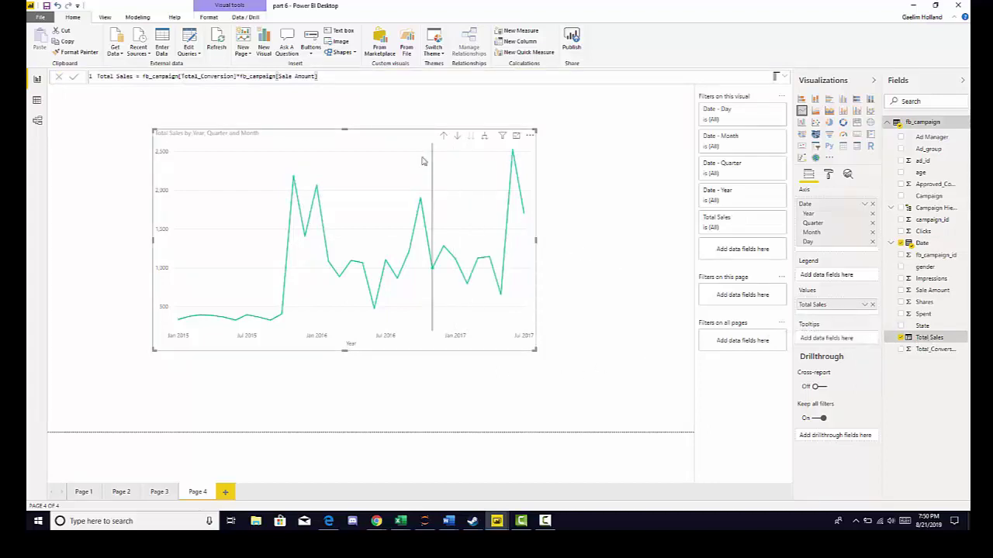
- Format the Total Sales field as currency with $ English (United States)
left_click(386, 118)
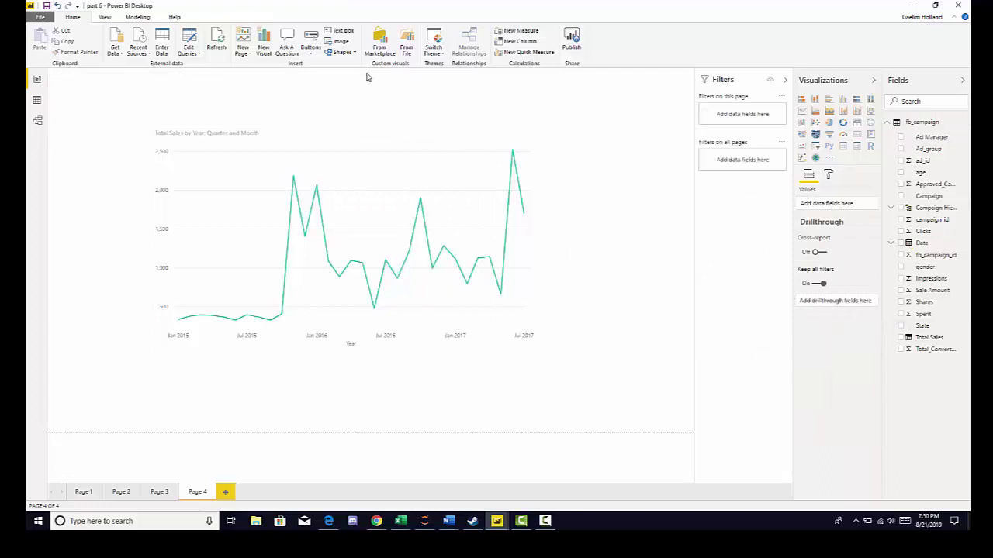
left_click(127, 18)
left_click(929, 337)
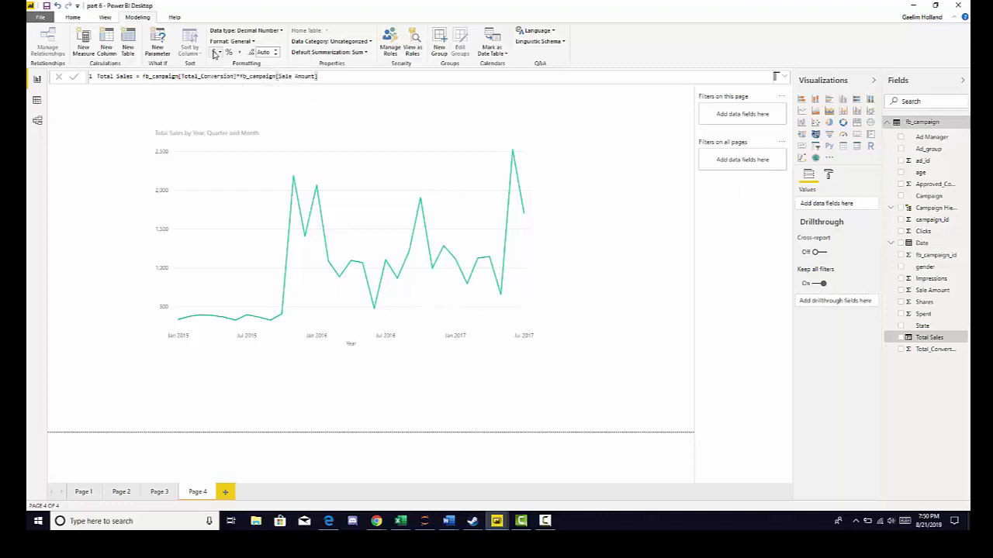
left_click(215, 53)
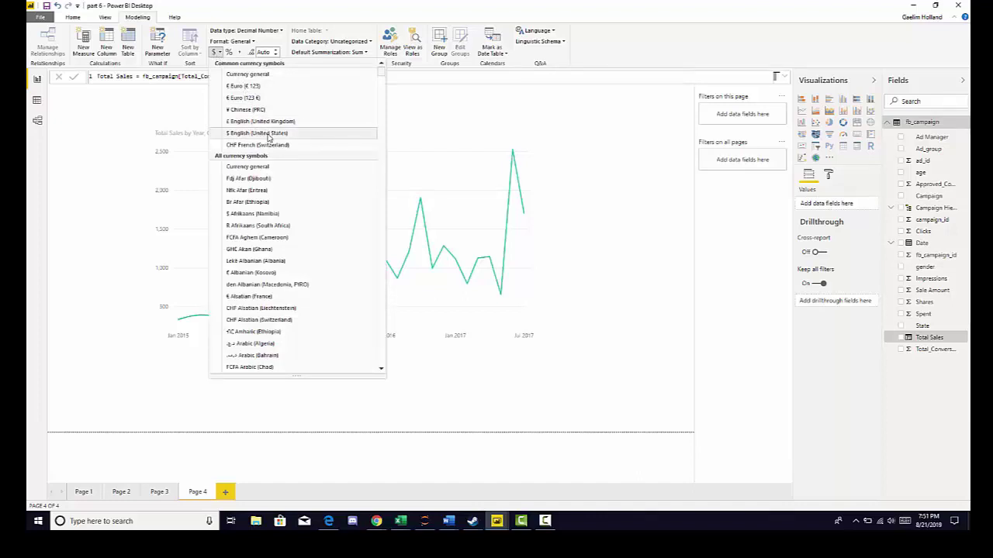
left_click(269, 134)
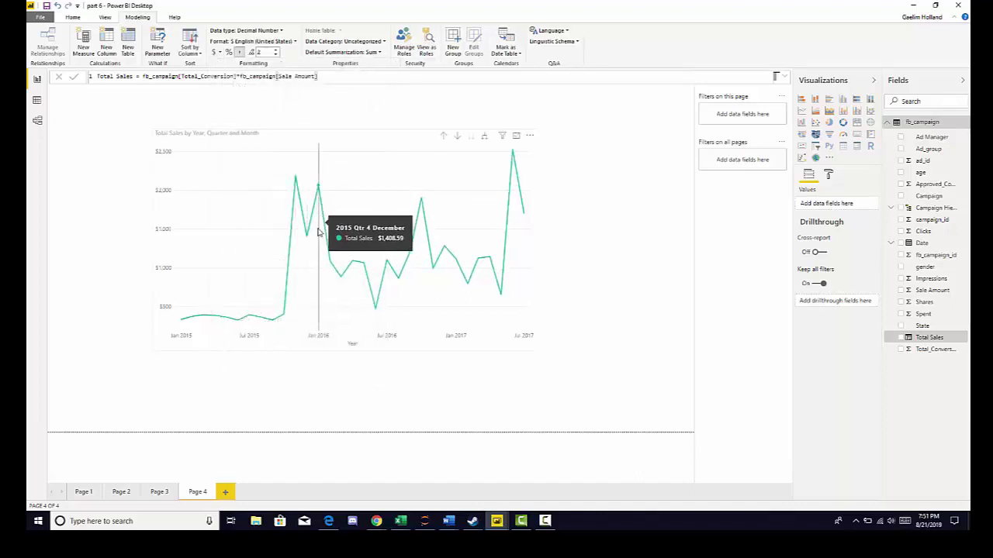
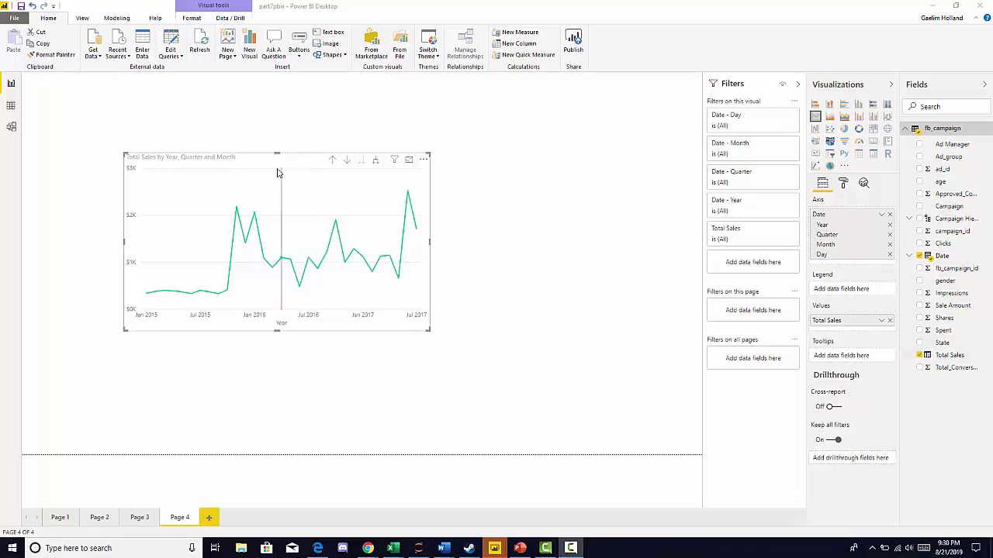
- Move the line chart further into the page, split it by Ad Manager as legend and inspect the January 2016 values
left_click_drag(244, 151, 328, 210)
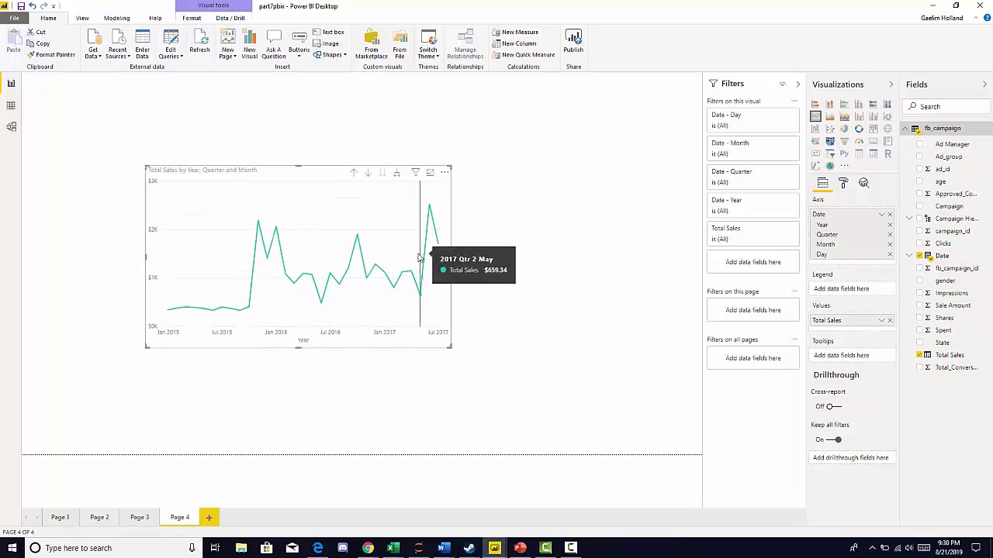
mouse_move(428, 229)
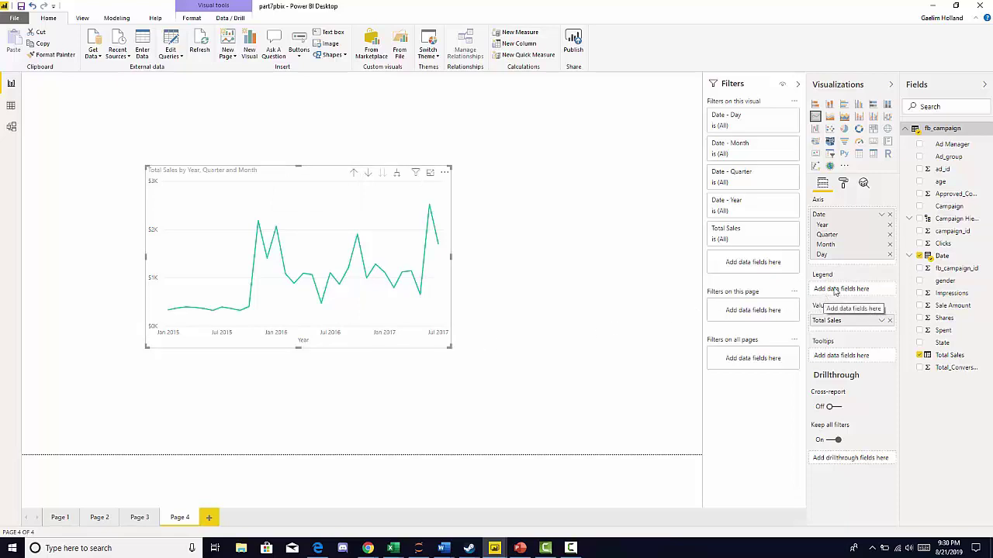
left_click_drag(943, 144, 856, 292)
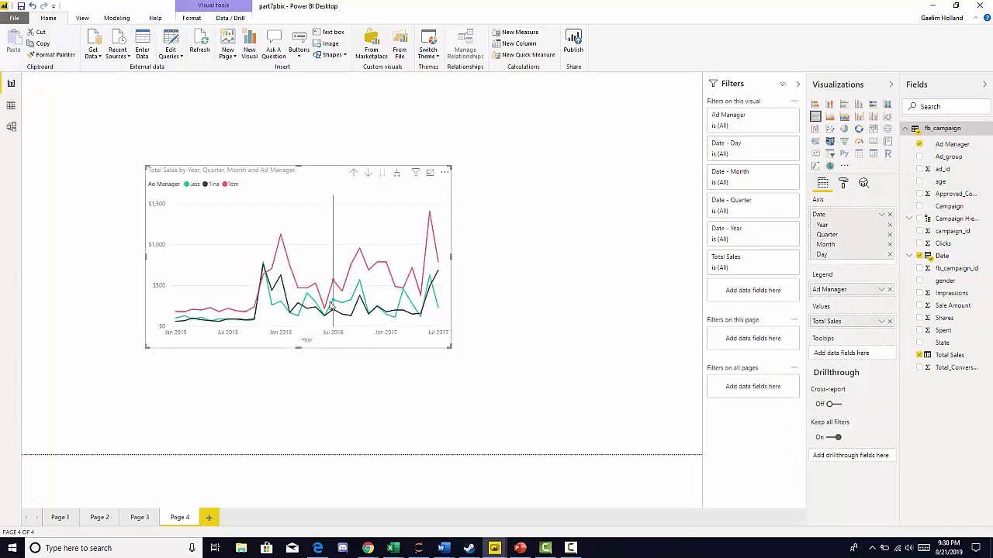
mouse_move(284, 279)
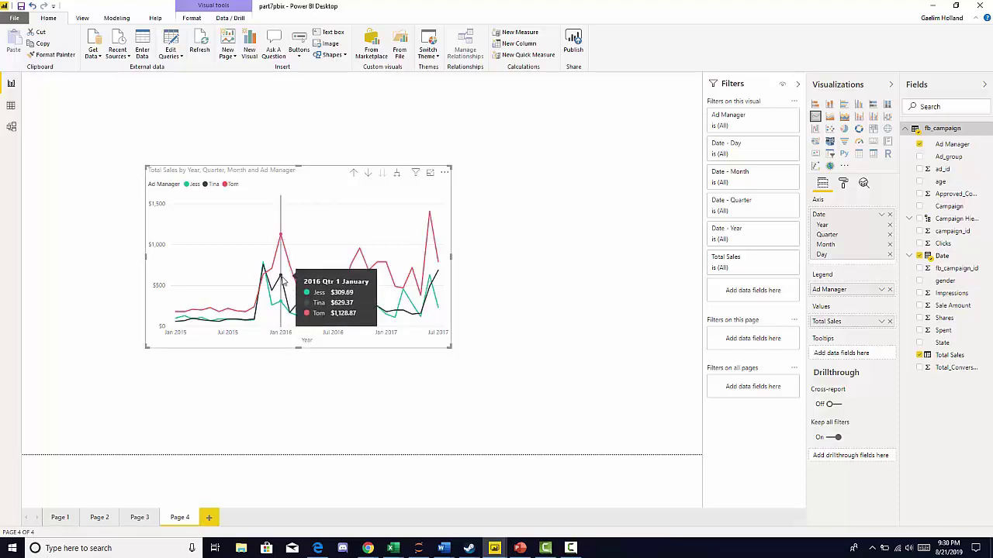
- Expand the line chart to day level, inspect the late November 2015 peak and shift the chart toward the page's edge
left_click(397, 176)
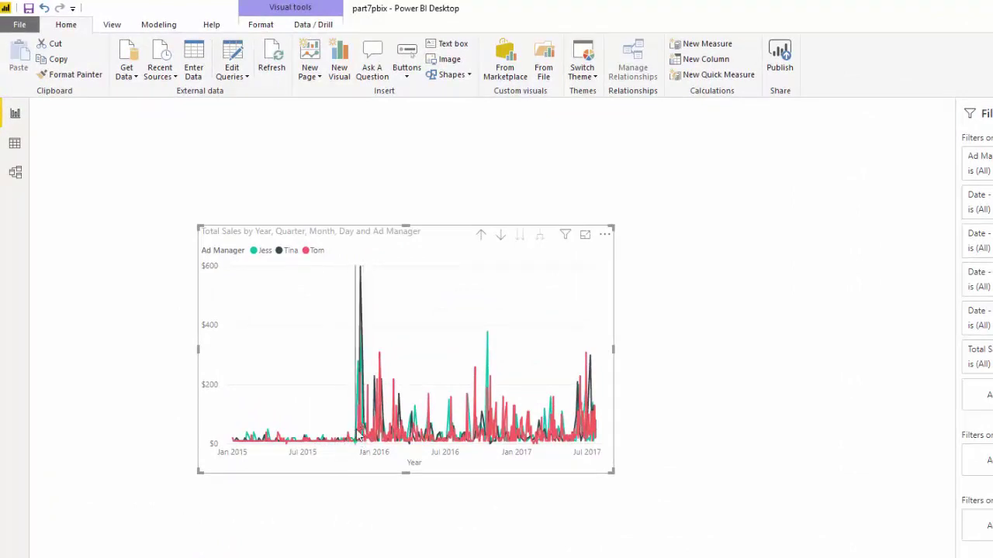
mouse_move(362, 273)
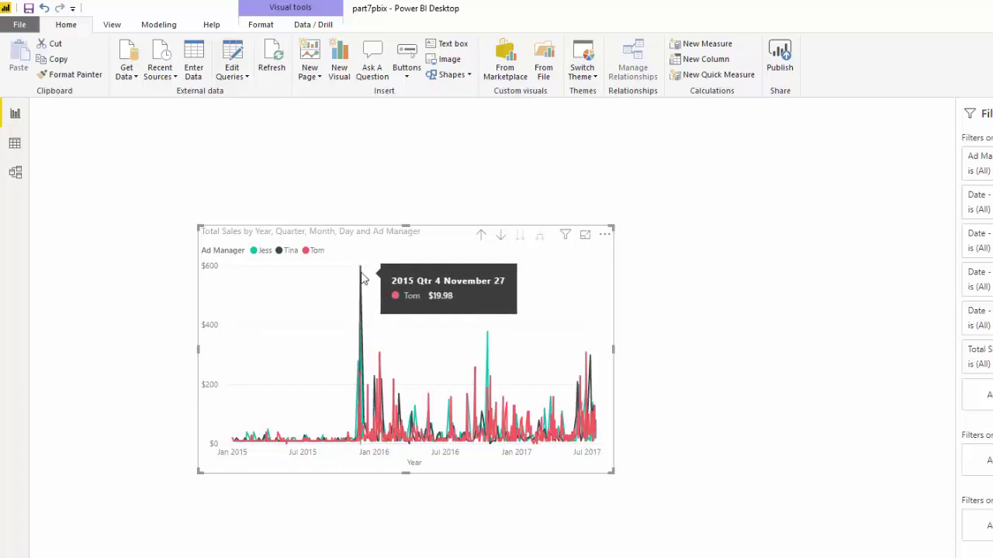
left_click_drag(377, 248, 316, 270)
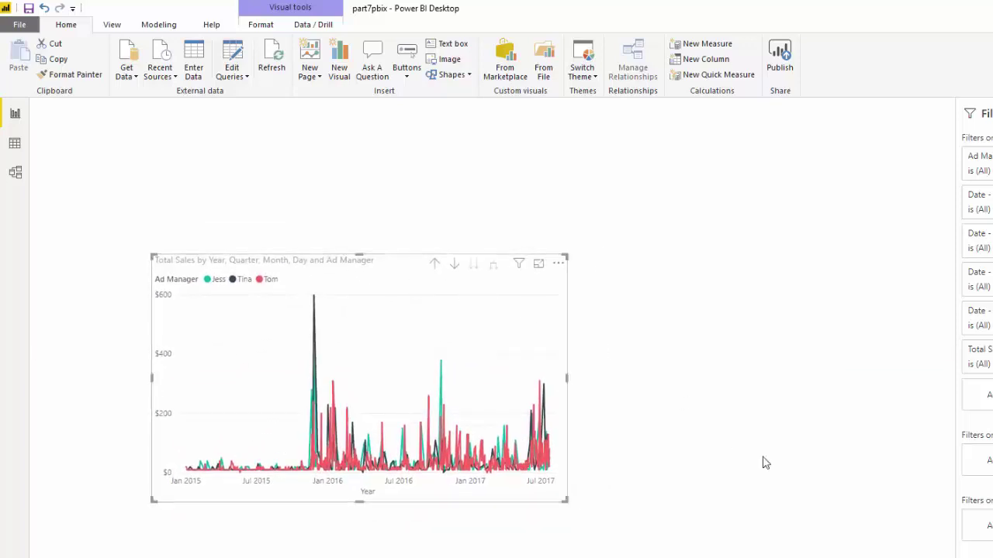
- Add a slicer on the Date field above the line chart
left_click(860, 441)
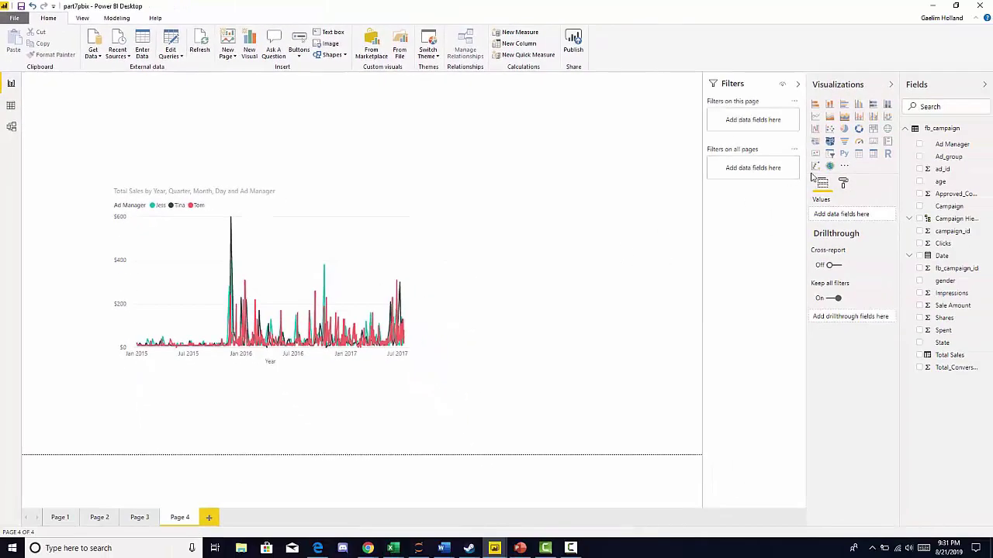
left_click(830, 153)
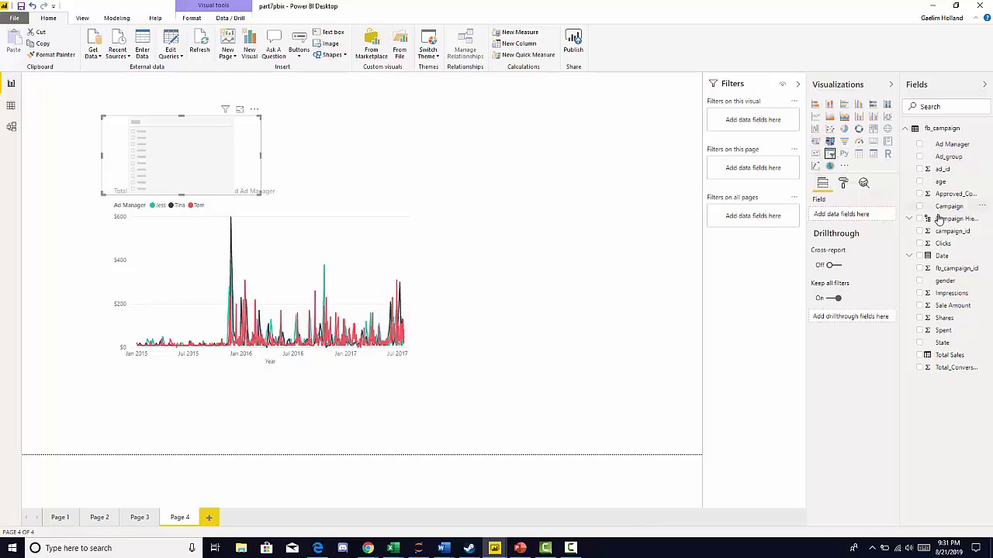
left_click(919, 256)
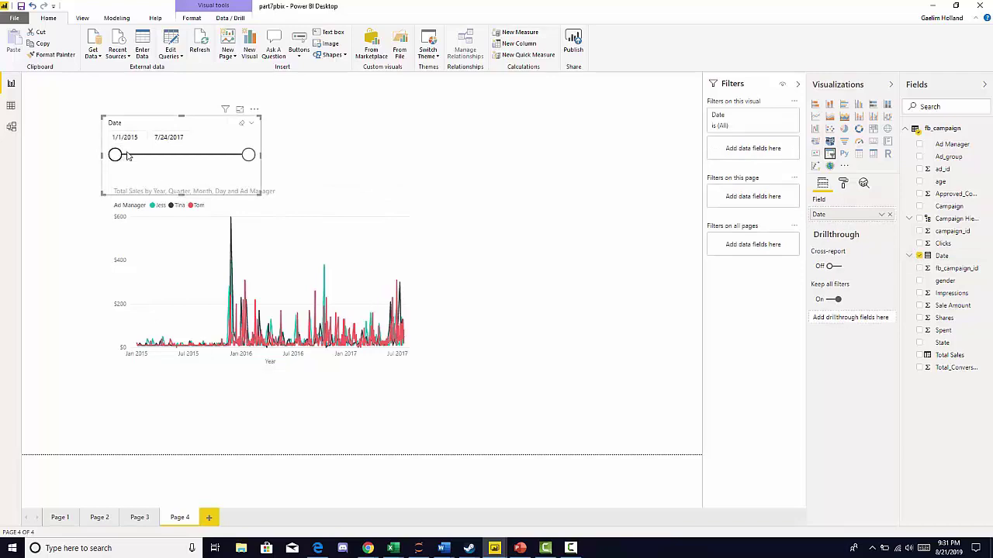
- Limit the date slicer to 9/12/2015 through 12/17/2015 and inspect the chart's highest sales peak
left_click_drag(248, 155, 167, 164)
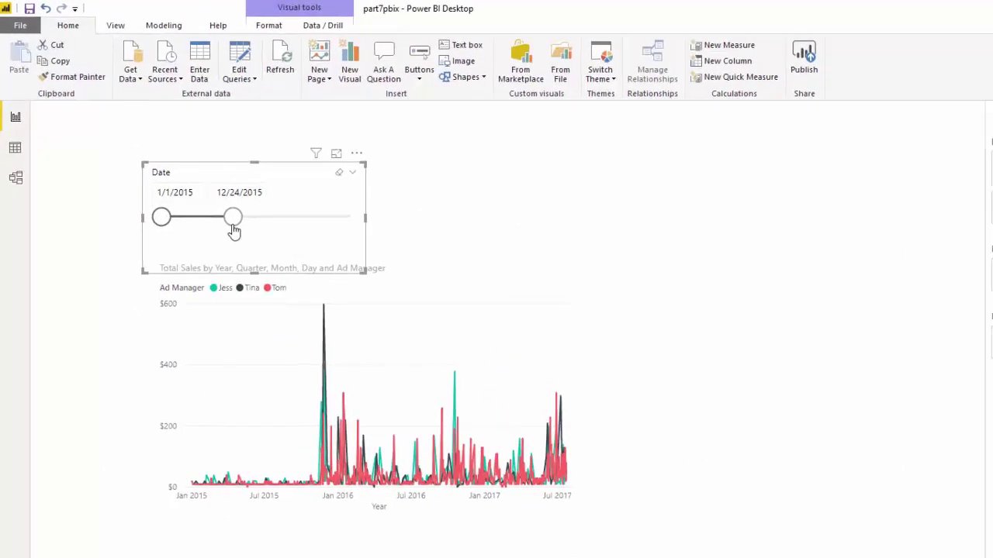
mouse_move(232, 225)
left_mouse_down()
mouse_move(246, 227)
mouse_move(220, 240)
mouse_move(233, 237)
left_mouse_up()
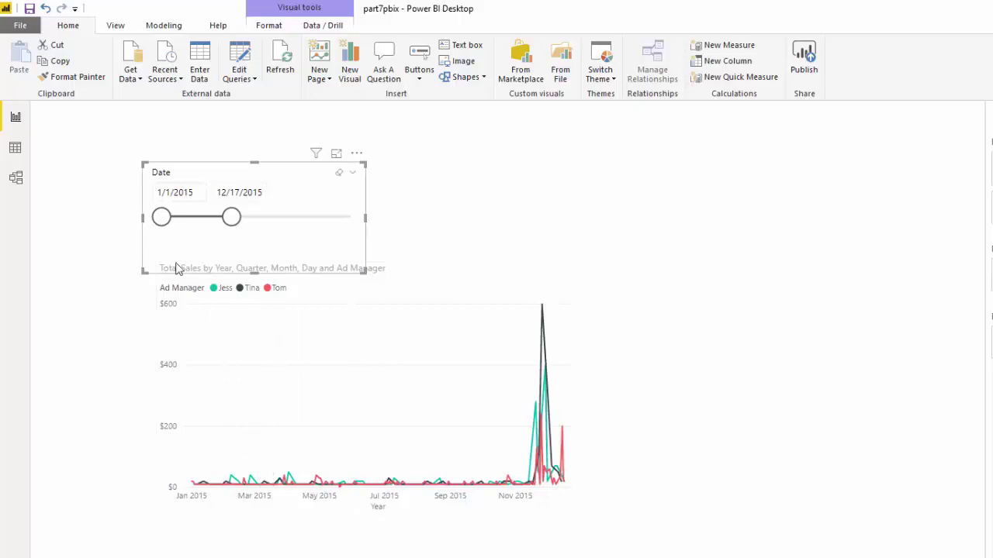
left_click_drag(164, 233, 213, 228)
mouse_move(484, 329)
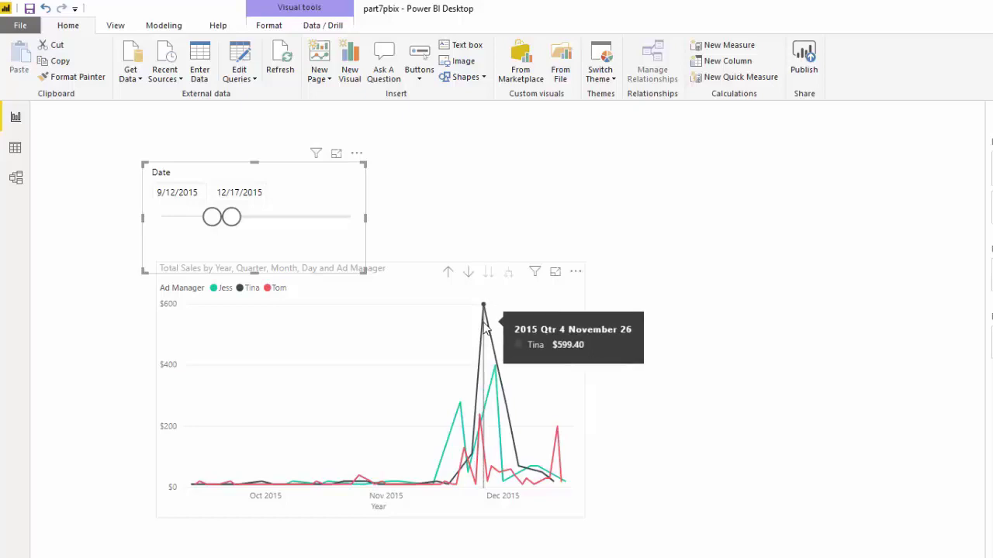
- Move the line chart closer to the page's edge and delete the date slicer
left_click_drag(377, 401, 294, 373)
left_click(305, 206)
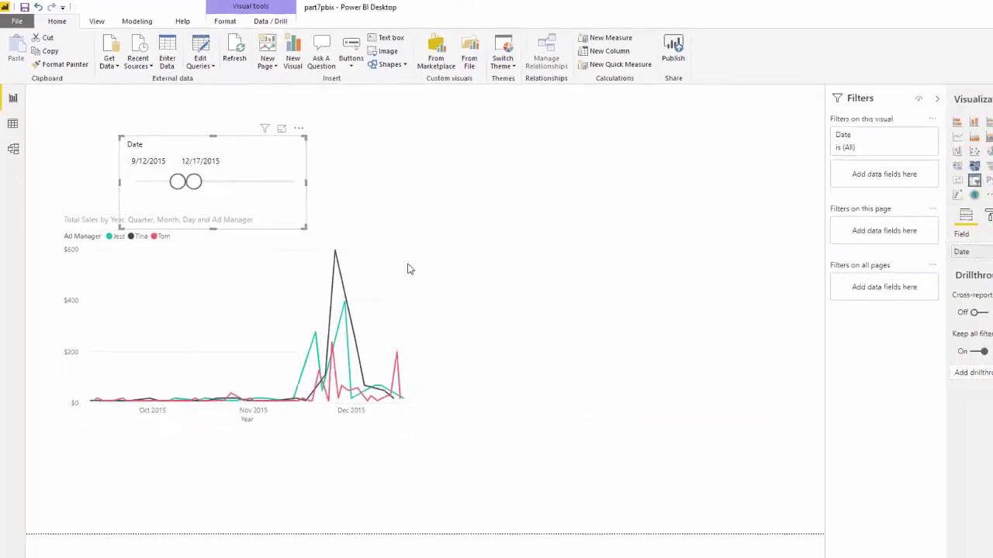
mouse_move(483, 318)
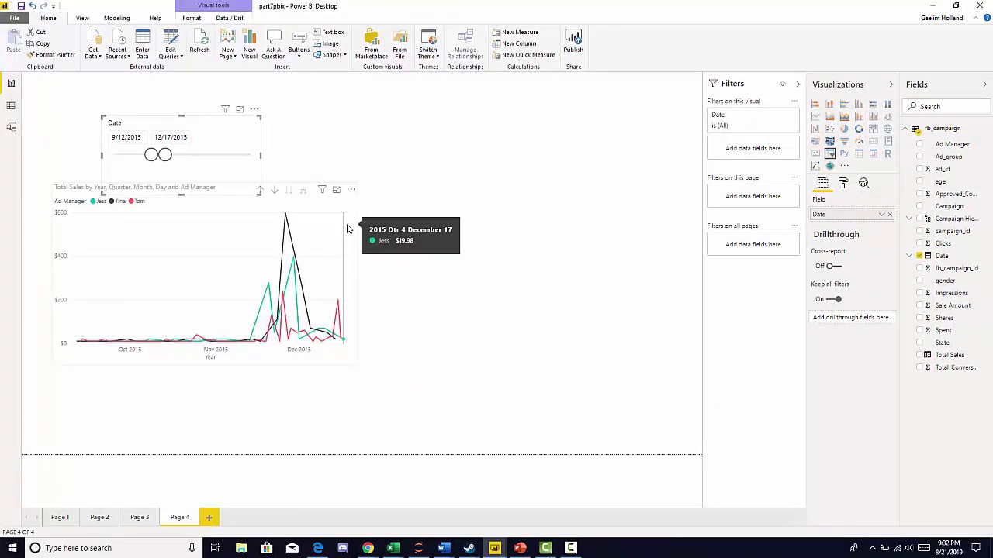
key("Delete")
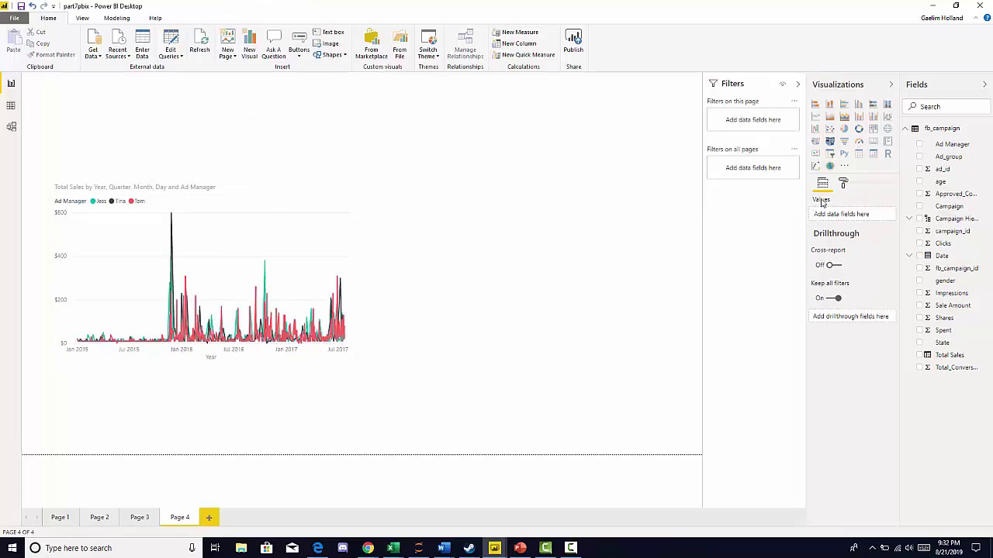
- Add a table beside the line chart with the Ad Manager, Total_Conversion and Date fields
left_click(858, 160)
left_click_drag(285, 161, 583, 221)
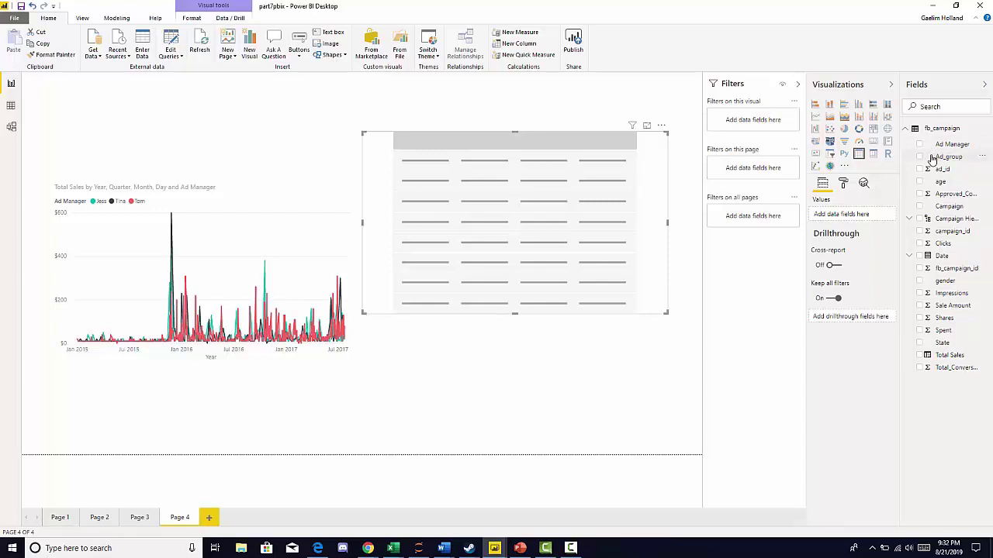
left_click(920, 144)
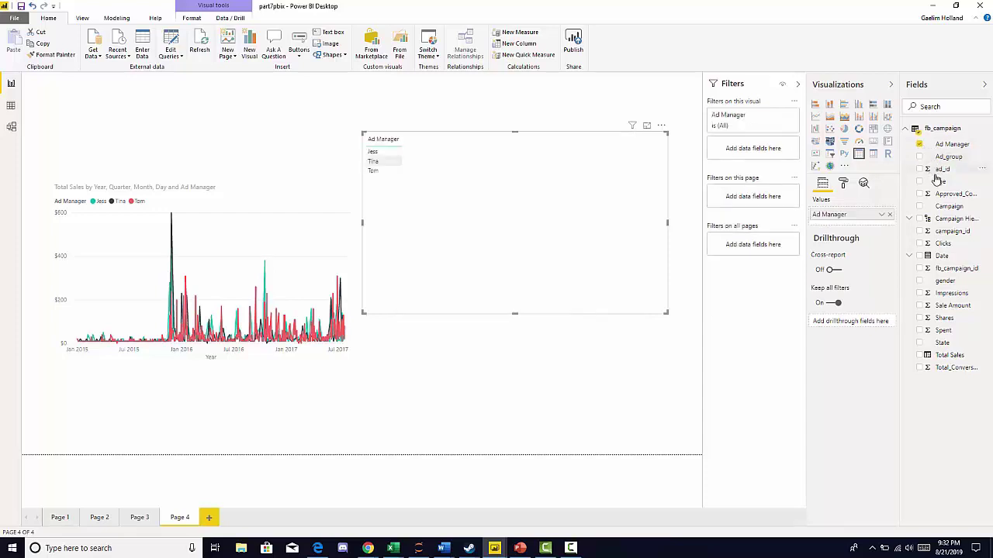
left_click(919, 370)
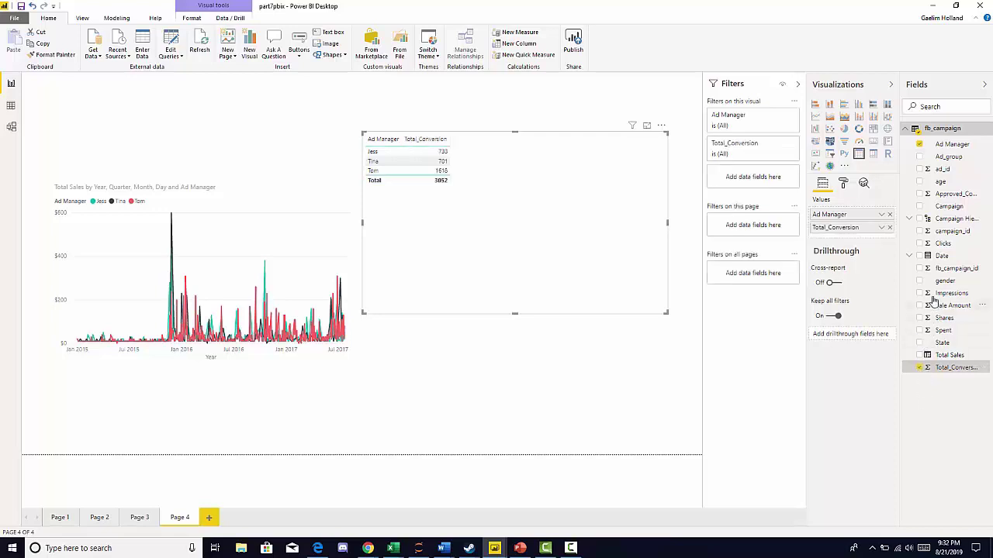
left_click(919, 257)
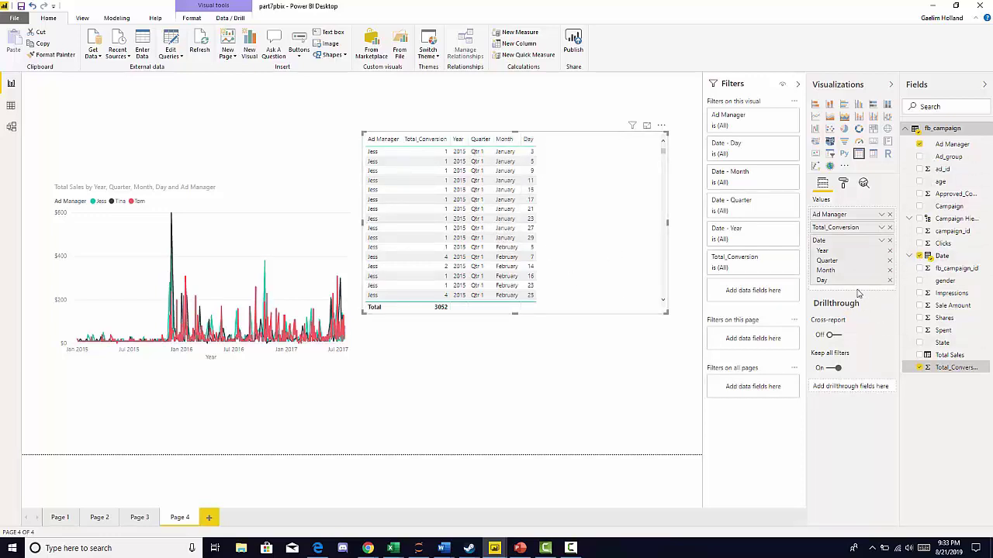
- Replace Total_Conversion with Total Sales in the table and sort it by Total Sales in descending order
left_click(919, 368)
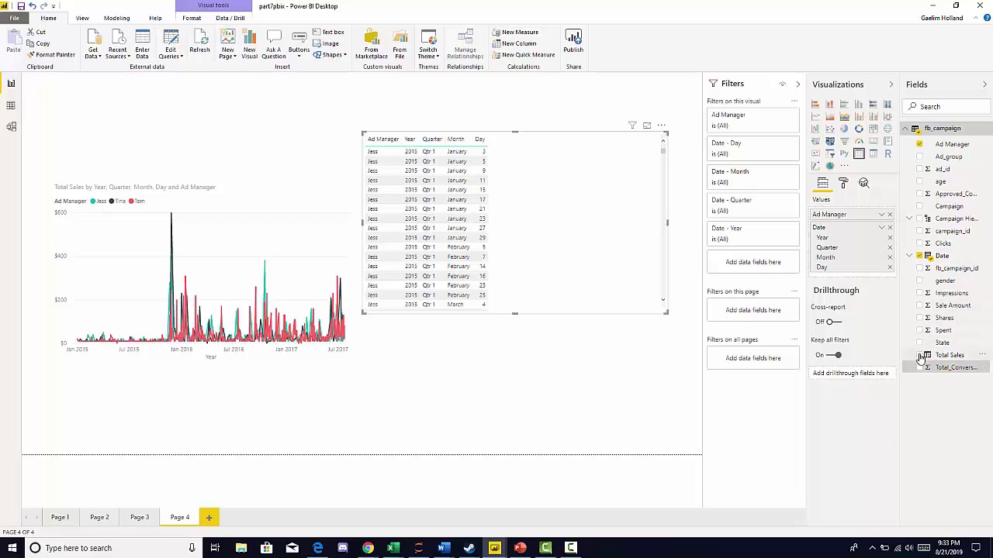
left_click(919, 356)
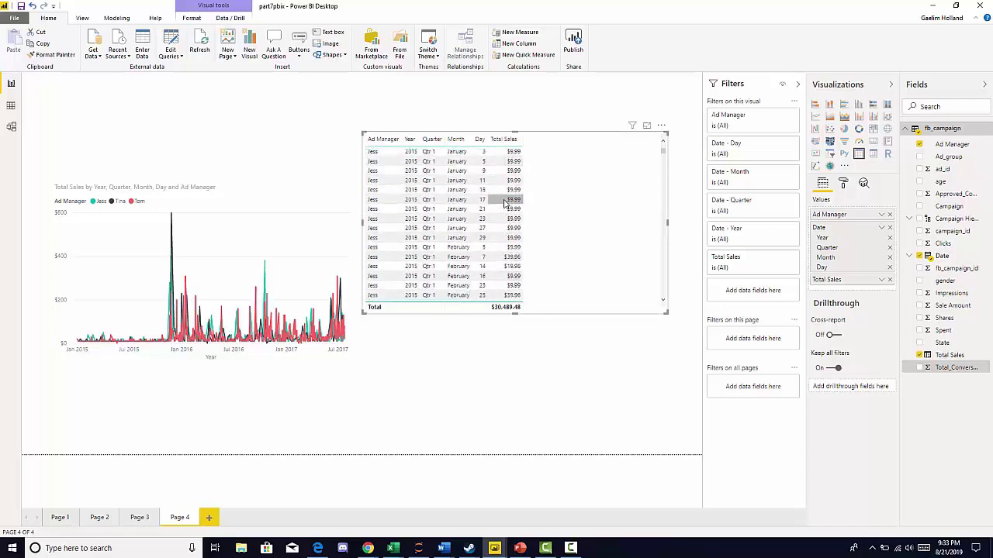
left_click(501, 140)
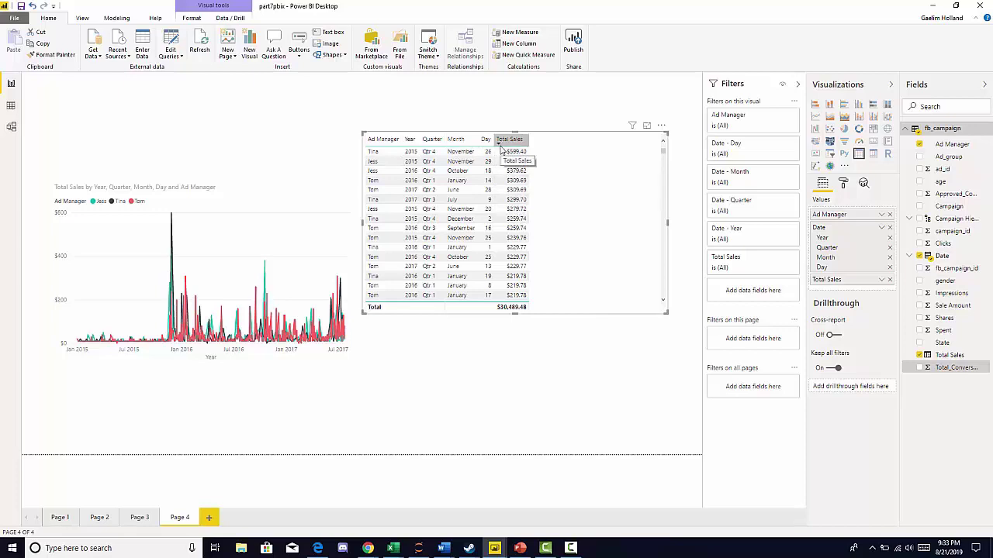
- Move the table up to the page's upper edge and reduce its height to free space below it
left_click_drag(565, 253, 566, 221)
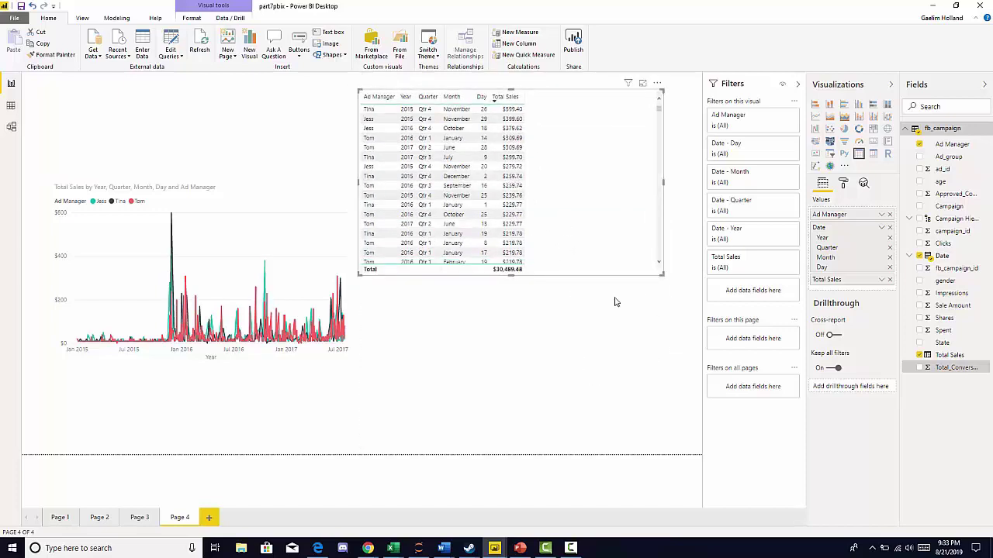
left_click(616, 341)
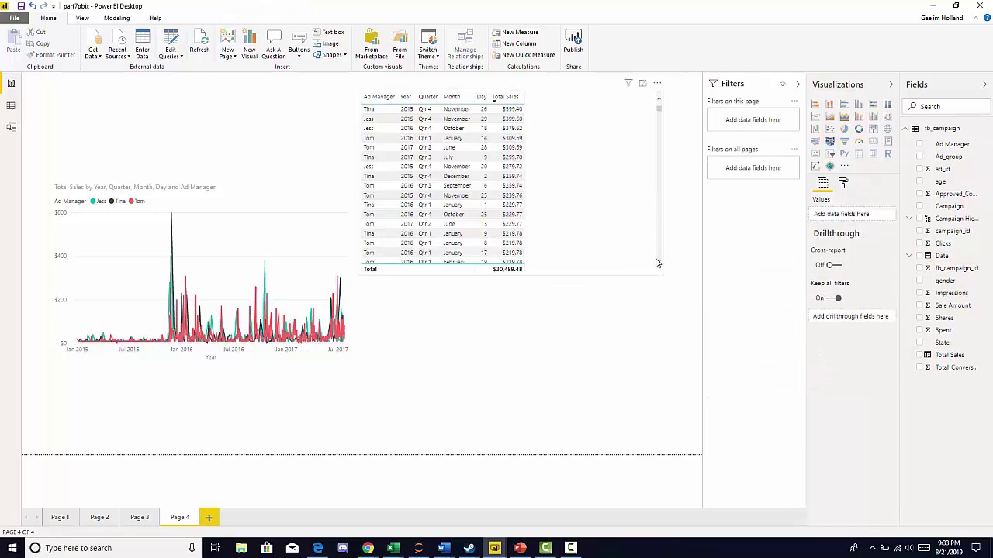
left_click(660, 268)
left_click_drag(658, 239, 665, 217)
left_click(644, 277)
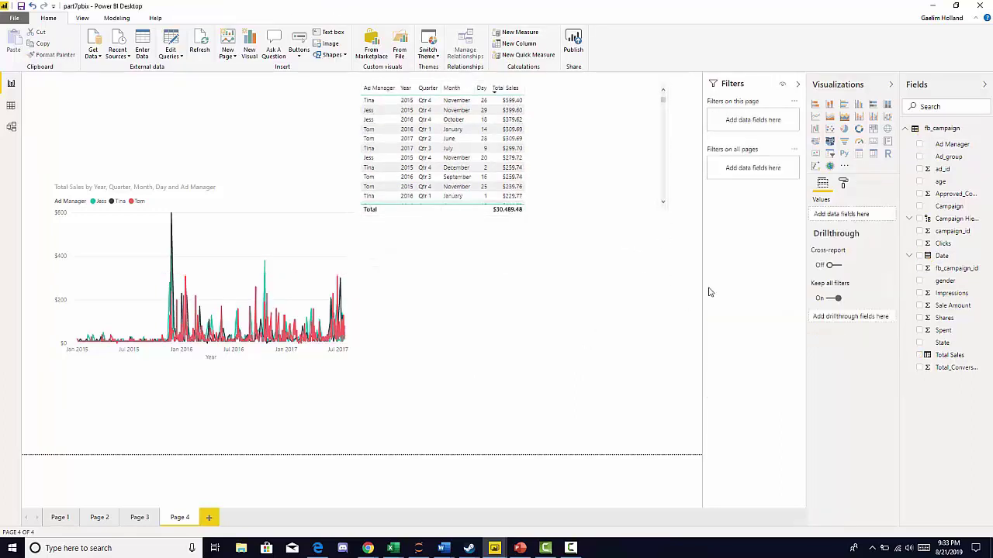
- Add a matrix with Ad Manager as rows and place it below the table, clear of the line chart
left_click(873, 154)
left_click_drag(260, 168, 468, 279)
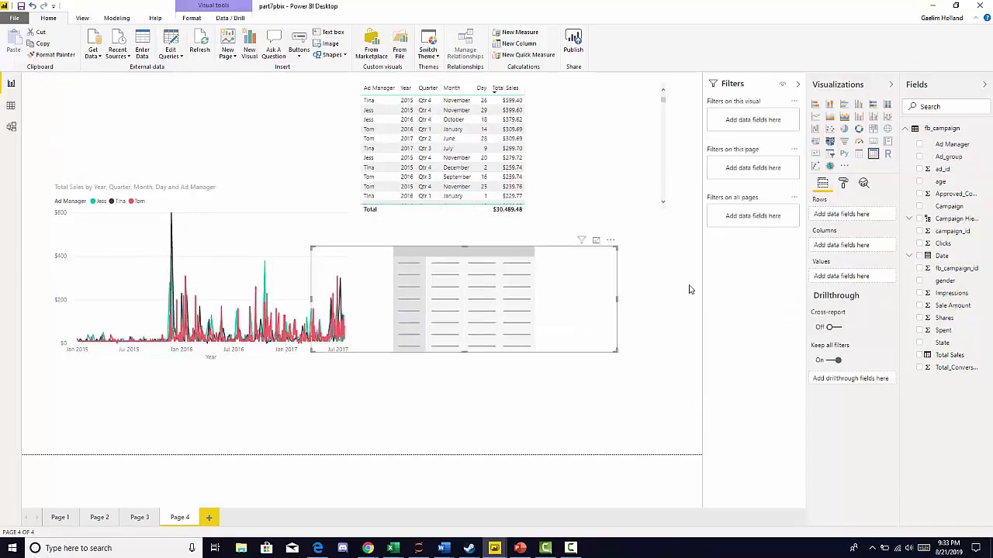
left_click(919, 145)
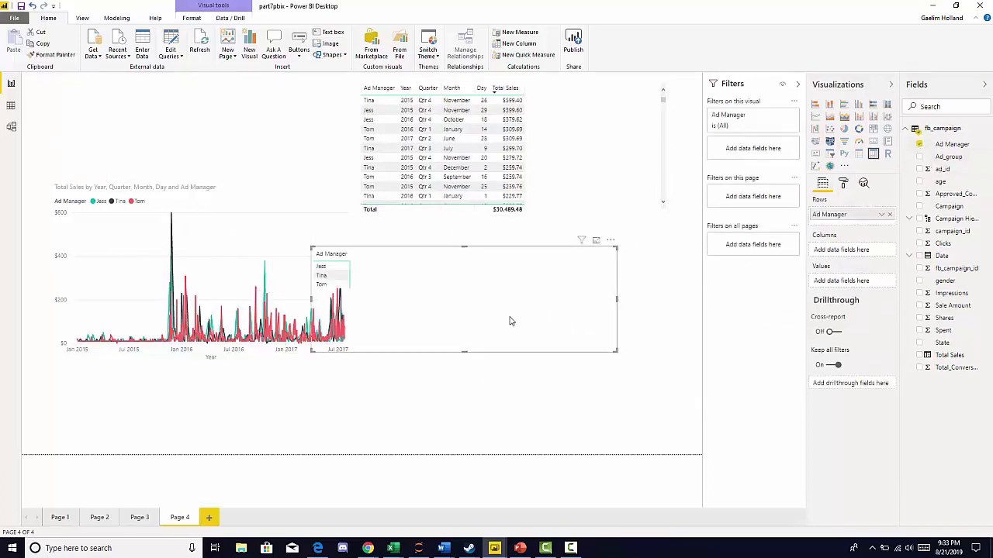
left_click_drag(515, 320, 551, 311)
left_click_drag(376, 240, 401, 230)
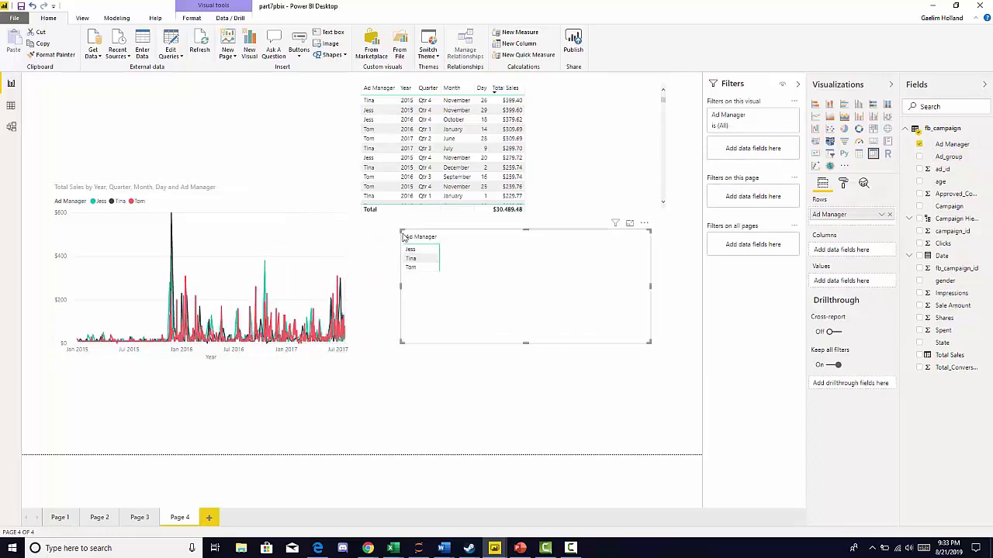
- Add Total Sales to the matrix values, summarize it by Maximum and nudge the matrix slightly towards the table
left_click(919, 355)
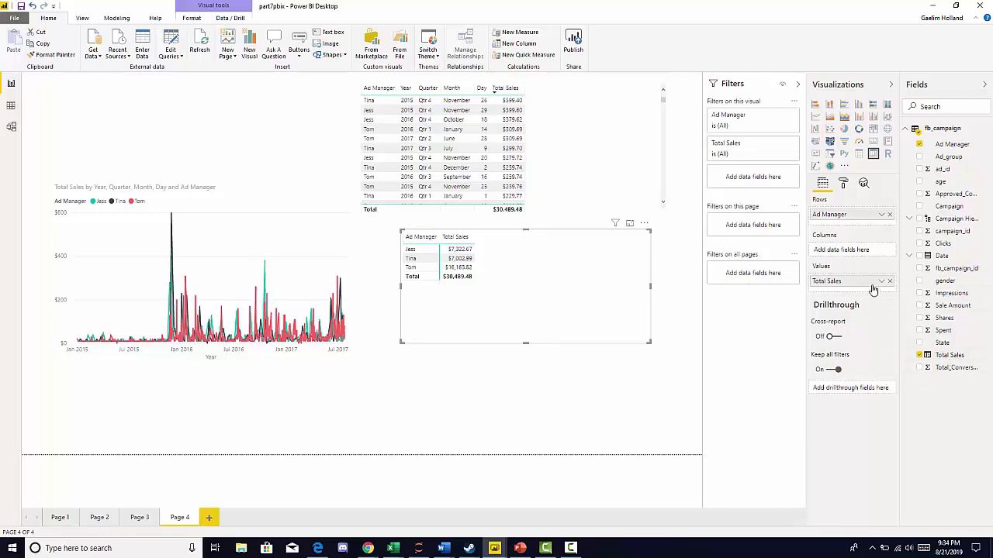
left_click(880, 281)
mouse_move(870, 318)
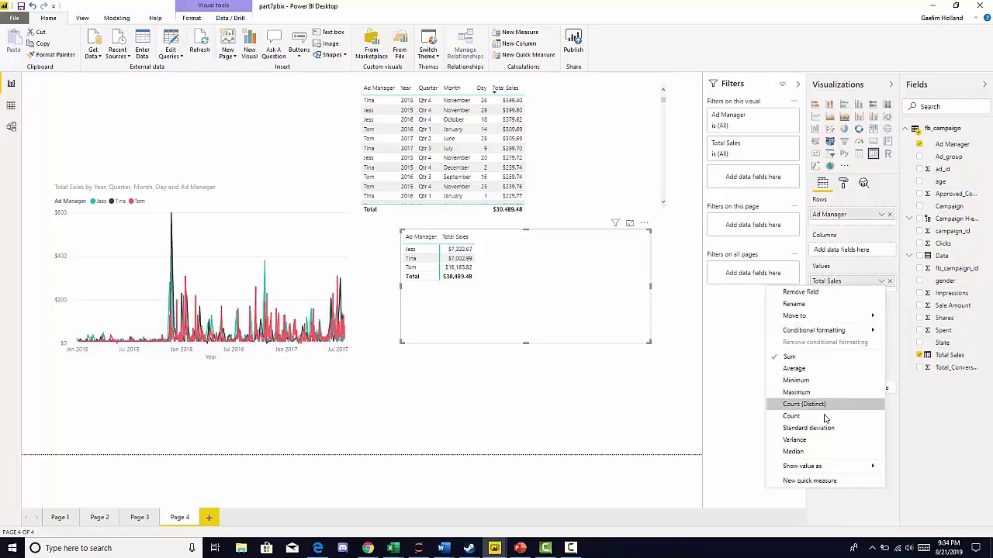
left_click(814, 392)
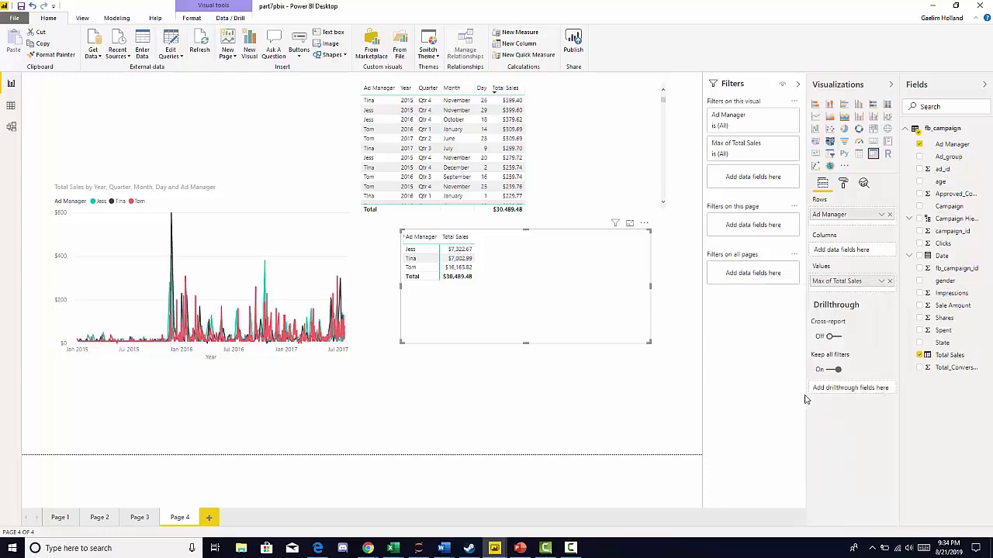
left_click_drag(518, 315, 528, 311)
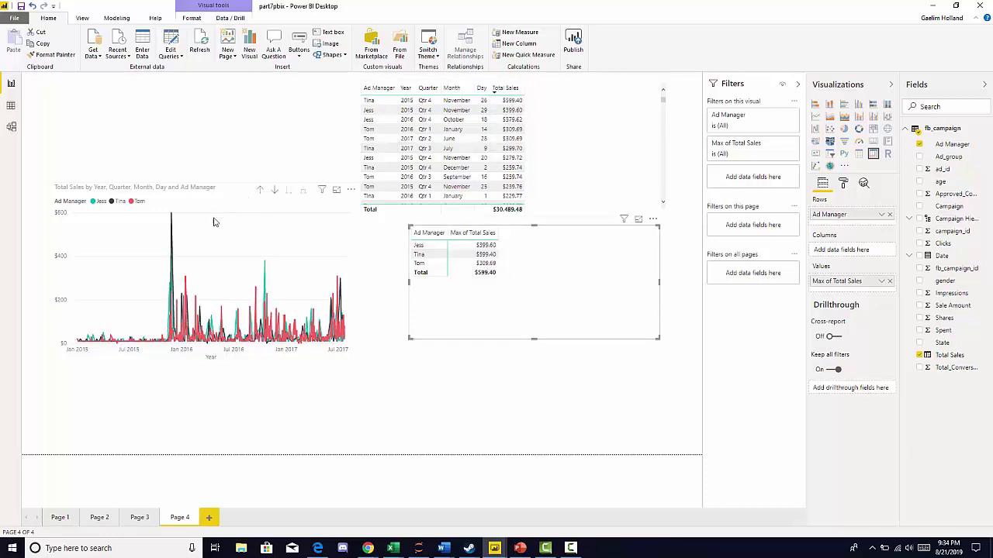
- Check the fb_campaign records in the data view and open the fb_campaign query in Power Query Editor
mouse_move(173, 231)
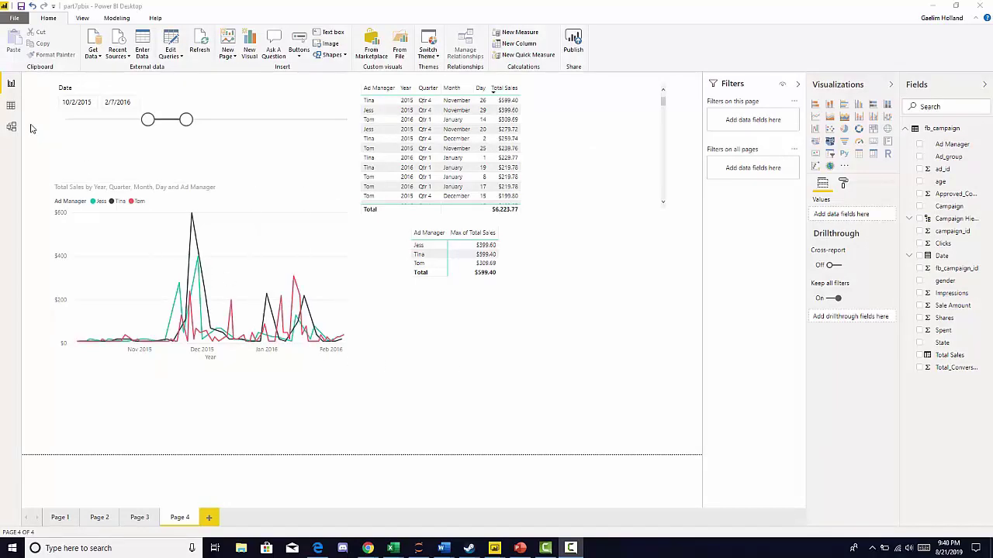
left_click(11, 105)
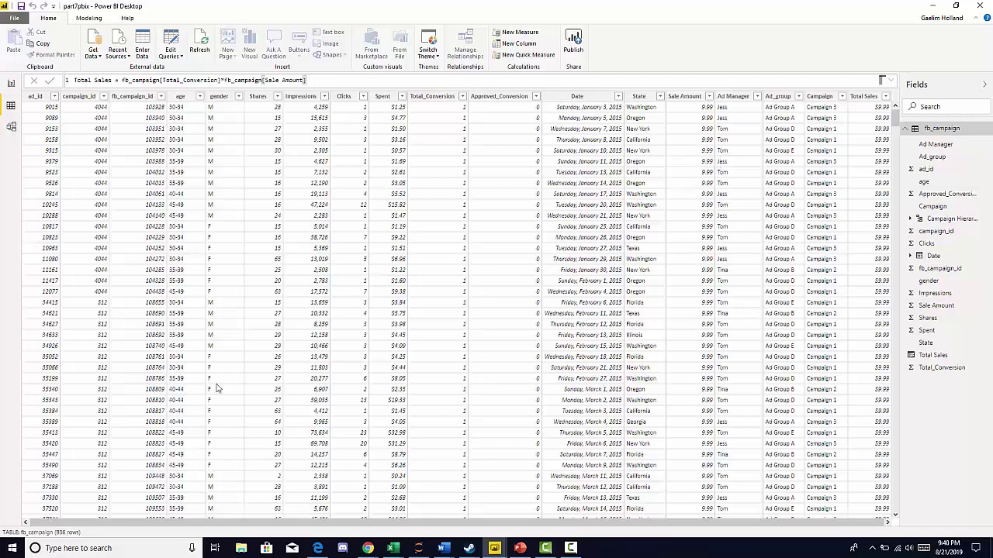
left_click(11, 83)
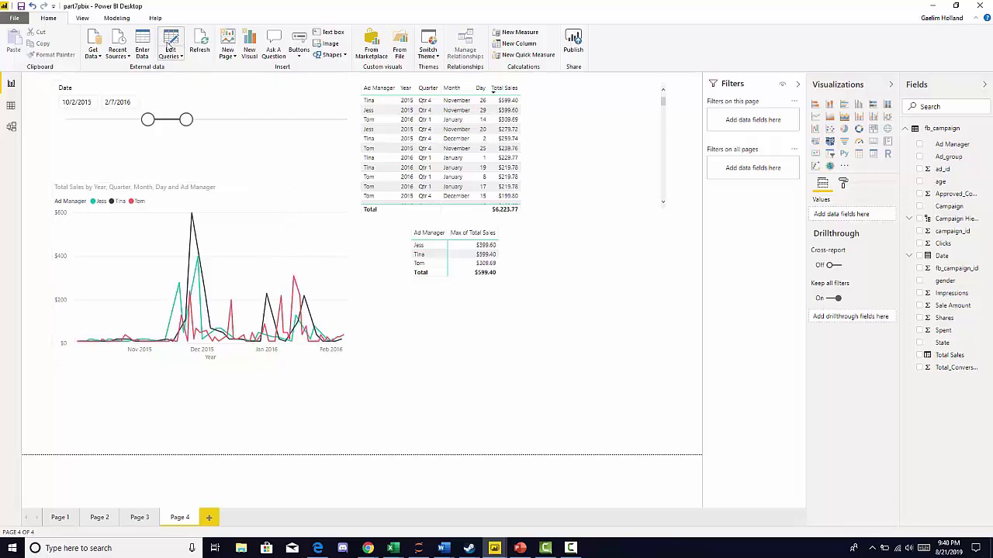
left_click(170, 49)
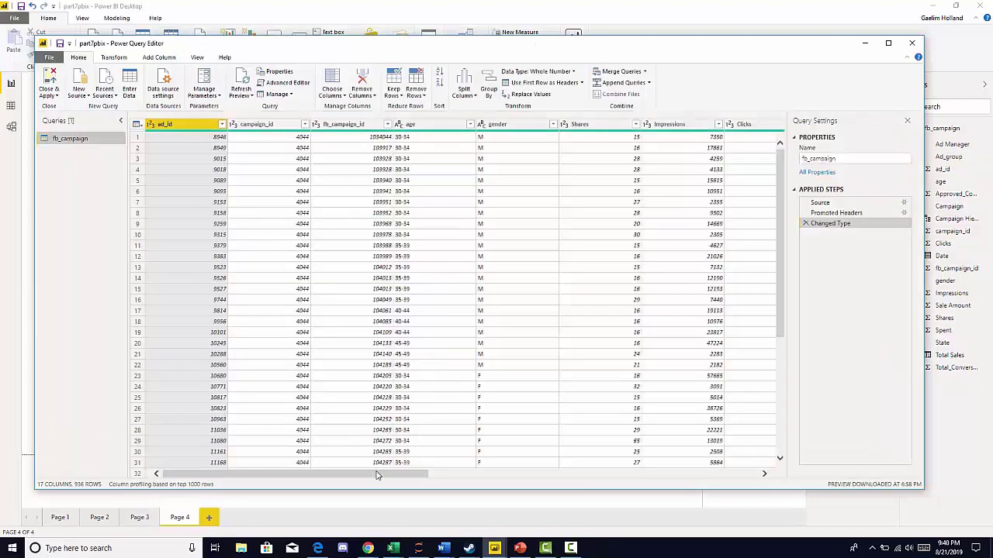
left_click_drag(377, 476, 708, 476)
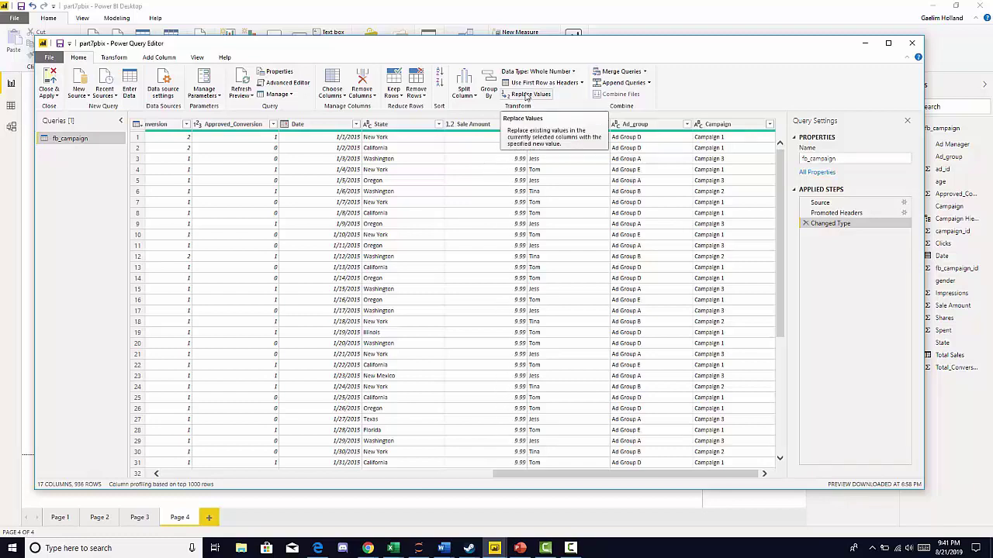
- Replace the value 9.99 with 19.99 in the Sale Amount column and apply the query changes to the report
left_click(479, 126)
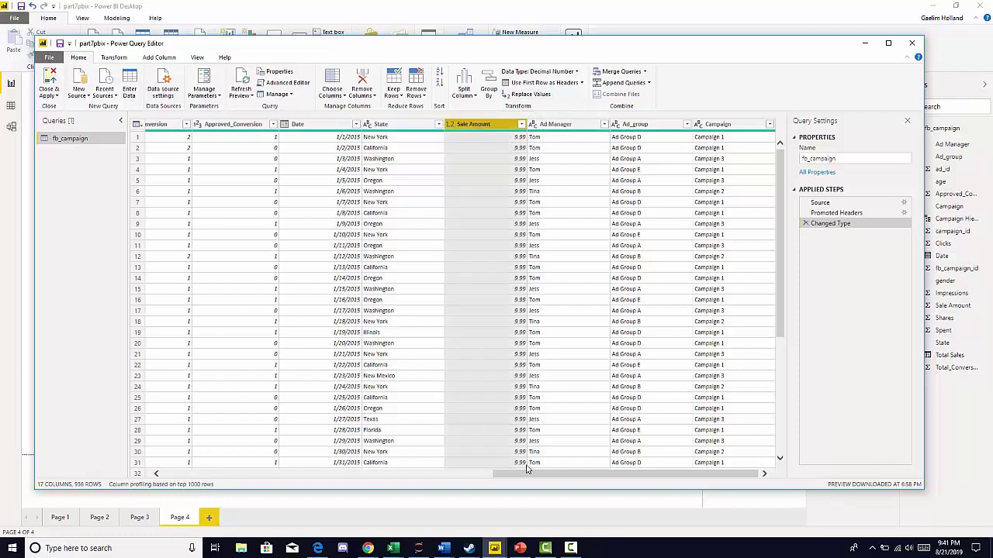
left_click(530, 94)
left_click(396, 264)
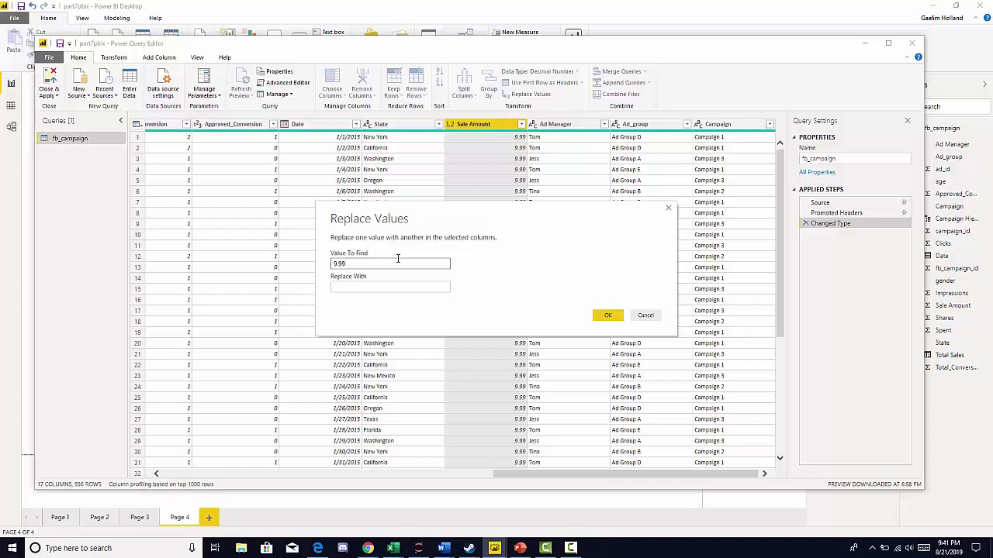
left_click(398, 288)
type("19.99")
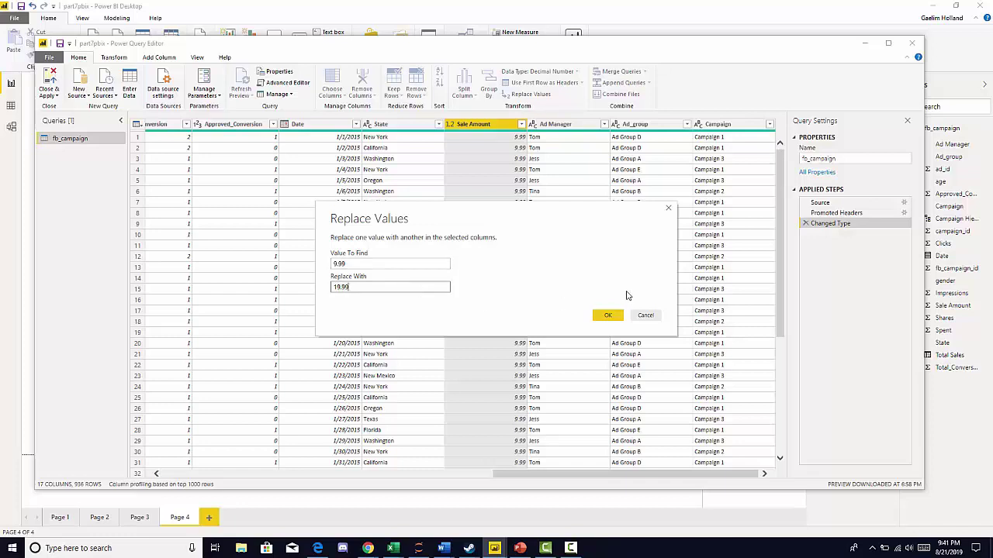
left_click(607, 315)
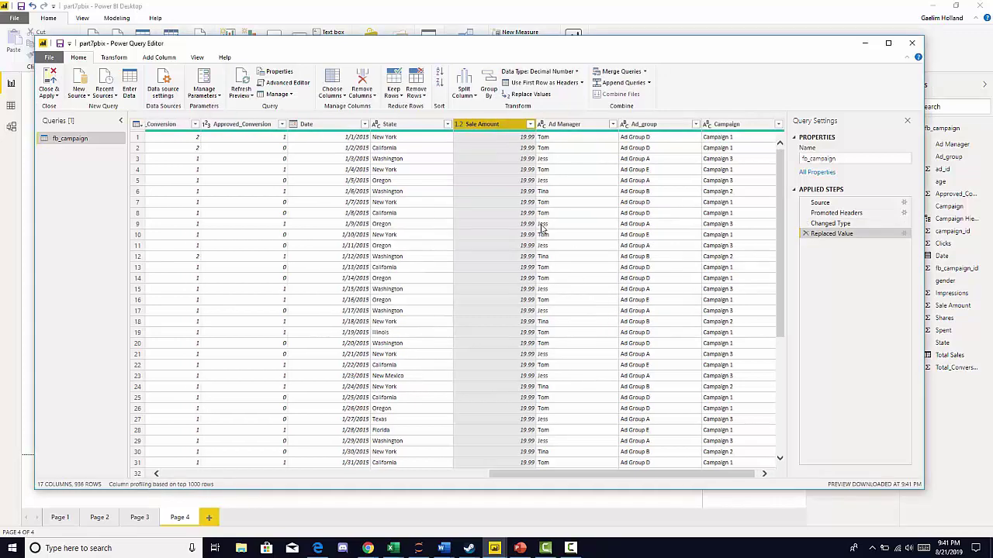
scroll(536, 256, "down", 5)
scroll(528, 287, "up", 5)
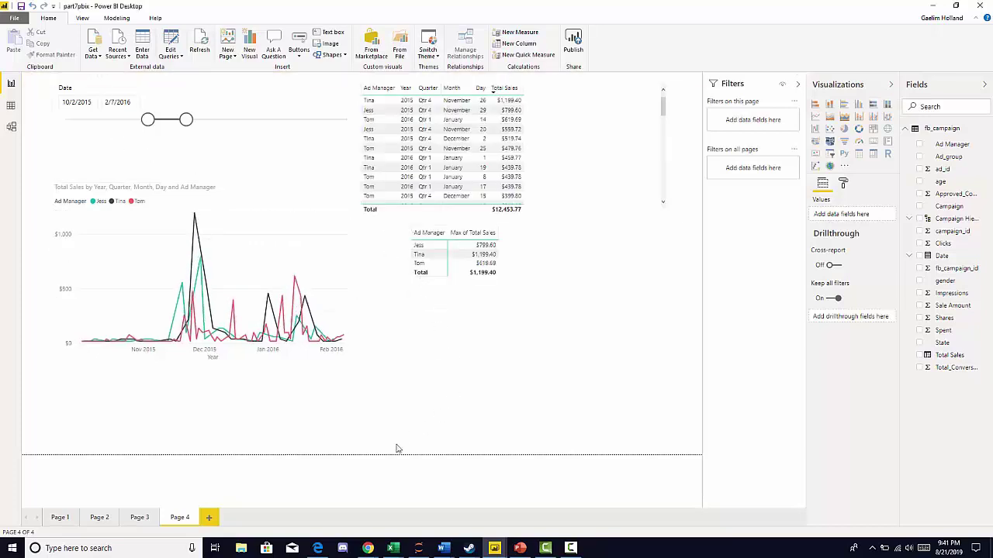
- Add a new report page with a column chart of Total Sales by Date, then enlarge it and move it inward
left_click(211, 518)
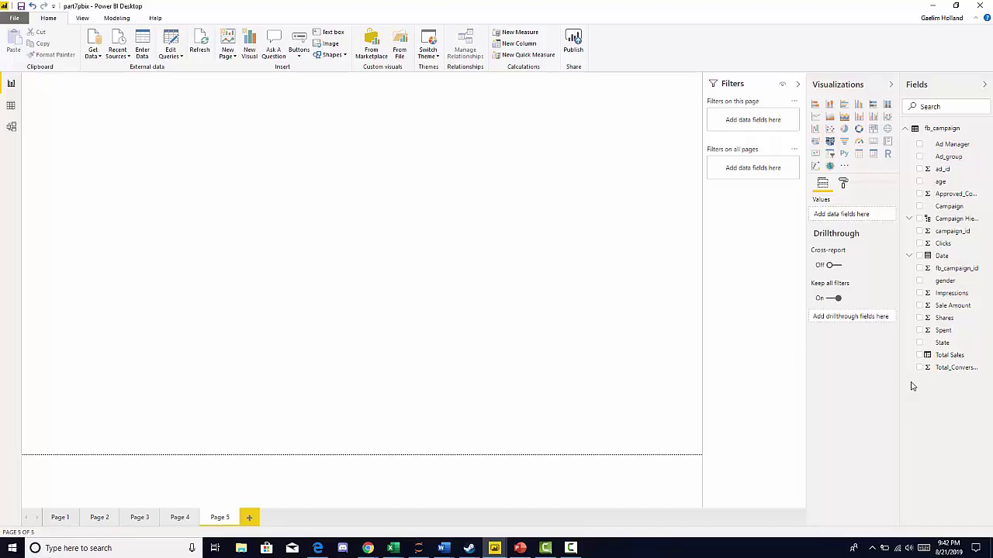
left_click(919, 257)
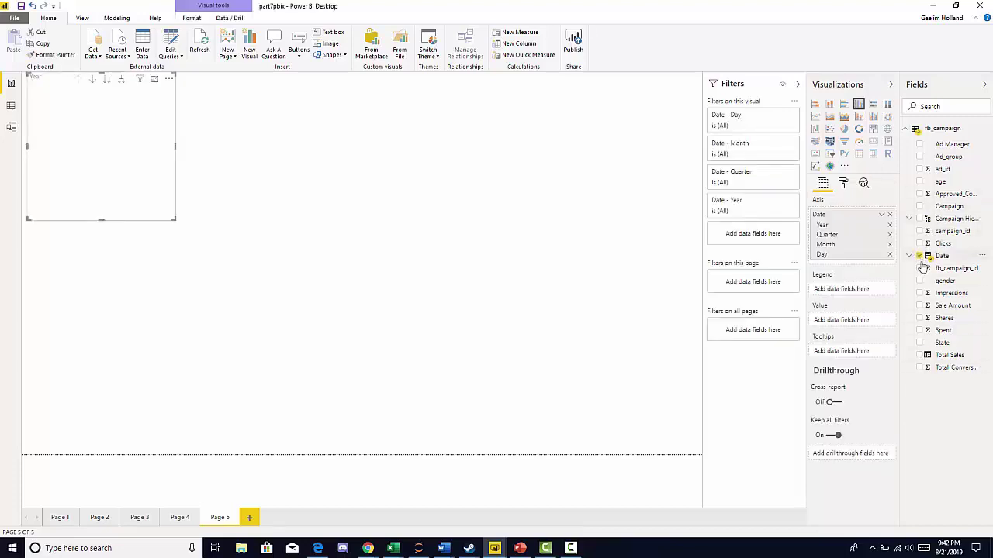
left_click(919, 355)
left_click_drag(176, 220, 294, 318)
left_click_drag(237, 241, 296, 293)
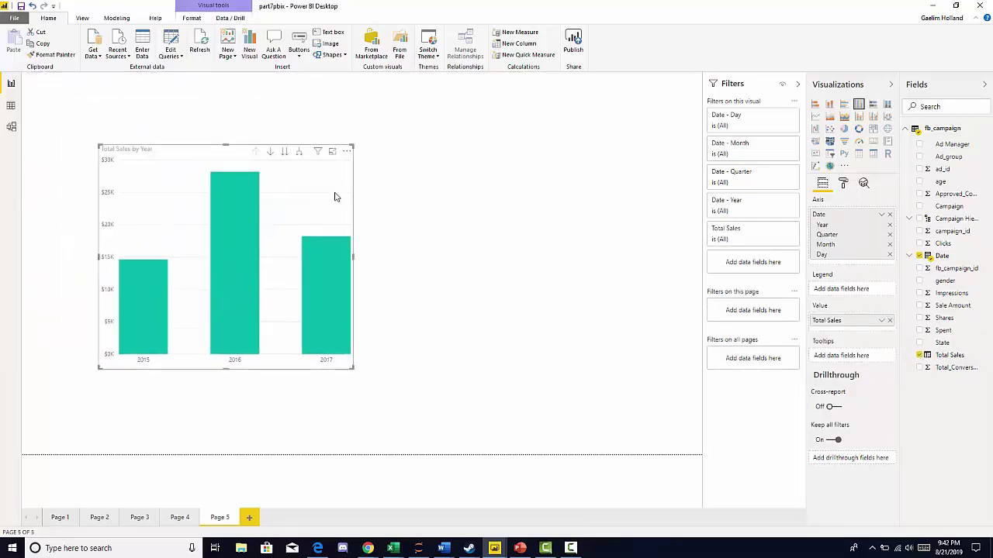
- Convert the column chart to a wider line chart expanded down to month level and move it towards the page's upper-left corner
left_click(815, 117)
left_click(300, 152)
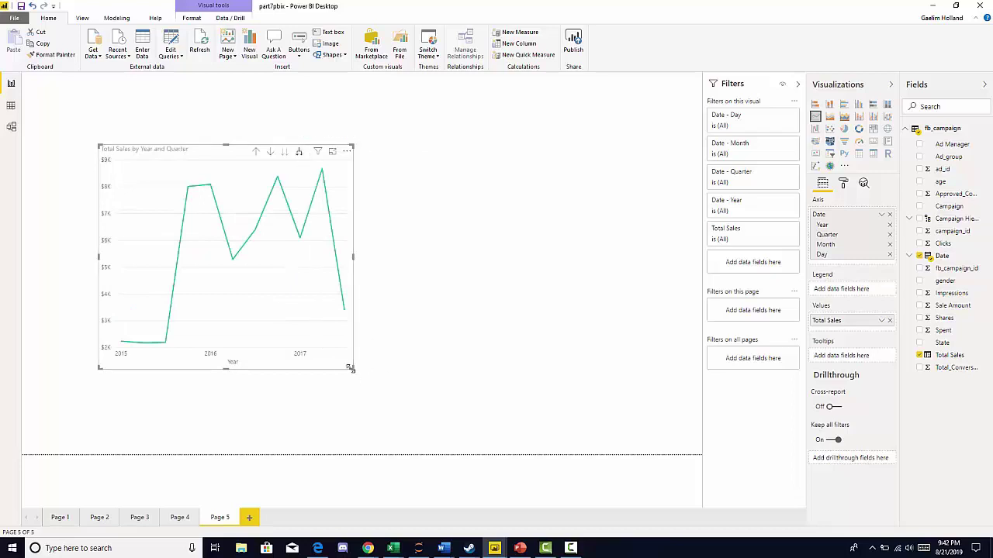
left_click_drag(353, 368, 464, 386)
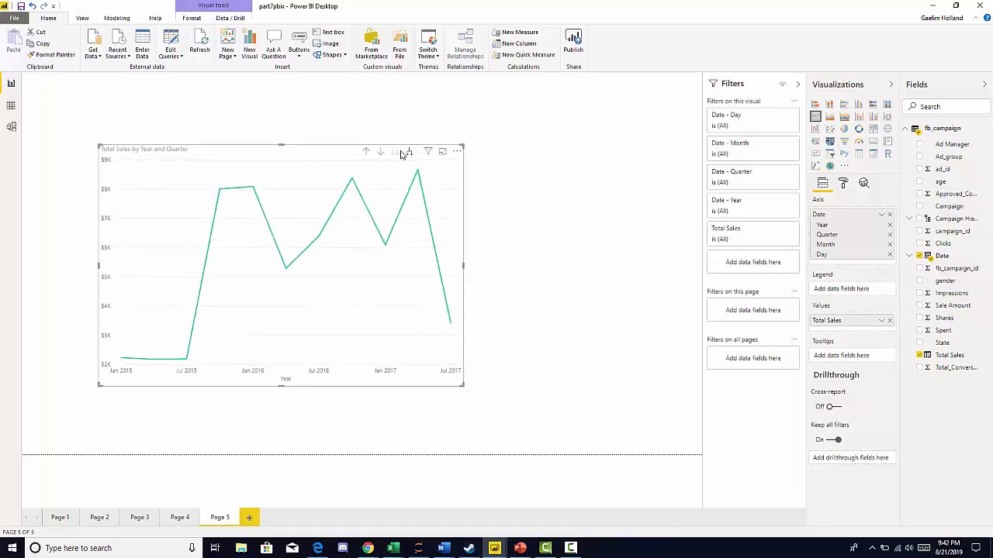
mouse_move(416, 186)
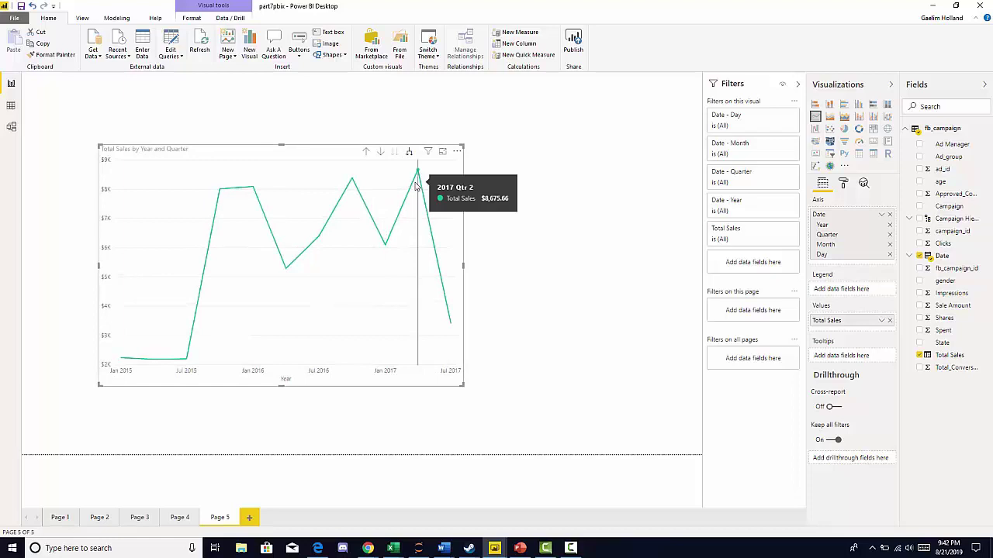
left_click(409, 150)
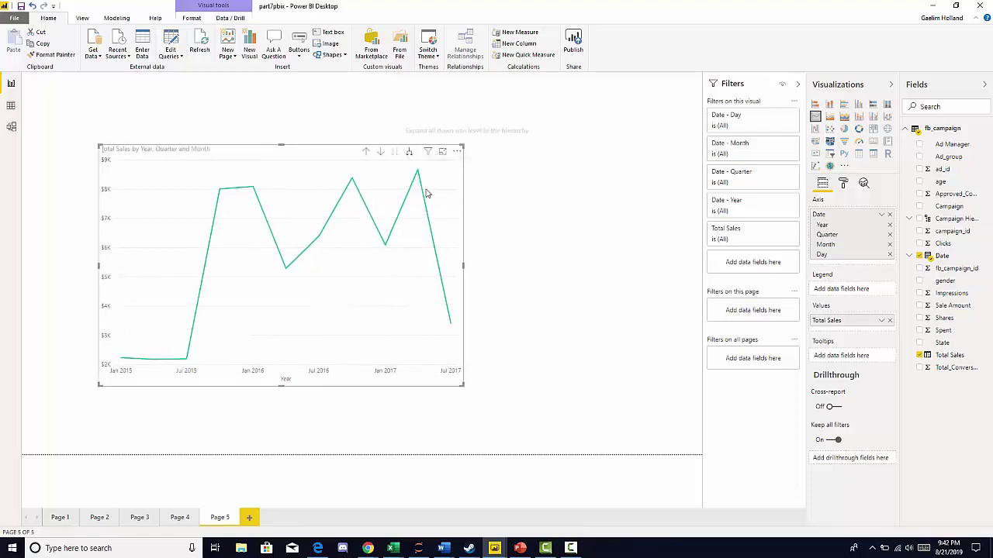
mouse_move(353, 250)
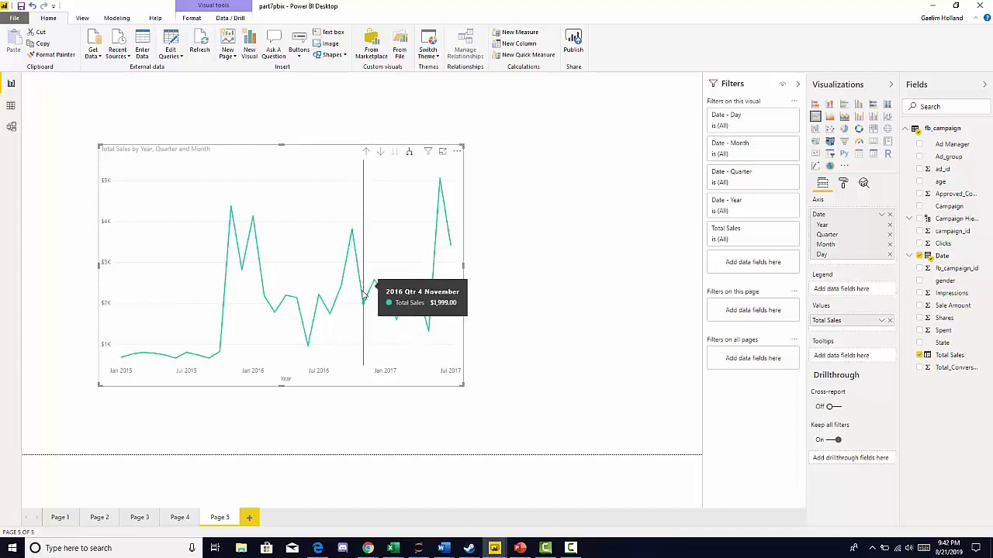
left_click_drag(317, 162, 251, 125)
left_click(499, 204)
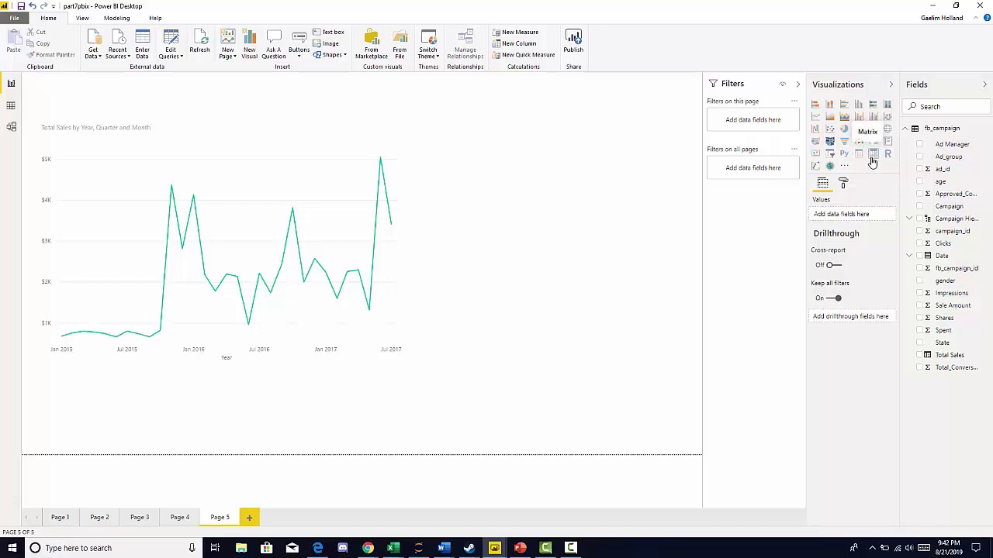
- Add a matrix beside the line chart with Ad Manager as rows and the Maximum of Total Sales as values
left_click(871, 162)
left_click_drag(299, 408, 708, 151)
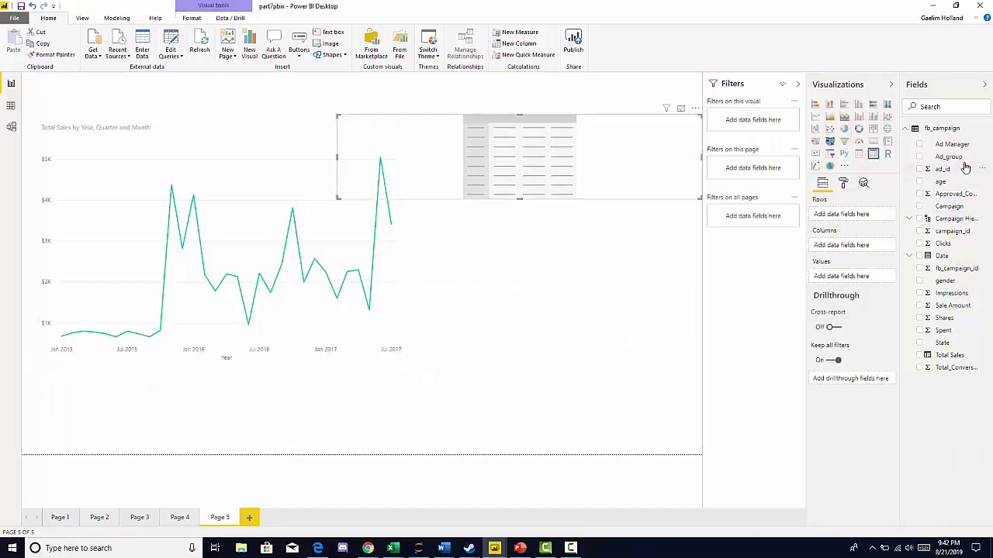
left_click_drag(954, 149, 589, 143)
left_click(948, 355)
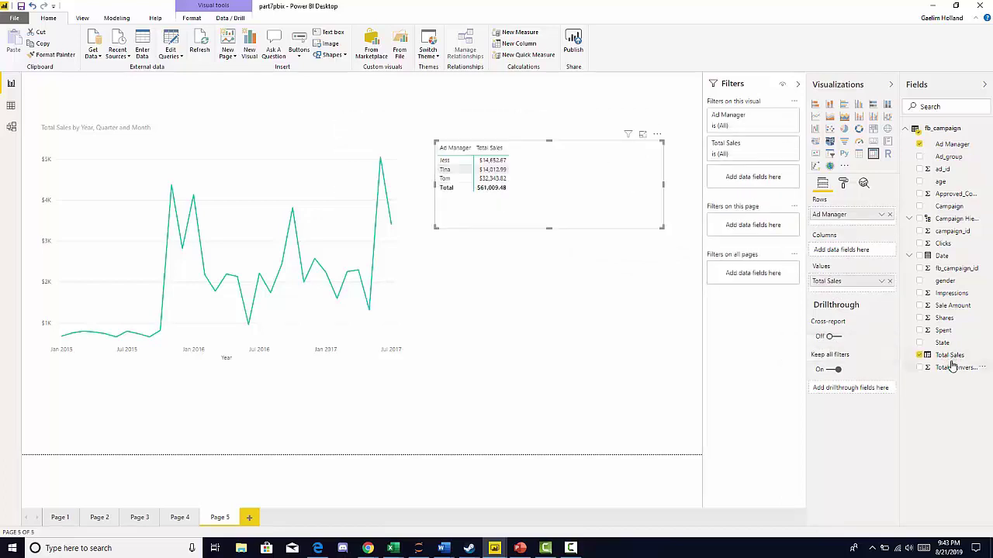
left_click(882, 280)
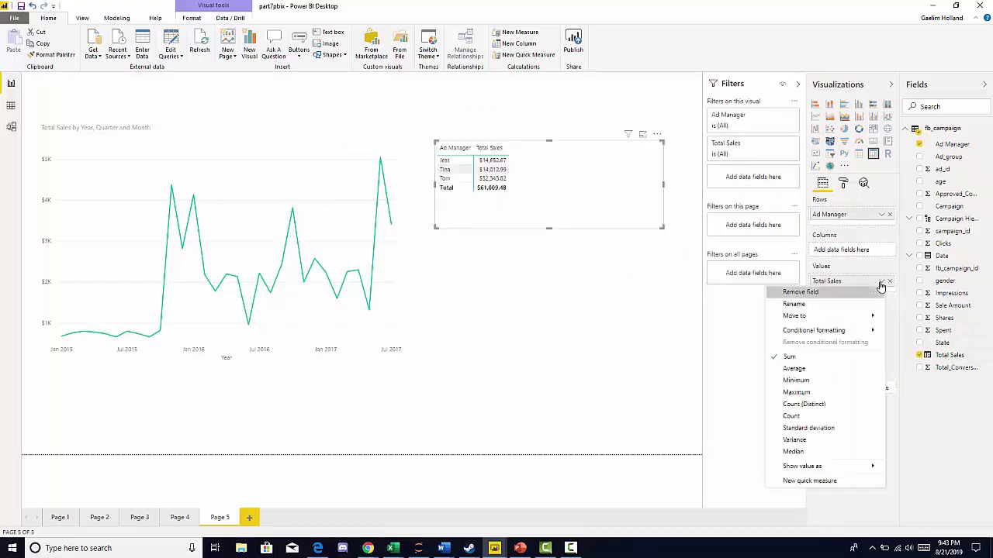
left_click(849, 394)
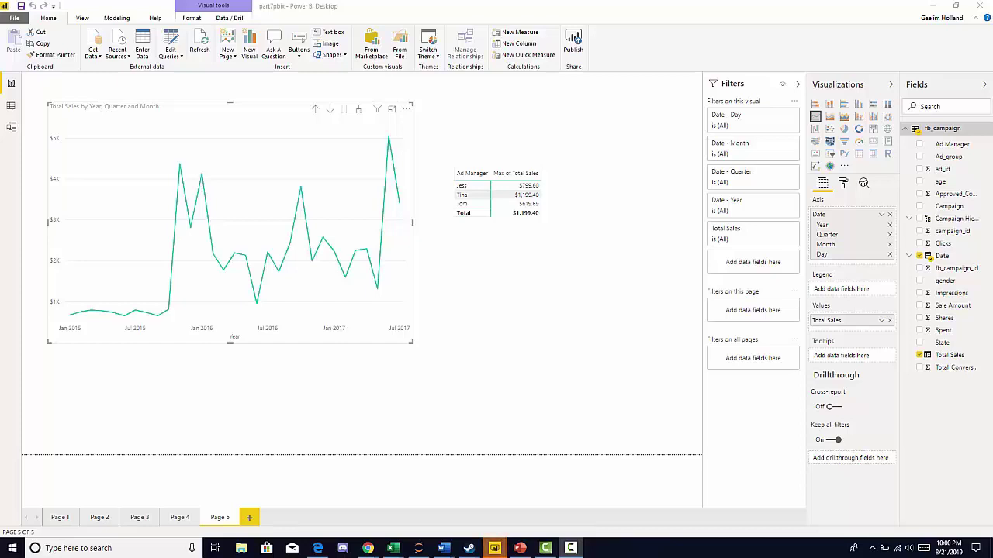
- Review the fb_campaign data table and the option for adding a new measure to it from the report page
left_click(501, 331)
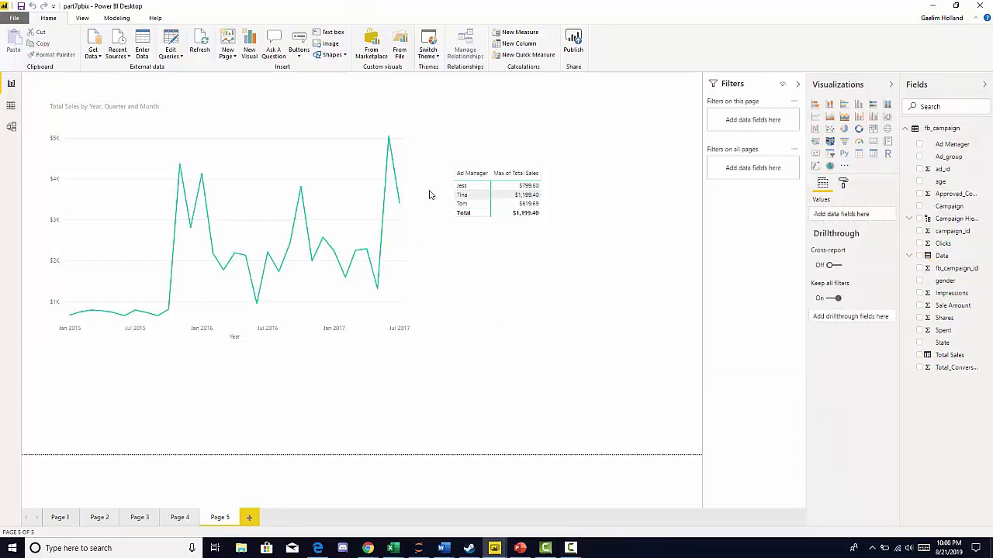
left_click(11, 106)
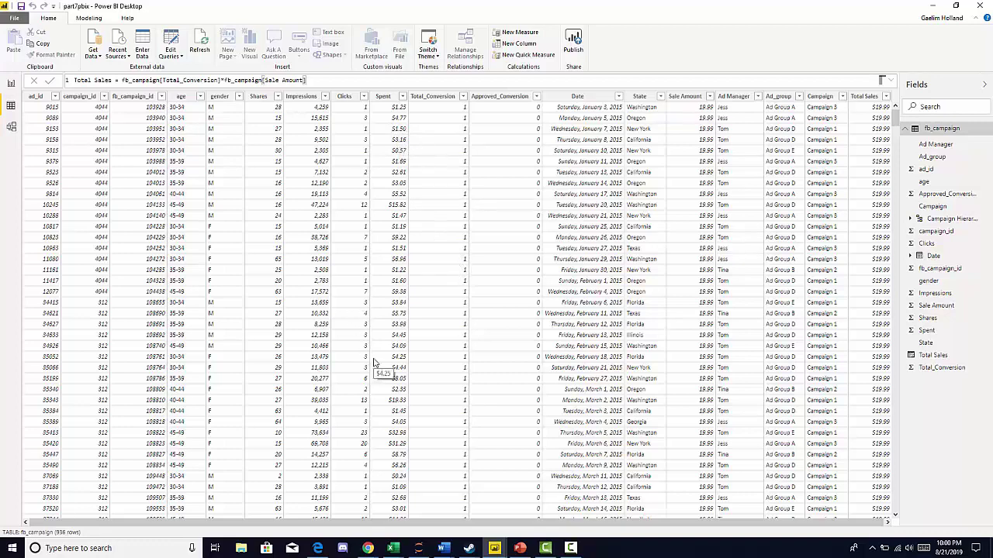
left_click(11, 83)
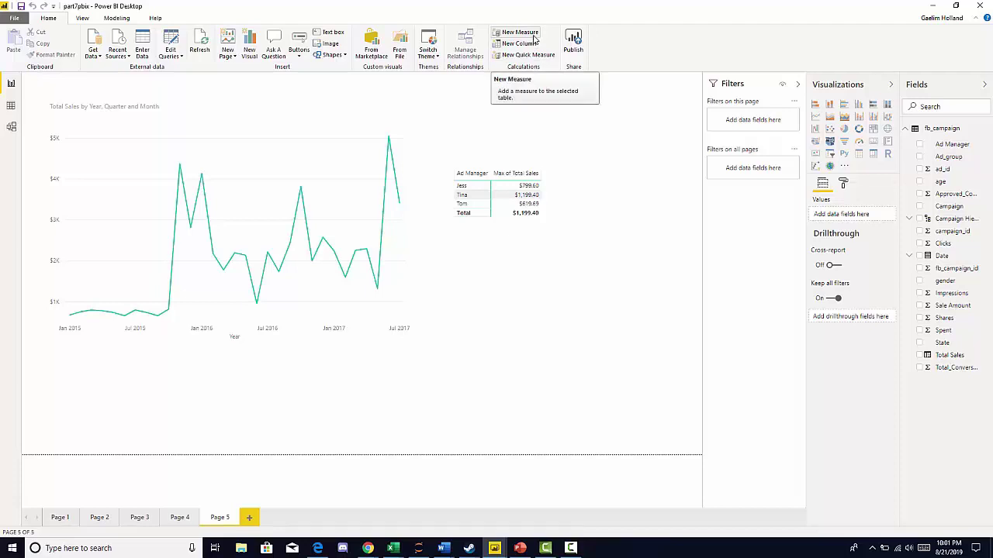
right_click(944, 223)
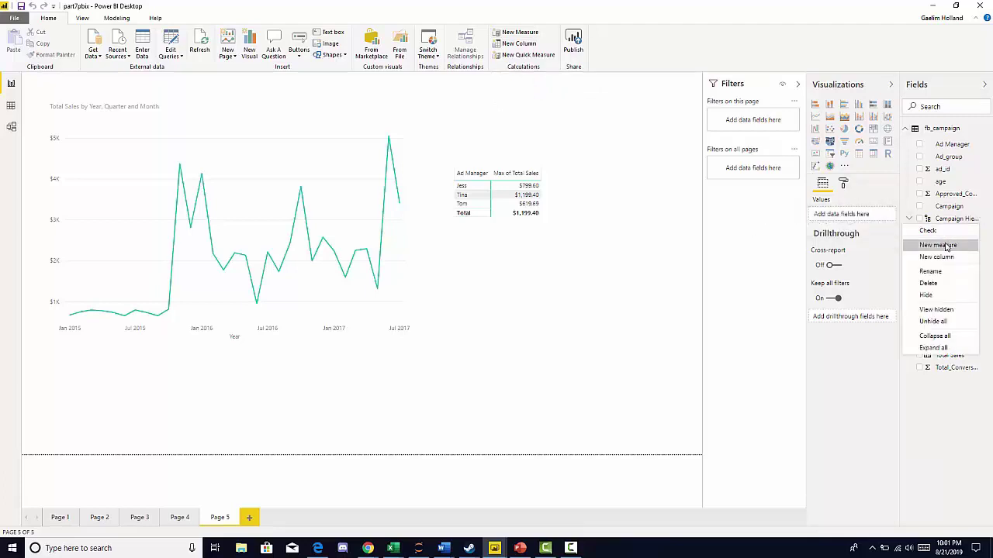
left_click(671, 249)
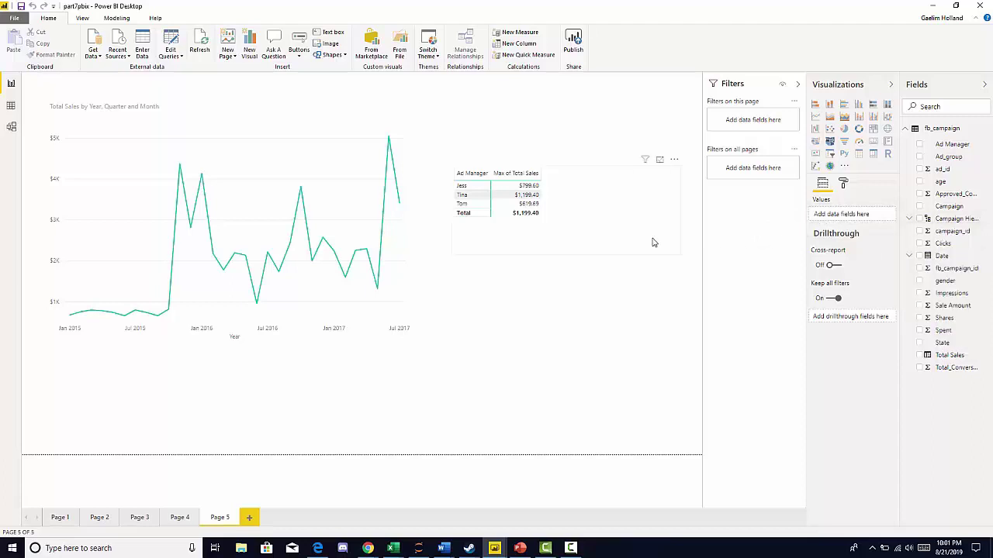
- Create a new measure named Profit in fb_campaign, starting its formula with the SUM of fb_campaign[Total Sales]
left_click(524, 36)
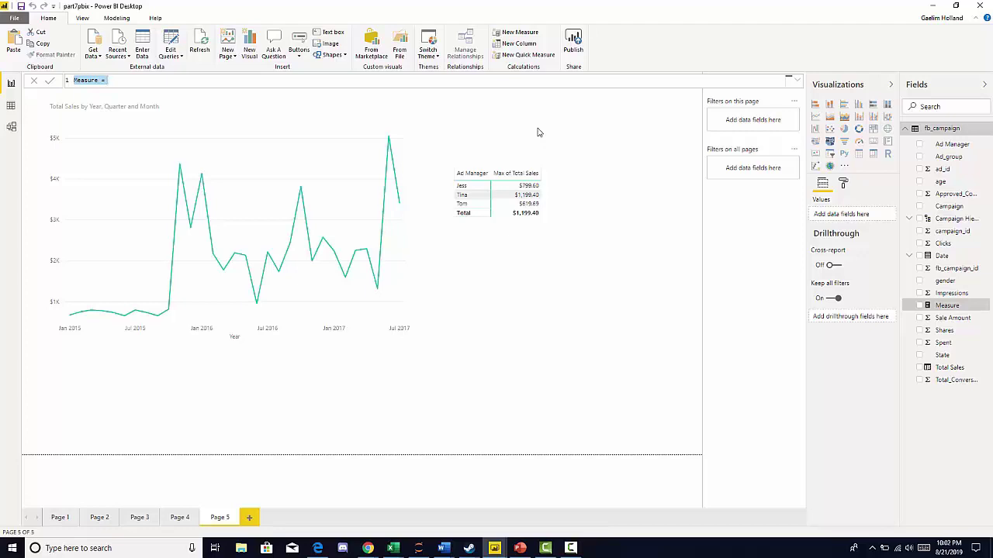
left_click(98, 80)
left_click_drag(99, 80, 74, 81)
type("Profit")
type("su")
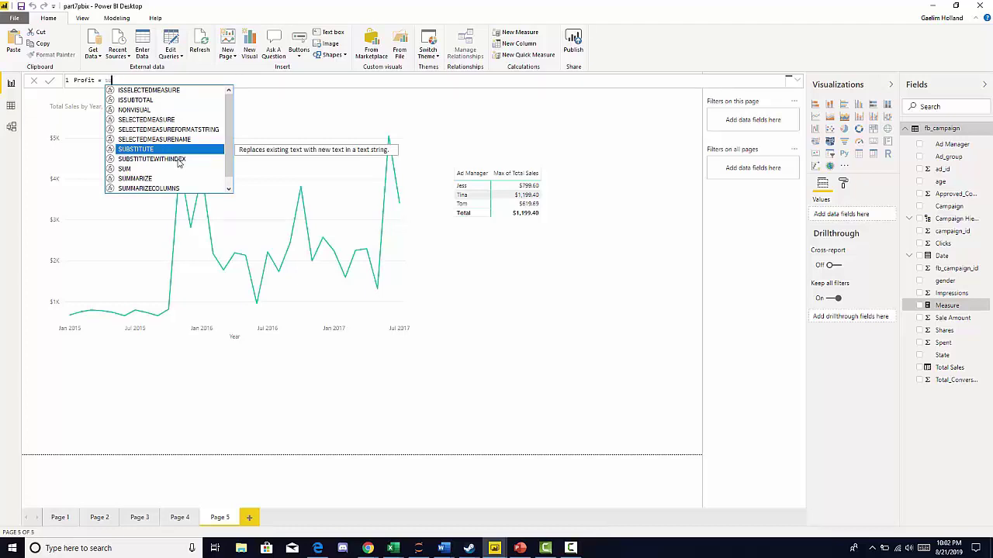
left_click(124, 169)
double_click(124, 169)
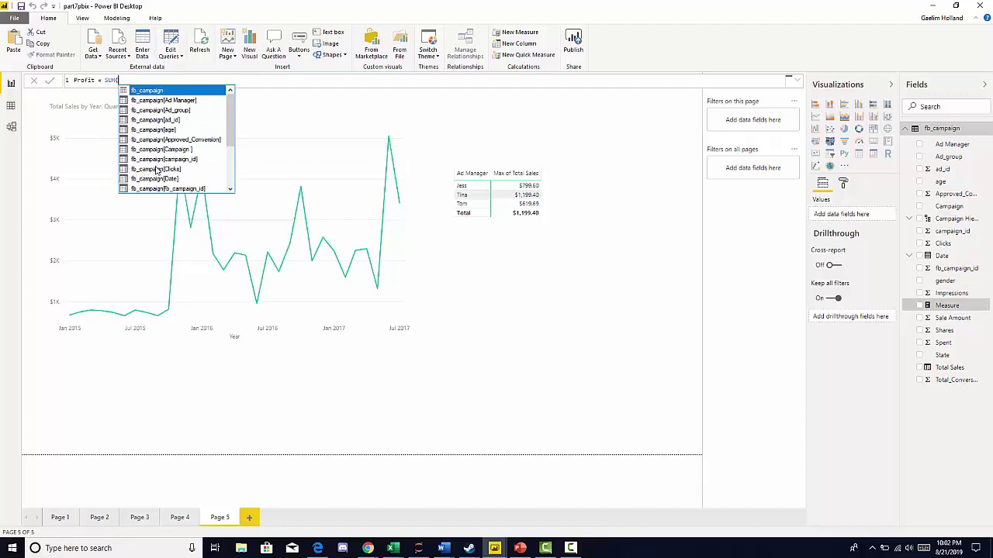
left_click_drag(228, 105, 228, 151)
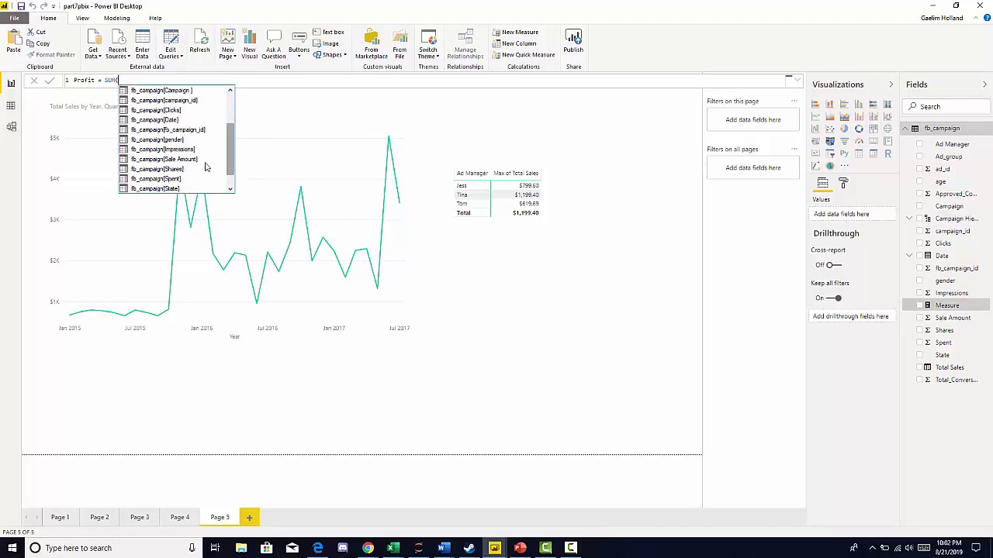
scroll(203, 169, "down", 1)
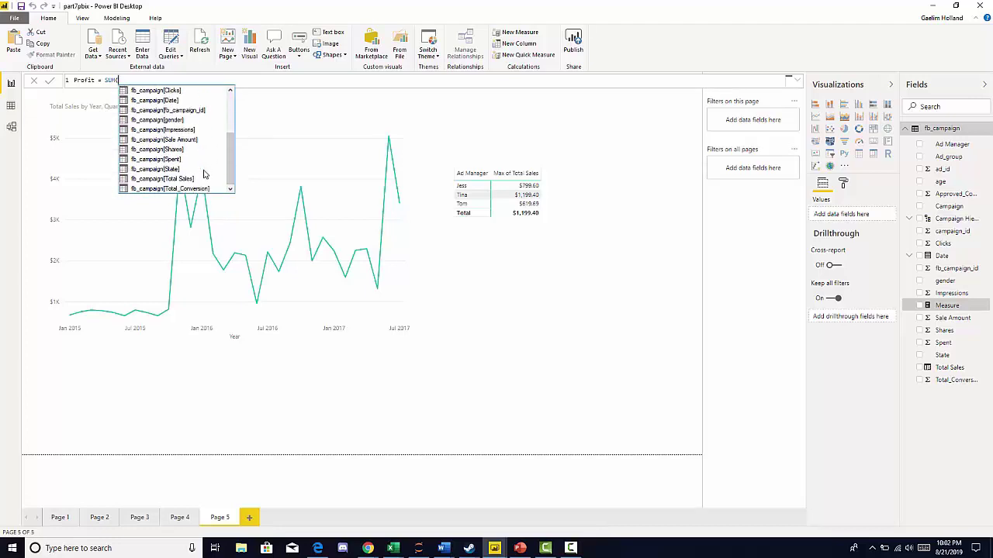
left_click(186, 181)
left_click(185, 181)
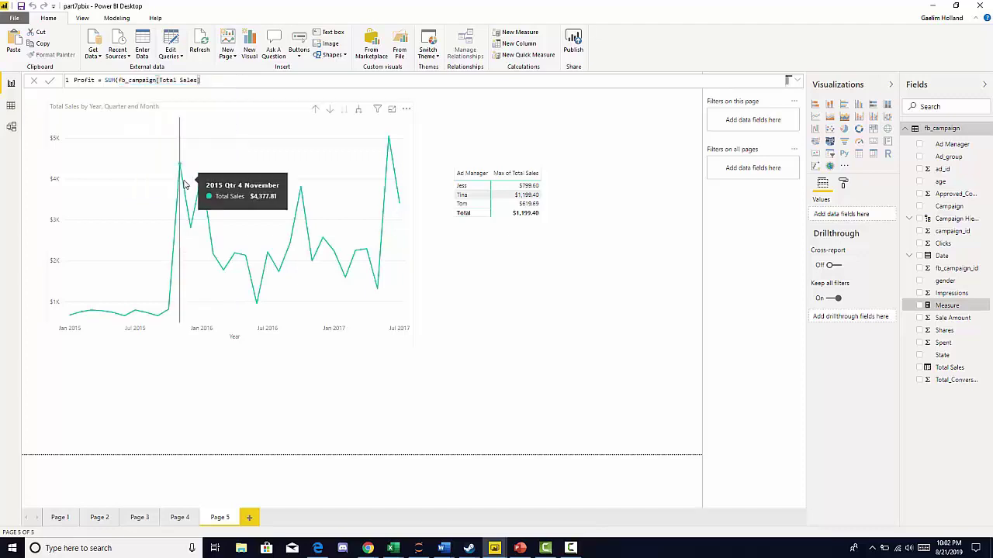
- Complete the Profit formula by subtracting SUM(fb_campaign[Spent]) and commit the measure
type(")")
type("-sum")
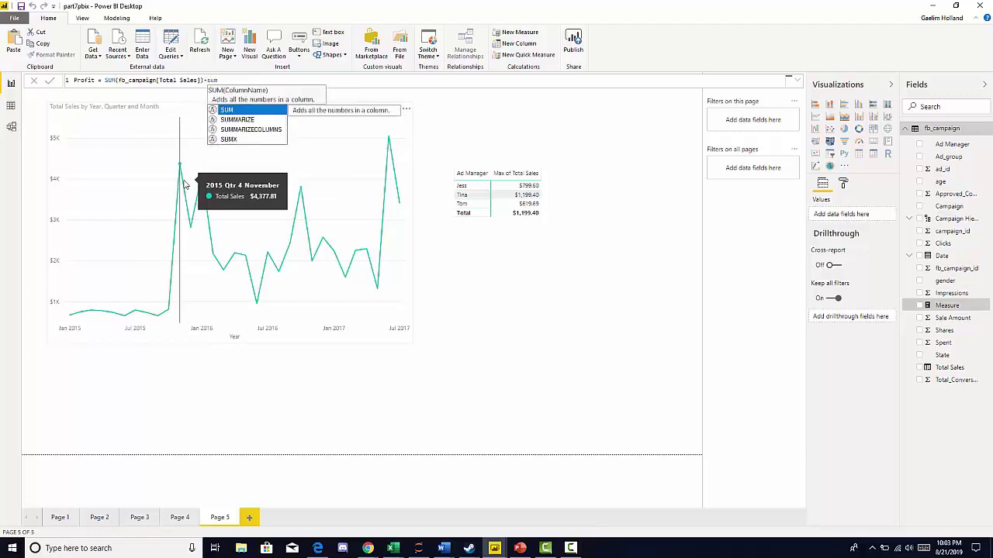
left_click(236, 114)
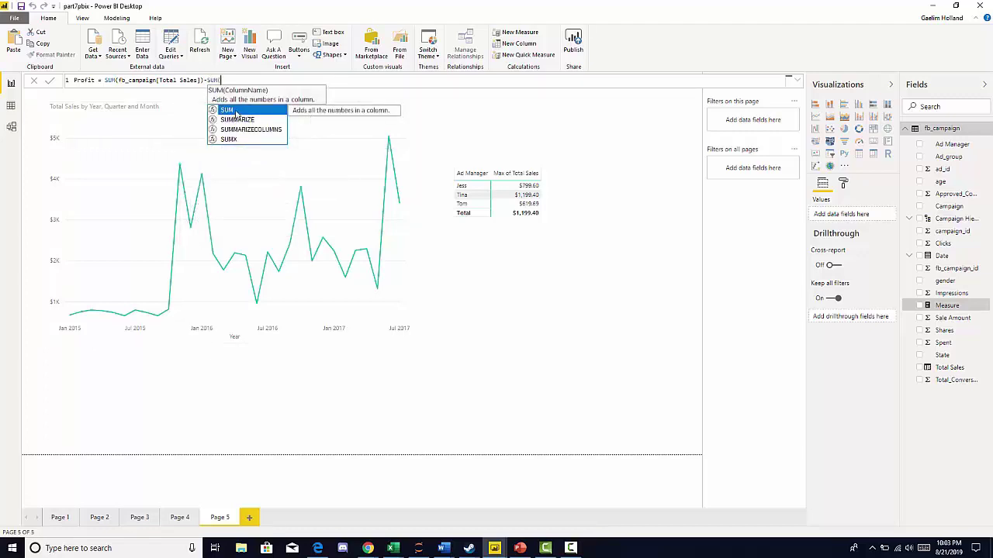
type("s")
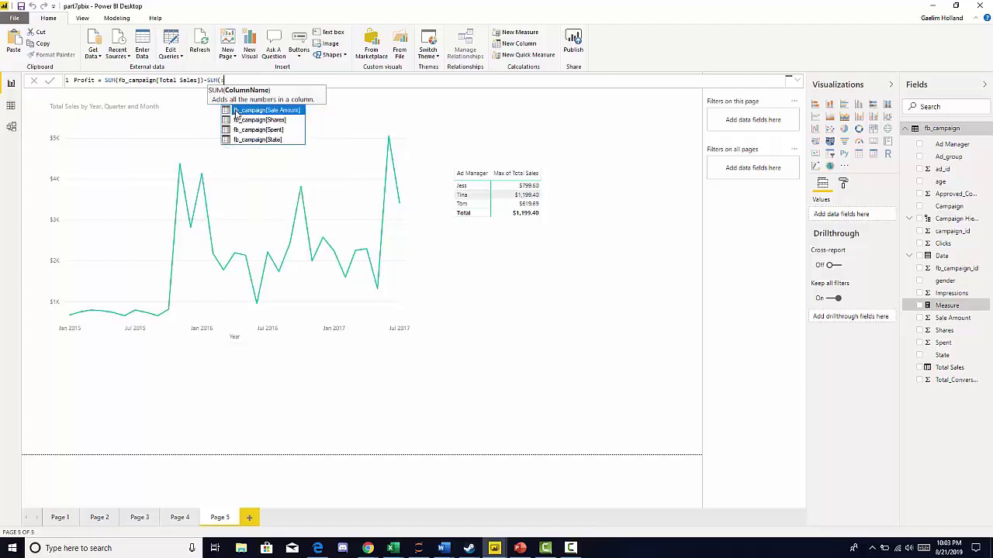
left_click(257, 131)
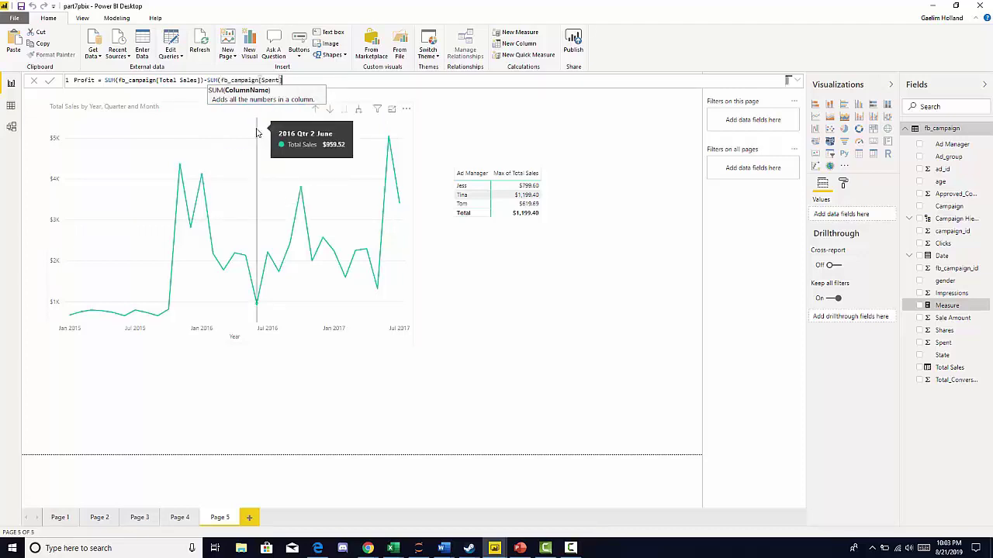
type(")")
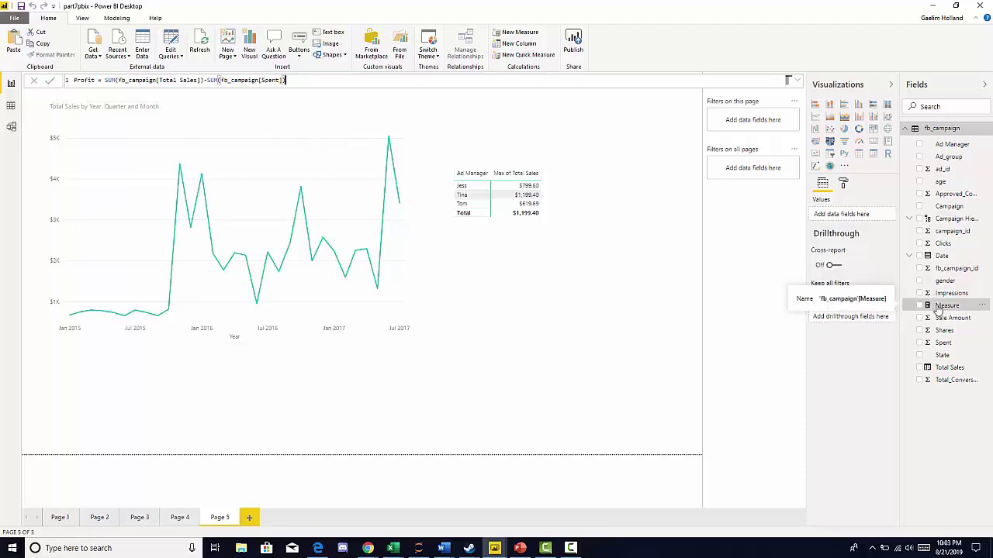
left_click(49, 81)
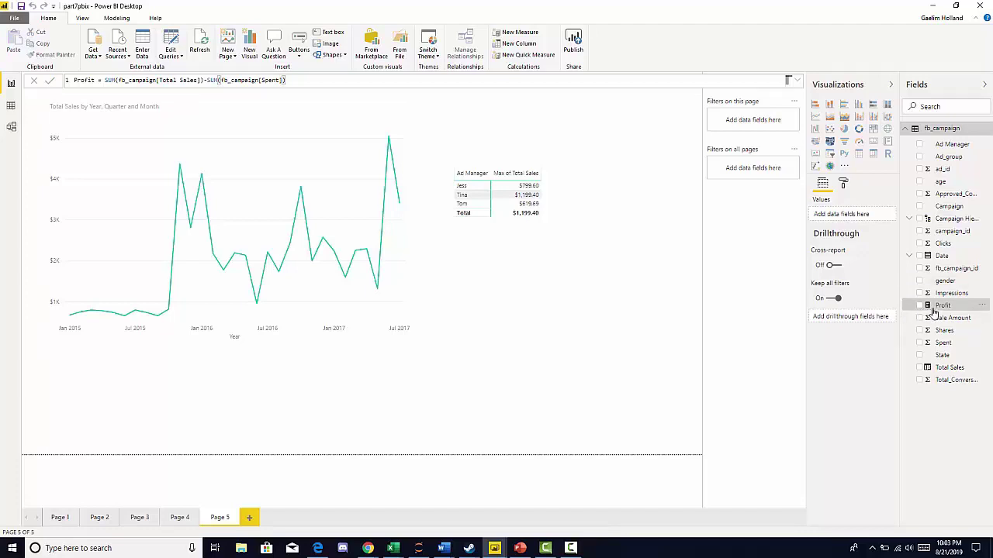
- Shrink the Total Sales line chart and move it closer to the page's upper-left corner
left_click(419, 312)
left_click(240, 155)
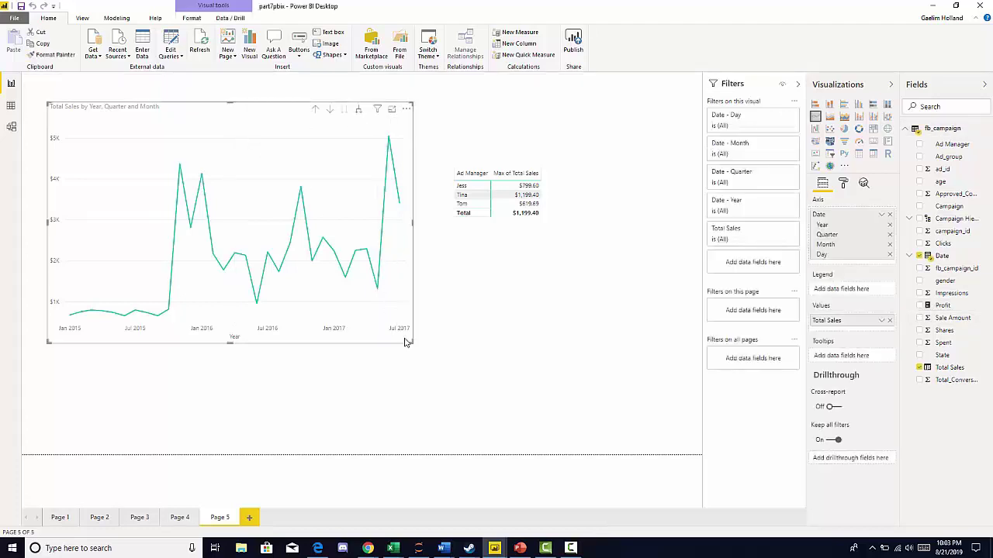
left_click_drag(410, 340, 319, 231)
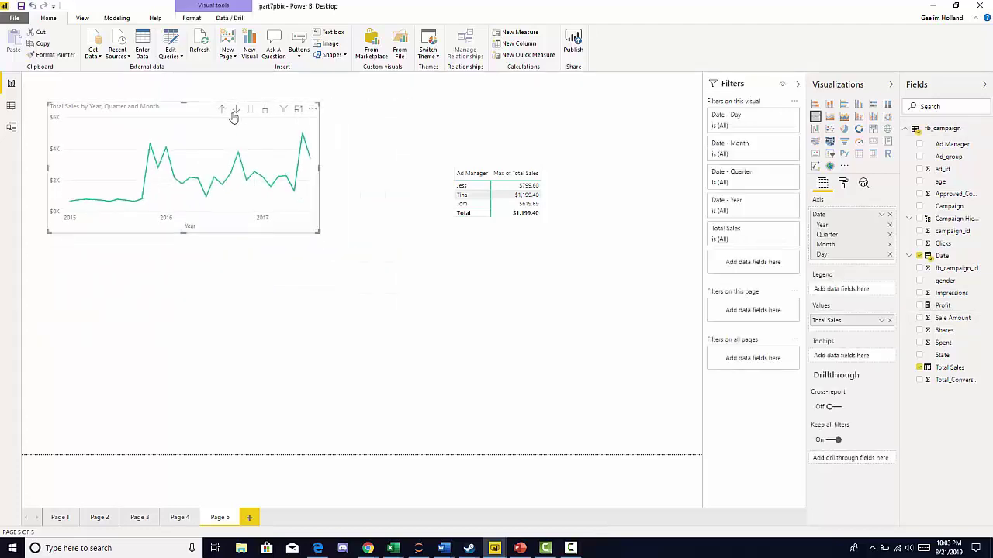
left_click_drag(196, 108, 171, 94)
left_click(370, 300)
left_click_drag(272, 205, 294, 210)
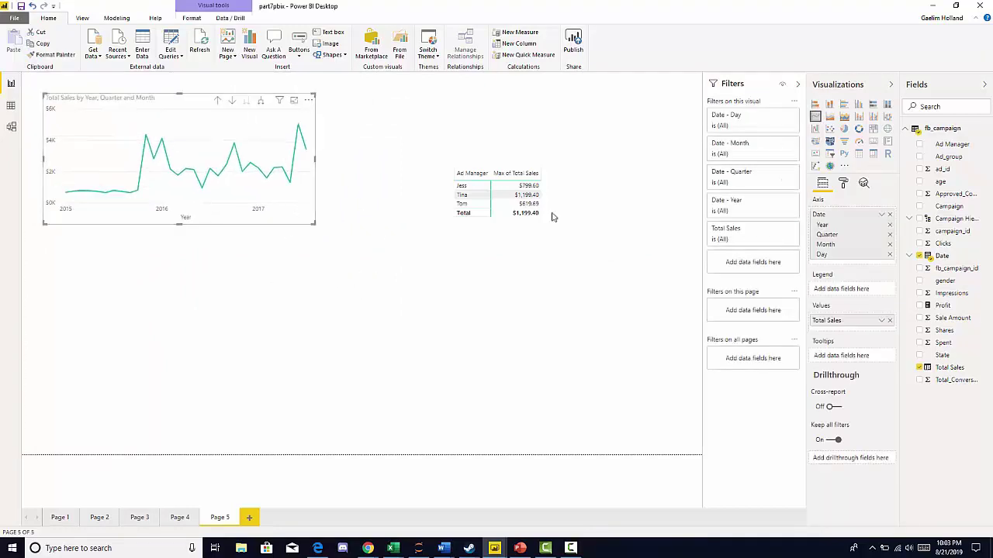
- Add a stacked column chart below the line chart with Date as the axis and Profit as the value
left_click(612, 326)
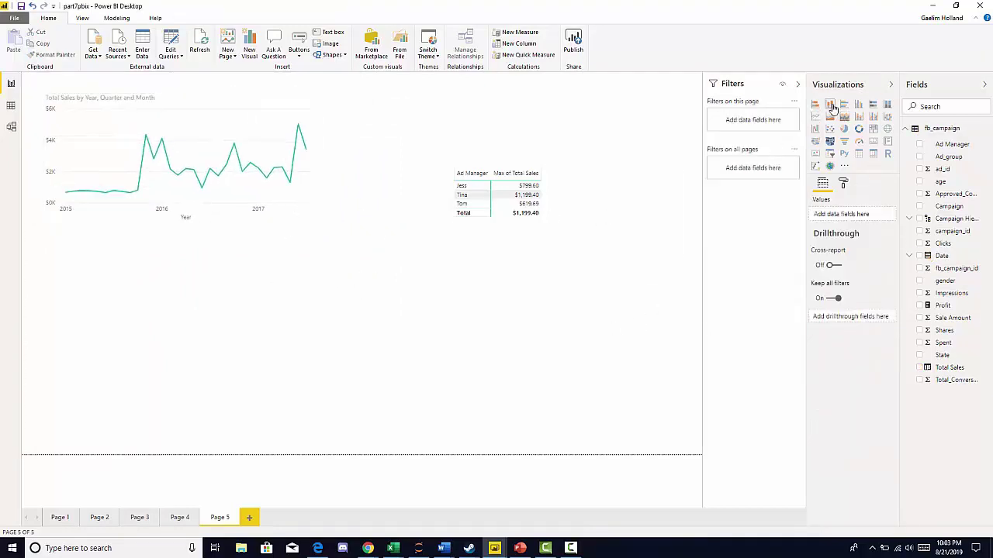
left_click(829, 104)
left_click_drag(297, 328, 365, 332)
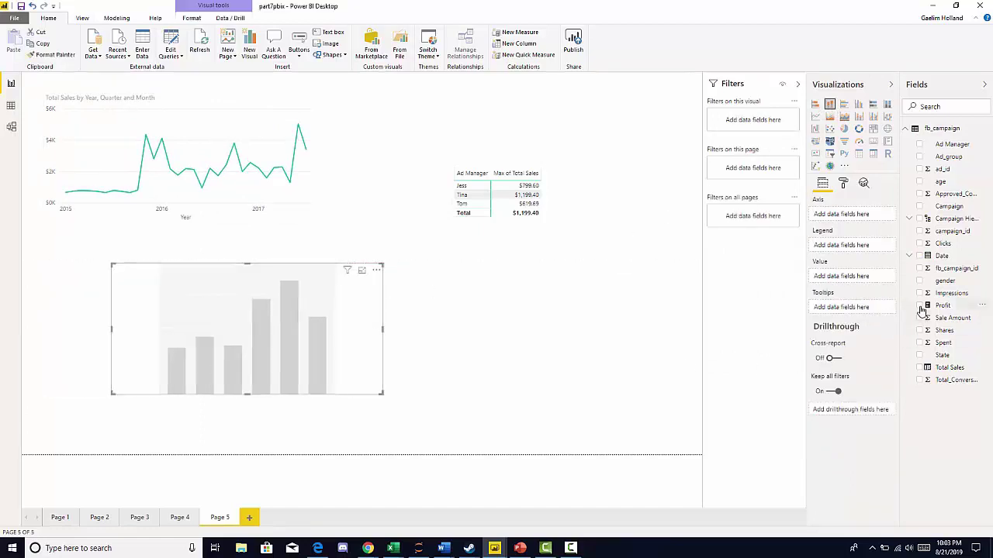
left_click(920, 257)
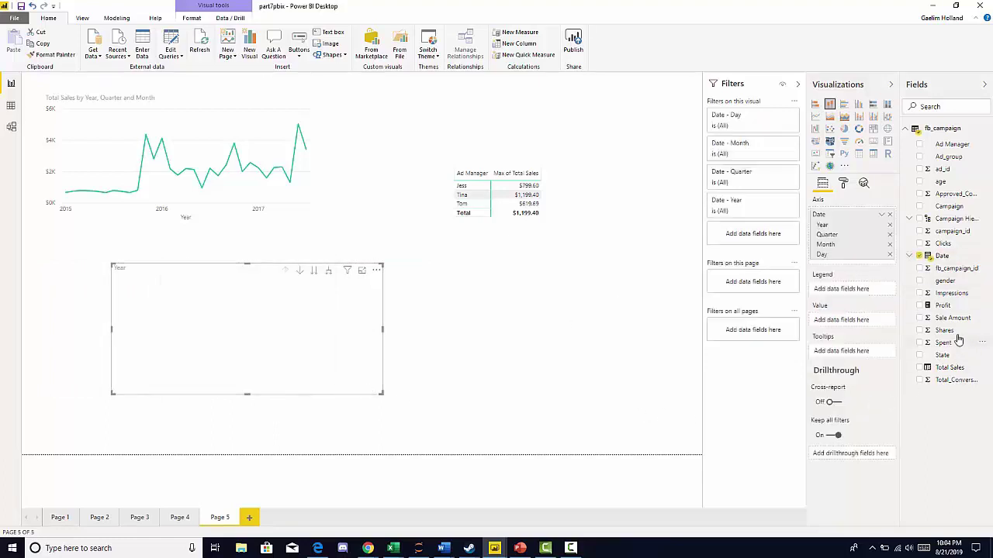
left_click(920, 306)
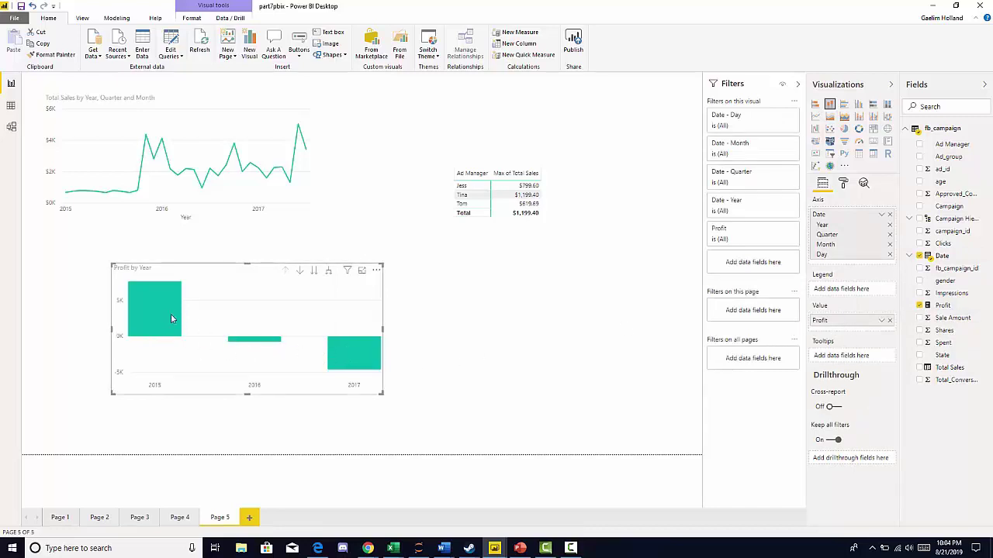
- Expand the Profit column chart to year and quarter level, and make the chart taller
mouse_move(351, 368)
left_click(329, 270)
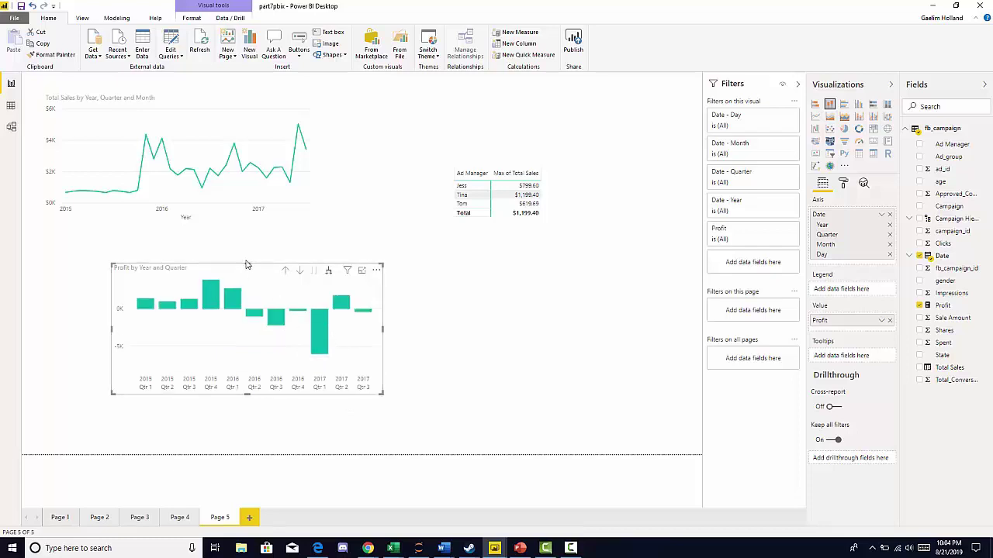
left_click_drag(247, 264, 242, 241)
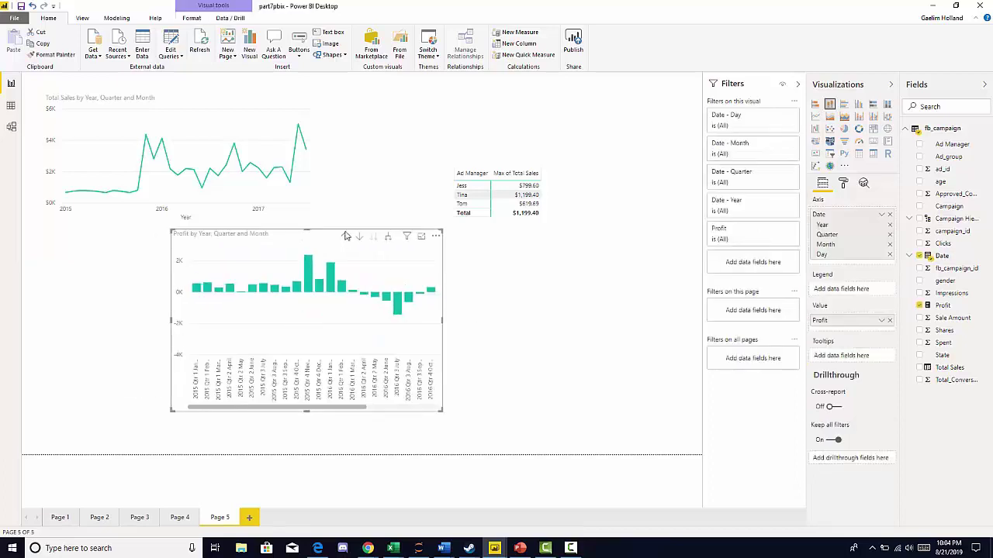
left_click(344, 242)
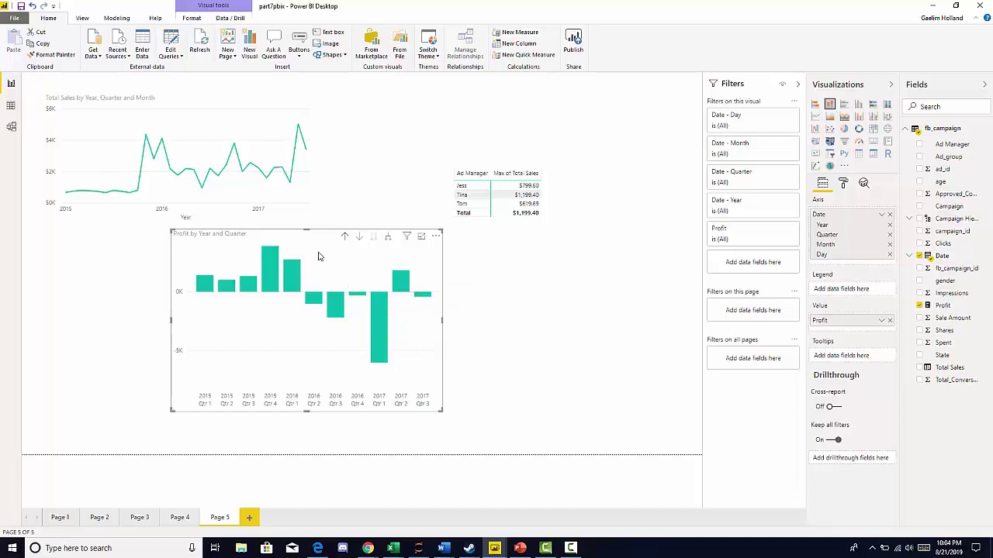
- Turn on data labels for the Profit chart and format the Profit measure as $ English (United States) currency
left_click(843, 183)
left_click(876, 298)
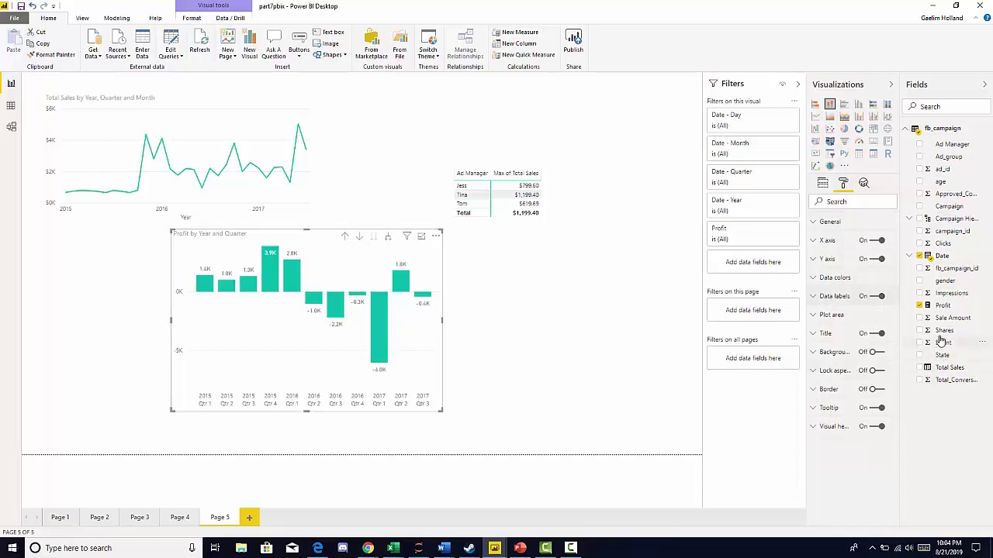
left_click(940, 306)
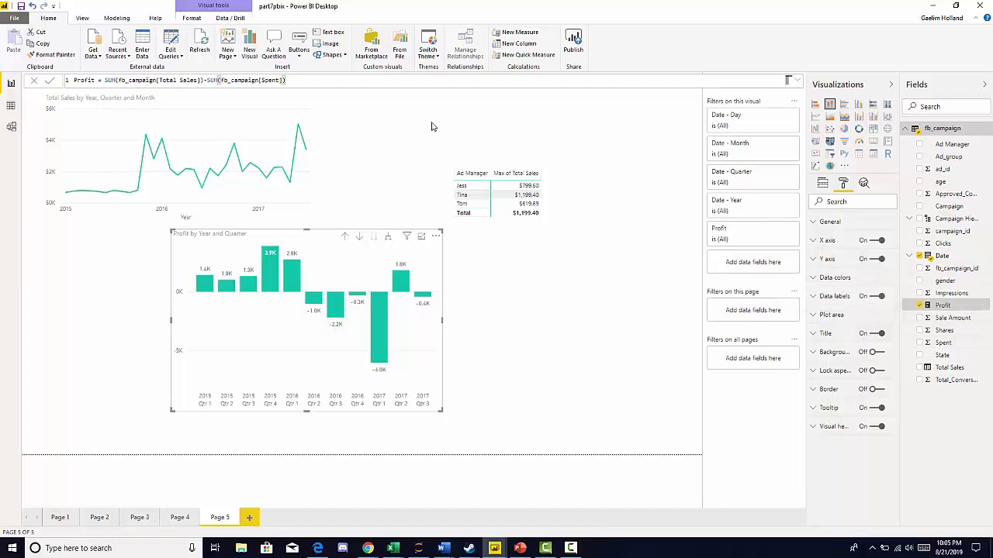
left_click(185, 20)
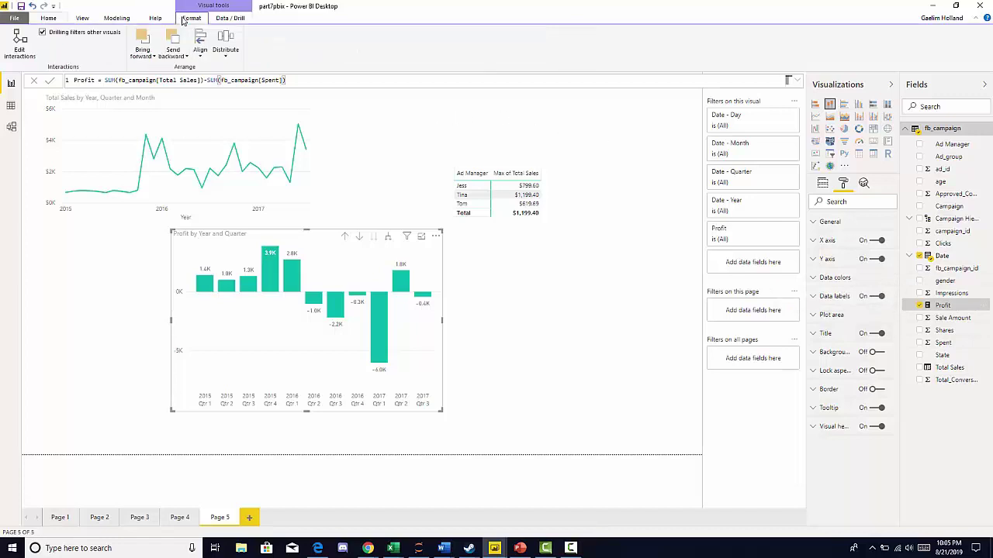
left_click(118, 18)
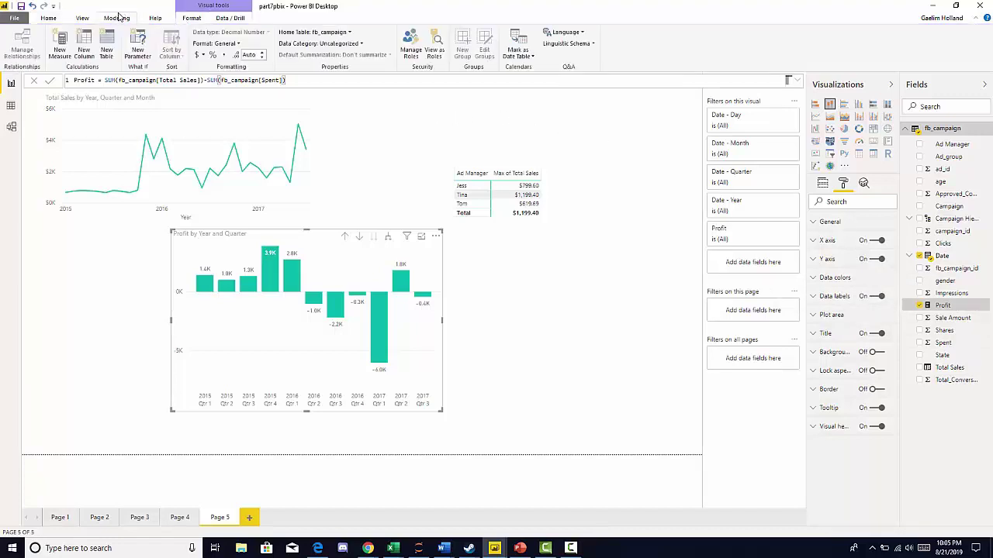
left_click(195, 56)
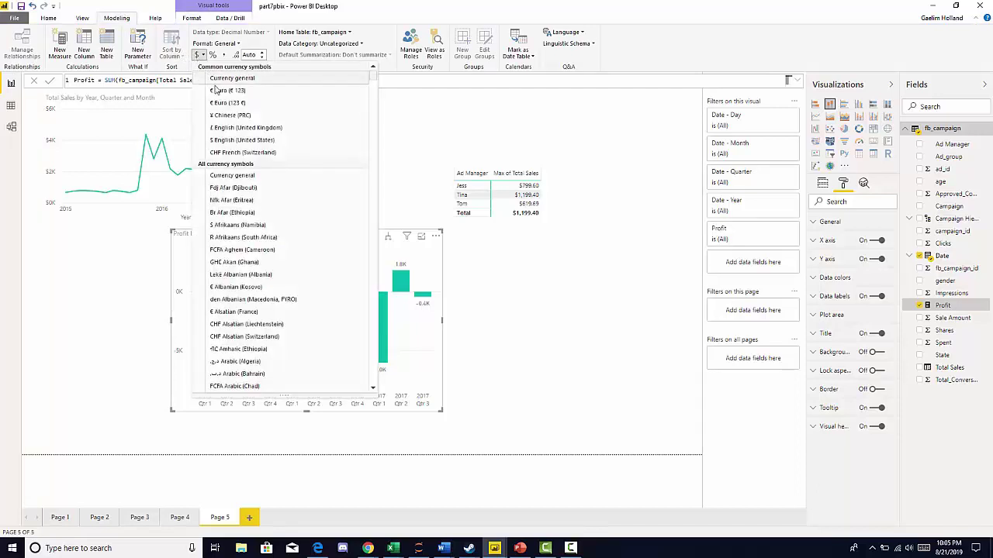
left_click(229, 140)
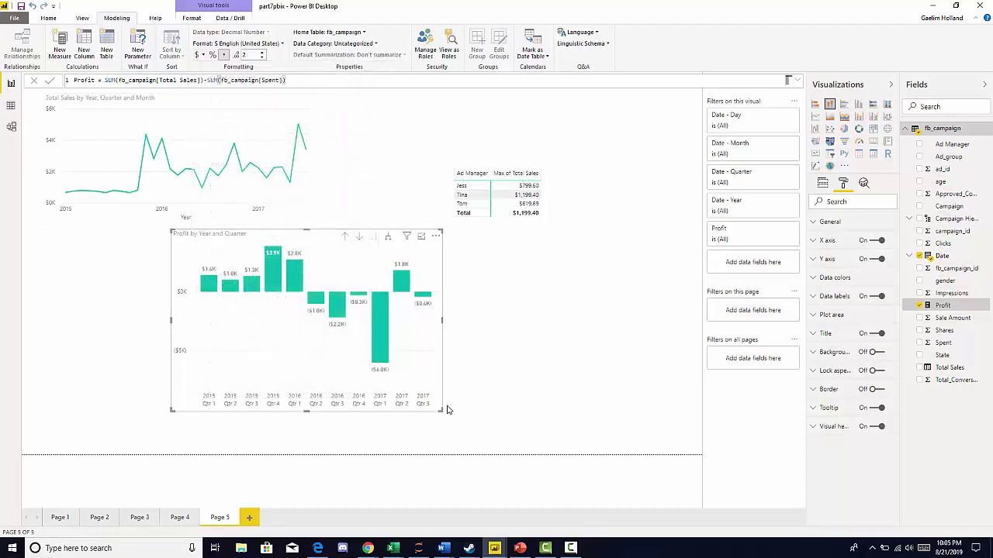
left_click(482, 396)
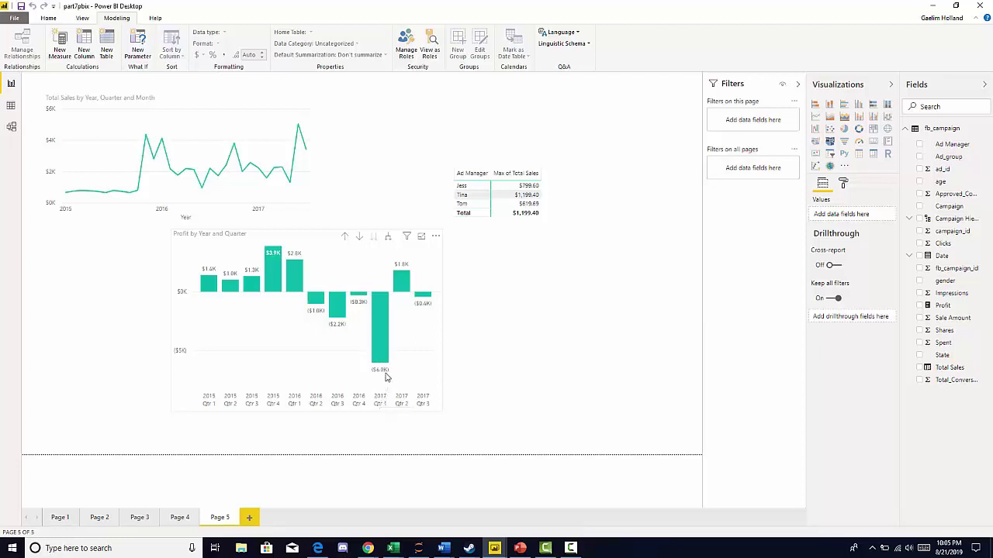
- Add Profit to the Ad Manager matrix as a second value and reposition the matrix on the page
mouse_move(384, 355)
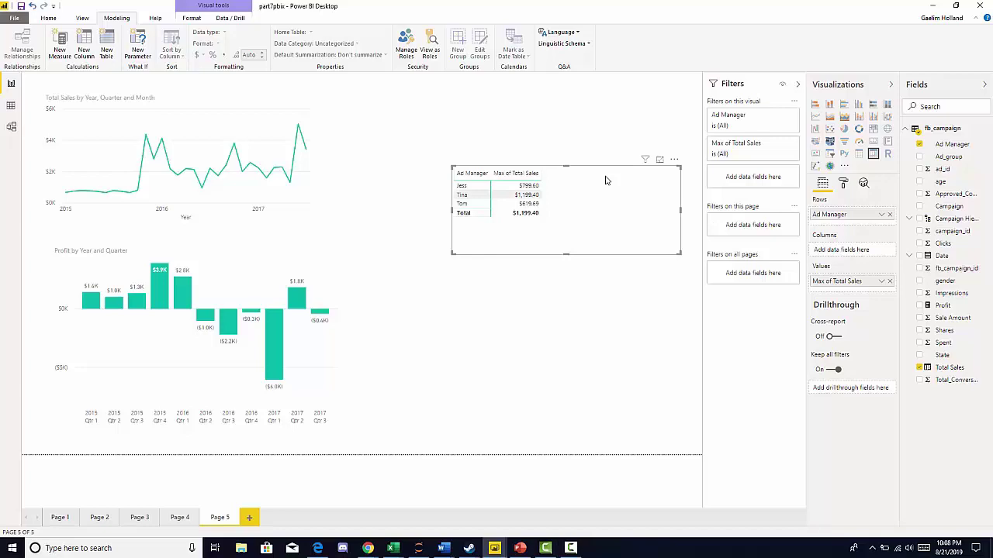
left_click(919, 306)
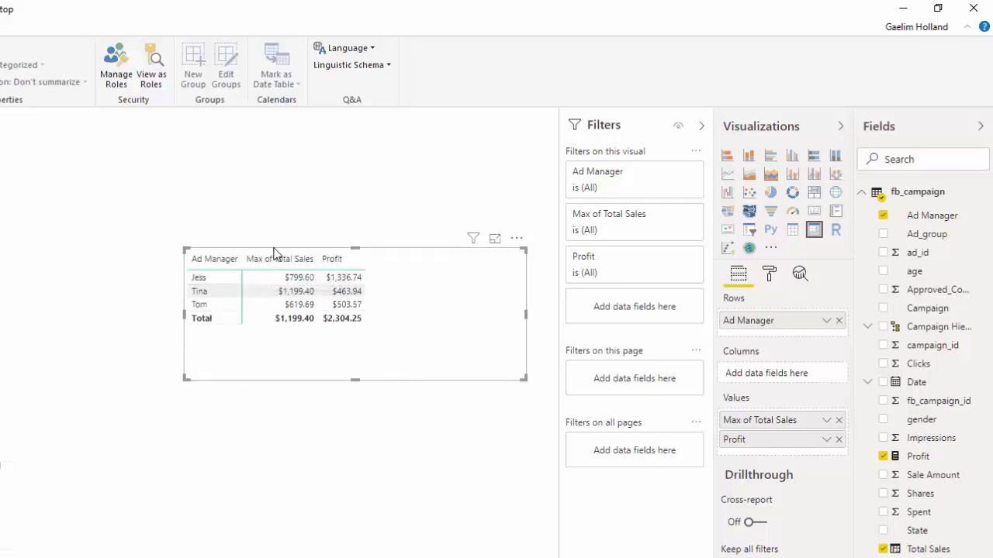
left_click_drag(275, 255, 192, 210)
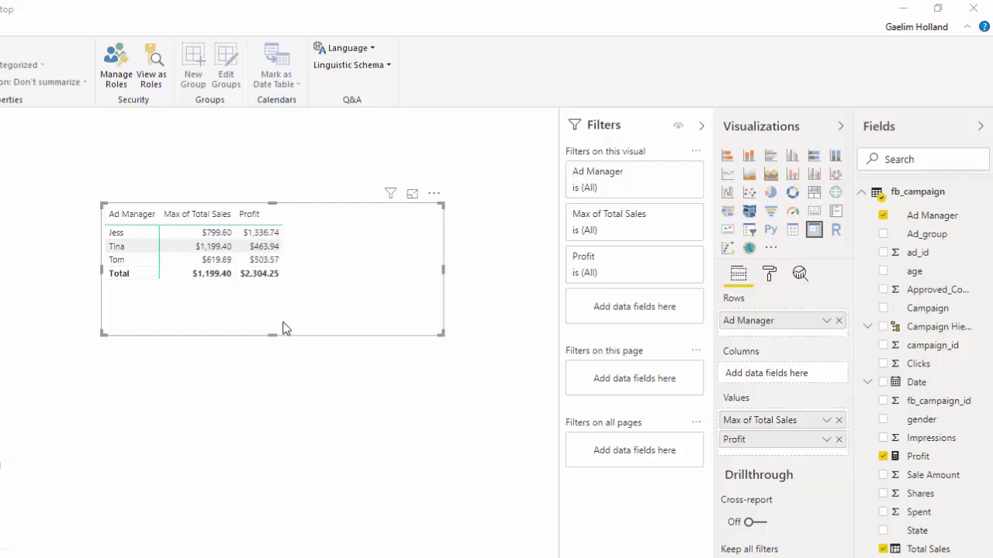
left_click_drag(281, 328, 277, 356)
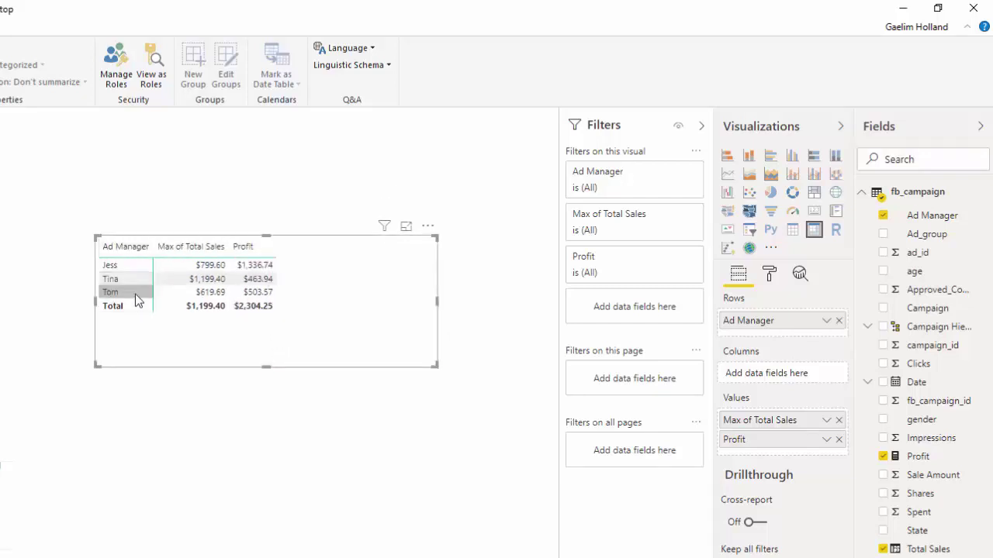
left_click(305, 444)
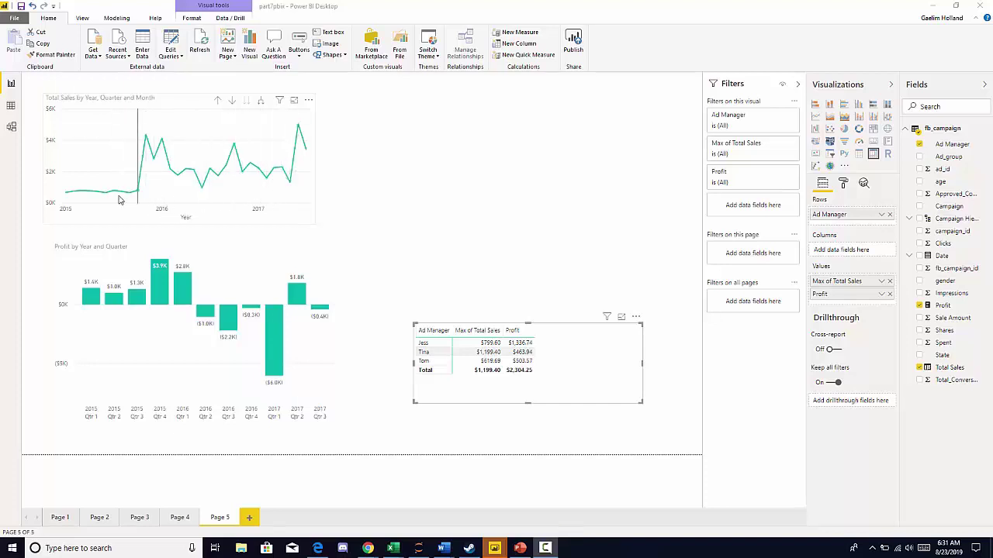
mouse_move(90, 194)
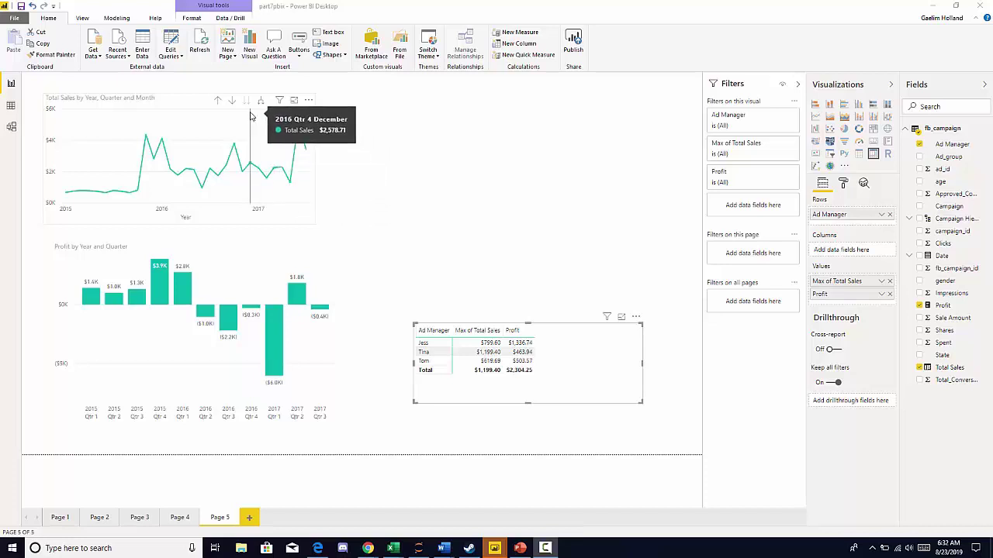
- Drill the Total Sales line chart up to year level and expand it back down to month level
left_click(218, 101)
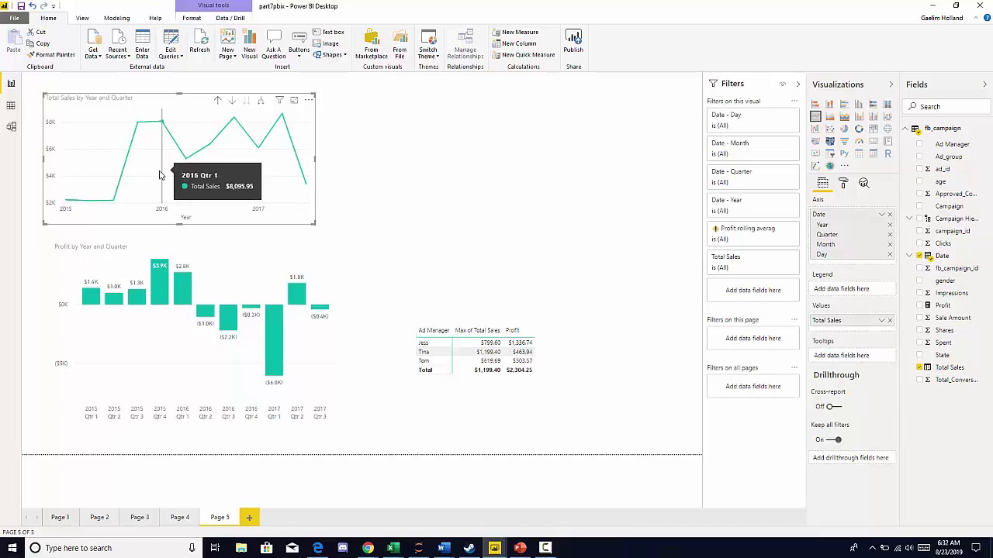
left_click(217, 101)
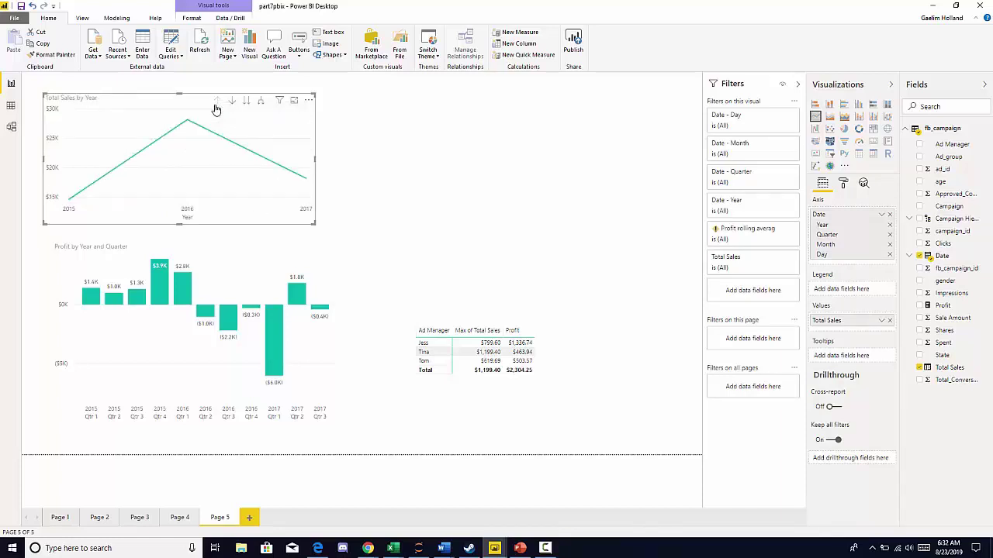
left_click(261, 104)
left_click(260, 103)
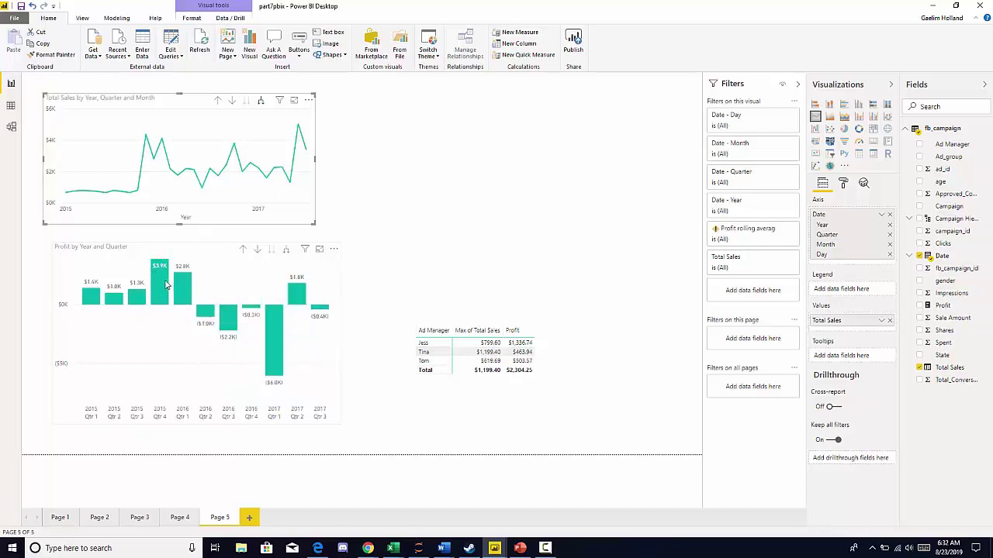
- Move the Ad Manager matrix slightly up and to the left beside the Profit column chart
mouse_move(273, 364)
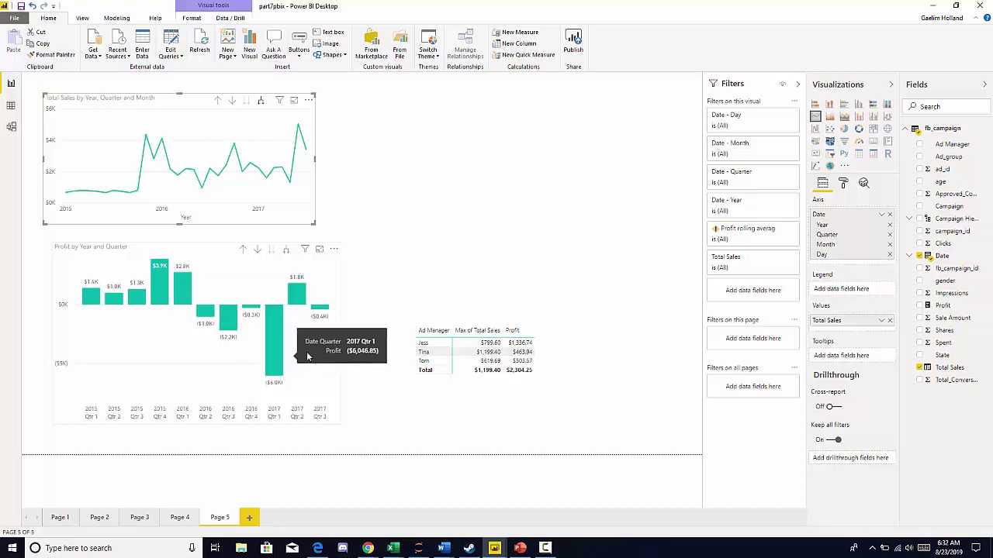
left_click(547, 332)
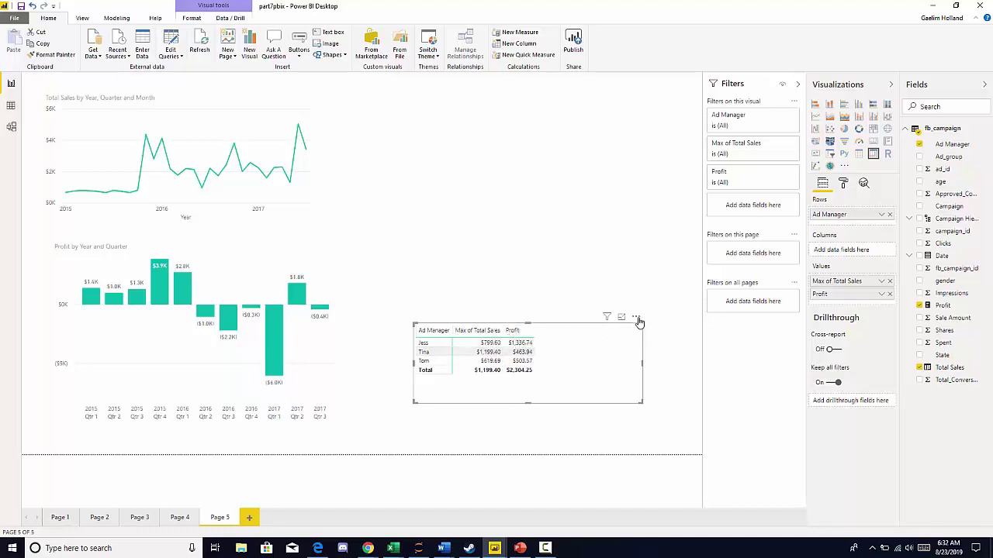
left_click_drag(634, 319, 626, 296)
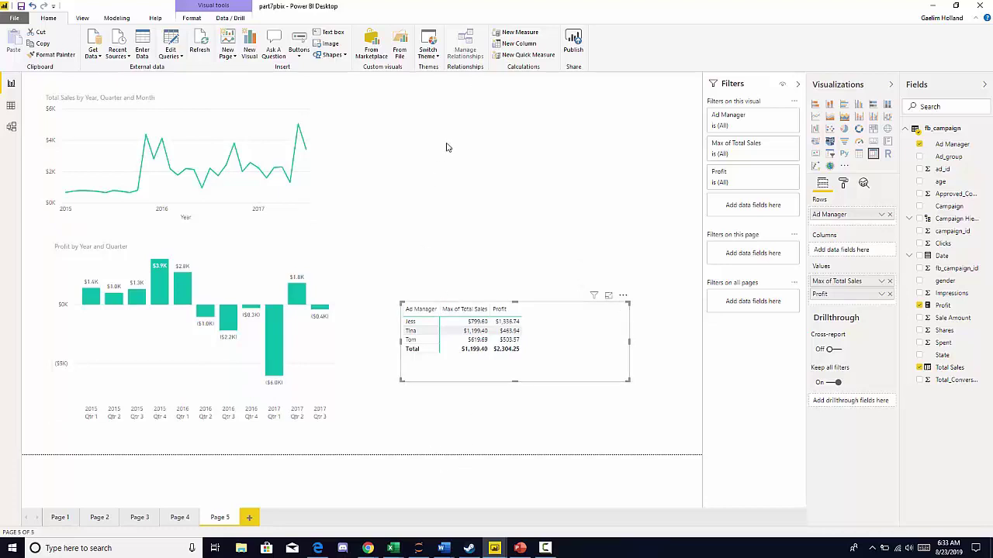
- Create a map of State in the empty area above the Ad Manager matrix
left_click(487, 189)
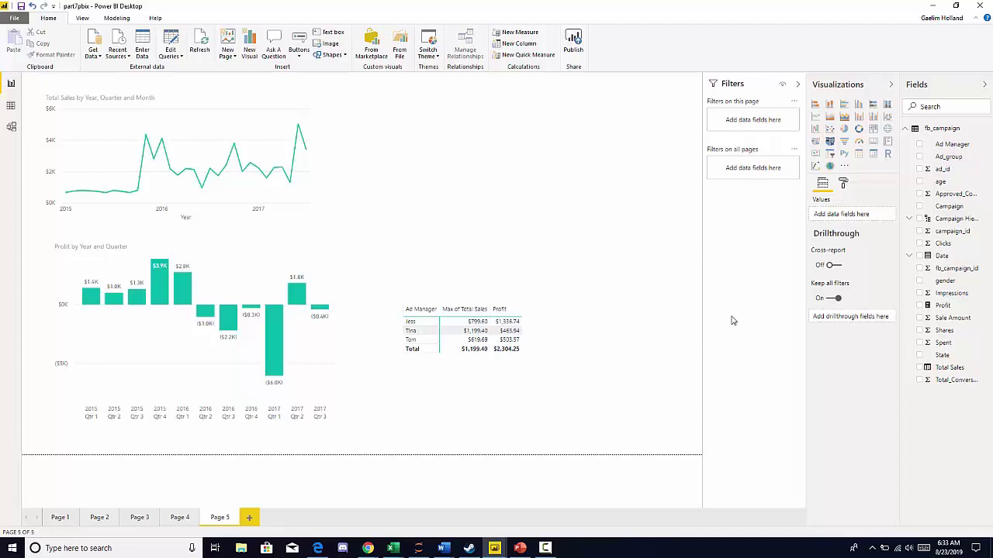
left_click(920, 355)
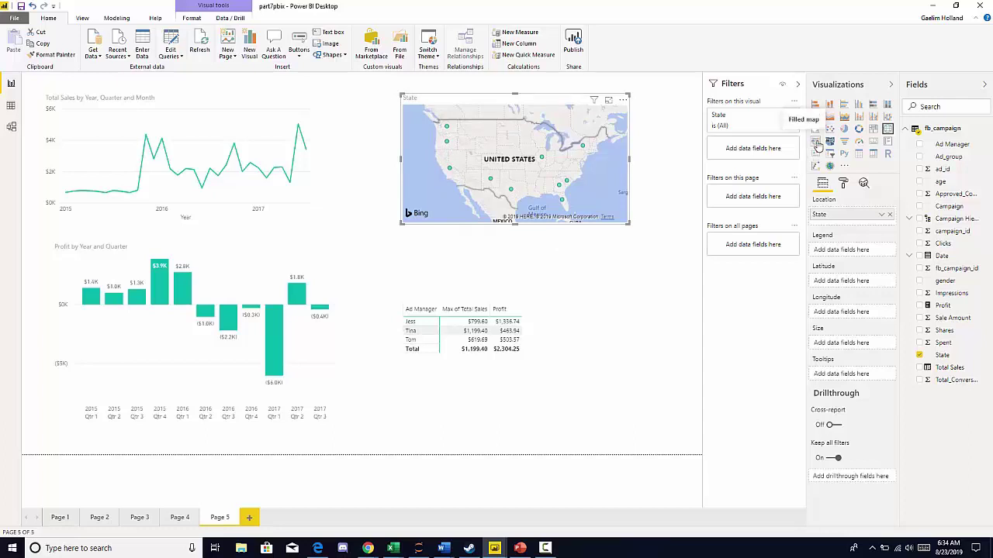
- Try the State visual as a filled map, a shape map and an ArcGIS map, and return it to the standard bubble map
left_click(816, 145)
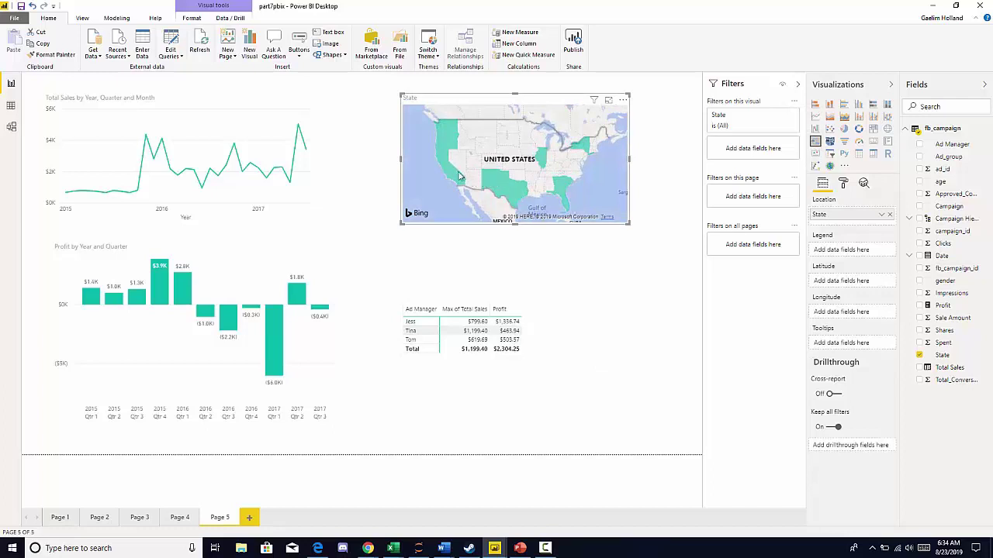
mouse_move(491, 163)
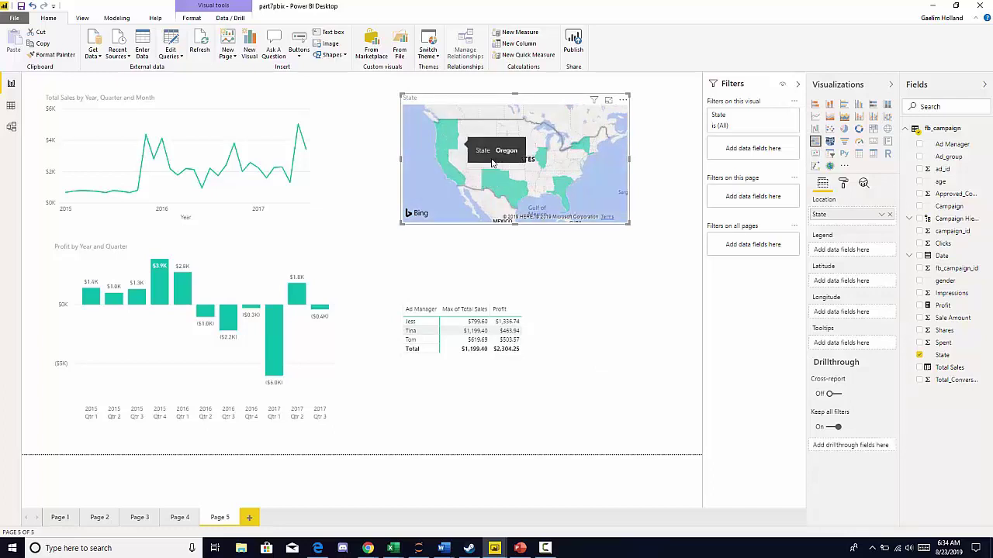
left_click(828, 142)
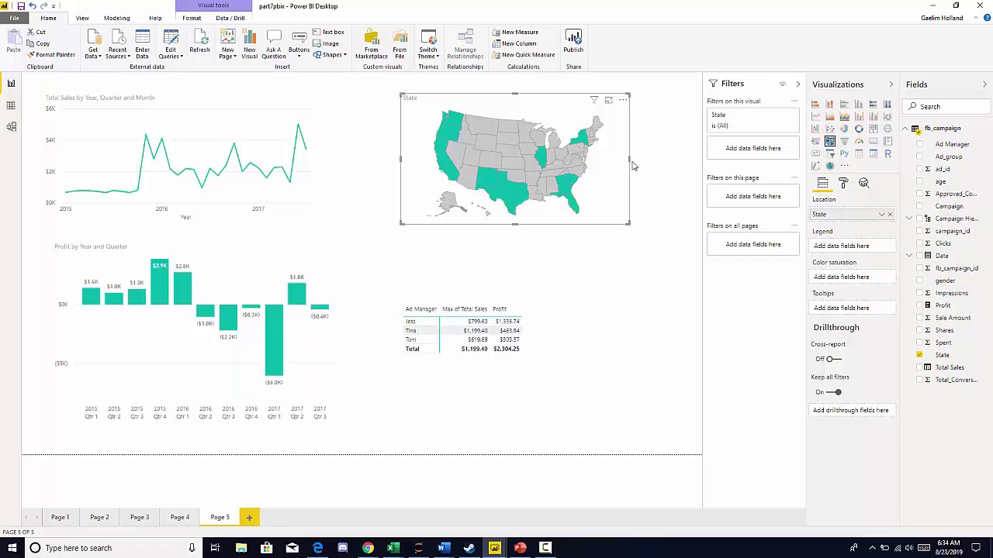
left_click(827, 170)
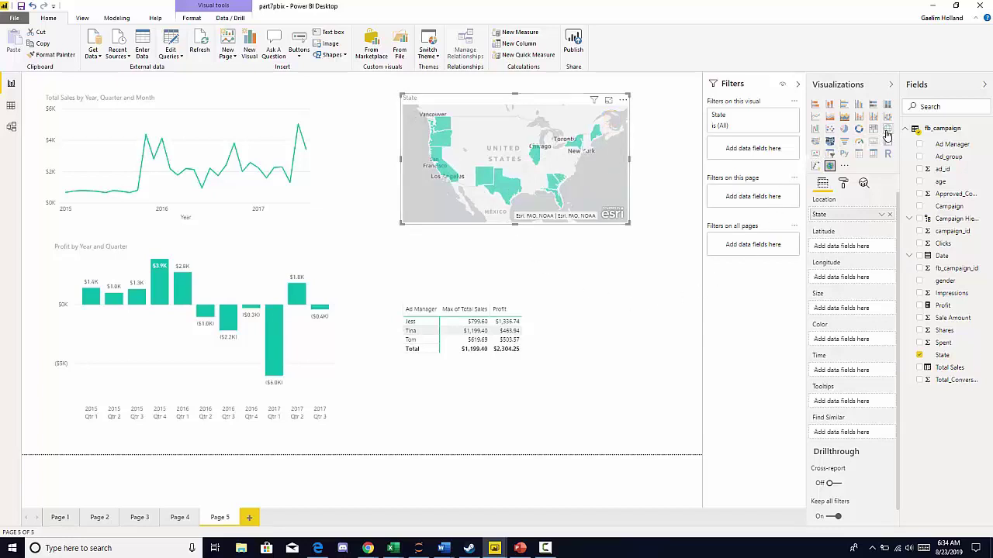
left_click(887, 133)
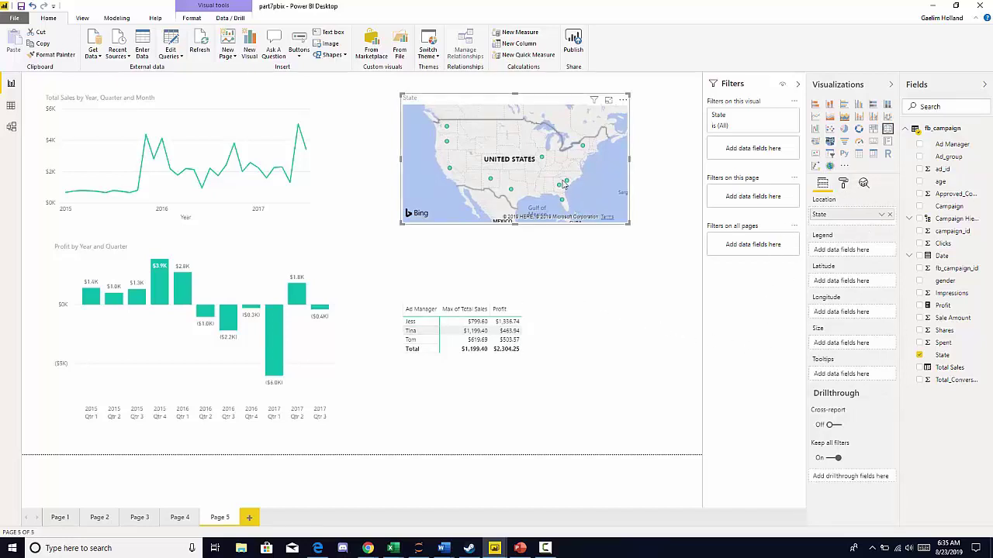
- Make the State map taller and size its bubbles by Spent
left_click_drag(628, 224, 628, 277)
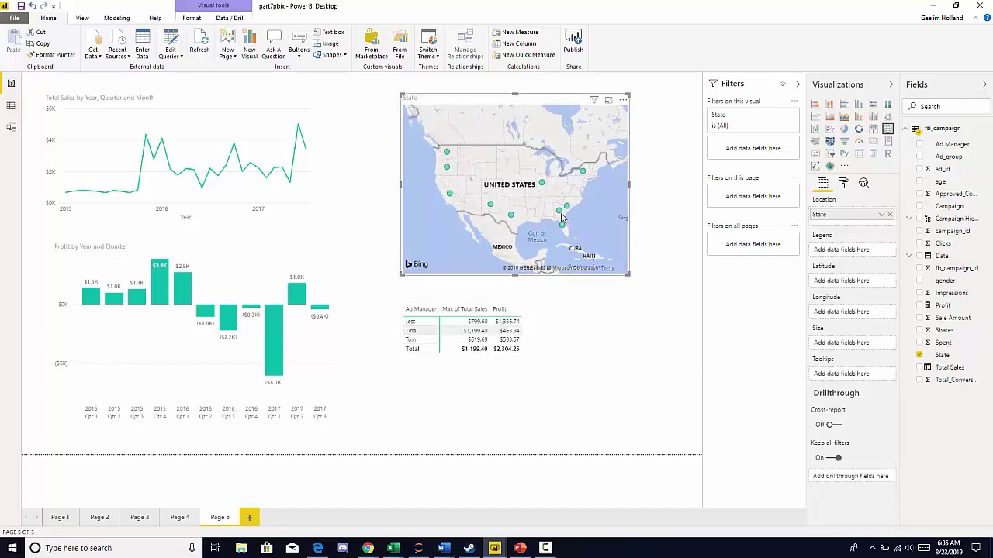
mouse_move(565, 209)
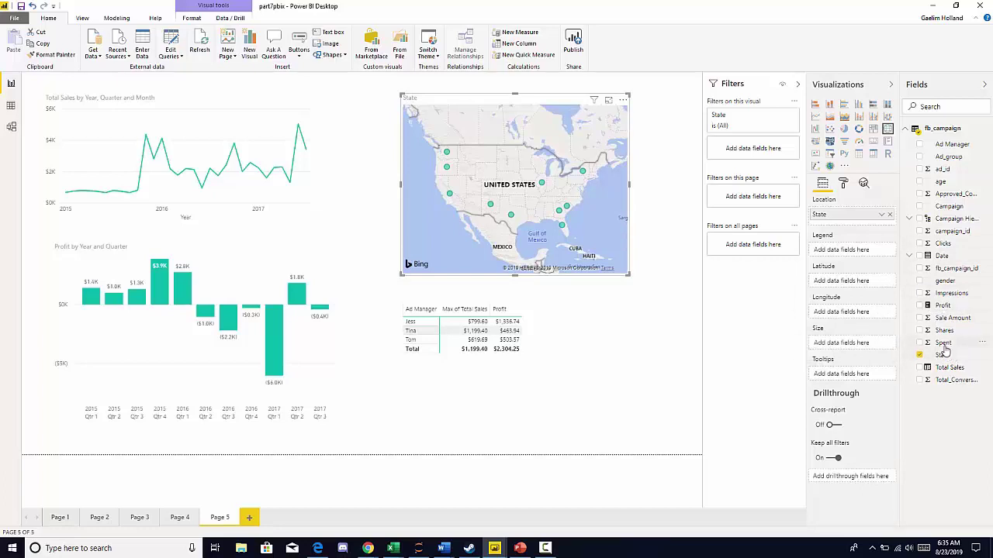
left_click_drag(942, 343, 849, 350)
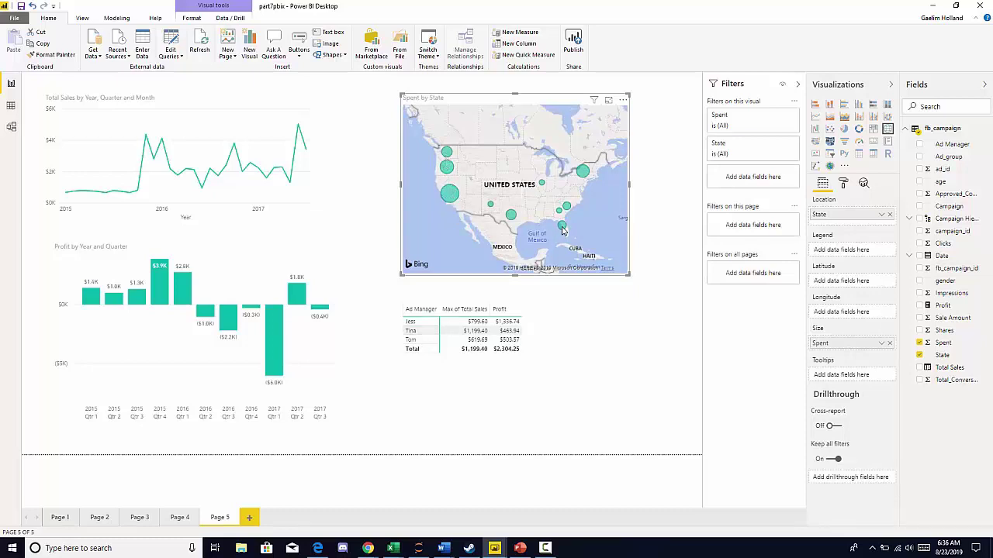
- Split the map's bubbles by gender as the legend and shift the map slightly up
mouse_move(563, 231)
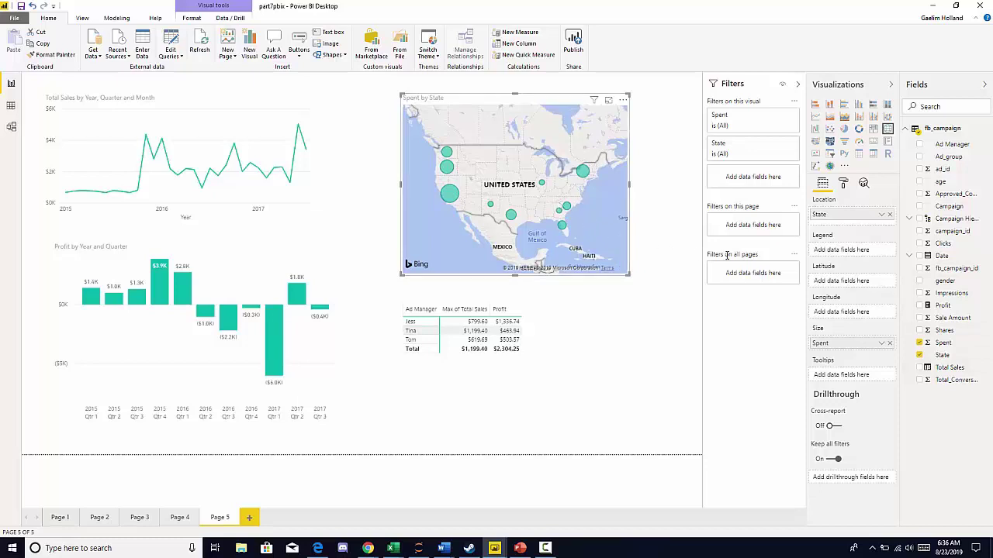
left_click_drag(951, 287, 853, 253)
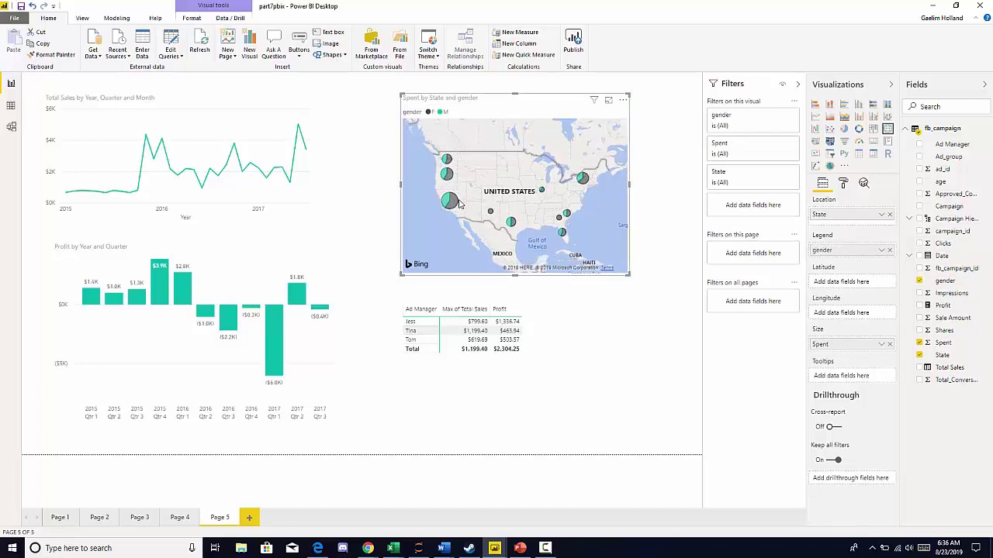
mouse_move(454, 204)
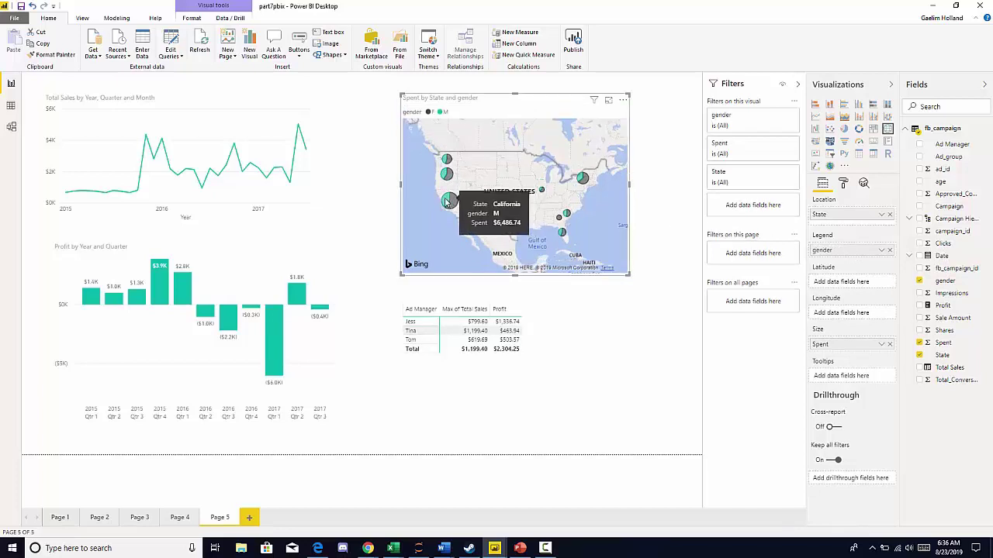
mouse_move(447, 175)
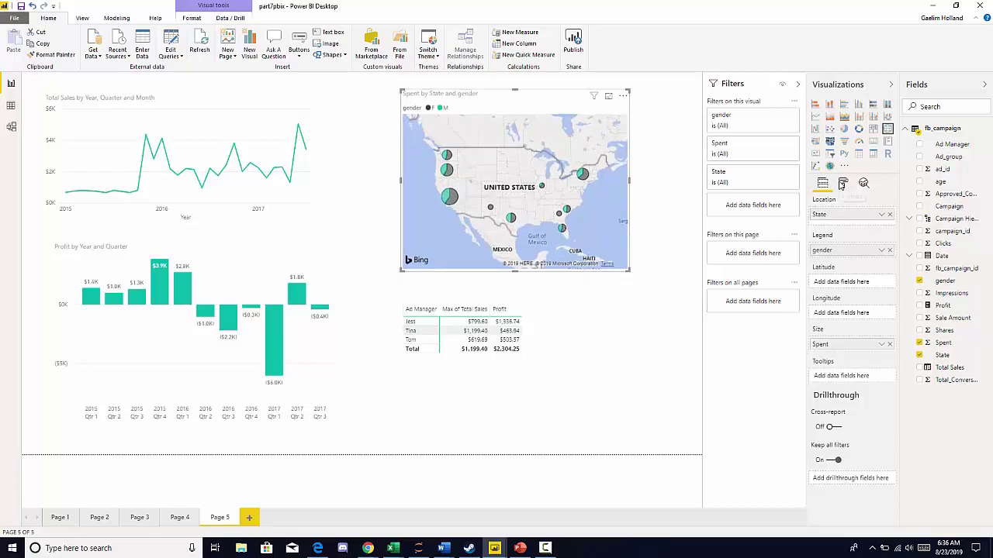
- Examine the map's bubble size and data color formatting options
left_click(843, 183)
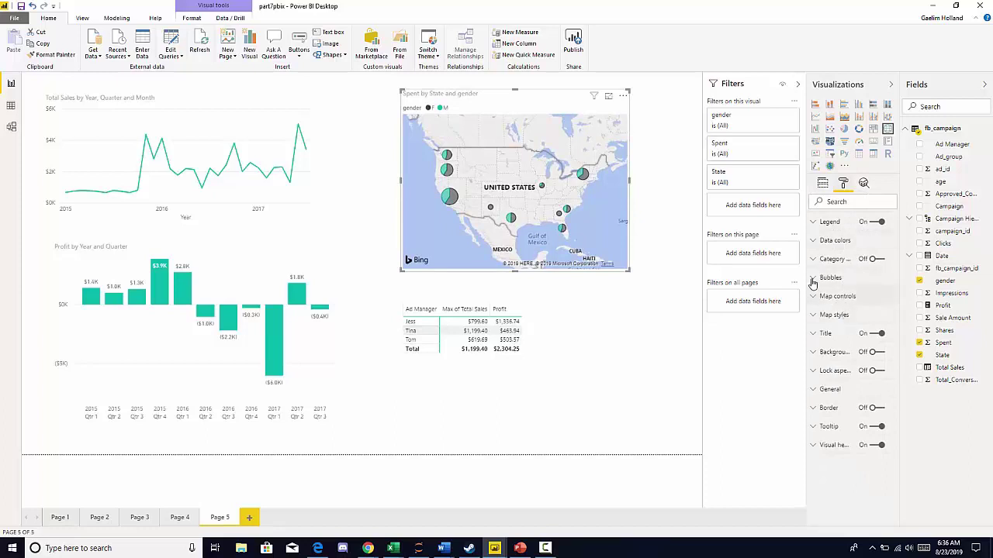
left_click(816, 279)
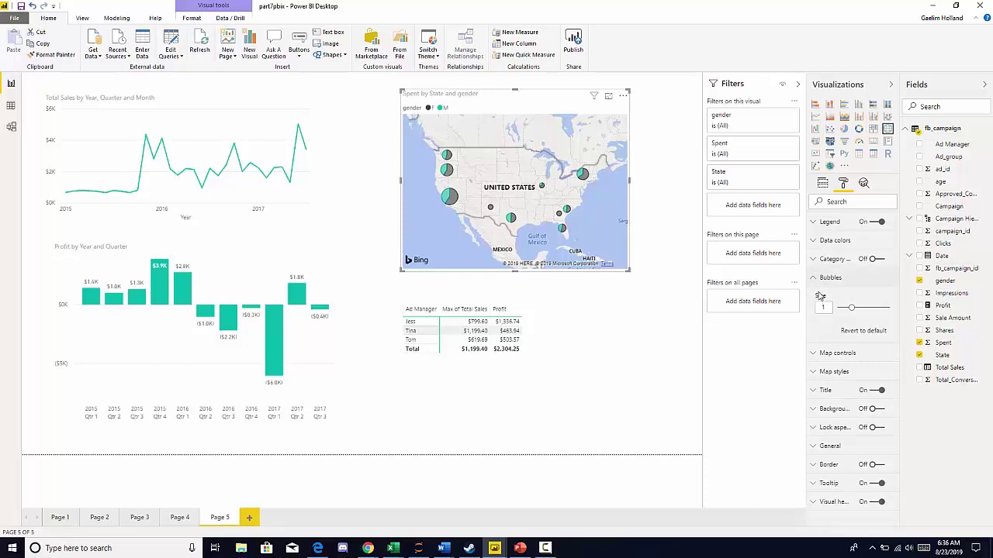
mouse_move(852, 310)
left_mouse_down()
mouse_move(874, 315)
mouse_move(852, 311)
left_mouse_up()
left_click(814, 245)
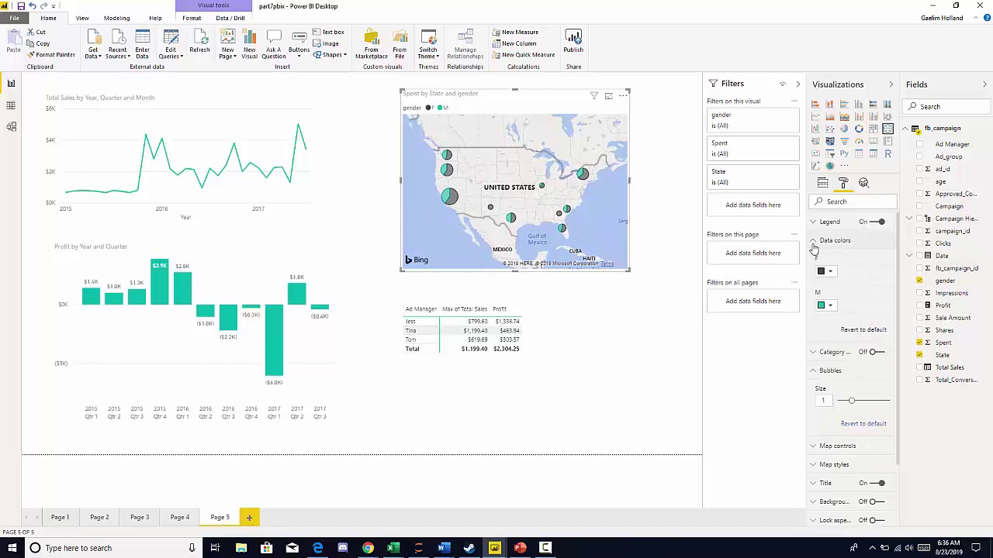
left_click(813, 245)
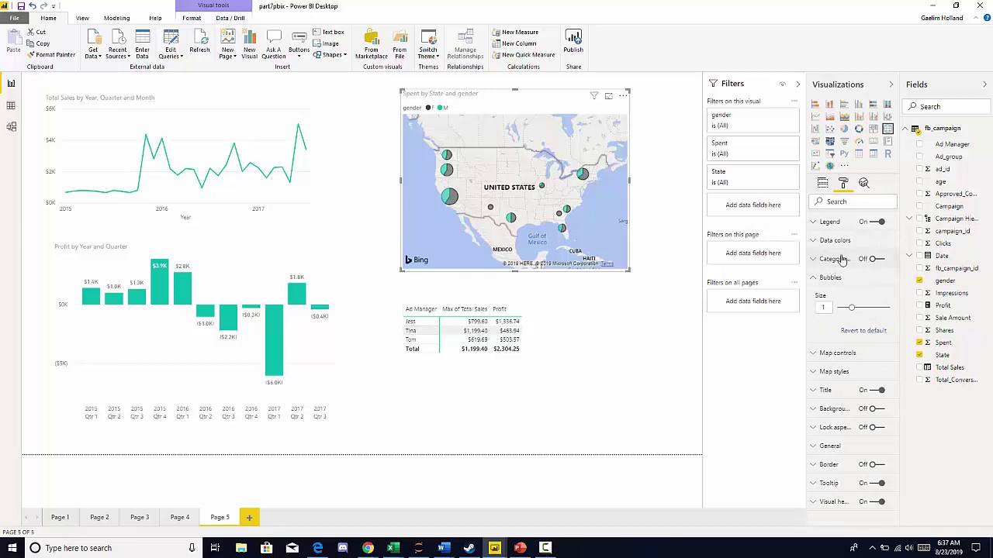
- Turn on category labels for the map so each bubble carries its state name
left_click(814, 262)
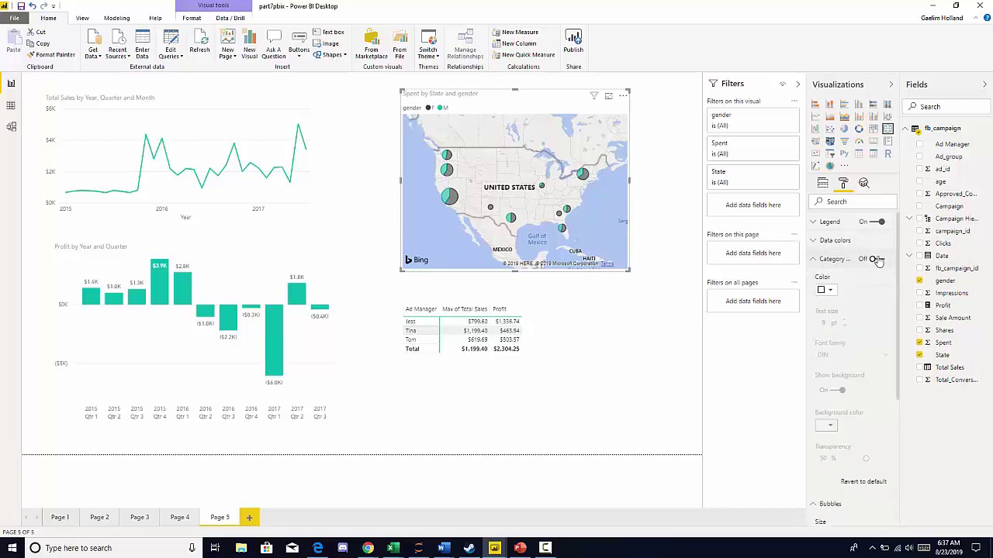
left_click(875, 260)
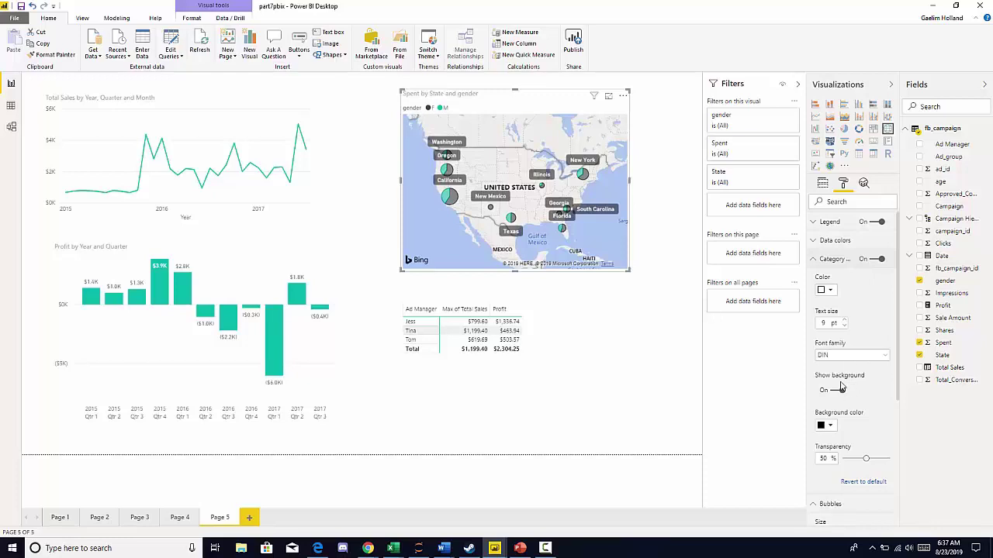
scroll(834, 341, "down", 1)
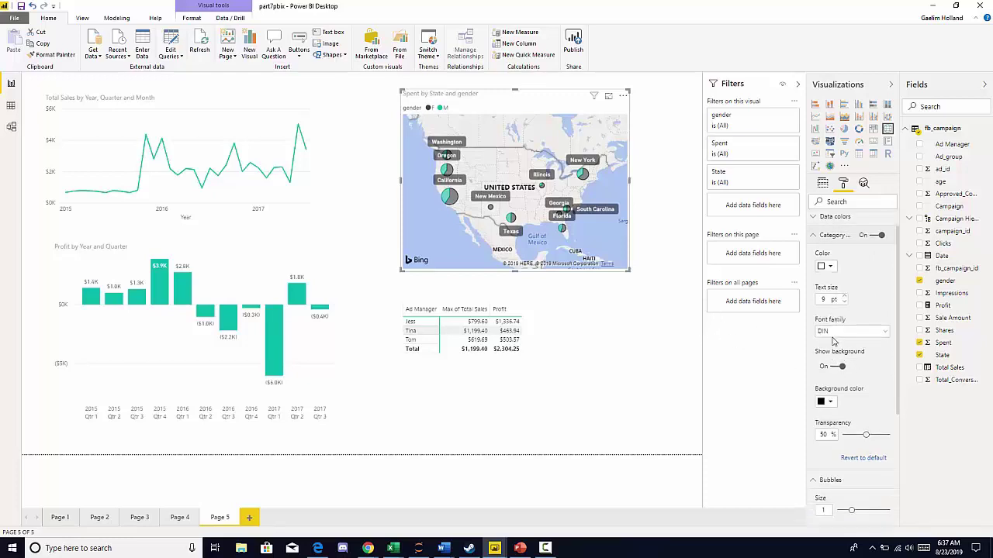
scroll(826, 256, "up", 1)
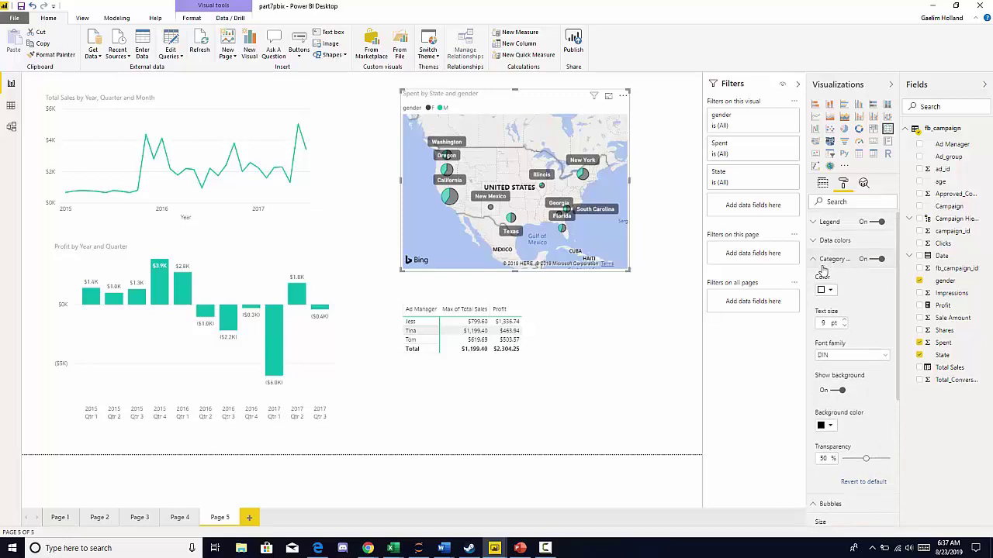
left_click(814, 259)
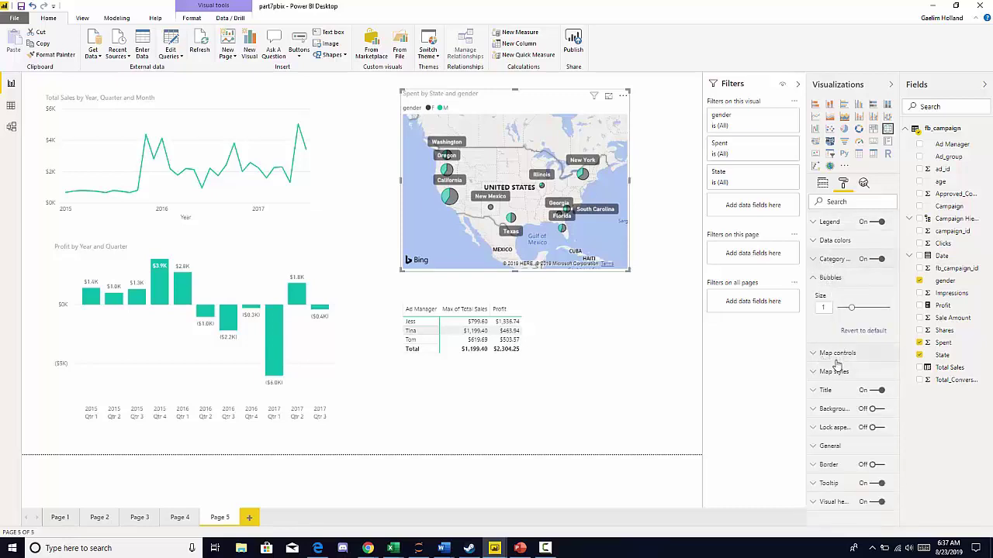
- Look at the map style theme setting and explore the map by zooming in on the central United States and back out
left_click(815, 374)
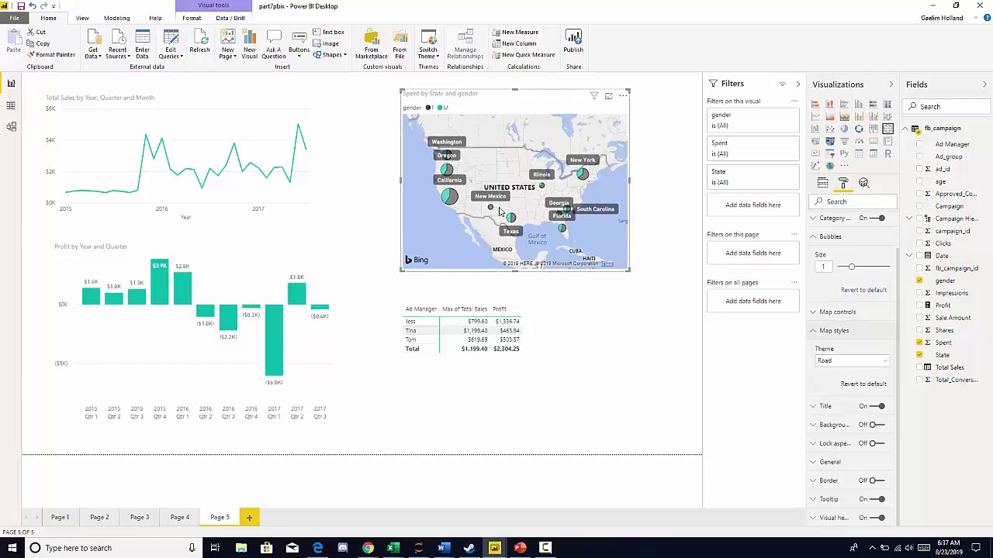
scroll(526, 209, "up", 5)
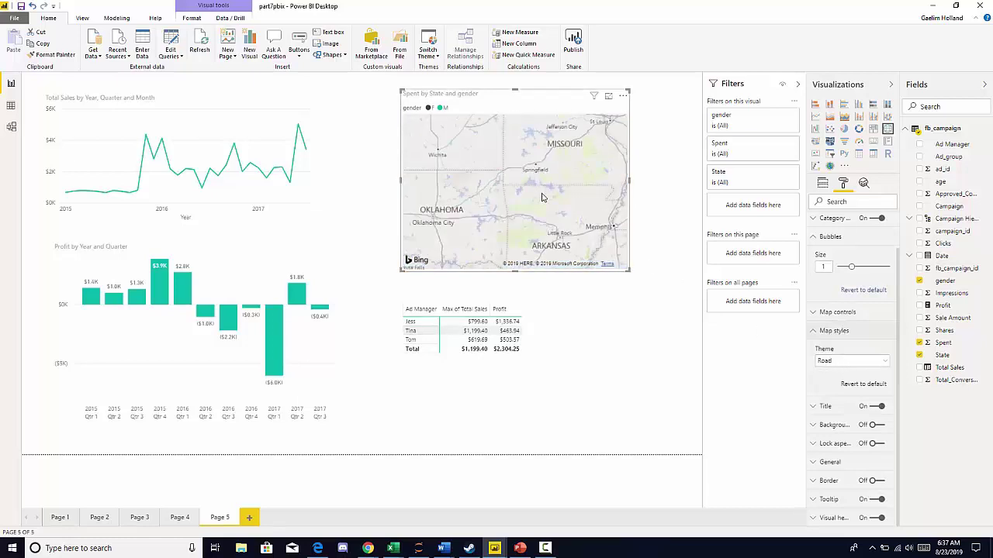
scroll(563, 218, "up", 5)
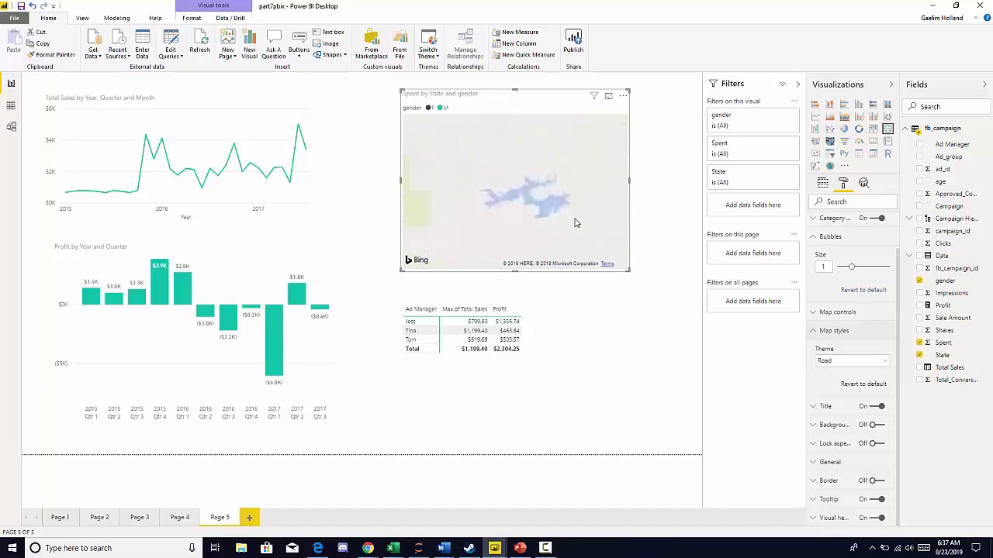
left_click_drag(576, 222, 517, 169)
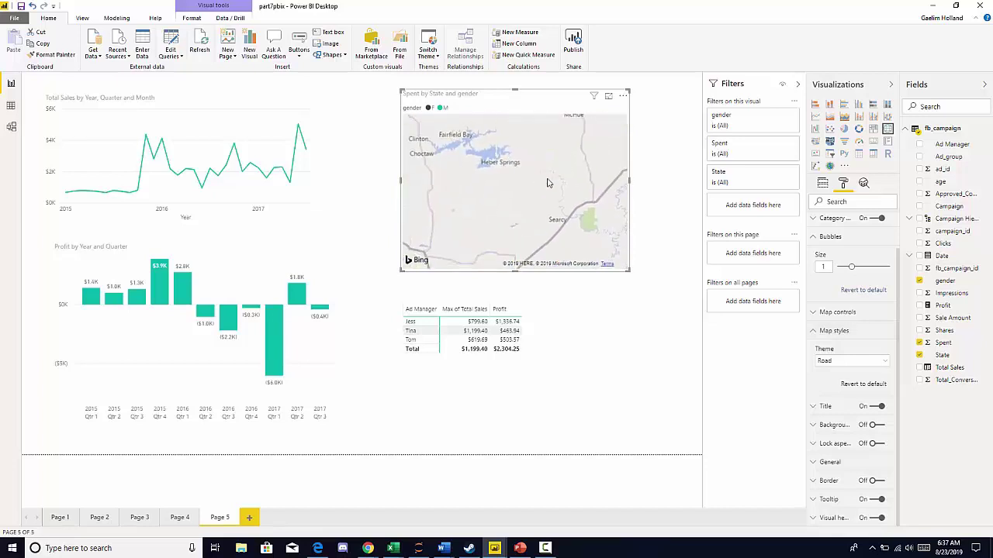
scroll(577, 201, "down", 1)
scroll(577, 203, "down", 5)
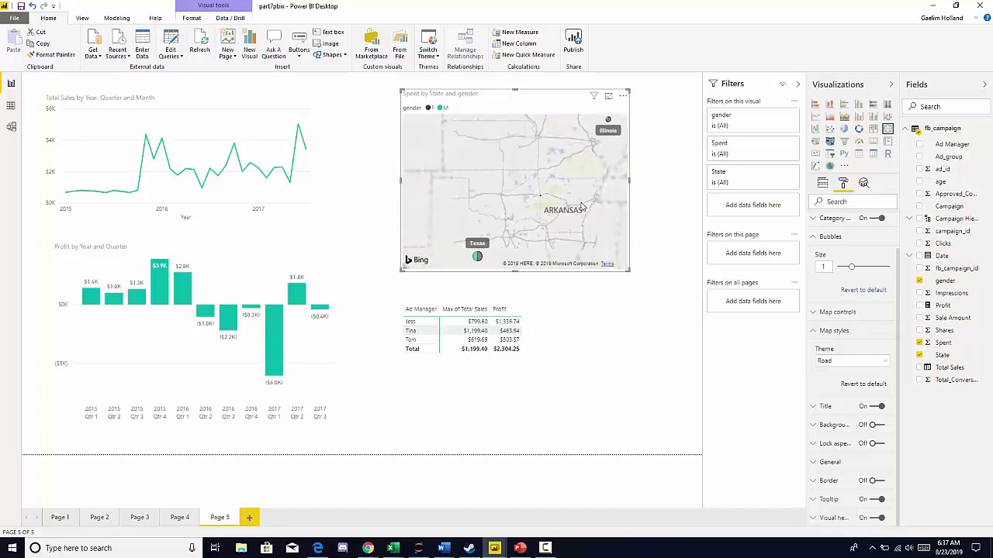
scroll(582, 206, "down", 2)
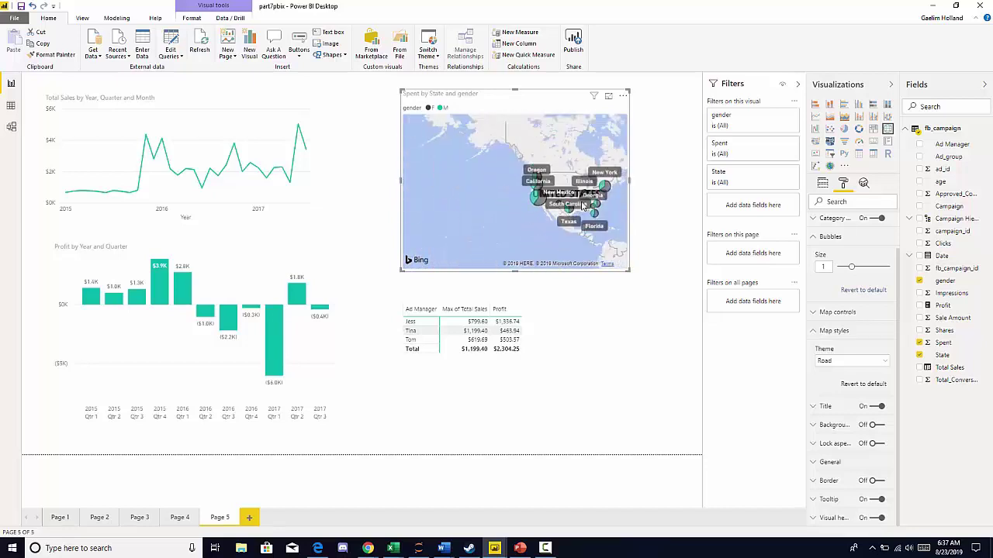
- Try the Aerial, Dark, Light and Grayscale themes on the map and return it to the Road theme
left_click_drag(578, 206, 533, 199)
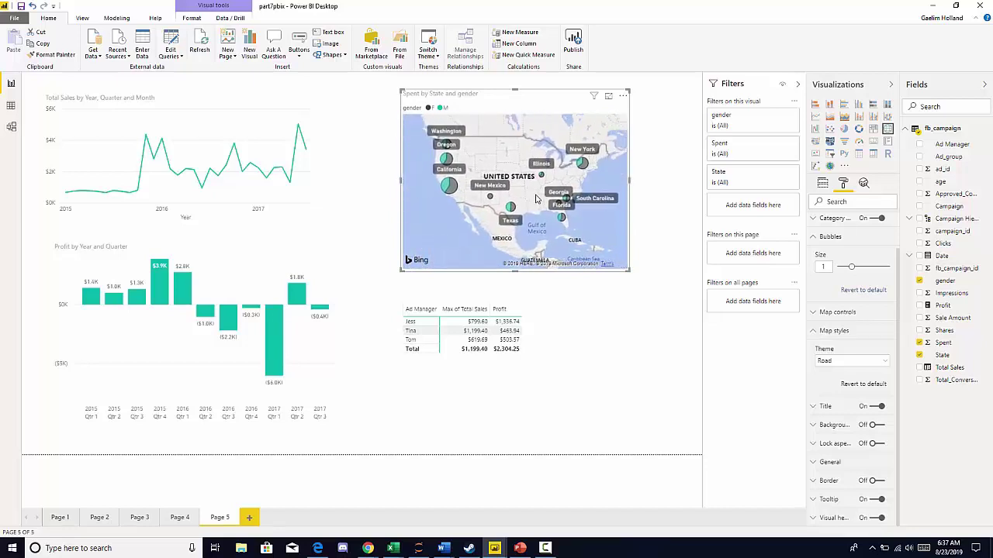
left_click(856, 361)
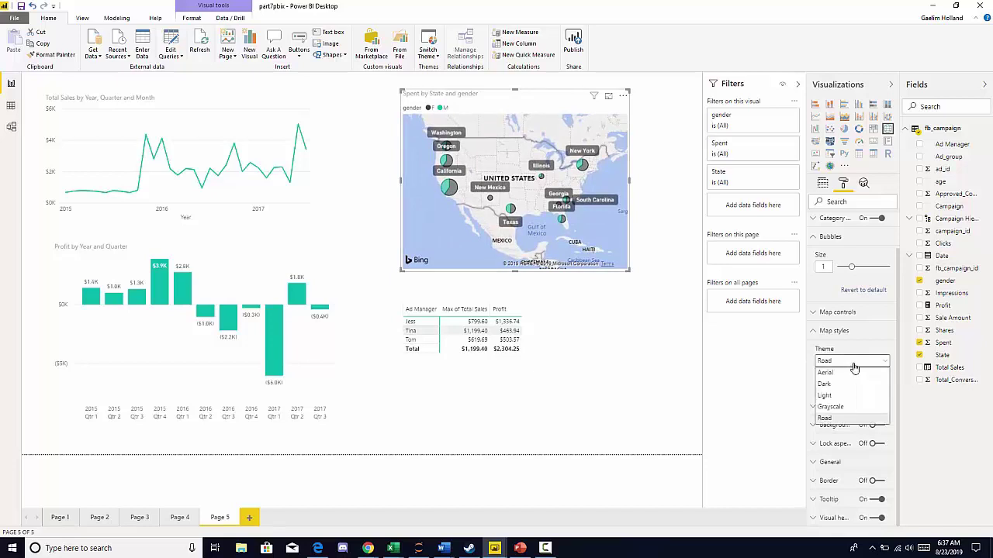
left_click(854, 373)
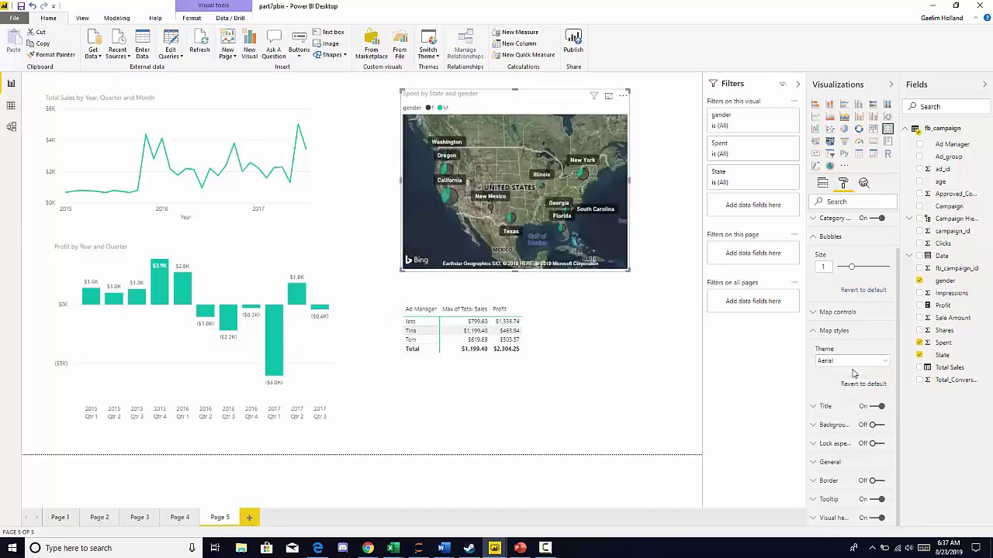
left_click(856, 363)
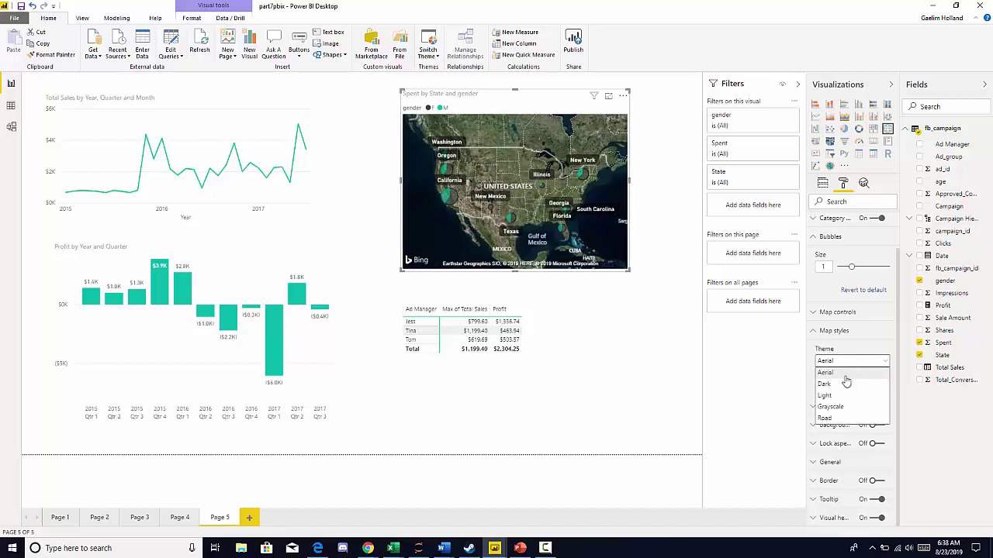
left_click(844, 385)
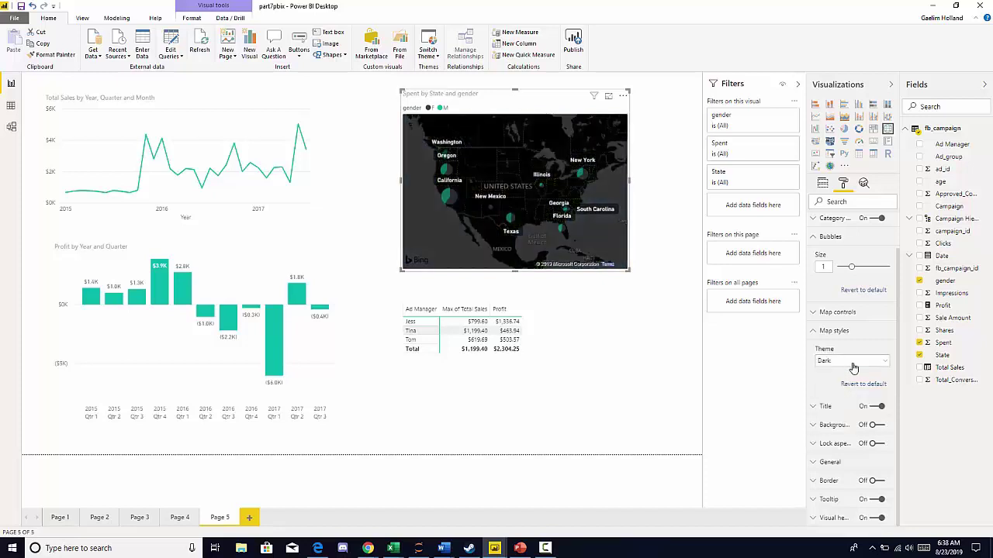
left_click(853, 363)
left_click(849, 397)
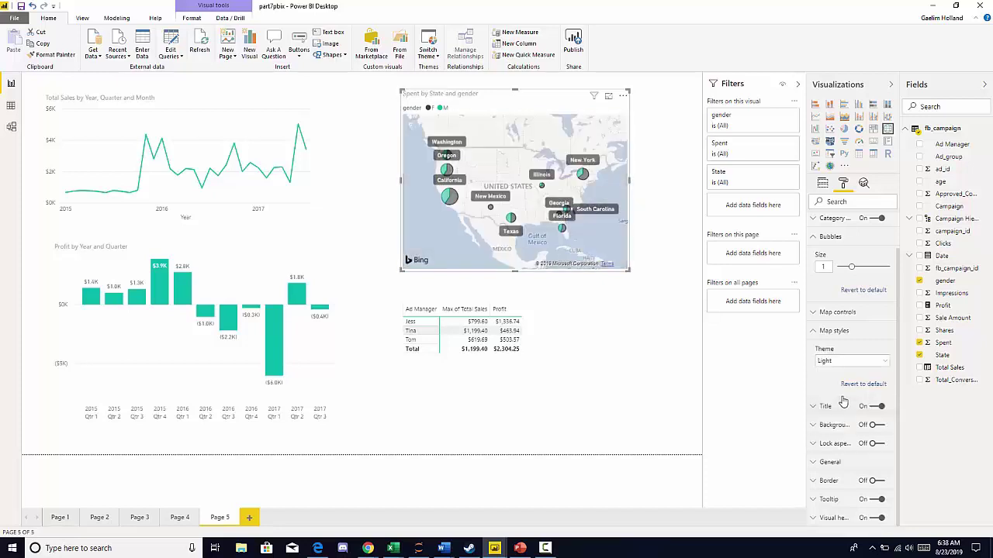
left_click(849, 363)
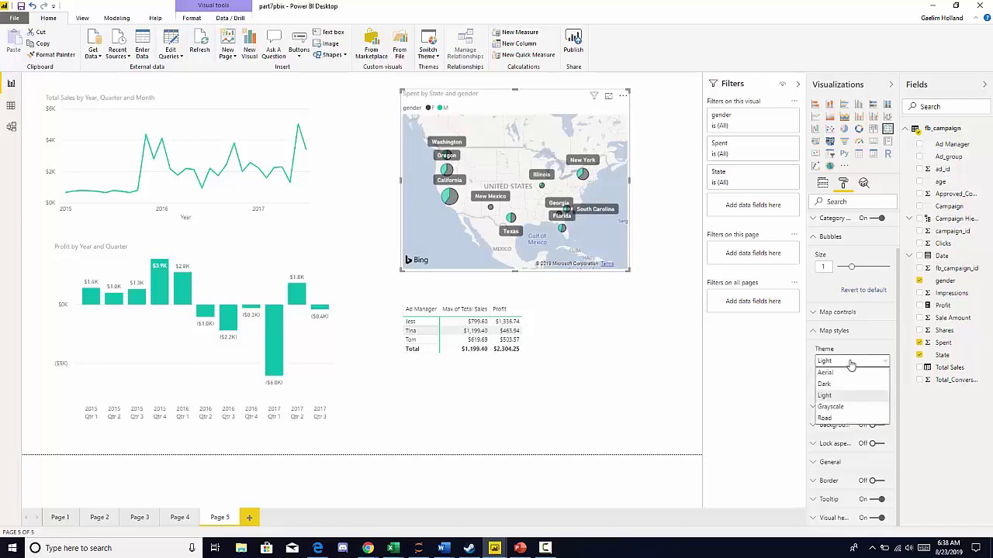
left_click(846, 408)
left_click(851, 363)
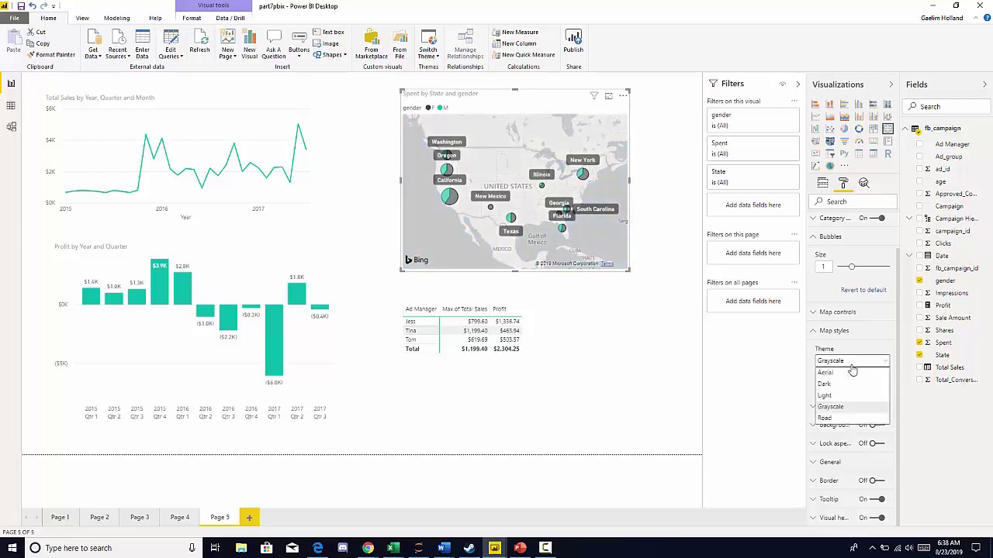
left_click(845, 418)
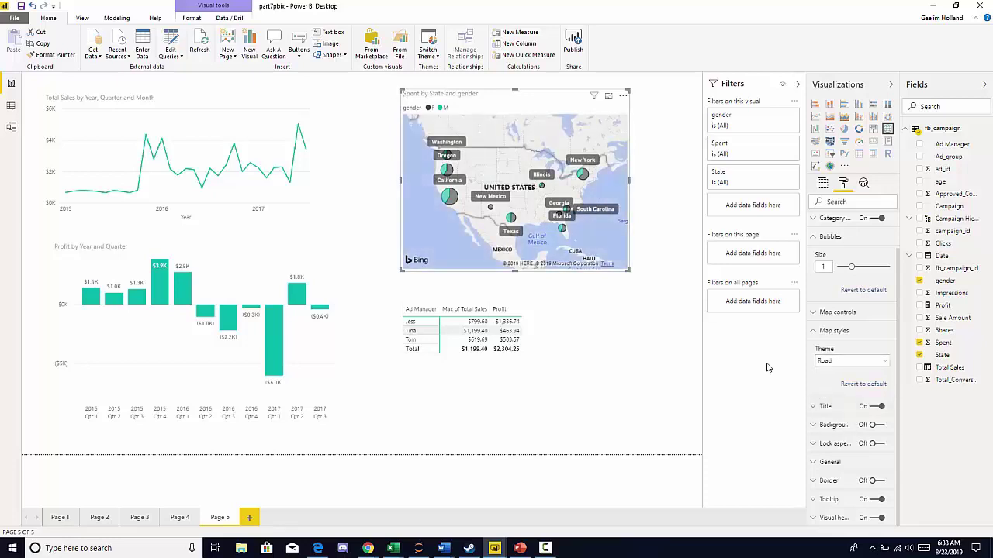
left_click(814, 334)
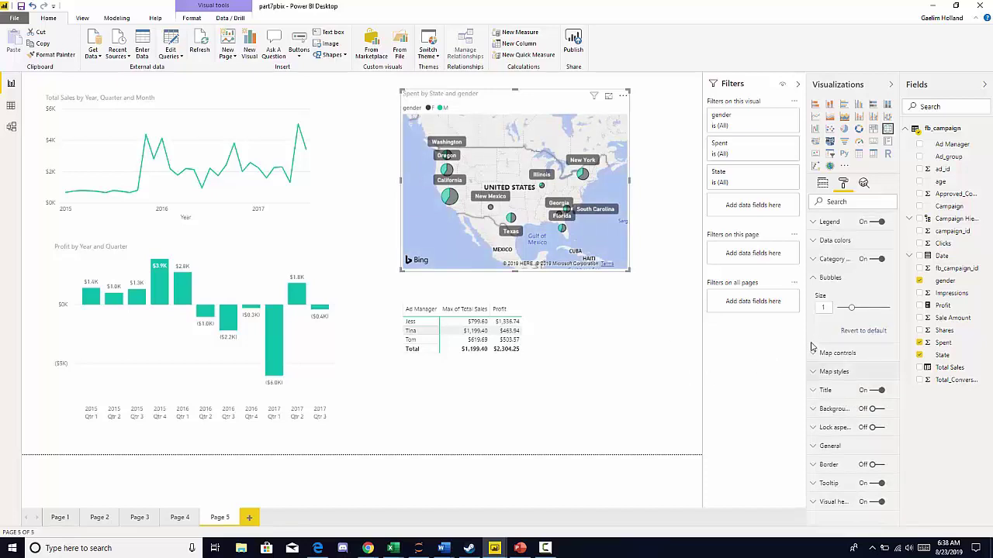
- Try out the map's zoom buttons with auto zoom on and off, and restore both map control settings
left_click(813, 355)
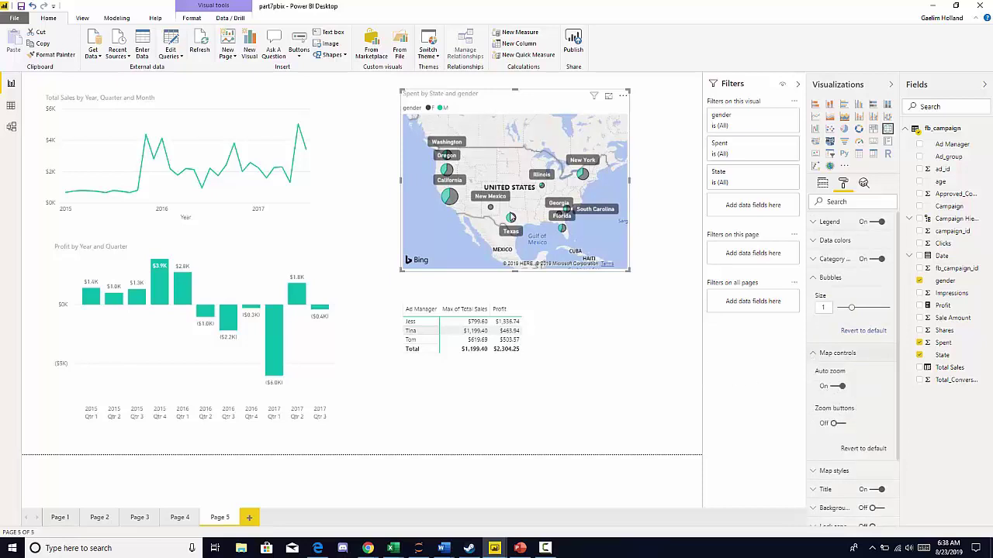
left_click(842, 425)
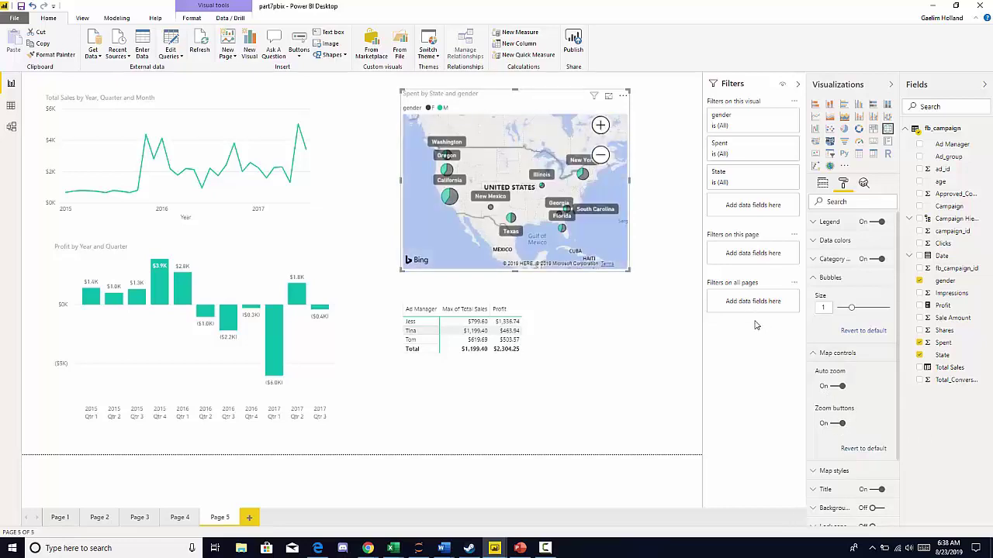
left_click(601, 156)
left_click(837, 386)
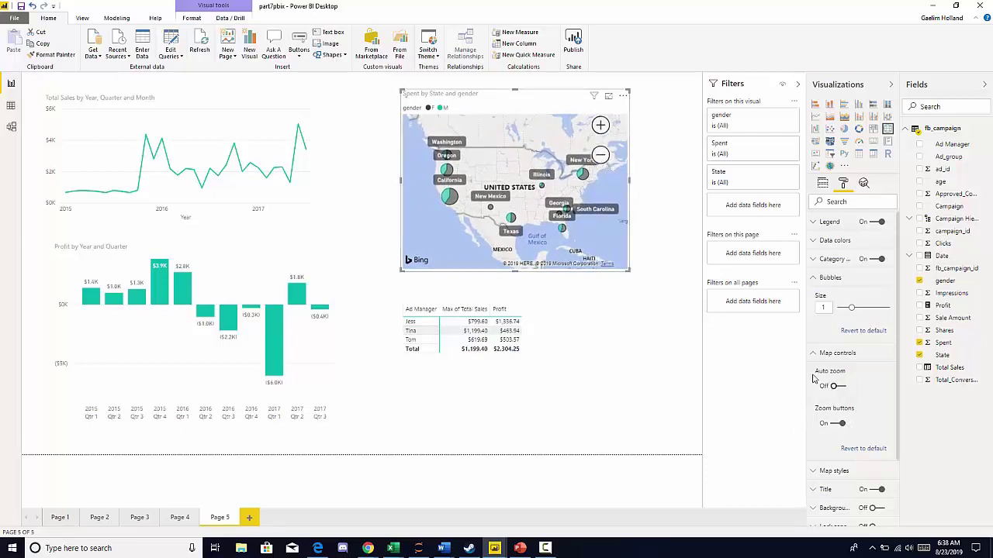
left_click(600, 125)
left_click(601, 156)
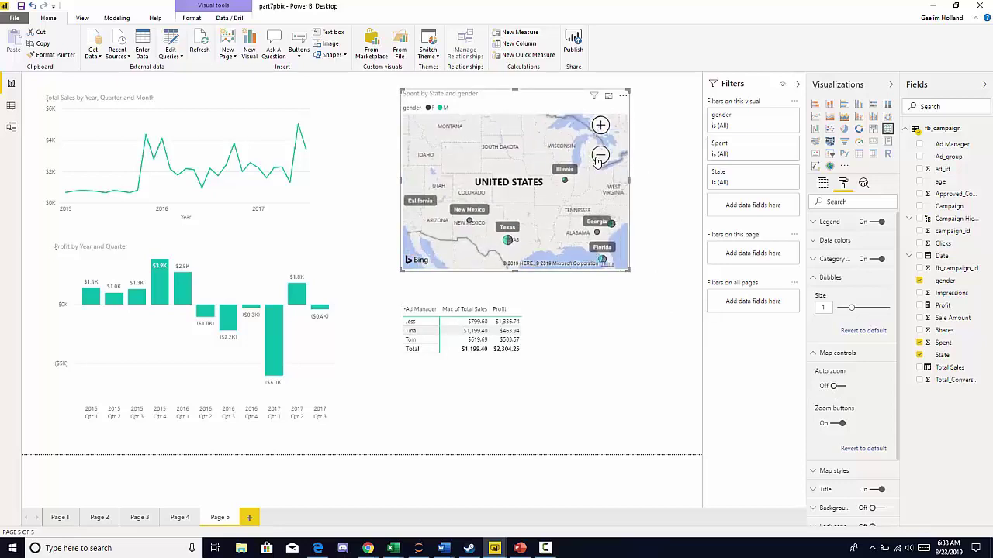
left_click(833, 387)
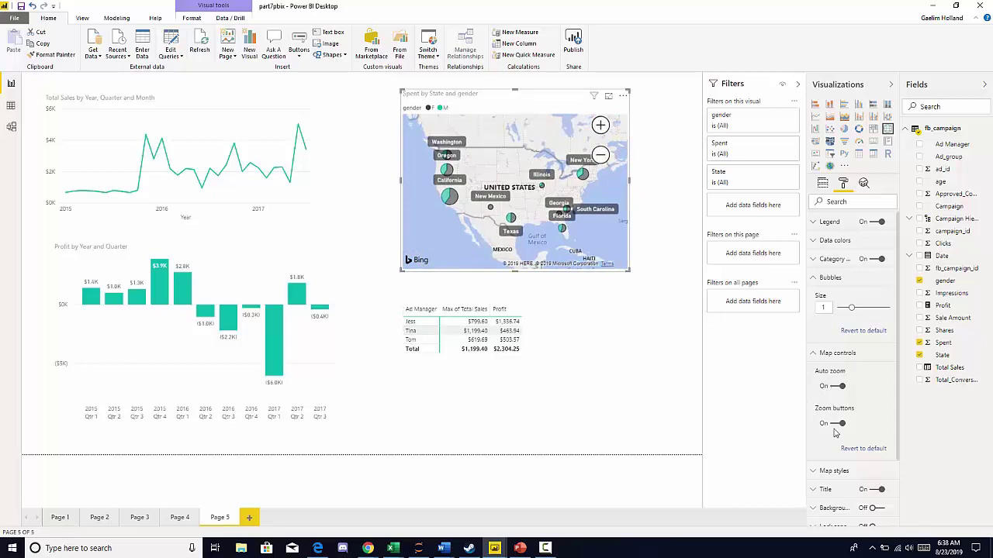
left_click(833, 423)
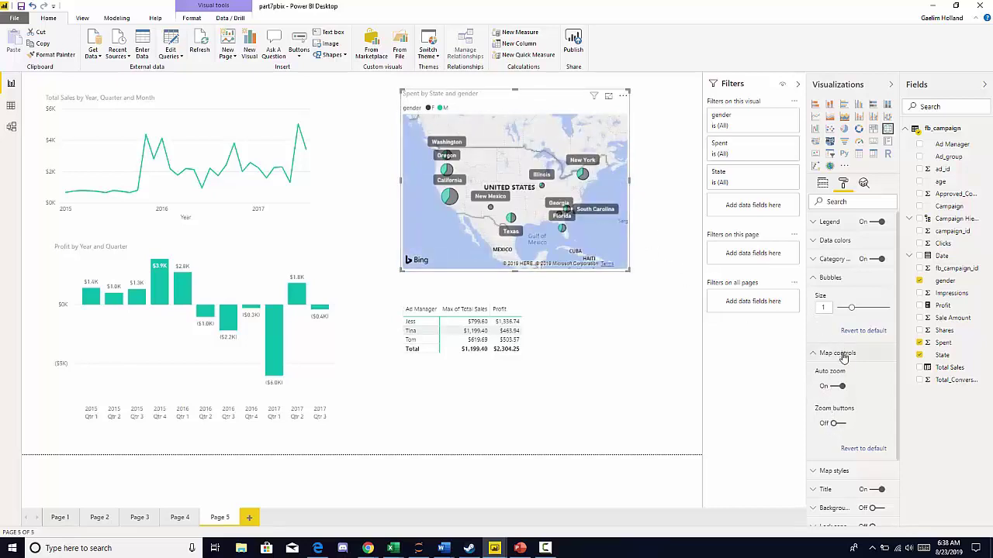
- Turn on the aspect ratio lock for the map visual
scroll(849, 388, "down", 3)
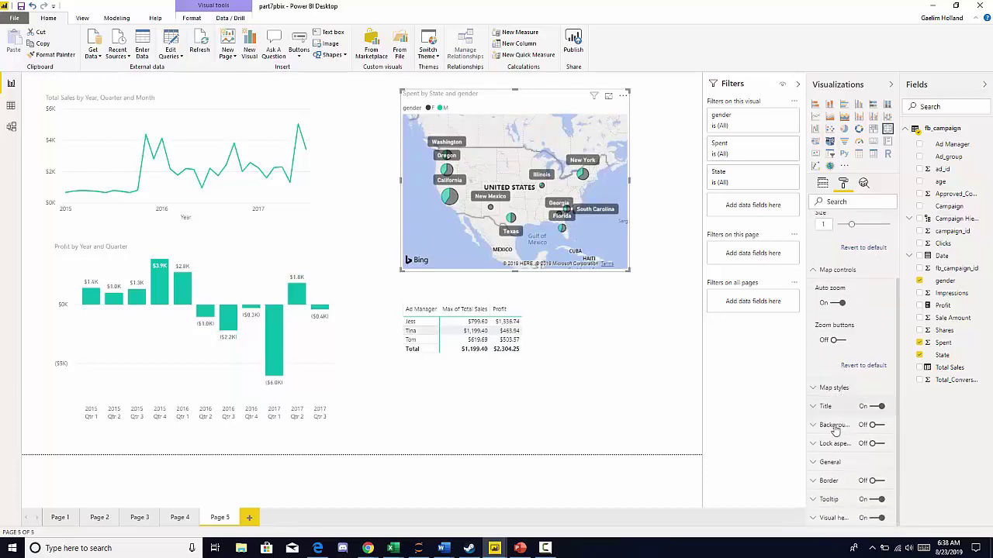
left_click(814, 445)
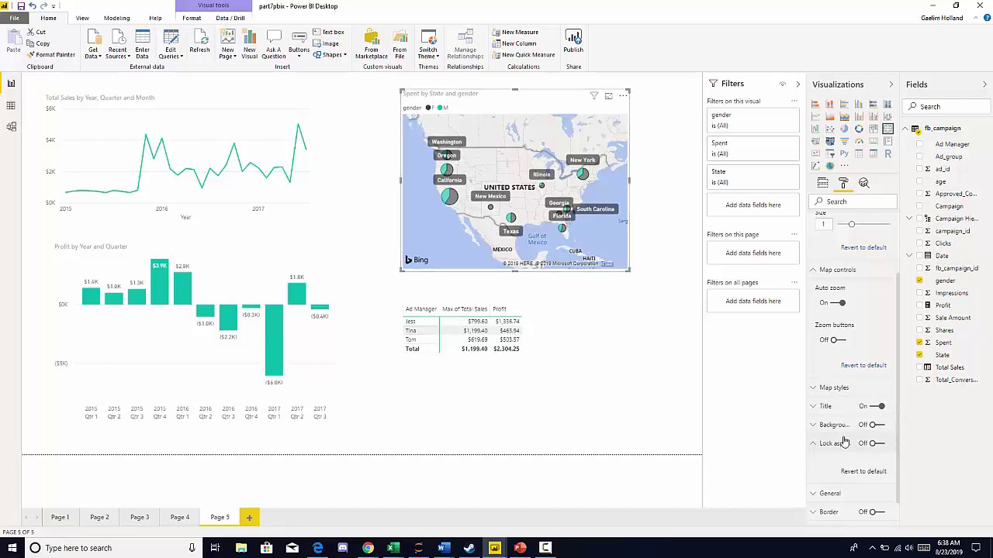
left_click(875, 444)
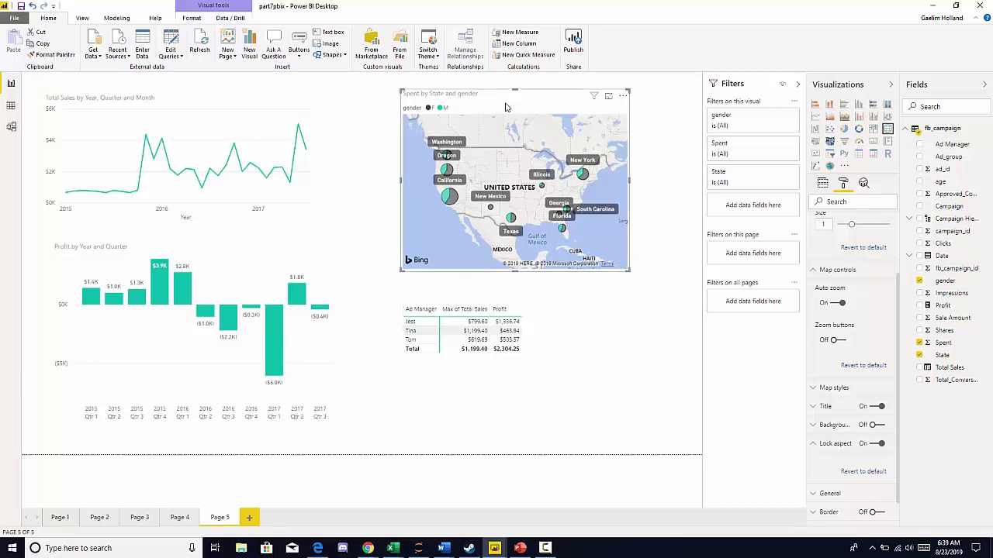
- Remove gender from the map's legend and enlarge the map slightly down to just above the ad manager table
left_click(822, 184)
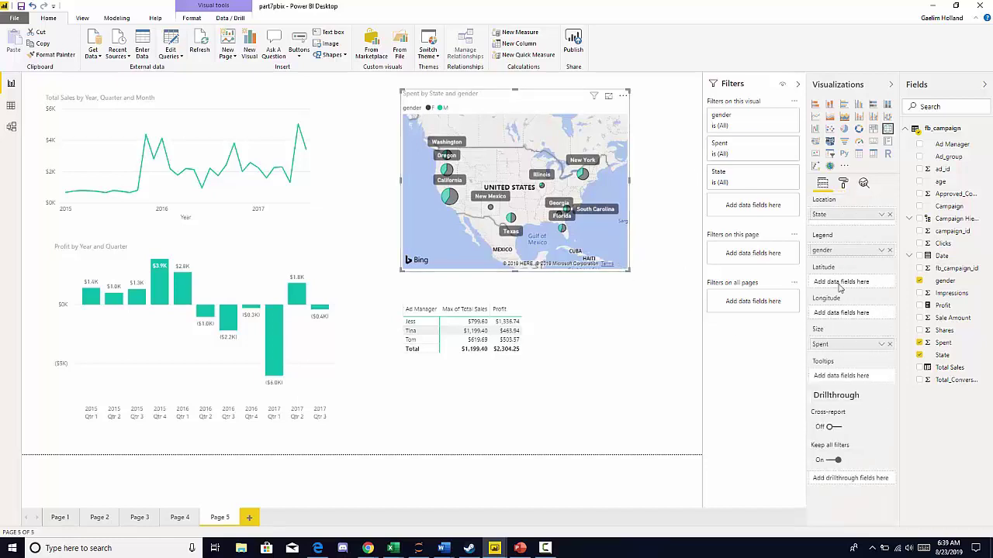
left_click(890, 252)
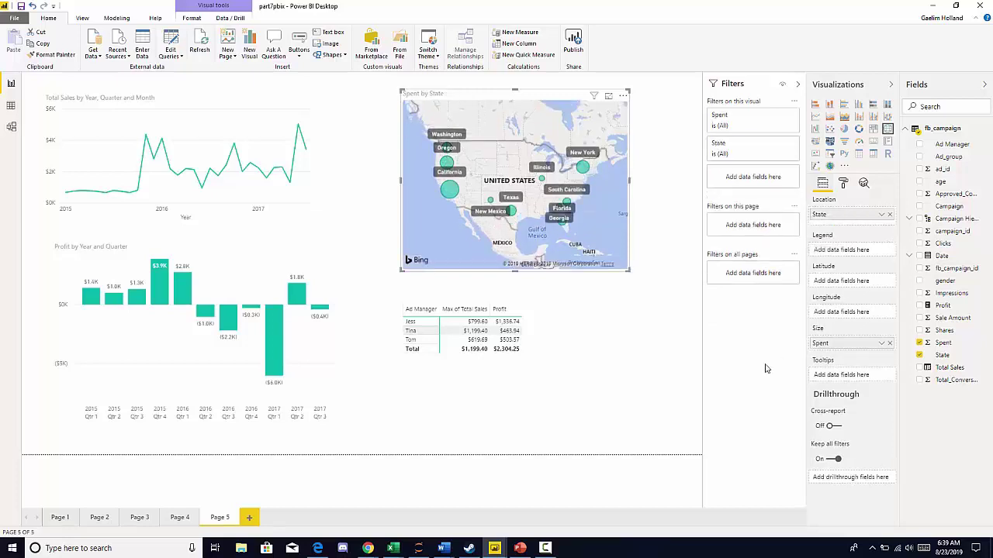
left_click_drag(625, 269, 656, 292)
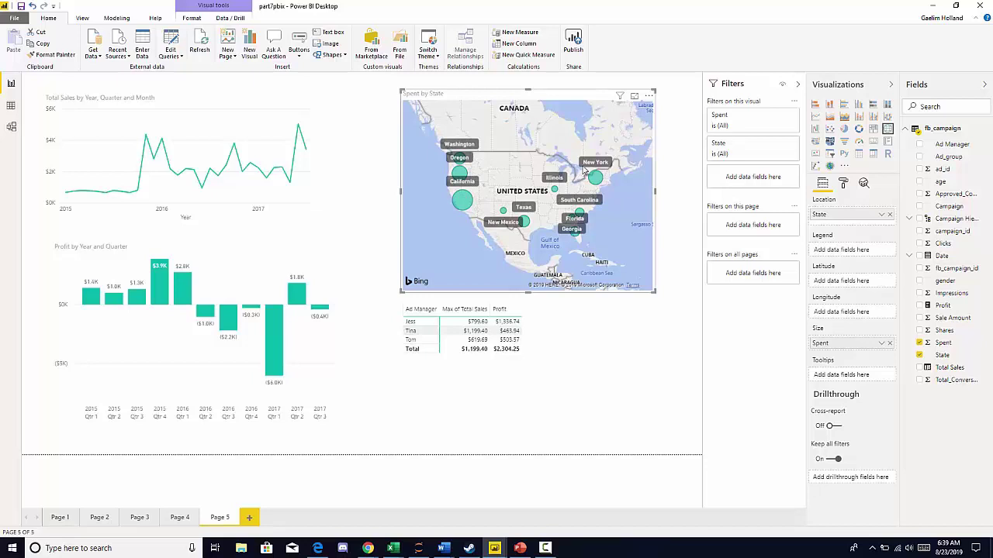
- Color the map's category labels yellow and set their background transparency to 100%
left_click(843, 183)
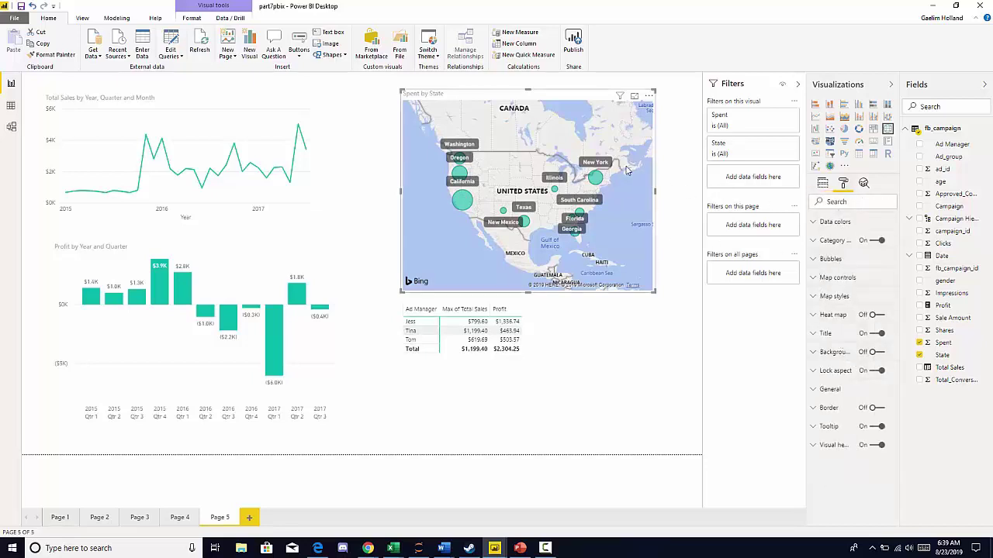
left_click(816, 242)
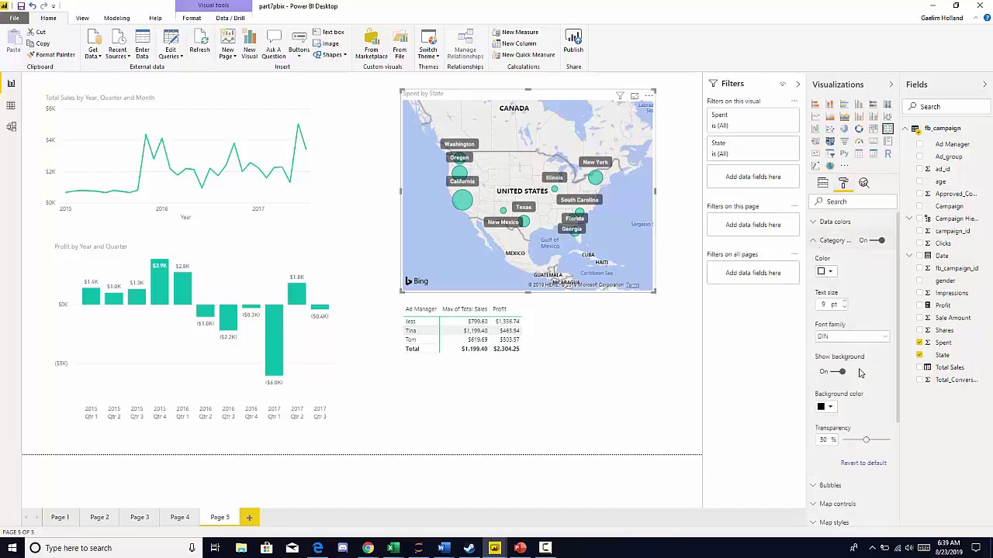
left_click(830, 273)
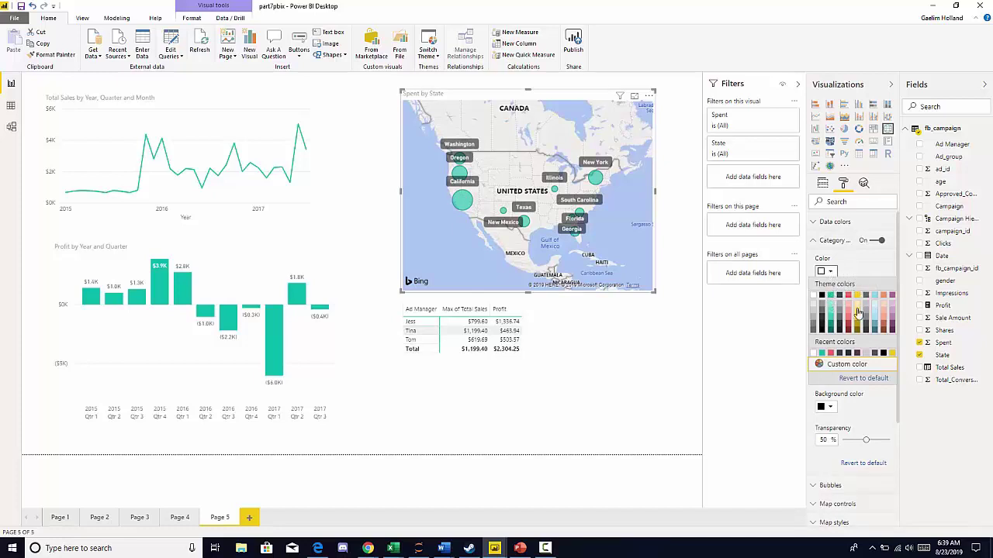
left_click(857, 297)
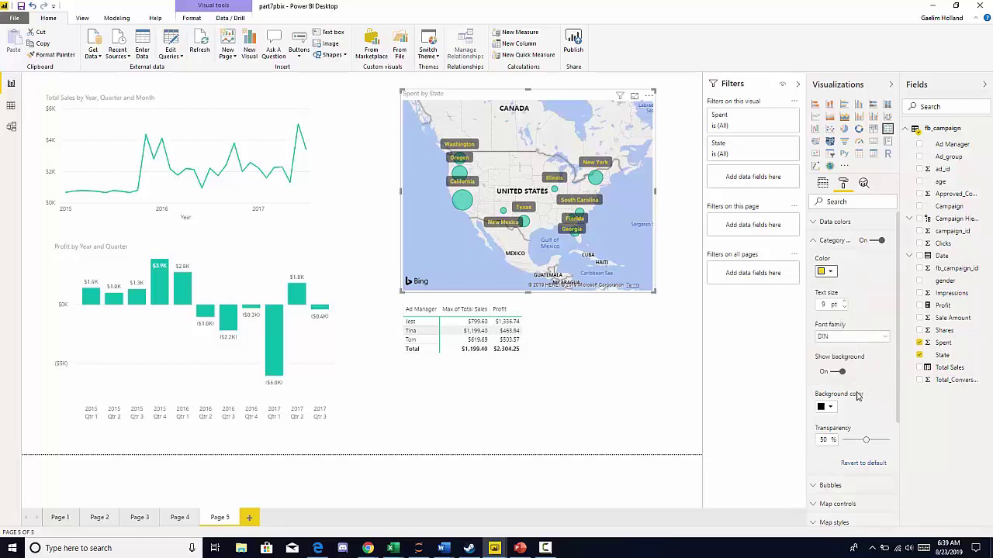
left_click(830, 409)
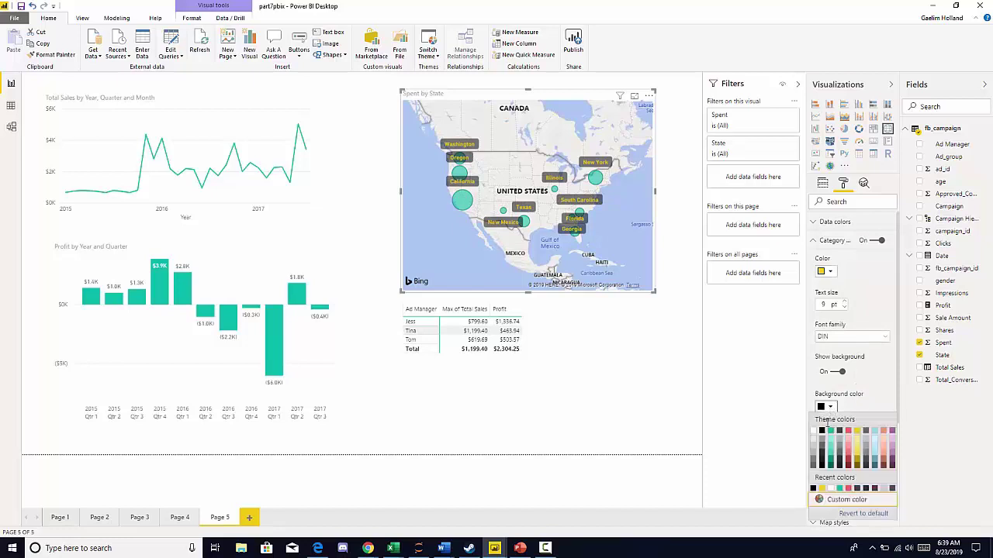
left_click(865, 383)
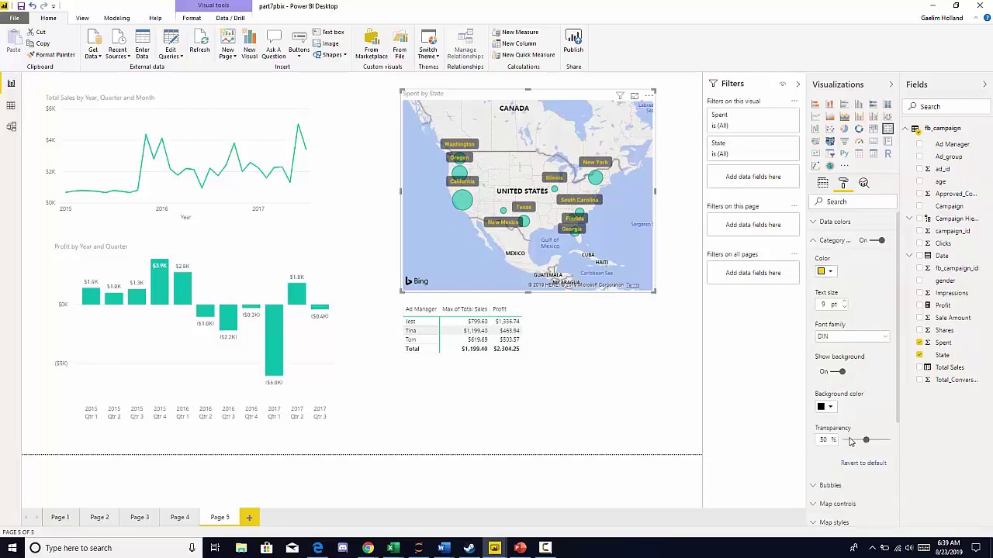
left_click_drag(866, 442, 905, 441)
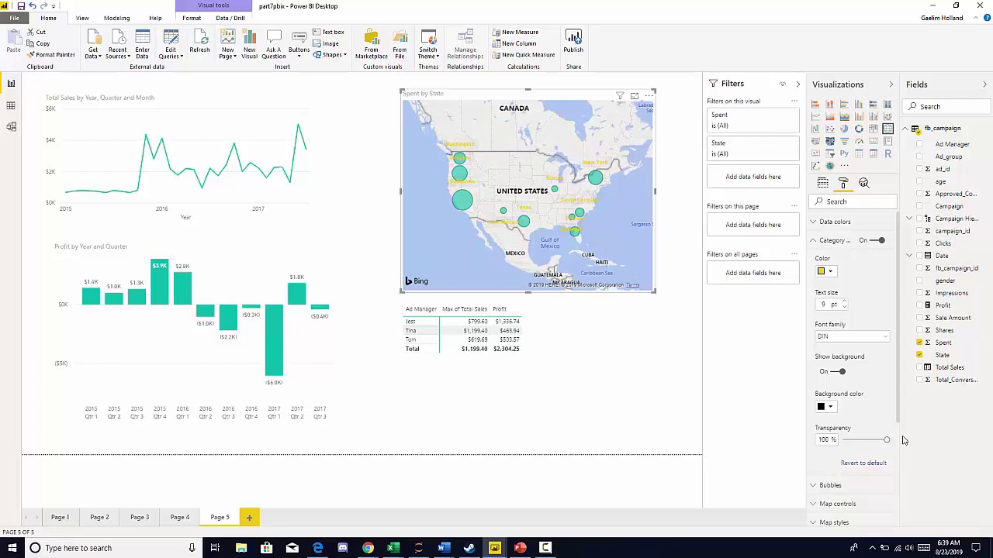
- Try dark gray shades for the map's category labels, settle on black, and enlarge the map toward the page's outer edge
left_click(831, 272)
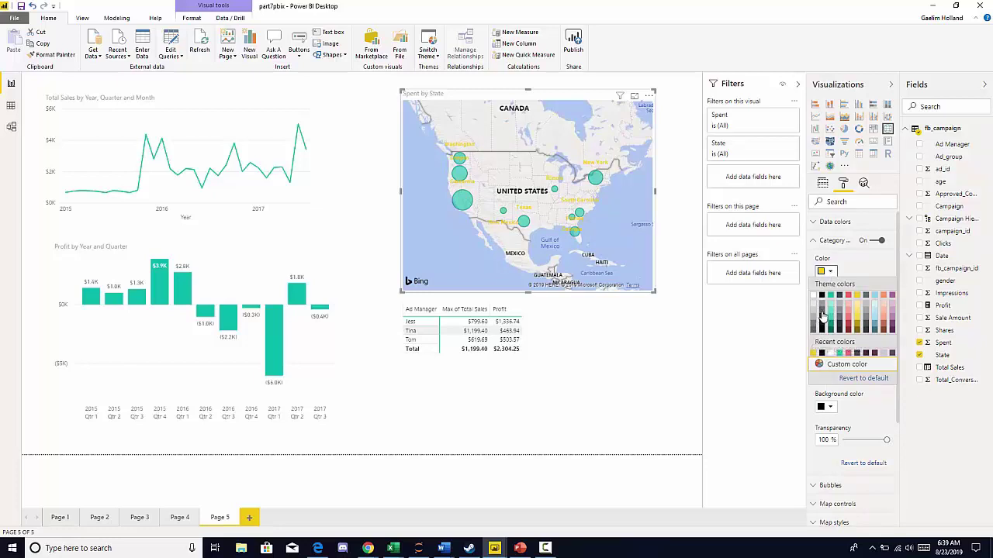
left_click(821, 314)
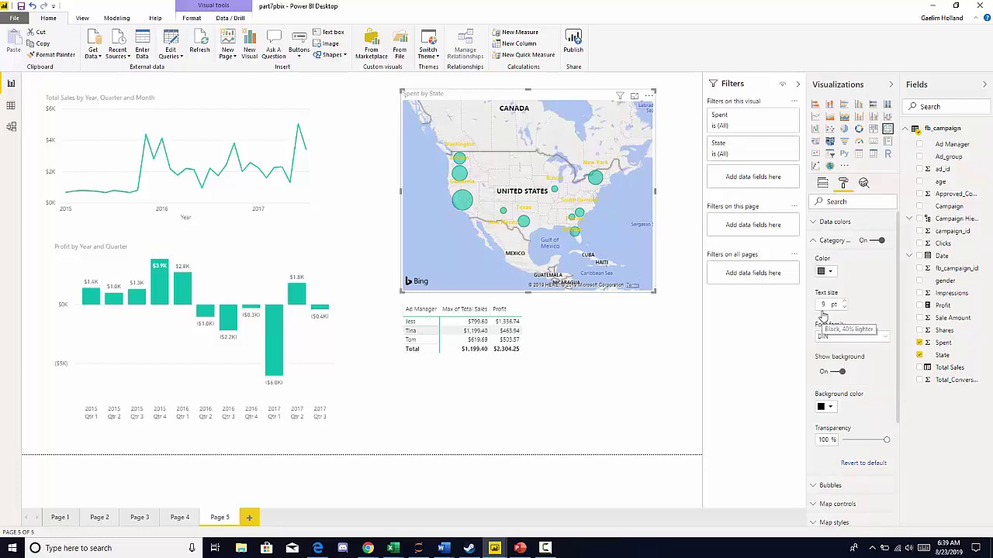
left_click(830, 272)
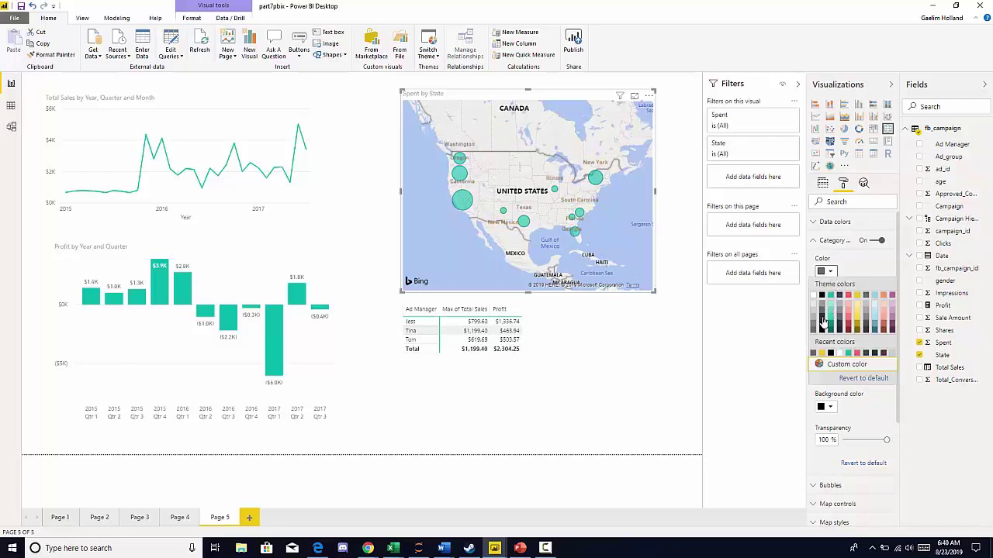
left_click(822, 325)
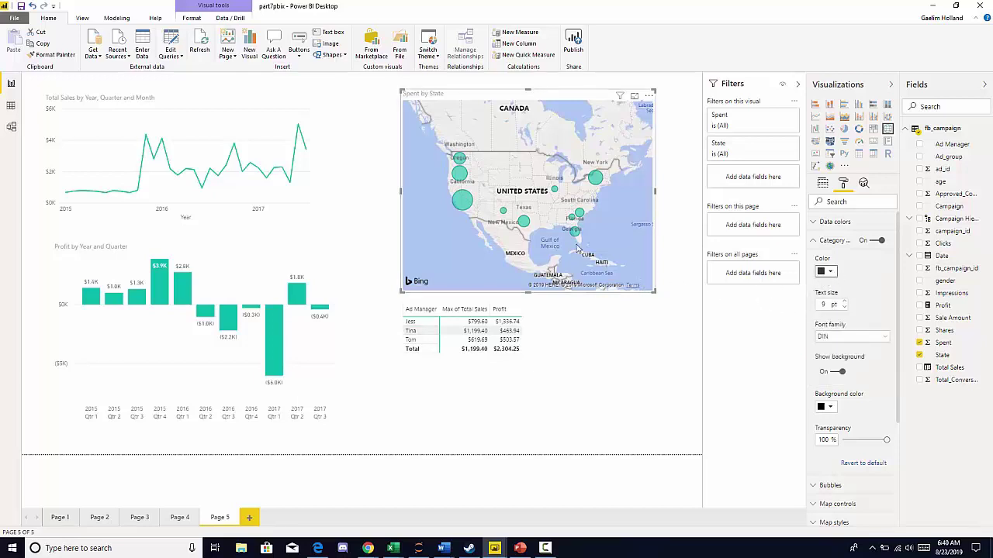
left_click(829, 271)
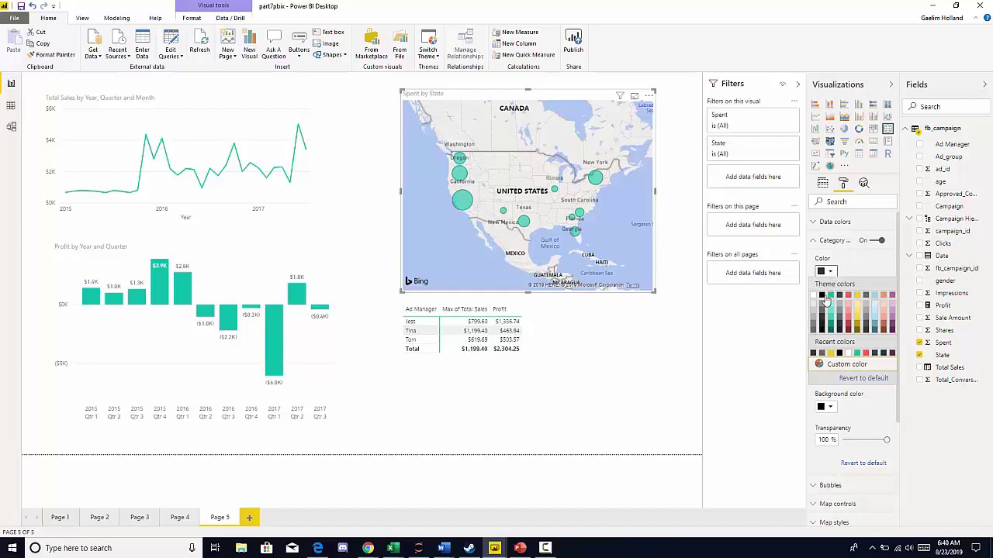
left_click(830, 298)
left_click_drag(654, 291, 688, 317)
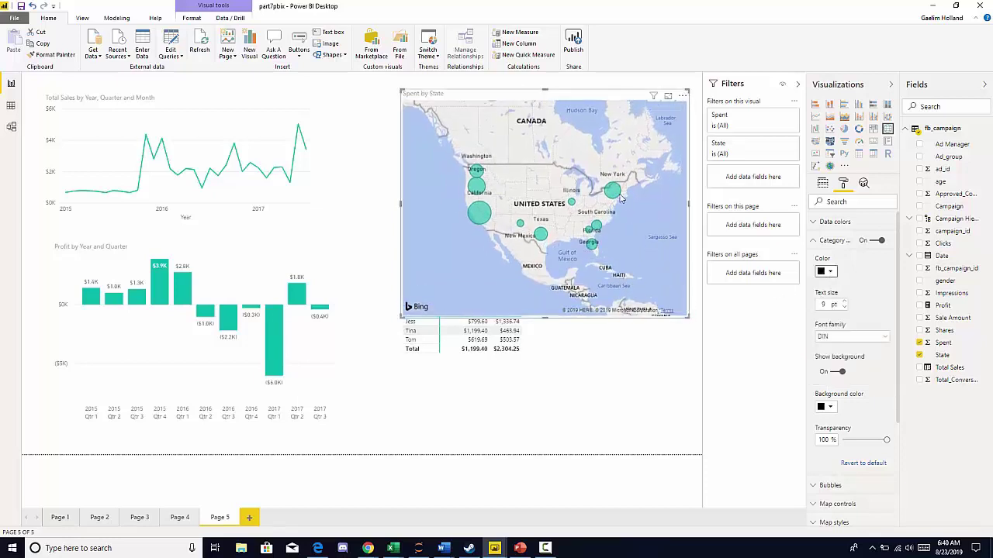
- Move the ad manager table down so it sits clear below the state spending map, and deselect it
mouse_move(614, 192)
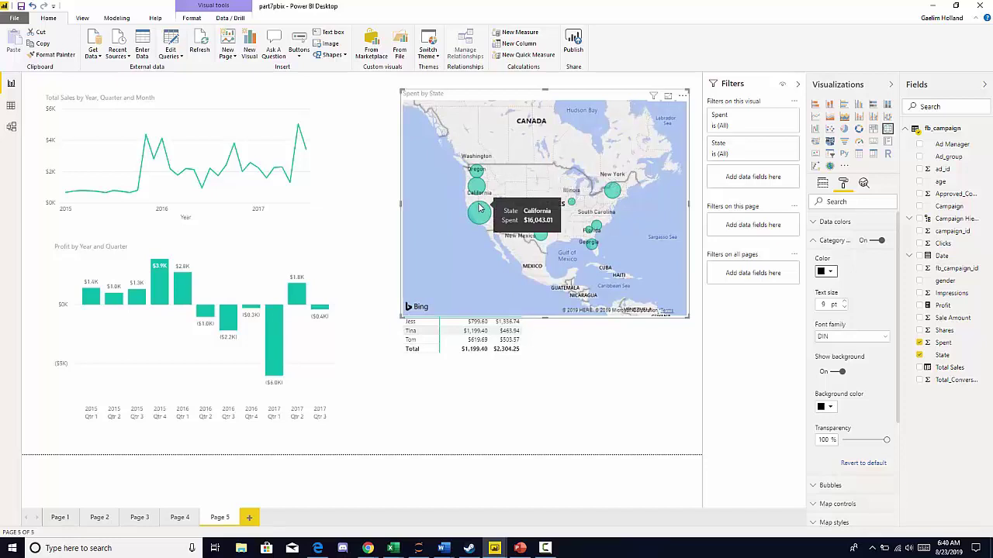
mouse_move(475, 188)
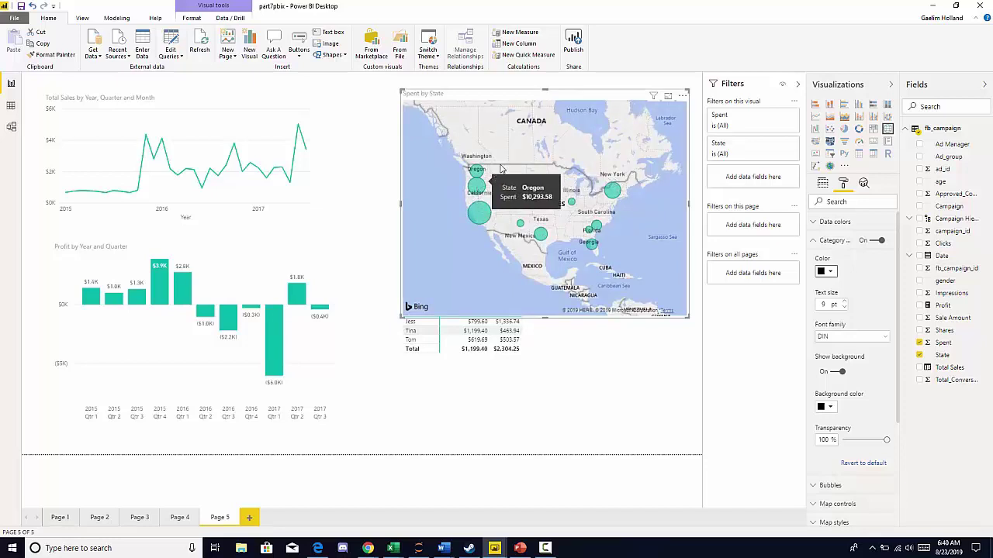
left_click(556, 353)
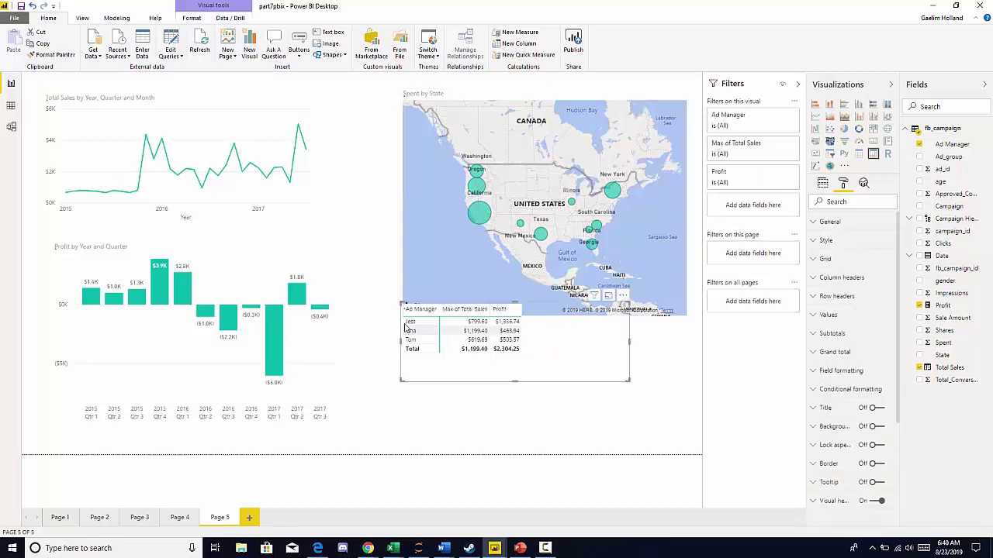
left_click_drag(625, 300, 650, 348)
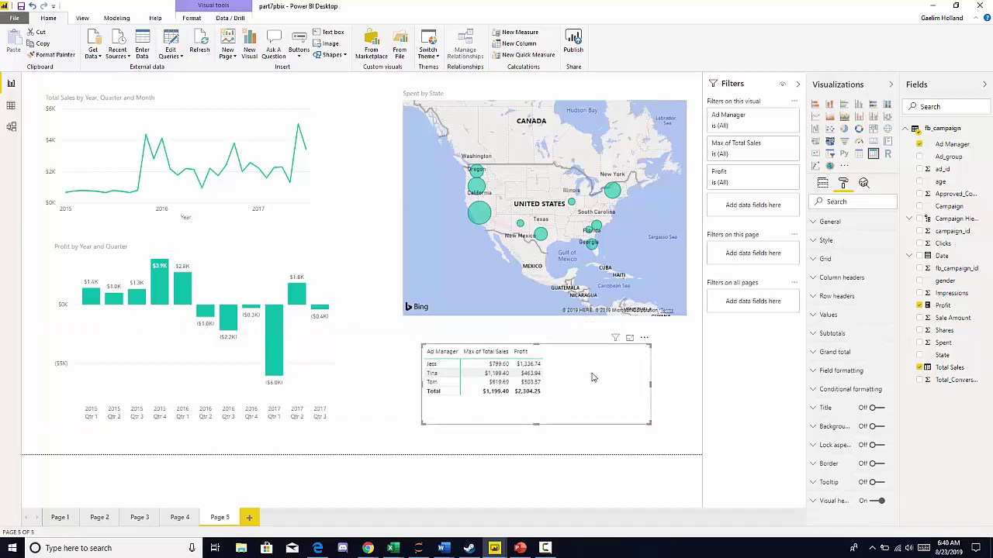
left_click(390, 270)
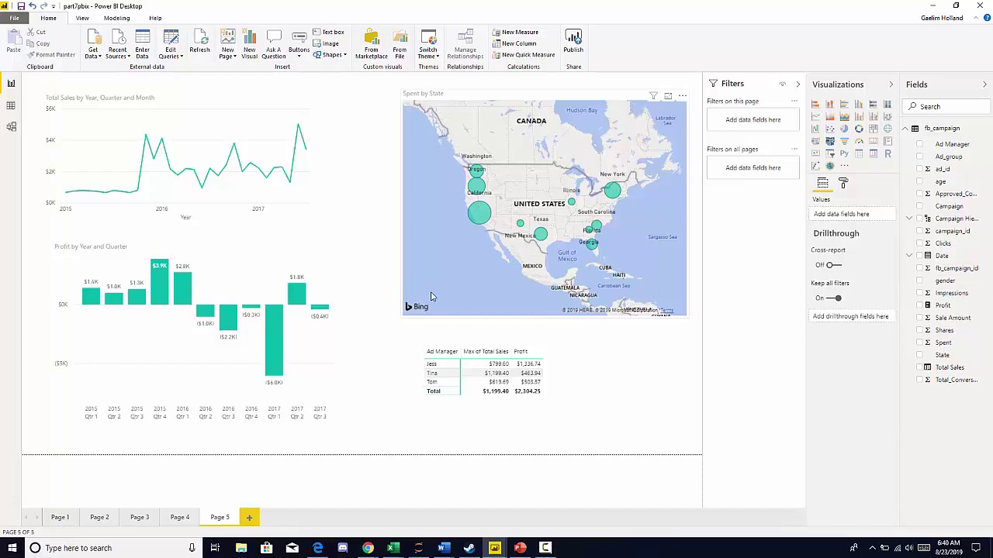
- Open the conditional formatting settings for the default data color of the state spending map's bubbles
mouse_move(482, 216)
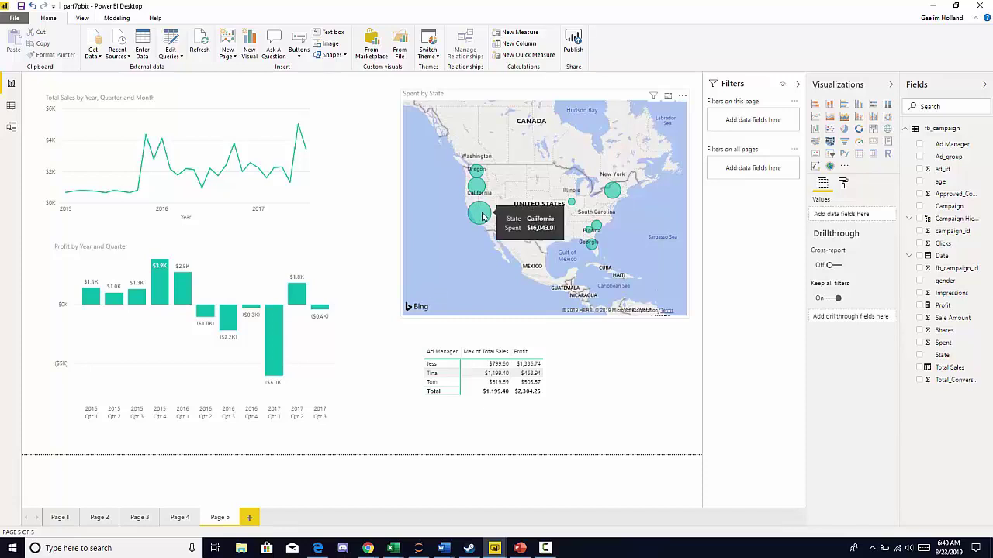
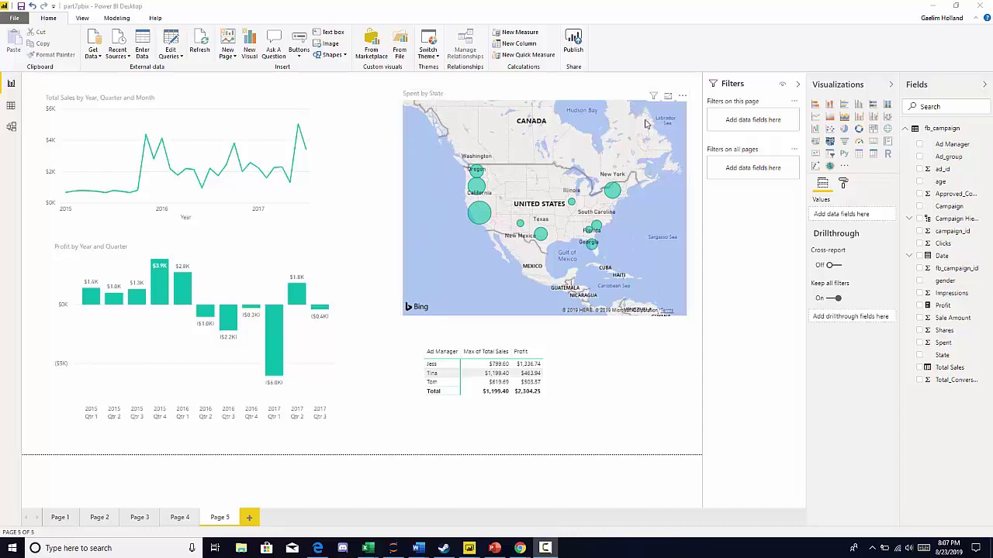
mouse_move(483, 223)
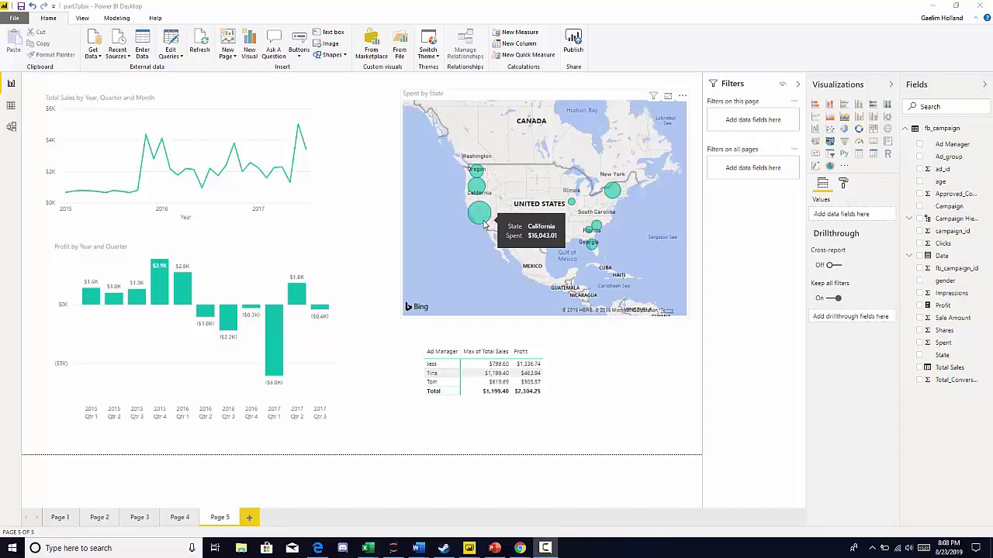
mouse_move(477, 183)
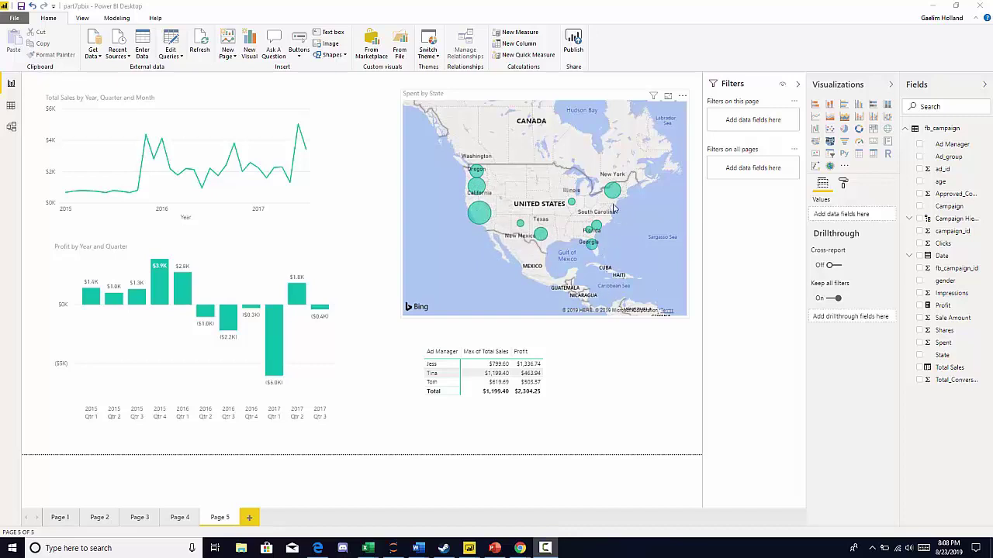
left_click(532, 99)
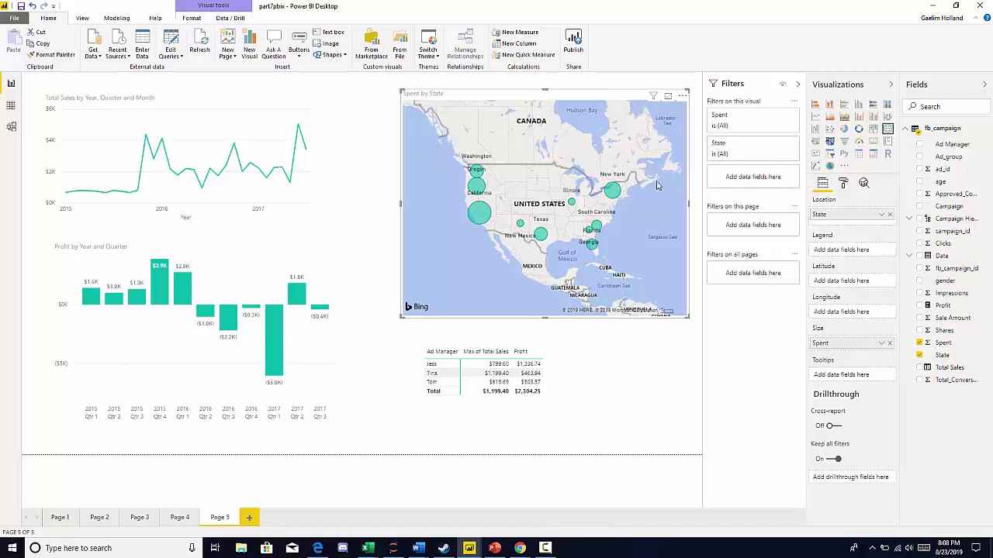
left_click(843, 184)
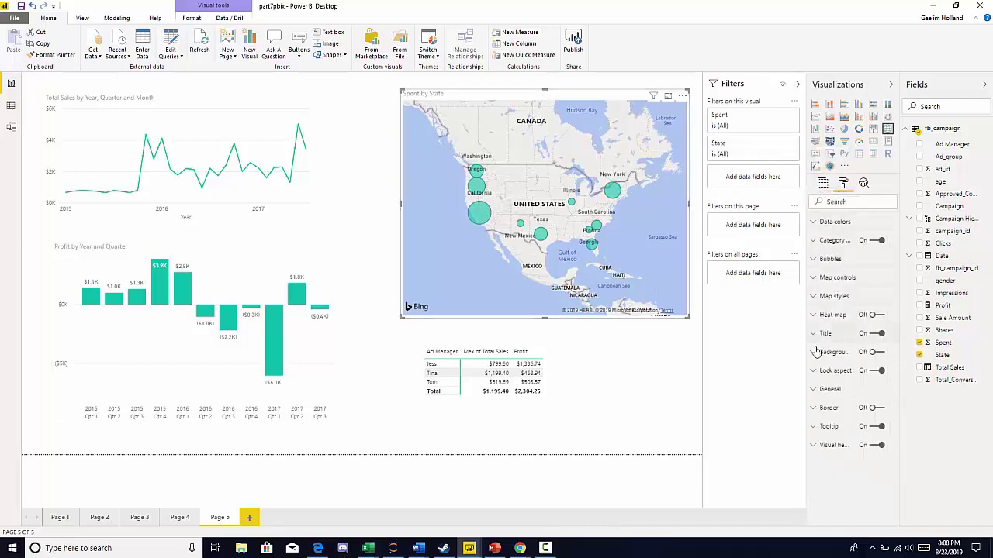
left_click(815, 222)
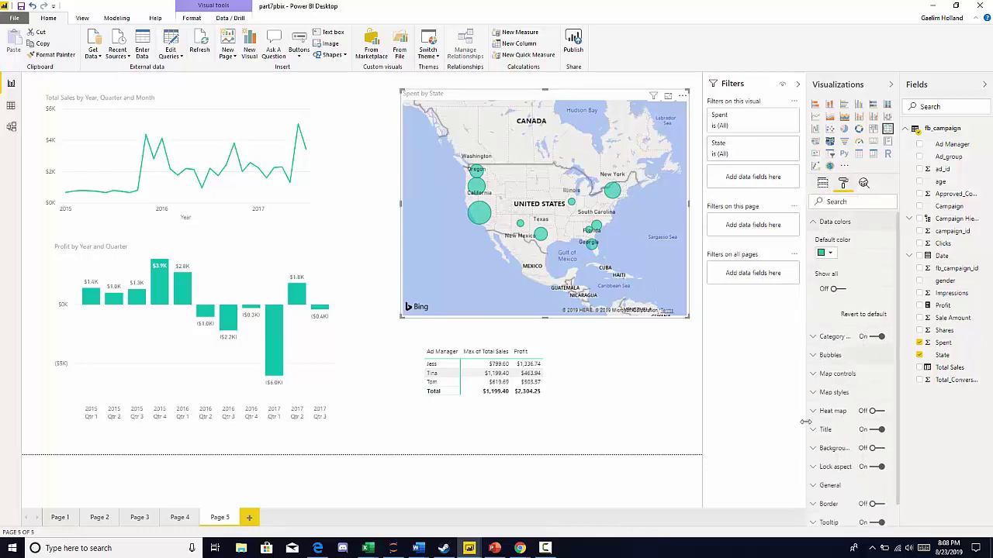
scroll(868, 277, "down", 1)
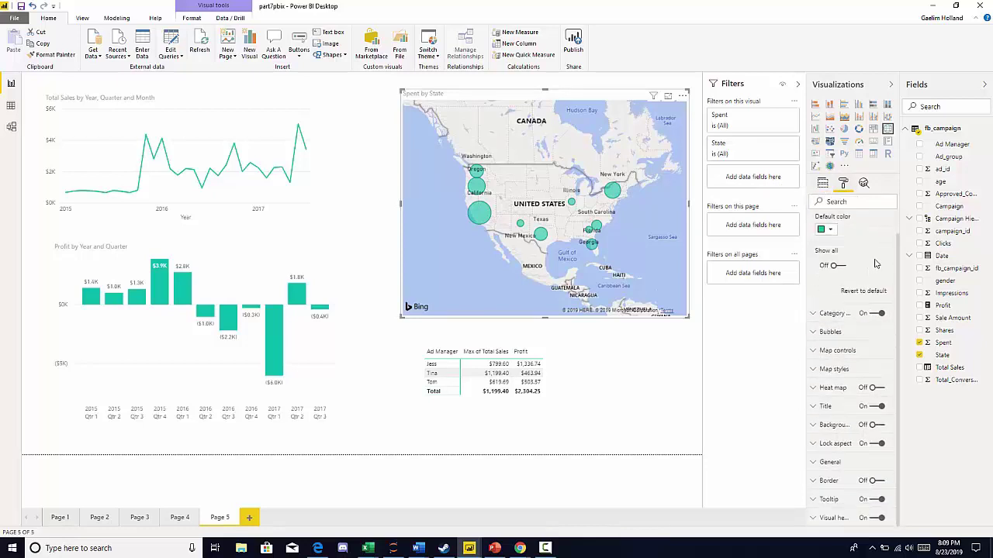
scroll(859, 256, "up", 1)
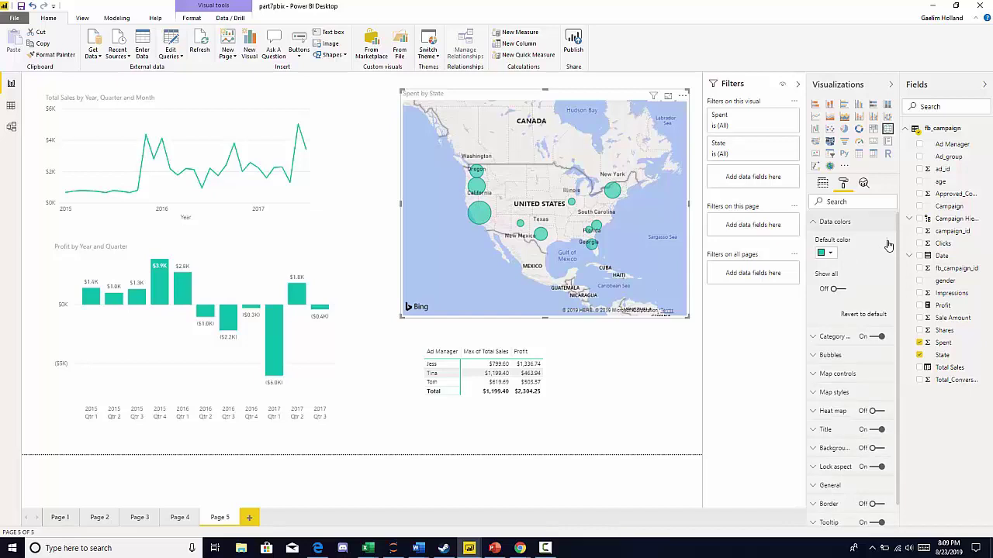
left_click(888, 245)
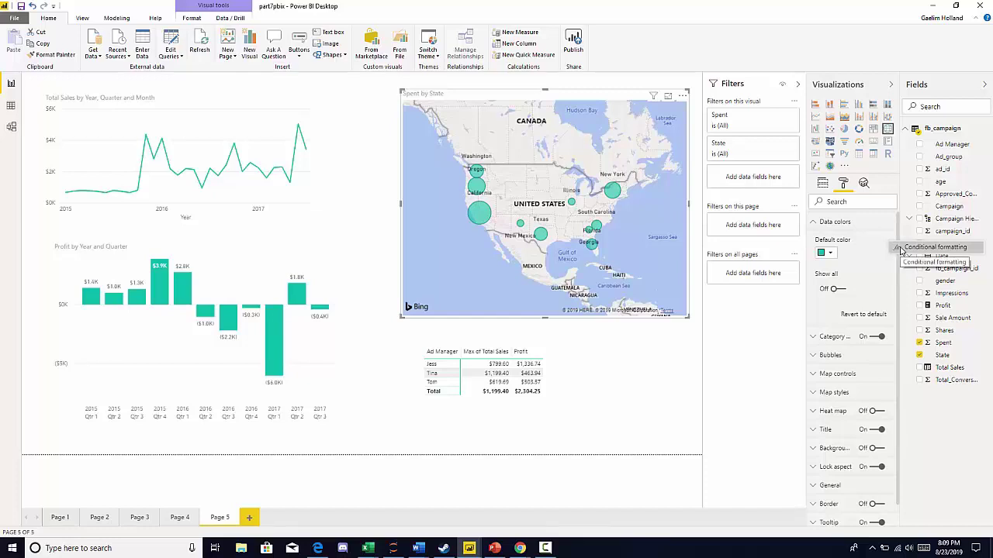
left_click(901, 249)
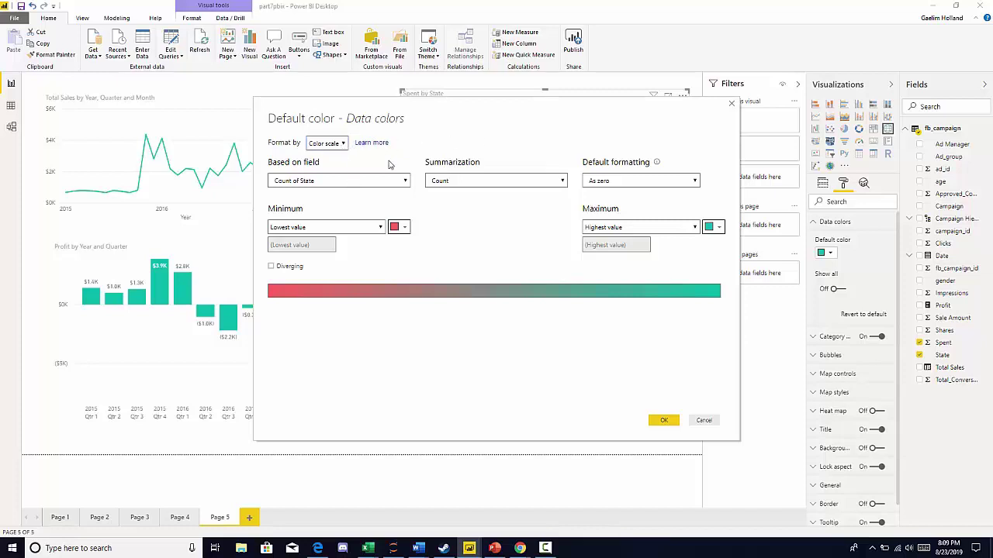
- Base the map bubbles' color scale on Profit, running from red at the lowest value to green at the highest
left_click_drag(489, 105, 536, 309)
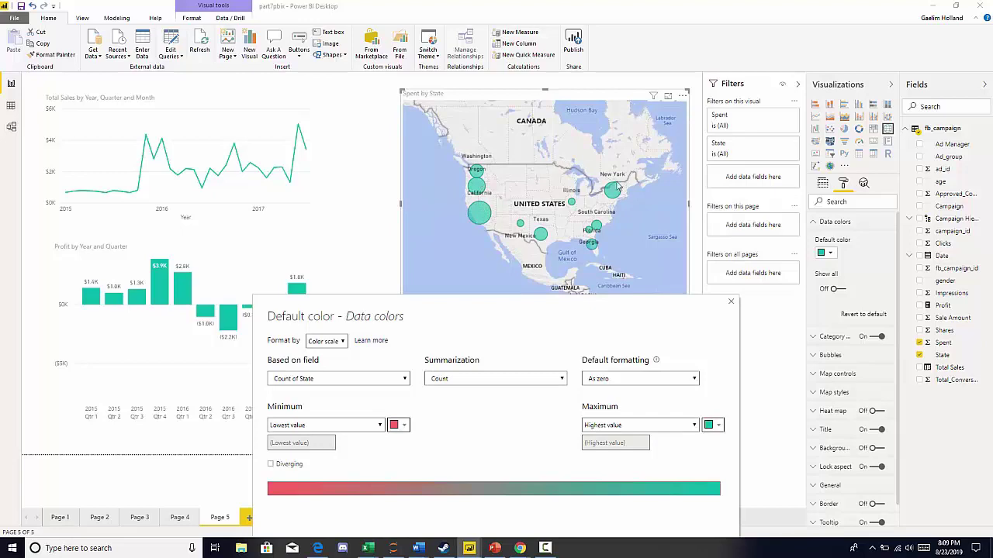
left_click_drag(503, 305, 543, 138)
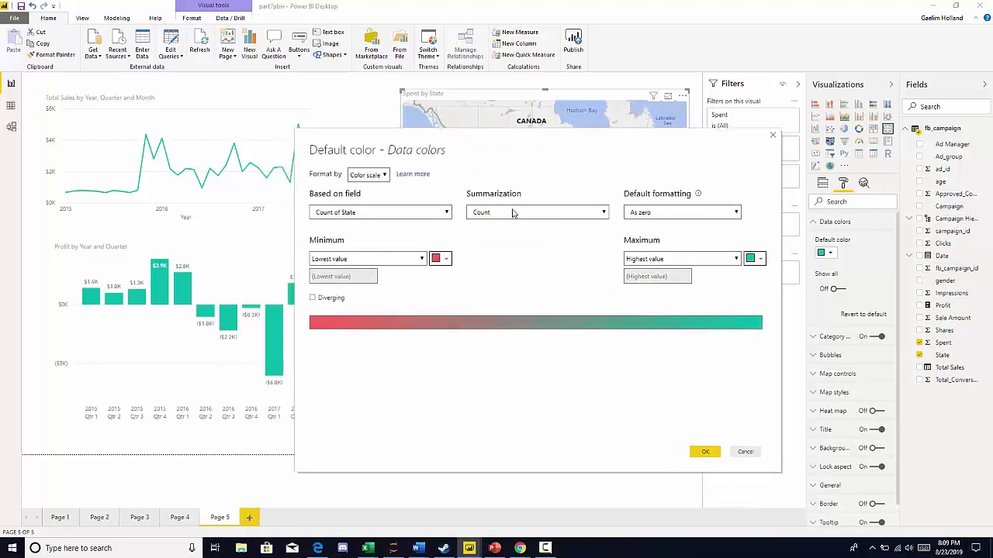
left_click(419, 214)
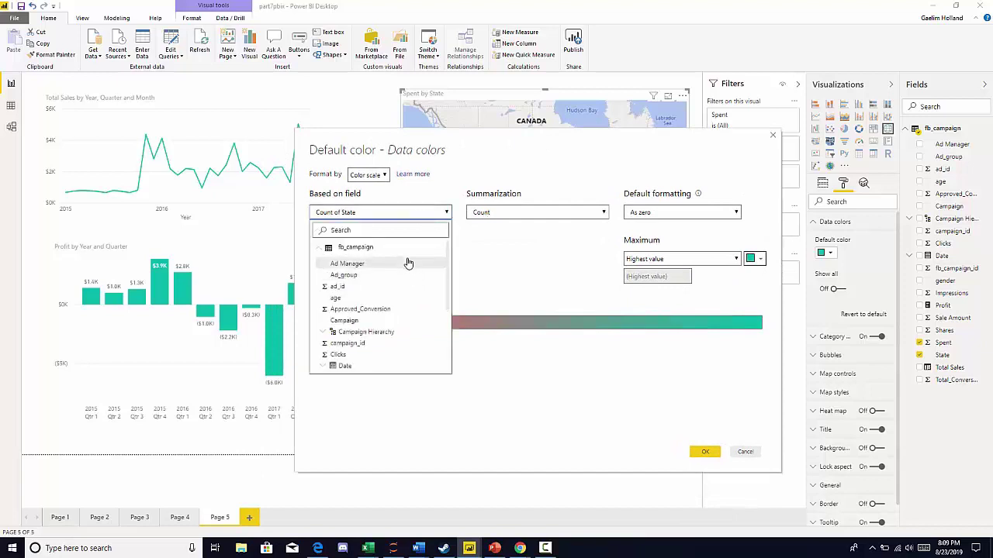
scroll(407, 271, "down", 2)
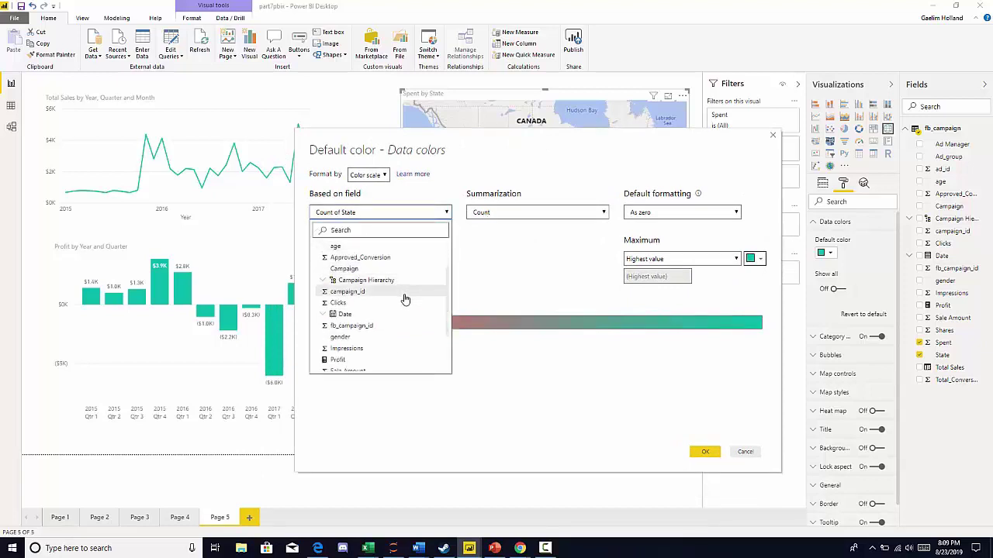
left_click(393, 359)
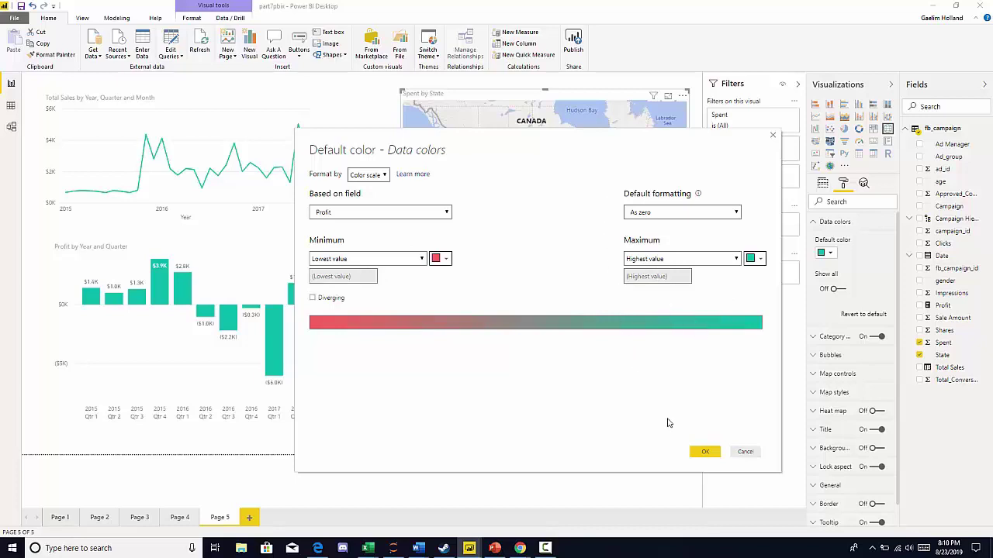
left_click(695, 452)
left_click(699, 451)
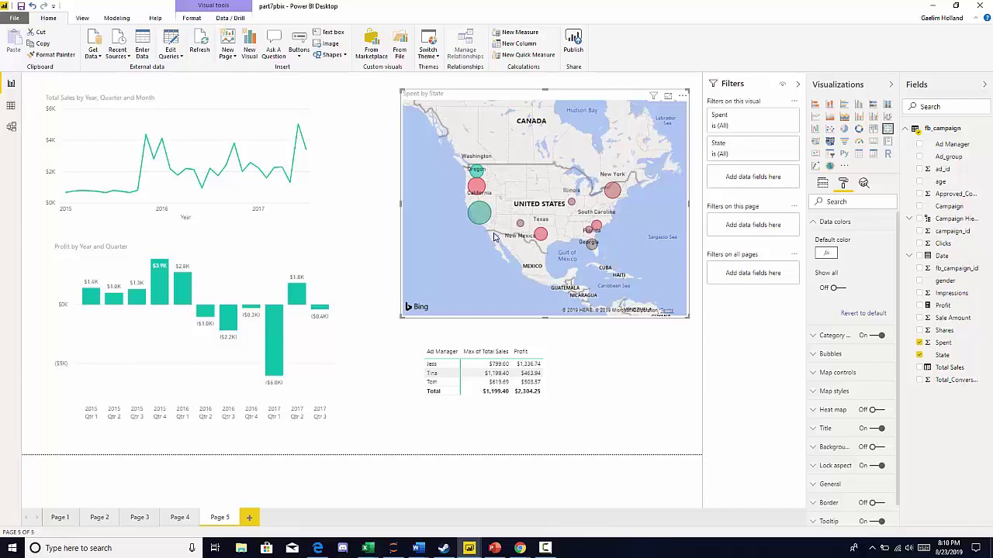
- Add the Profit field to the tooltips of the state spending map
mouse_move(479, 224)
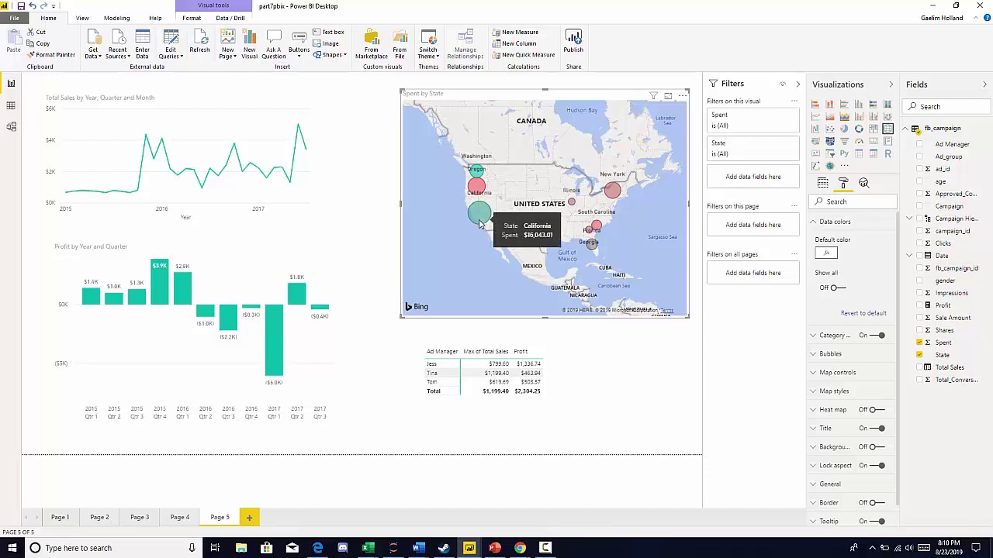
mouse_move(479, 194)
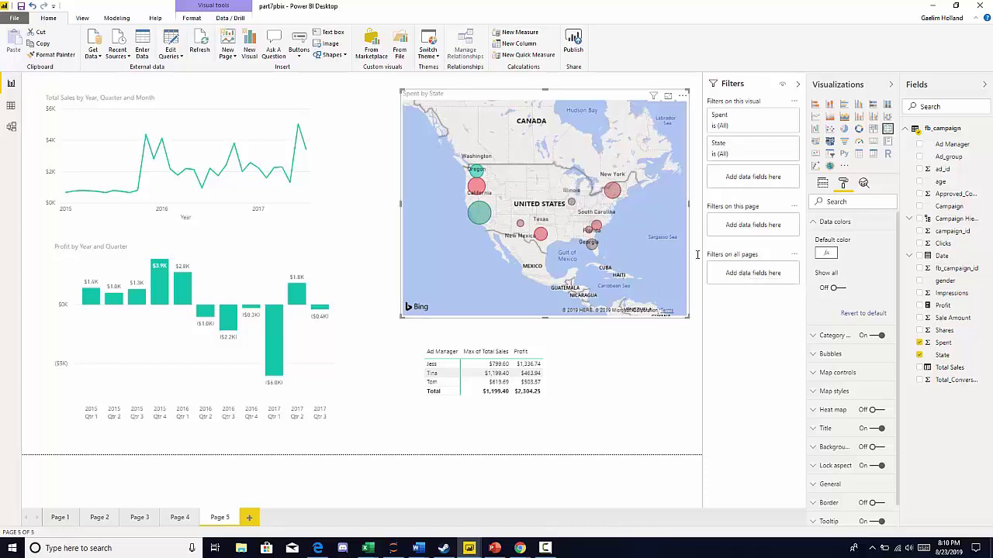
left_click(822, 187)
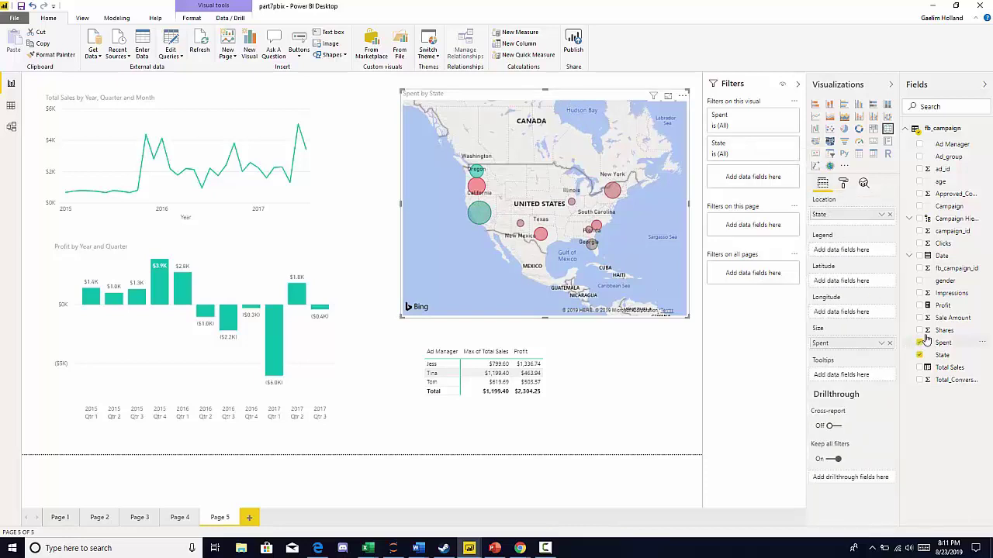
left_click_drag(943, 309, 856, 377)
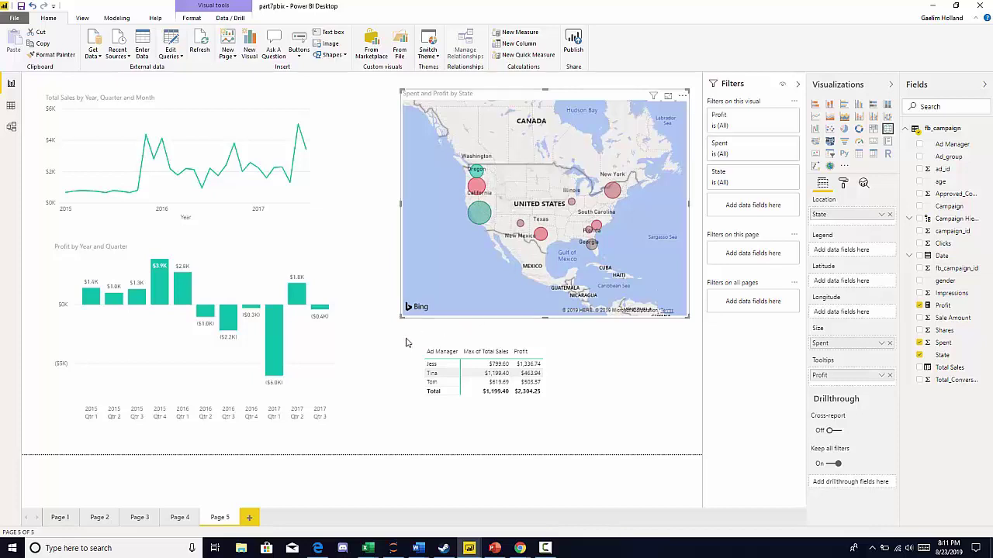
- Color the quarterly profit columns with a diverging color scale based on Profit, red at the lowest, yellow at the middle and green at the highest value
left_click(225, 257)
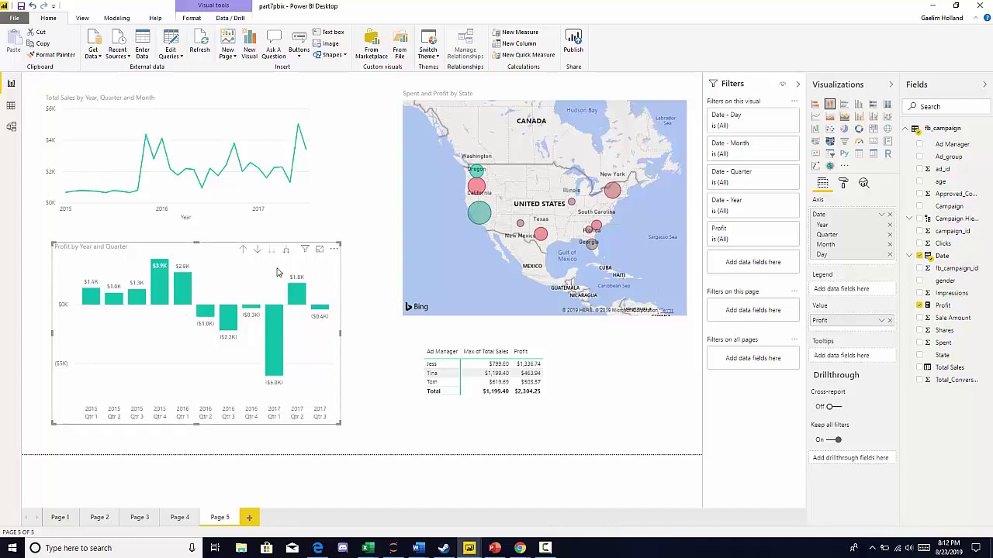
left_click(844, 184)
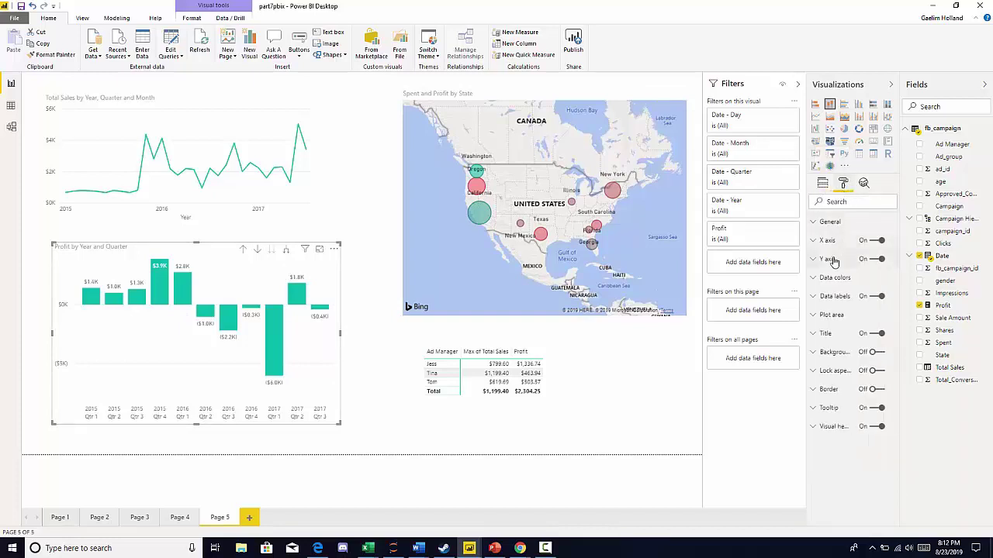
left_click(815, 281)
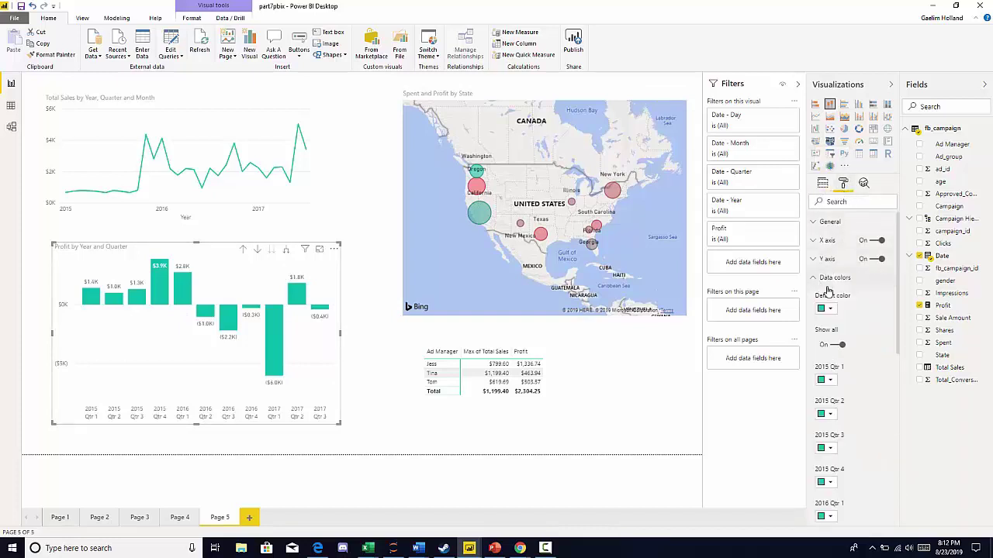
left_click(887, 303)
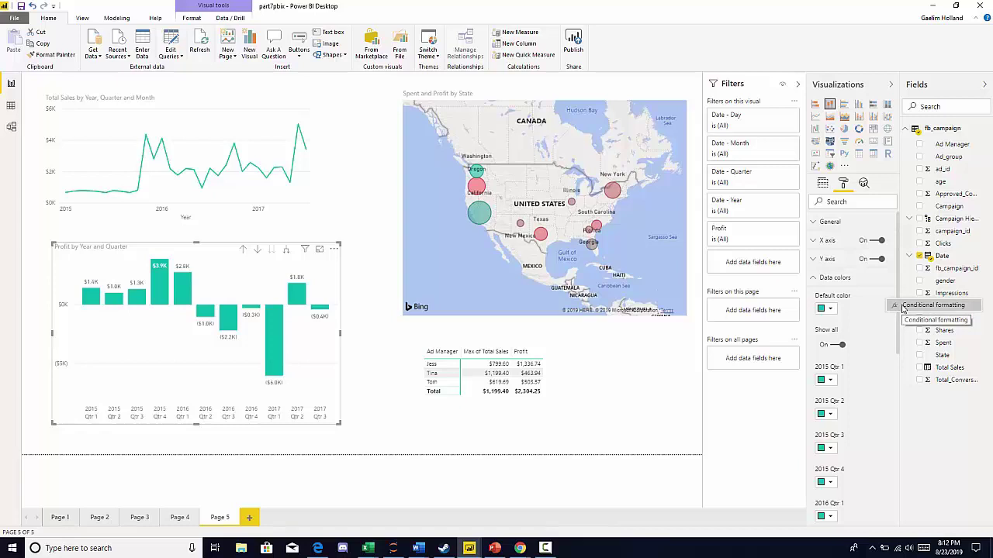
left_click(903, 307)
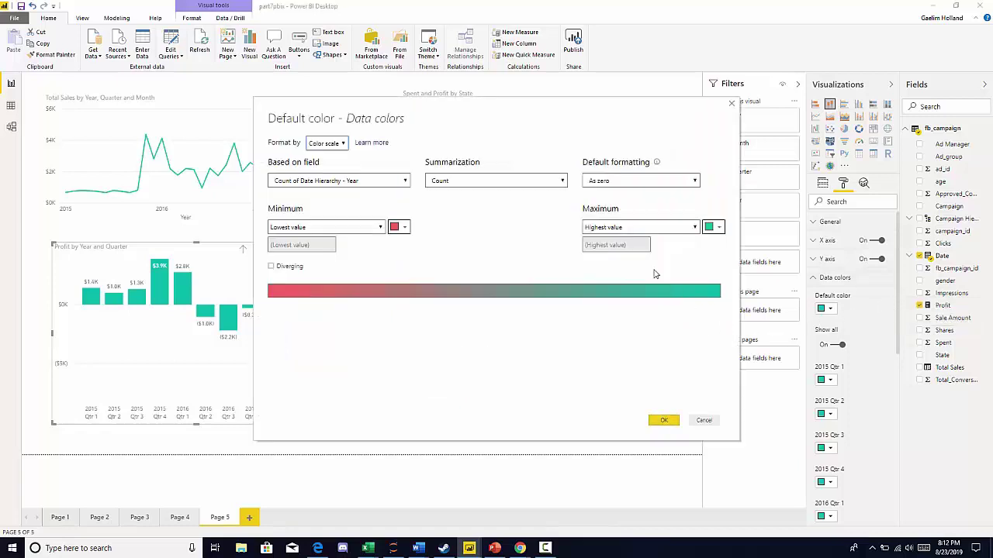
left_click(404, 184)
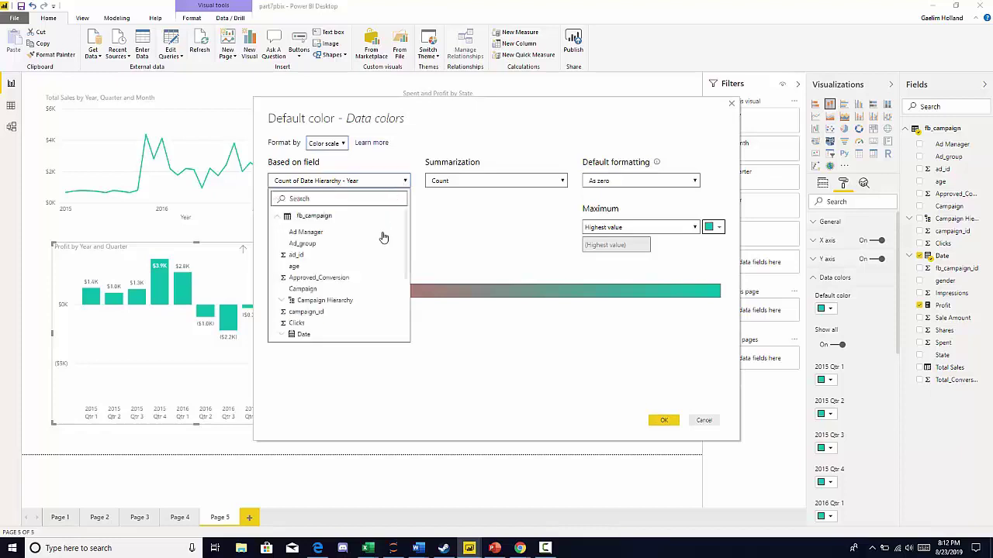
scroll(372, 302, "down", 3)
left_click(371, 278)
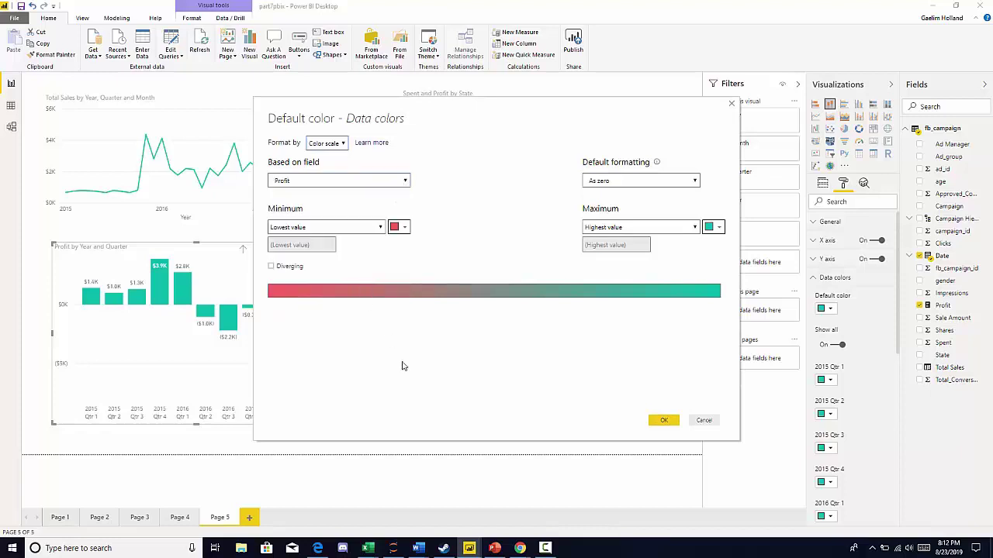
left_click(272, 267)
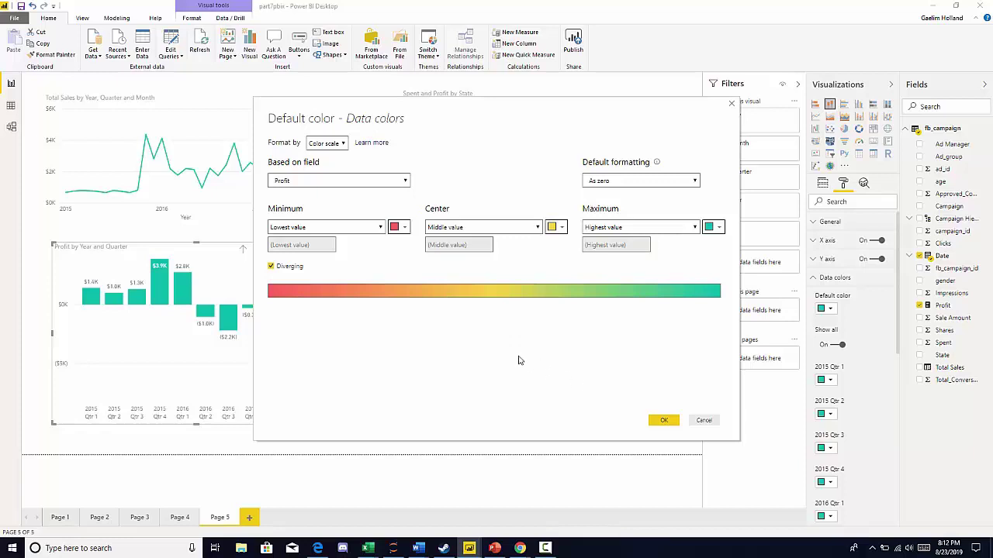
left_click(663, 421)
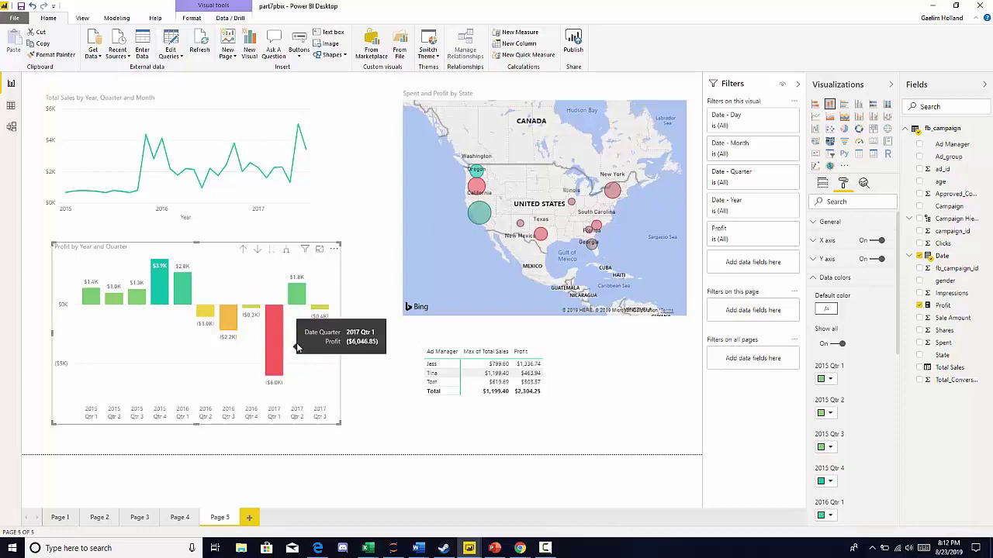
- Turn off the diverging midpoint of the quarterly profit columns' color scale and run it from dark red at the lowest to green at the highest value
left_click(886, 298)
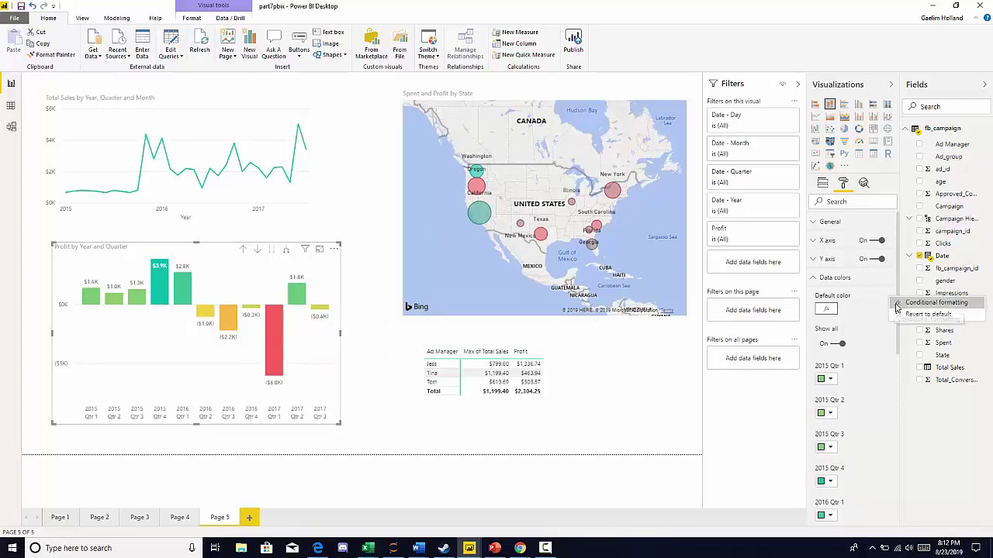
left_click(900, 303)
left_click(270, 266)
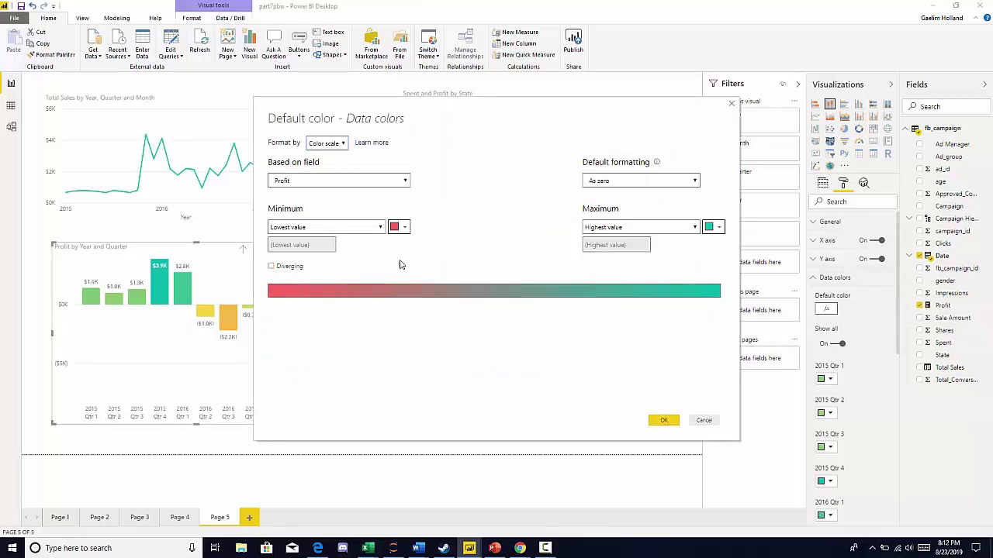
left_click(405, 228)
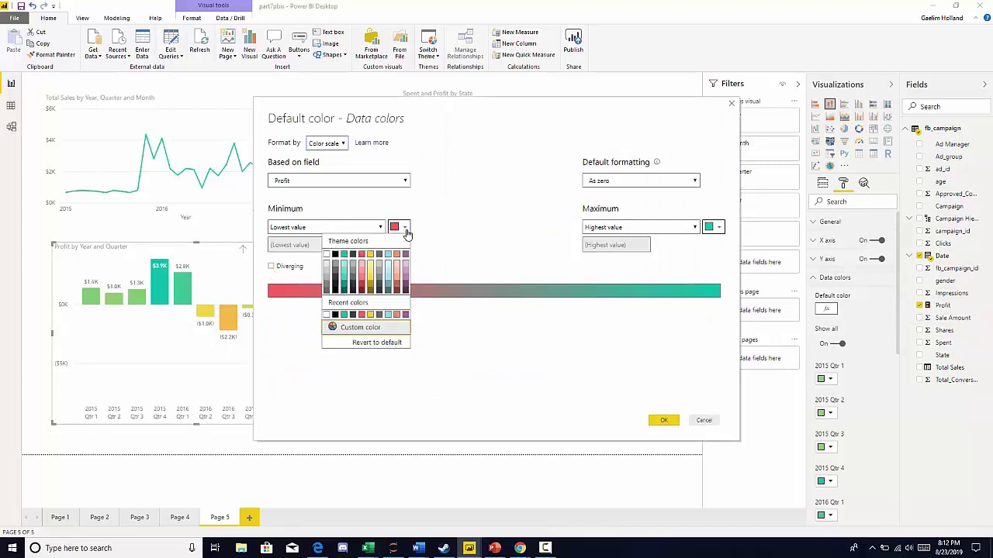
left_click(362, 293)
left_click(718, 227)
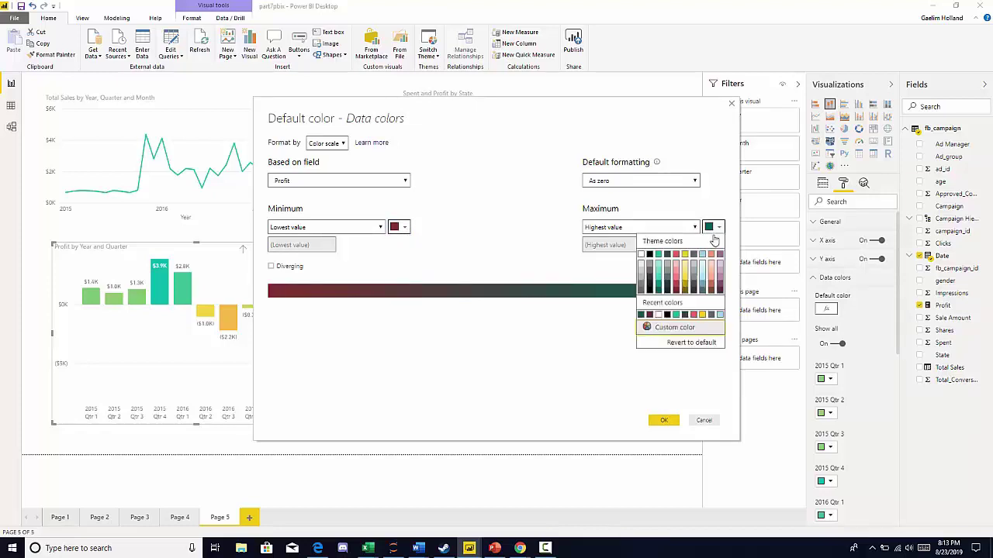
left_click(657, 263)
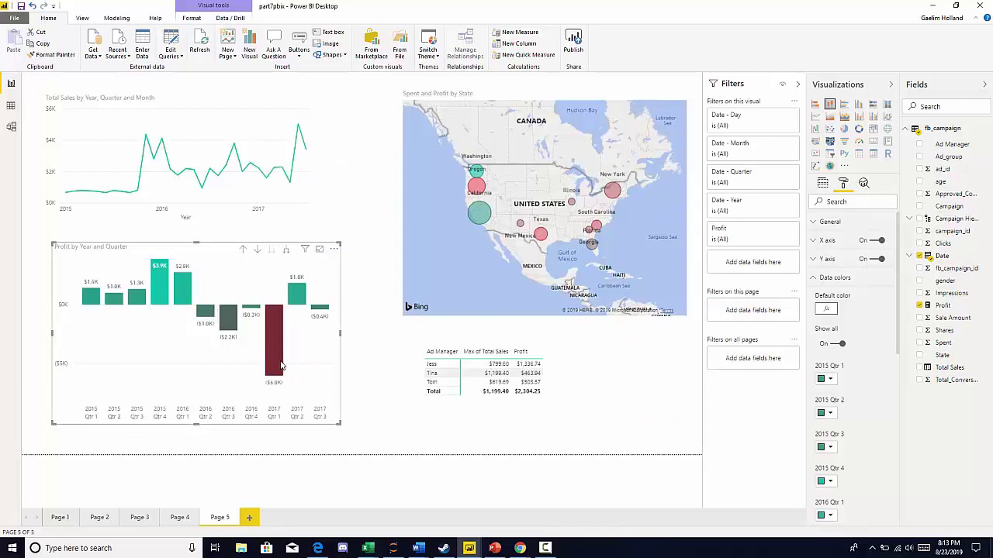
mouse_move(281, 365)
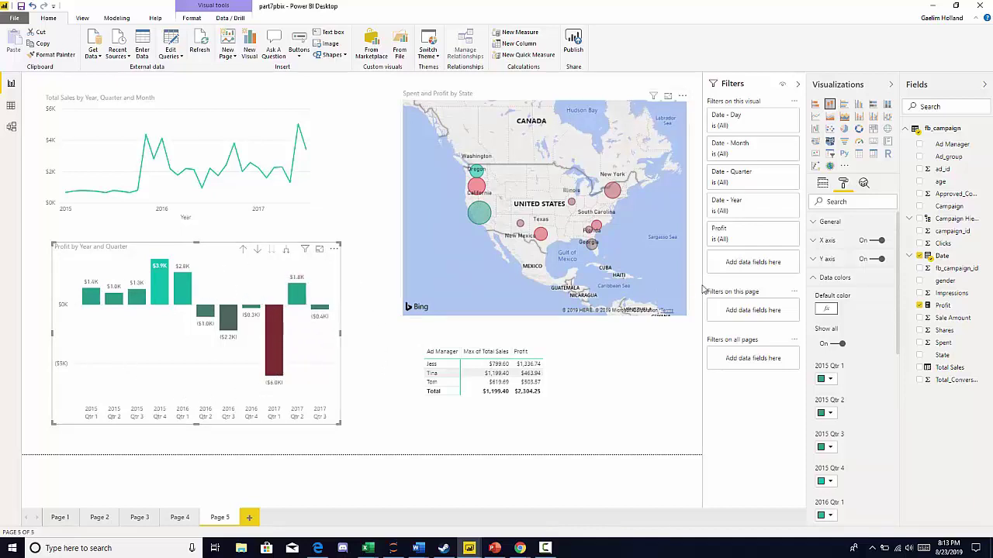
- Change the lowest-value color of the quarterly profit columns' color scale to a lighter red
left_click(887, 302)
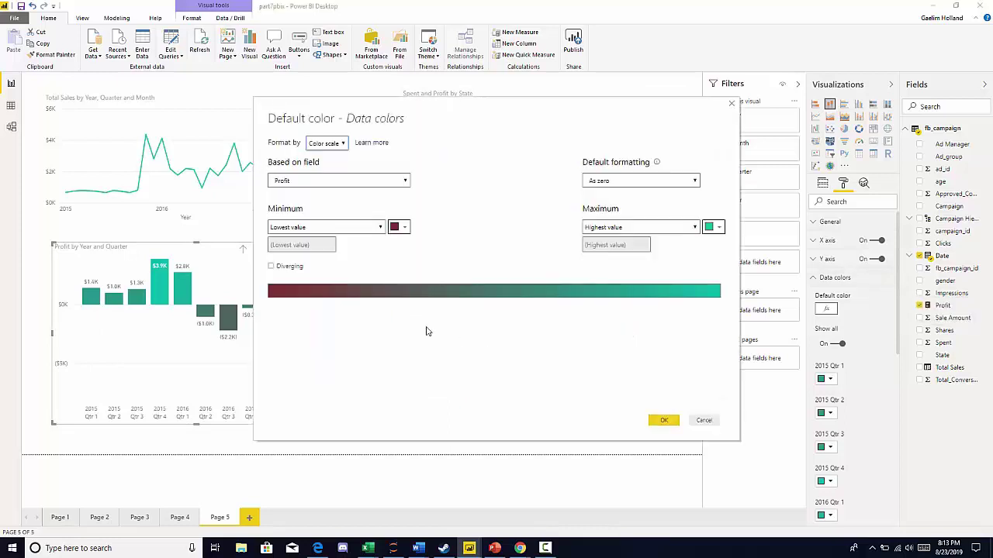
left_click(401, 227)
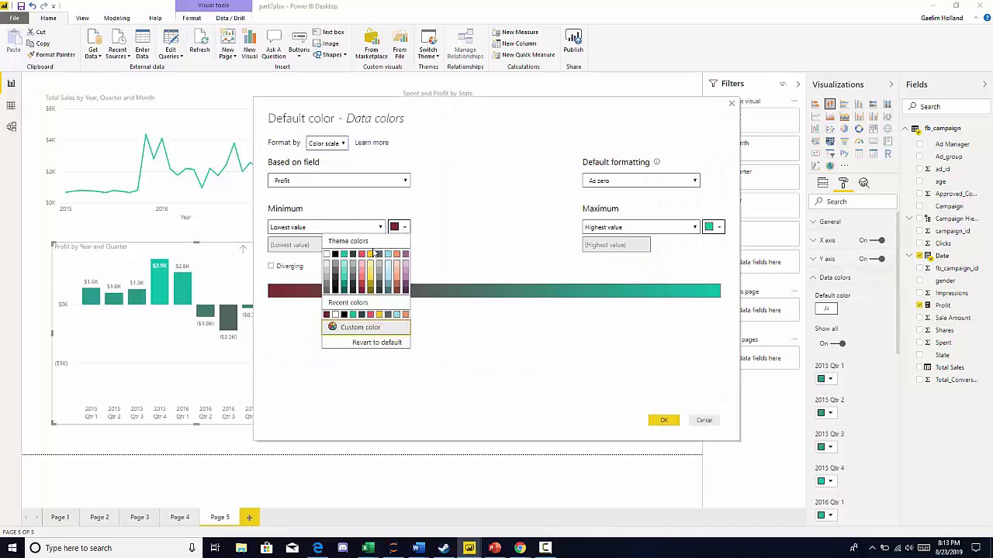
left_click(364, 284)
left_click(662, 420)
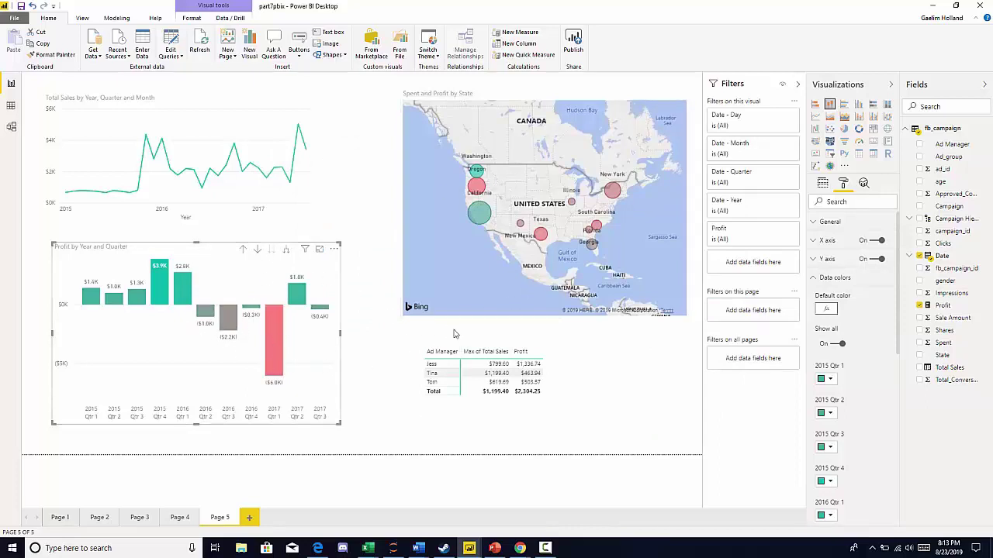
- Move the ad manager table up so it sits closer beneath the state spending map
left_click_drag(552, 347, 540, 337)
left_click(538, 335)
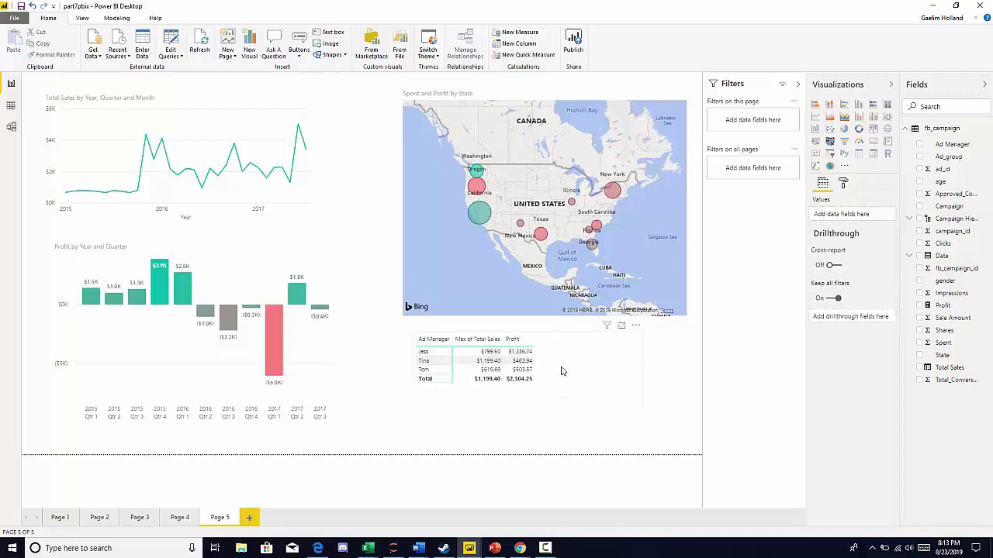
left_click(567, 340)
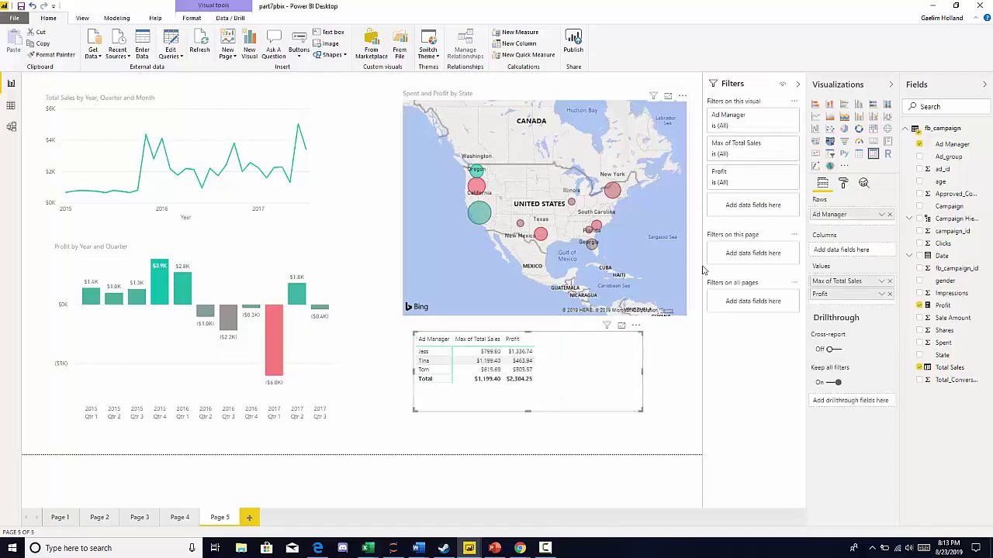
- Open the conditional formatting settings of the ad manager table and choose Profit as the field to format
left_click(843, 185)
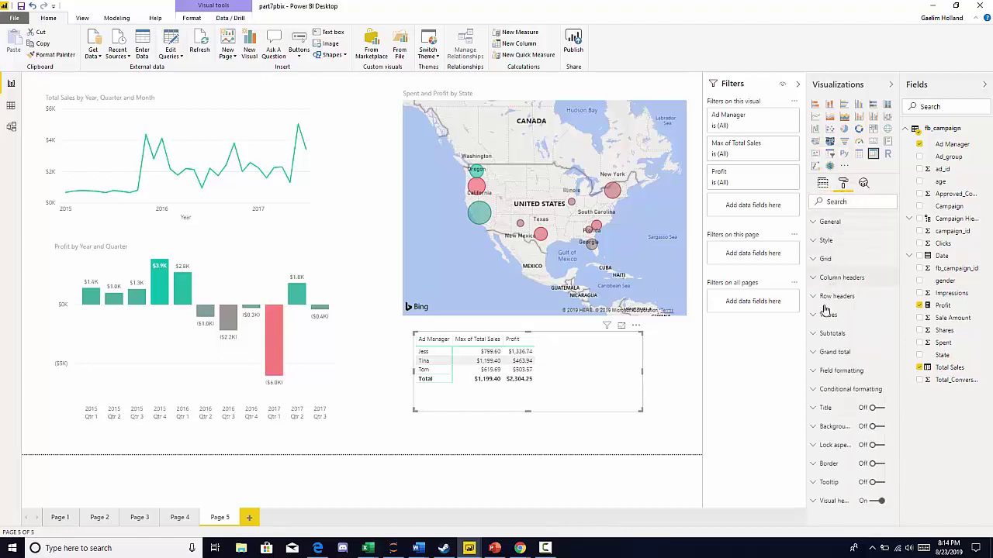
left_click(817, 393)
scroll(823, 360, "down", 3)
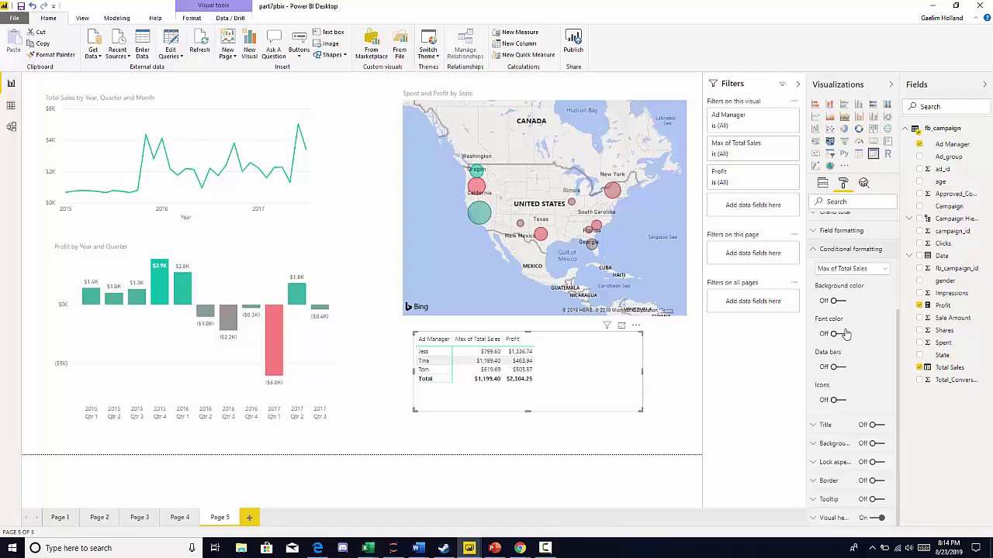
left_click(877, 272)
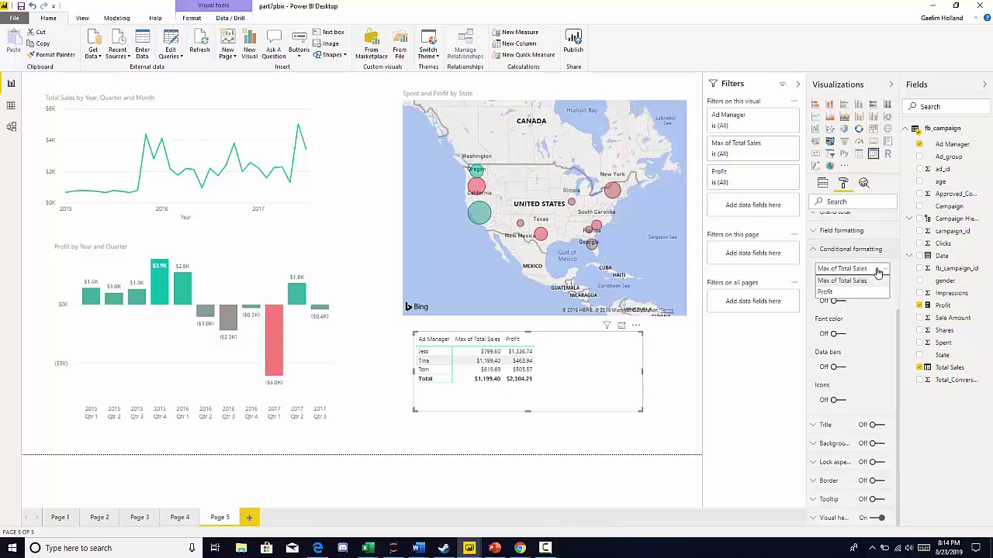
left_click(871, 291)
left_click(867, 269)
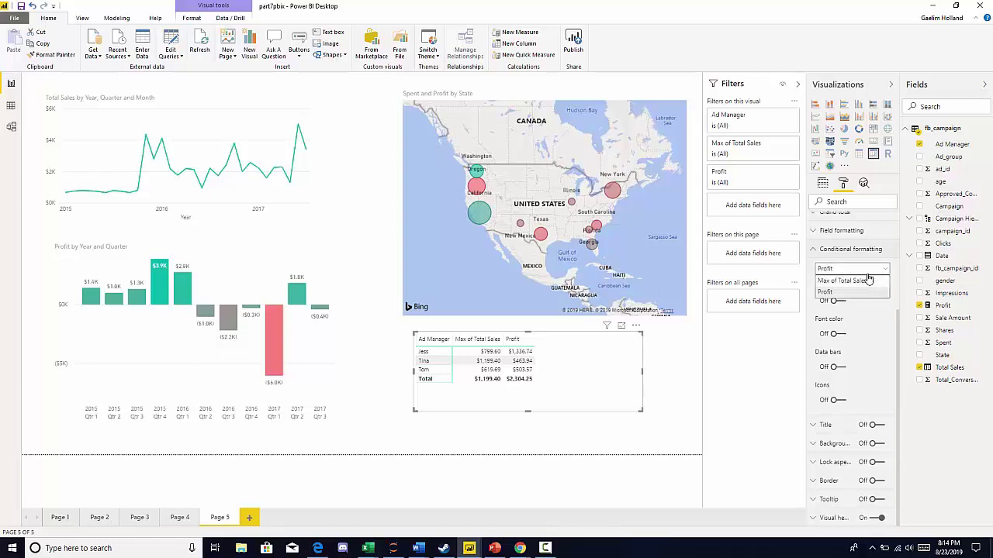
left_click(861, 281)
left_click(870, 269)
left_click(867, 292)
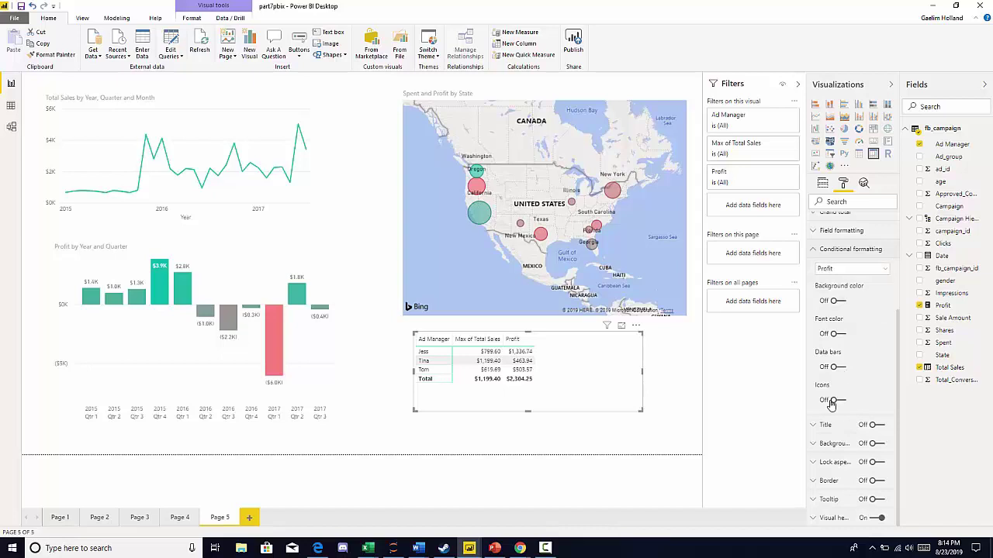
- Try background color, font color and data bars on the ad manager table's Profit values
left_click(835, 301)
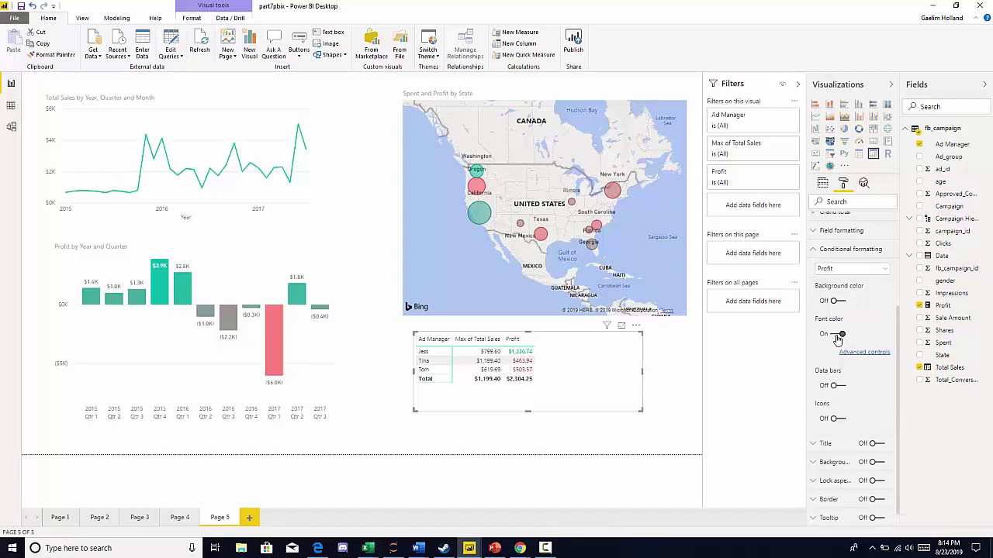
left_click(838, 335)
left_click(836, 367)
left_click(836, 368)
- Turn on conditional formatting icons for the Profit values in the ad manager table
left_click(834, 401)
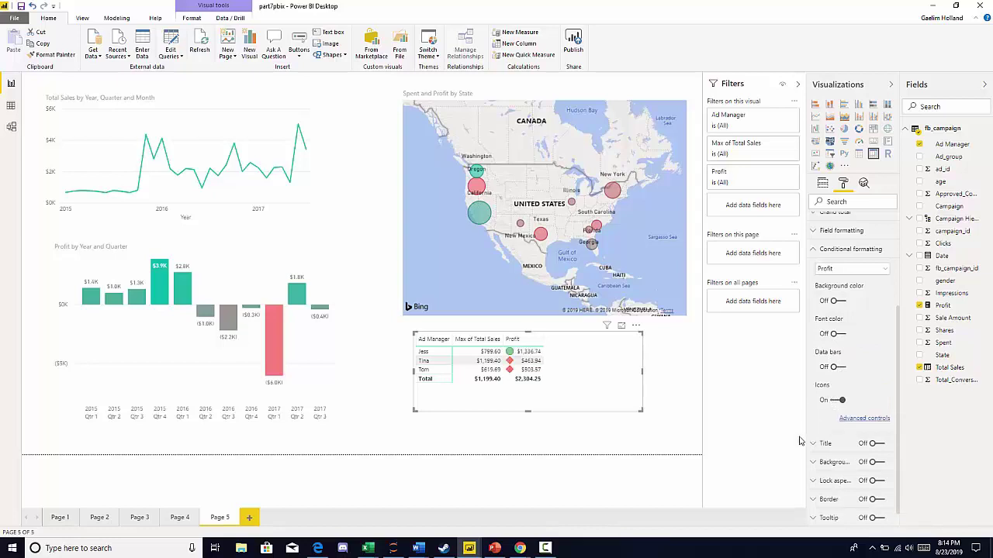
left_click(573, 414)
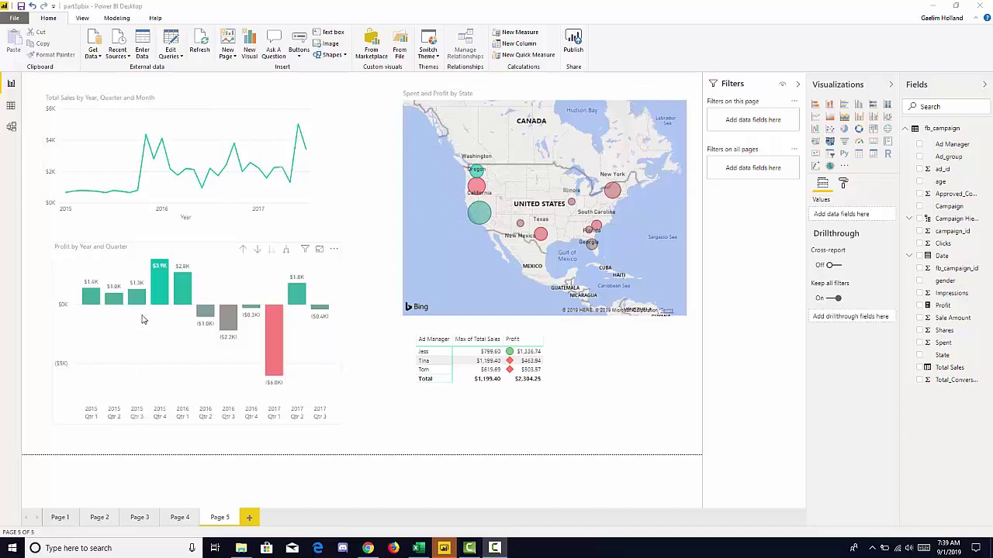
- Cross-filter the report page by the 2015 Qtr 4 profit column, then clear the selection to examine the effect on the other visuals
mouse_move(154, 285)
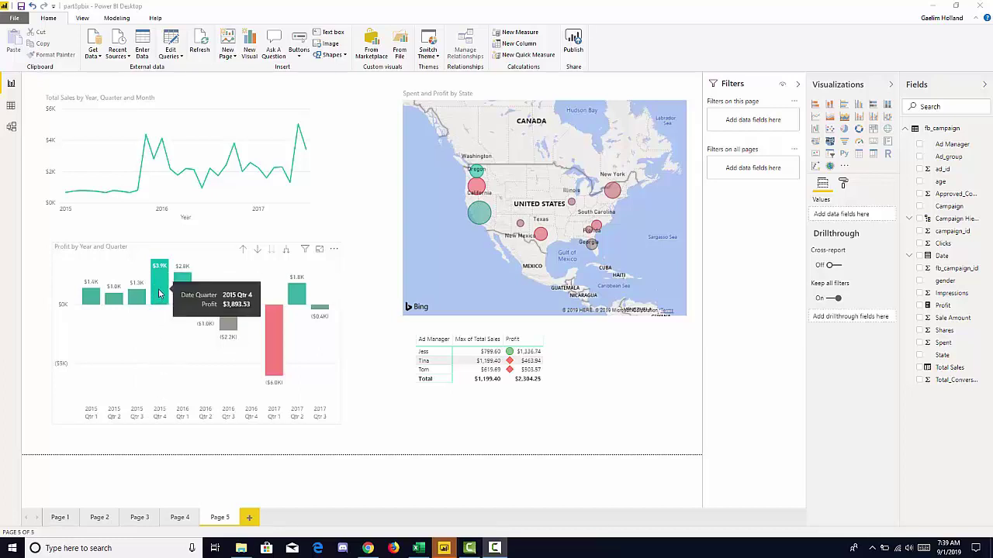
left_click(159, 291)
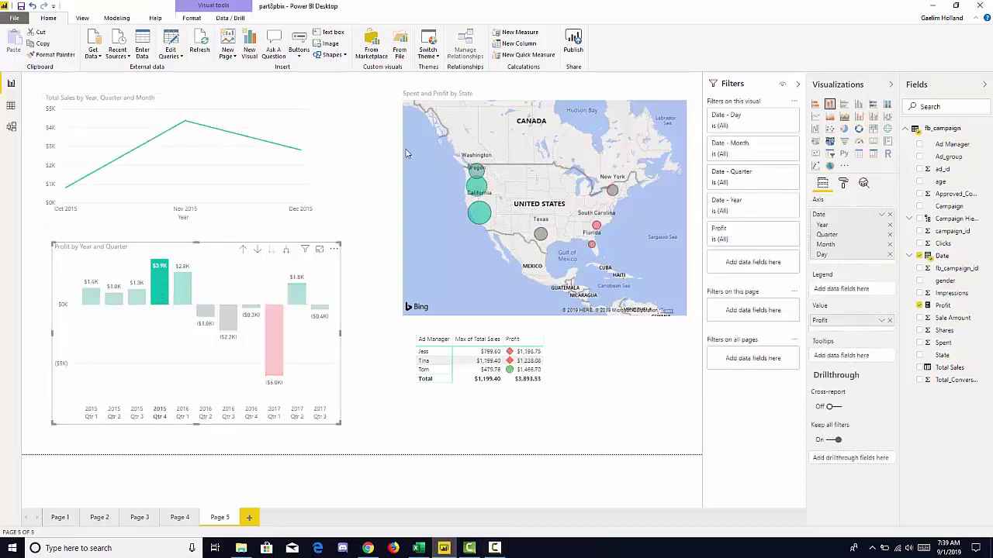
left_click(165, 279)
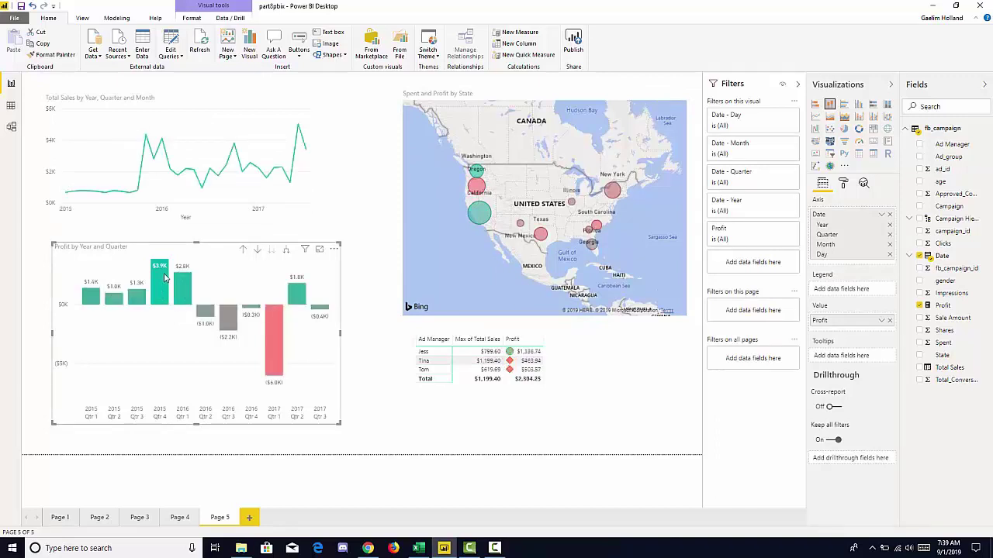
left_click(164, 277)
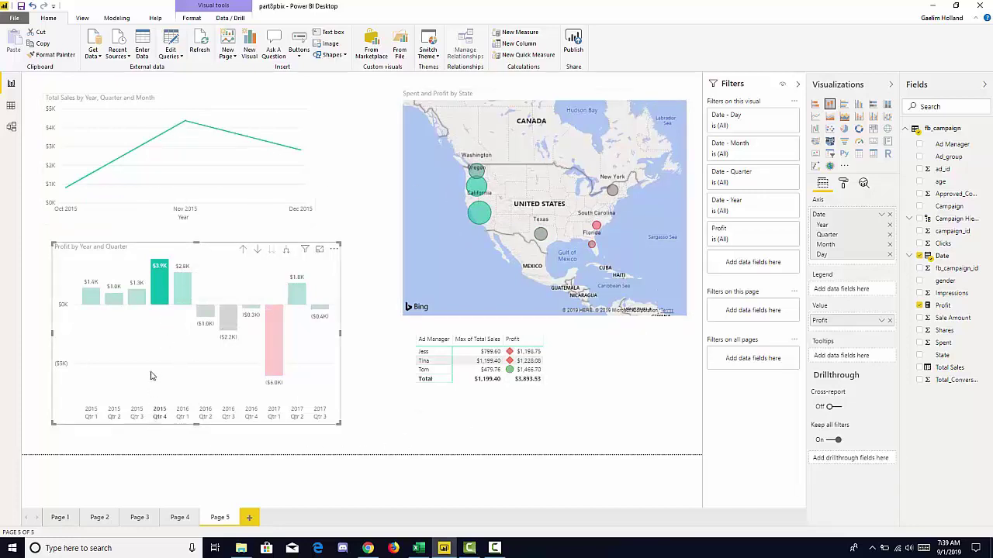
left_click(155, 292)
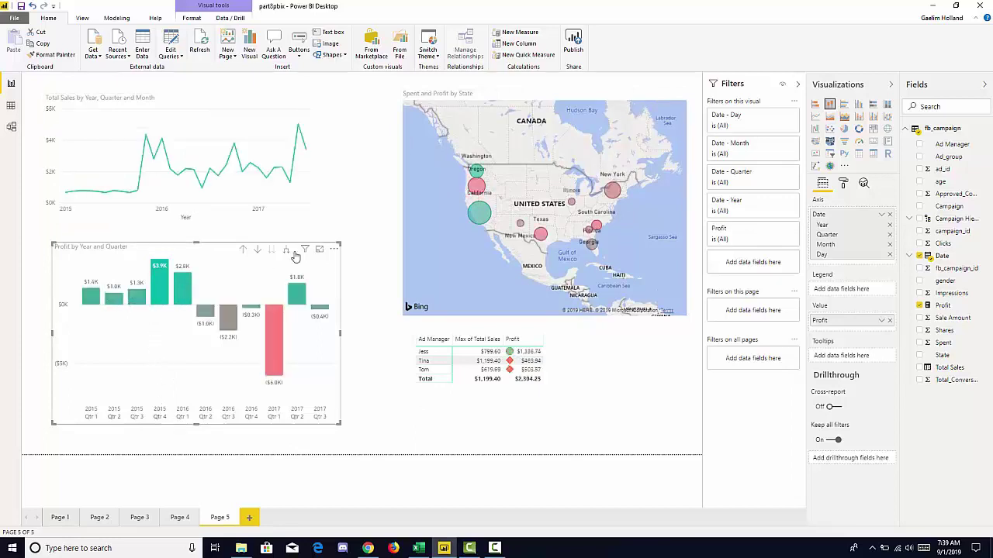
- Cross-filter the page by the California map bubble and by the first ad manager in the table, clearing each selection
mouse_move(481, 220)
left_click(484, 216)
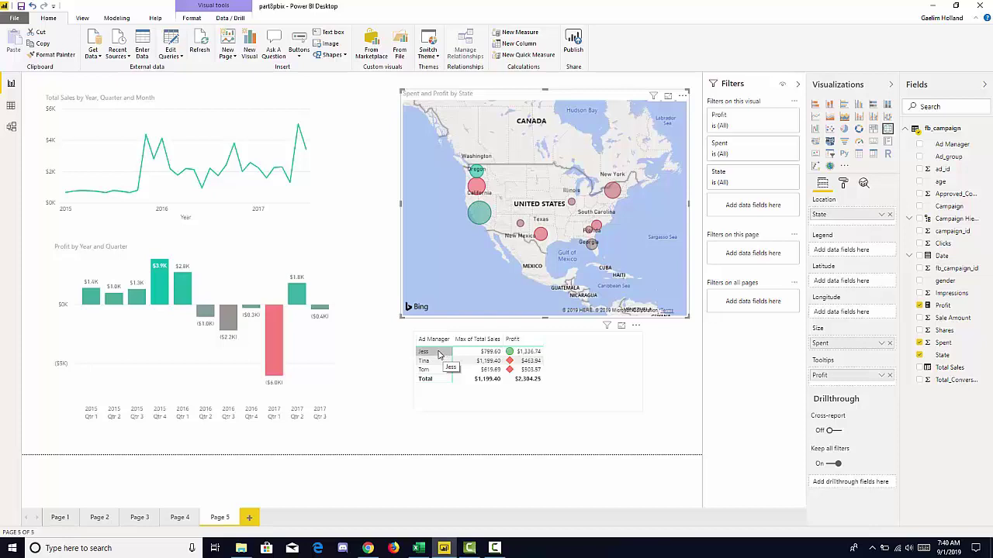
left_click(438, 353)
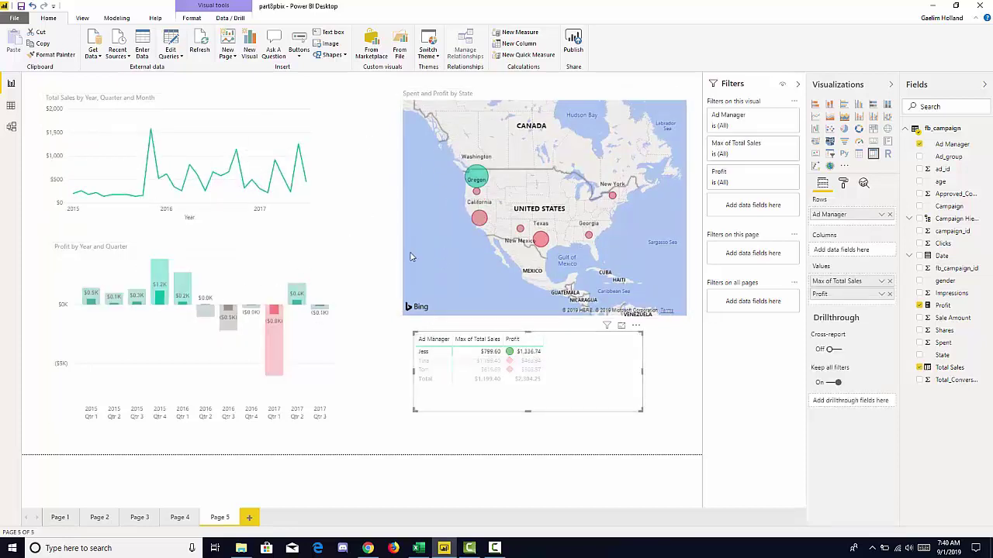
left_click(431, 353)
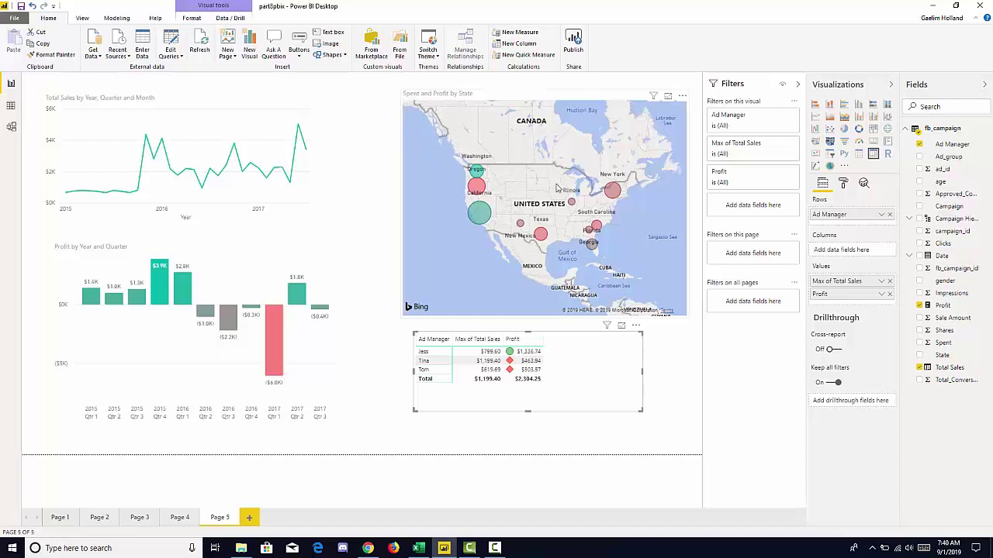
mouse_move(612, 200)
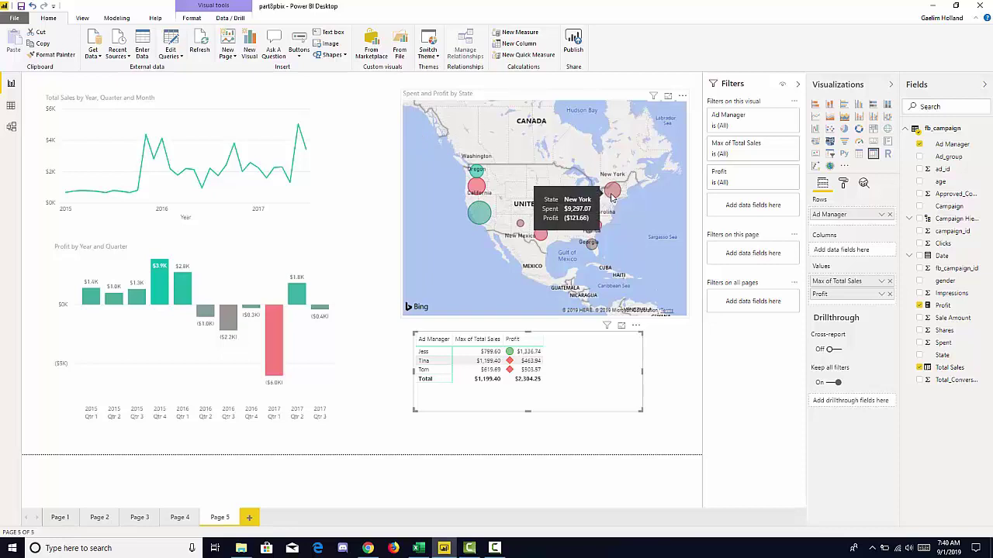
left_click(478, 212)
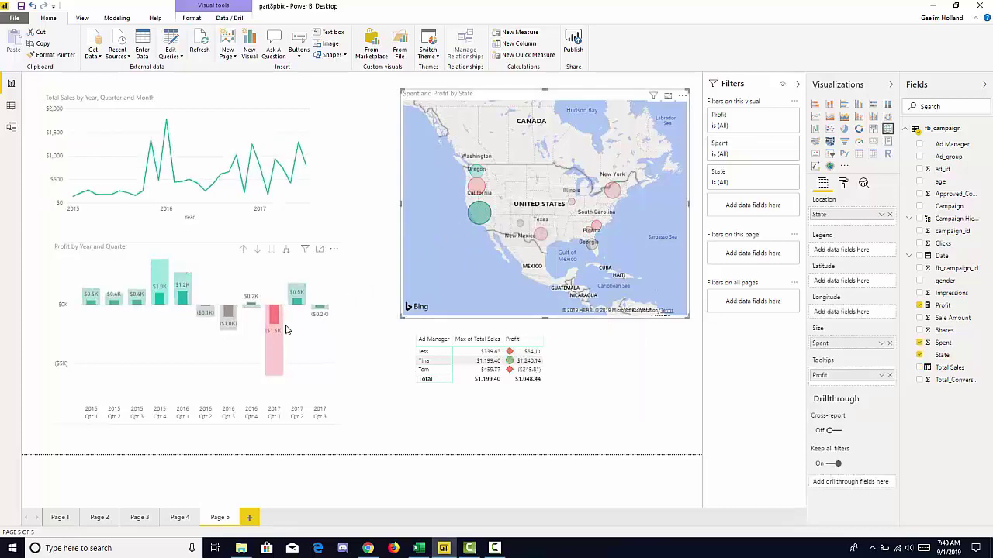
left_click(479, 221)
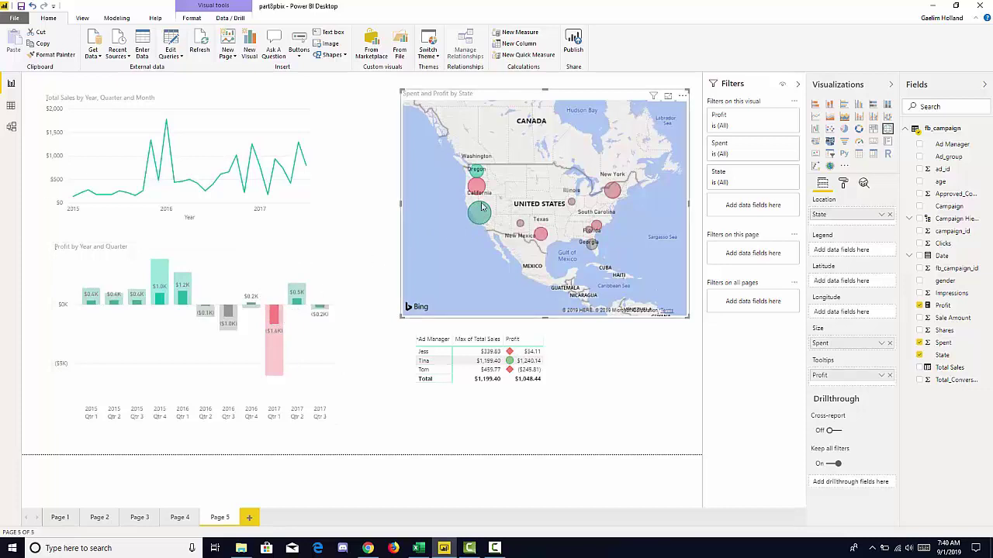
- Shrink the state spending map and move it and the ad manager table closer to the sales and profit charts
left_click_drag(400, 90, 413, 98)
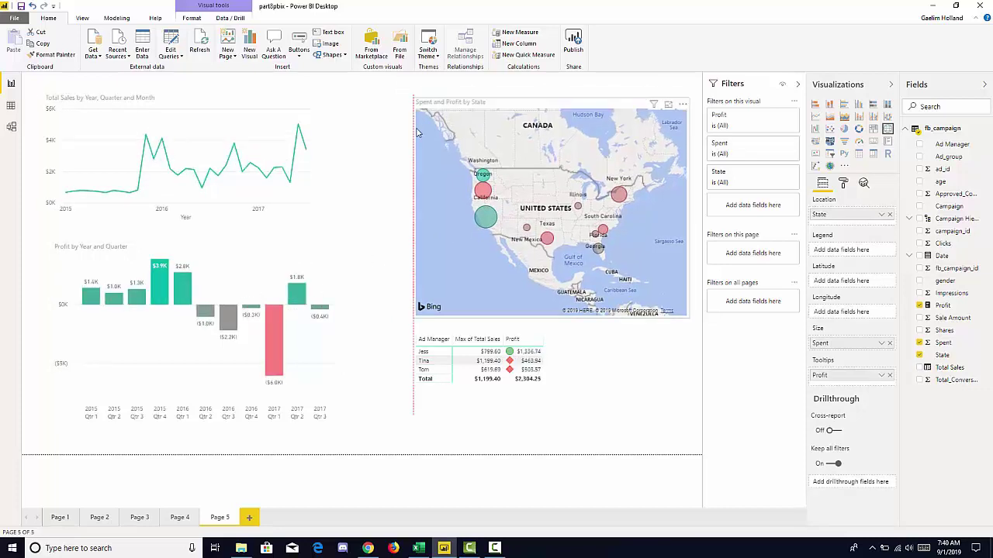
left_click_drag(550, 102, 484, 139)
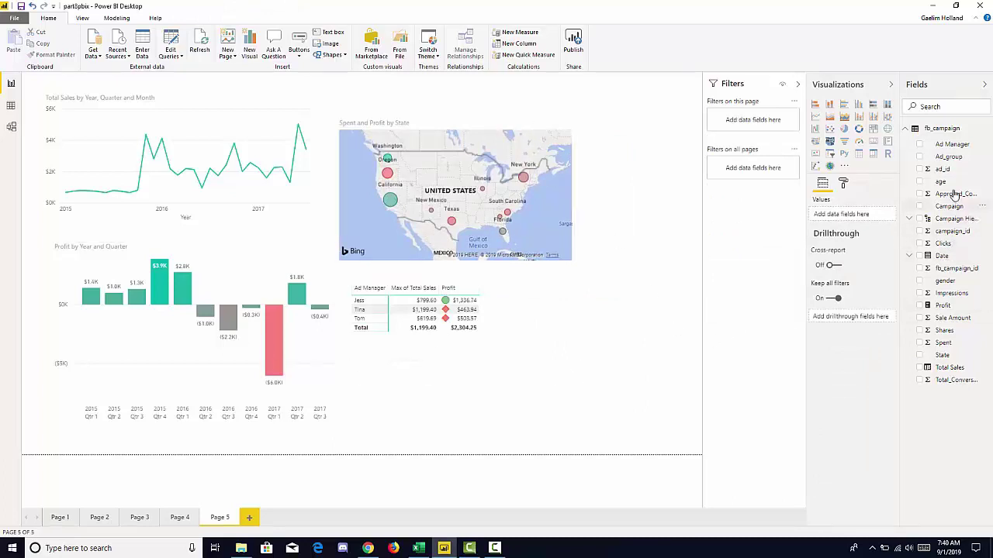
- Add a gender slicer beside the state spending map and filter the page to F
left_click(919, 282)
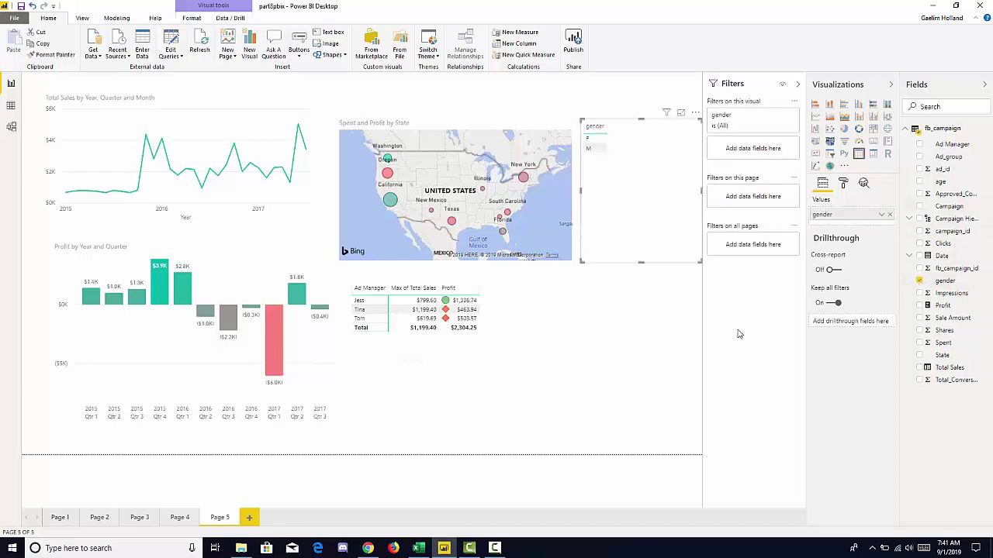
left_click(830, 155)
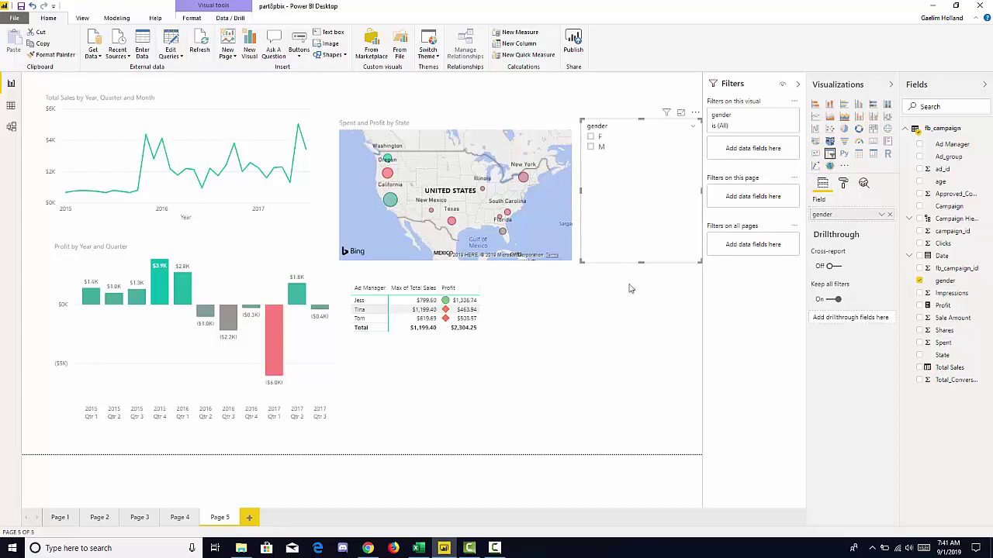
left_click(590, 137)
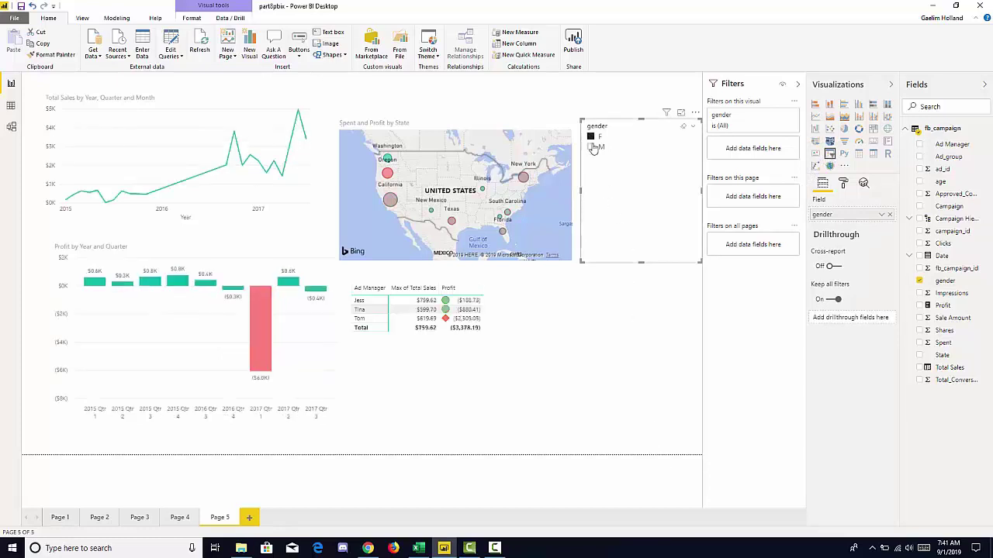
- Filter the page to M with the gender slicer, then clear the slicer to compare the effect on the other visuals
left_click(591, 147)
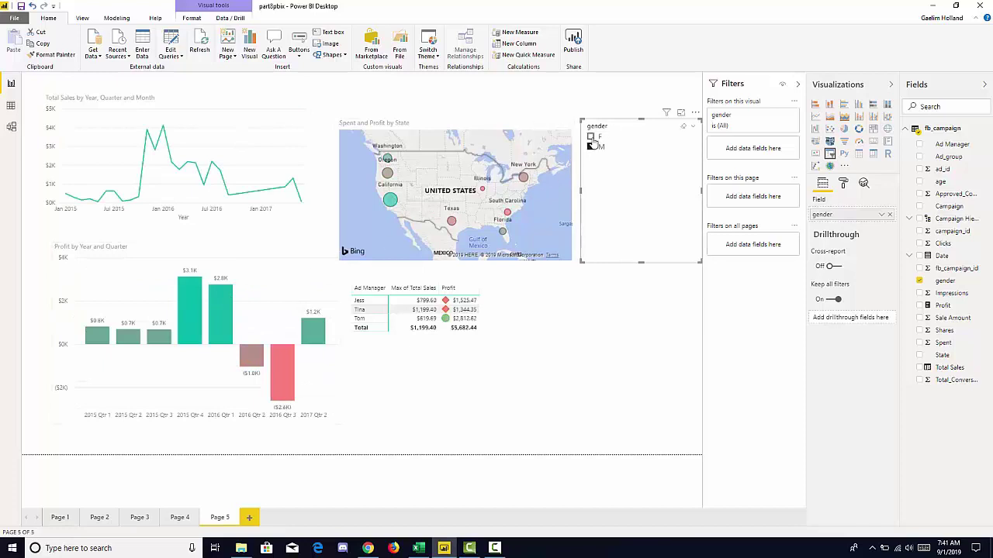
left_click(591, 146)
left_click(591, 136)
left_click(592, 136)
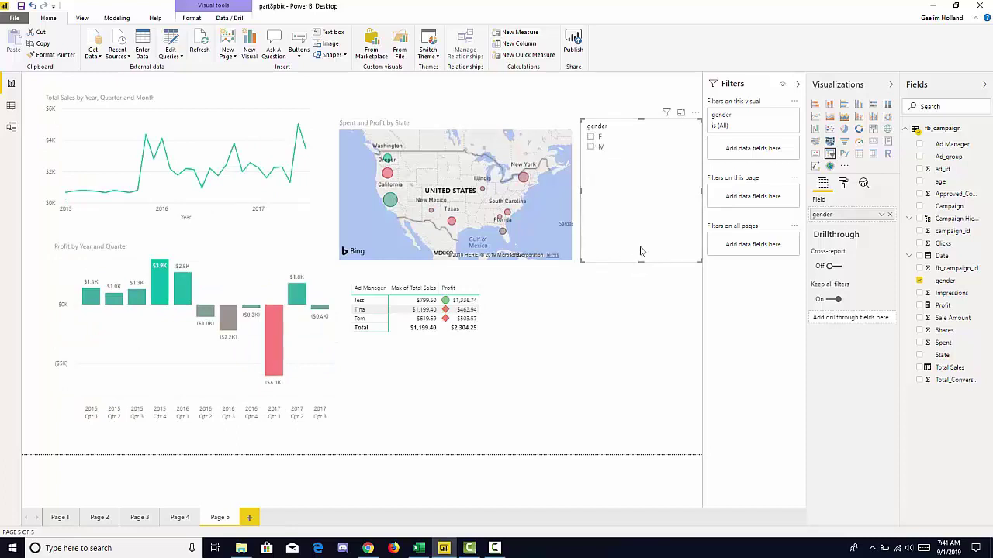
left_click(657, 274)
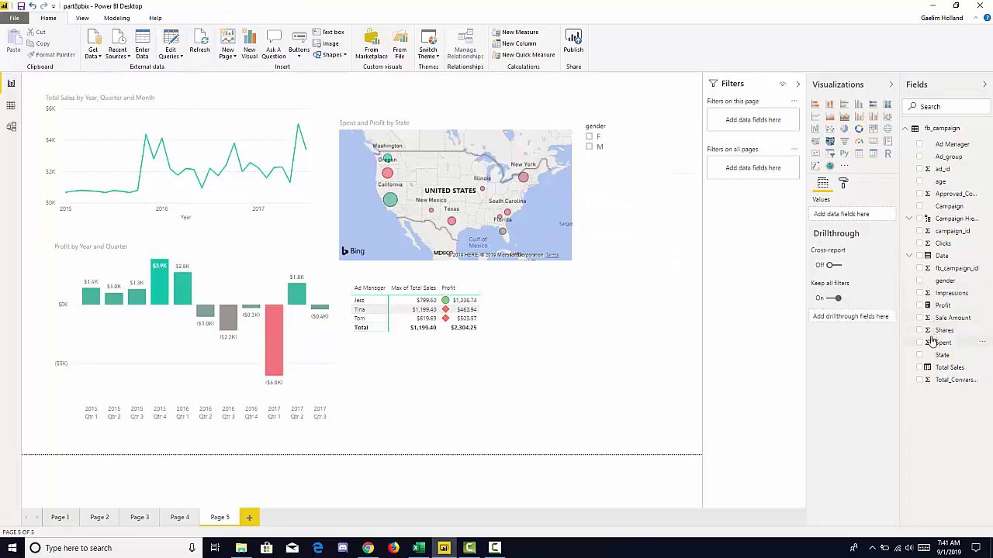
- Add a pie chart of Shares by gender beneath the gender slicer
left_click(919, 282)
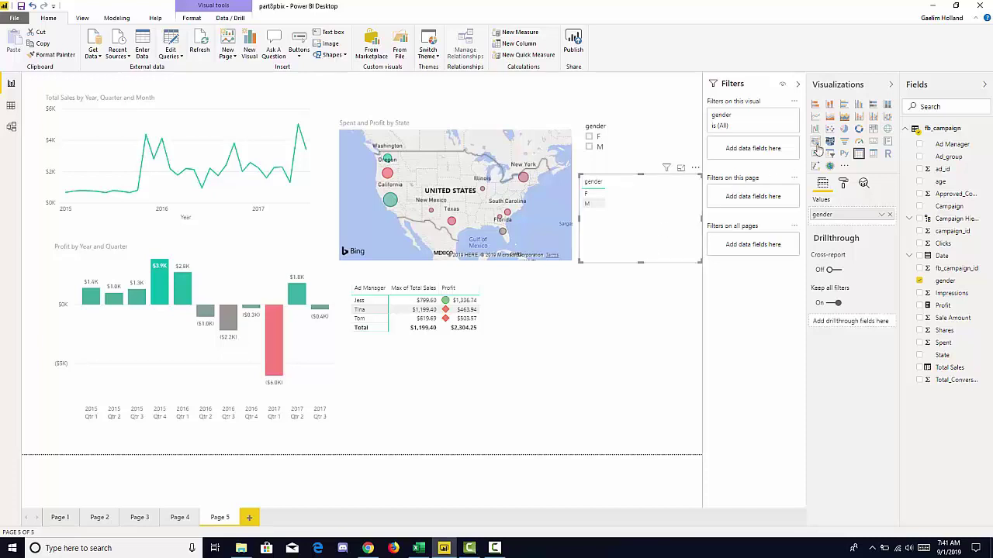
left_click(844, 128)
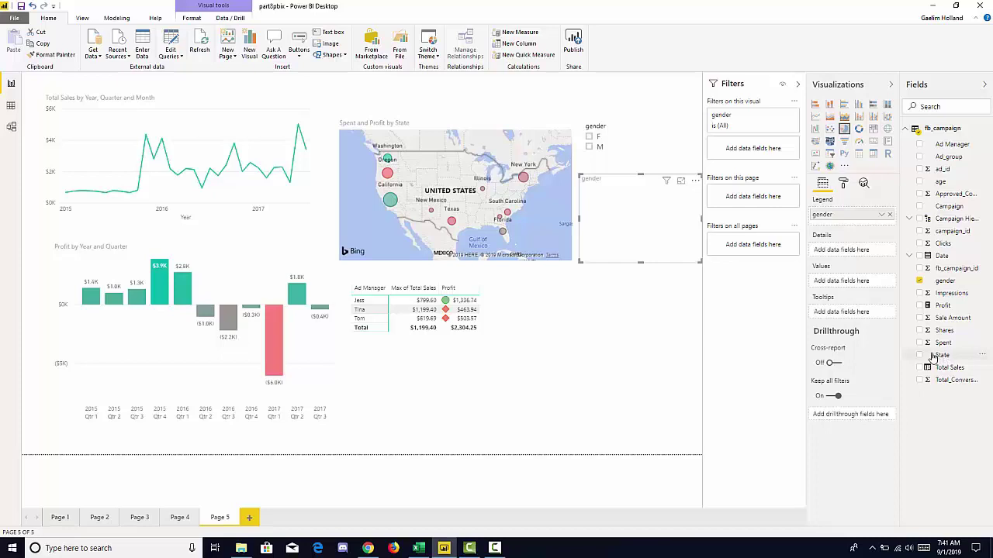
left_click(920, 330)
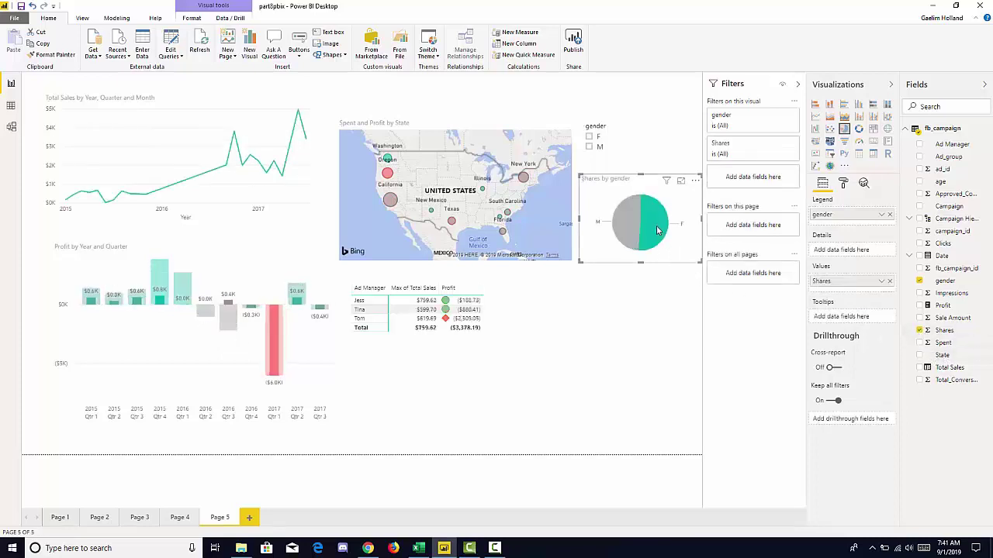
- Cross-filter the page alternately by the M and F slices of the Shares by gender pie chart, then clear the selection
left_click(632, 222)
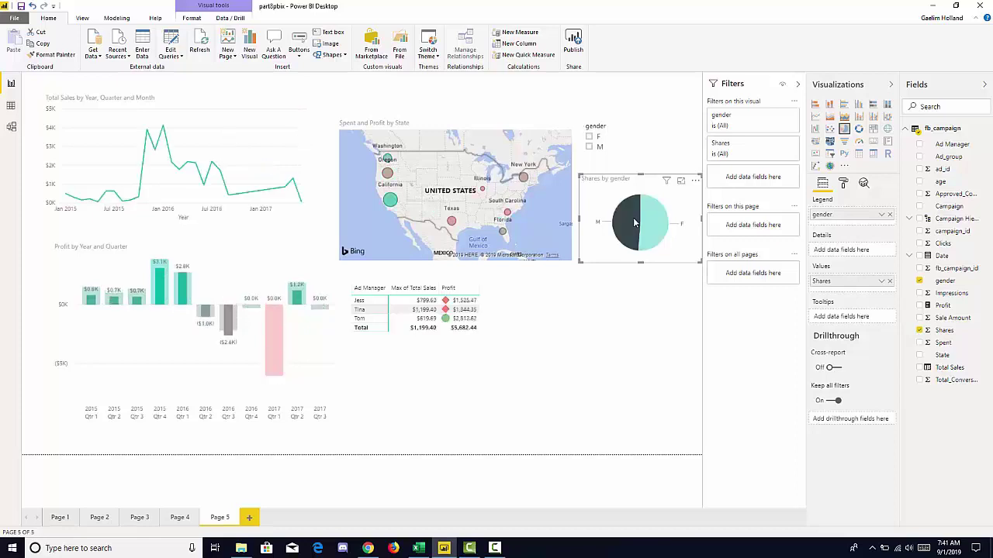
left_click(650, 227)
left_click(630, 226)
left_click(649, 228)
left_click(633, 225)
left_click(648, 224)
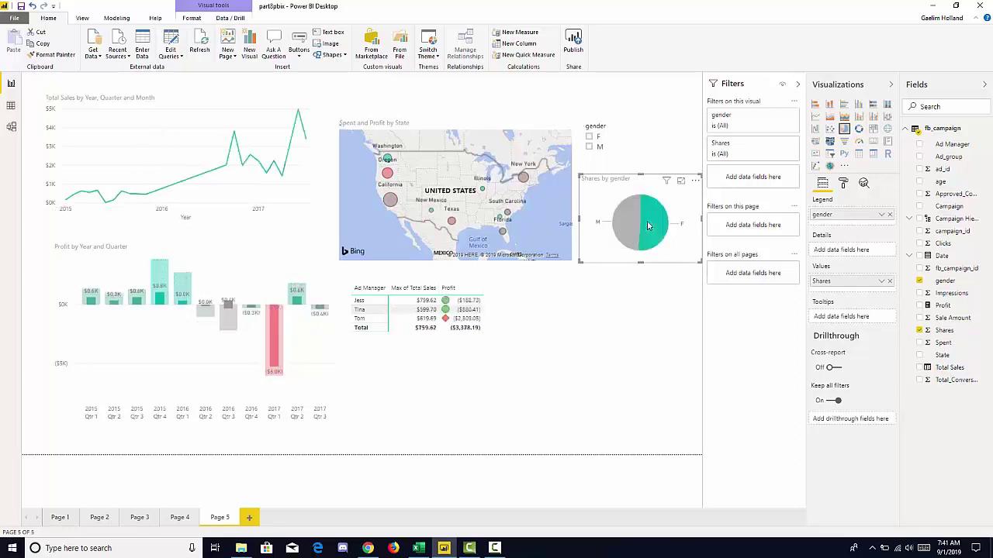
left_click(628, 222)
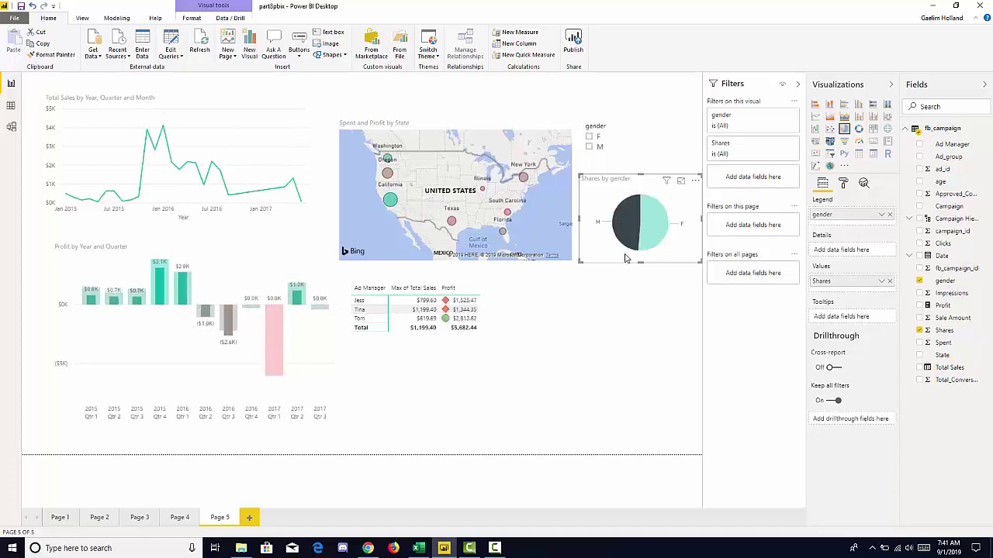
left_click(642, 242)
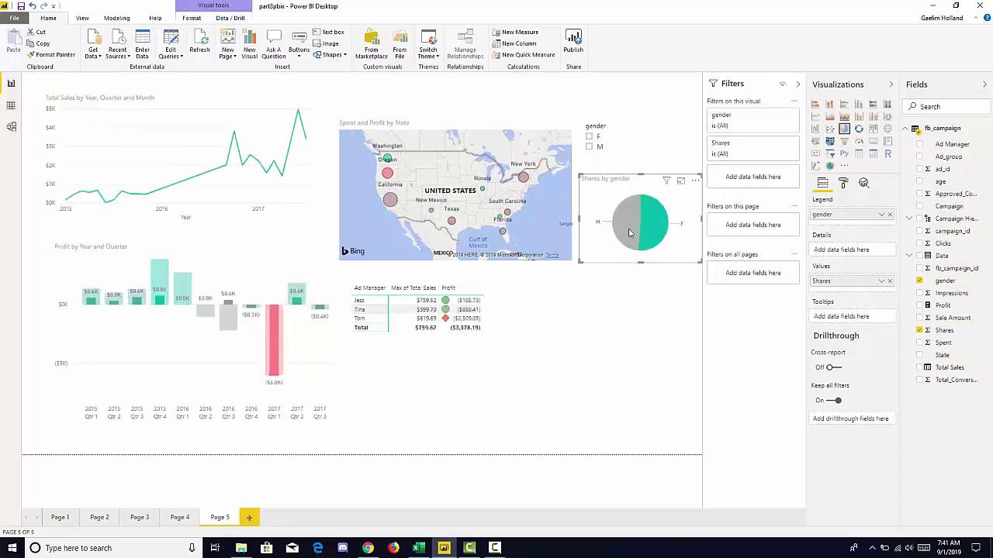
left_click(620, 227)
left_click(620, 228)
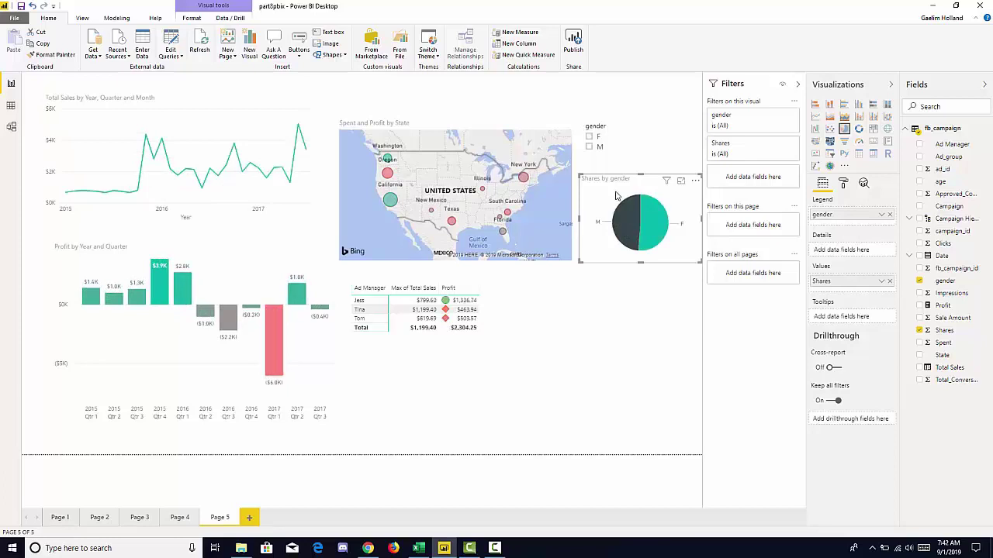
- Cross-filter the page by the pie chart's M and F slices and by the 2017 Qtr 1 profit column, then clear the selection
left_click(635, 300)
left_click(636, 243)
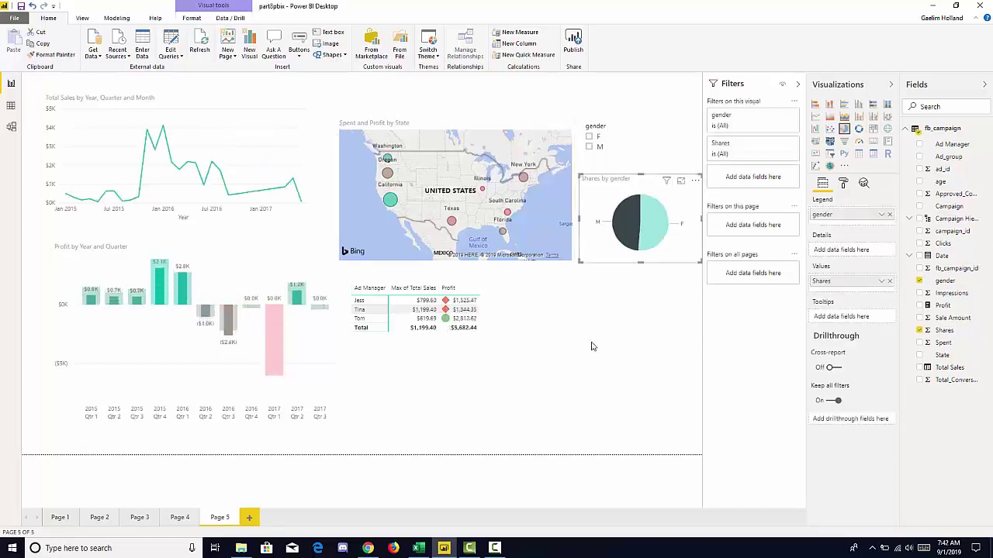
left_click(559, 343)
left_click(651, 238)
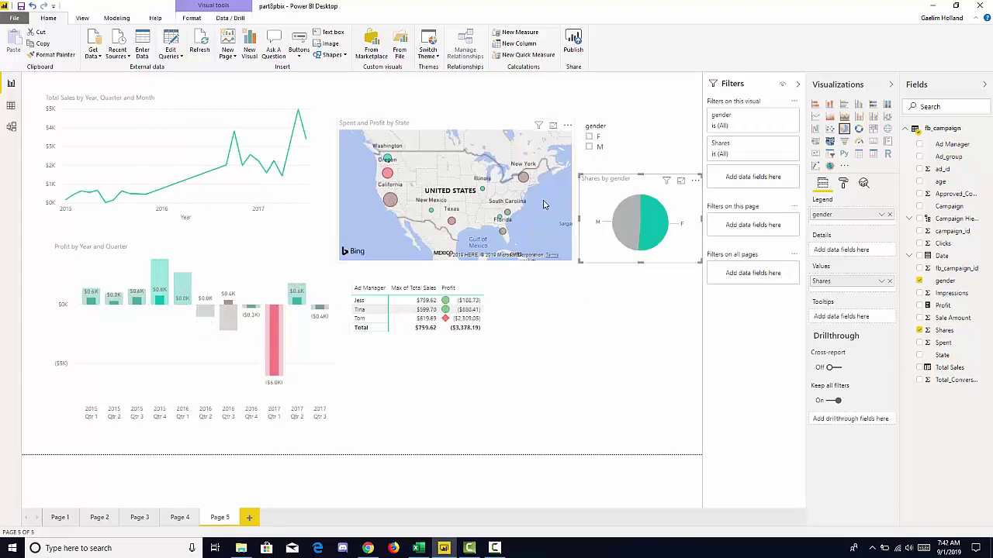
left_click(654, 223)
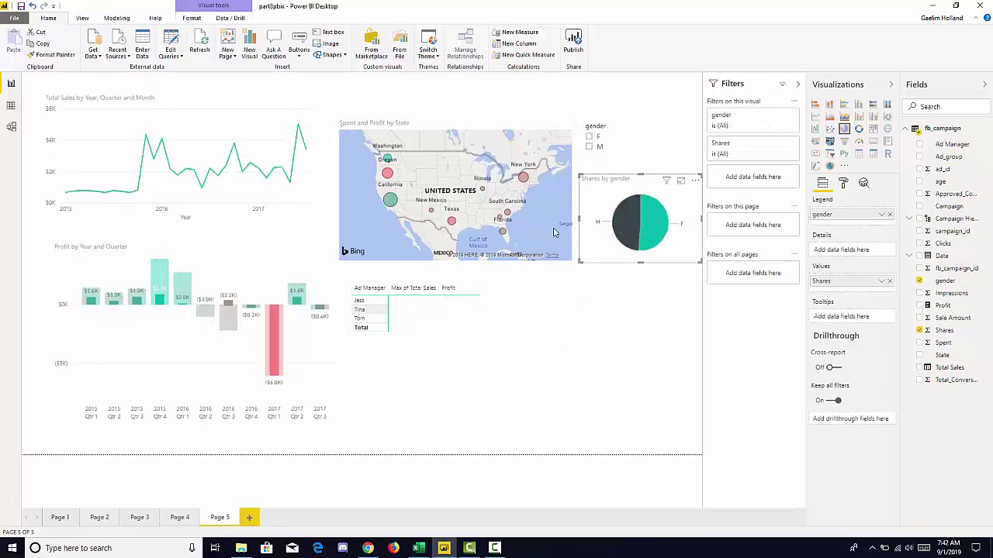
left_click(276, 345)
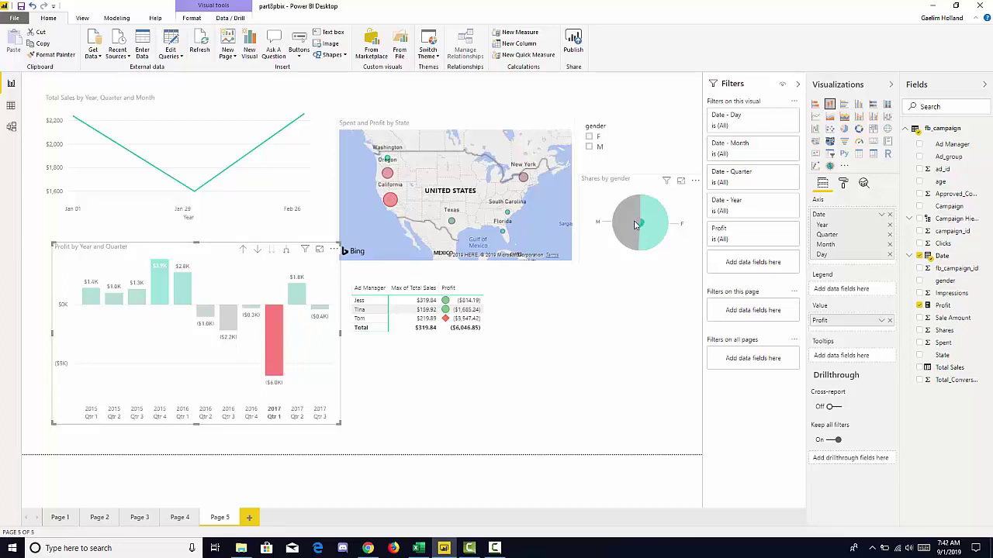
left_click(421, 380)
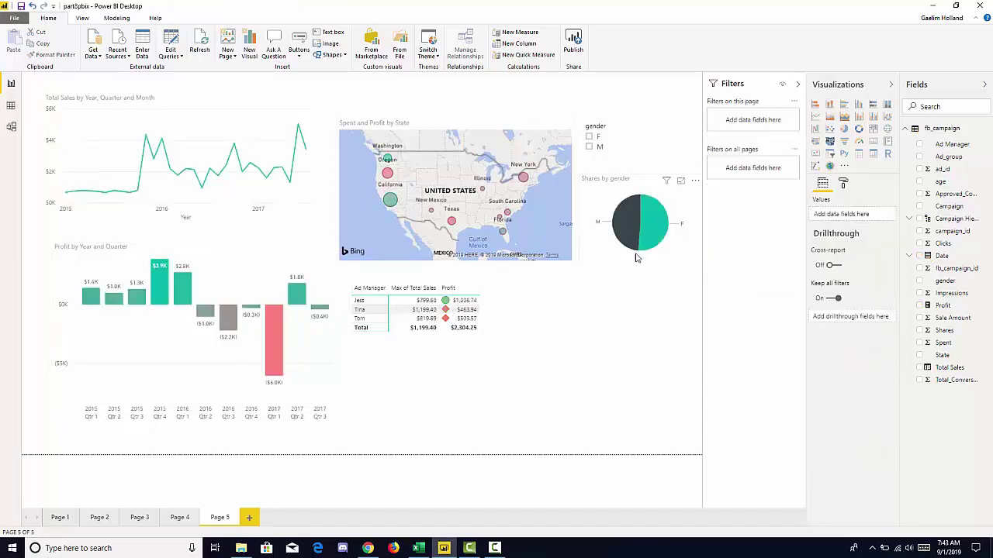
- Edit interactions so the Shares by gender pie chart has no effect on the profit column chart, and test it with the pie slices
left_click(600, 249)
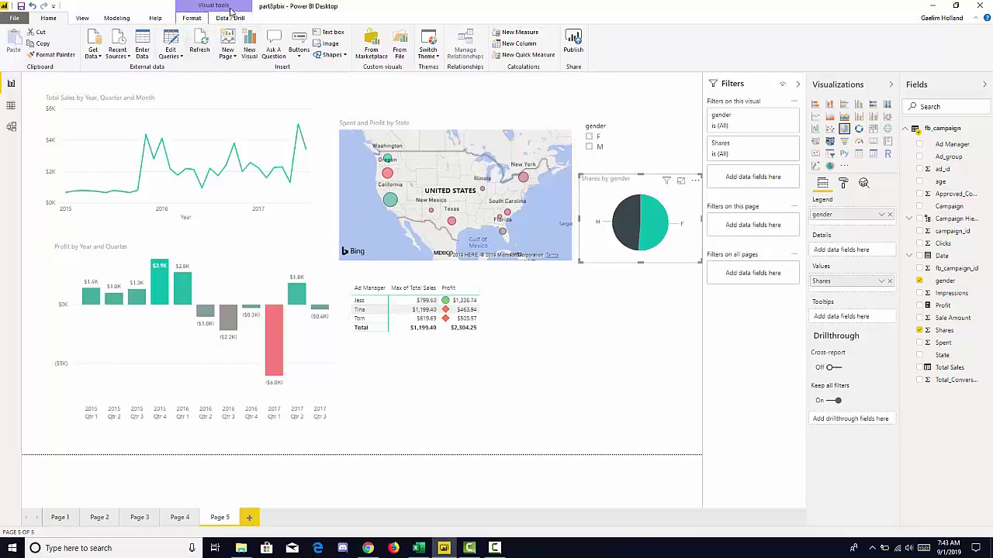
left_click(192, 18)
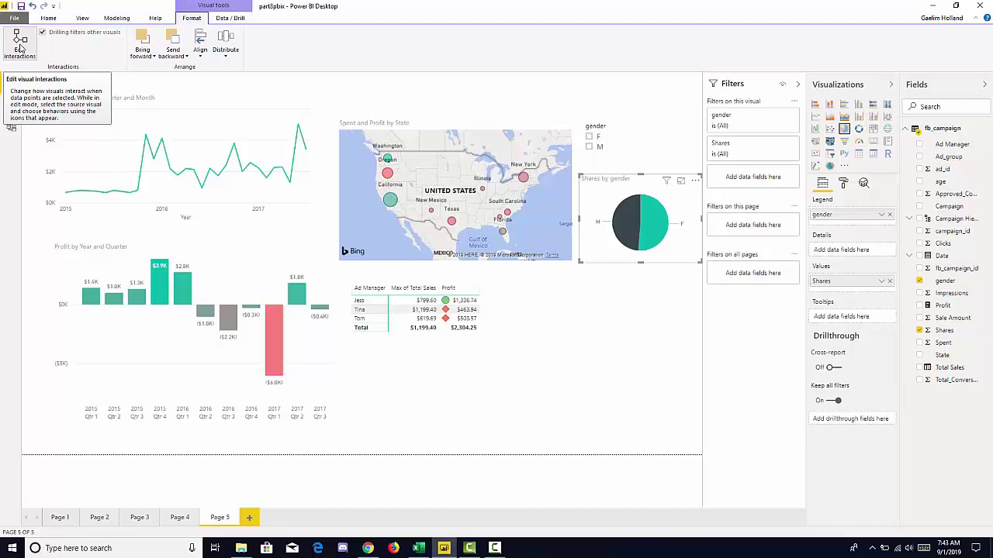
left_click(19, 48)
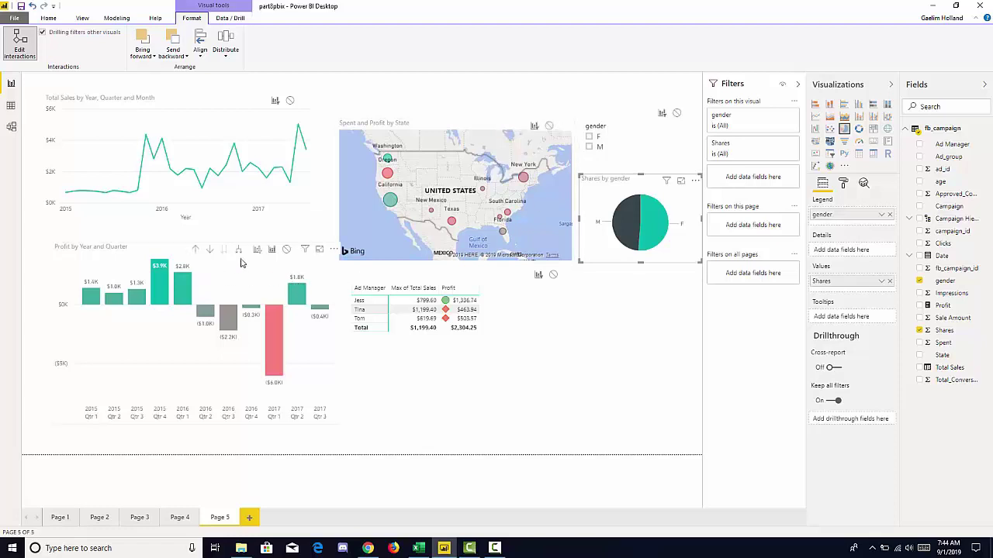
left_click(286, 250)
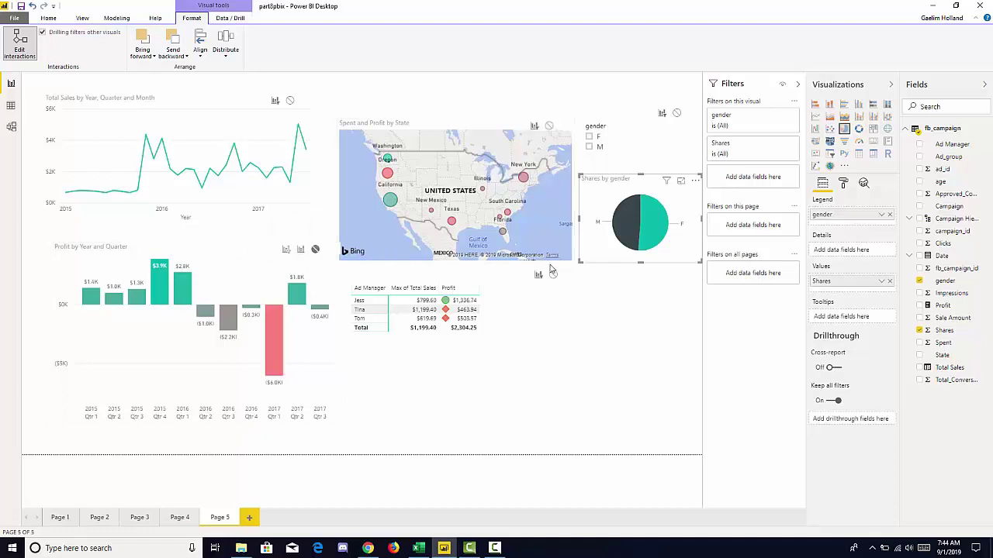
left_click(642, 234)
left_click(623, 225)
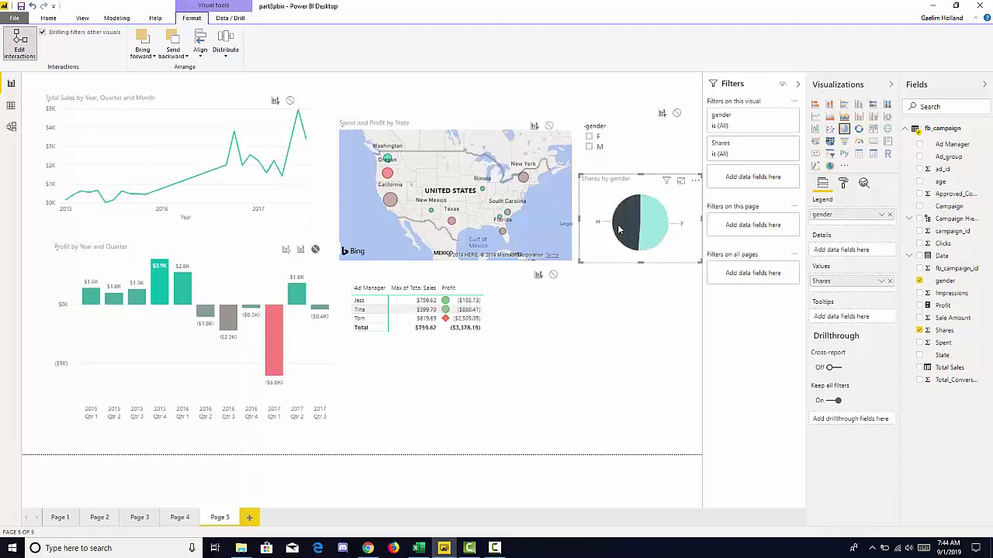
- Cross-filter the page with the F slice of the Shares by gender pie chart
left_click(617, 229)
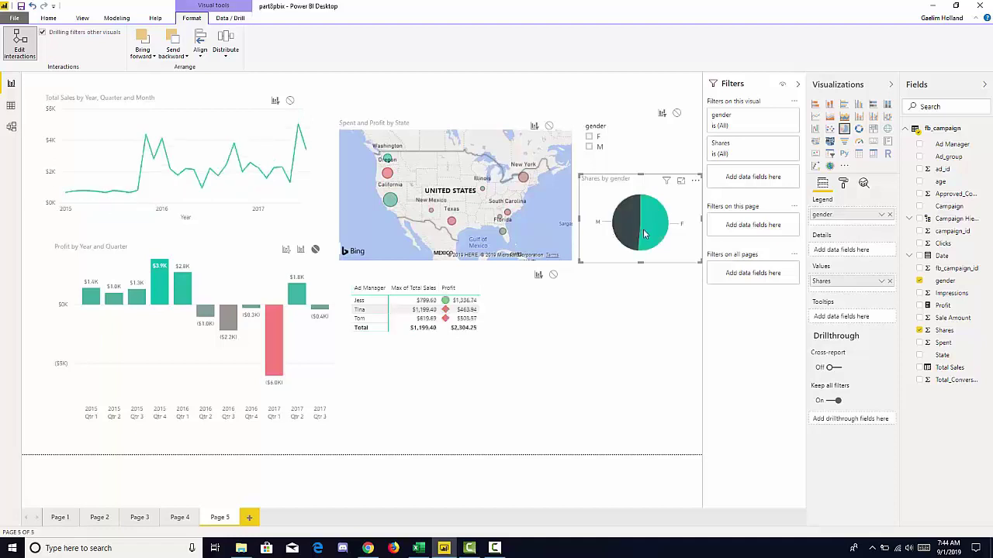
left_click(644, 233)
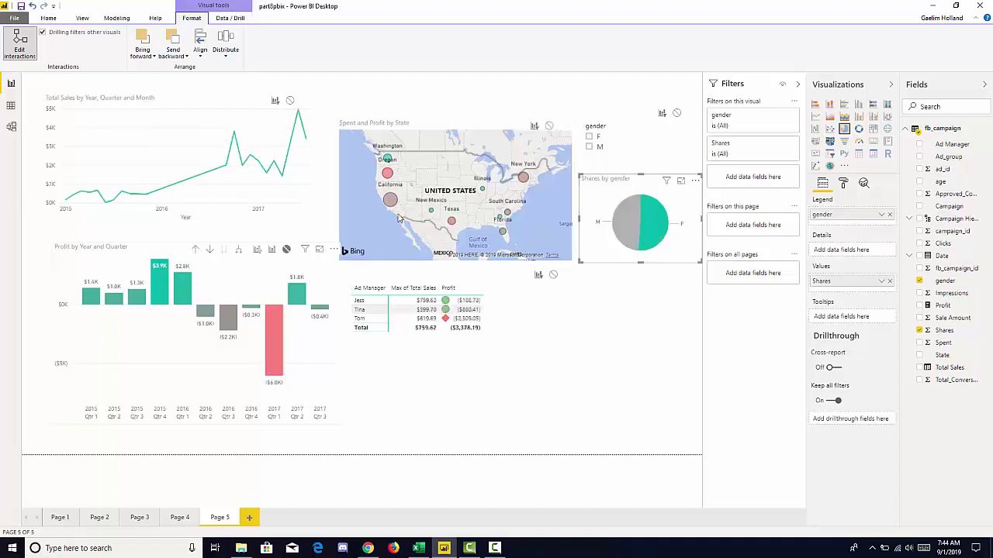
- Stop the gender slicer from filtering the Total Sales line chart, and test it by filtering the page to gender M
left_click(625, 138)
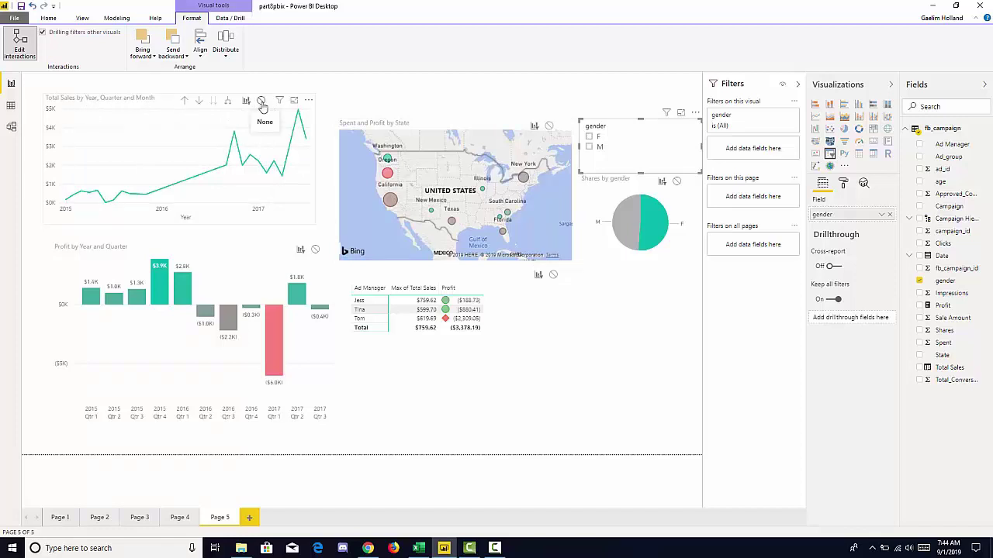
left_click(261, 101)
left_click(588, 138)
left_click(589, 146)
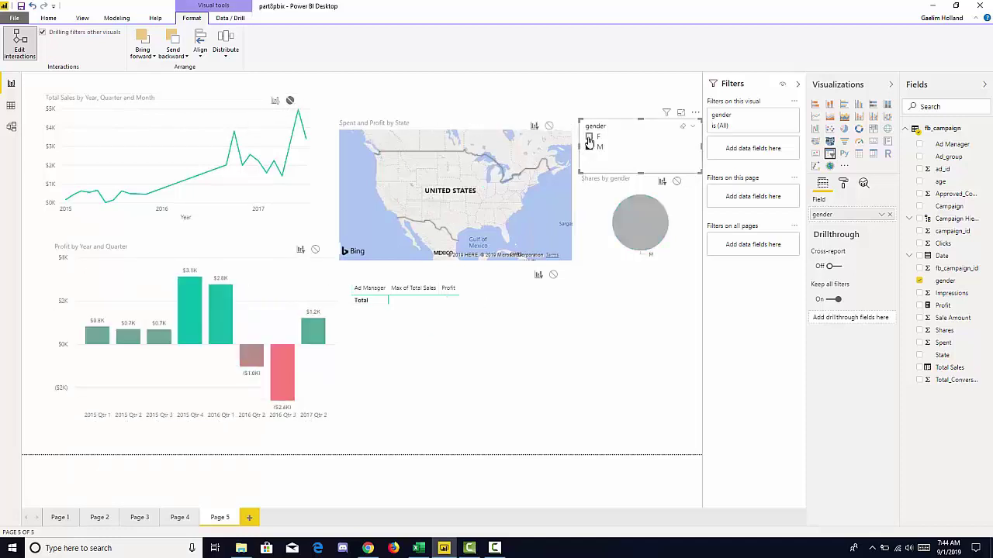
left_click(639, 210)
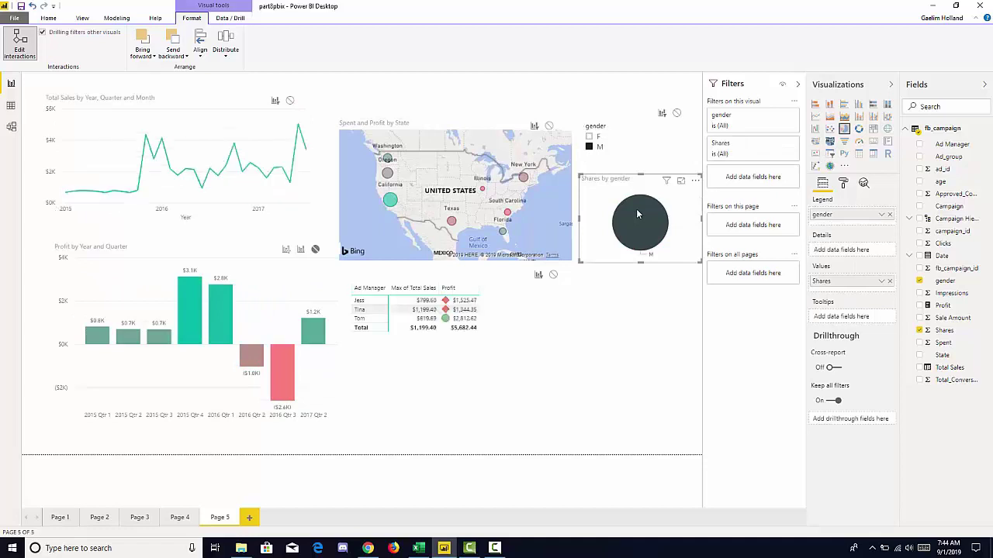
left_click(367, 178)
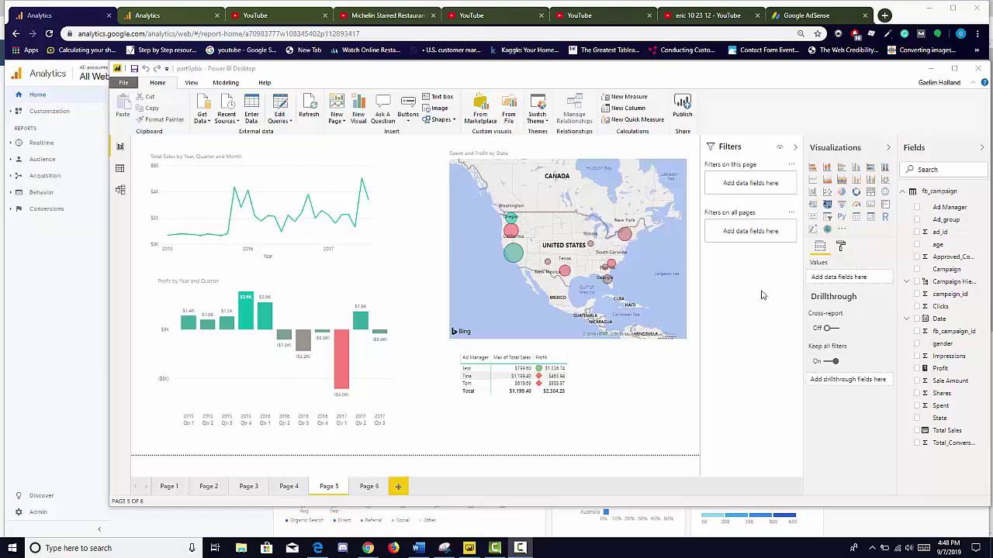
- Widen the Fields pane and shift all four visuals down together to free space above them
left_click_drag(897, 320, 842, 317)
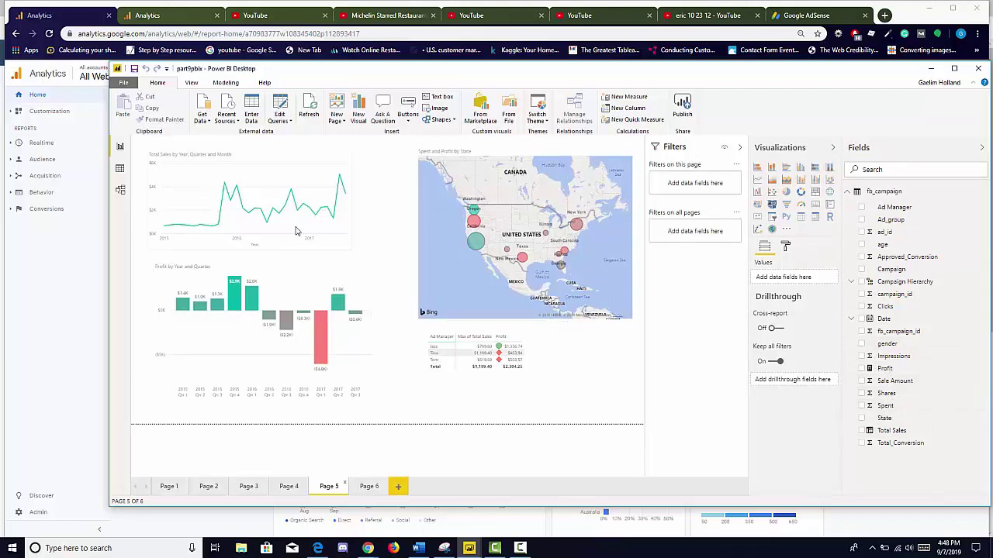
left_click(295, 297)
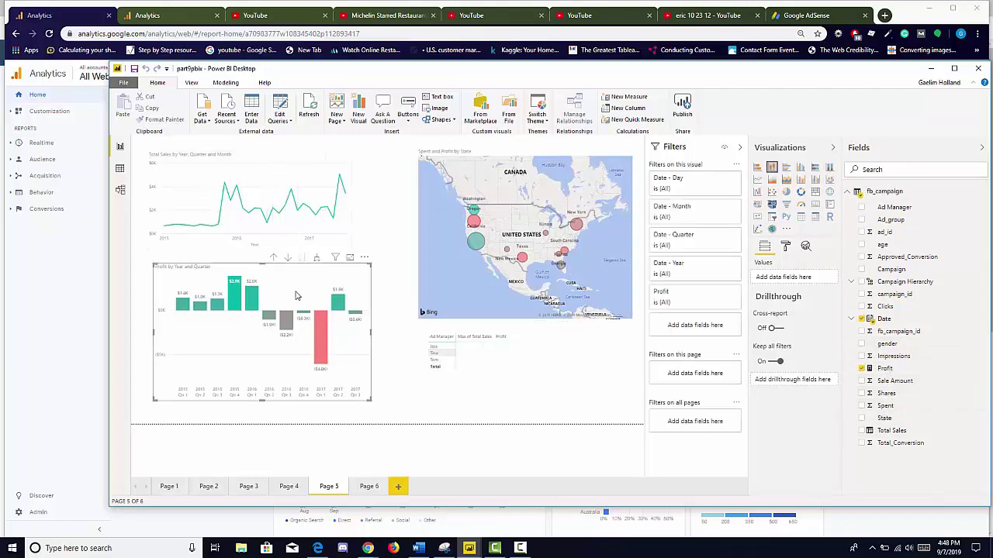
left_click(388, 221)
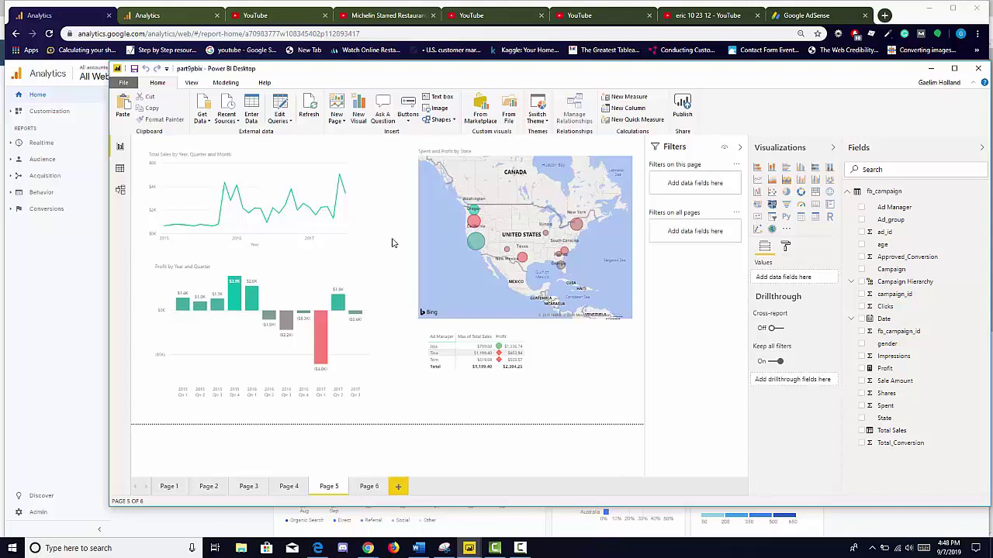
key("ctrl+a")
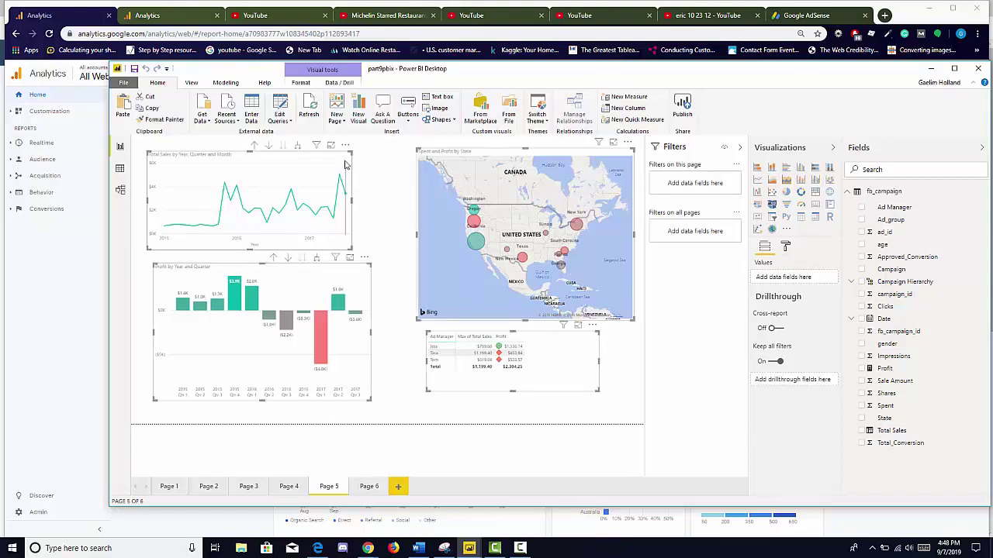
left_click_drag(346, 150, 352, 175)
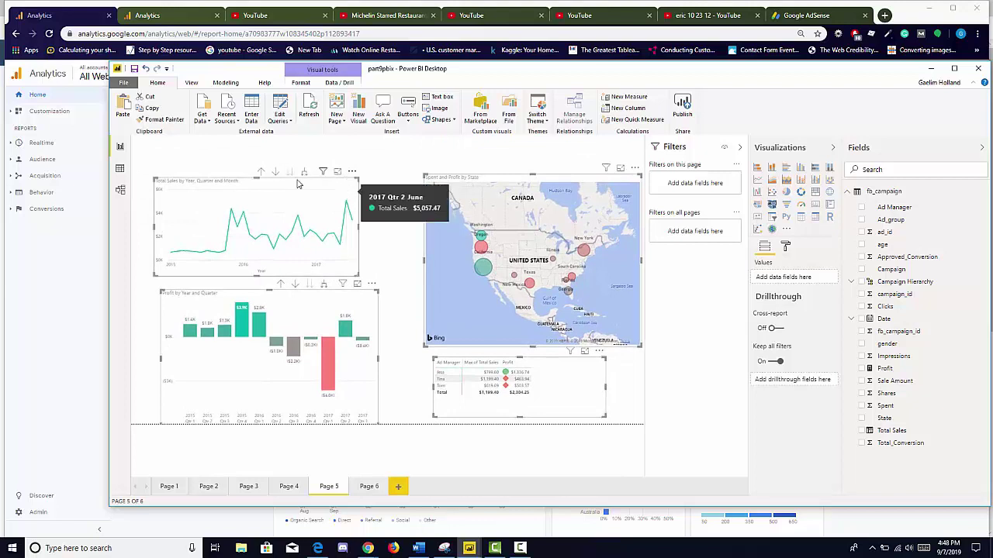
left_click(402, 227)
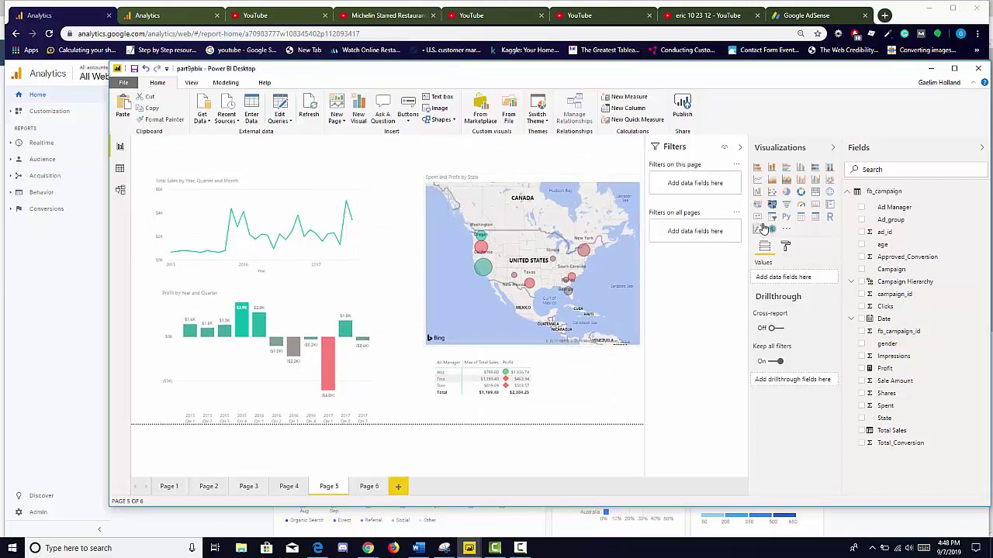
- Add a card showing Profit and place it, reduced in height, above the Total Sales line chart
left_click(815, 208)
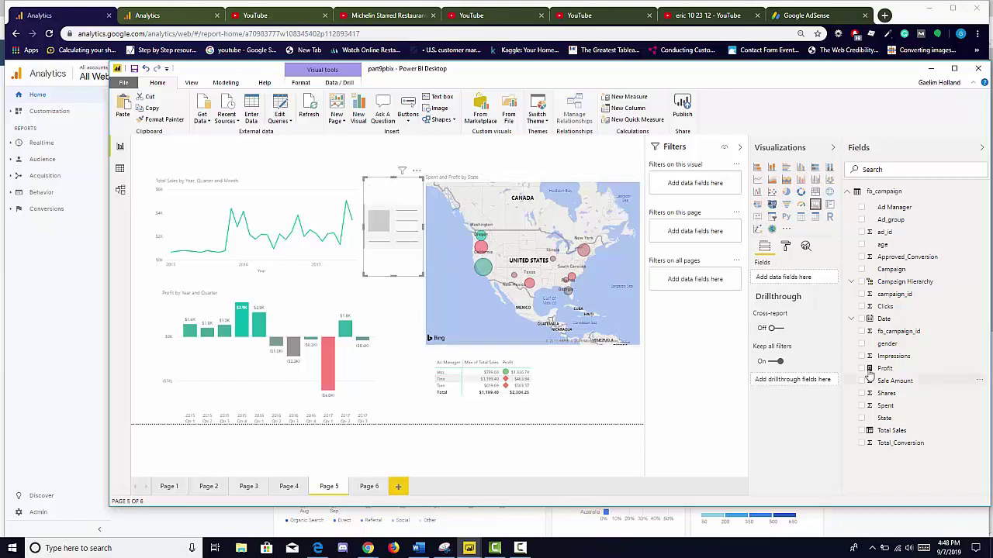
left_click(860, 369)
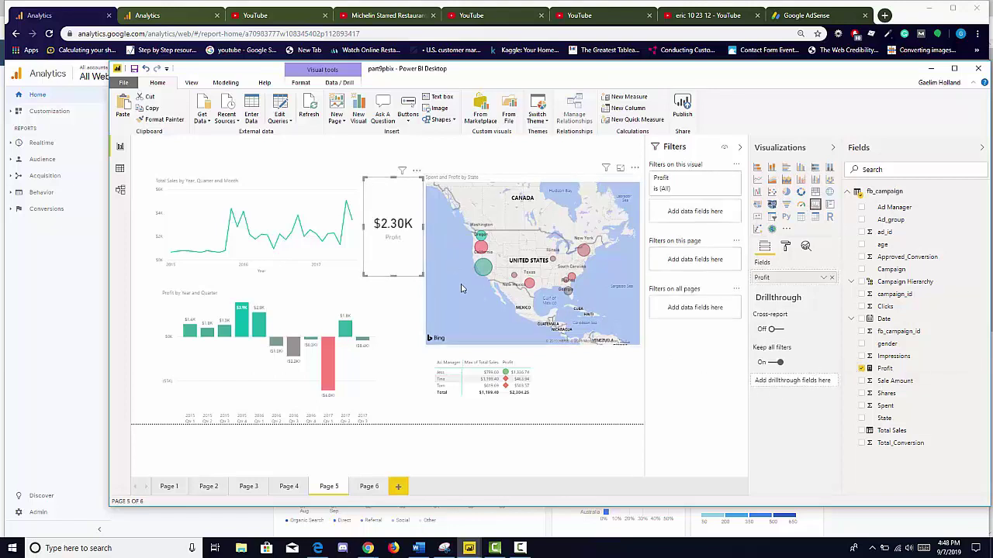
left_click_drag(399, 264, 326, 179)
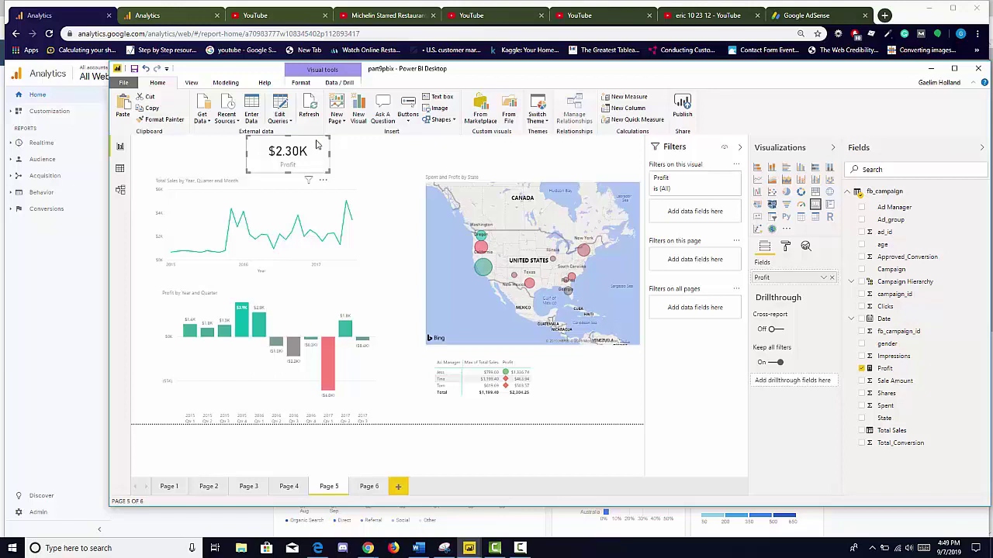
- Duplicate the Profit card, place the copy beside it, and replace its field with Total Sales
key("ctrl+c")
key("ctrl+v")
left_click_drag(318, 142, 396, 136)
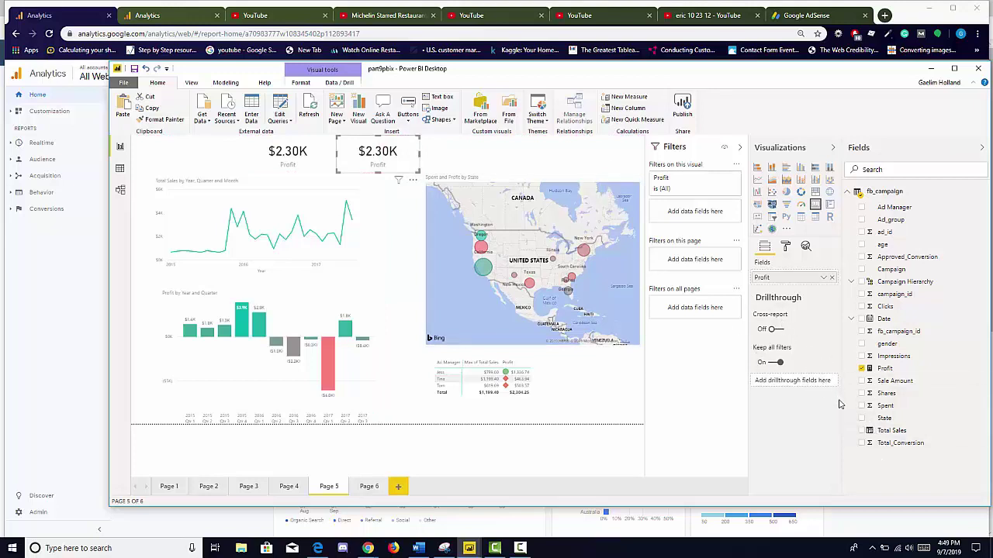
left_click_drag(882, 431, 778, 285)
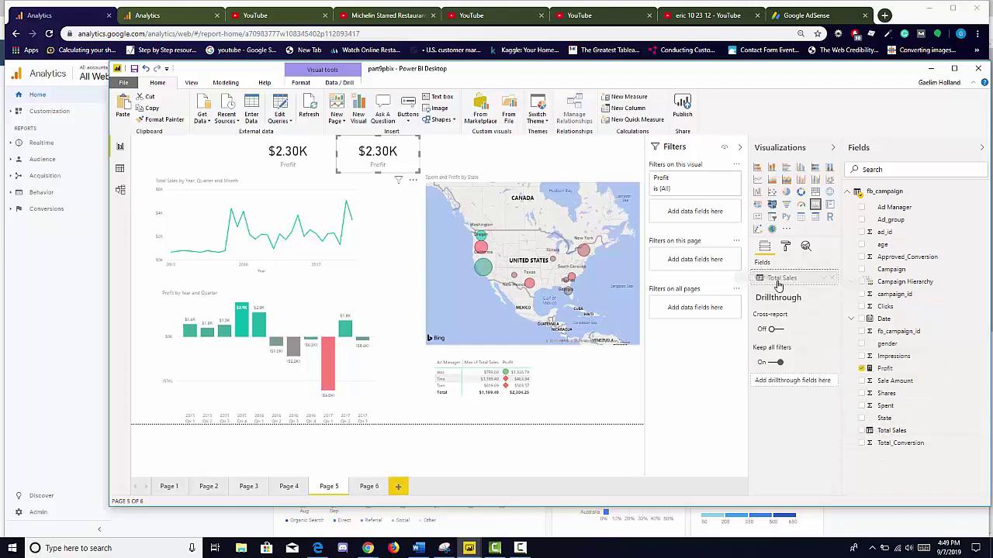
mouse_move(778, 285)
left_mouse_down()
mouse_move(780, 310)
mouse_move(767, 284)
left_mouse_up()
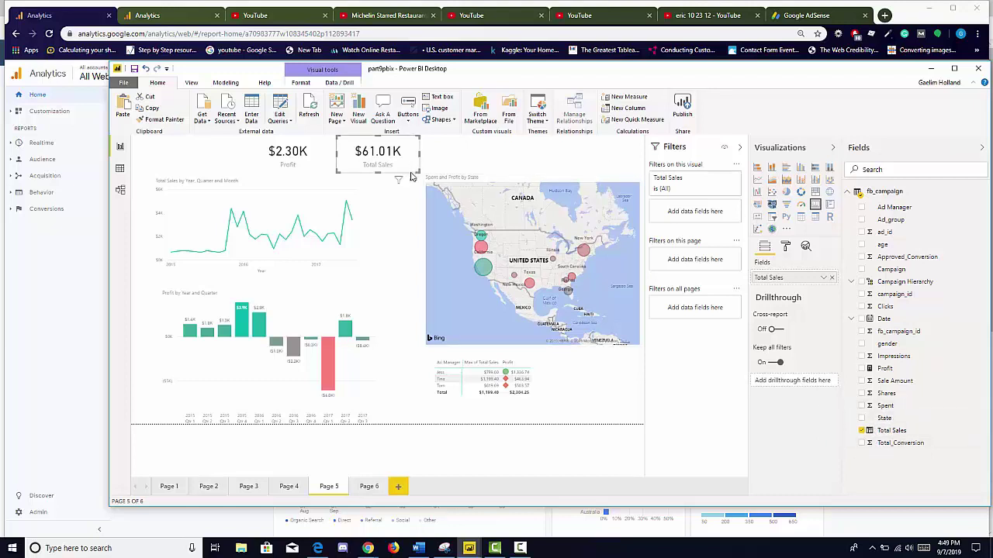
- Add a third card beside Total Sales showing the Spent field, and rename that field on the card to Spend
left_click_drag(414, 155, 500, 156)
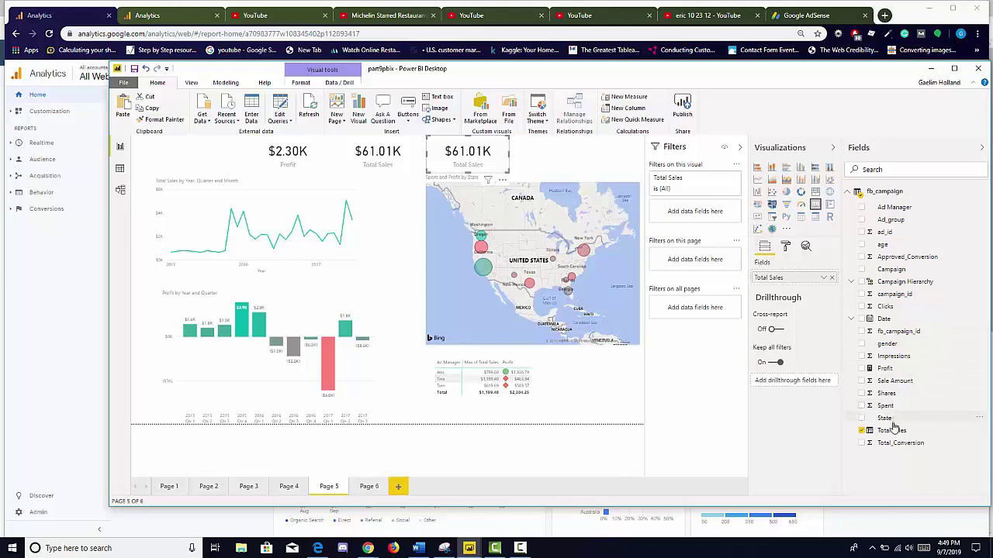
left_click_drag(885, 406, 787, 279)
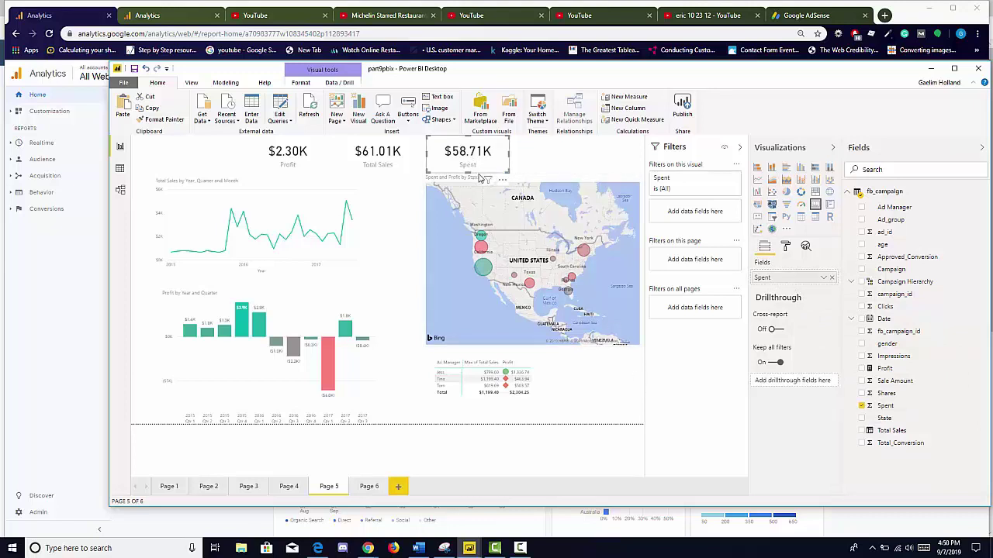
double_click(772, 276)
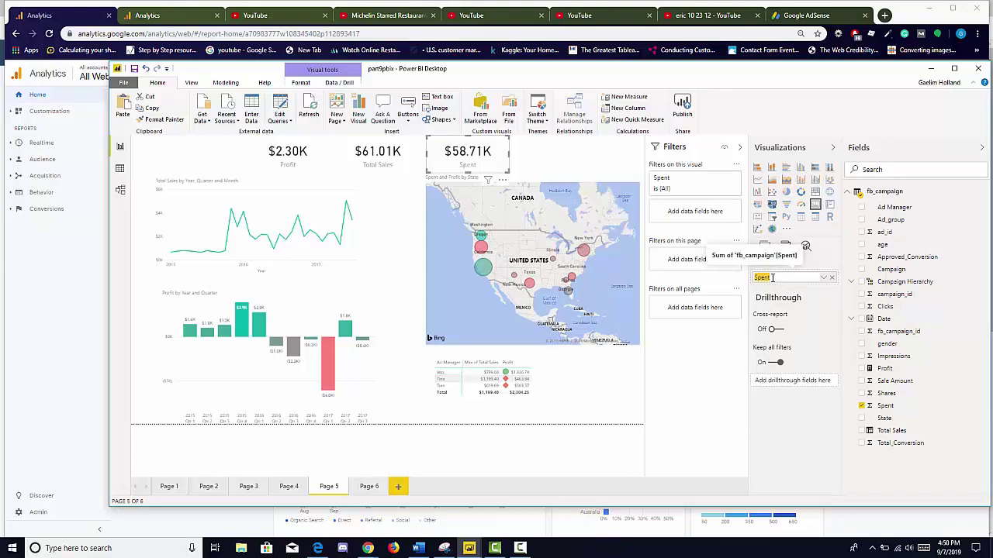
type("Spend")
key("Return")
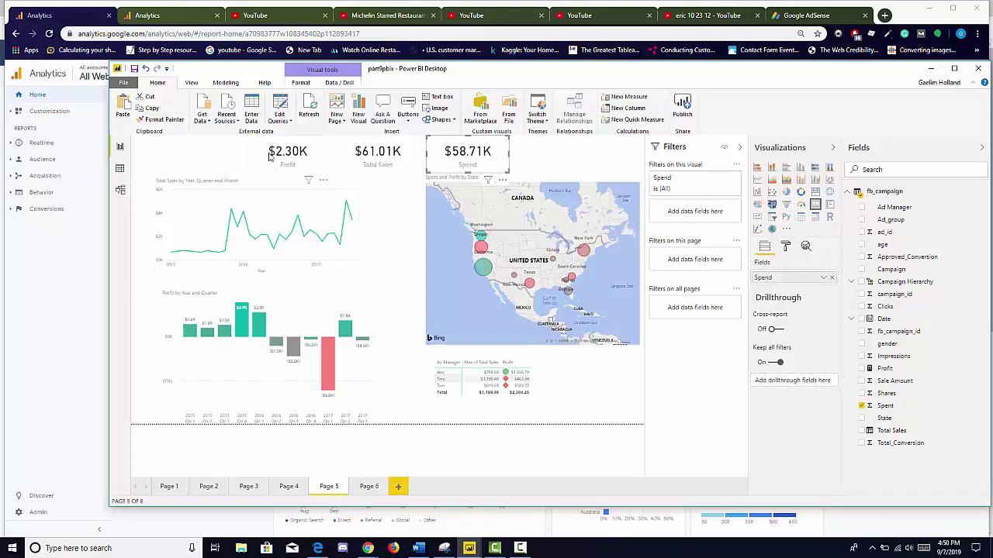
- Split the Total Sales line chart by adding the Campaign field as its legend
left_click(206, 189)
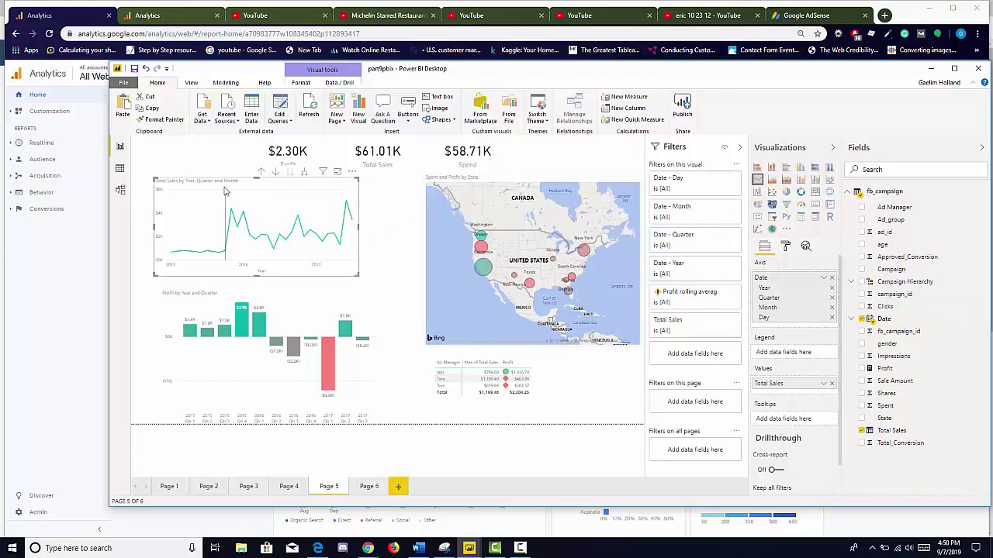
mouse_move(268, 234)
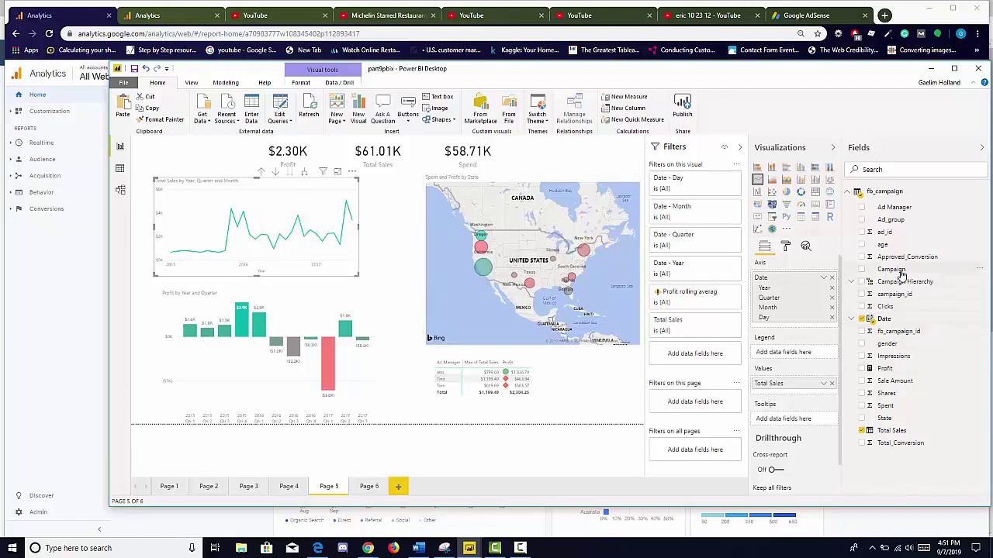
left_click_drag(900, 273, 258, 247)
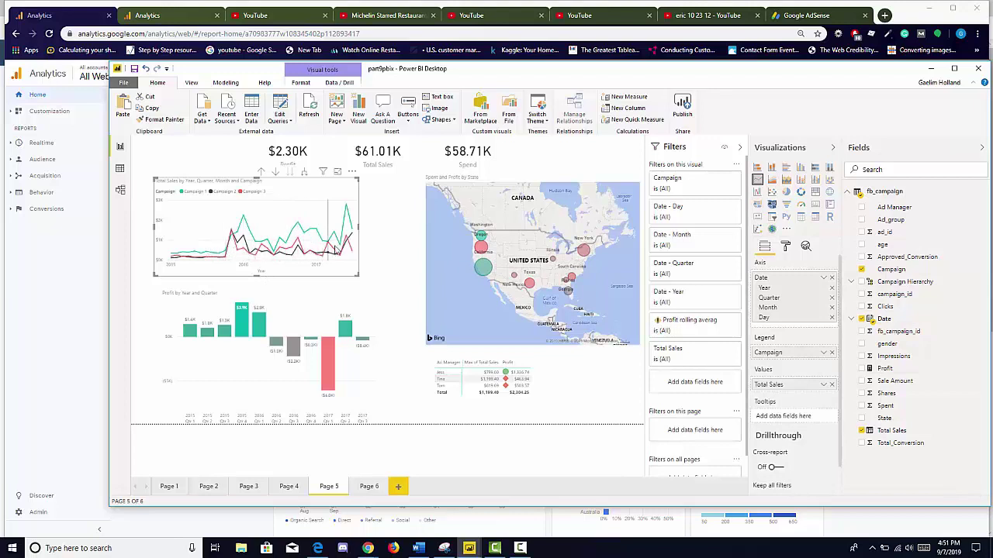
- Nudge the Profit by Year and Quarter chart up and turn off concatenated labels on its X axis
left_click(302, 294)
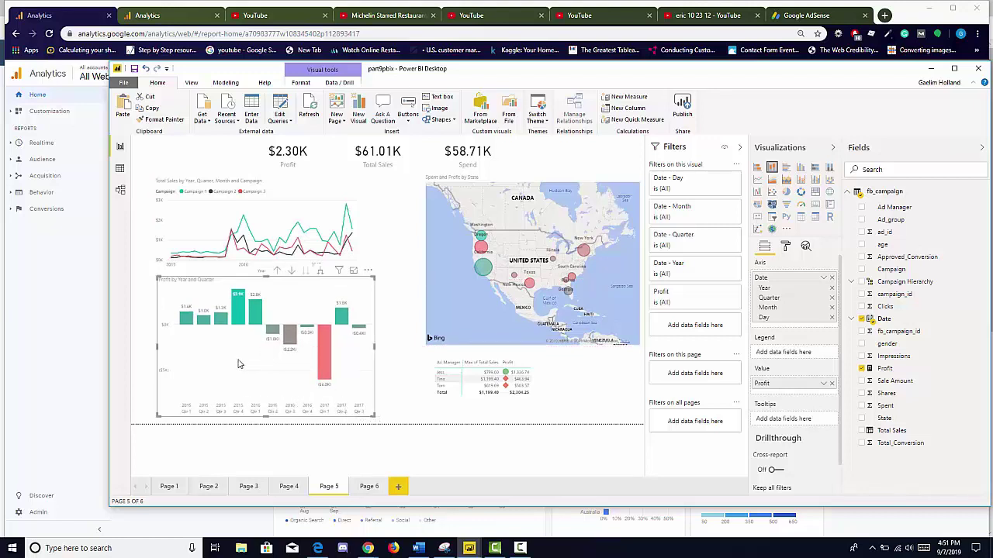
left_click(784, 247)
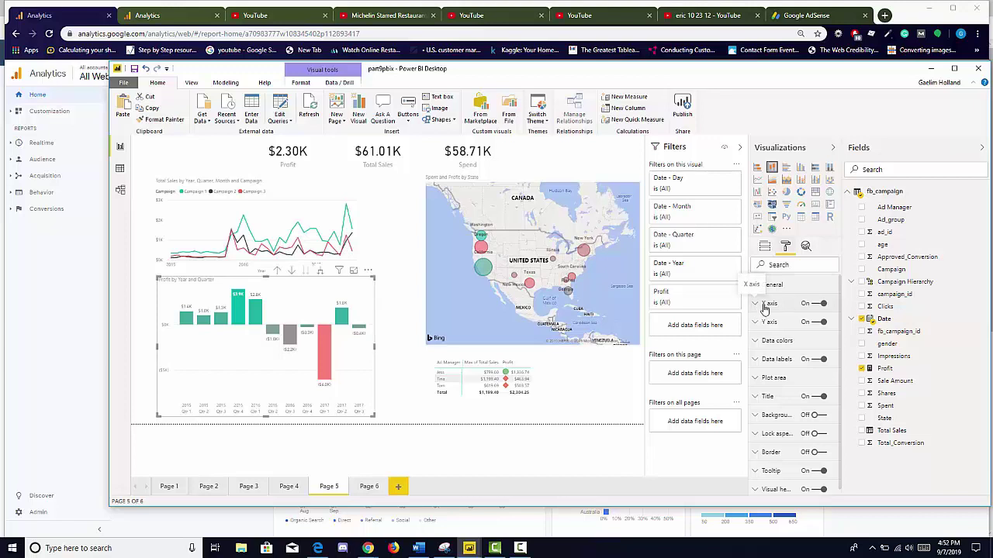
left_click(819, 304)
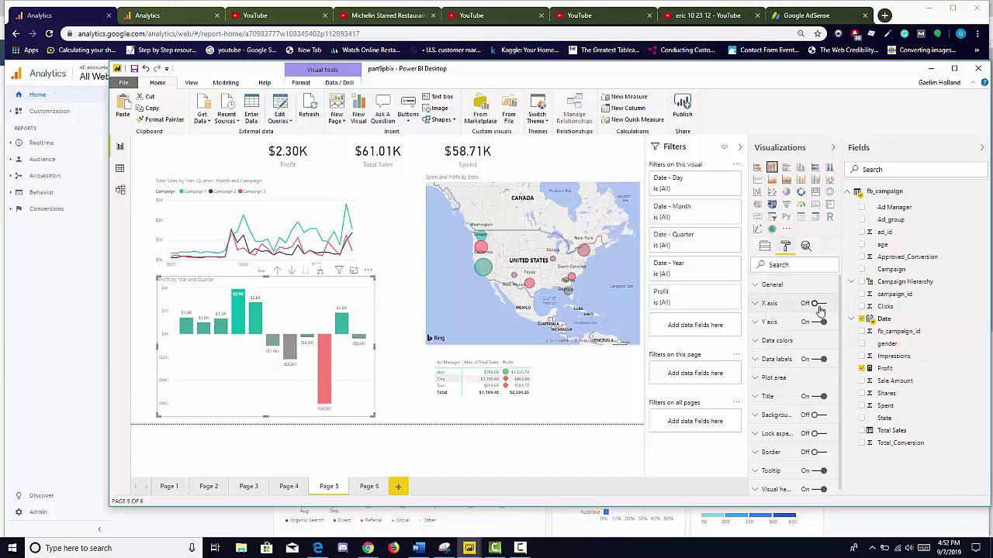
left_click(820, 304)
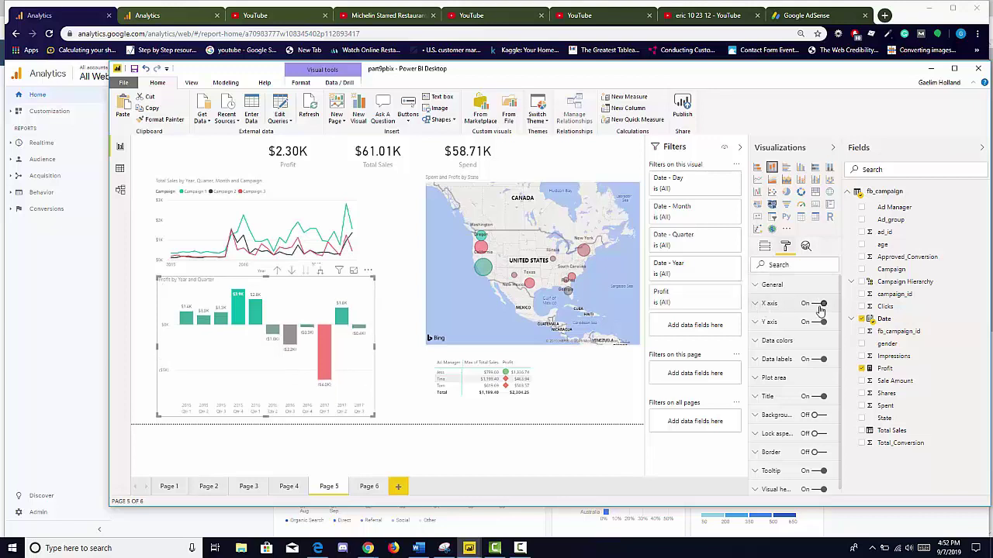
left_click(756, 306)
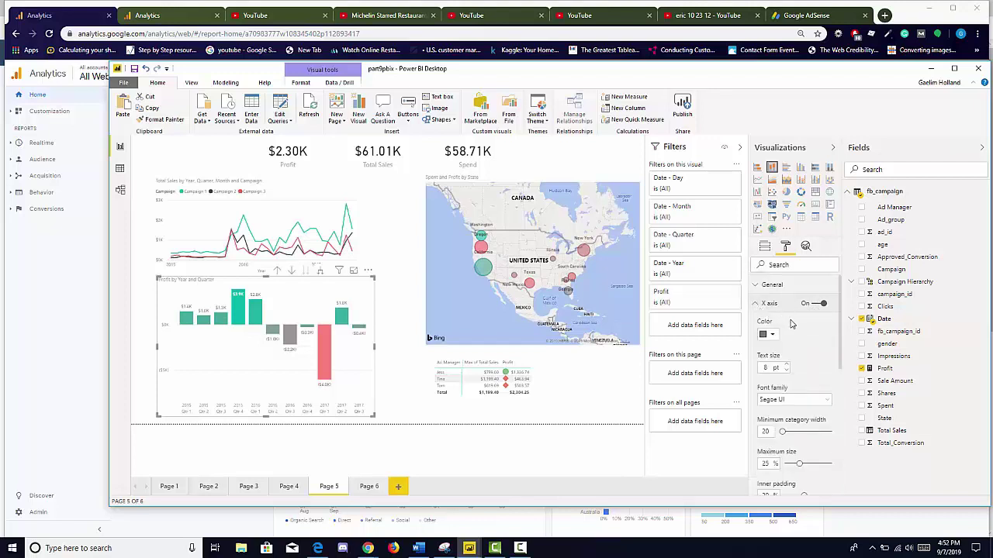
scroll(791, 326, "down", 4)
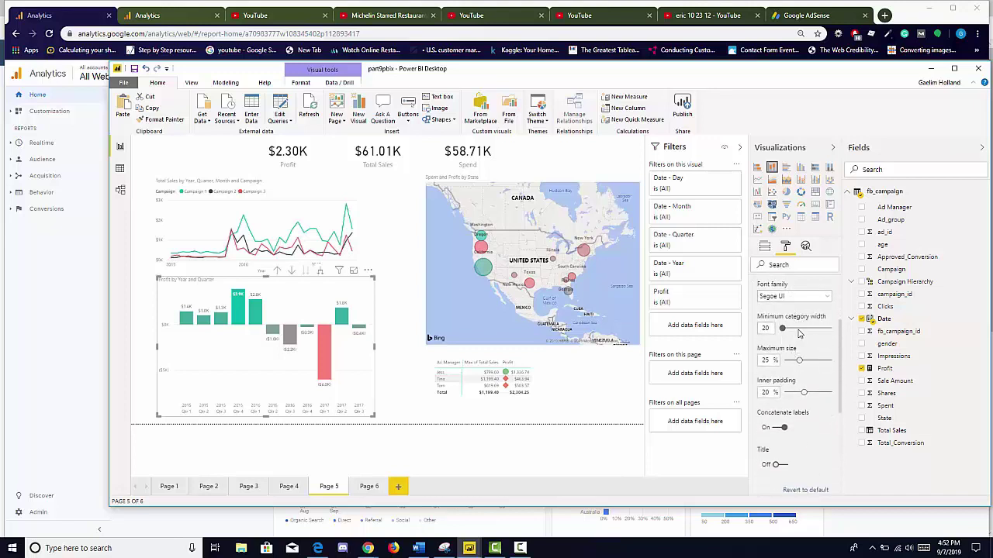
scroll(814, 357, "down", 2)
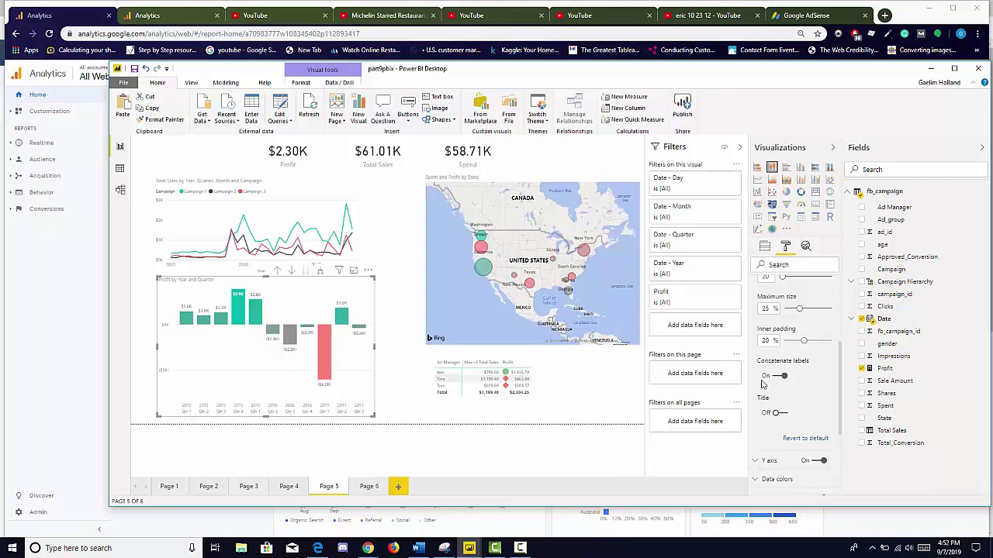
left_click(775, 377)
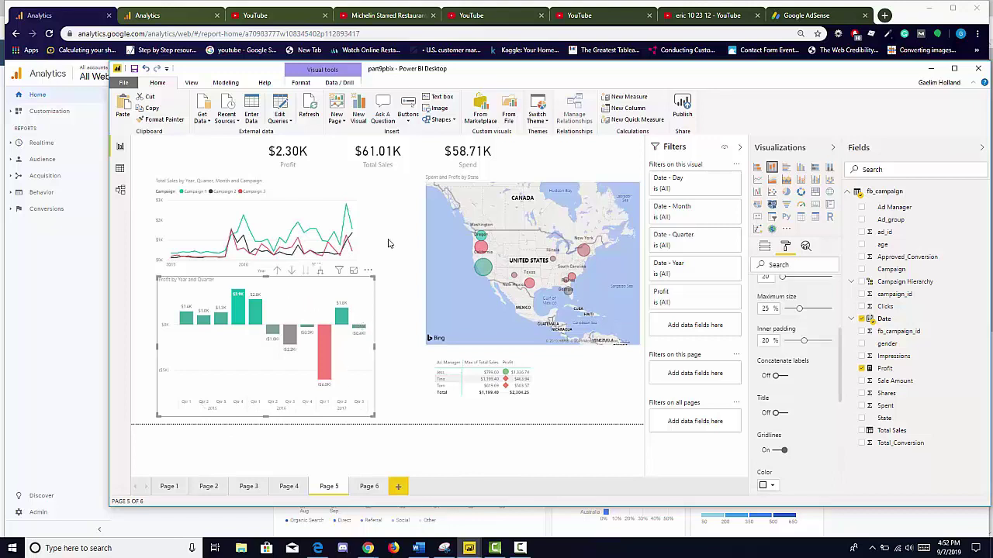
- Move the Spent and Profit by State map closer to the line chart
left_click(426, 186)
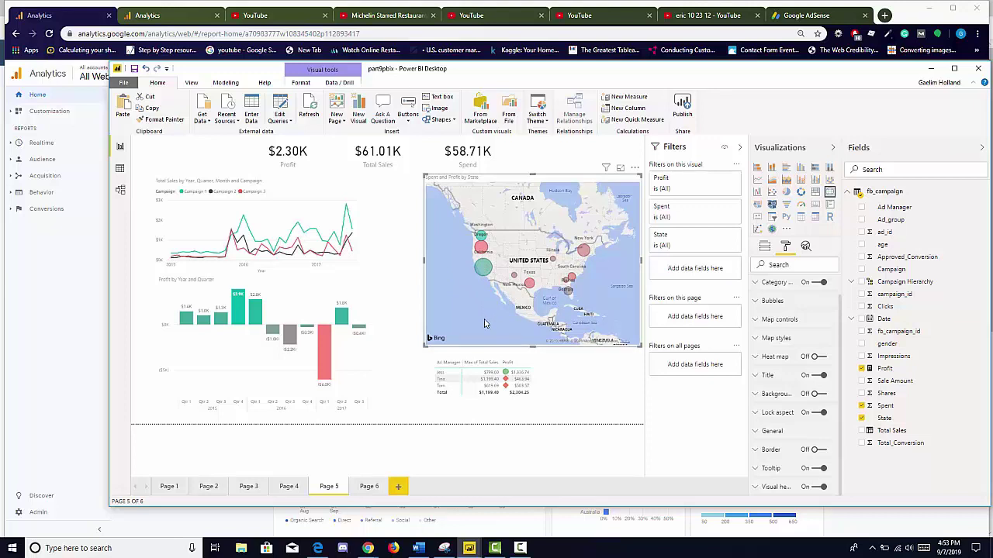
left_click_drag(424, 178, 430, 186)
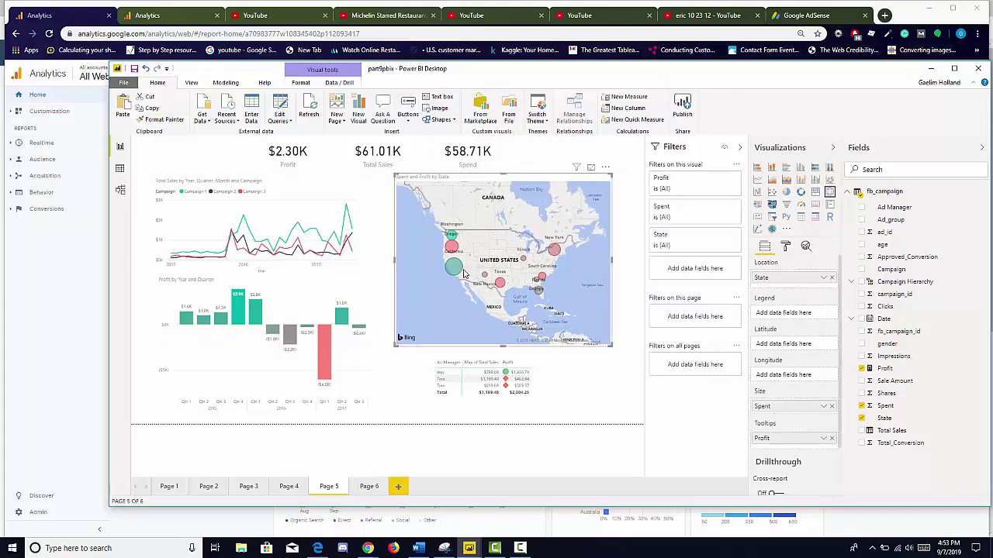
- Convert the Spent and Profit by State map to a shape map and rename its Spent field to Spend
mouse_move(458, 273)
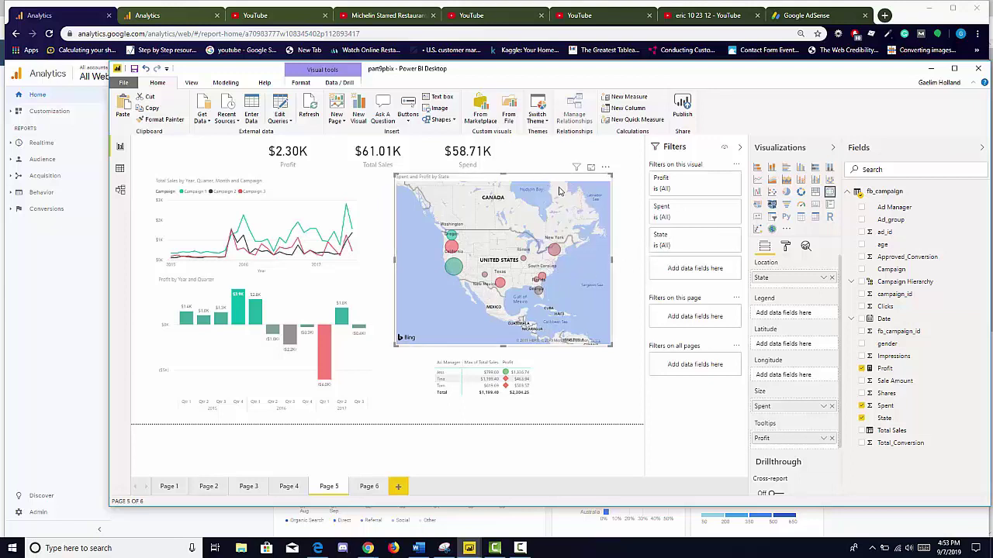
left_click(773, 205)
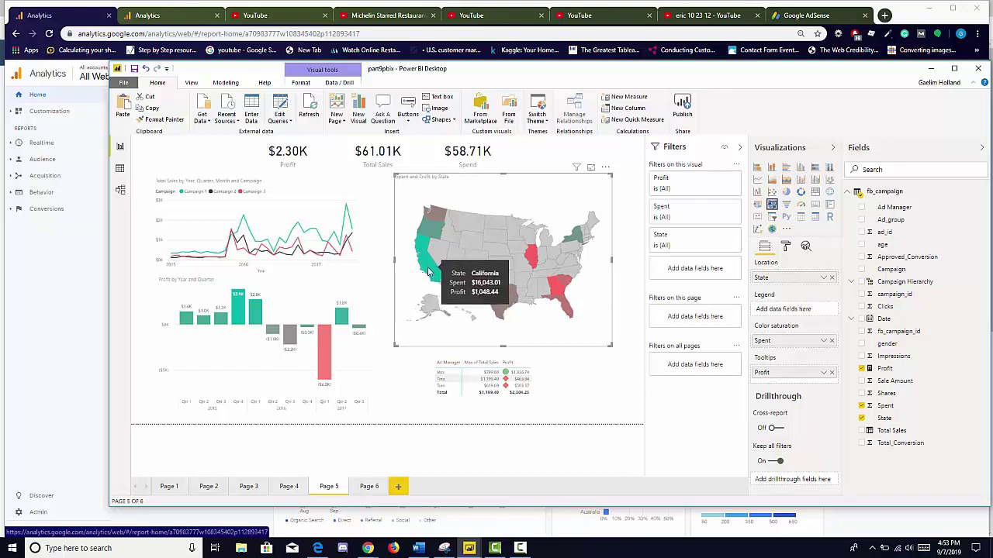
left_click(765, 342)
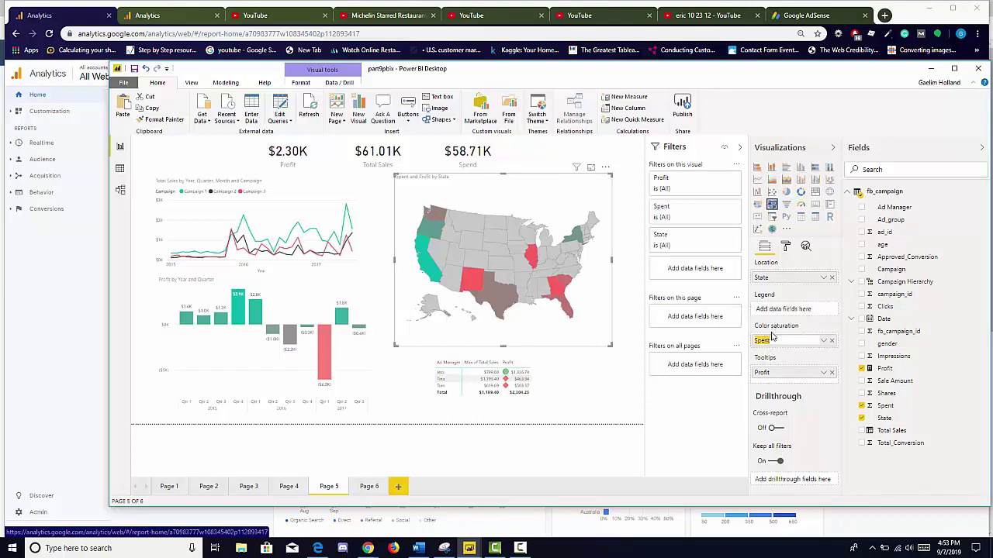
type("S")
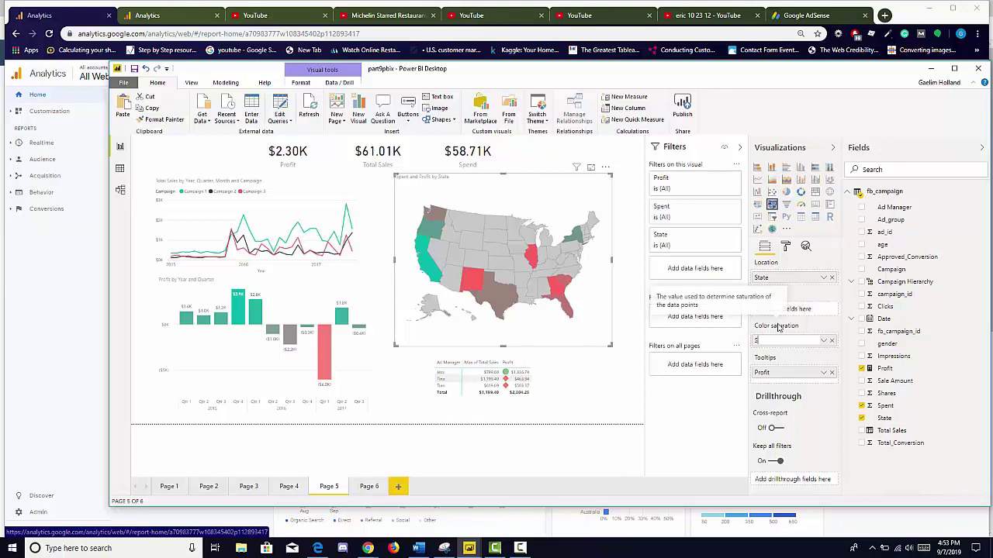
key("Return")
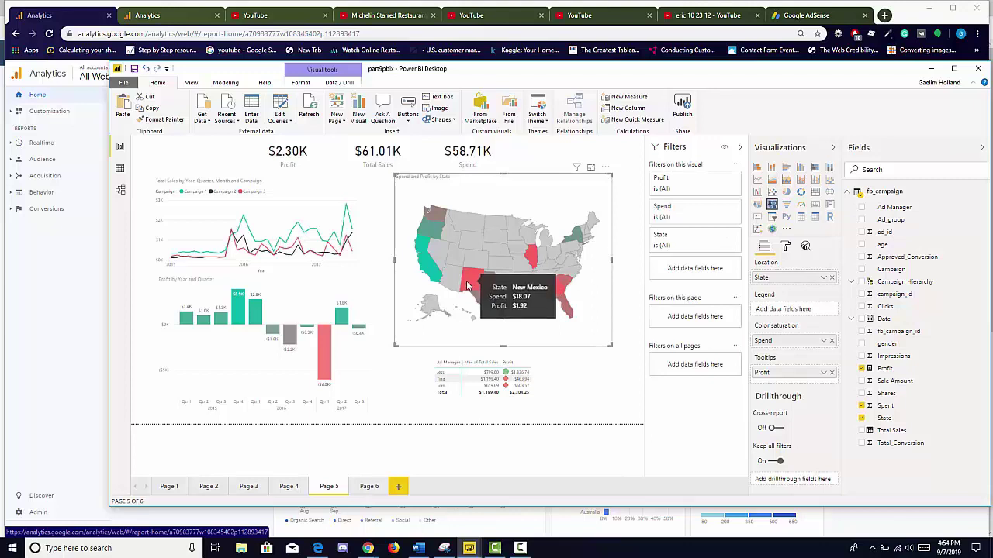
- Move the Ad Manager table up beneath the state map and enlarge its frame
left_click(413, 370)
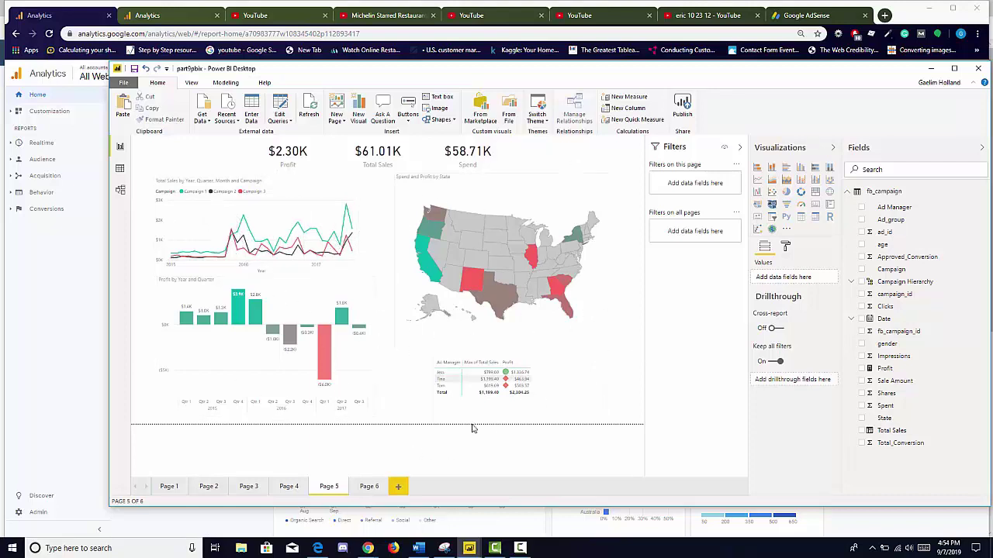
left_click_drag(543, 375, 535, 367)
left_click_drag(592, 388, 606, 403)
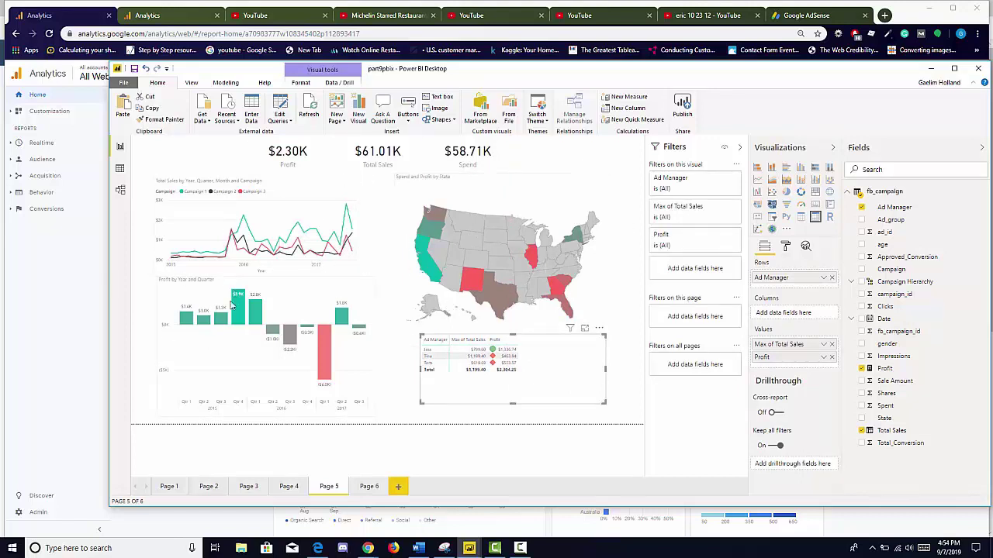
- Collapse the Filters and Visualizations panes to give the report canvas more room
left_click(211, 263)
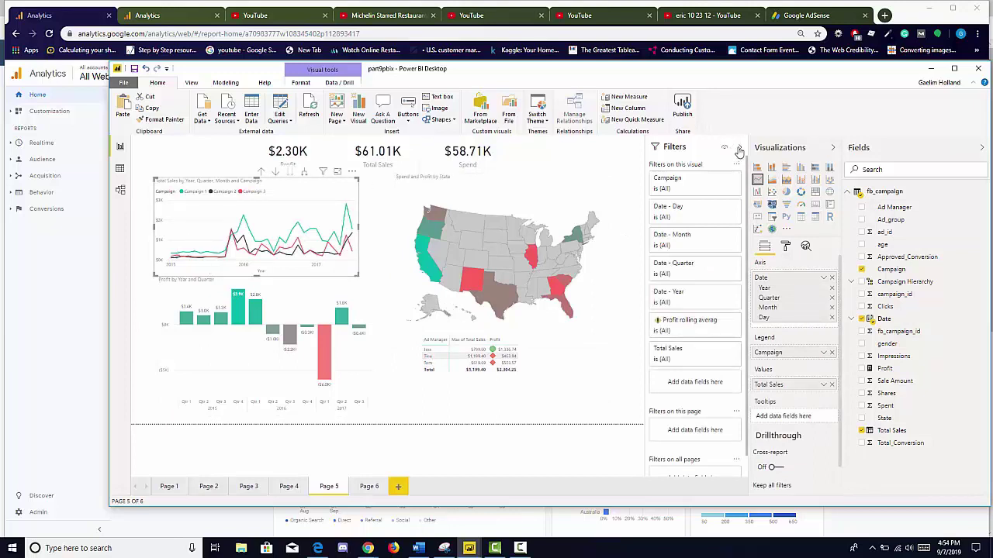
left_click(739, 148)
left_click(836, 149)
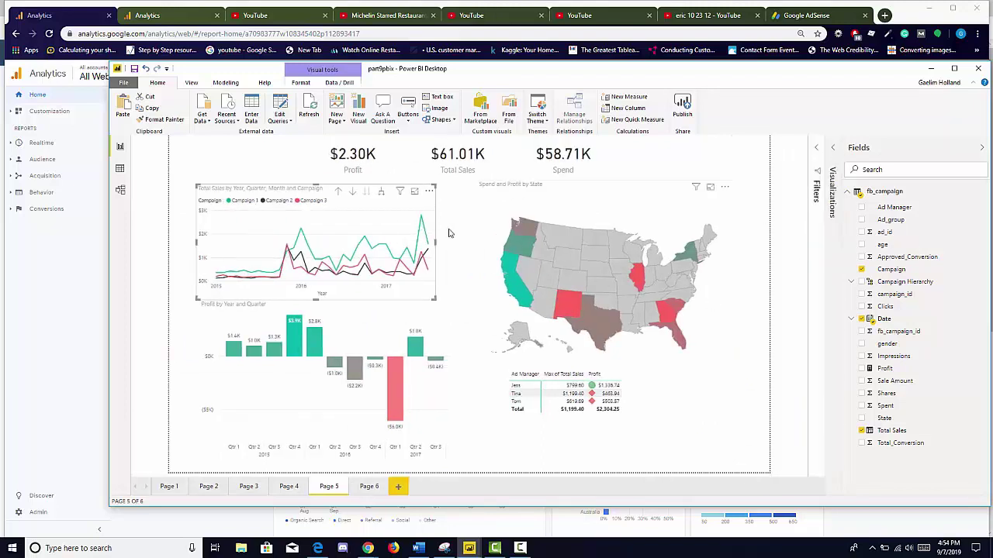
- Shrink the Total Sales line chart and the Profit by Year and Quarter chart, aligning their left edges
left_click_drag(220, 199, 237, 206)
left_click(252, 227)
left_click(228, 316)
left_click_drag(200, 303, 273, 327)
left_click_drag(443, 445, 433, 436)
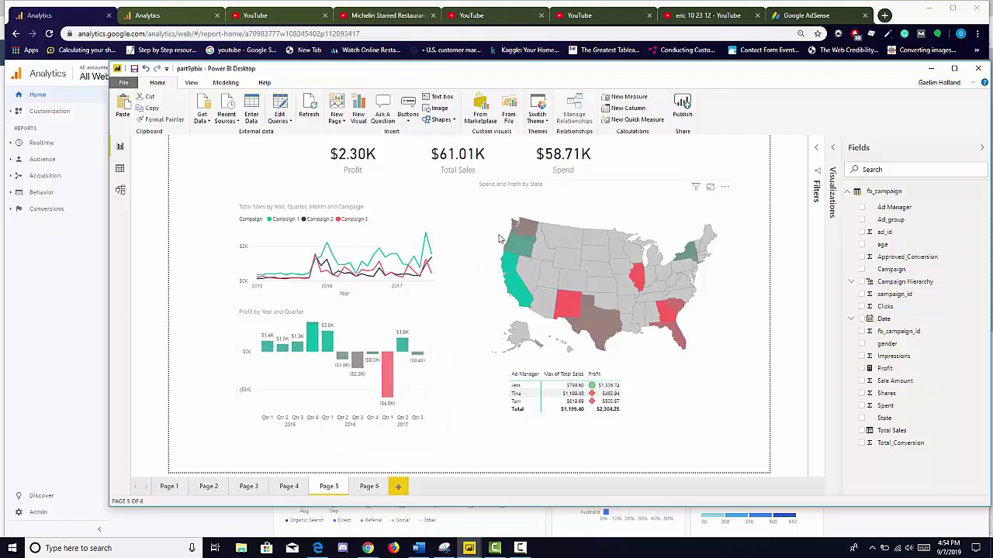
- Shrink the state map and align its top with the line chart, with a narrower Ad Manager table centred beneath it
left_click(476, 191)
left_click_drag(478, 183, 545, 233)
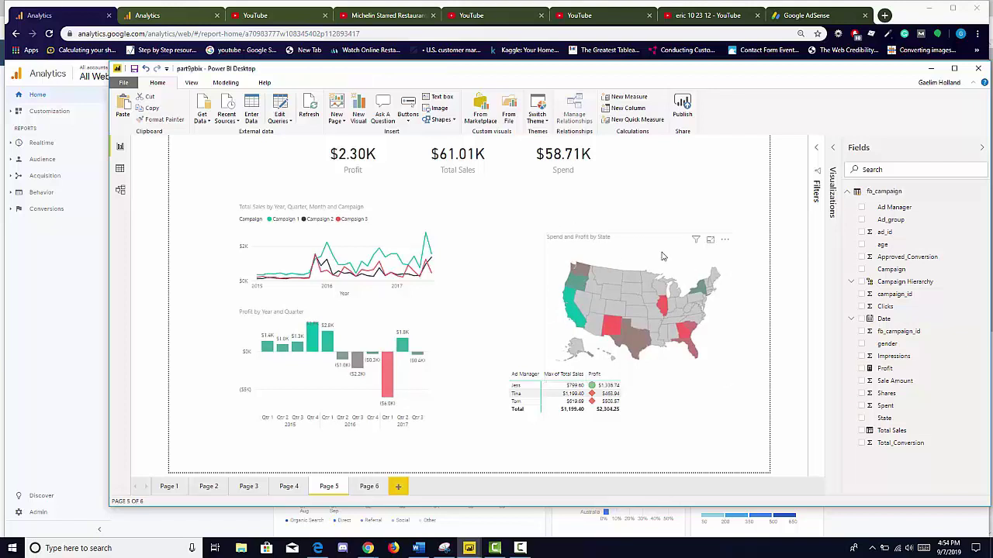
left_click_drag(722, 245, 647, 215)
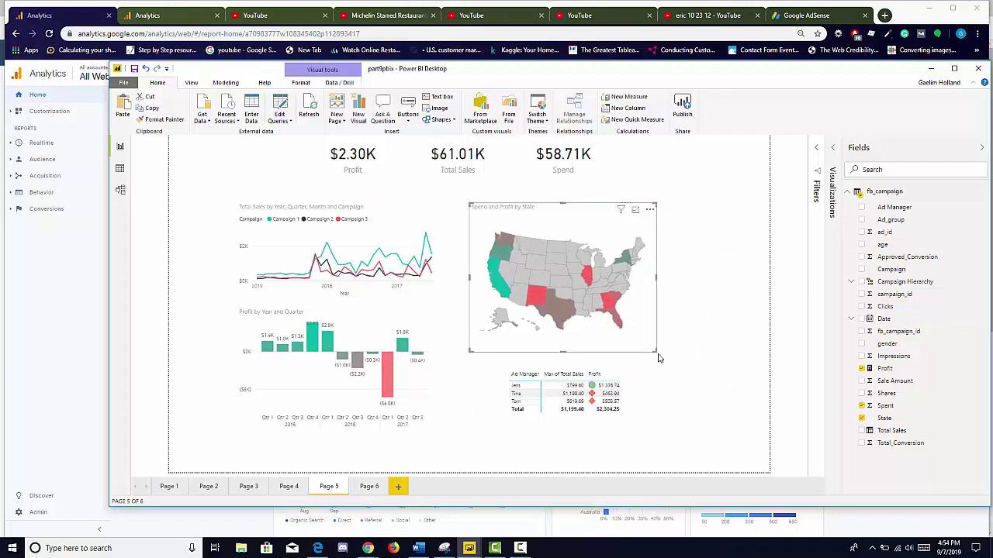
left_click(667, 382)
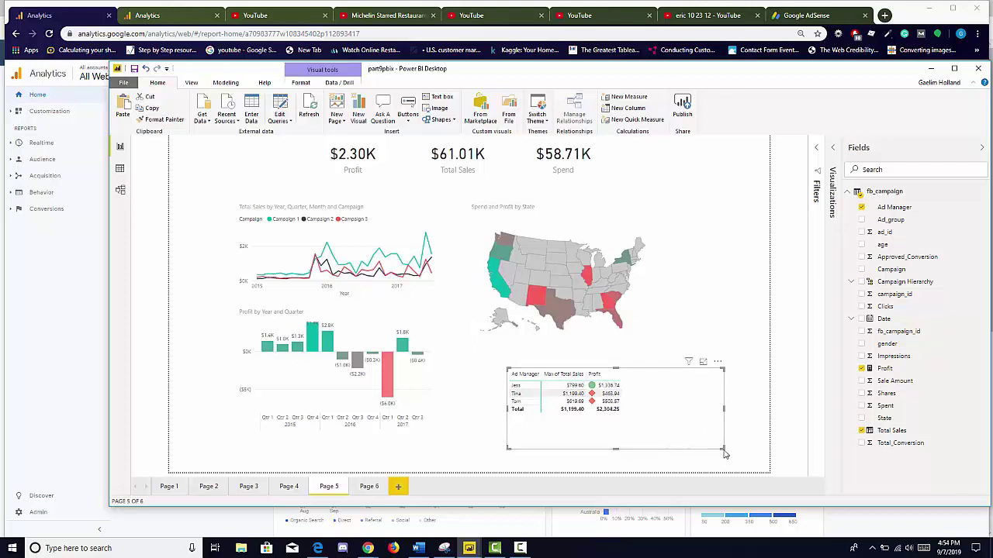
left_click_drag(718, 451, 632, 397)
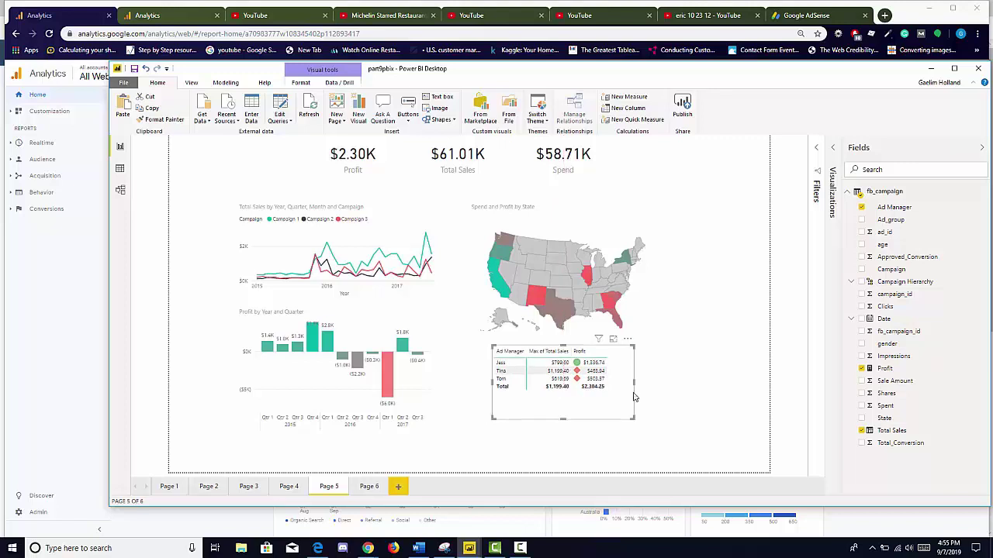
- Move the Profit, Total Sales and Spend cards down into an evenly spaced row just above the charts
mouse_move(560, 160)
left_mouse_down()
mouse_move(560, 176)
mouse_move(557, 168)
left_mouse_up()
left_click_drag(438, 161, 425, 179)
left_click_drag(344, 154, 325, 167)
left_click_drag(603, 165, 598, 175)
left_click_drag(465, 177, 458, 177)
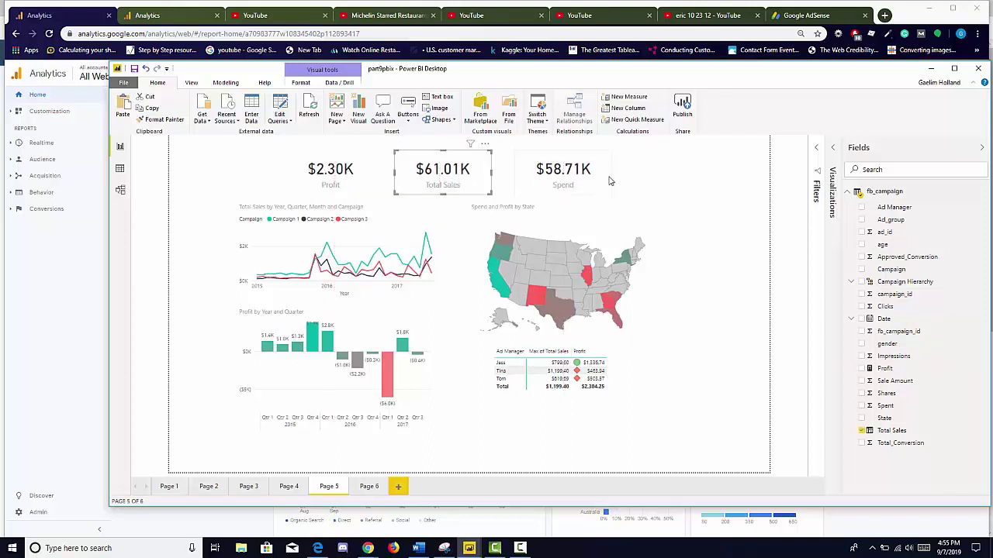
left_click(702, 195)
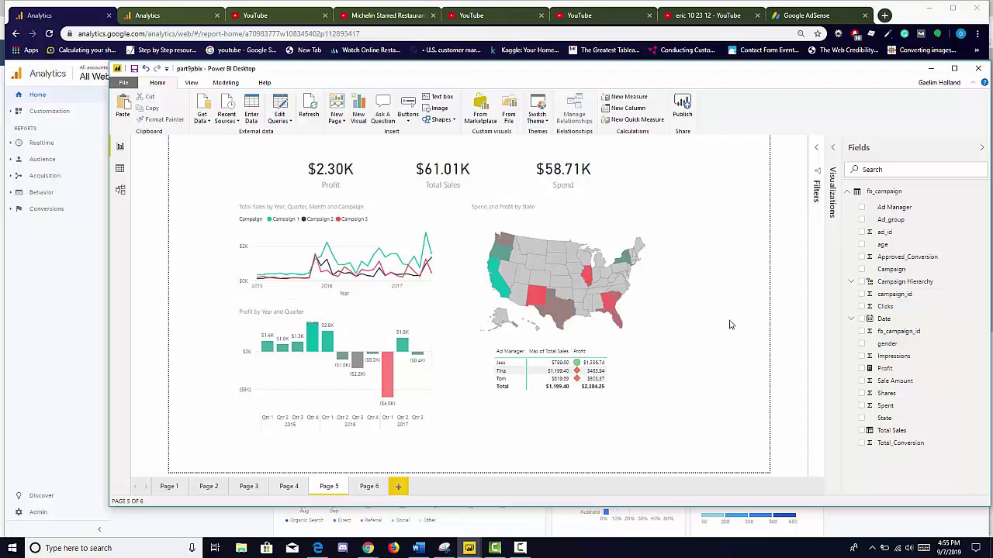
- Add a slicer for the Ad Manager field beside the Spend card and narrow it to clear the map
left_click(831, 151)
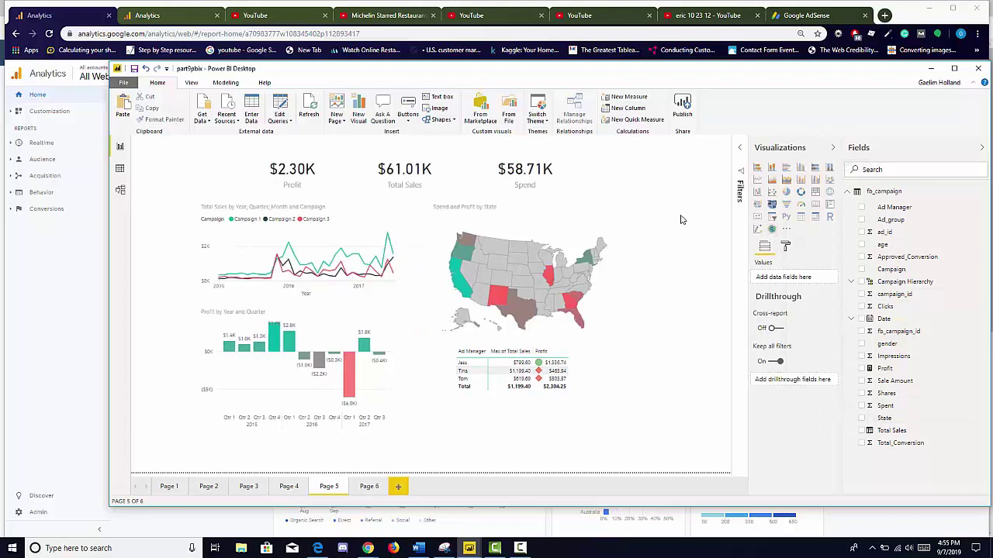
left_click(771, 218)
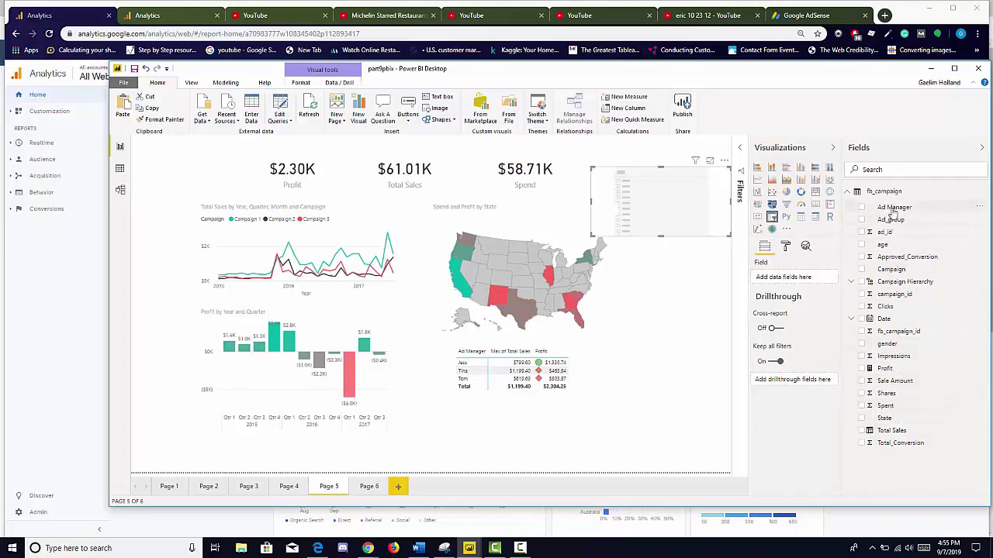
left_click_drag(894, 211, 667, 208)
left_click_drag(591, 202, 649, 204)
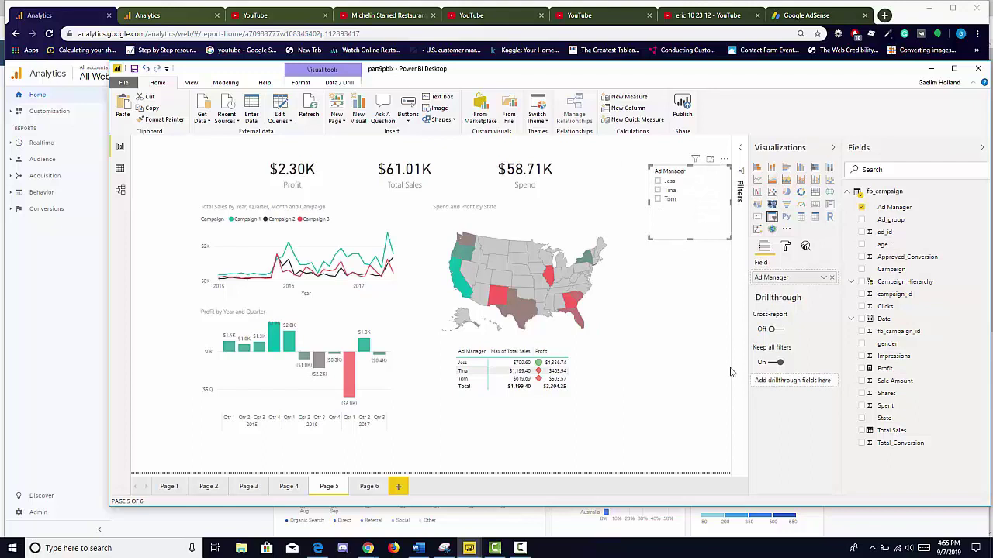
- Add a second slicer for the Campaign field directly beneath the Ad Manager slicer
left_click(697, 307)
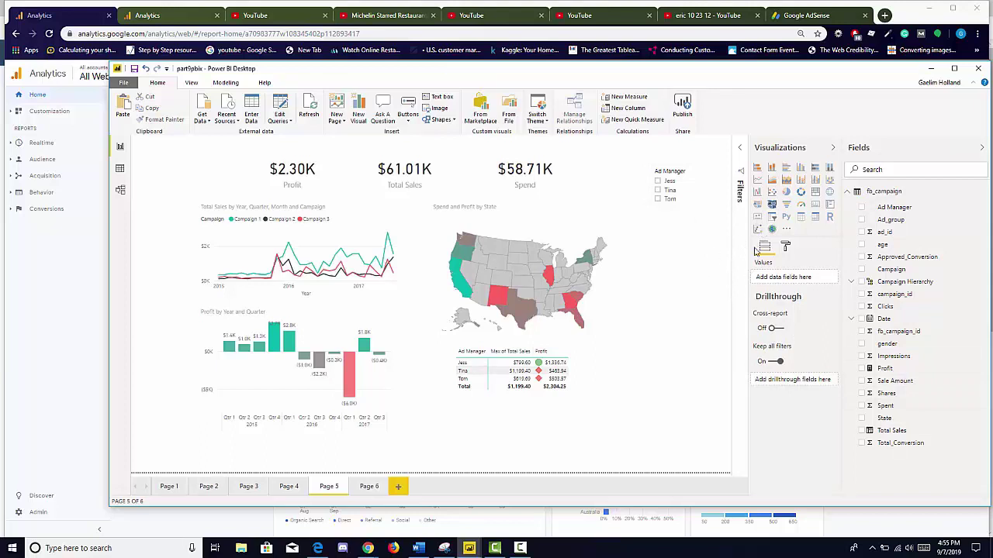
left_click(772, 216)
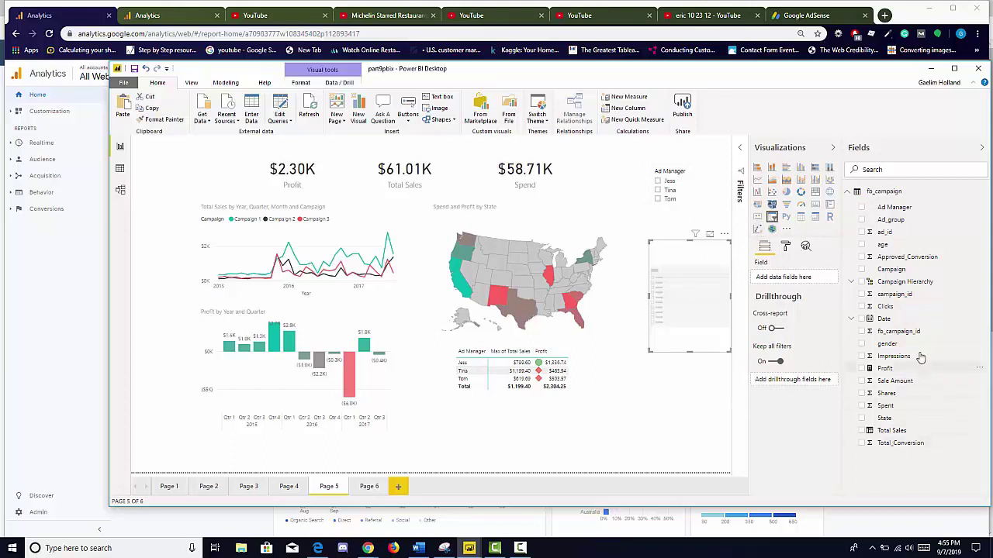
left_click_drag(890, 275, 683, 283)
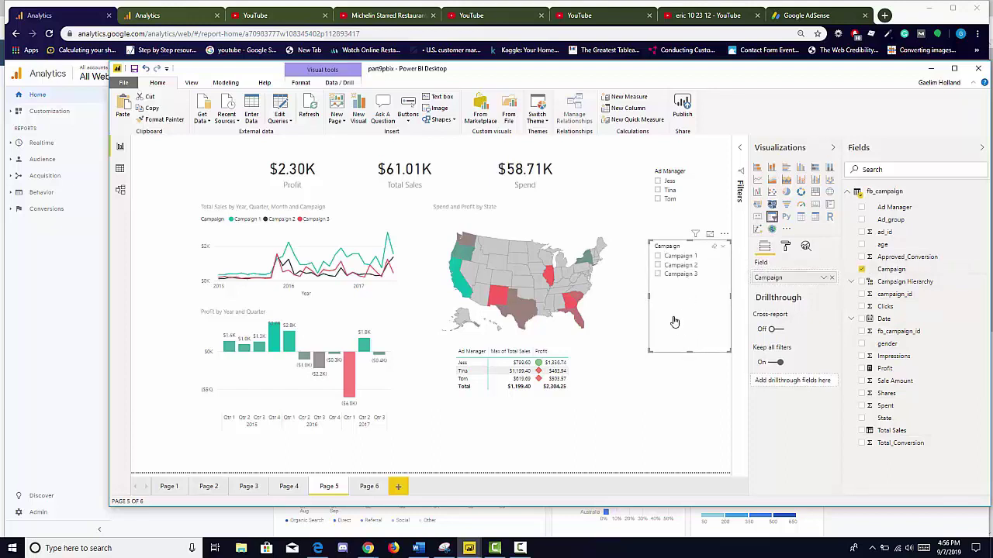
- Test the Campaign slicer by filtering the page to each of the three campaigns in turn, then clear it
left_click(659, 275)
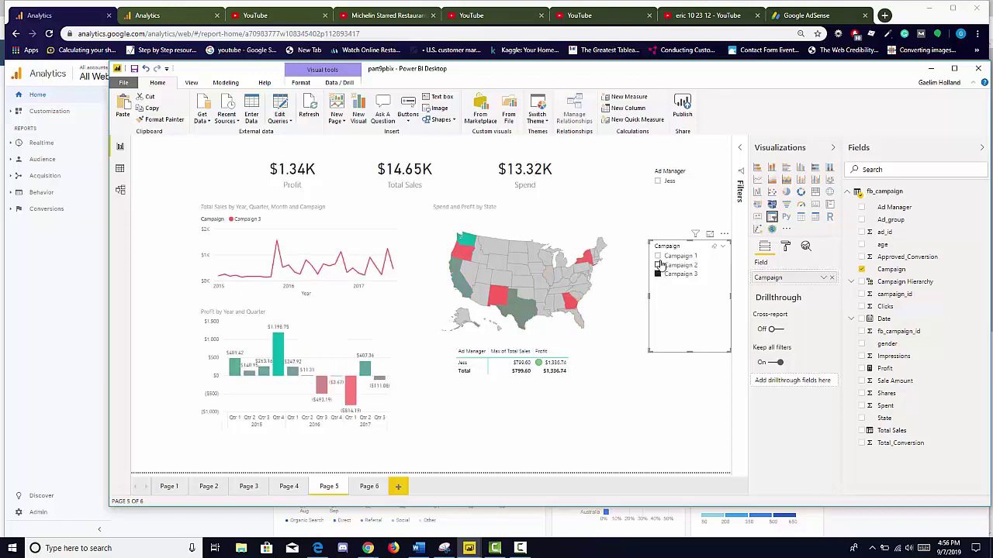
left_click(658, 266)
left_click(658, 257)
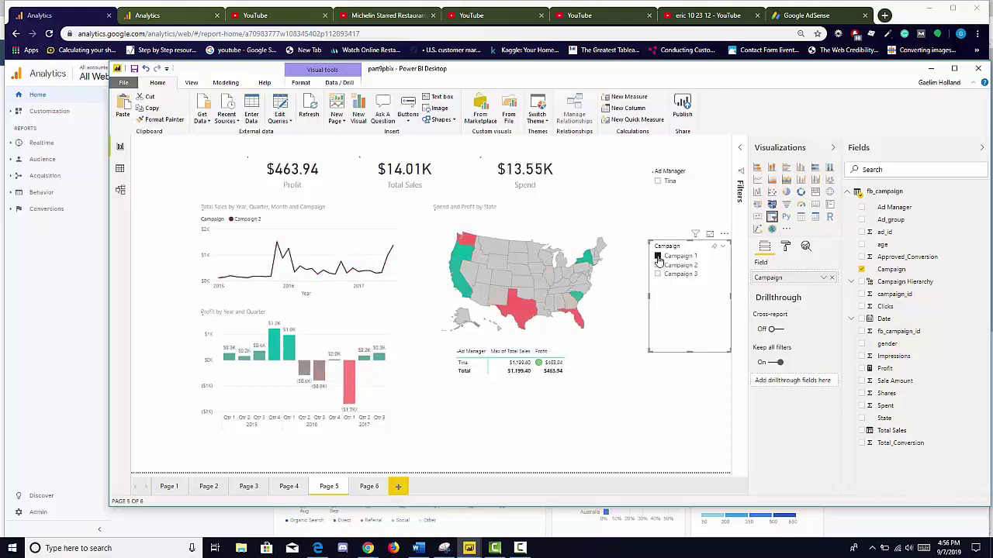
left_click(658, 265)
left_click(657, 274)
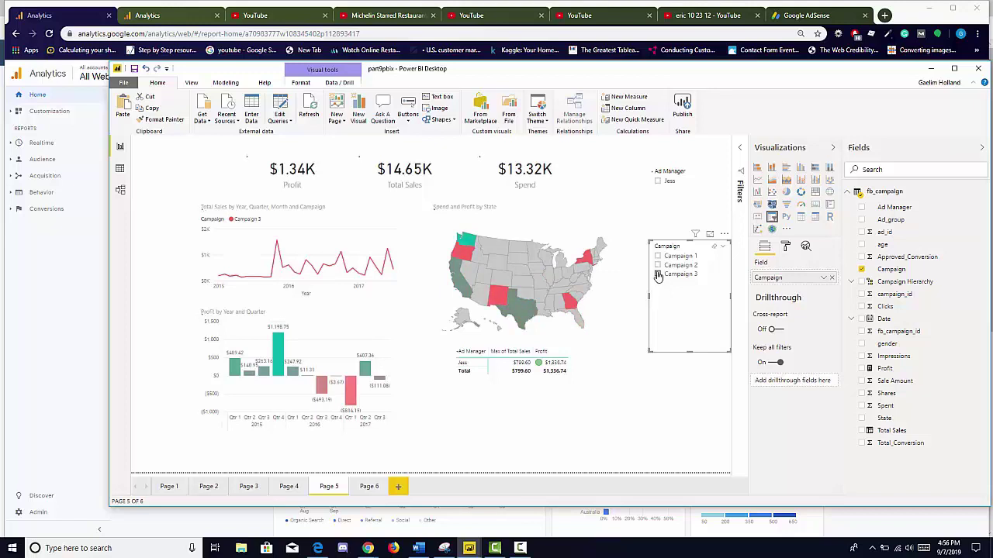
left_click(658, 275)
- Test the Ad Manager slicer by filtering the page to each of the three ad managers in turn
left_click(658, 190)
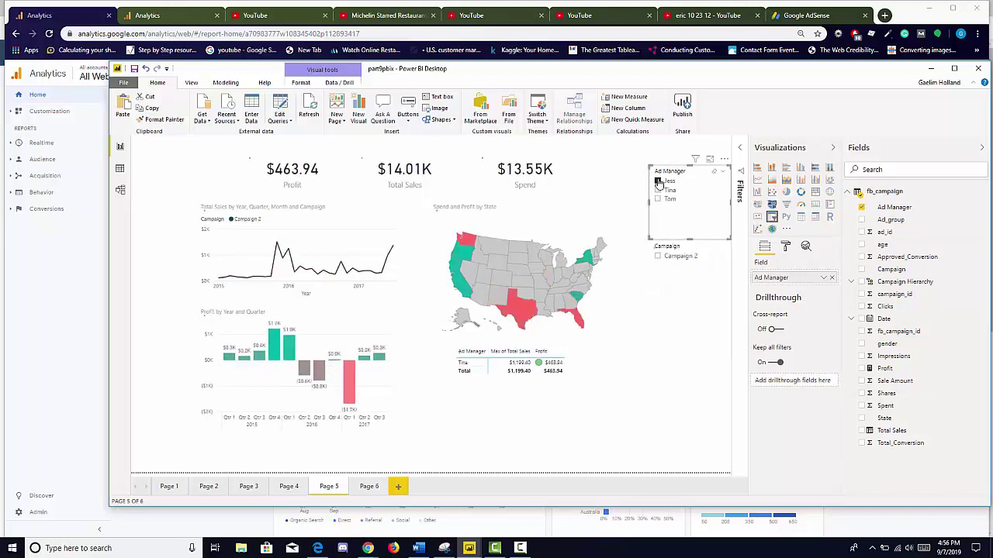
left_click(658, 181)
left_click(657, 198)
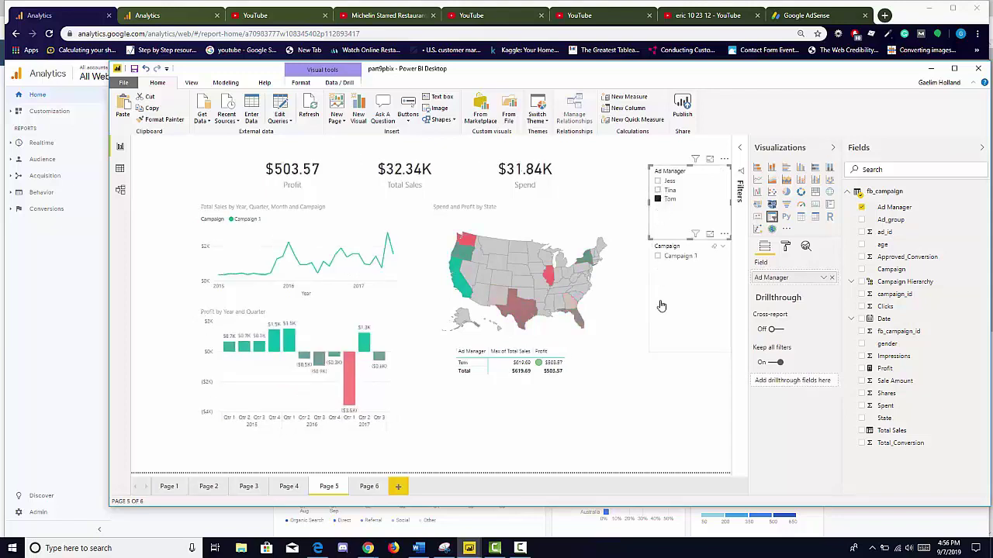
left_click(652, 333)
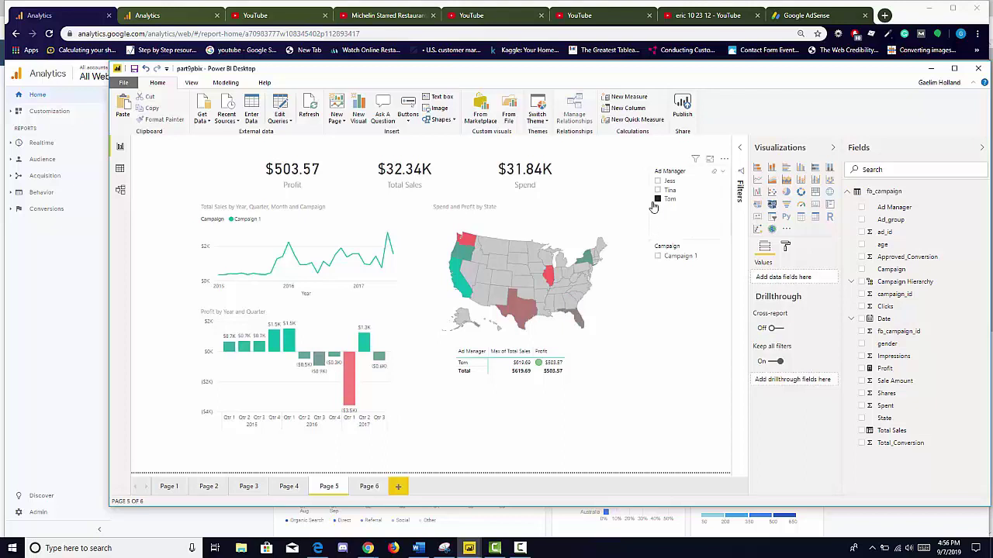
- Shift the Ad Manager and Campaign slicers slightly toward the map and clear the active ad manager filter
left_click_drag(649, 208, 662, 330)
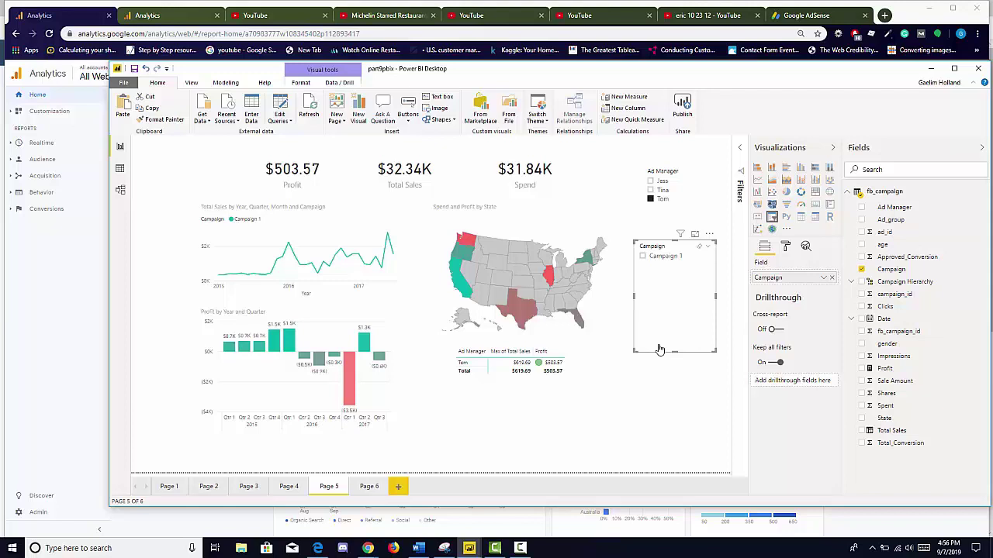
left_click(650, 200)
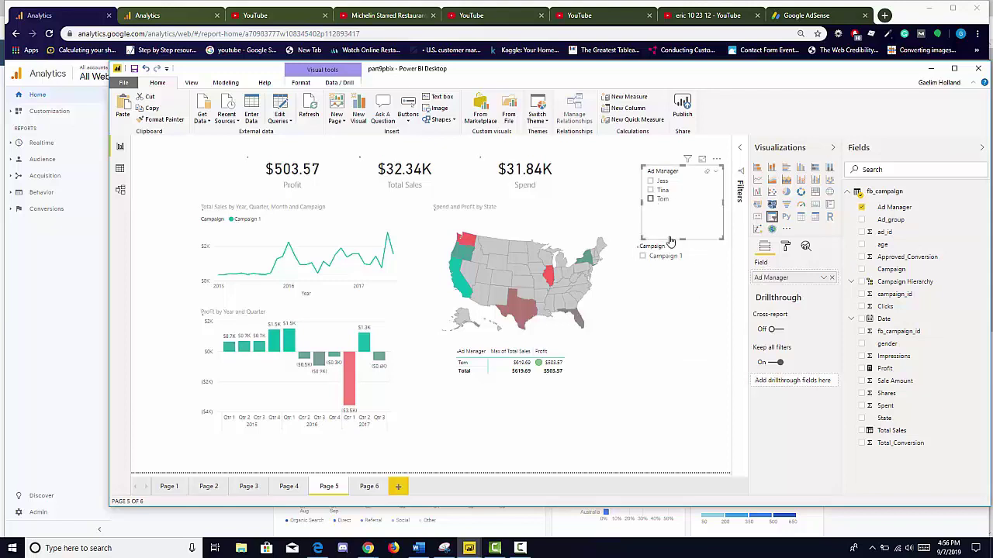
left_click(671, 421)
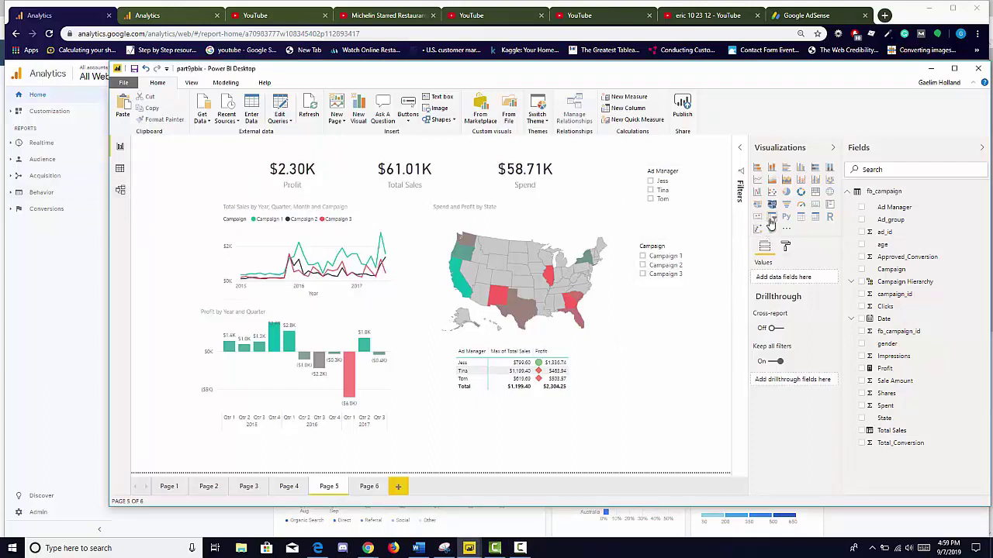
- Add a Date range slicer and place it beneath the Campaign slicer
left_click(772, 217)
left_click_drag(706, 374, 700, 338)
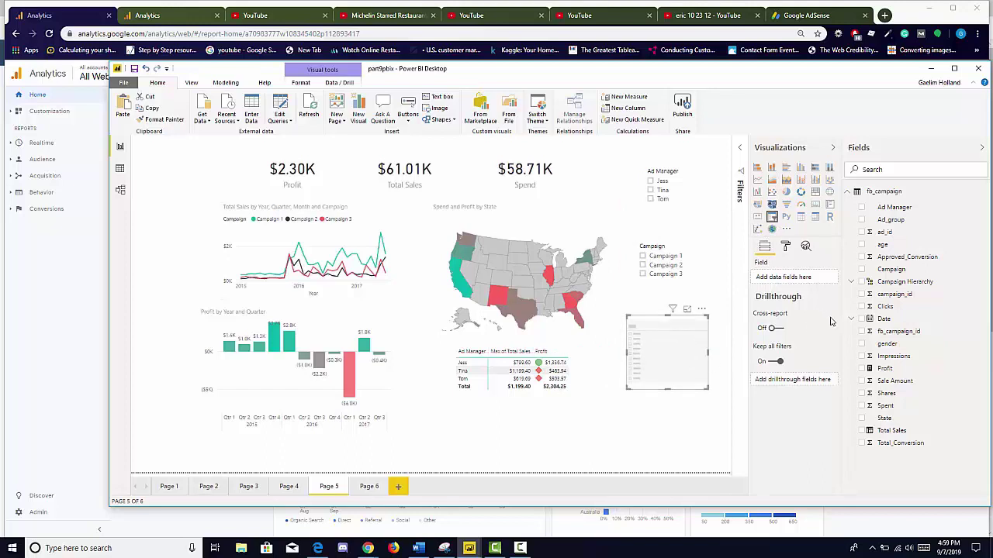
left_click(861, 319)
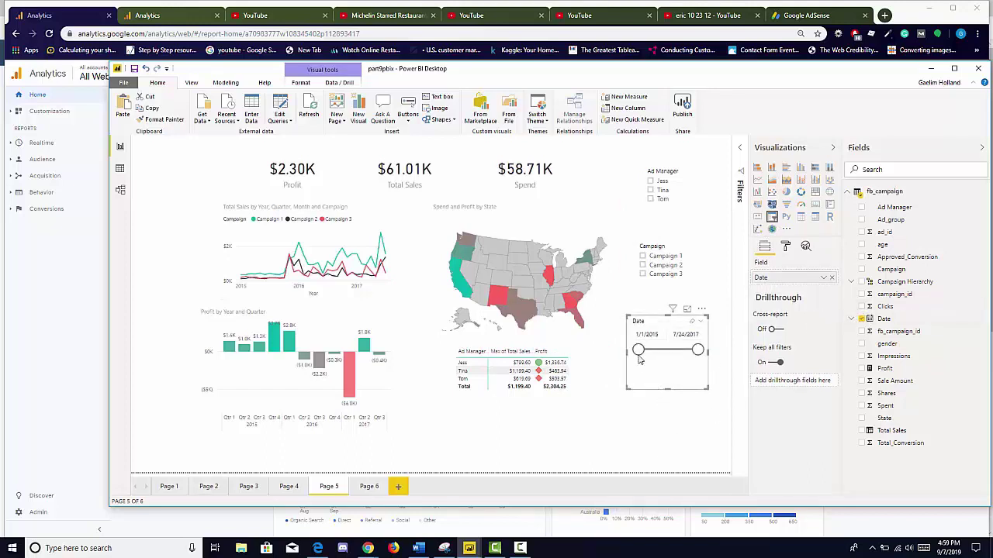
- Try a black page background at 0% transparency, and return its transparency to 100%
left_click(632, 425)
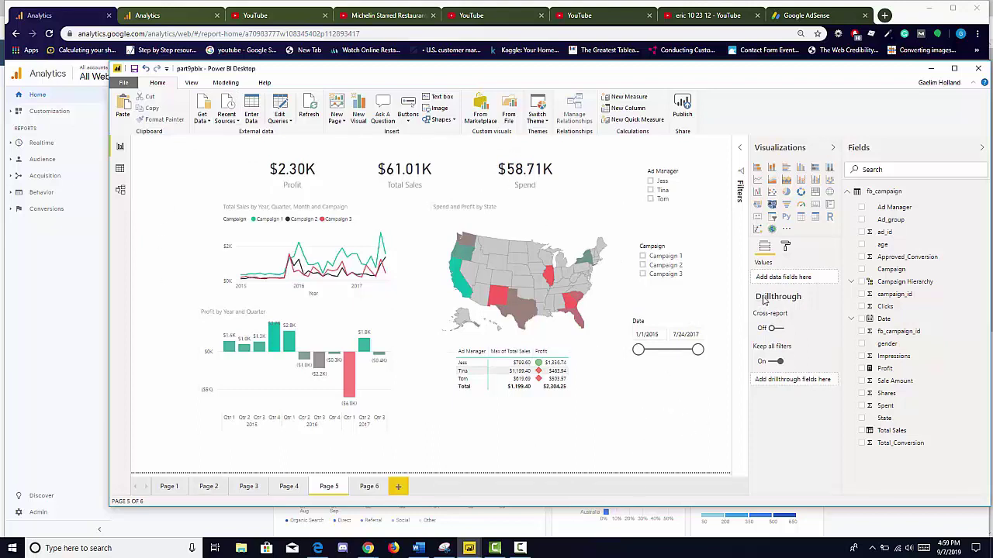
left_click(785, 247)
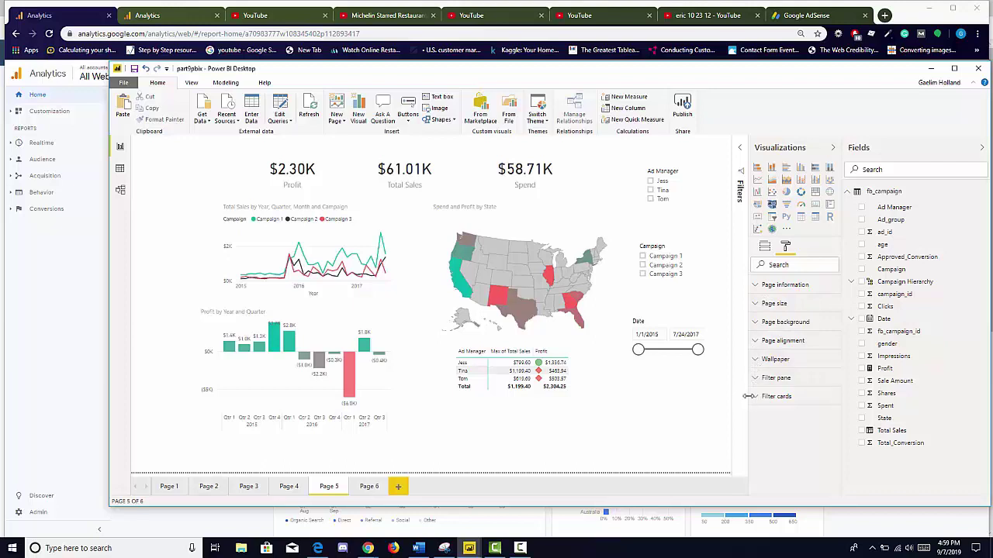
left_click(760, 345)
left_click(760, 344)
left_click(762, 362)
left_click(762, 362)
left_click(759, 324)
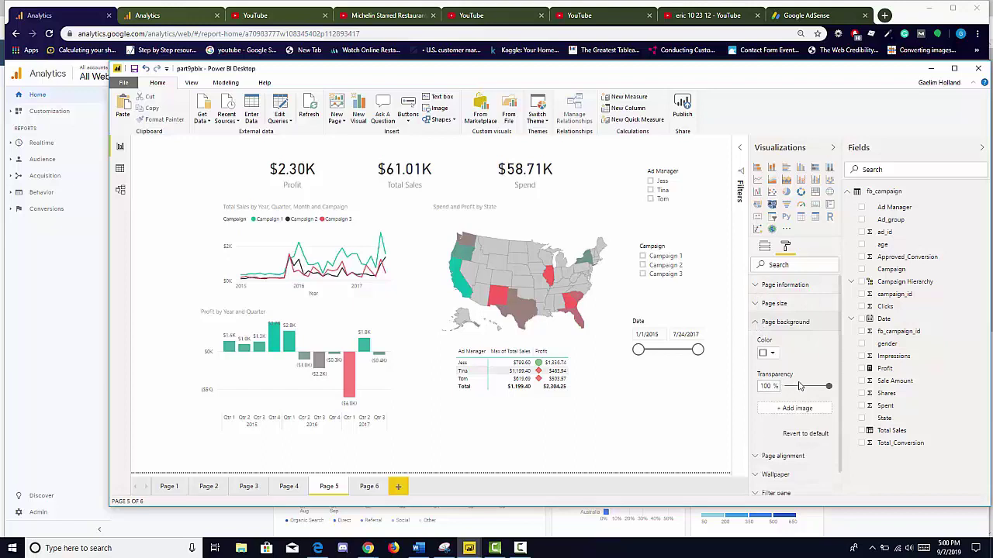
left_click(771, 352)
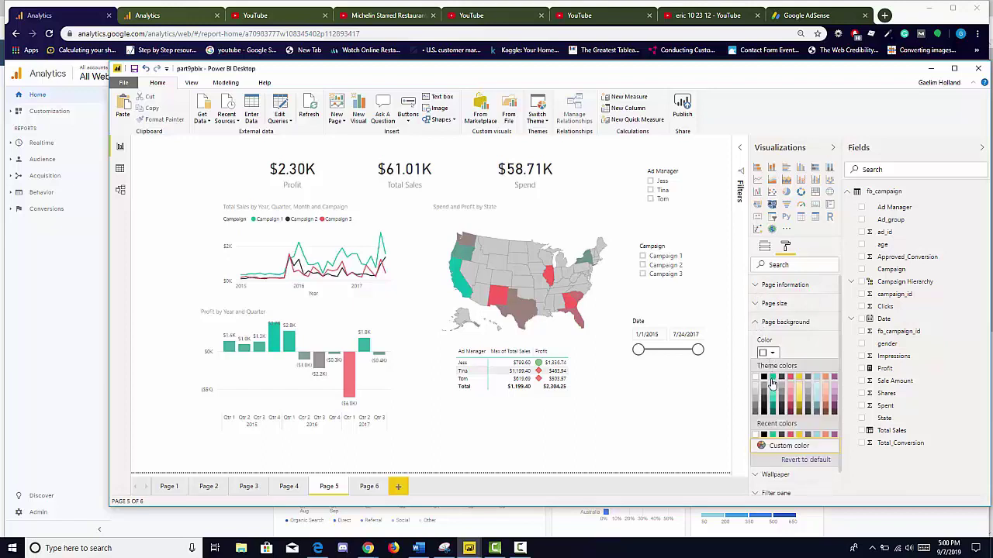
left_click(765, 379)
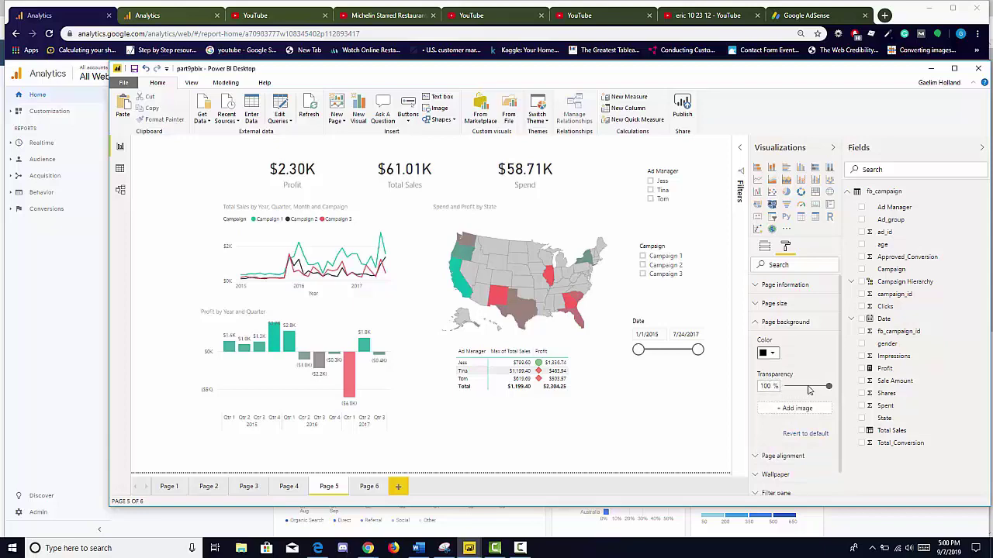
left_click_drag(828, 392, 760, 387)
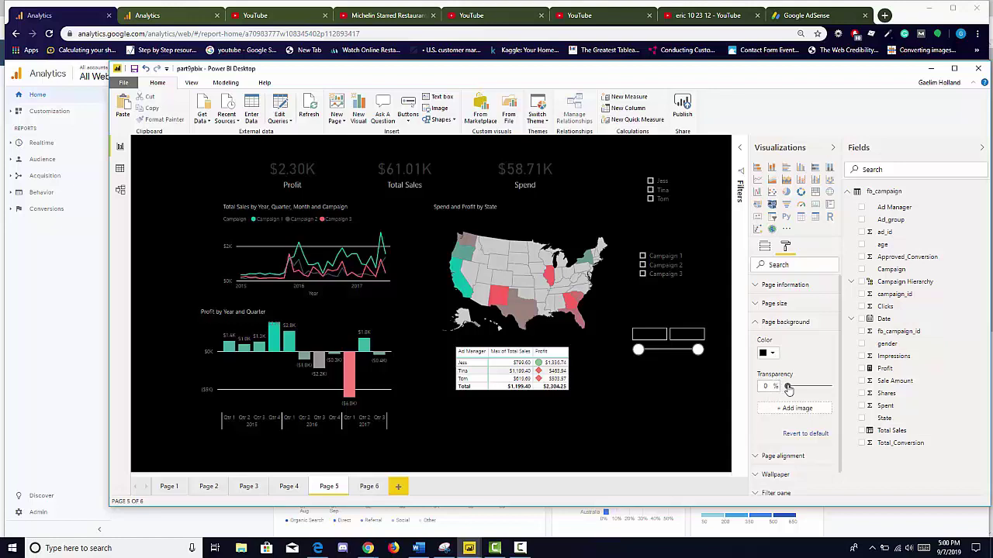
left_click_drag(788, 388, 828, 386)
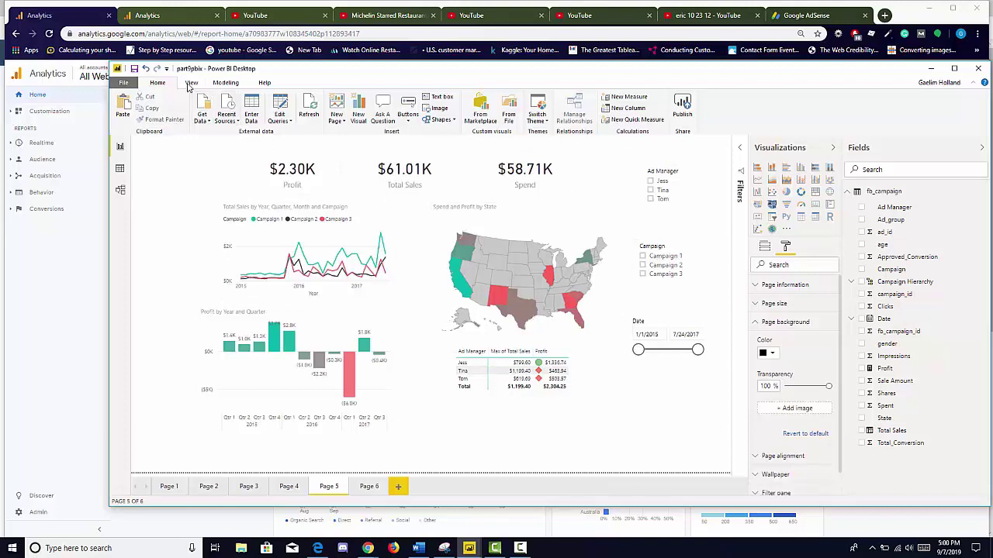
- Insert a rectangle shape and stretch it over the KPI cards, charts, map and table, leaving the slicers outside
left_click(451, 122)
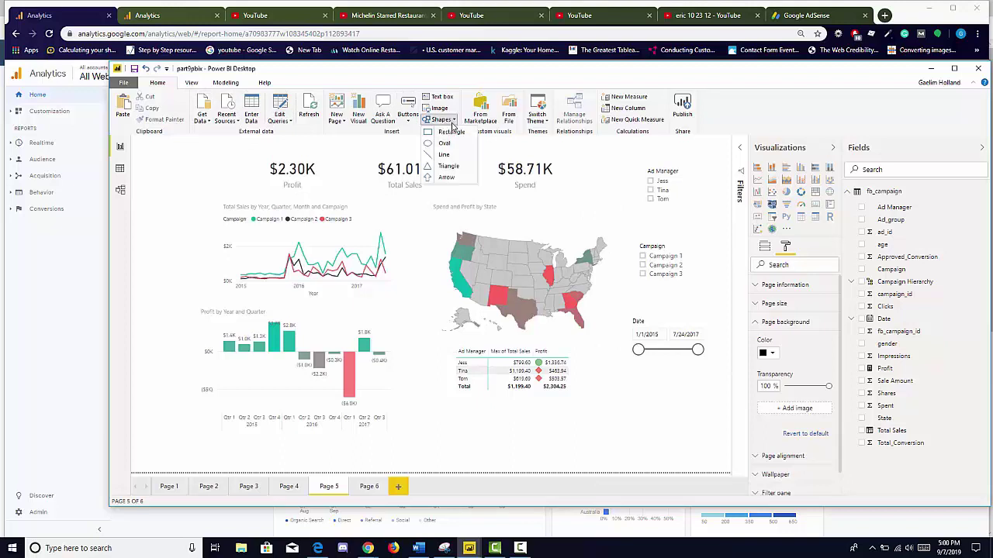
left_click(452, 132)
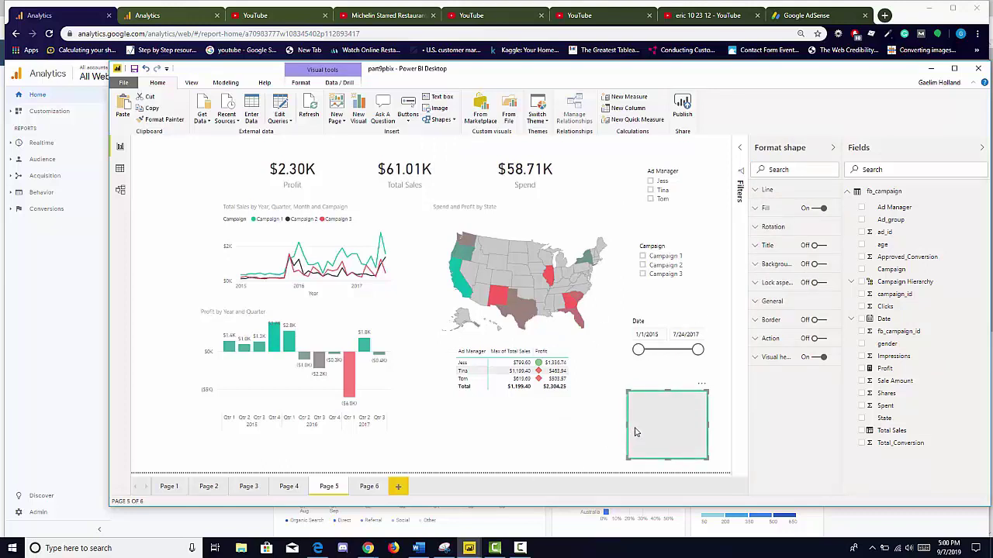
left_click_drag(635, 431, 222, 190)
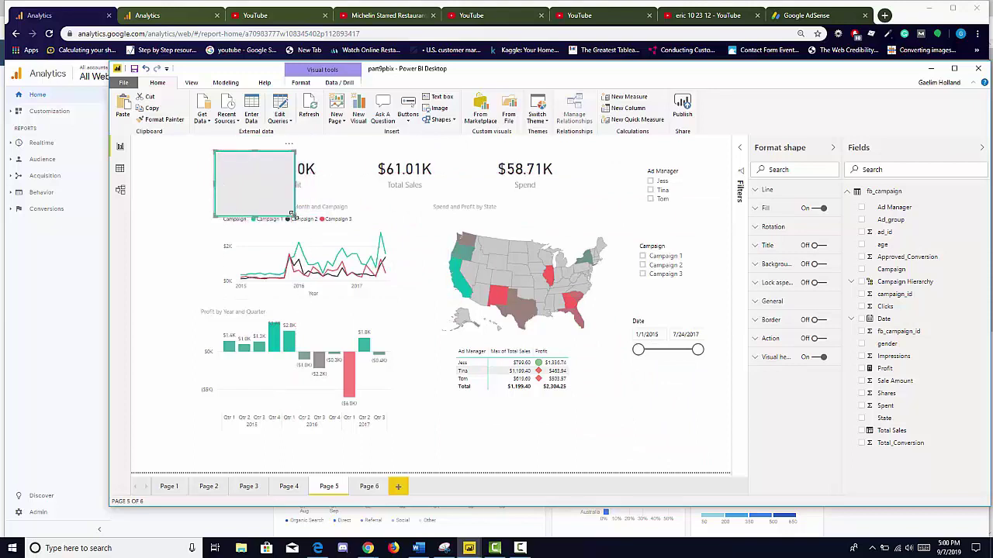
left_click_drag(291, 216, 612, 437)
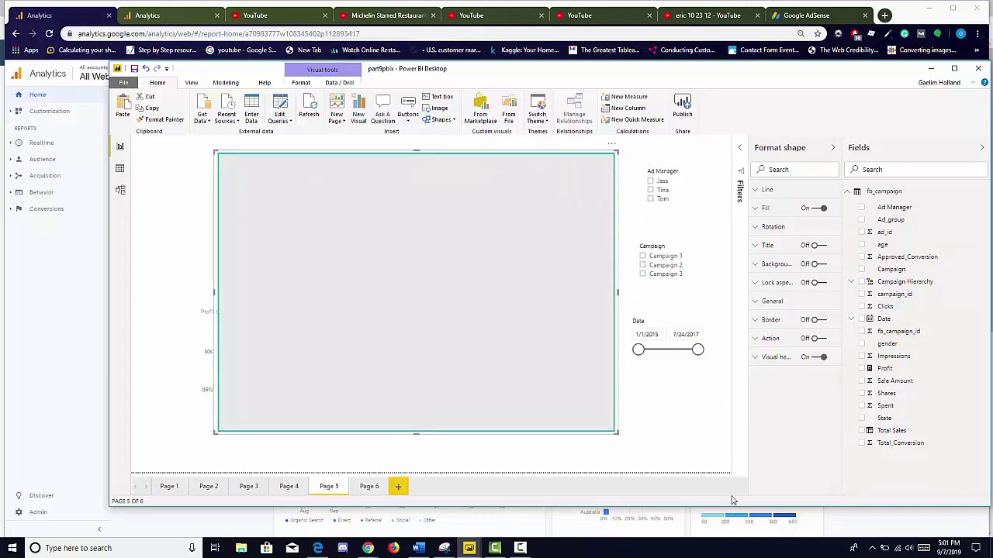
left_click(675, 443)
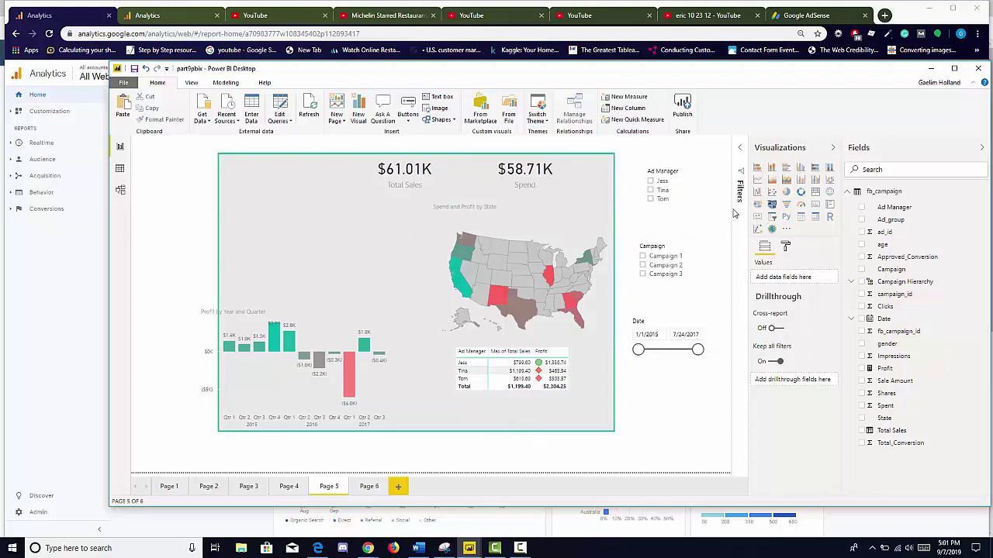
- Check the rectangle's fill settings and shift the rectangle slightly down the page
left_click(297, 154)
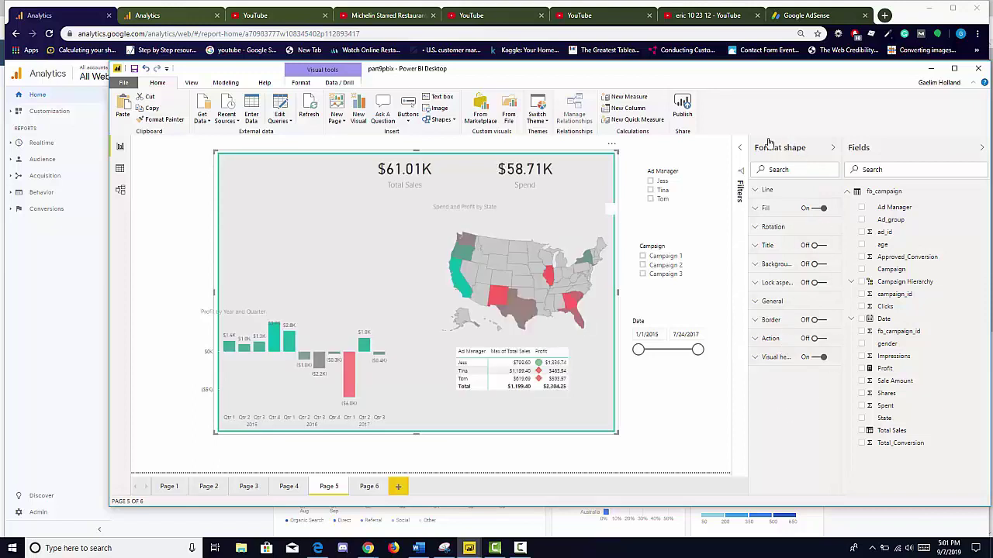
left_click(755, 209)
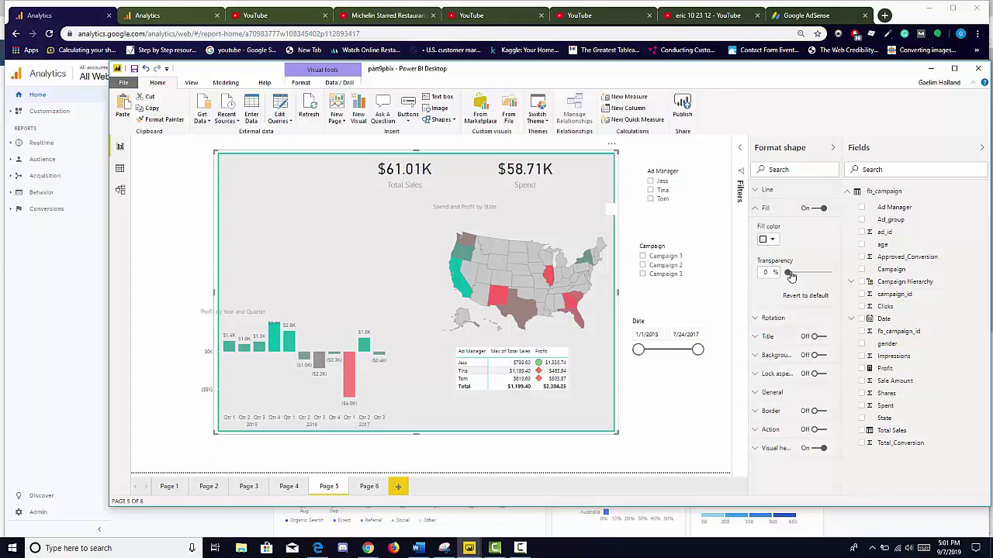
left_click_drag(787, 272, 825, 272)
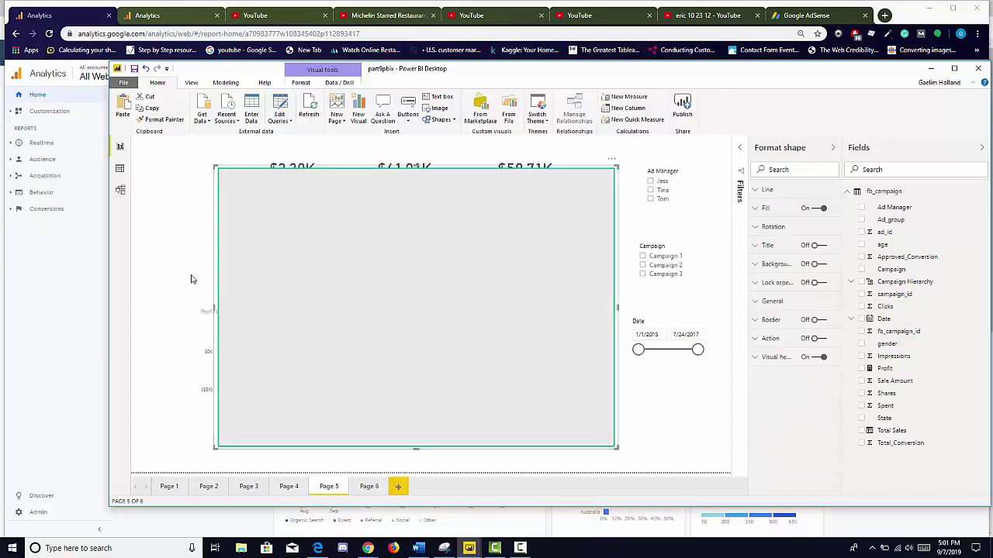
left_click(192, 277)
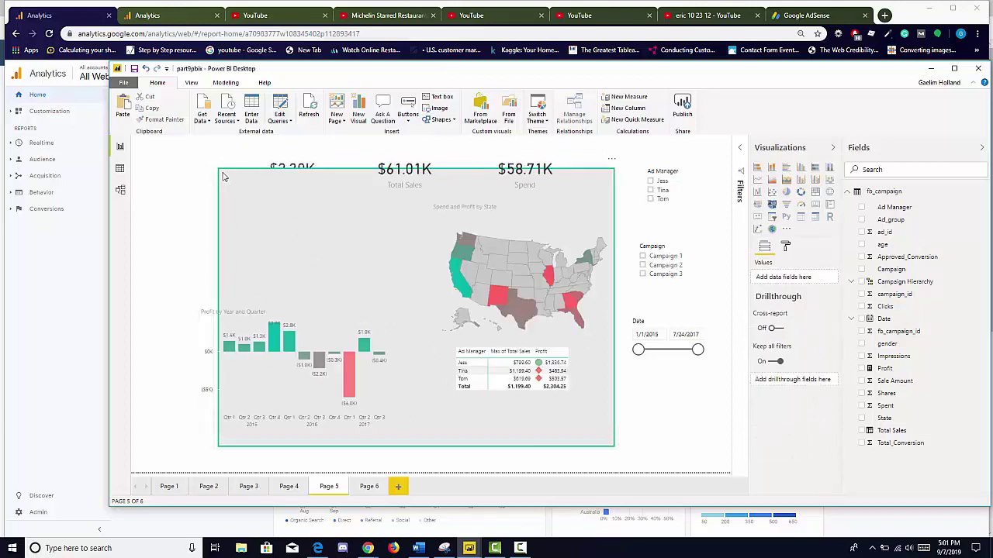
- Send the rectangle to the back so that it sits behind all the visuals
left_click(227, 242)
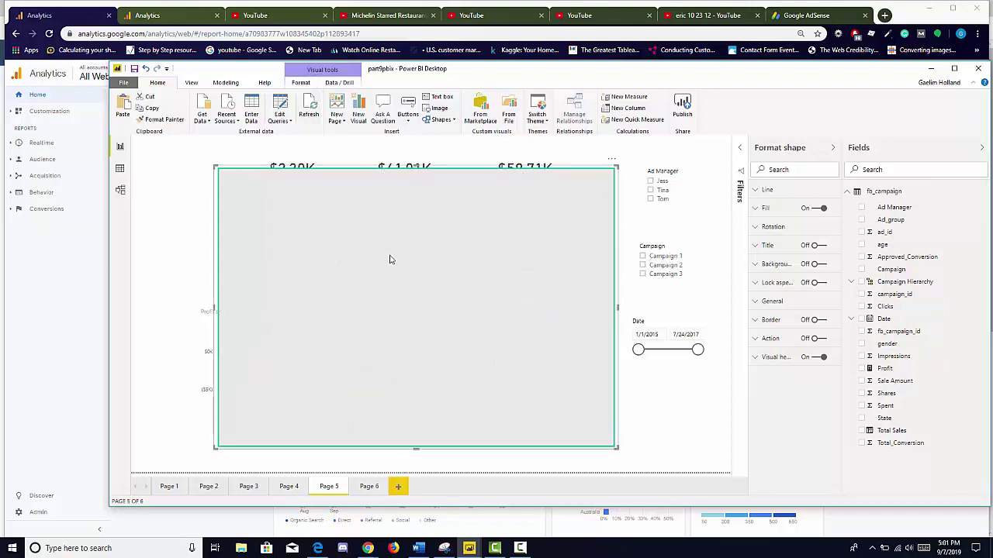
left_click(301, 83)
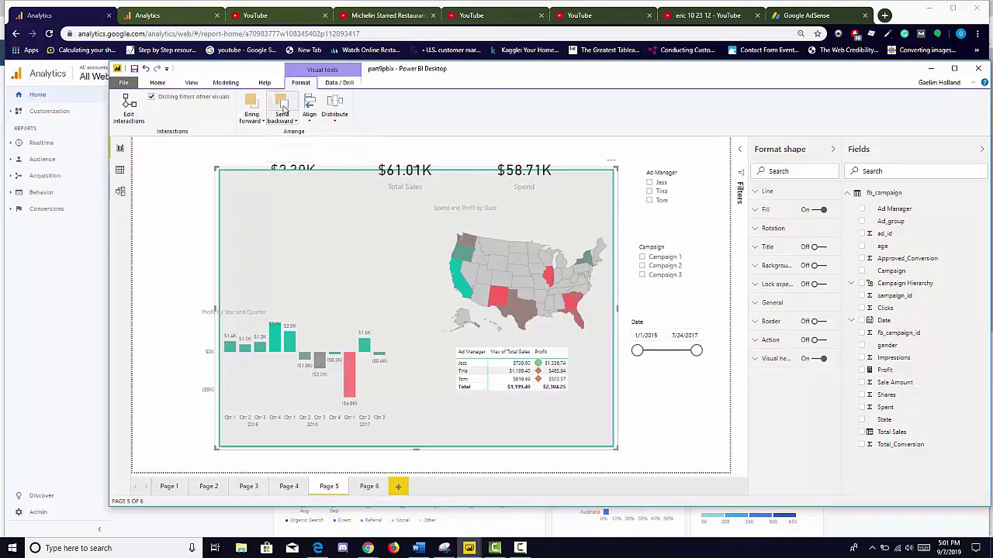
left_click(288, 122)
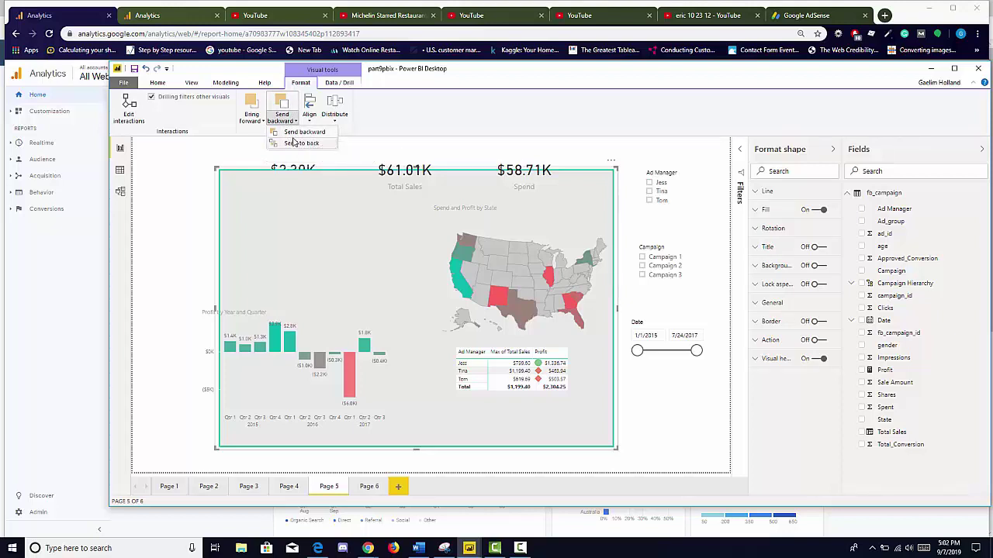
left_click(294, 142)
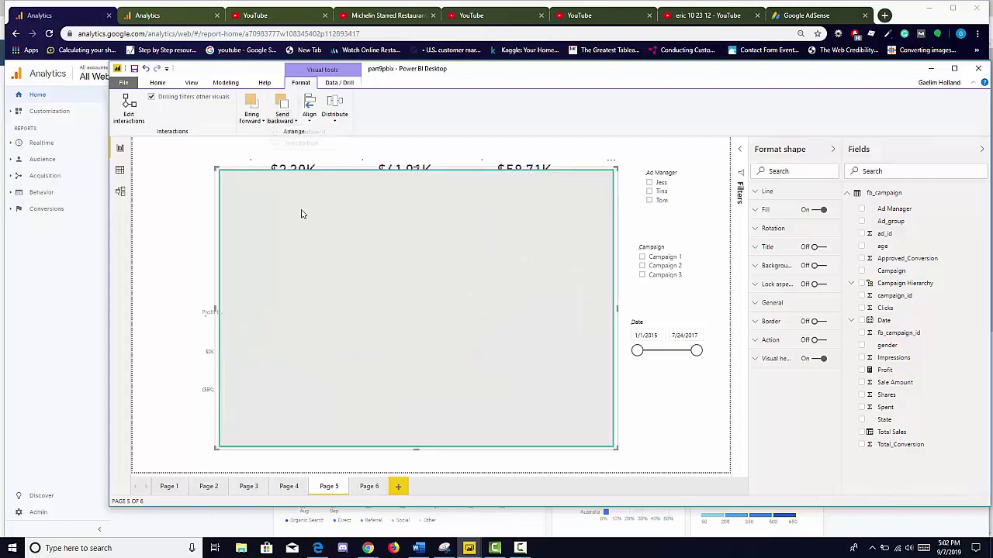
left_click(180, 299)
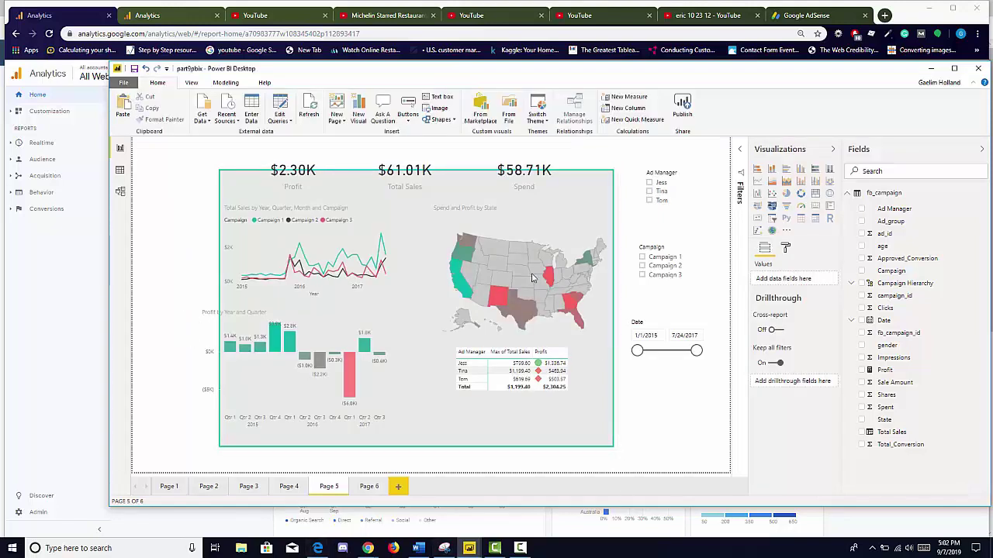
- Nudge the Profit card toward the Total Sales card and shrink the Total Sales line chart inside the rectangle's edge
left_click(309, 175)
left_click(309, 225)
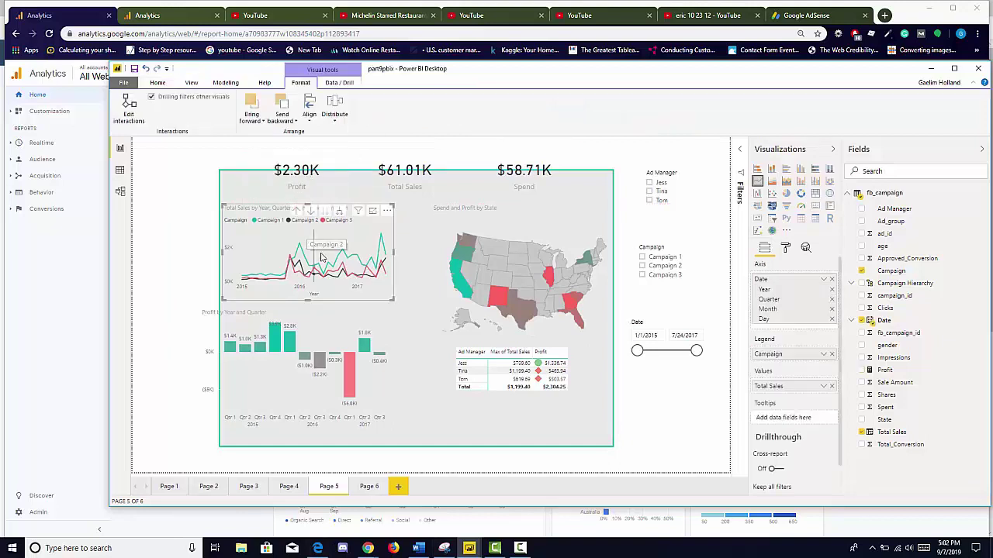
left_click_drag(230, 213, 240, 222)
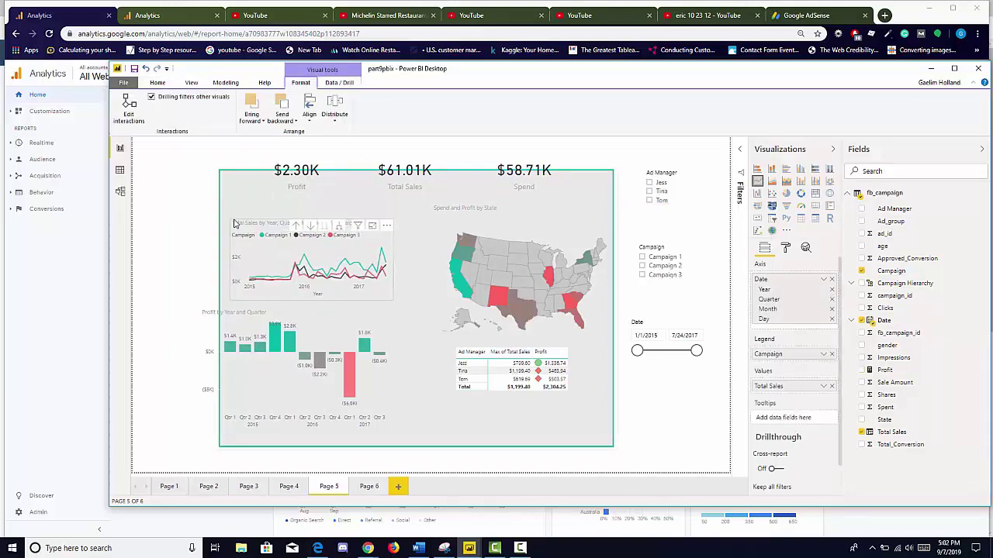
- Move and narrow the Profit by Year and Quarter chart, and arrange the KPI cards, map and table inside the rectangle
left_click(335, 353)
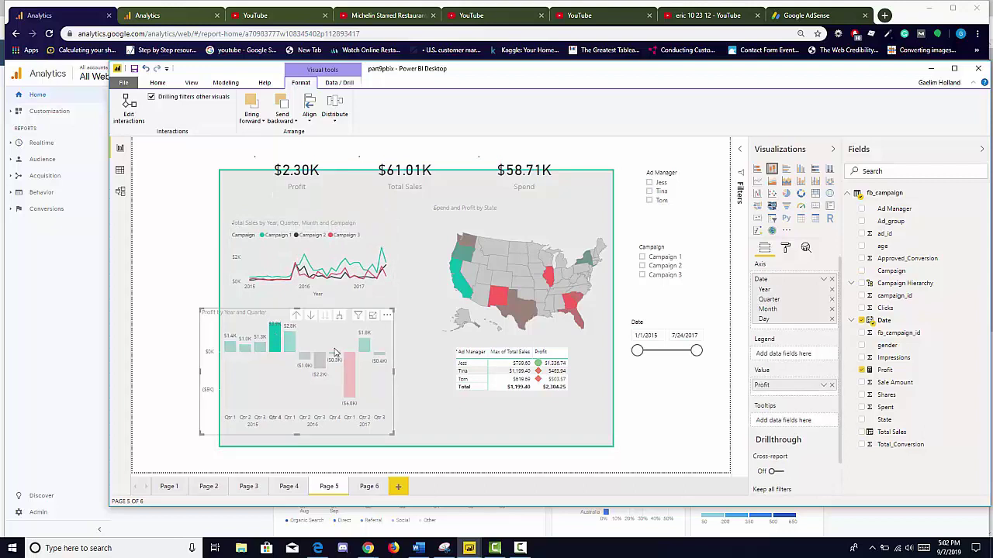
left_click_drag(229, 319, 276, 314)
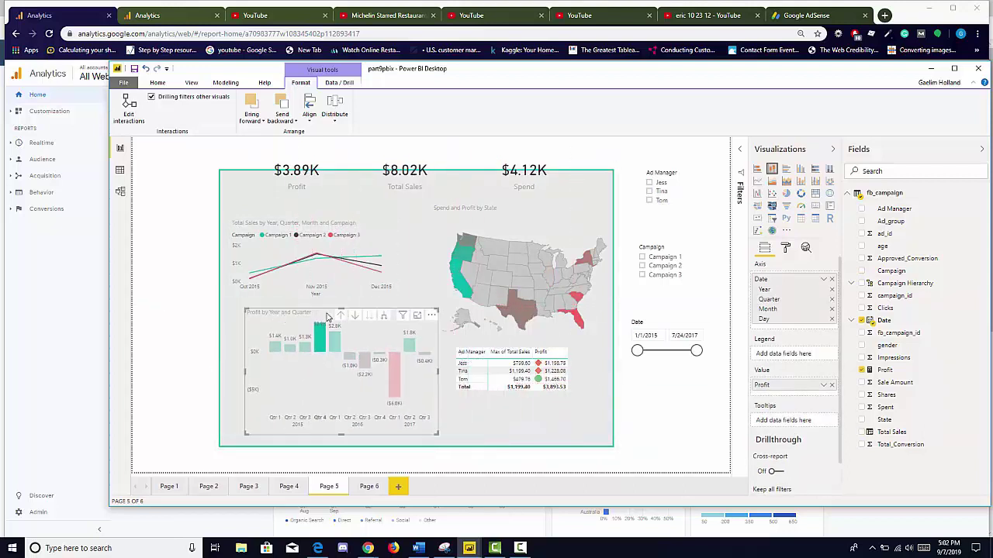
left_click_drag(438, 308, 400, 315)
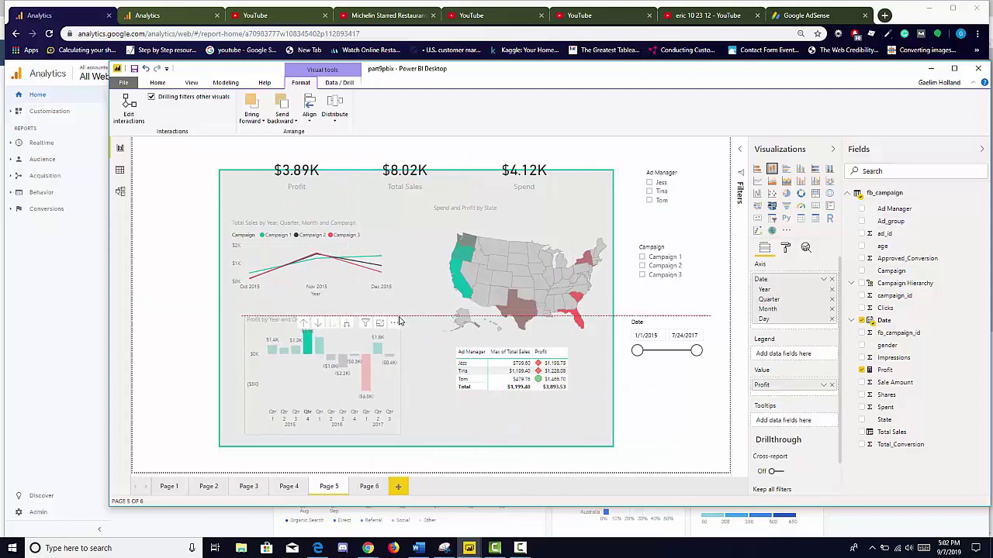
left_click_drag(380, 388, 357, 391)
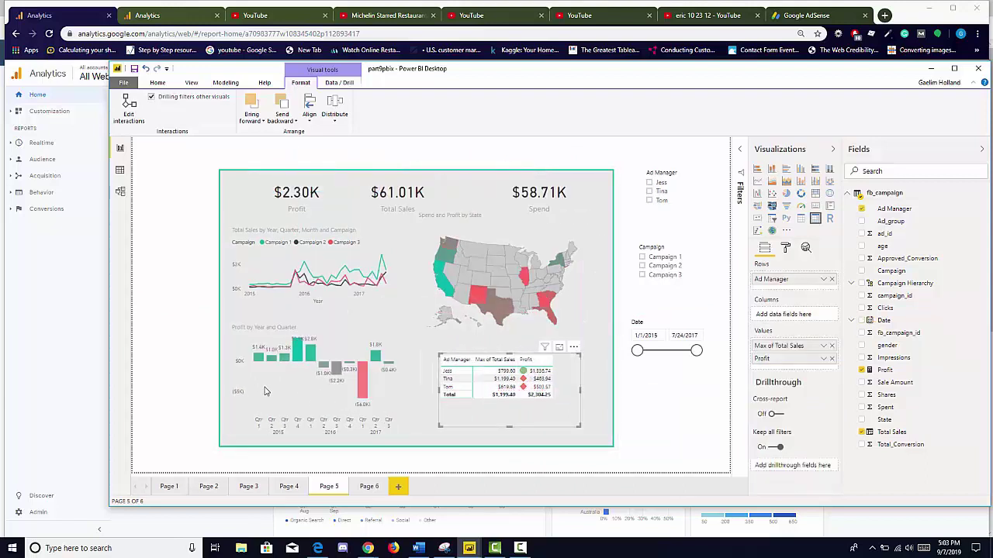
left_click(190, 370)
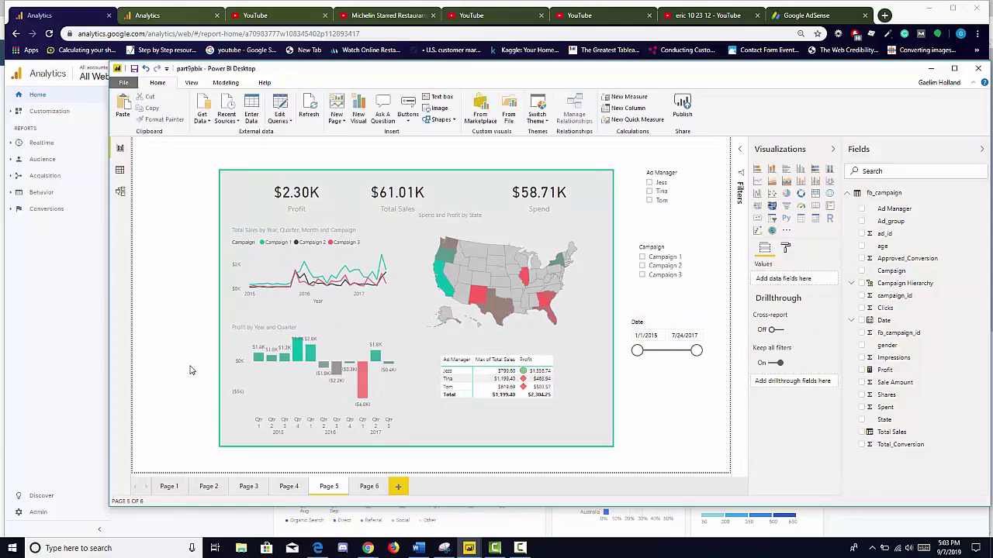
- Change the background rectangle's fill color to white
left_click(226, 201)
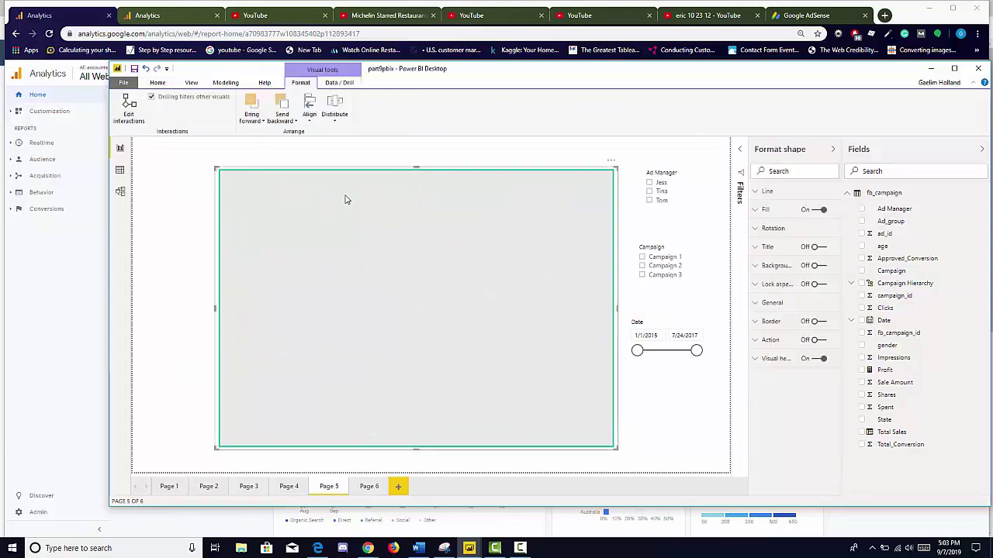
left_click(195, 305)
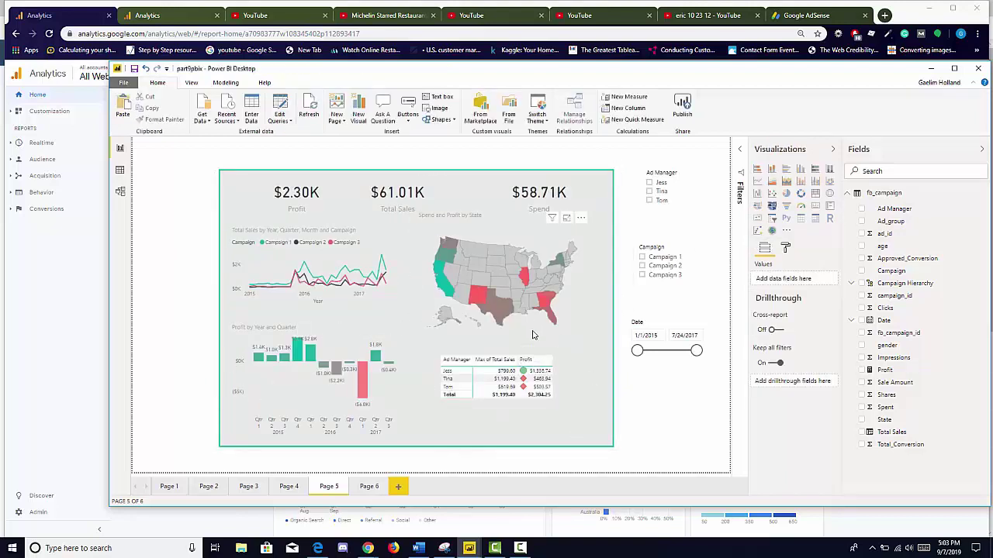
left_click(352, 172)
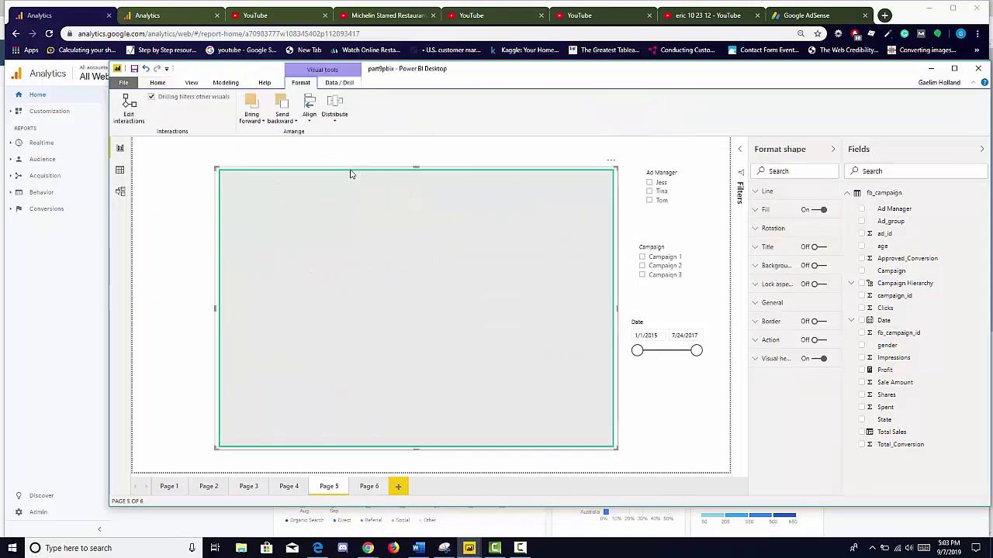
left_click(758, 211)
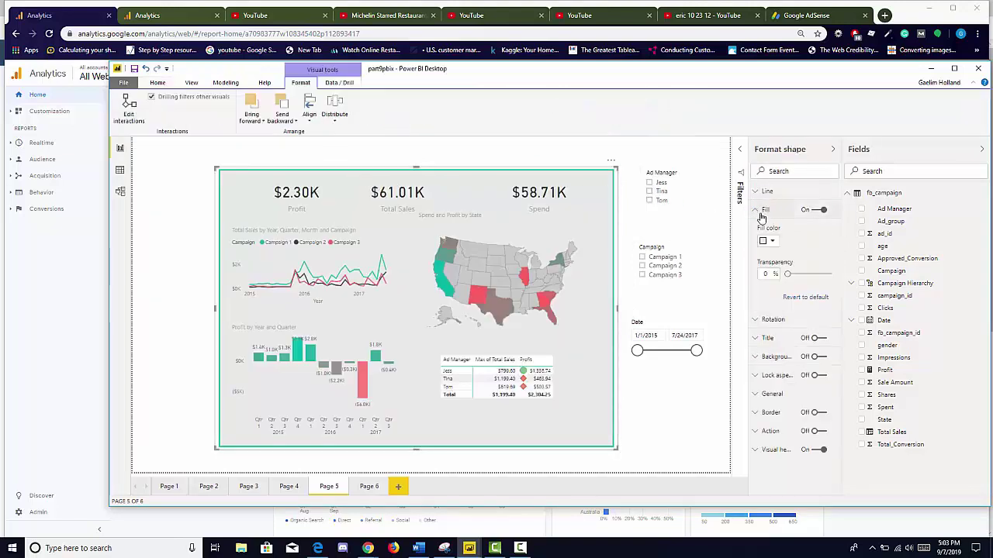
left_click(771, 241)
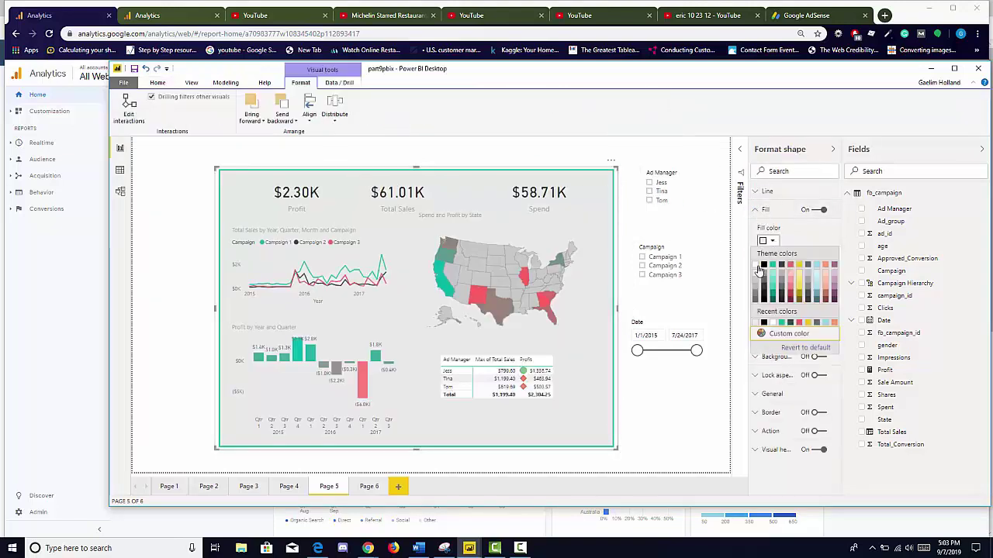
left_click(758, 266)
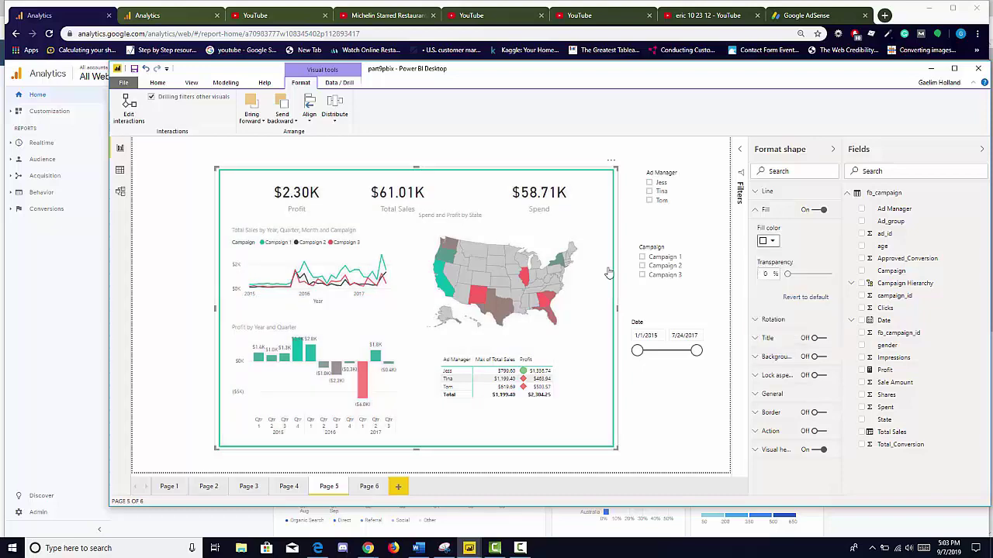
left_click(202, 253)
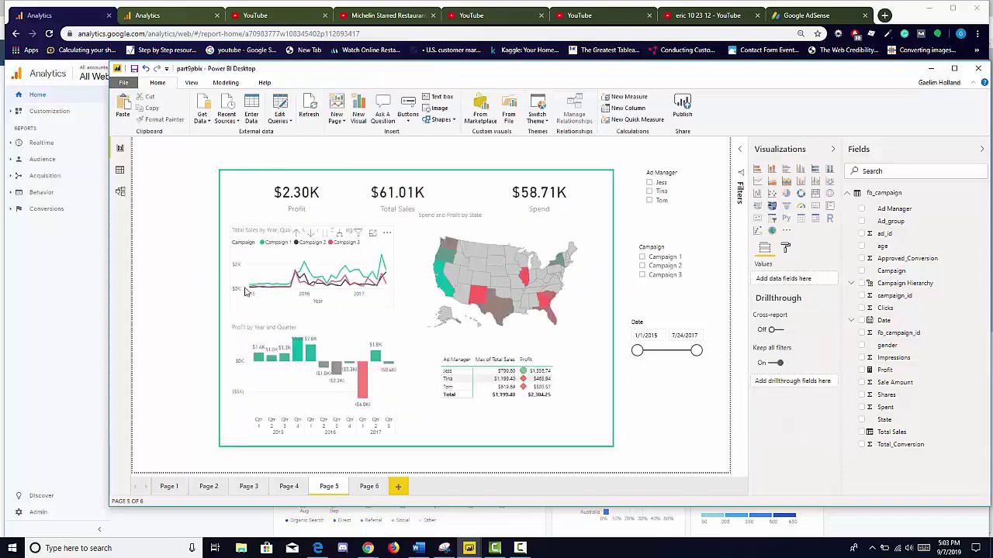
- Reduce the height of the Spend and Profit by State map and filter the page to the second ad manager in the slicer
left_click(502, 250)
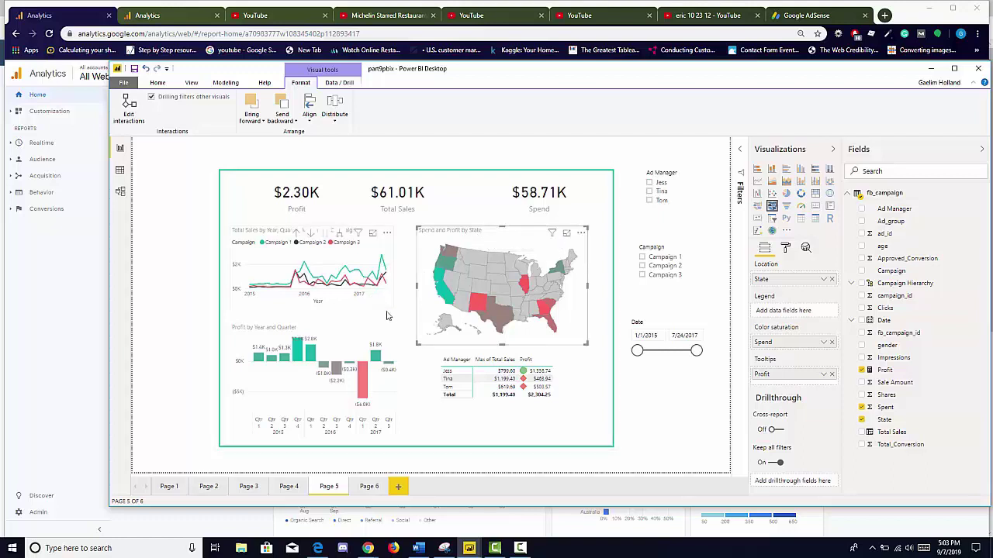
left_click_drag(501, 345, 502, 329)
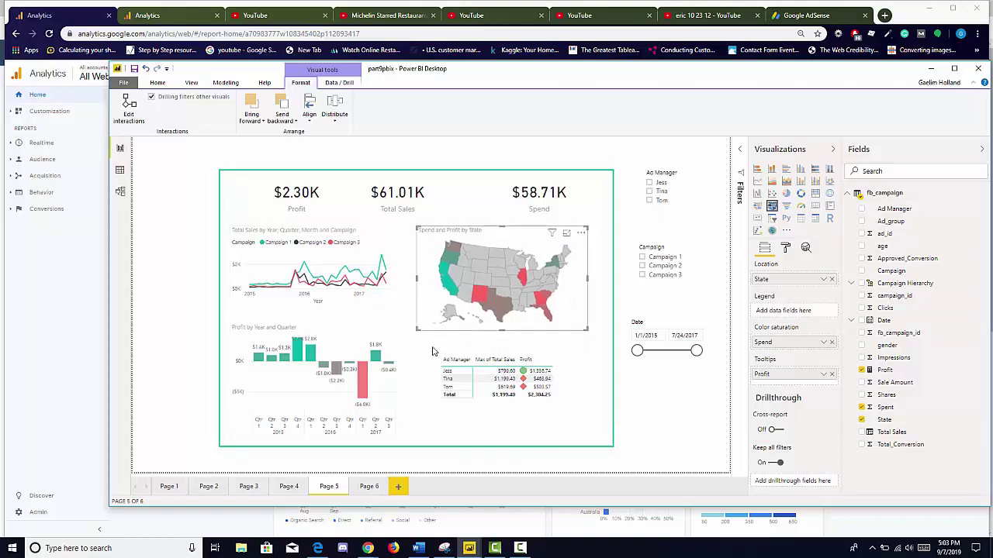
left_click(649, 190)
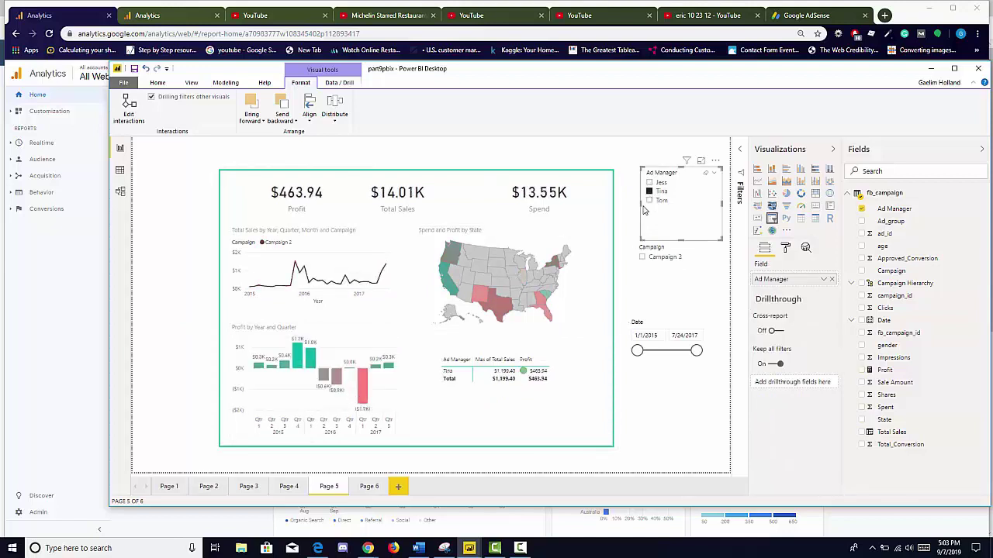
left_click(171, 264)
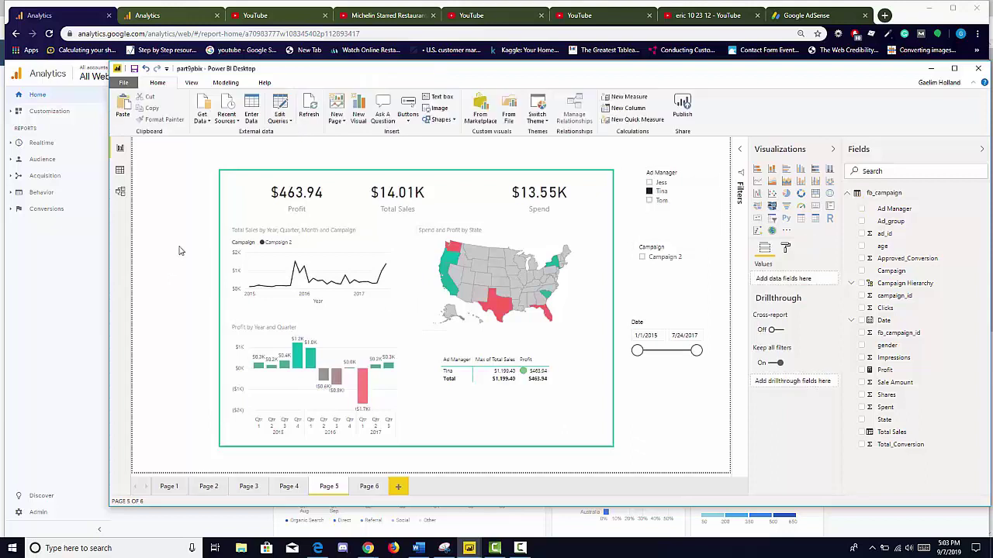
- Duplicate the background rectangle and position the copy over the original so their side edges line up
left_click(219, 245)
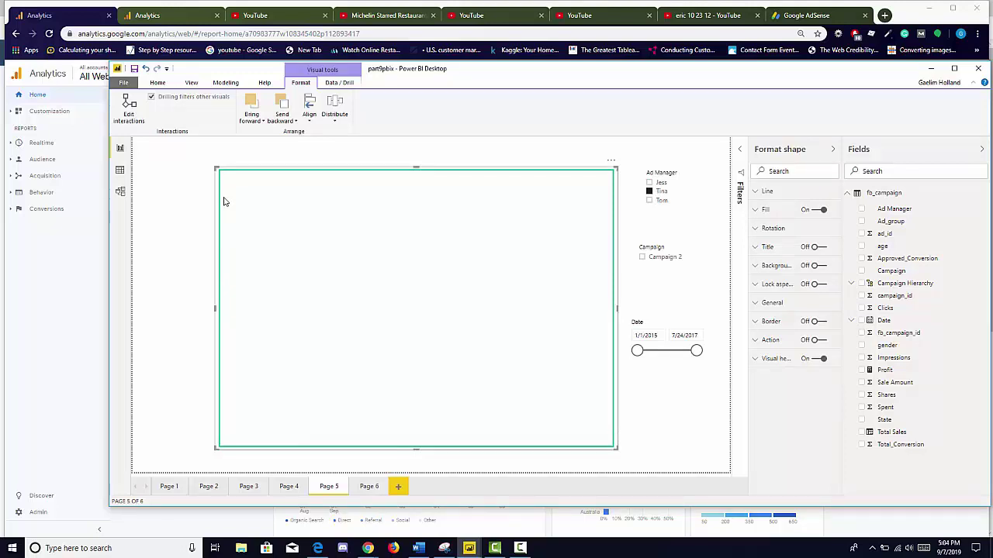
key("ctrl+v")
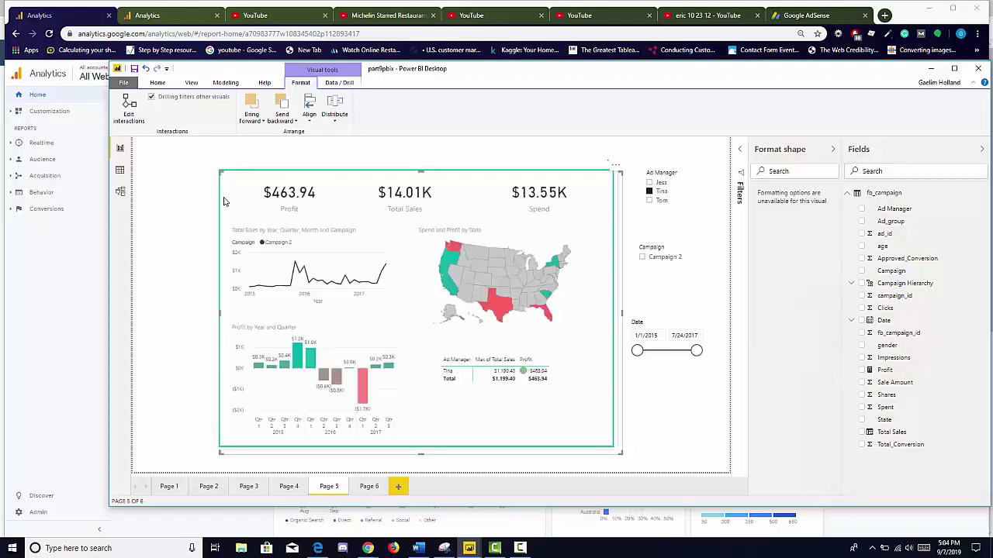
left_click(180, 220)
left_click_drag(495, 214, 503, 223)
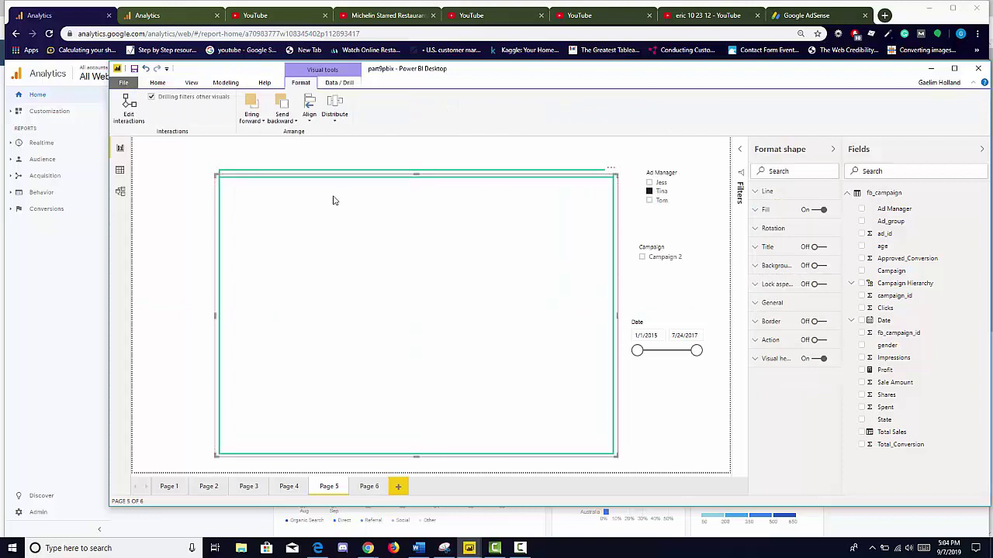
- Enlarge the copied rectangle slightly on all sides so that it extends beyond the original rectangle
left_click_drag(215, 168, 209, 159)
left_click(236, 439)
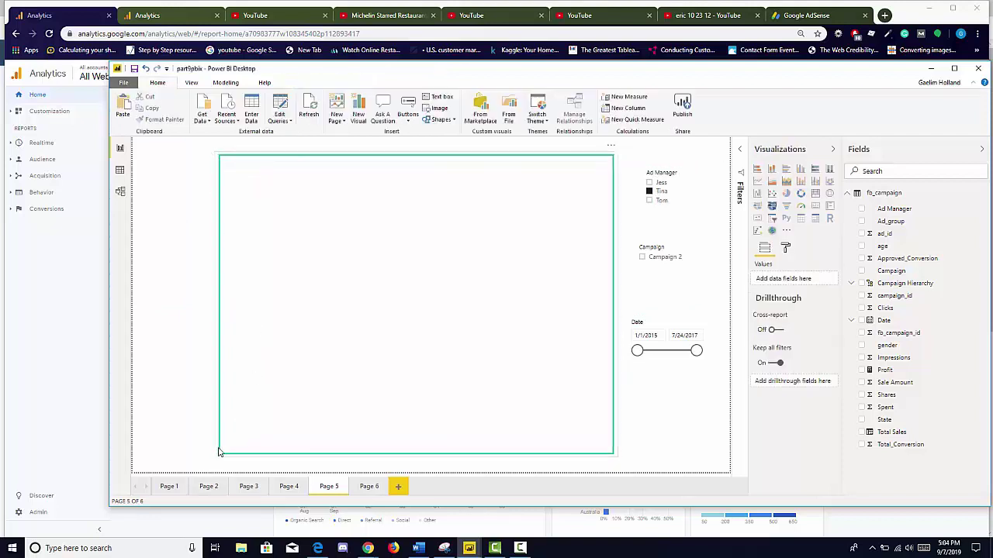
left_click(215, 456)
left_click_drag(214, 456, 209, 464)
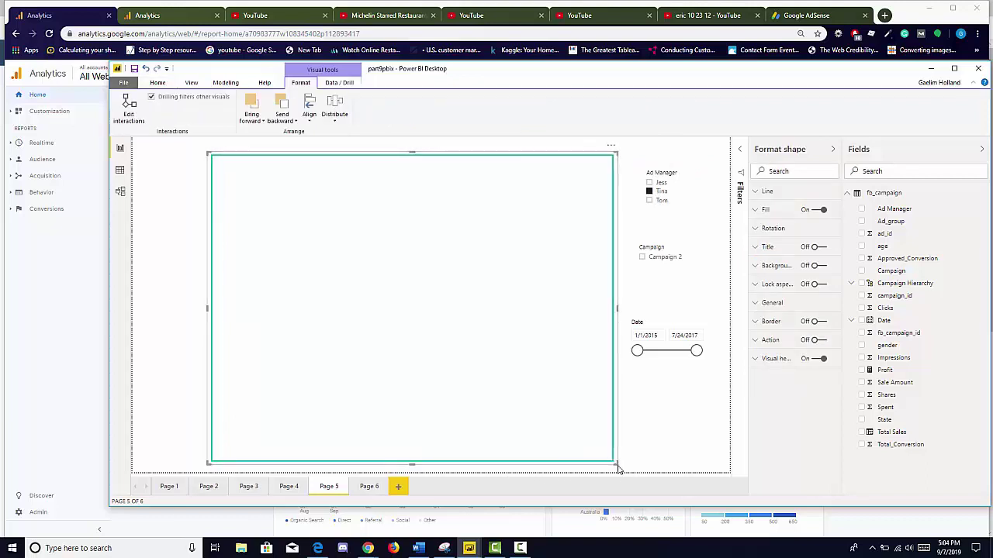
left_click_drag(620, 467, 627, 470)
left_click(230, 224)
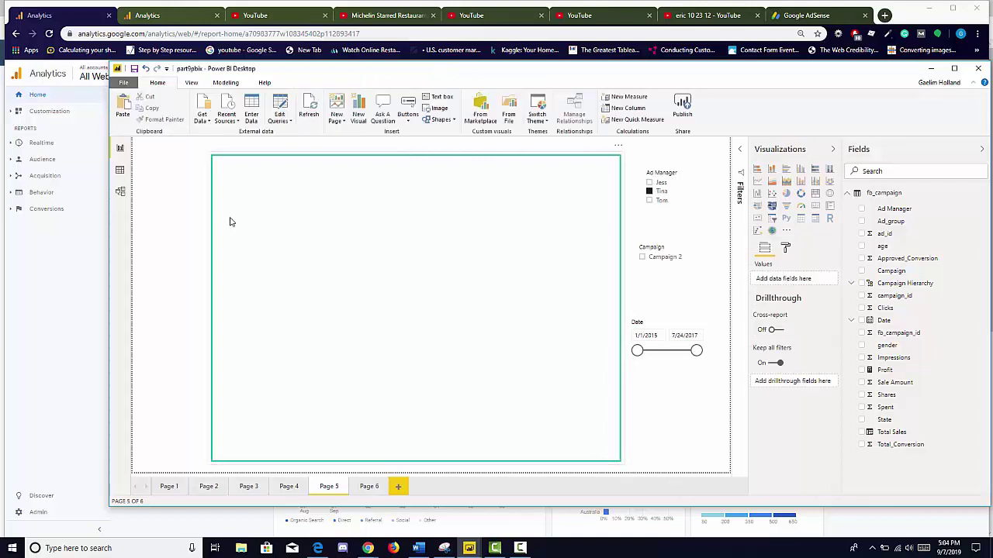
- Fill the larger rectangle with black and send it to the back, behind the white rectangle and all visuals
left_click(220, 180)
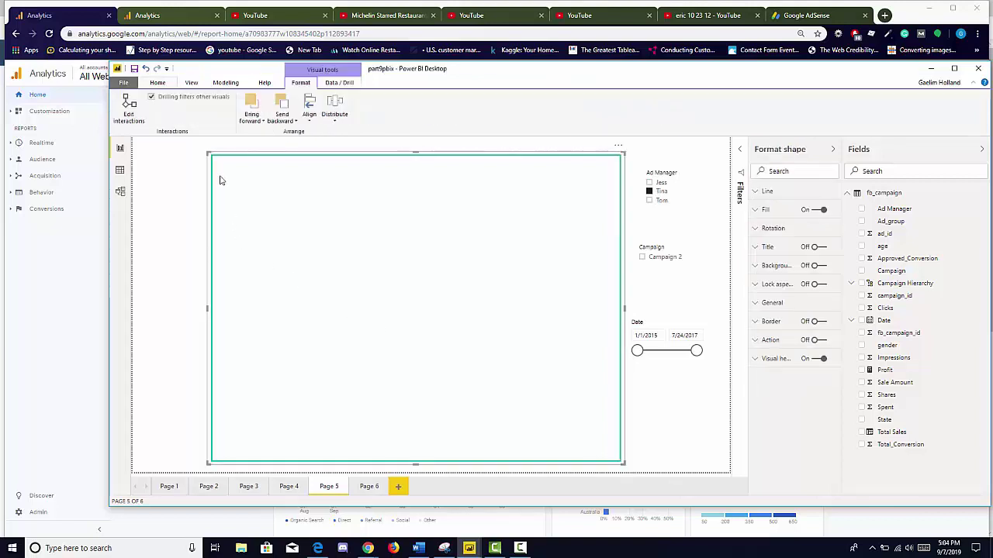
left_click(759, 211)
left_click(771, 240)
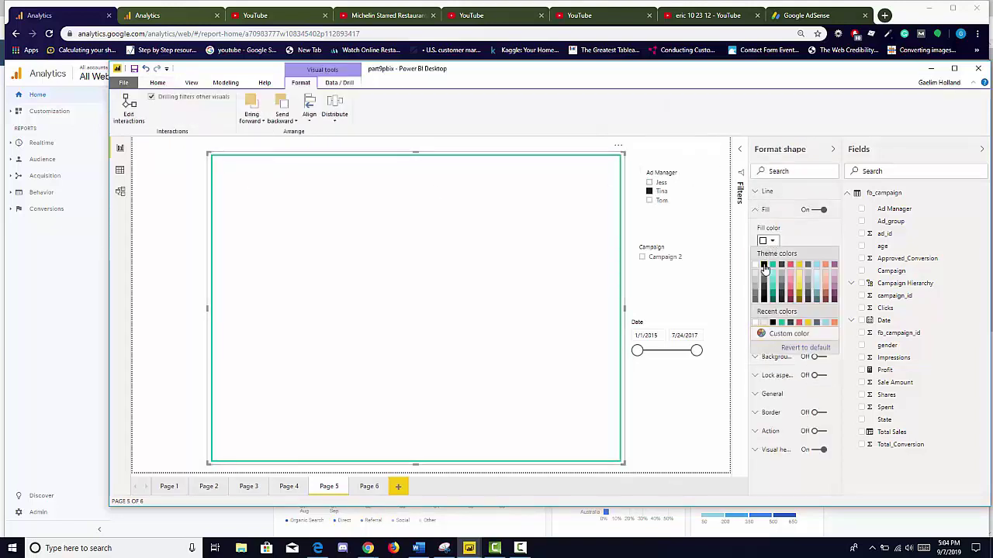
left_click(767, 258)
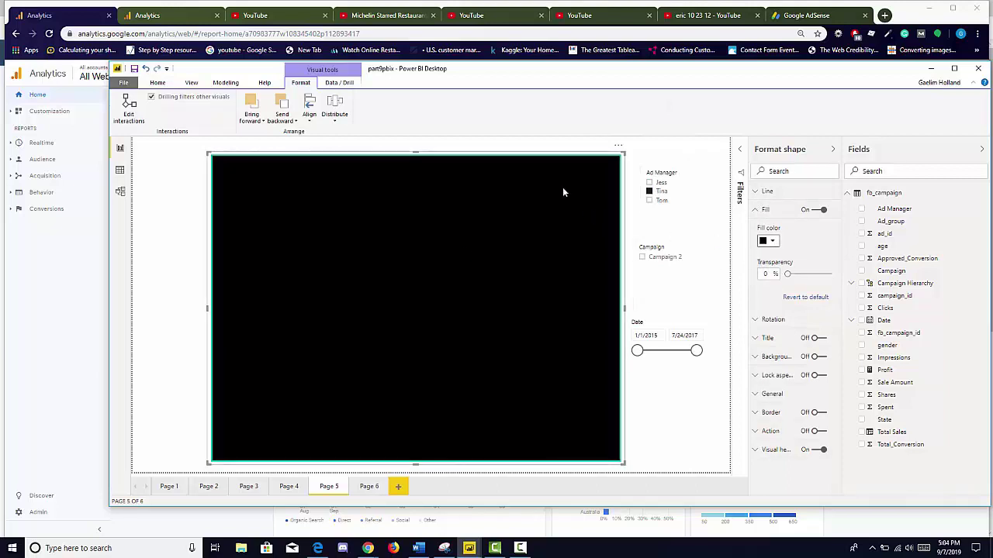
left_click(283, 118)
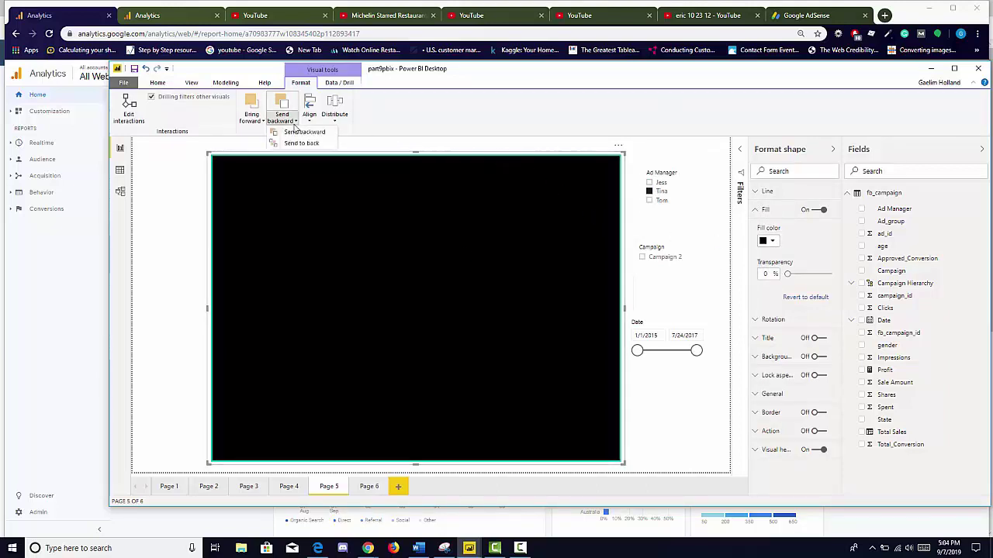
left_click(295, 144)
left_click(189, 216)
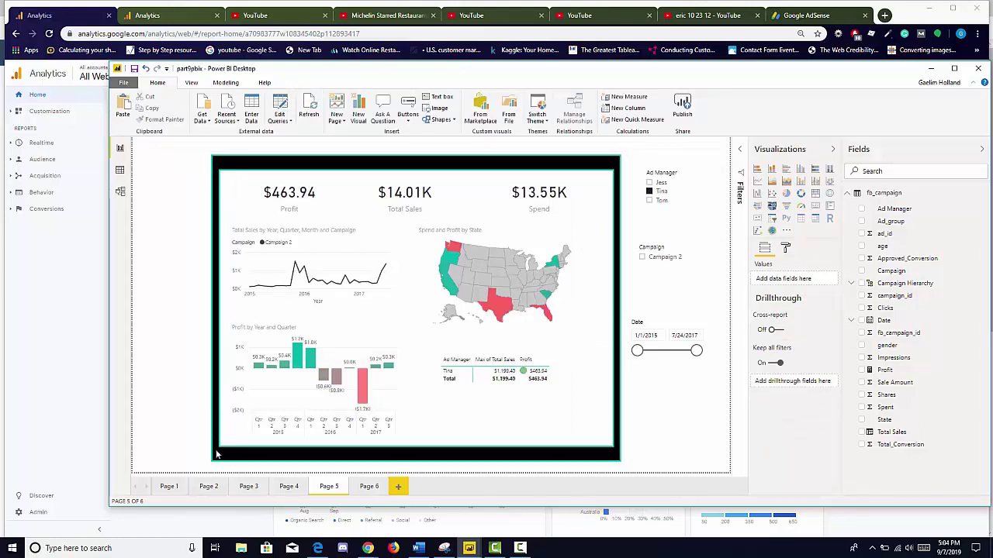
- Extend the white rectangle's lower edge slightly to thin the black frame along the bottom
left_click(374, 458)
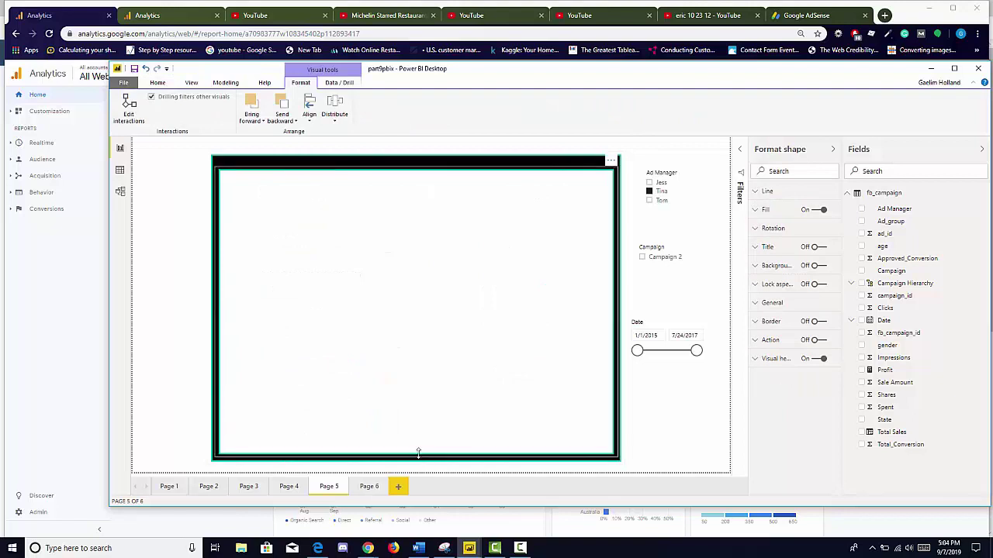
left_click(178, 301)
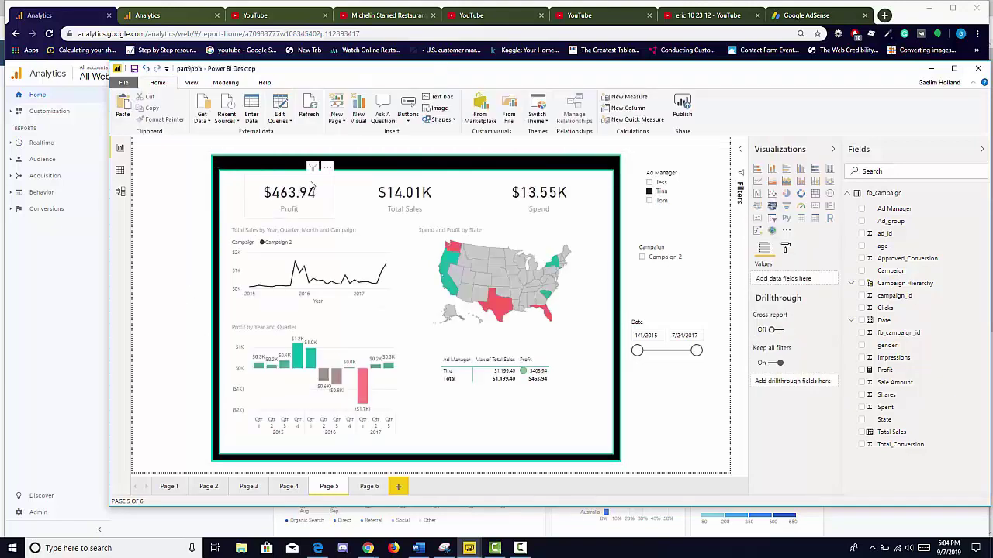
- Remove the green outline of the black rectangle by setting its line weight to 0 pt
left_click(366, 159)
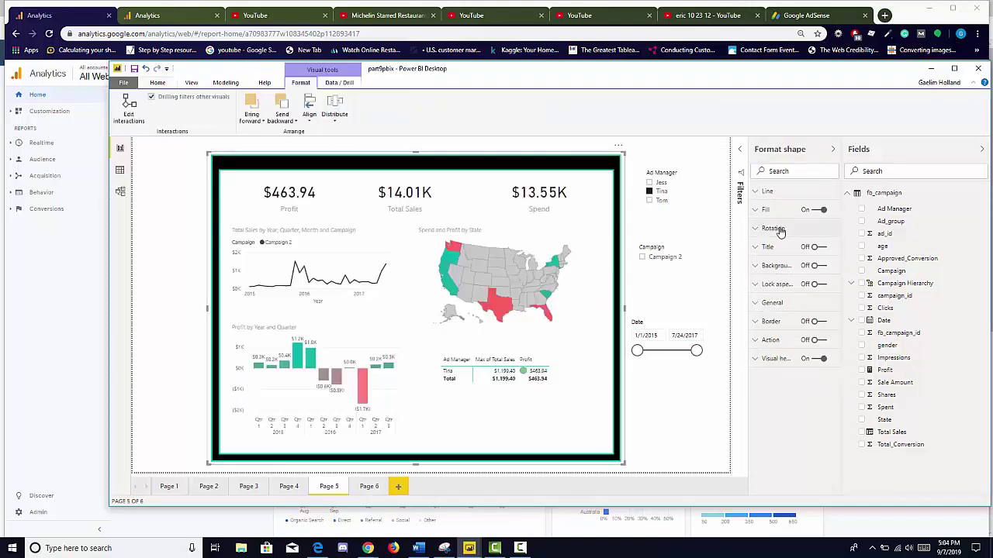
left_click(768, 192)
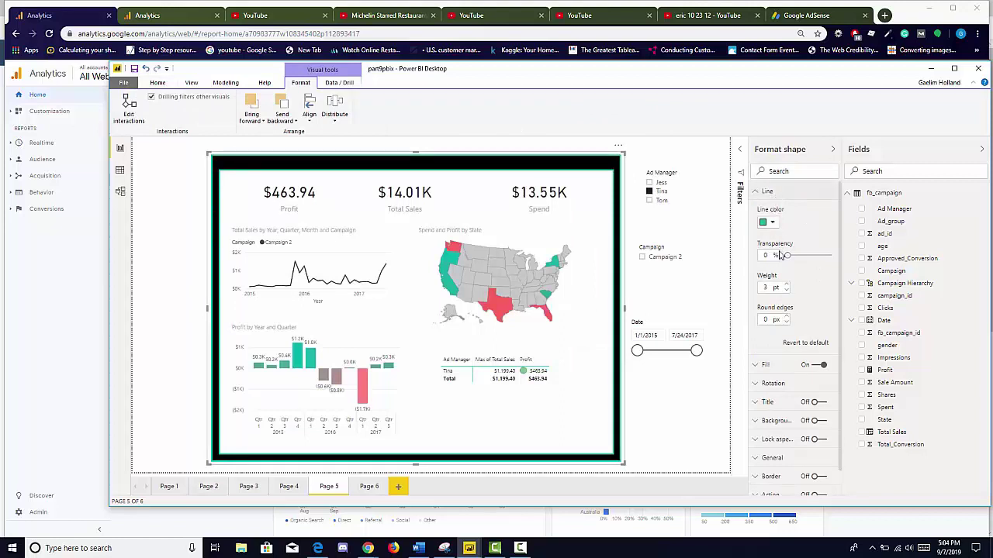
left_click(786, 291)
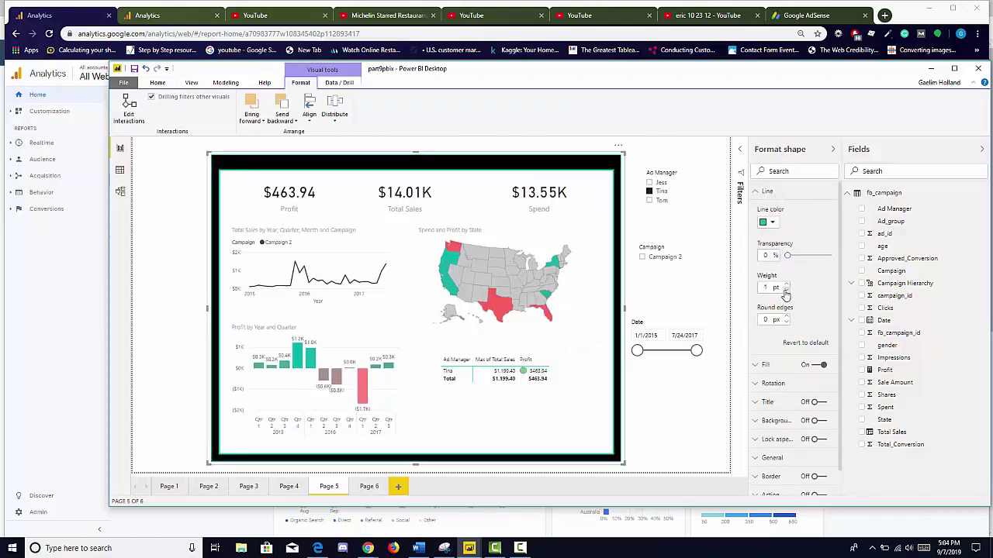
left_click(786, 291)
left_click(786, 291)
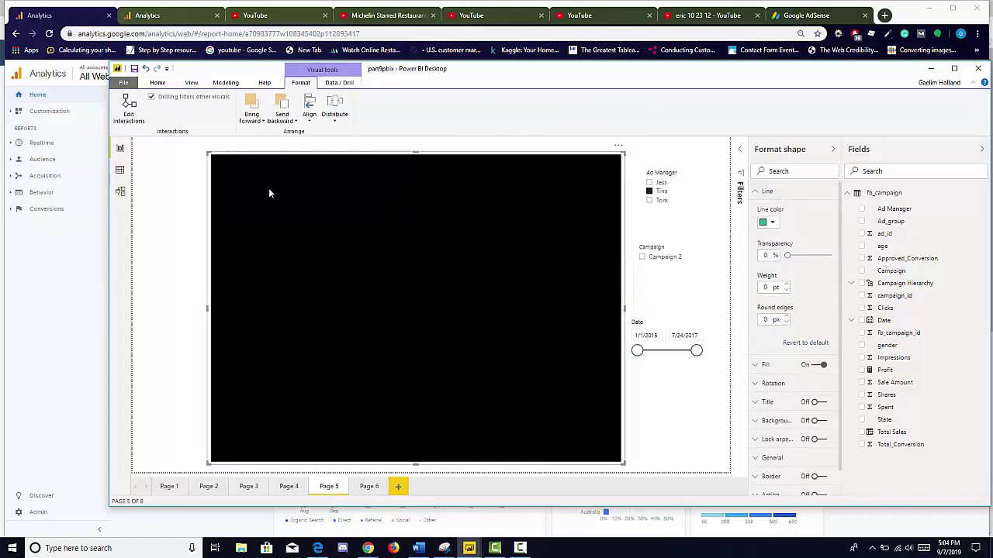
left_click(180, 261)
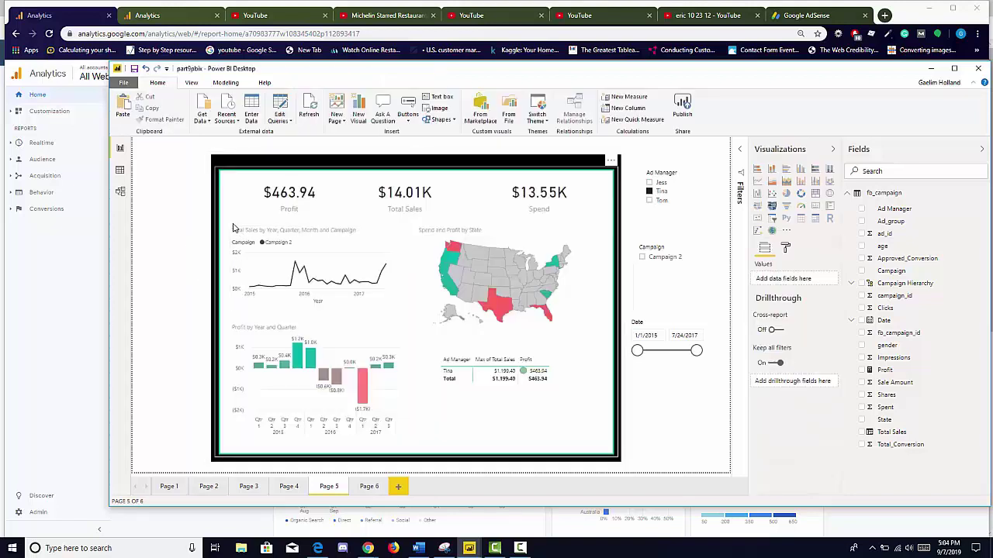
- Remove the green outline of the inner white rectangle by setting its line weight to 0 pt
left_click(470, 235)
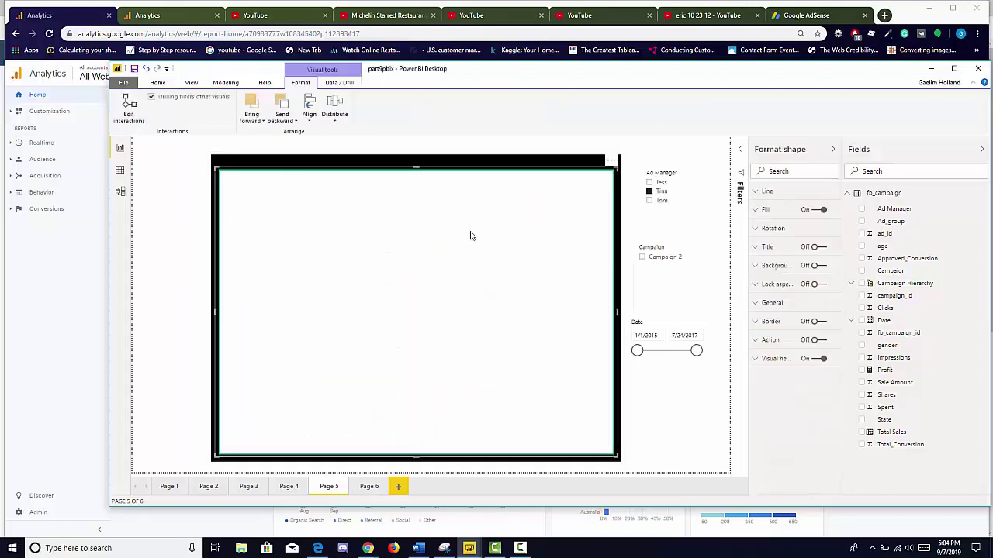
left_click(757, 192)
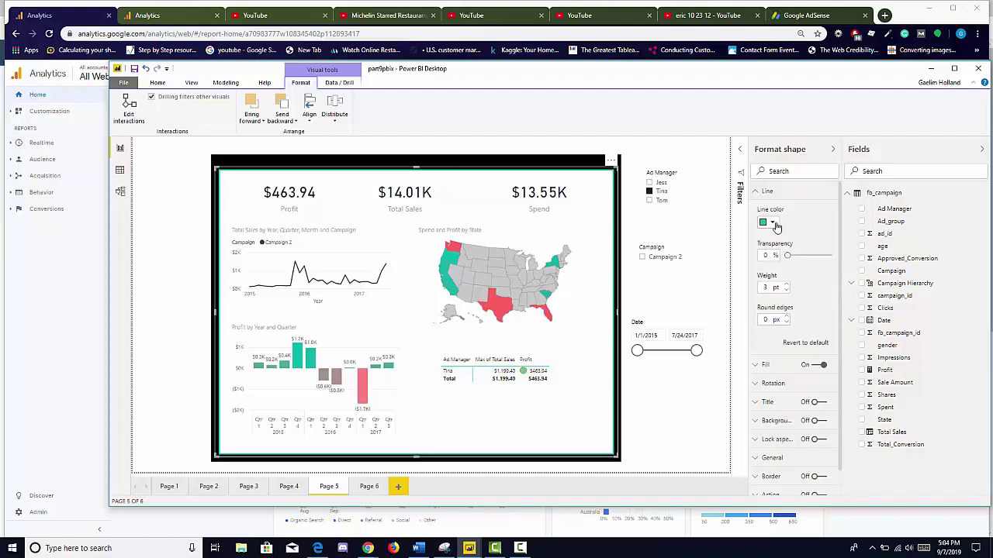
left_click(775, 226)
left_click(810, 221)
left_click(785, 290)
left_click(786, 291)
left_click(785, 291)
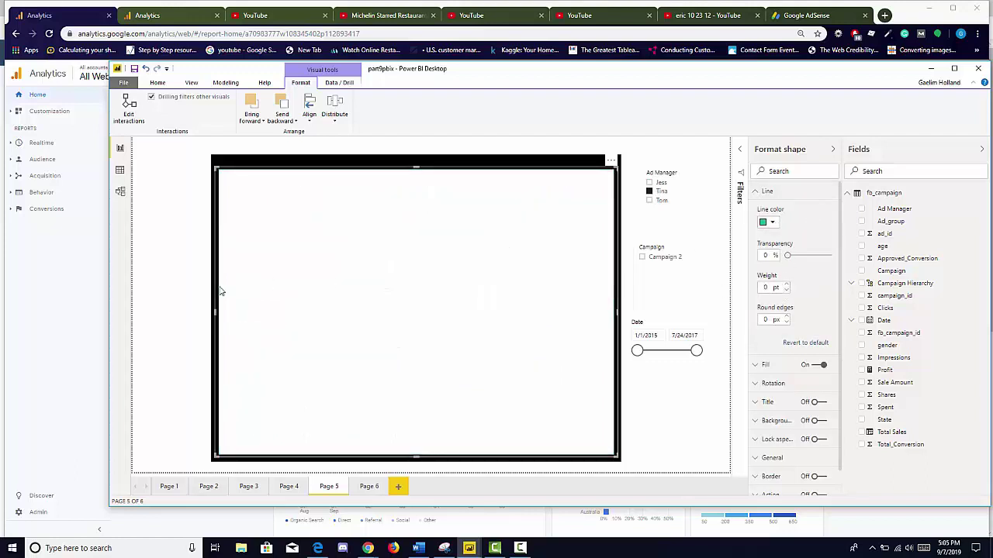
left_click(194, 284)
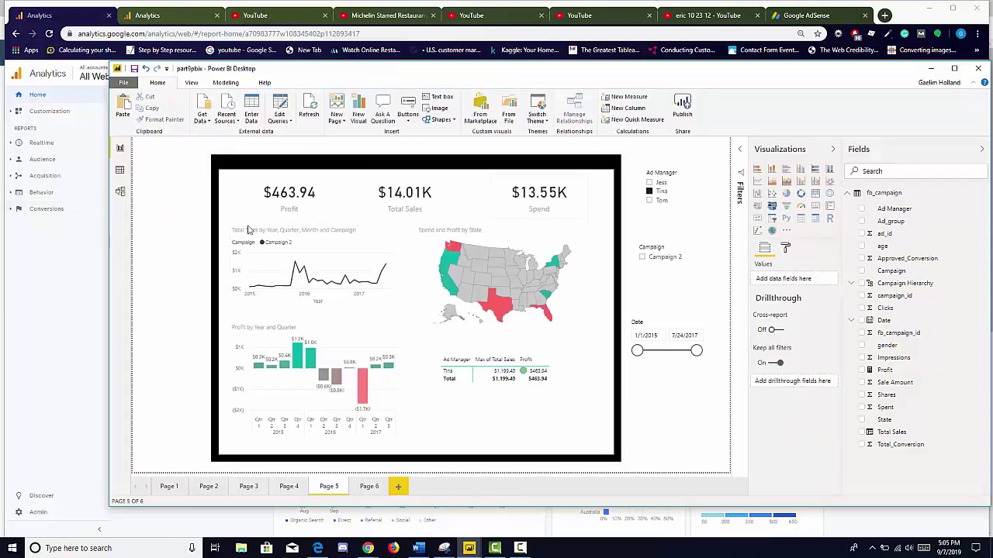
- Clear the Ad Manager slicer selection and align the Date slicer beneath the Campaign slicer
left_click(650, 192)
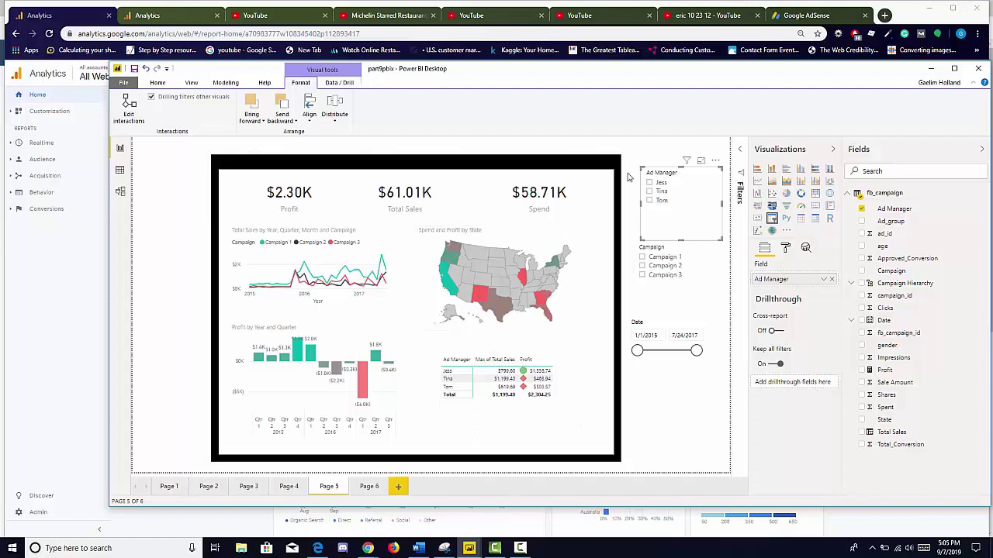
left_click_drag(658, 331, 660, 326)
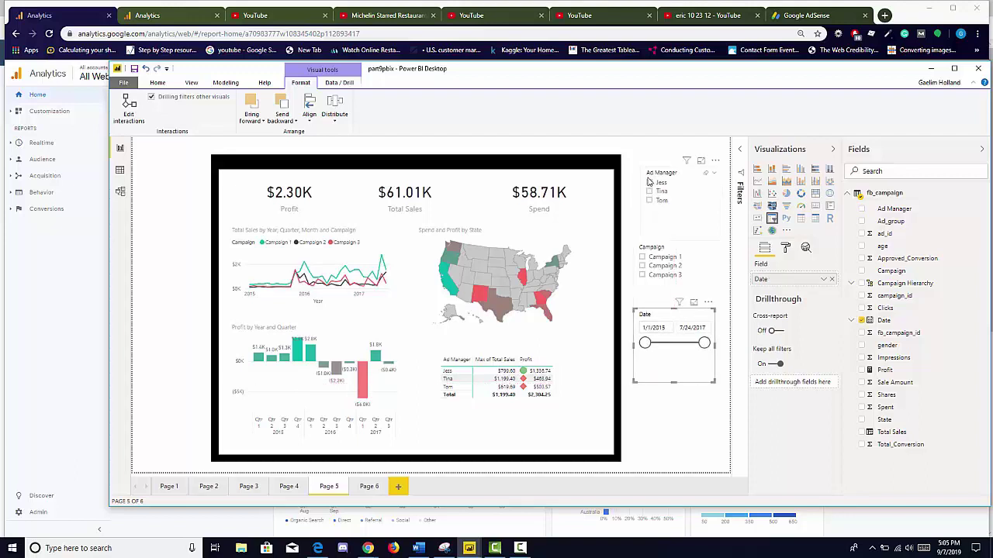
- Test the Ad Manager slicer by filtering to the second and third managers in turn, and clear the selection
left_click(649, 191)
left_click(649, 200)
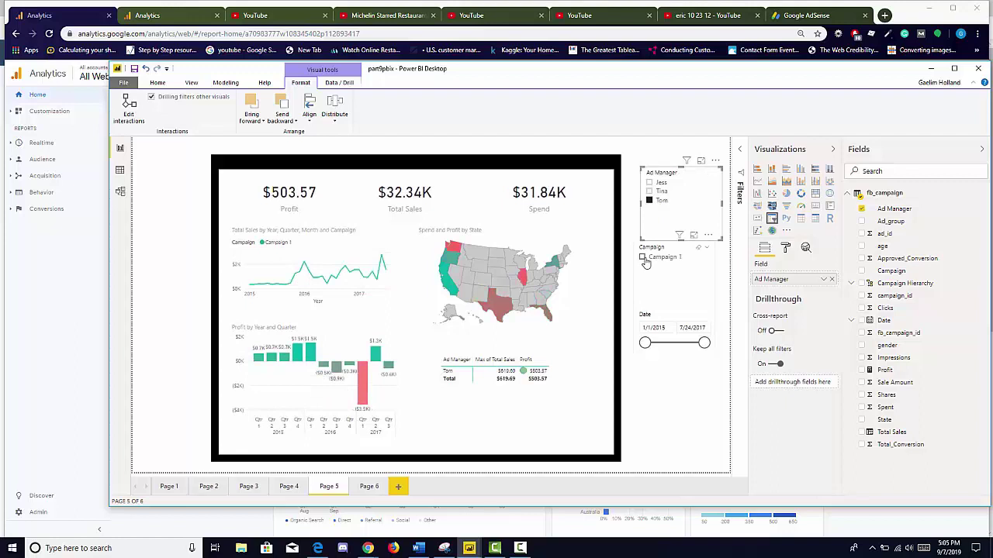
left_click(645, 264)
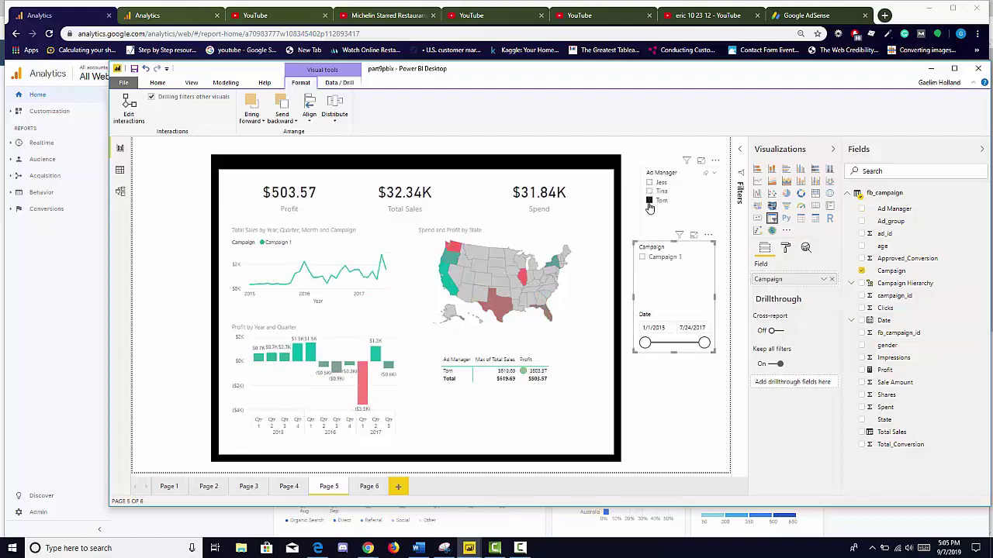
left_click(649, 201)
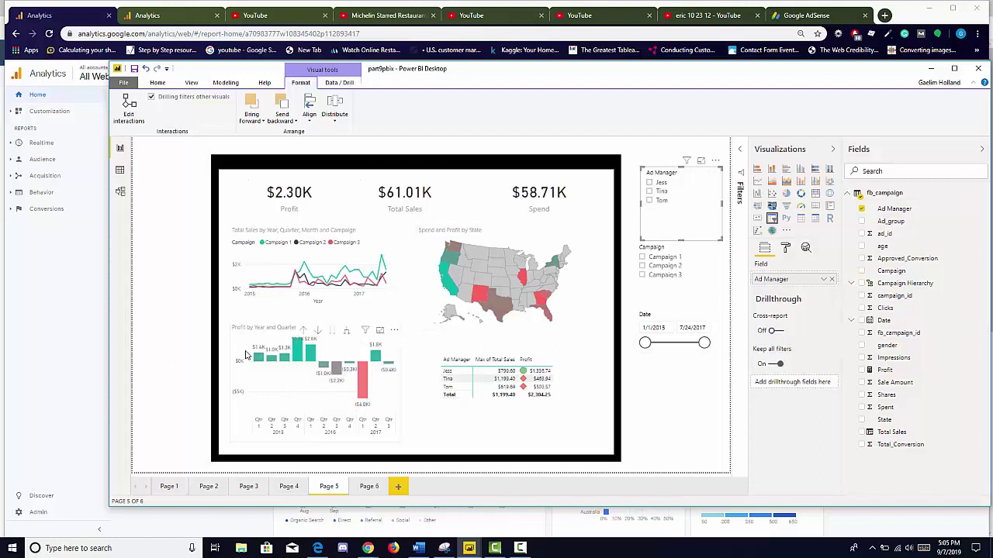
- Move and enlarge the Profit by Year and Quarter chart, and shift the Total Sales line chart upward
left_click(298, 337)
left_click_drag(313, 324, 274, 380)
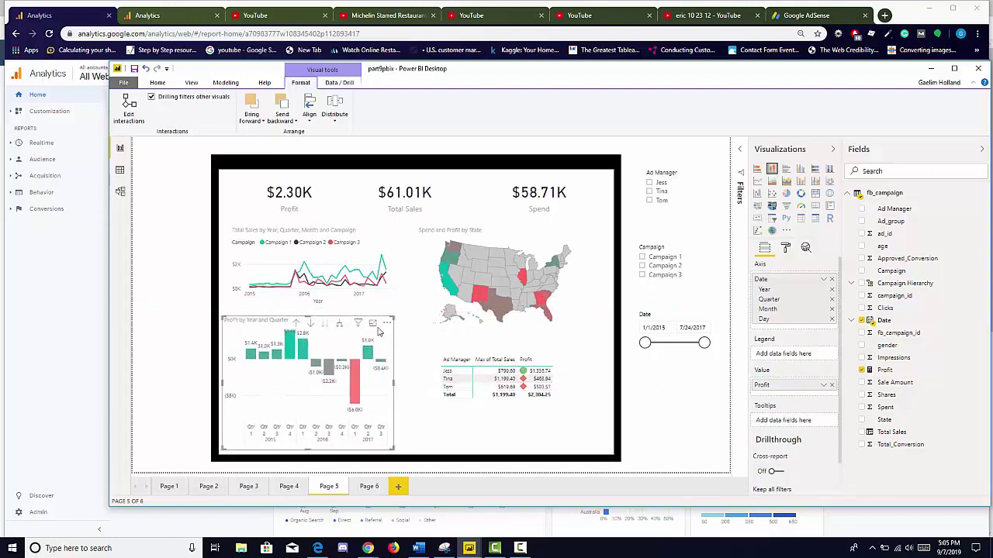
left_click_drag(394, 318, 405, 309)
left_click_drag(327, 252, 327, 245)
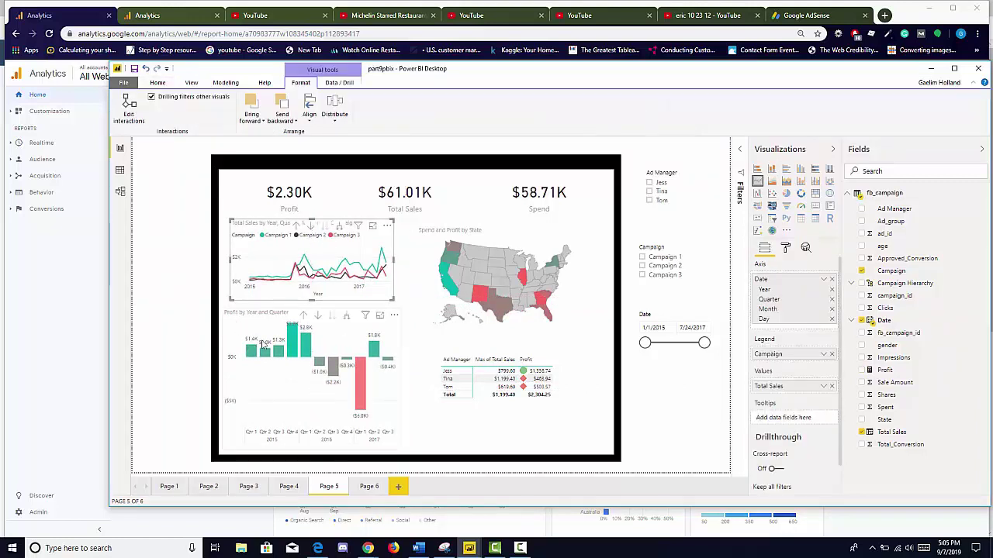
- Shrink the Profit by Year and Quarter chart and cross-filter the page by its 2015 Qtr 4 column
left_click(289, 329)
left_click_drag(223, 311, 254, 338)
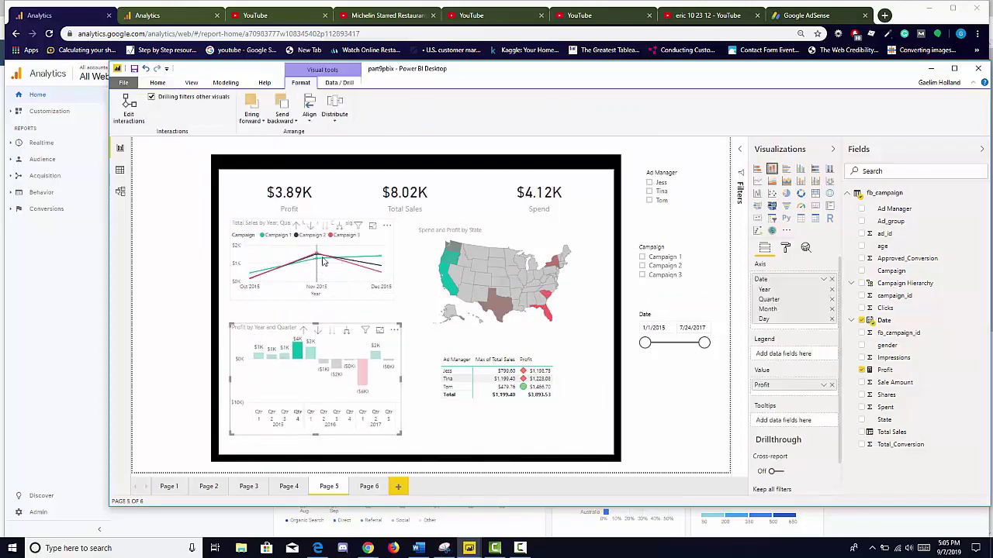
- Expand the Total Sales line chart one level down the date hierarchy to show daily values
left_click(339, 237)
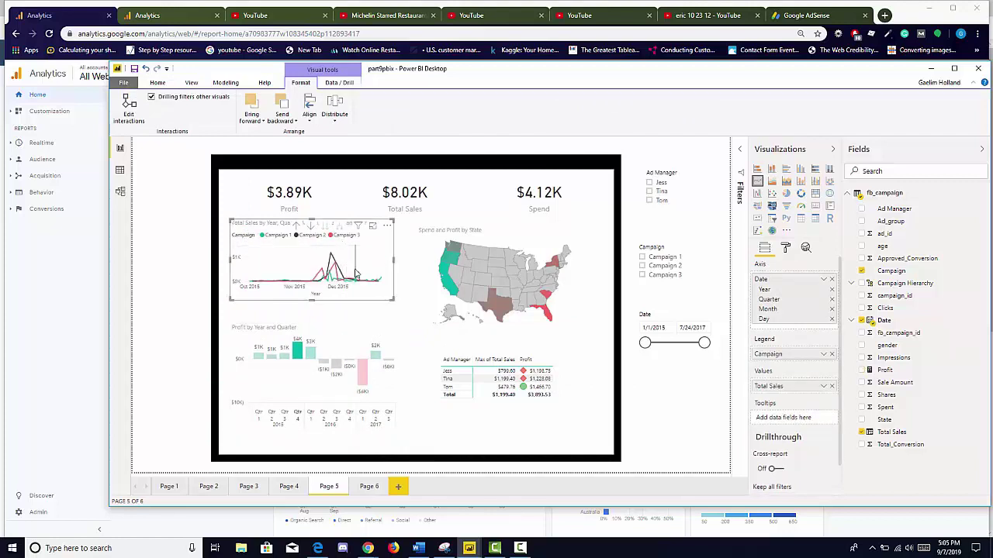
- Clear the cross-filter, drill the Total Sales line chart up to monthly level, and nudge the chart slightly downward
left_click(295, 236)
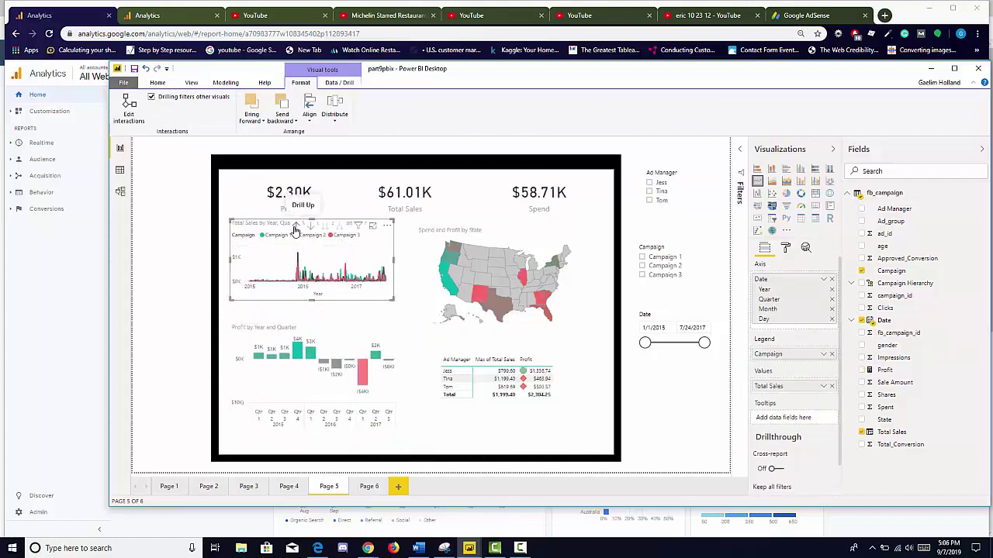
left_click(296, 226)
left_click(136, 337)
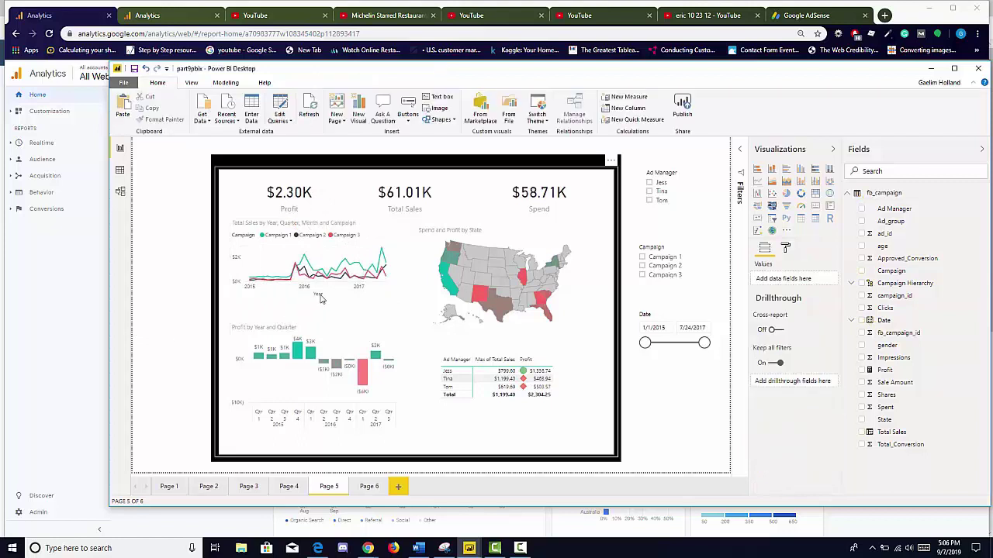
left_click_drag(354, 284, 353, 292)
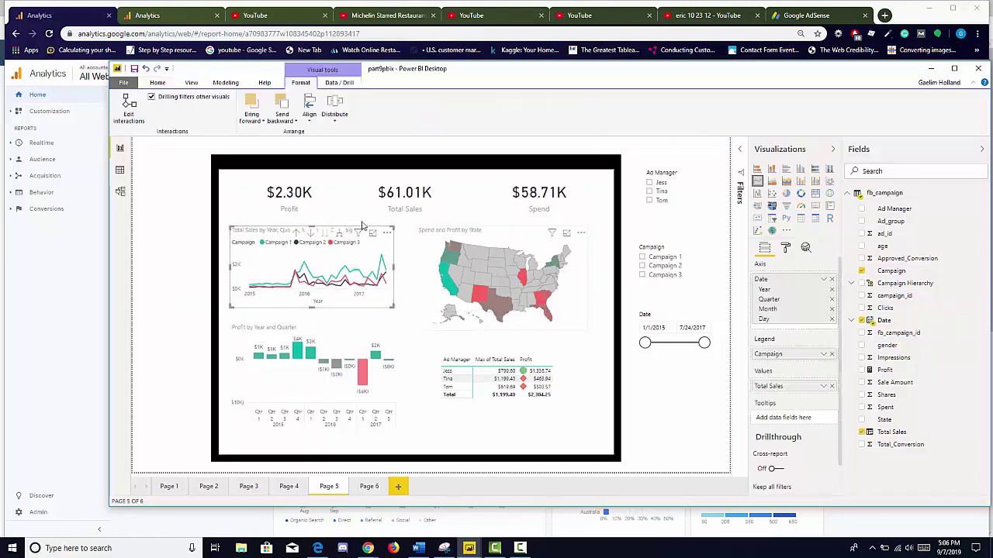
left_click(163, 230)
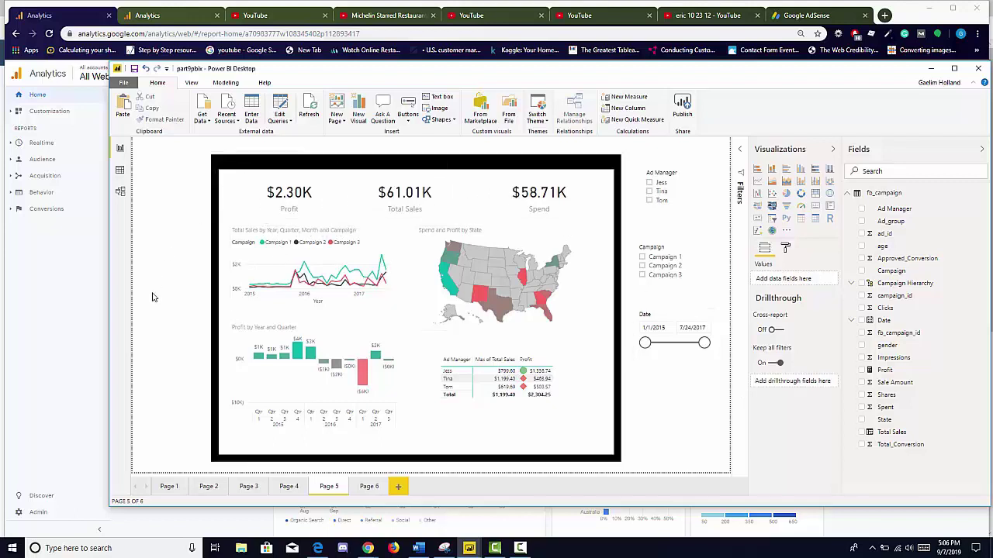
- Add the dark blue wall-wallpaper image as the page wallpaper and set its image fit to Fill
left_click(785, 246)
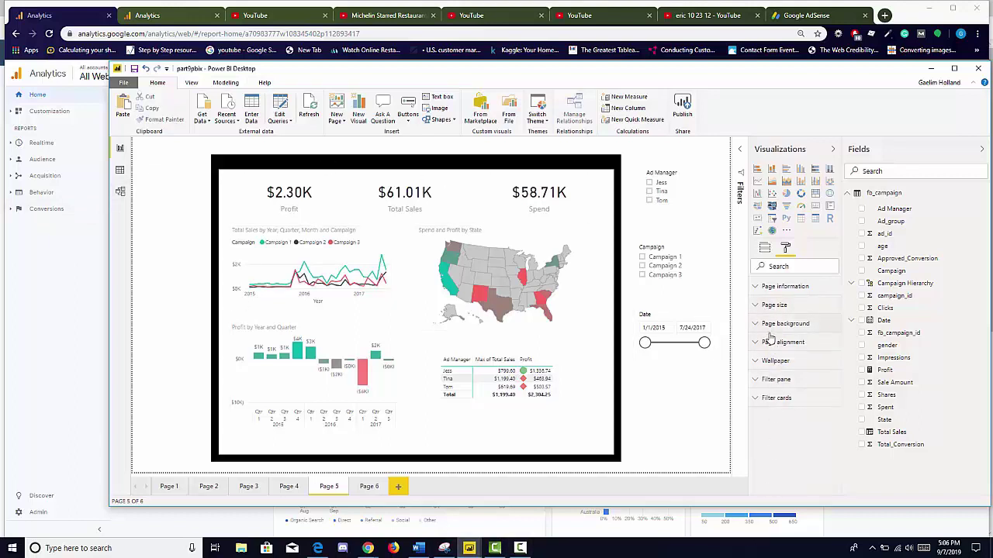
left_click(762, 362)
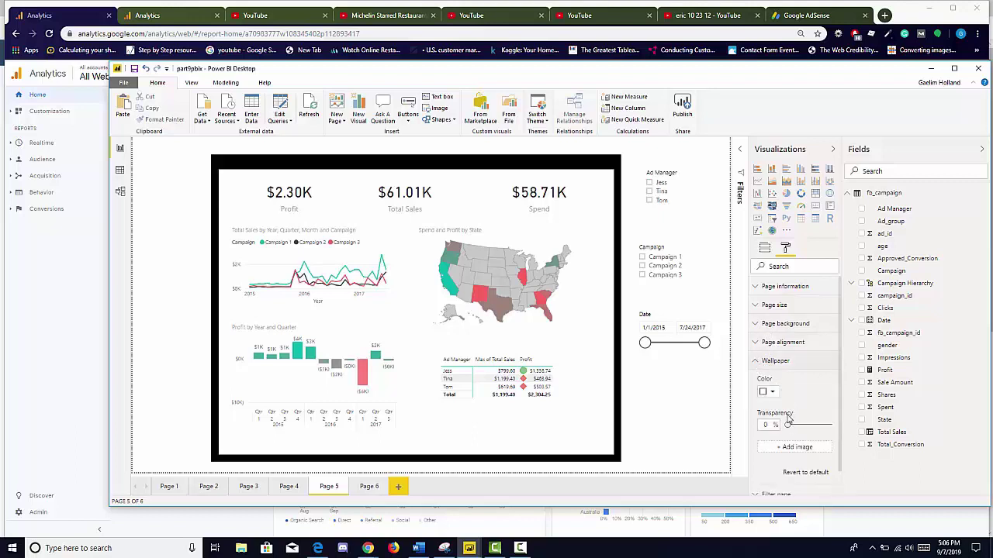
scroll(791, 423, "down", 1)
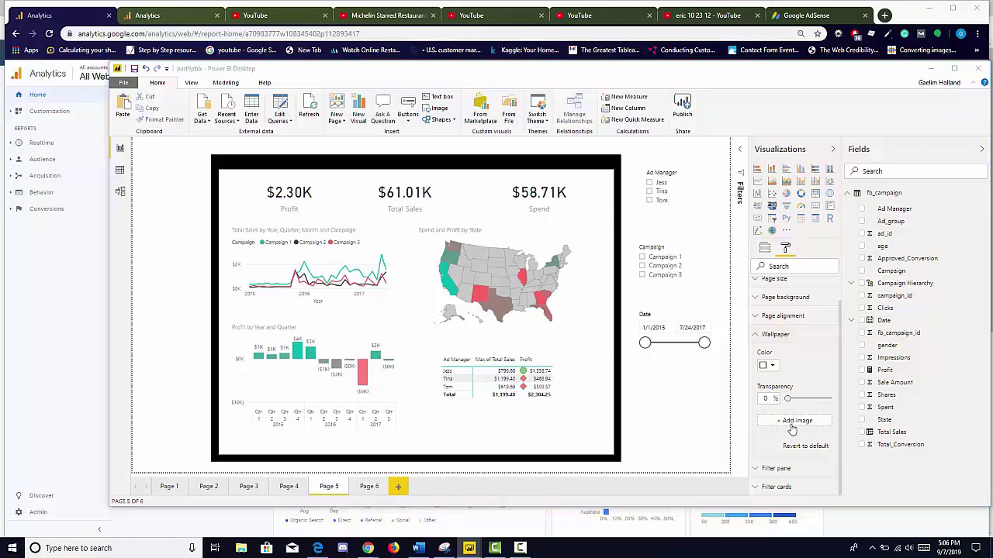
left_click(792, 425)
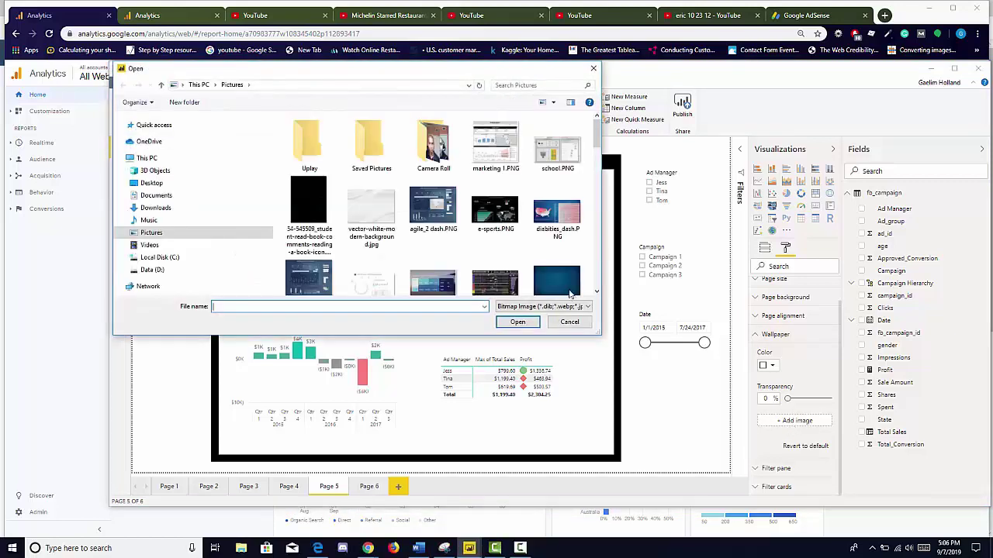
double_click(560, 275)
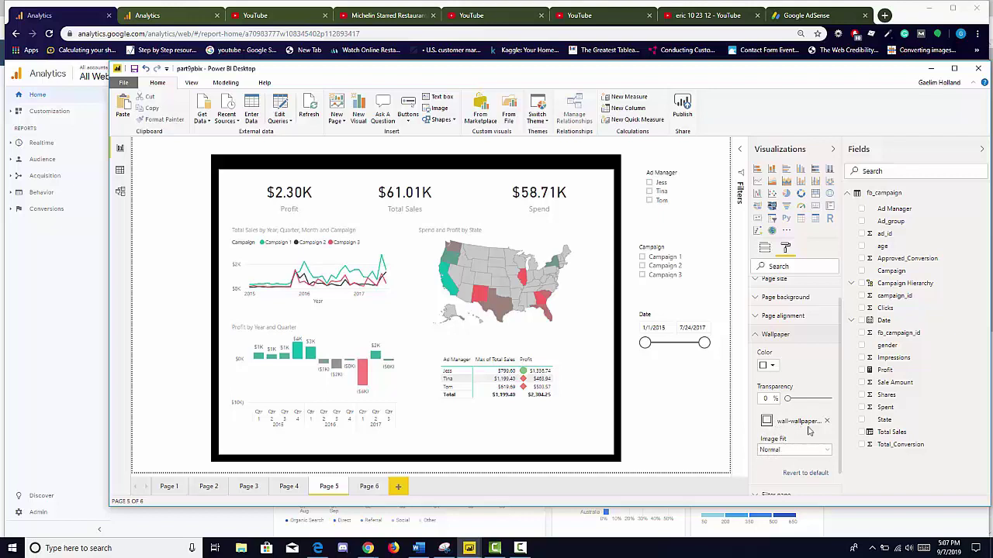
left_click(795, 452)
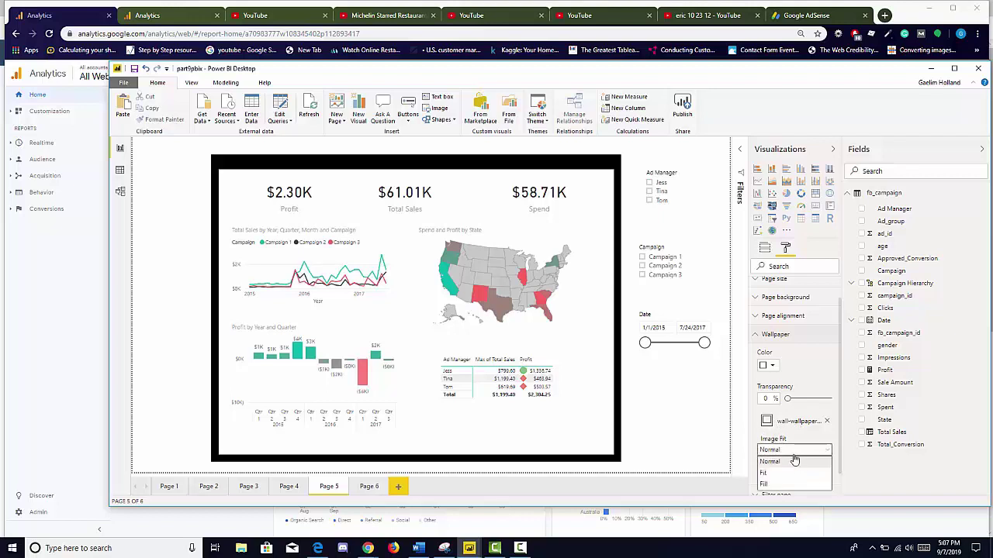
left_click(784, 484)
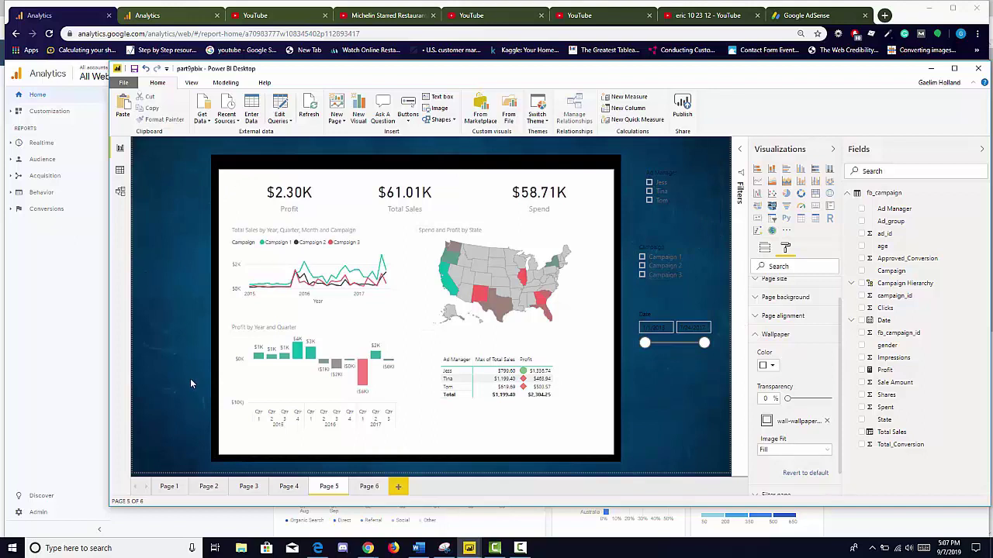
- Move the Date slicer to the blank area left of the framed dashboard, near the top of the page
left_click(675, 318)
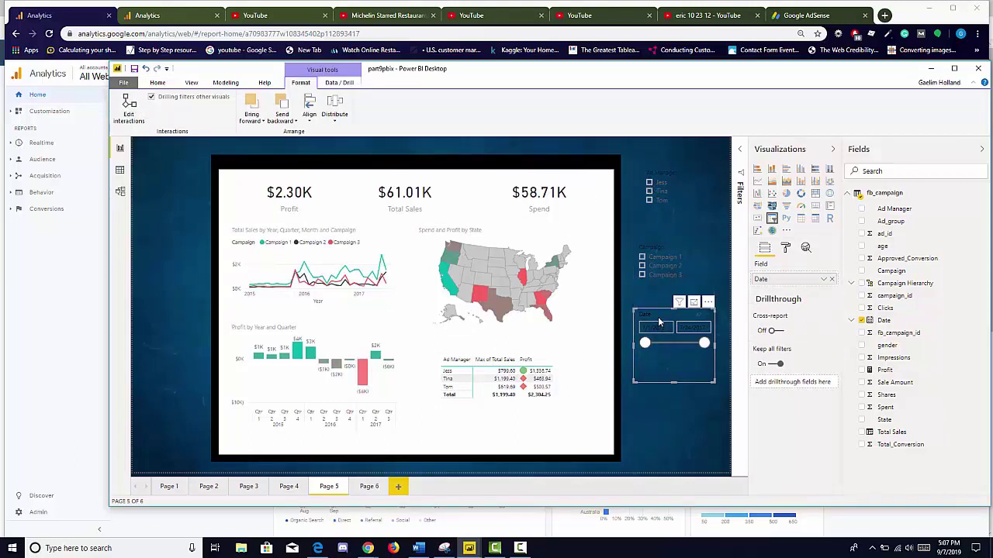
left_click_drag(660, 316, 149, 182)
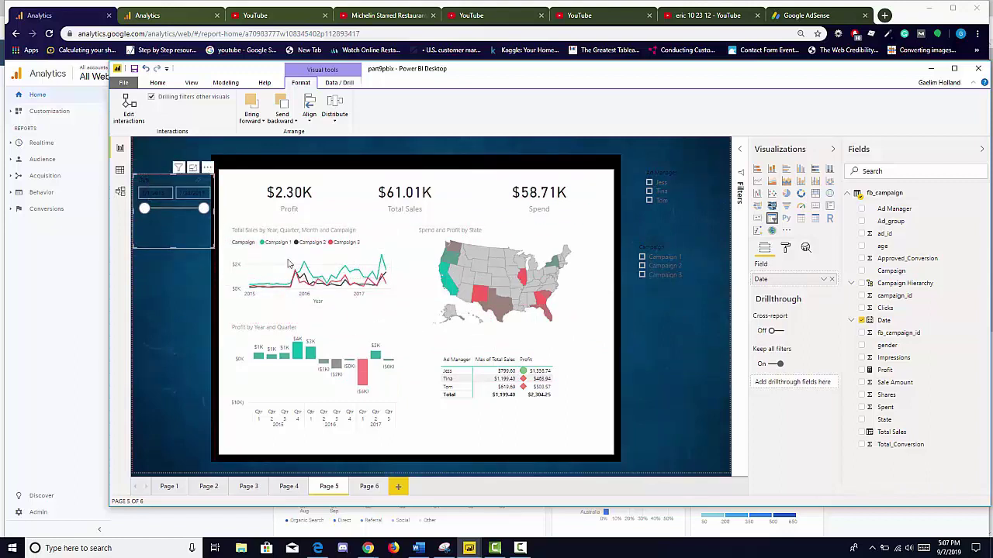
left_click(689, 407)
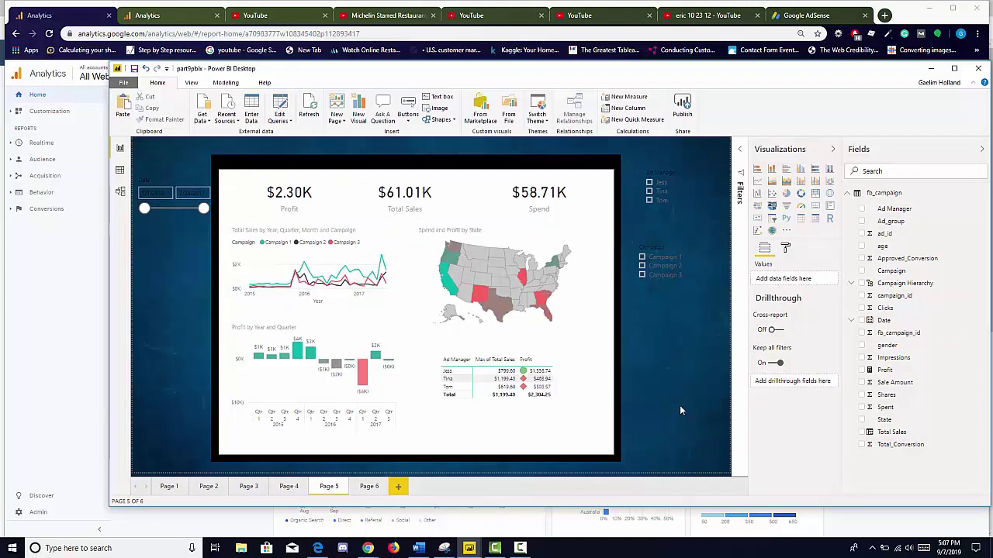
- Set the Ad Manager slicer's orientation to Horizontal so its items become tiles
left_click(652, 225)
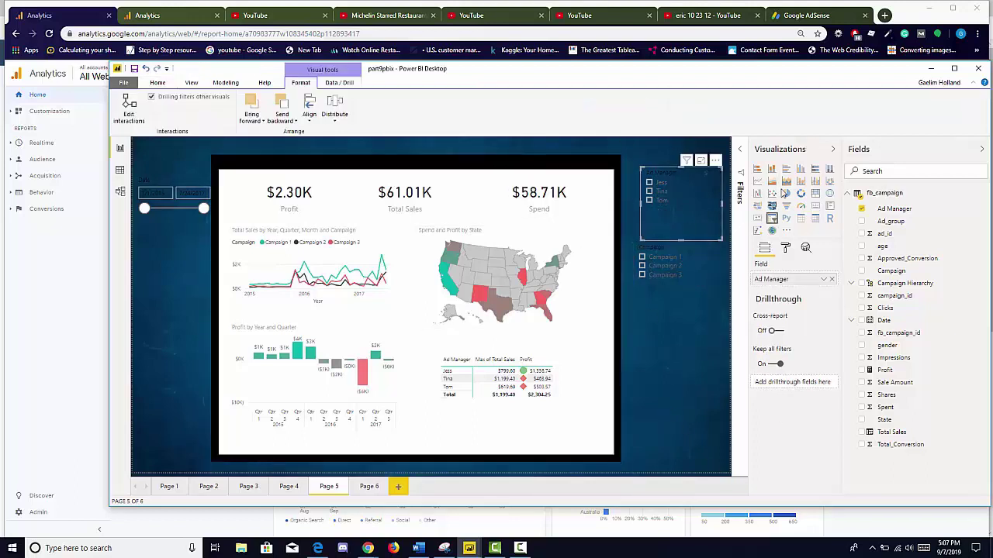
left_click(785, 247)
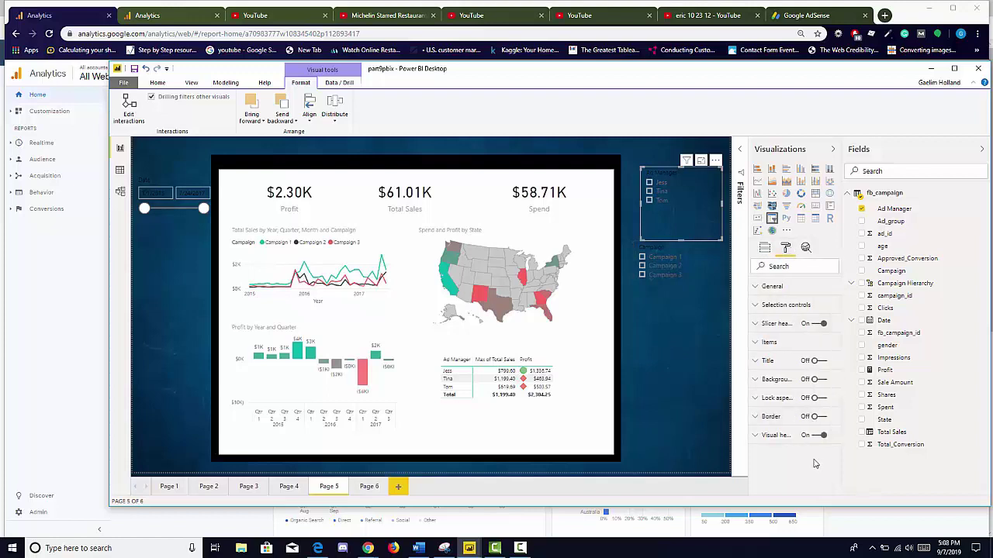
left_click(763, 287)
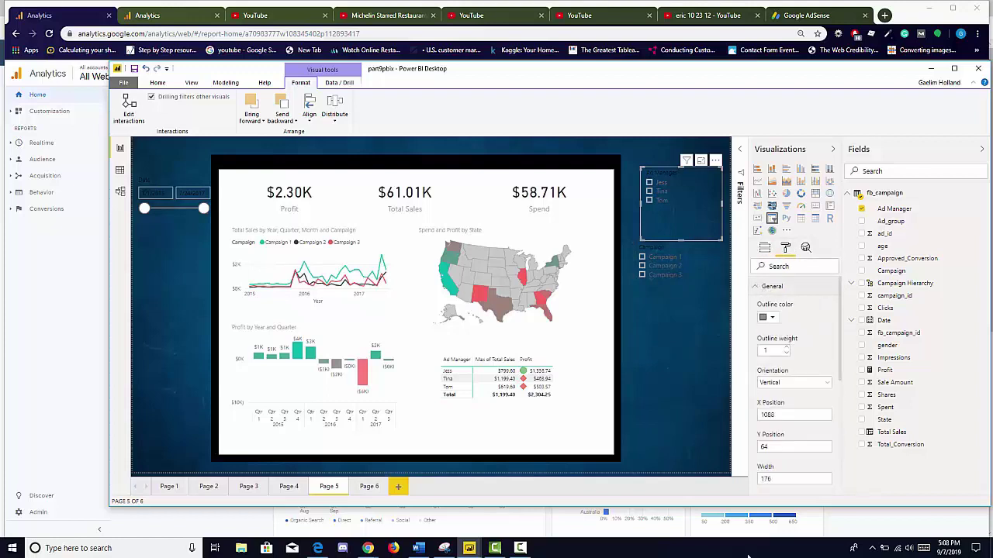
left_click(787, 383)
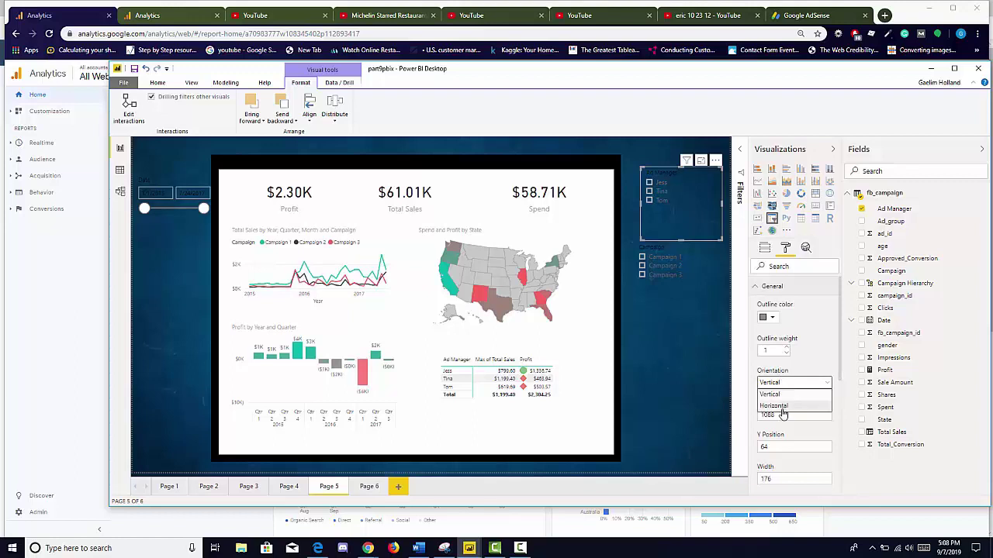
left_click(781, 406)
- Align the Campaign slicer beneath the Ad Manager slicer, and narrow the Ad Manager slicer from its left edge
left_click_drag(689, 328, 692, 332)
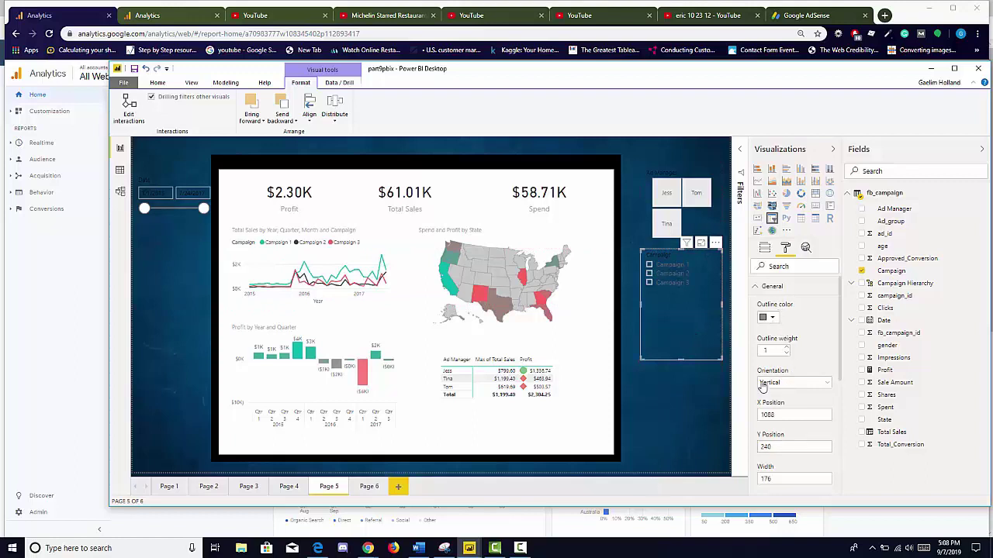
left_click(648, 227)
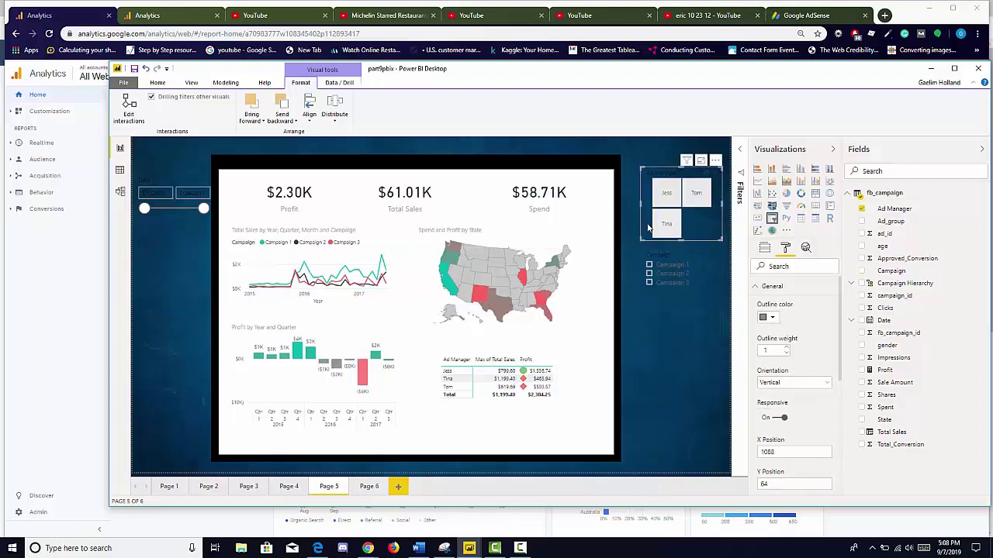
mouse_move(640, 232)
left_mouse_down()
mouse_move(607, 217)
mouse_move(652, 234)
left_mouse_up()
- Set the Campaign slicer's orientation to Horizontal so its campaigns become tiles
left_click(653, 253)
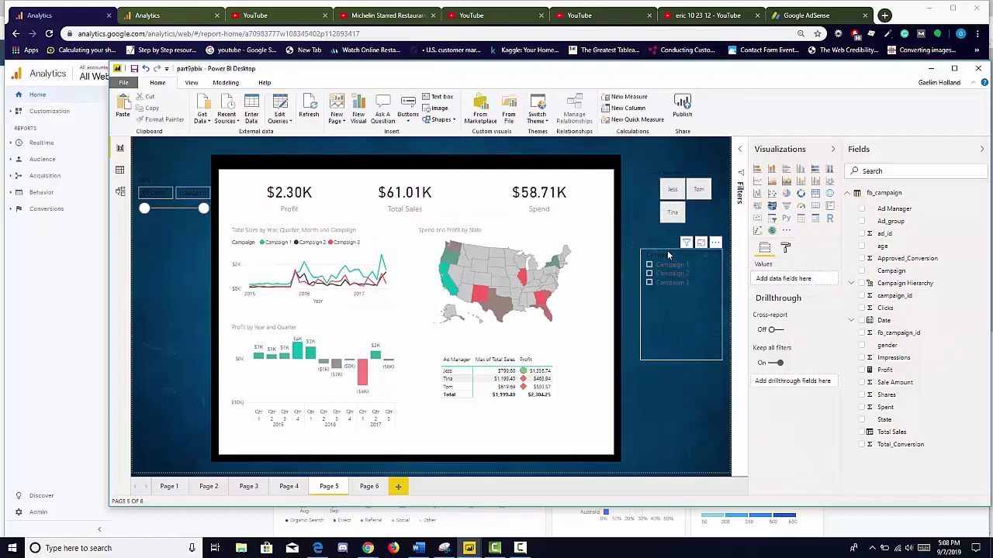
left_click(784, 247)
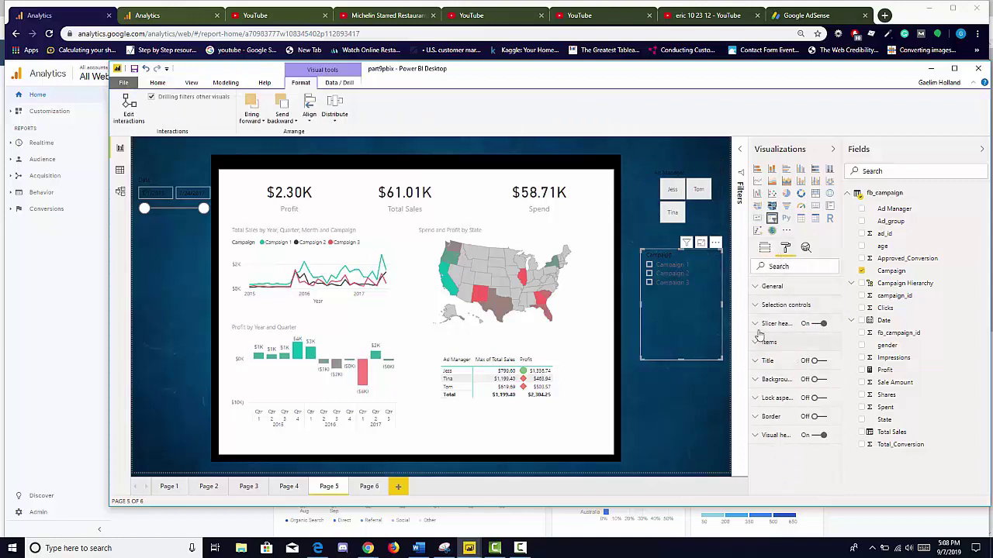
left_click(757, 288)
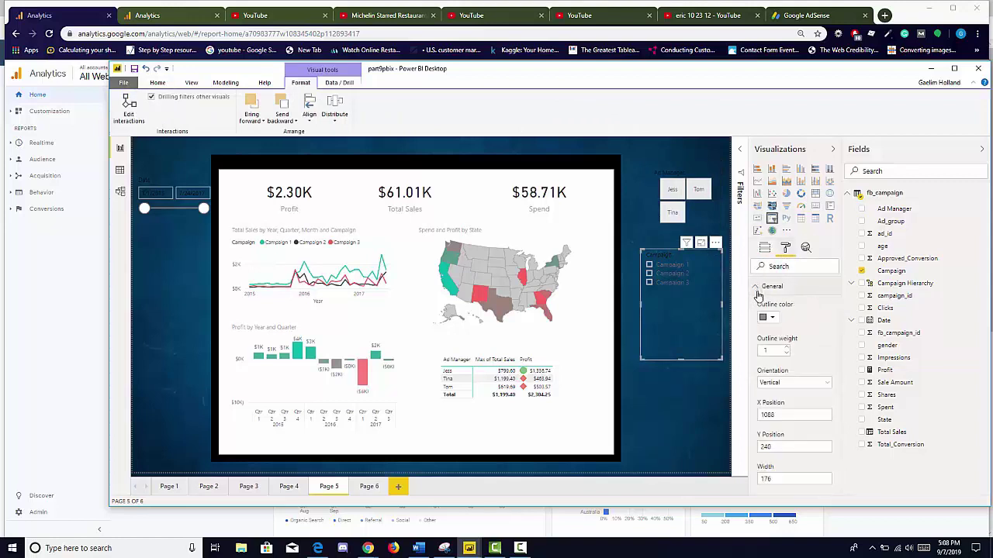
left_click(785, 382)
left_click(774, 405)
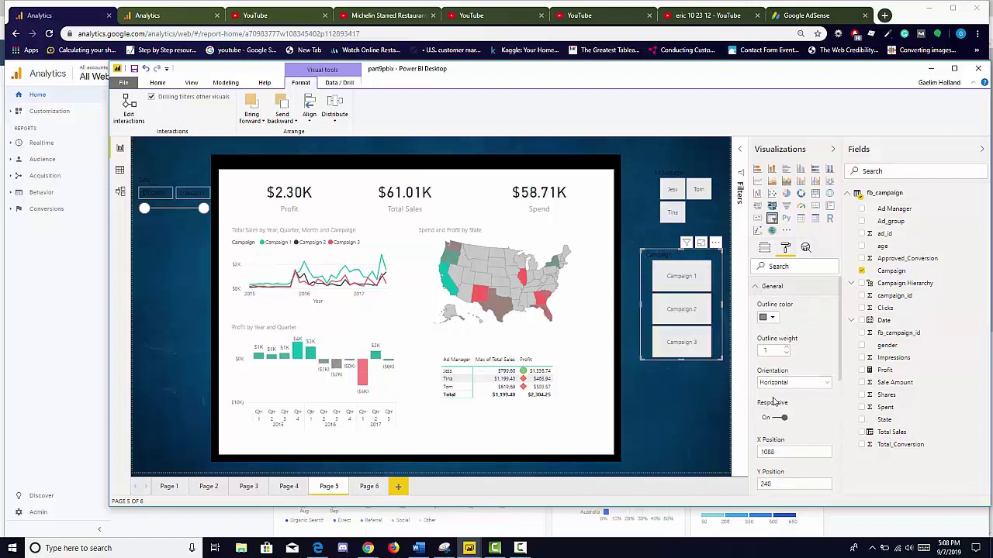
left_click(656, 417)
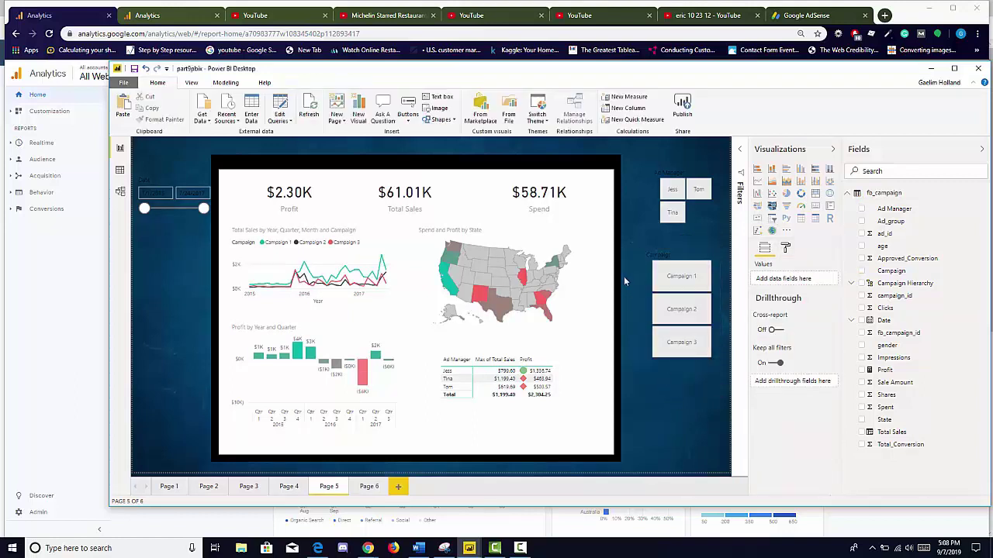
- Lower the black rectangle's upper edge to thin the frame above the white rectangle
left_click(452, 167)
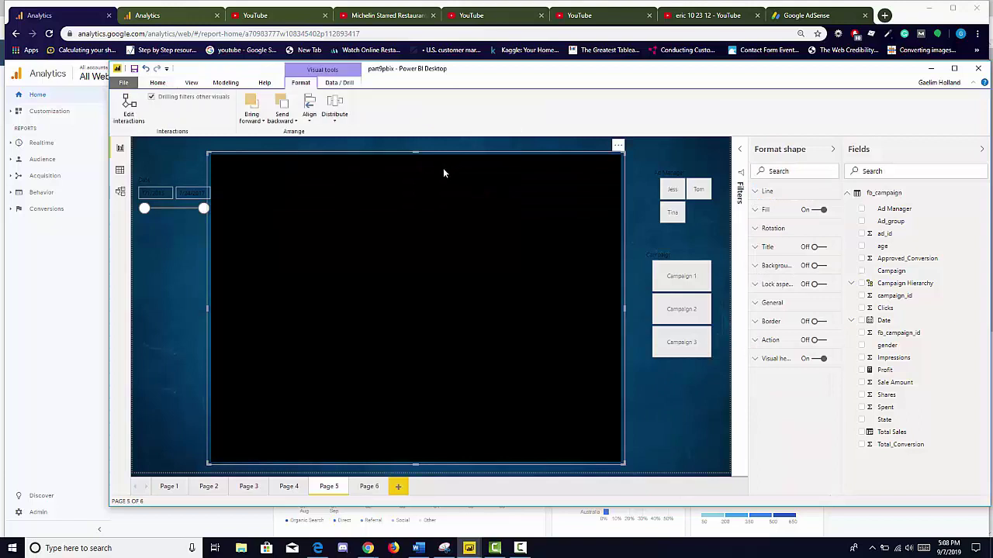
left_click_drag(417, 153, 415, 168)
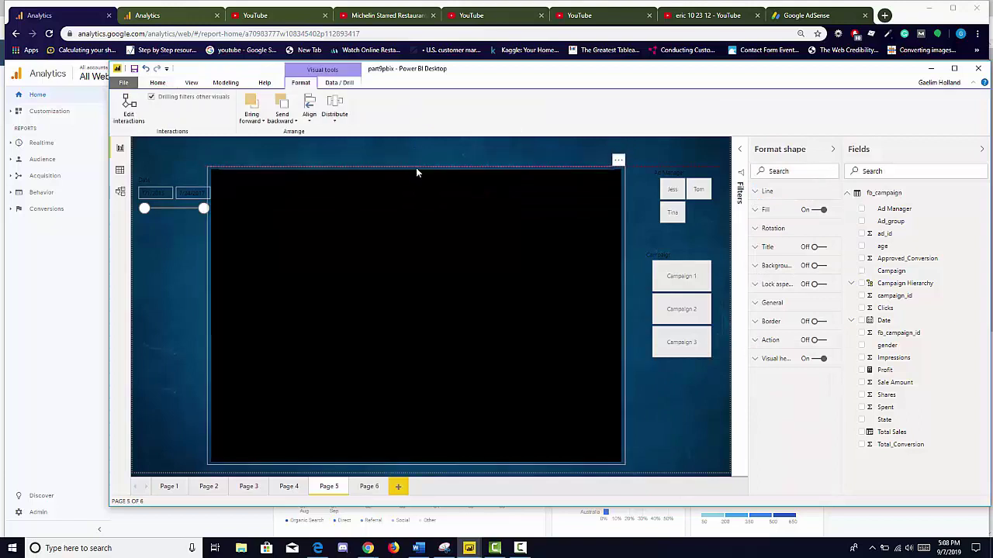
- Set the font color of the Date slicer's date inputs to white
left_click(217, 221)
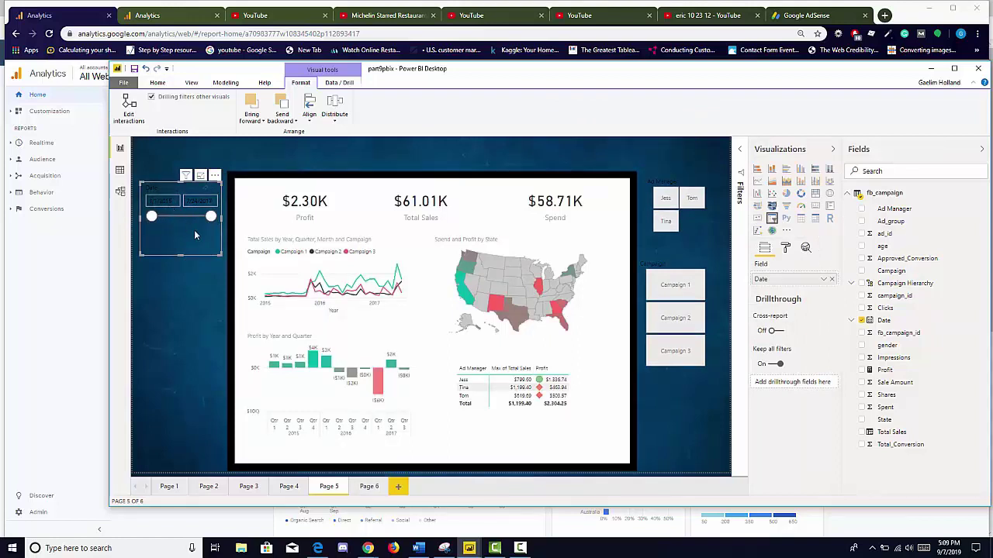
left_click(785, 248)
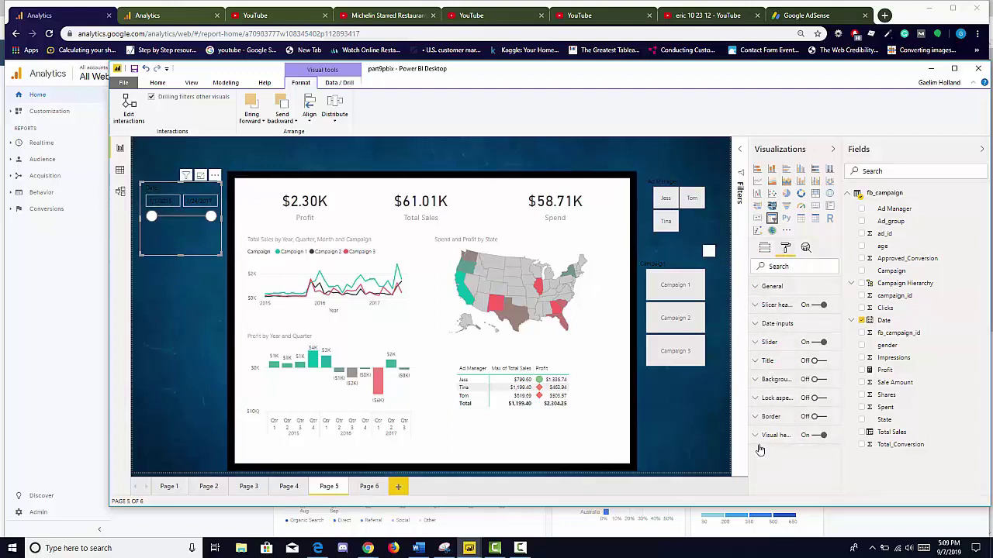
left_click(759, 327)
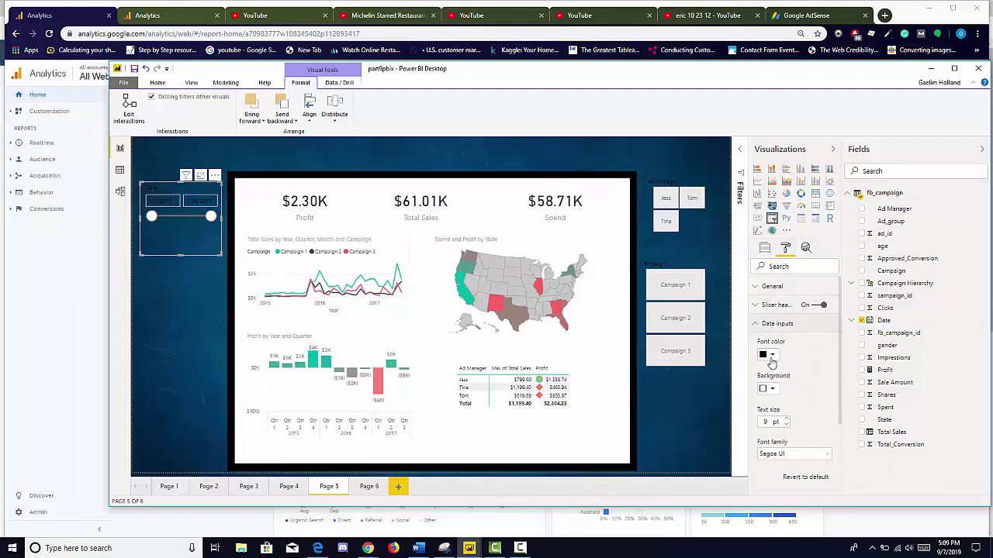
left_click(771, 356)
left_click(756, 383)
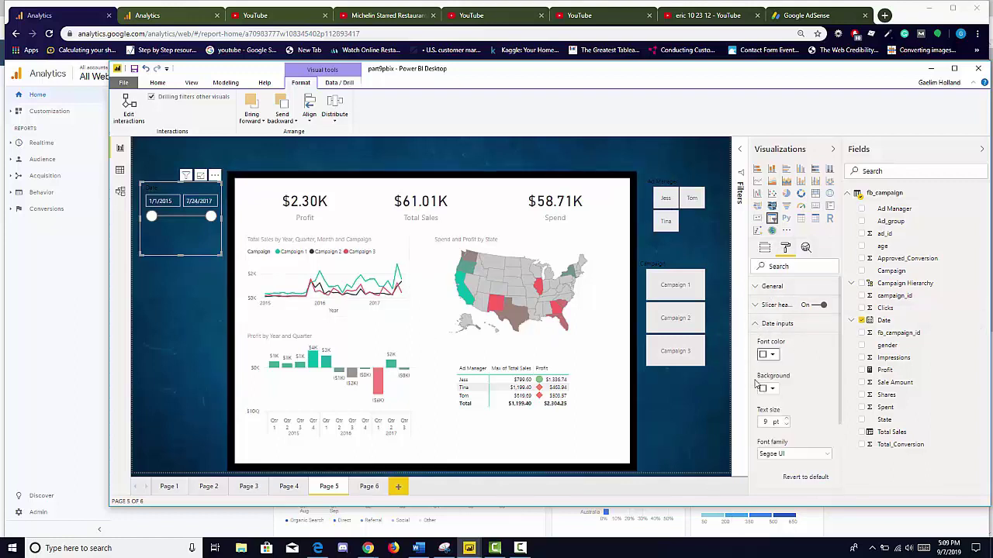
left_click(196, 374)
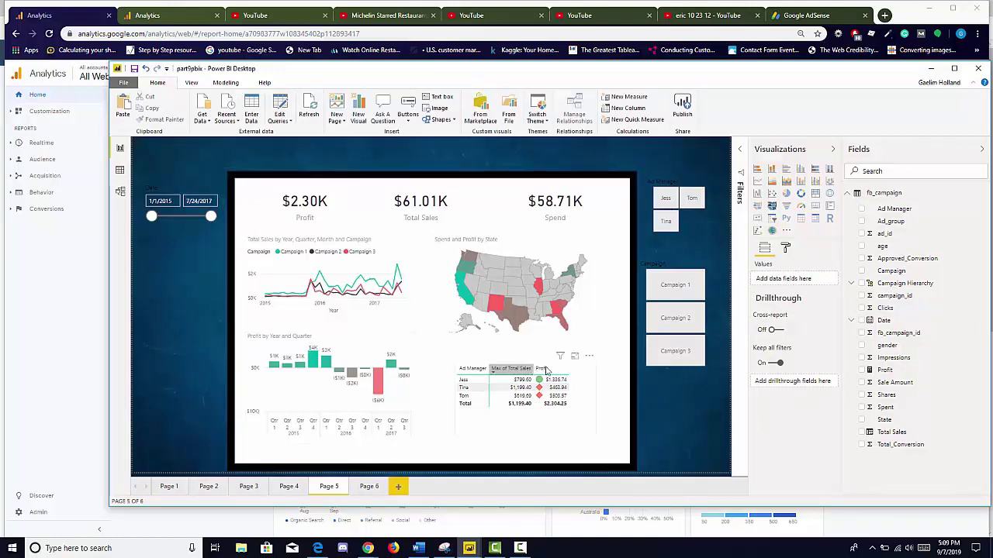
- Add a text box reading "Executive Dashboard" below the Date slicer and set its font color to white
left_click(441, 98)
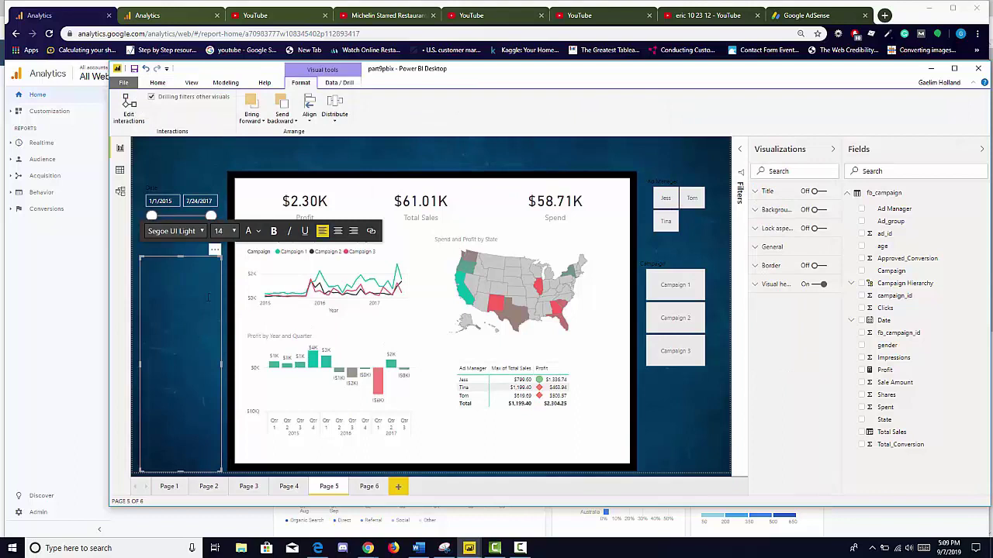
mouse_move(216, 259)
left_mouse_down()
mouse_move(253, 205)
mouse_move(216, 261)
left_mouse_up()
left_click(182, 298)
type("Executive Dashboard")
key("ctrl+a")
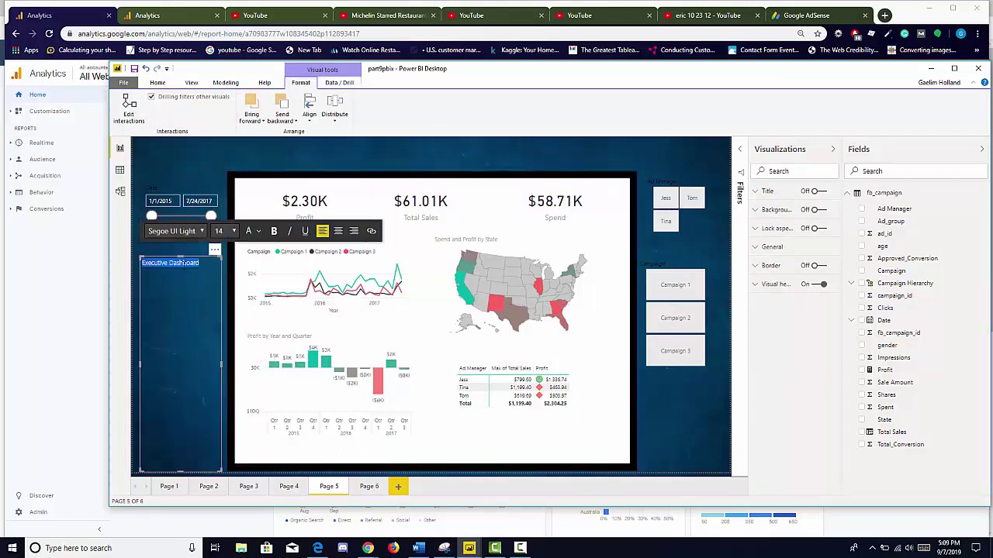
left_click(259, 234)
left_click(262, 261)
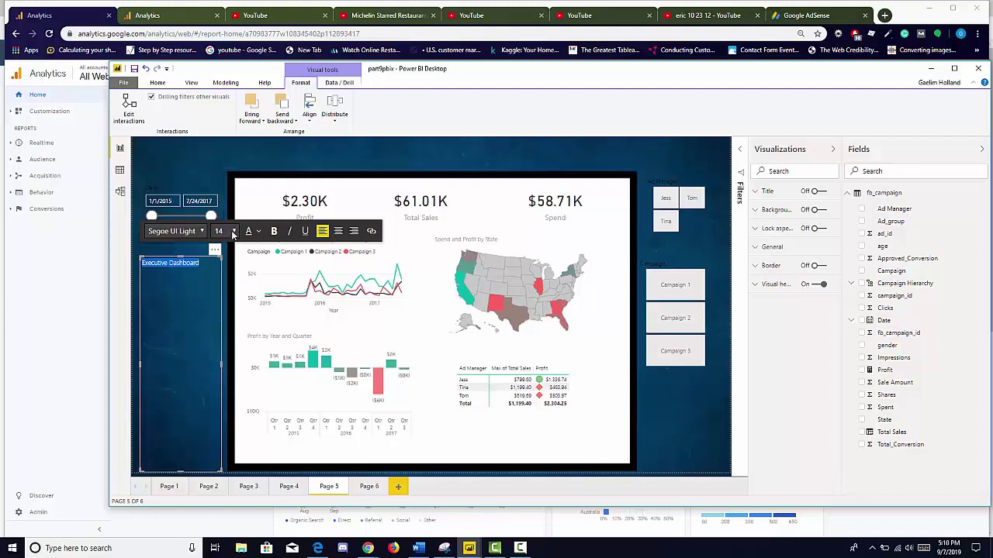
- Set the "Executive Dashboard" title's font size to 40 and fit its text box on one line above the black frame
left_click(234, 232)
left_click(217, 389)
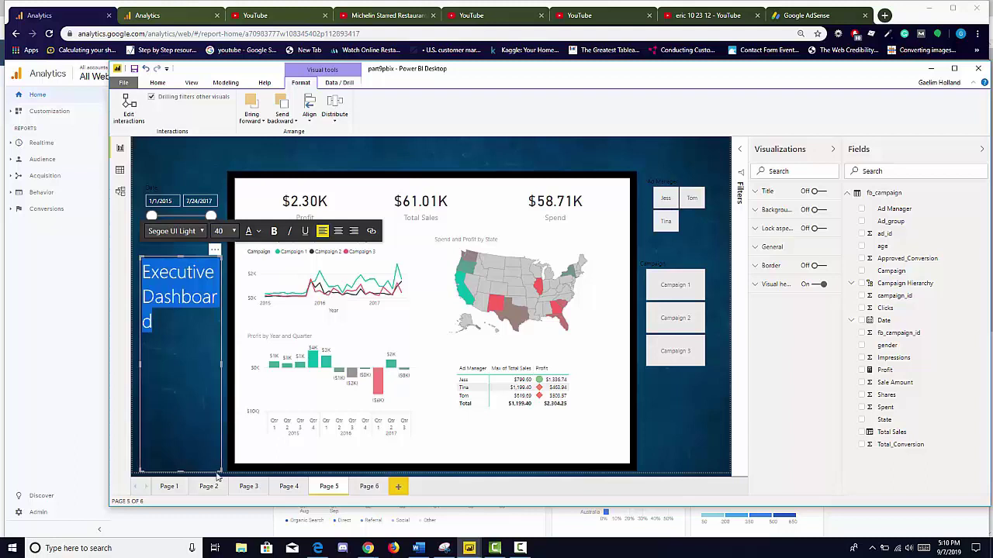
left_click_drag(218, 470, 577, 142)
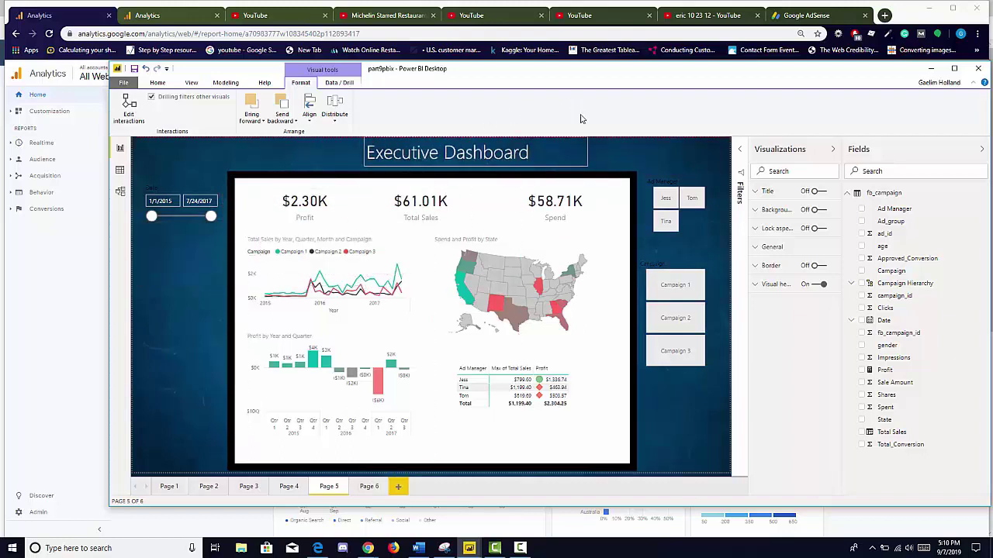
left_click(594, 162)
- Center-align the "Executive Dashboard" text and center its text box horizontally over the white rectangle
left_click_drag(531, 152, 368, 147)
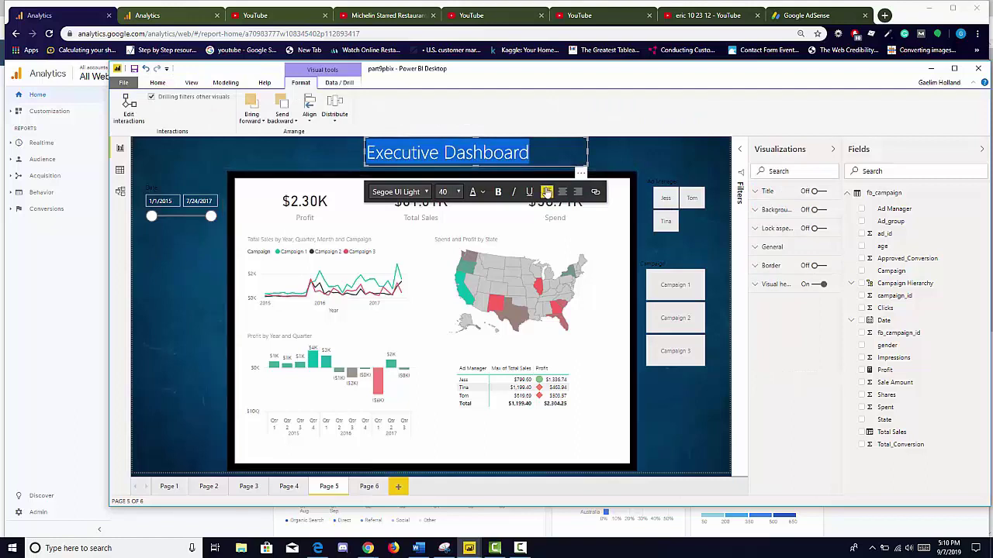
left_click(562, 191)
left_click(606, 154)
left_click(576, 159)
left_click_drag(580, 179, 535, 172)
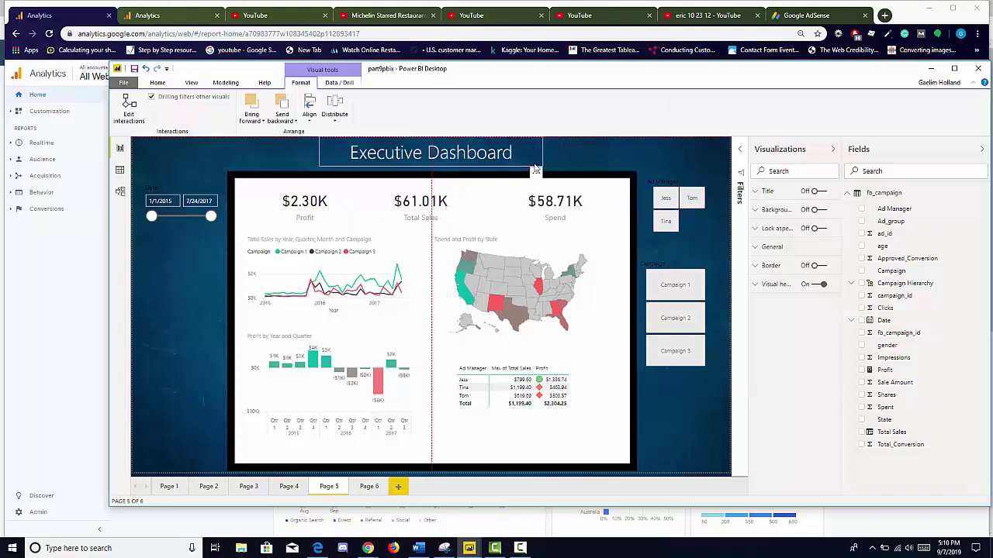
- Set the start of the Date slicer's range to 3/23/2015 to filter the visuals
left_click(176, 327)
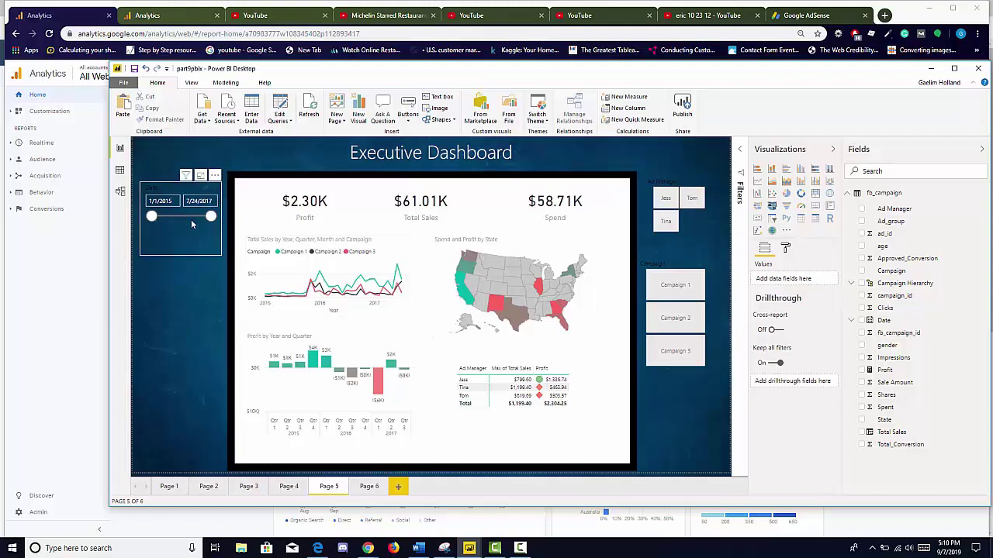
left_click_drag(152, 218, 157, 217)
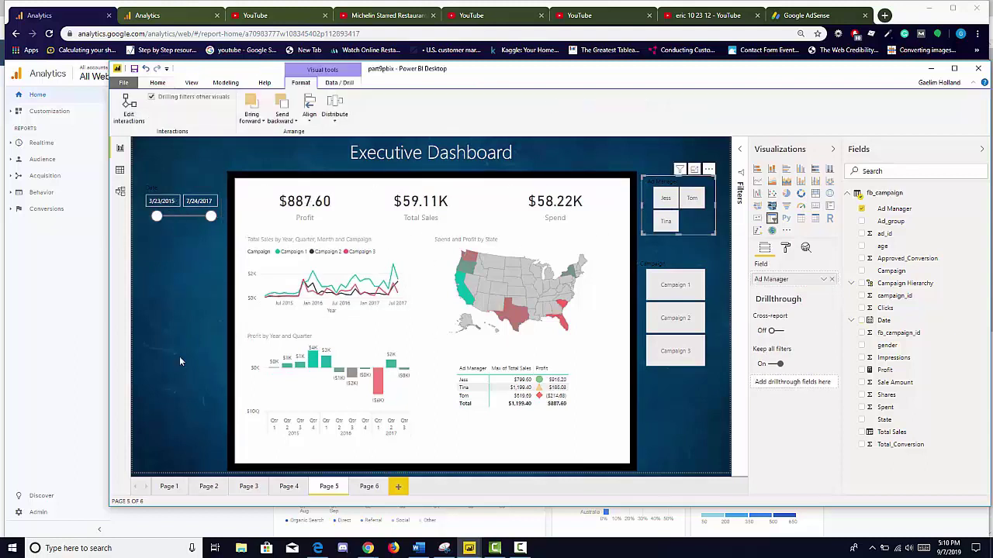
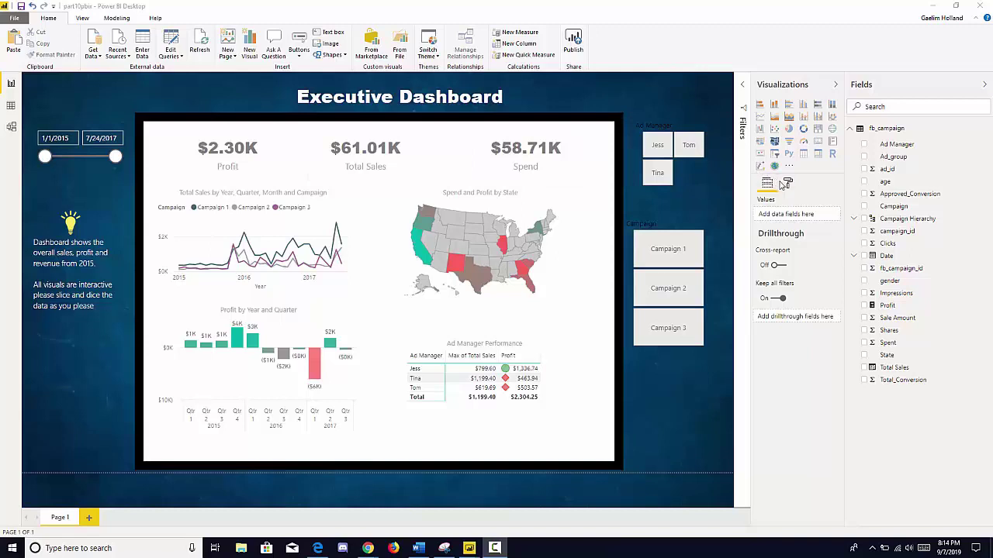
- Set the data label text size of the Profit, Total Sales and Spend cards to 20 pt
left_click(535, 151)
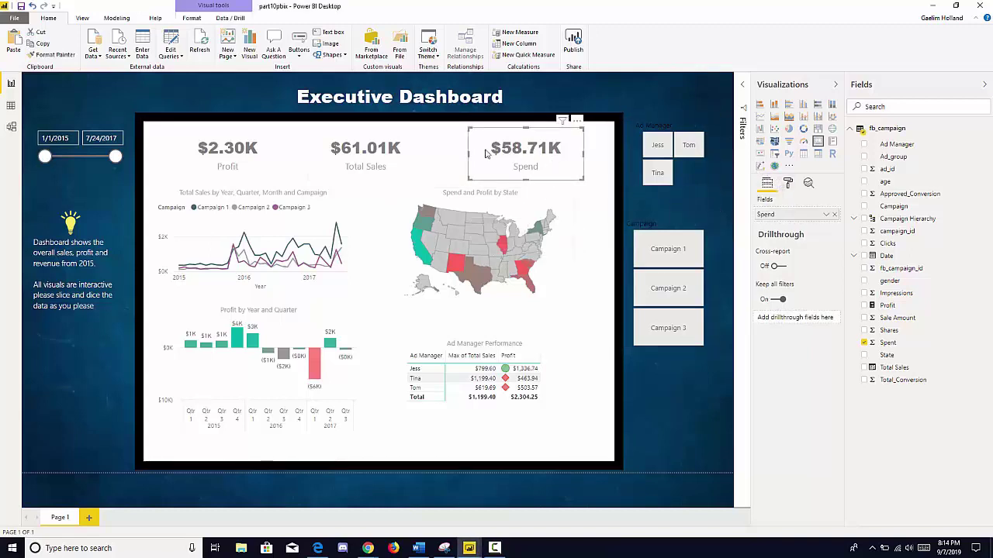
left_click(787, 185)
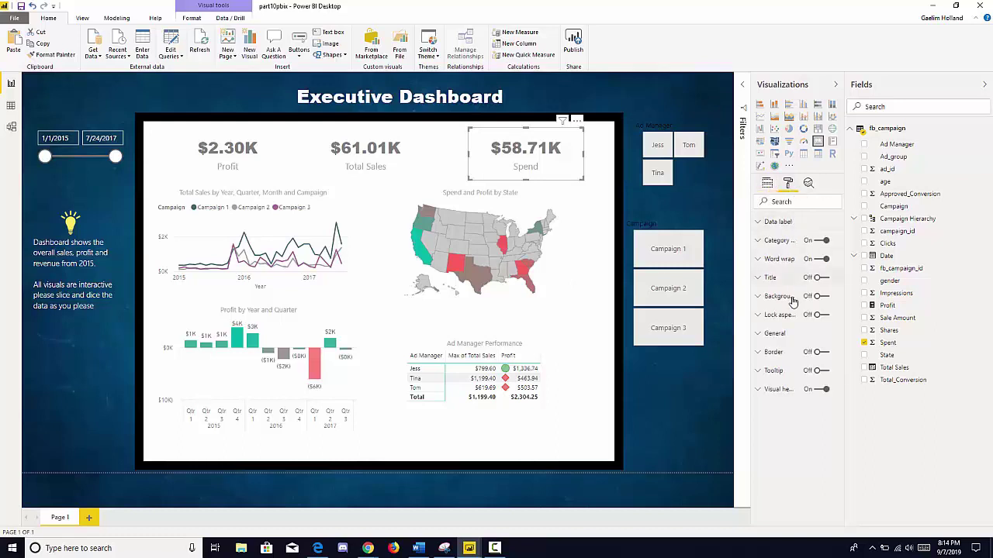
left_click(765, 225)
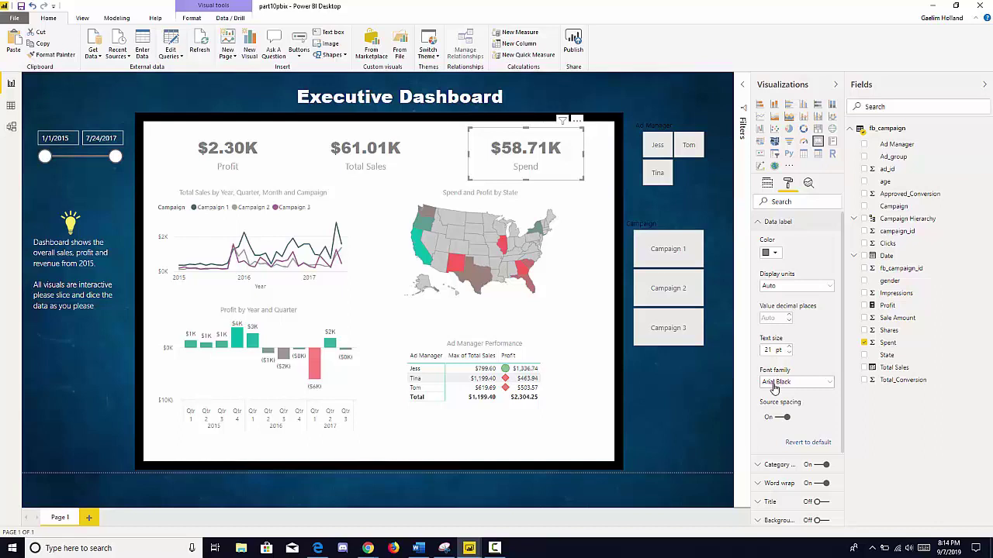
left_click(372, 169)
left_click(217, 155)
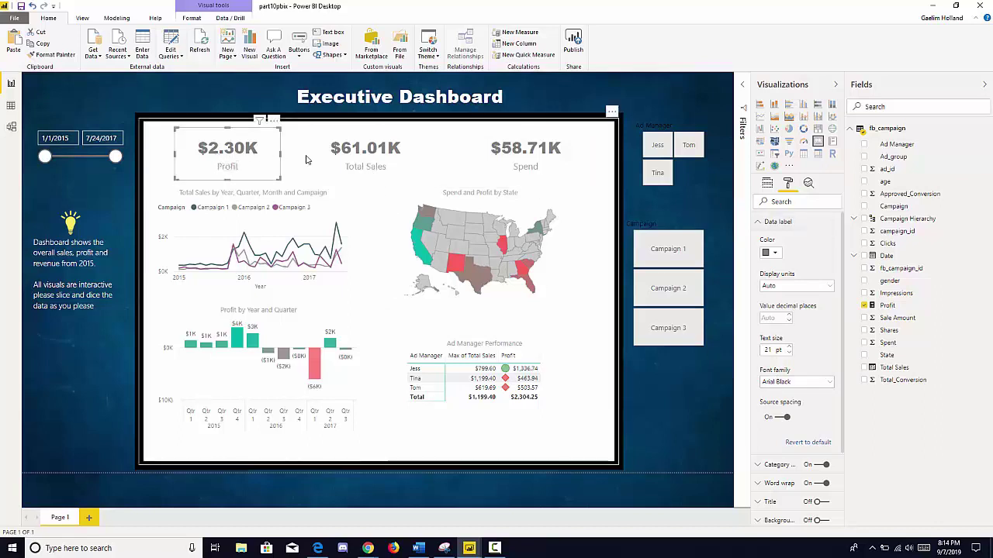
left_click(352, 162, "ctrl")
left_click(520, 163, "ctrl")
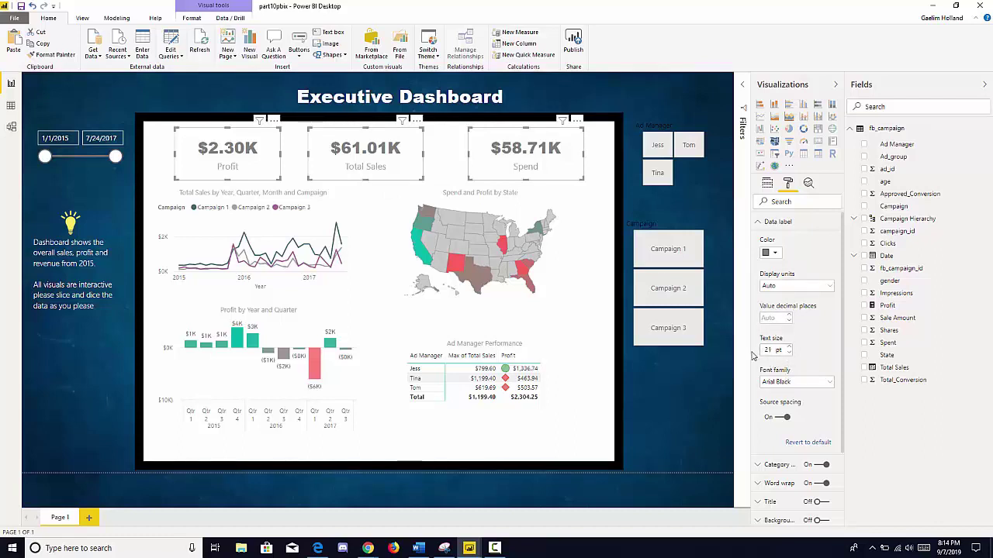
left_click(788, 353)
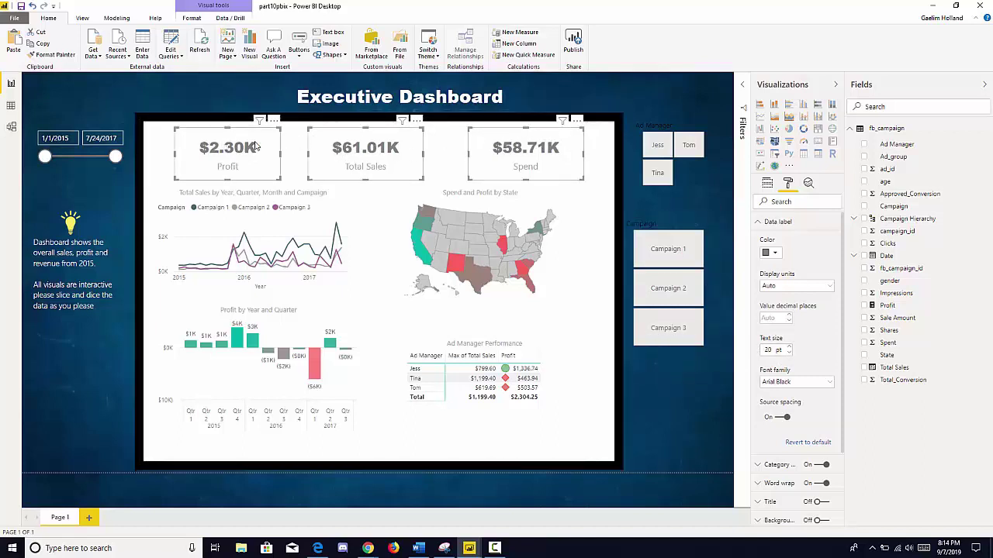
left_click(211, 87)
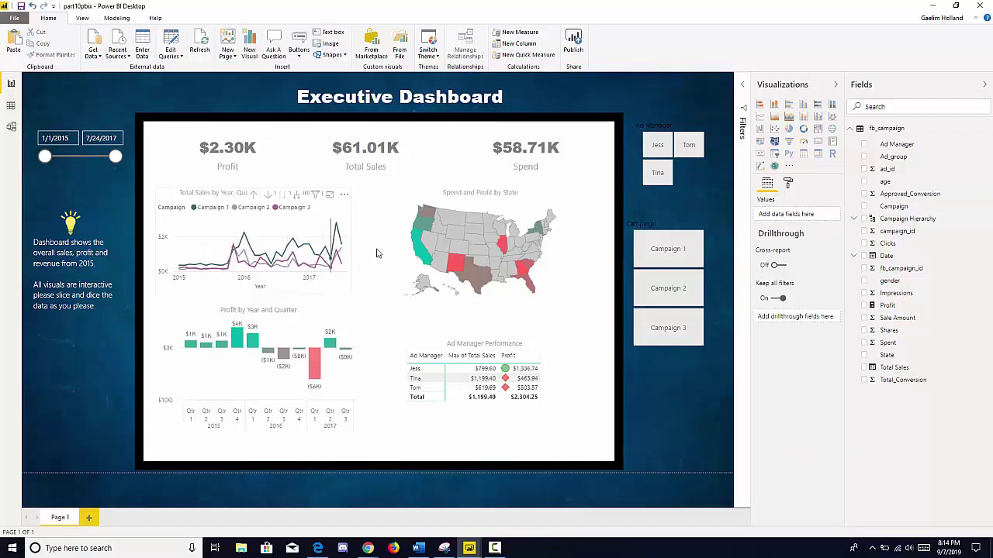
- Review the Total Sales line chart and the title formatting of the Spend and Profit by State map
mouse_move(456, 266)
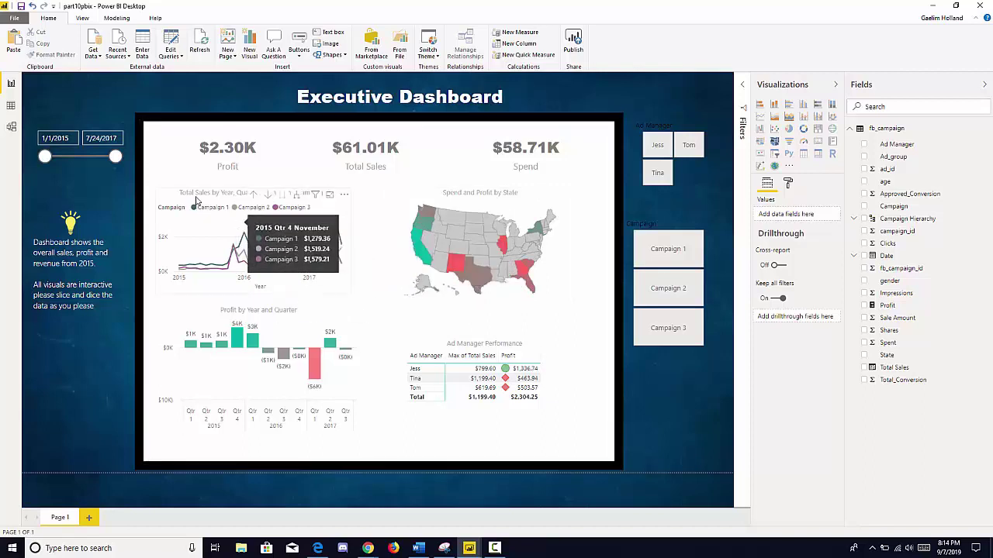
left_click(235, 225)
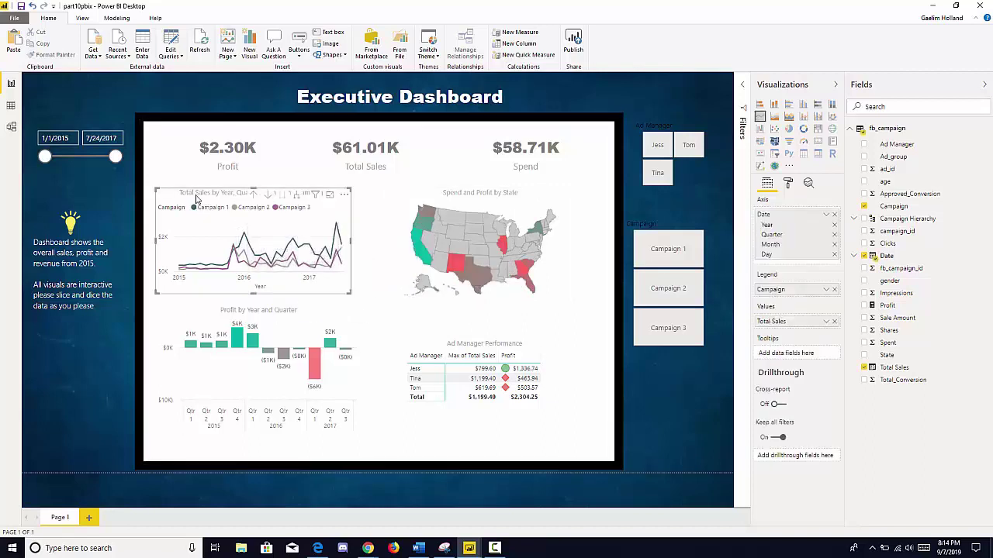
left_click(444, 199)
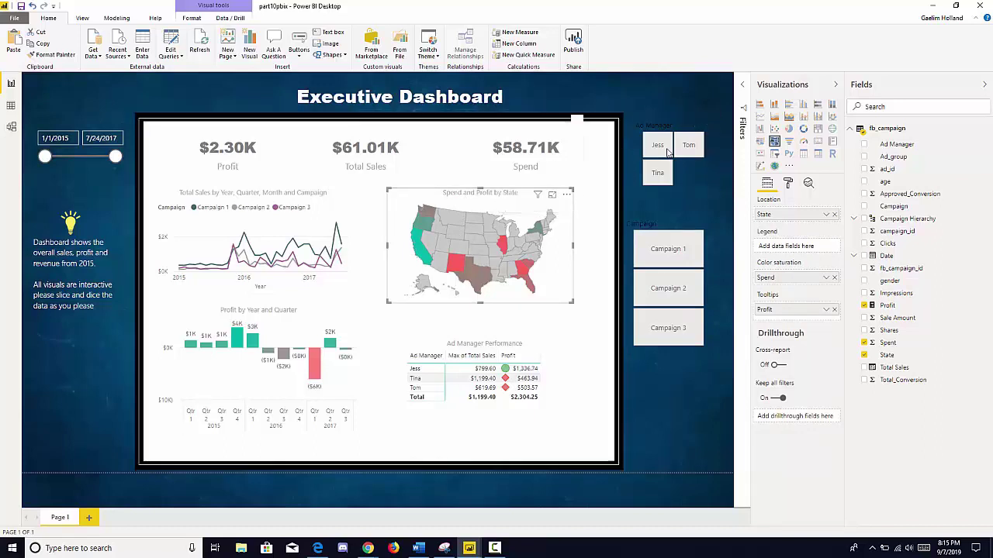
left_click(787, 183)
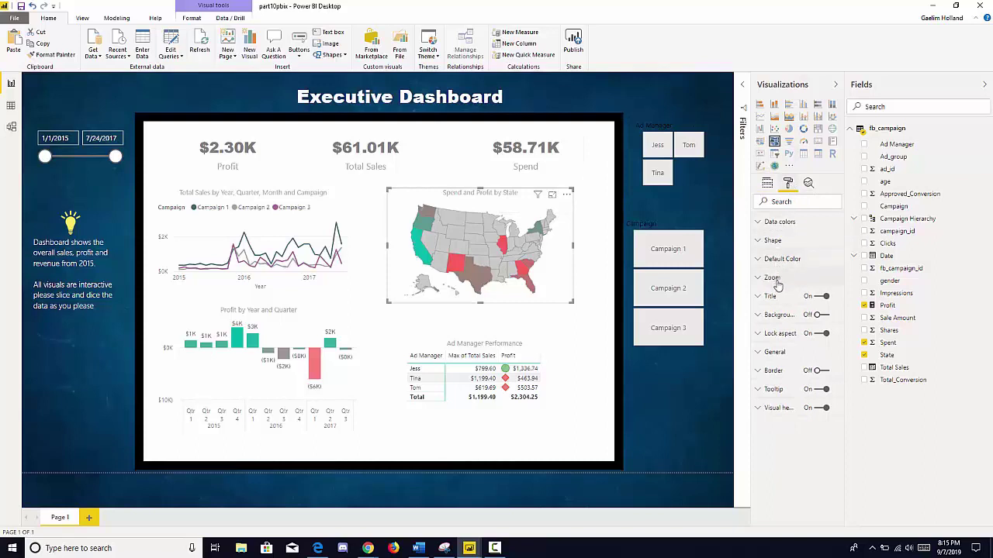
left_click(758, 302)
scroll(776, 311, "down", 3)
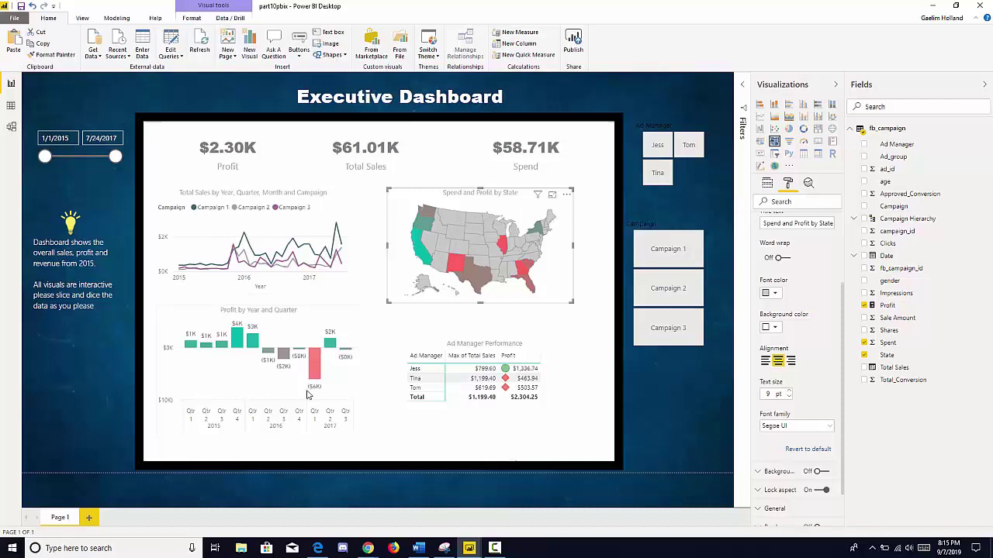
- Examine the formatting of the description text box, the dashboard title and the light bulb image
left_click(112, 406)
left_click(94, 310)
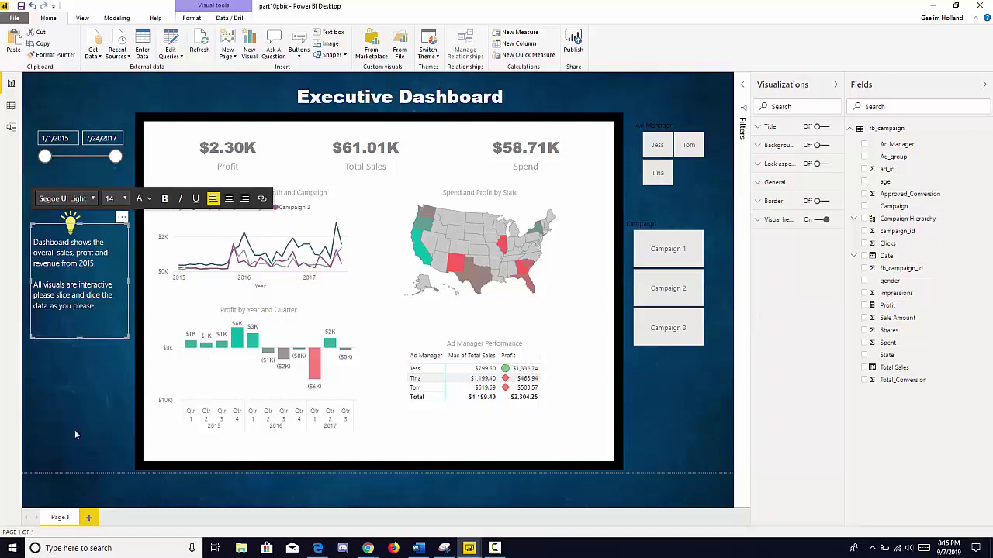
left_click(393, 97)
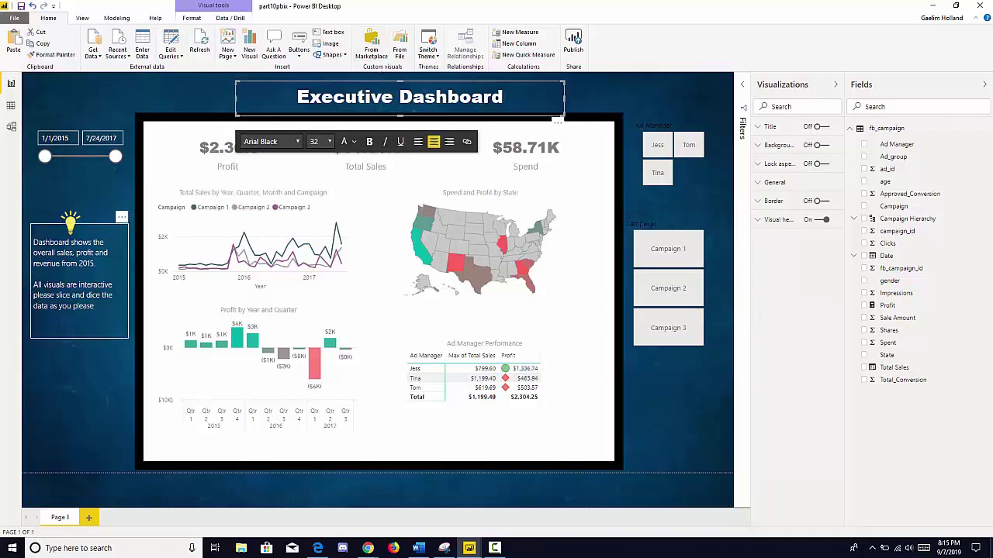
left_click(91, 339)
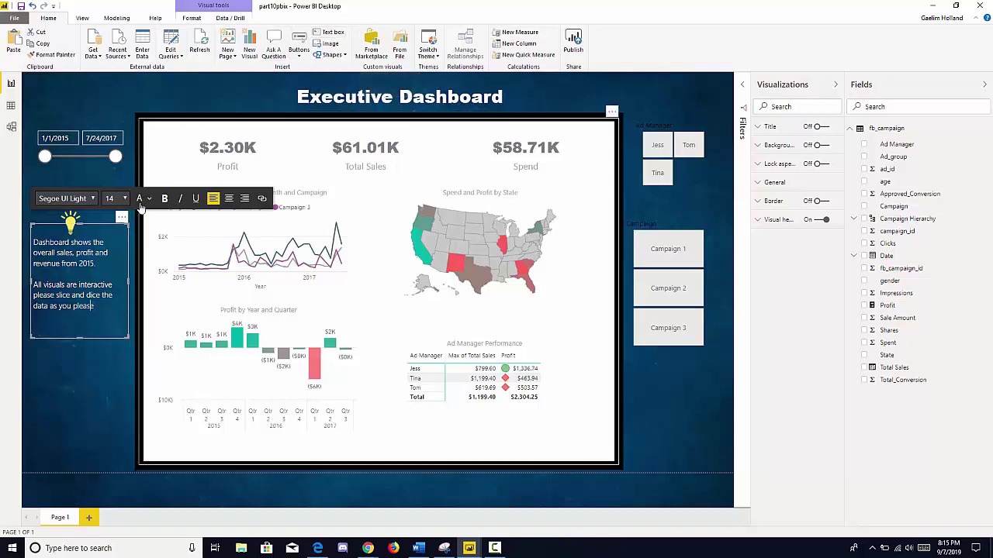
left_click(70, 359)
left_click(71, 222)
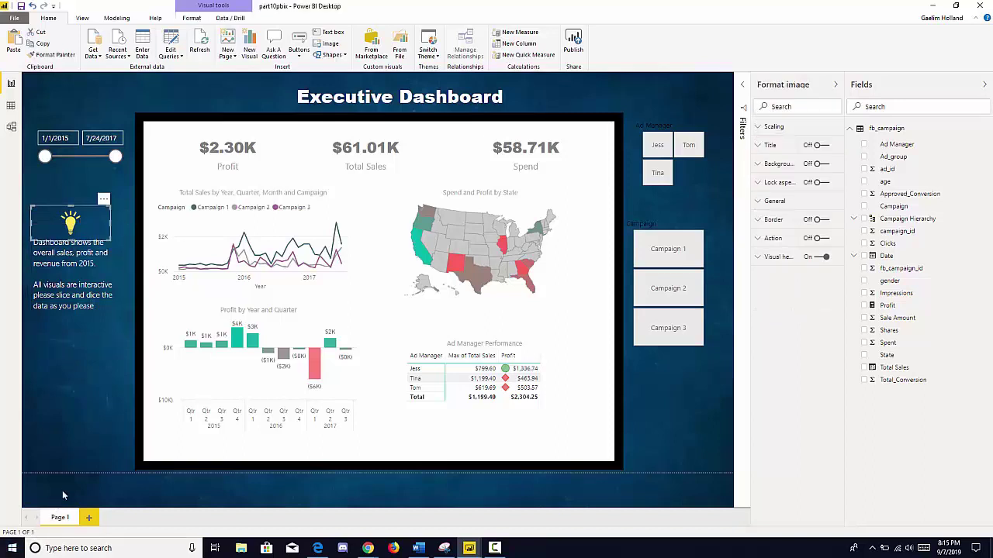
left_click(89, 424)
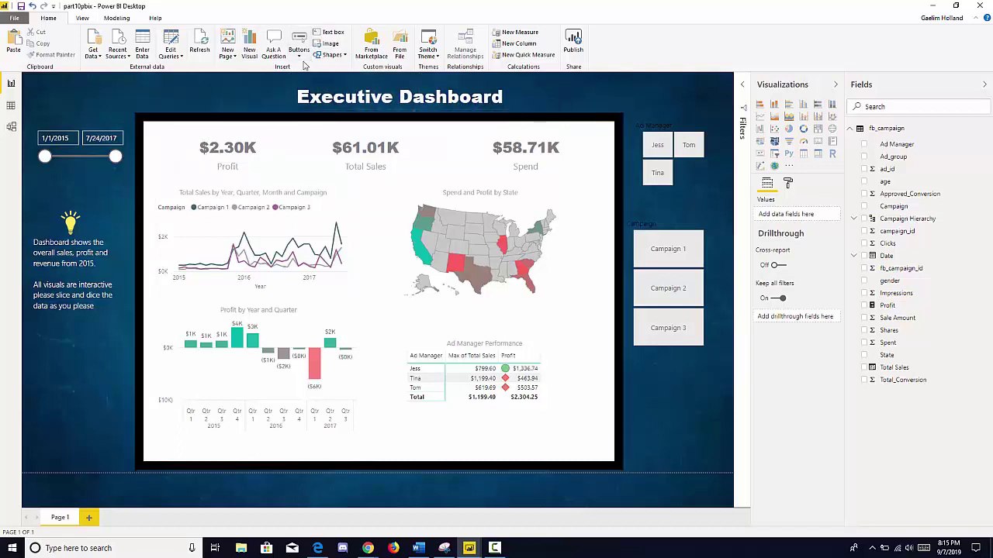
- Insert the YouTube logo image from the Pictures folder into the report page
left_click(328, 44)
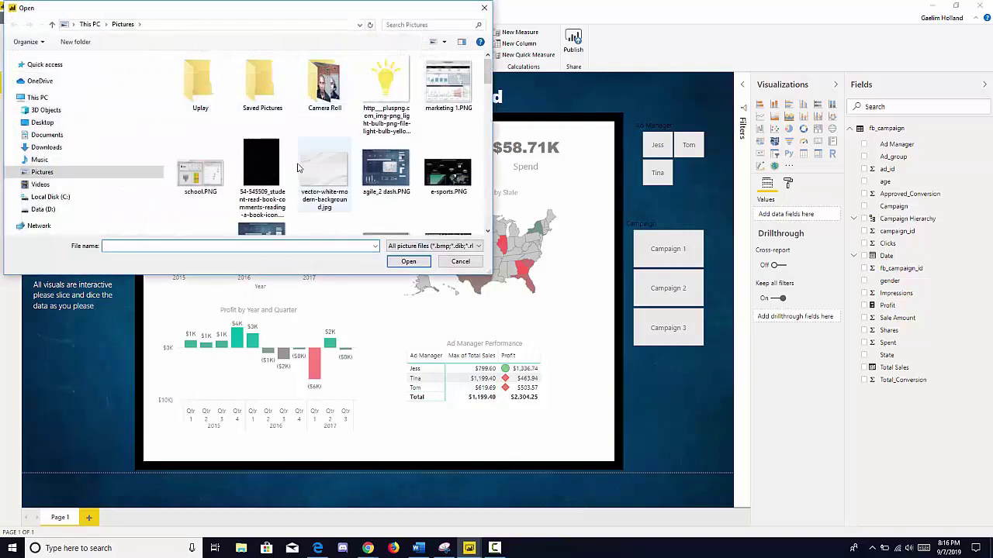
scroll(339, 179, "down", 5)
scroll(339, 178, "up", 4)
scroll(339, 161, "down", 2)
double_click(339, 160)
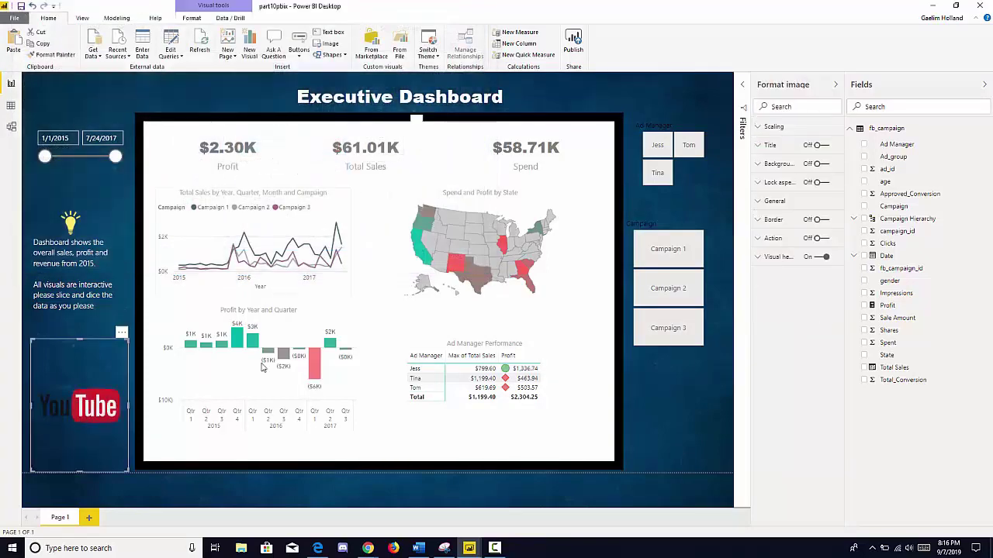
- Shrink the YouTube logo and place it directly before the "Executive Dashboard" title
left_click_drag(128, 472, 120, 373)
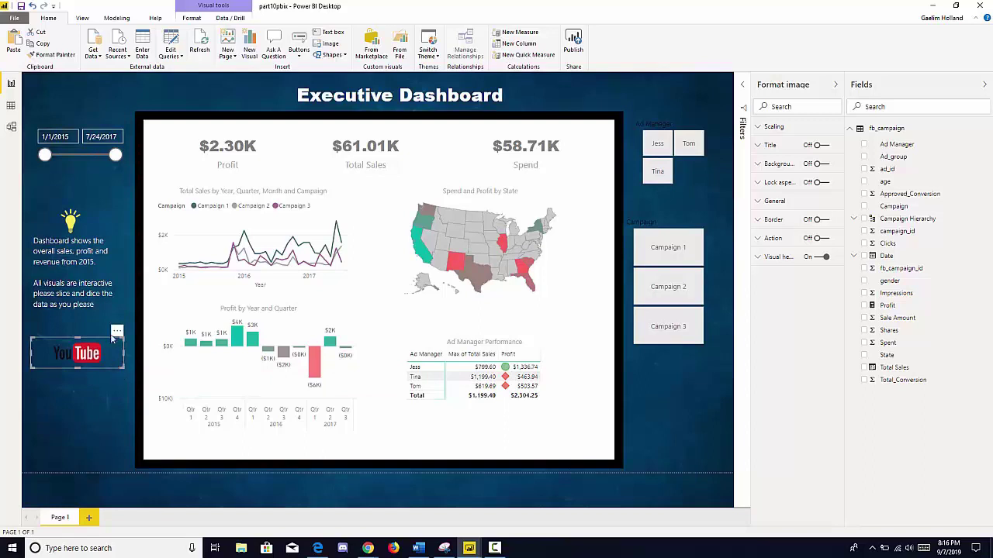
left_click_drag(123, 336, 300, 78)
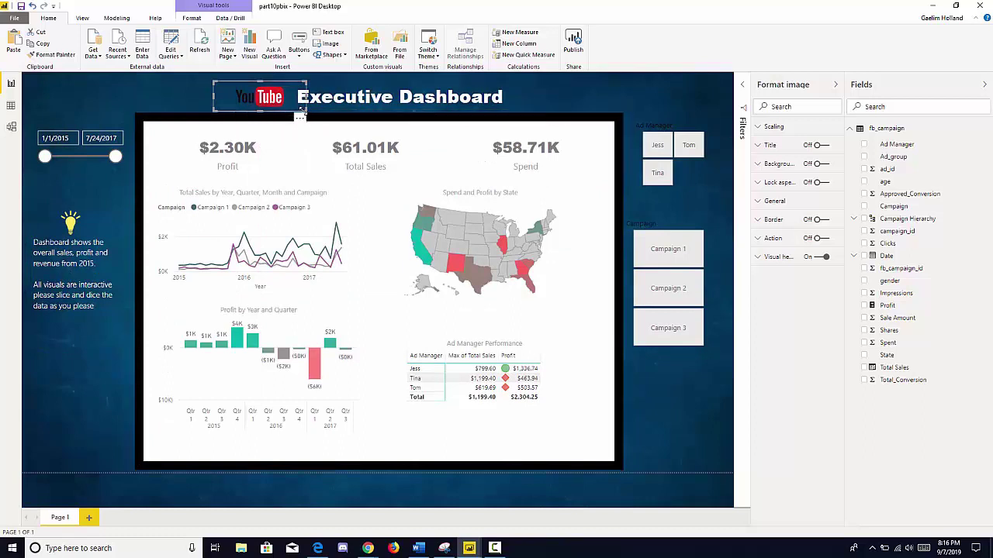
left_click(142, 94)
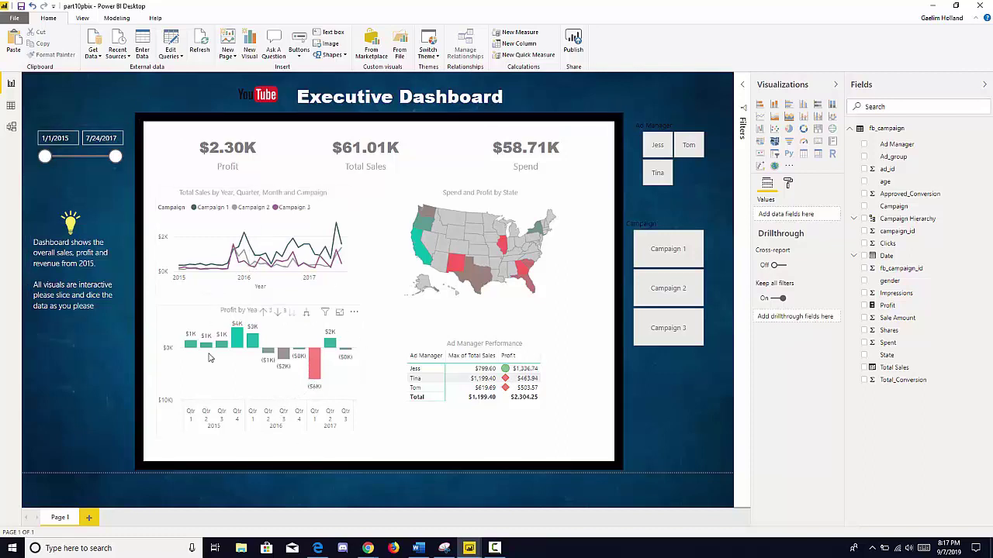
- Open the Executive page's name for editing
mouse_move(258, 350)
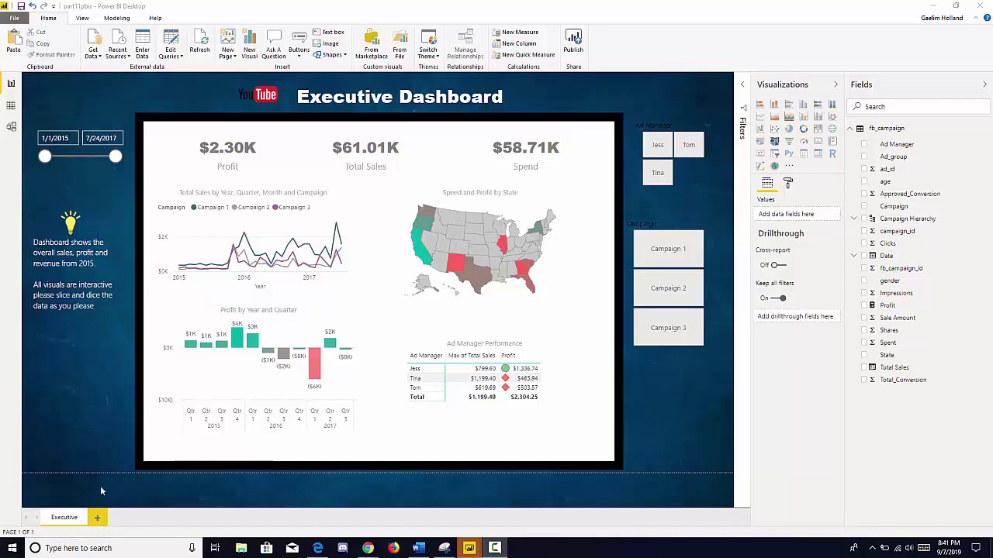
double_click(64, 518)
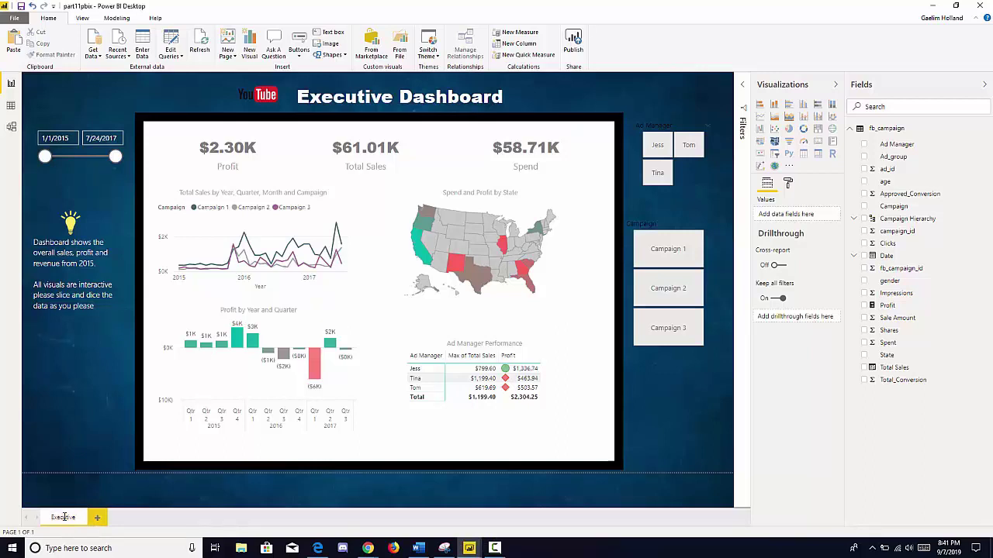
left_click(96, 462)
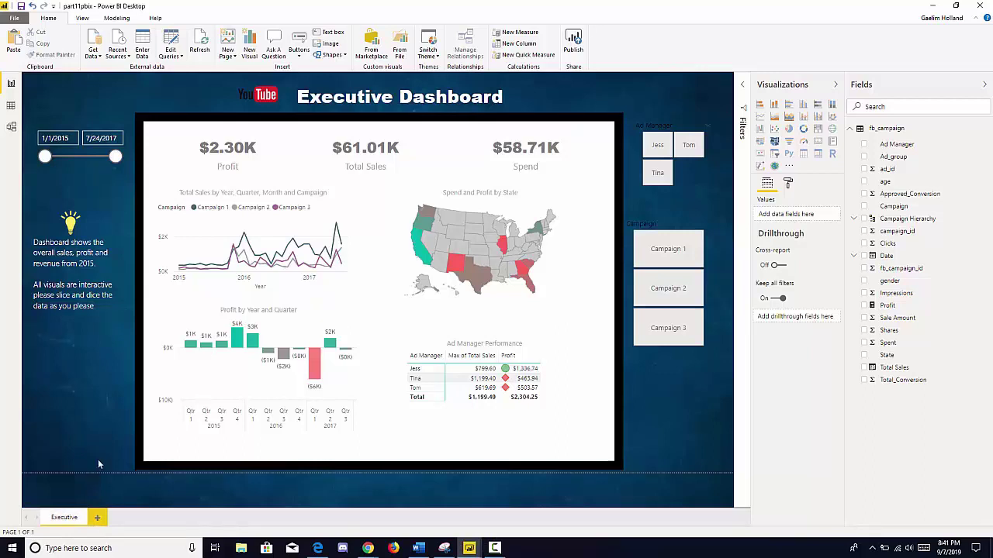
- Add a new blank report page, revisit the Executive page and return to the blank page
left_click(99, 520)
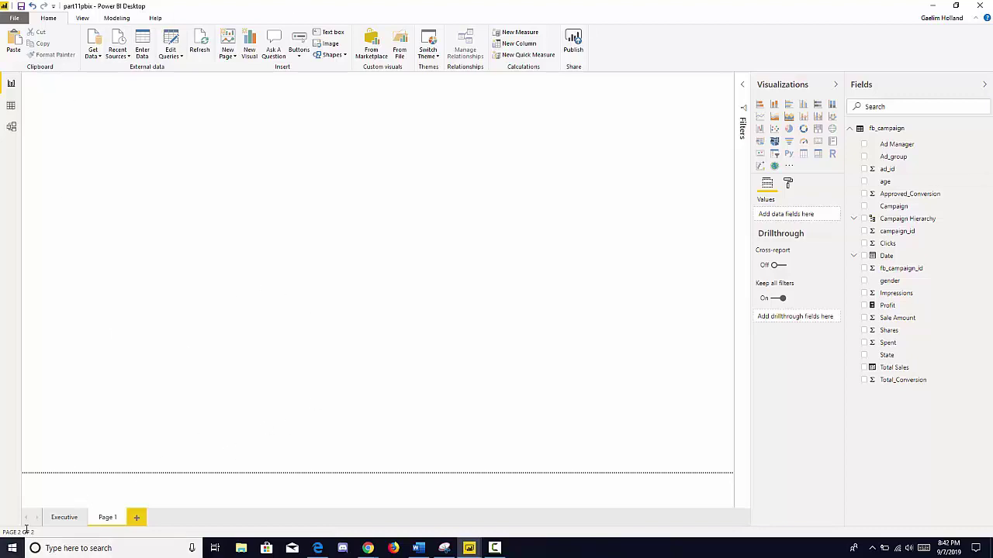
left_click(65, 525)
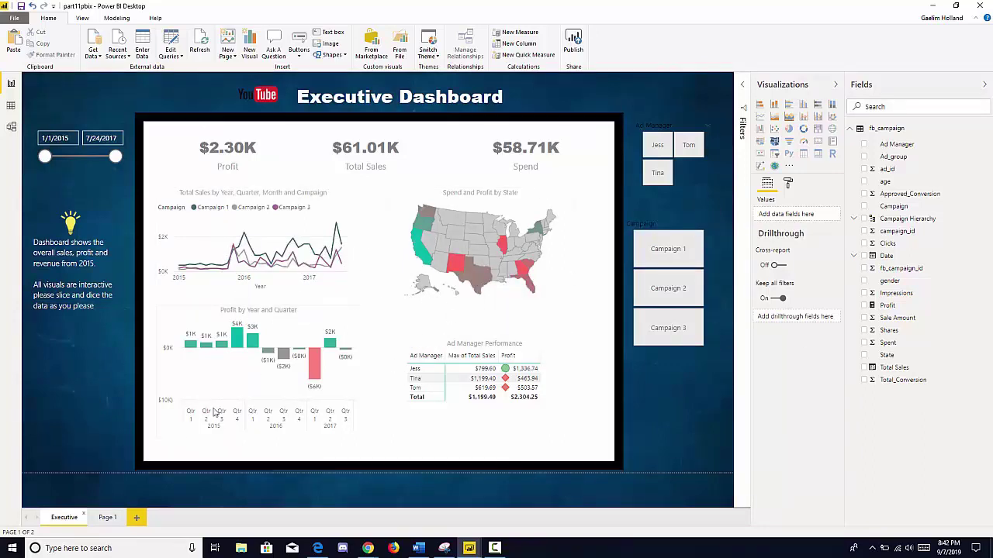
left_click(108, 517)
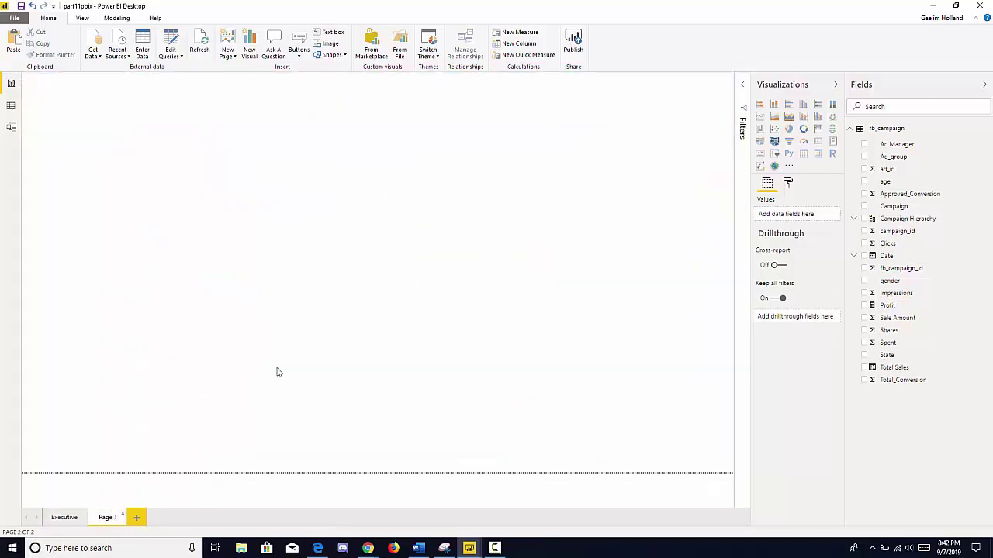
- Rename the new blank report page as Operational
double_click(105, 522)
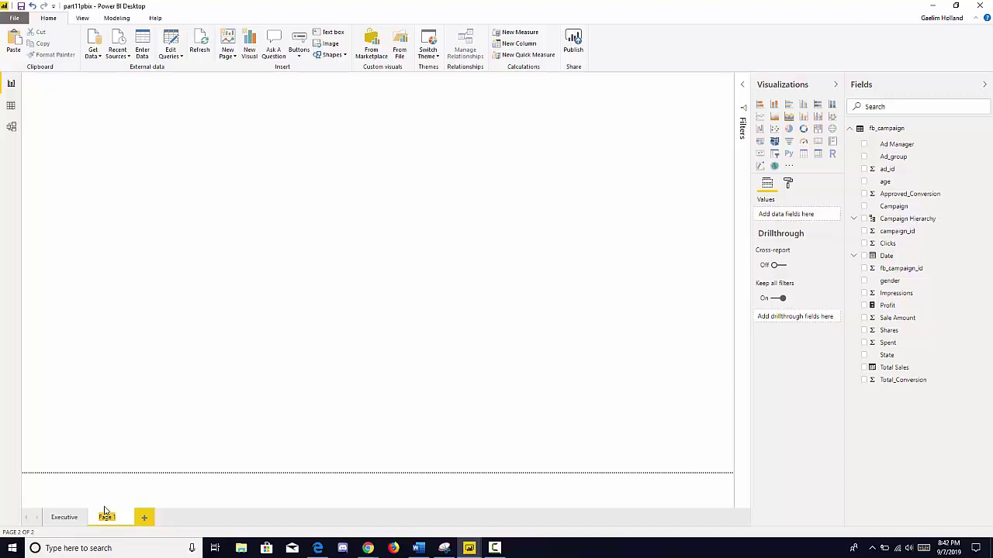
type("Operational")
key("Return")
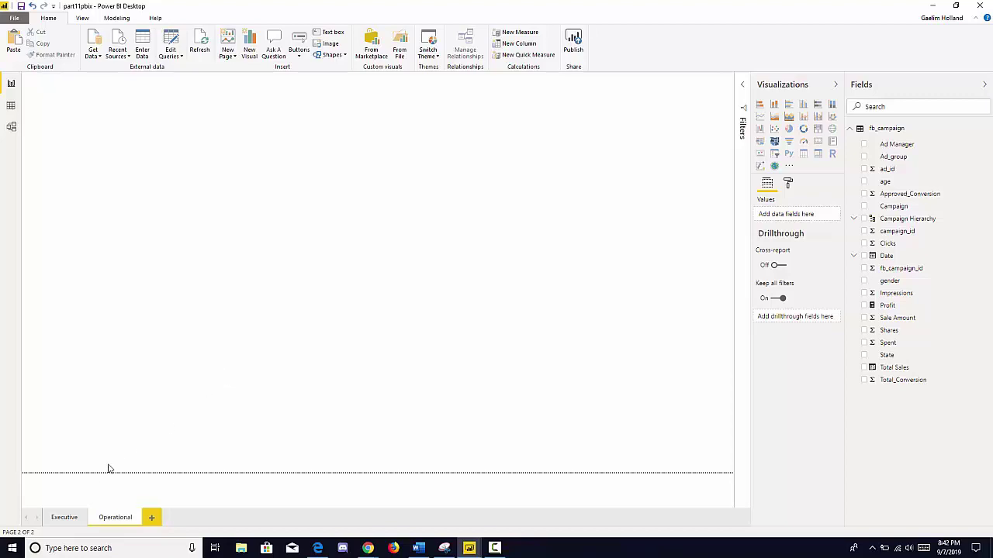
- Review the visuals on the Executive page and return to the Operational page
left_click(65, 518)
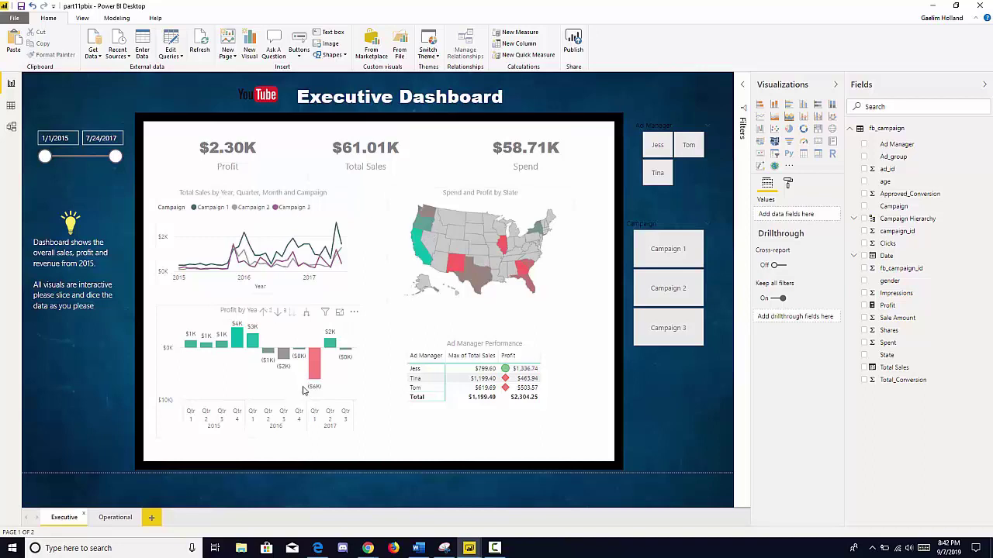
left_click(122, 517)
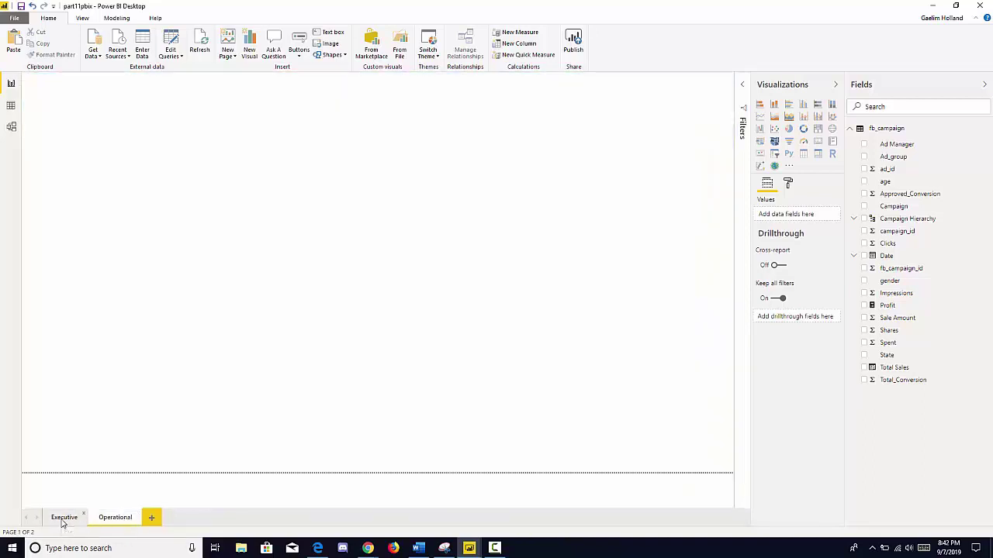
left_click(62, 520)
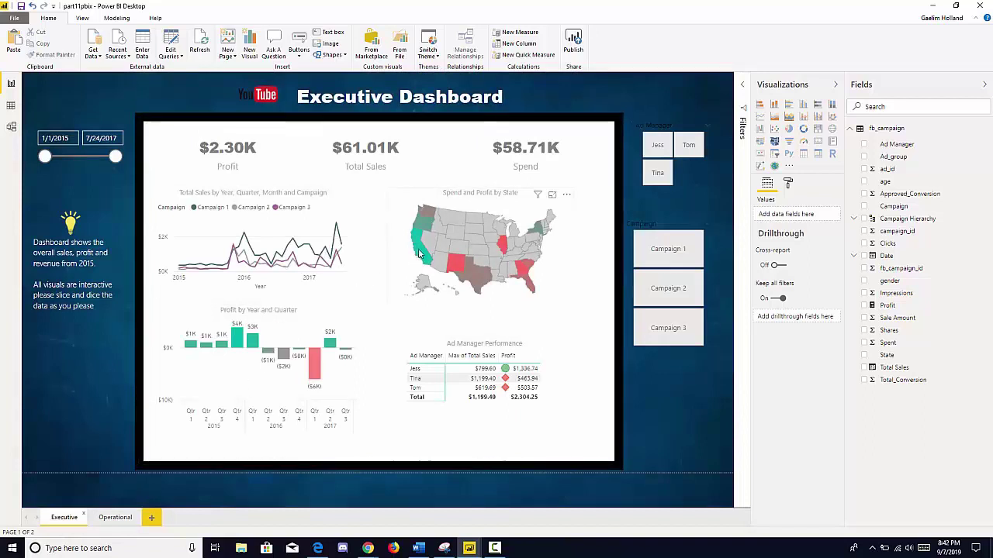
mouse_move(419, 253)
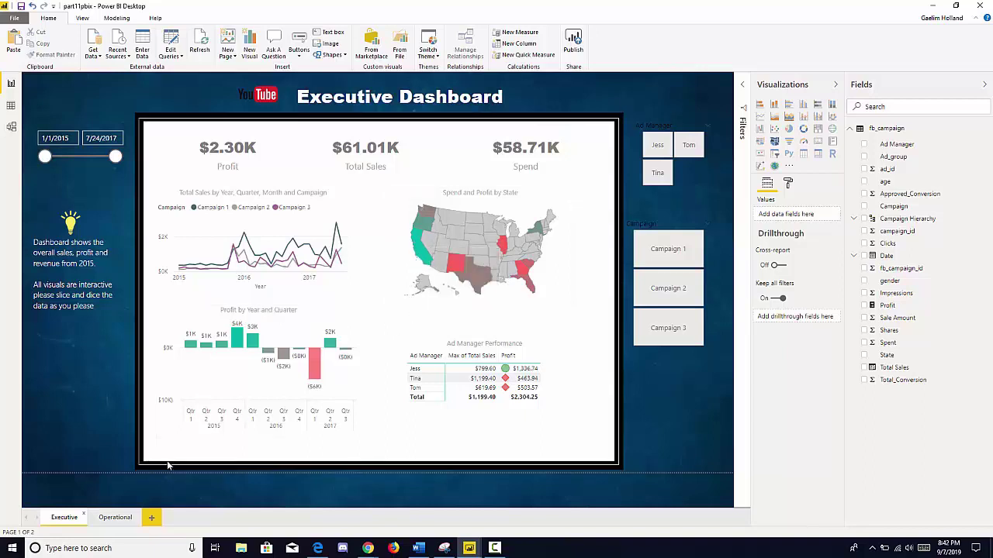
left_click(113, 518)
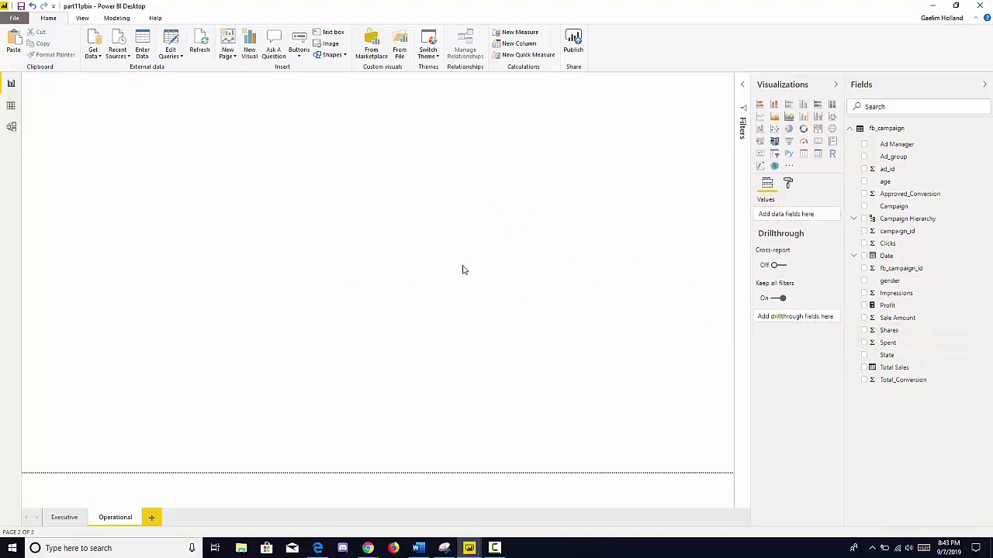
- Build a pie chart of Total Sales by State on the Operational page, enlarge it and place it in the page's upper-left area
left_click(864, 355)
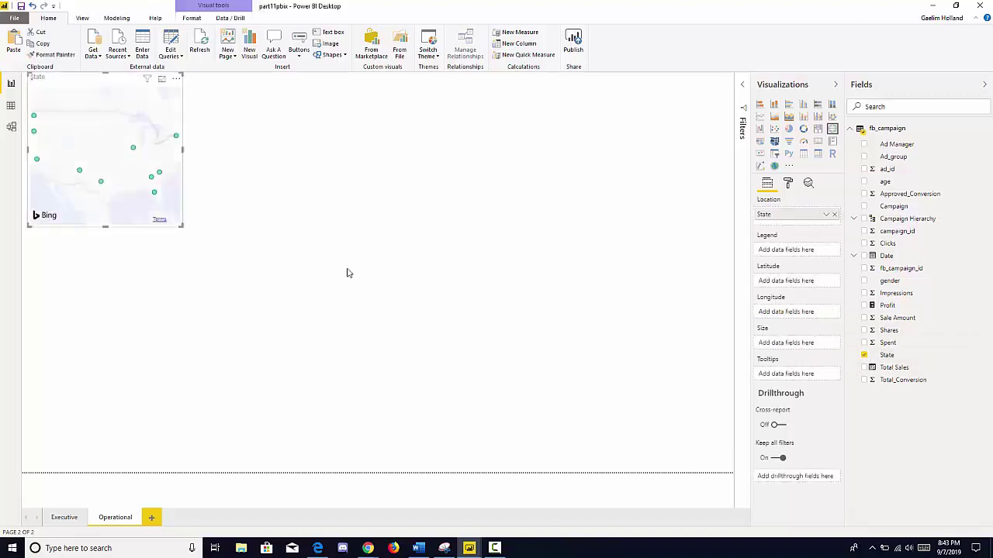
left_click(261, 257)
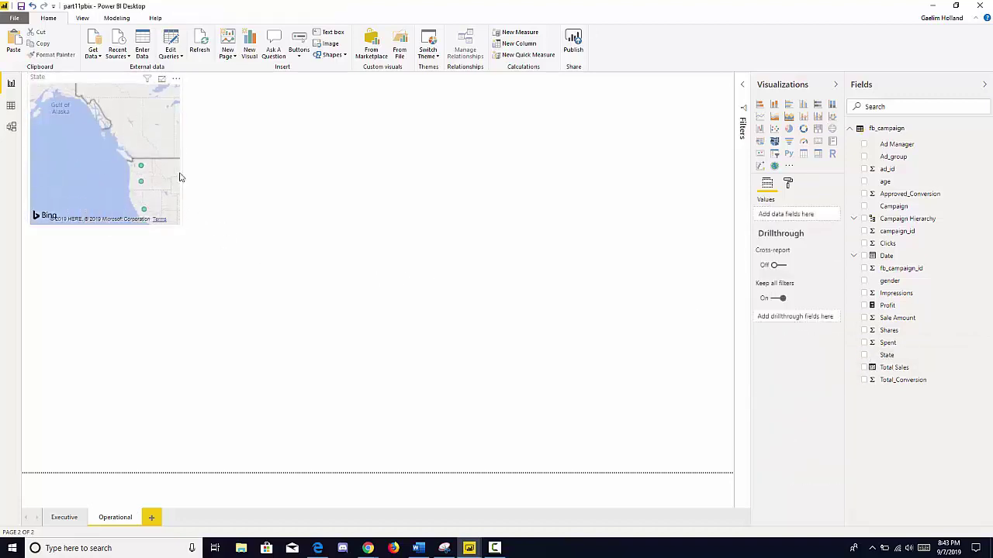
left_click(167, 203)
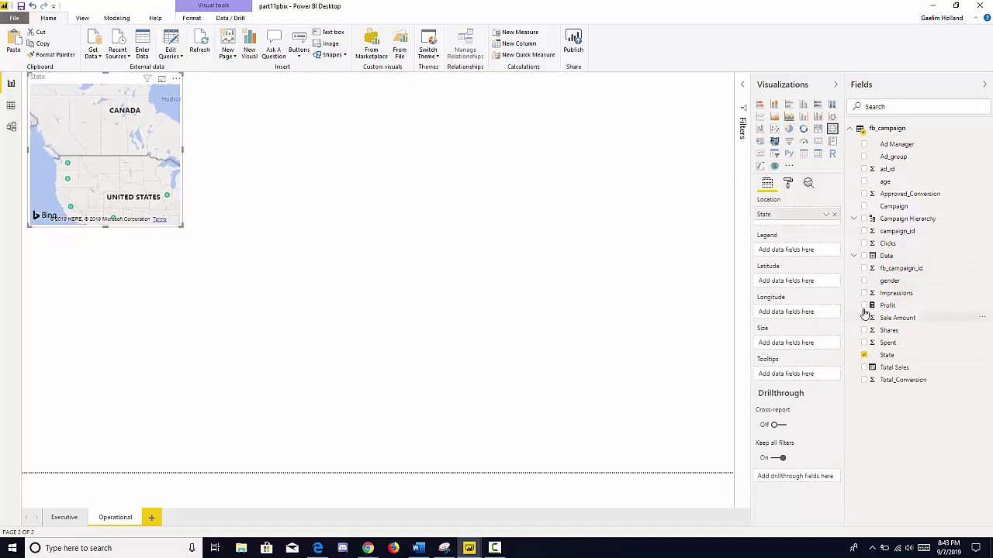
left_click(864, 367)
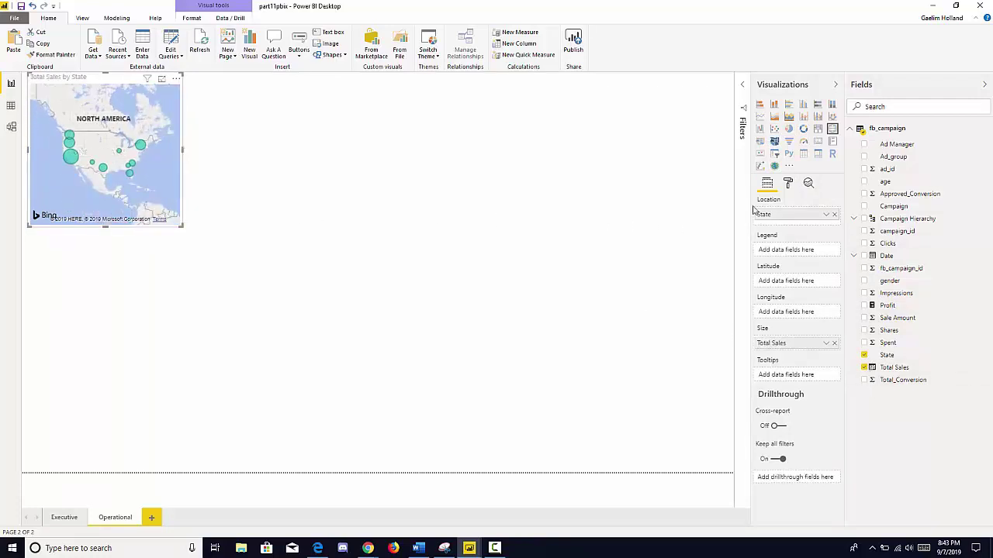
left_click(789, 129)
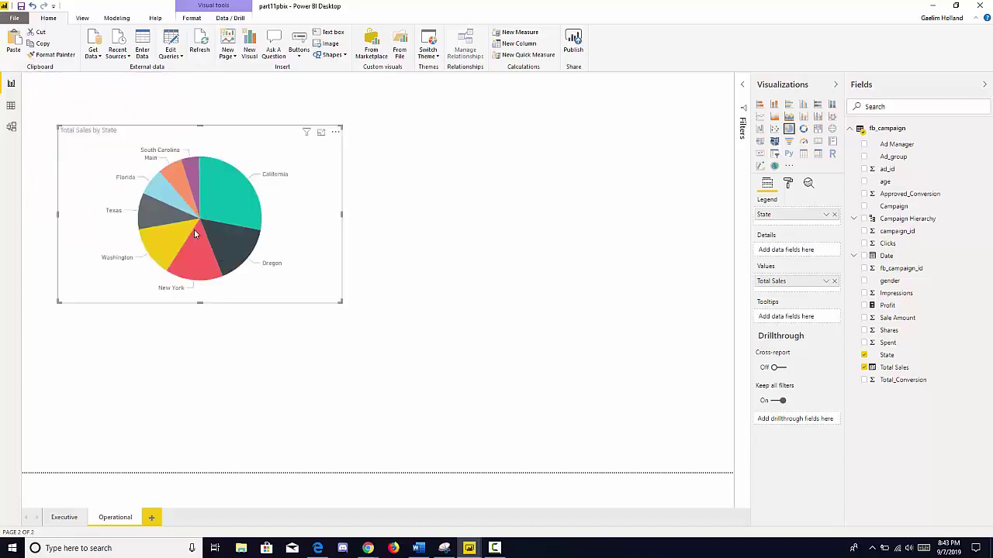
mouse_move(194, 232)
left_mouse_down()
mouse_move(211, 266)
mouse_move(243, 241)
mouse_move(208, 233)
left_mouse_up()
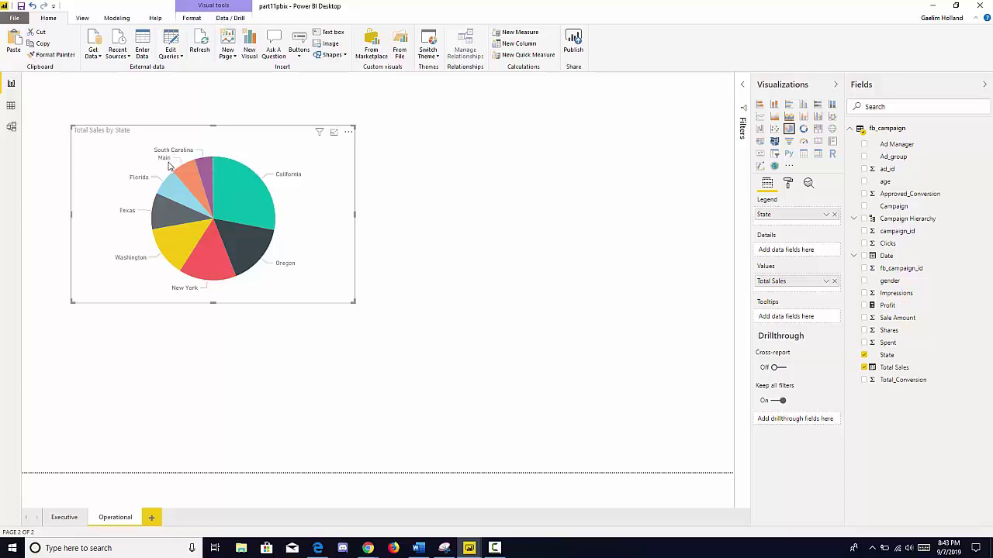
left_click_drag(204, 143, 184, 148)
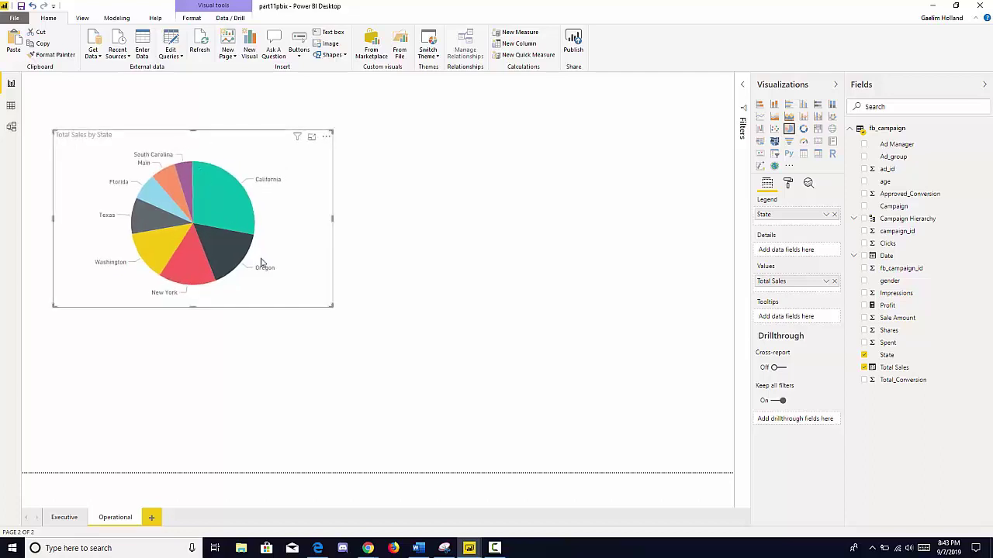
- Check the Executive page again, return to the Operational page and convert the pie chart to a donut chart
left_click(62, 517)
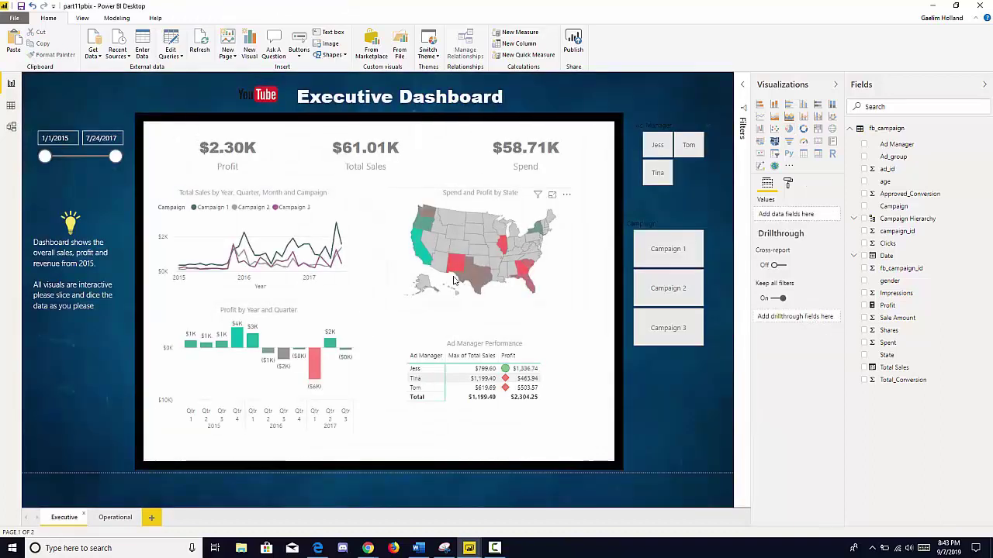
left_click(114, 517)
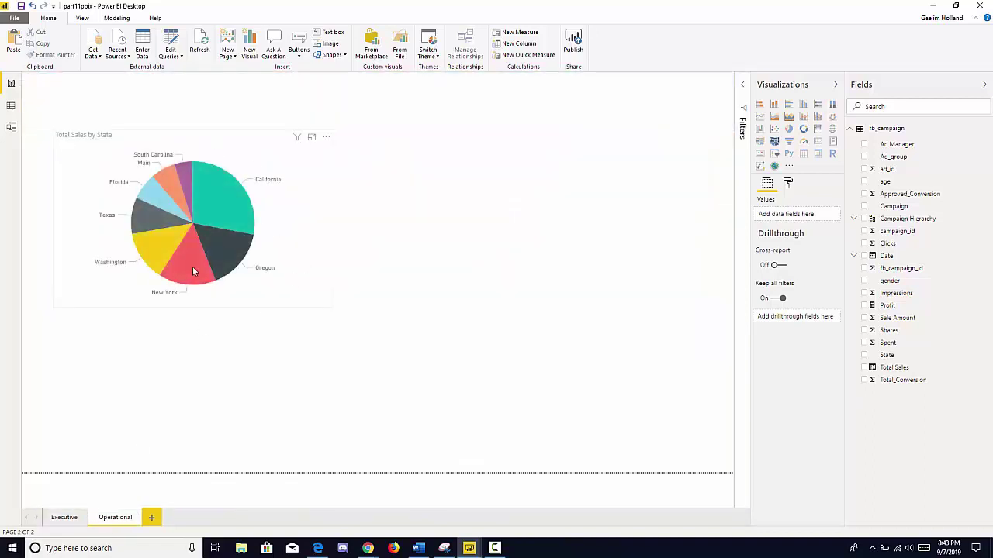
left_click_drag(193, 270, 206, 274)
left_click_drag(315, 301, 237, 305)
left_click(802, 129)
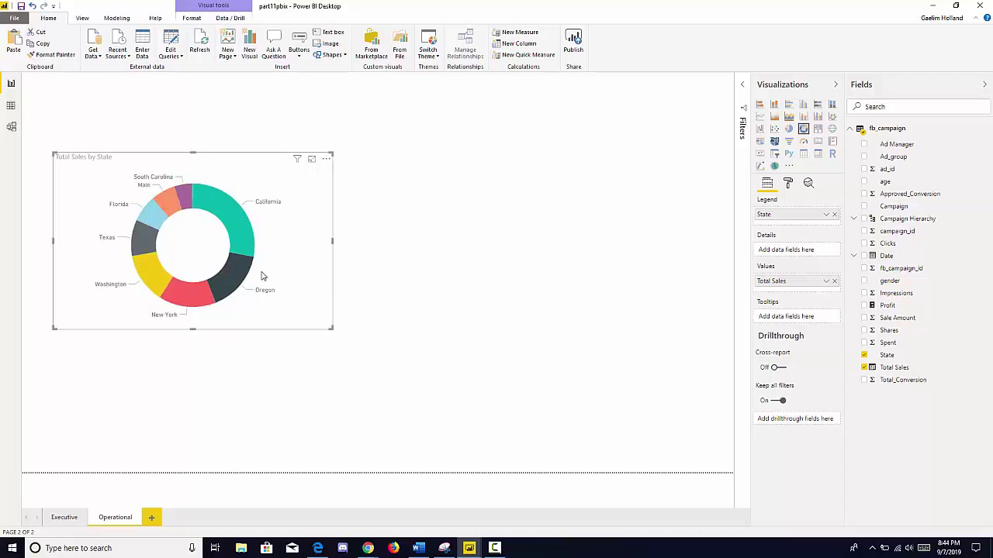
- Replace Total Sales with Spent as the donut chart's value and shift the chart slightly up
left_click(834, 281)
left_click(864, 343)
left_click_drag(310, 290, 314, 268)
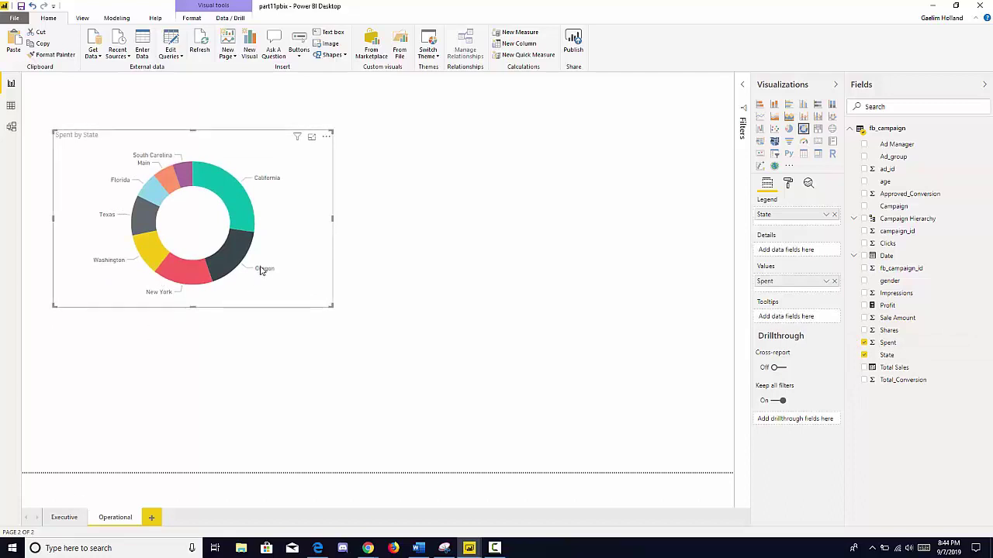
- Set the donut chart's detail label style to "Category, percent of total" and move the chart slightly down and right
left_click(786, 185)
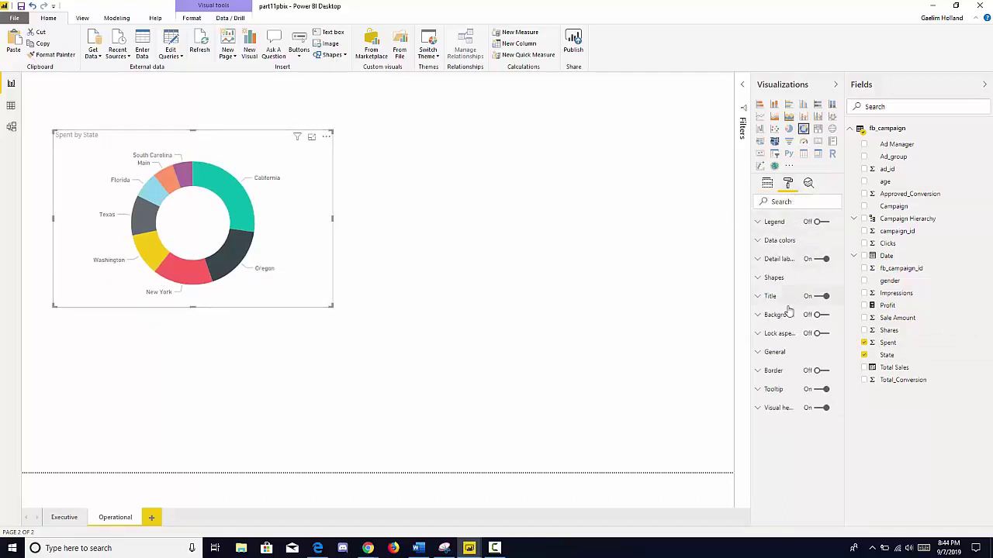
left_click(757, 259)
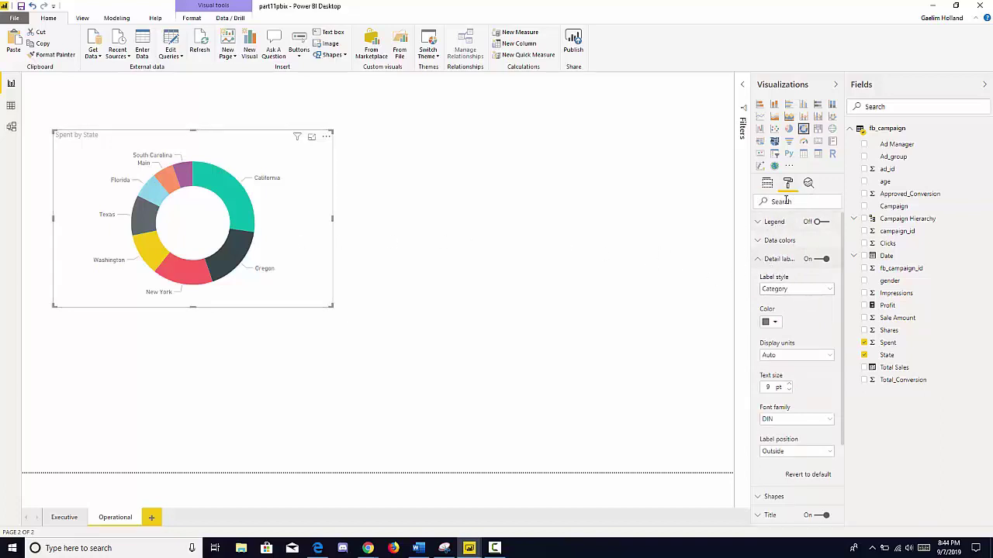
left_click(807, 290)
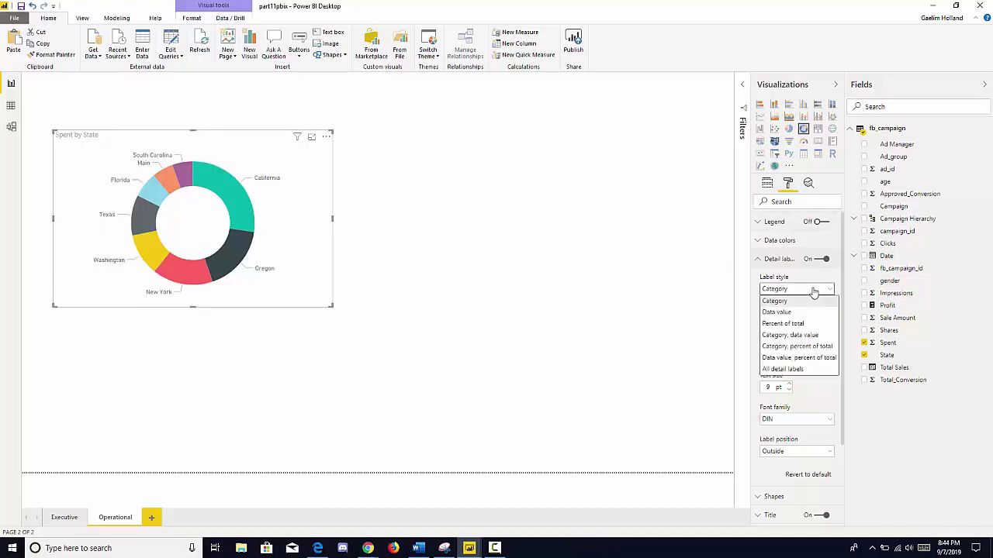
left_click(806, 347)
left_click_drag(322, 305, 343, 334)
left_click(465, 304)
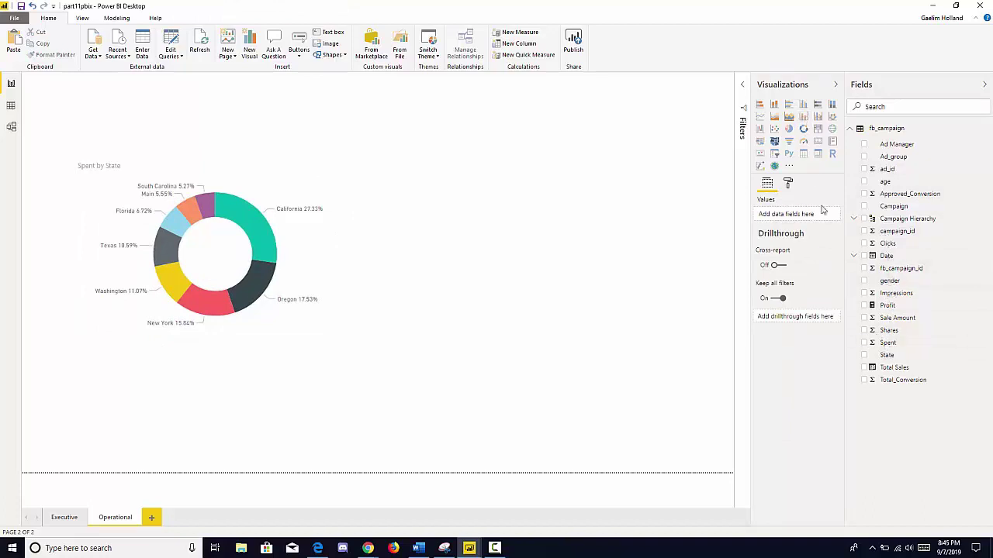
- Add a 100% stacked bar chart of Shares by State and place it beside the donut chart
left_click(817, 104)
left_click_drag(257, 157, 579, 237)
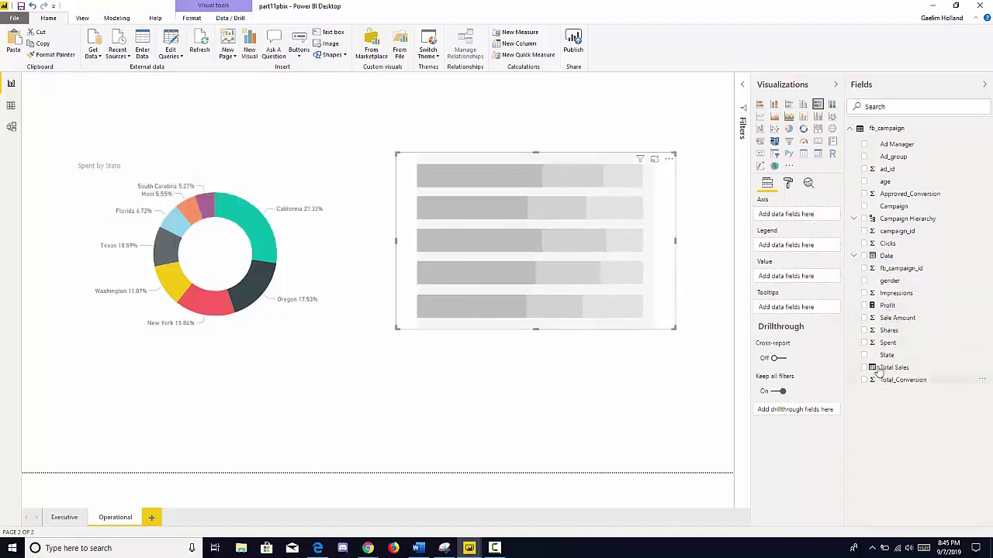
left_click(864, 331)
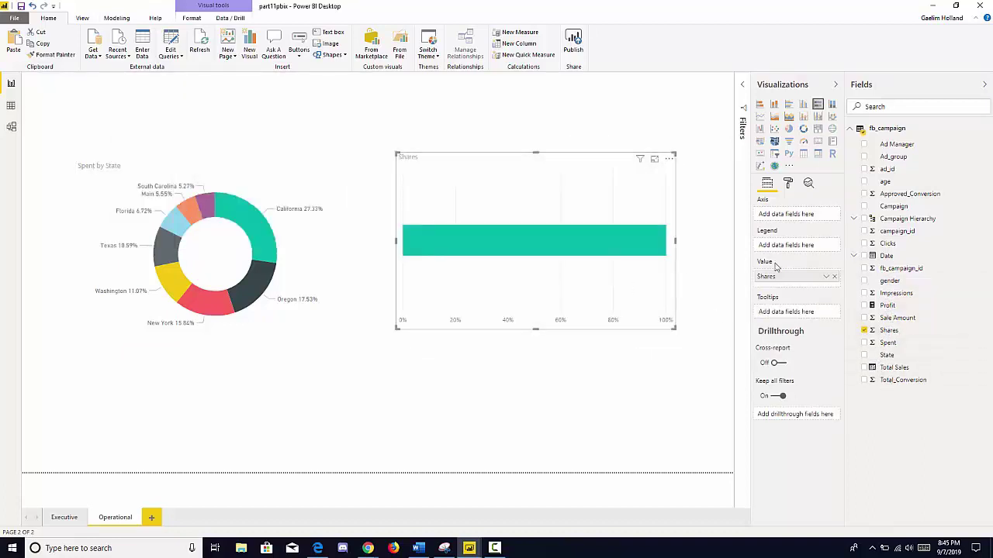
left_click(864, 355)
left_click_drag(570, 190, 547, 168)
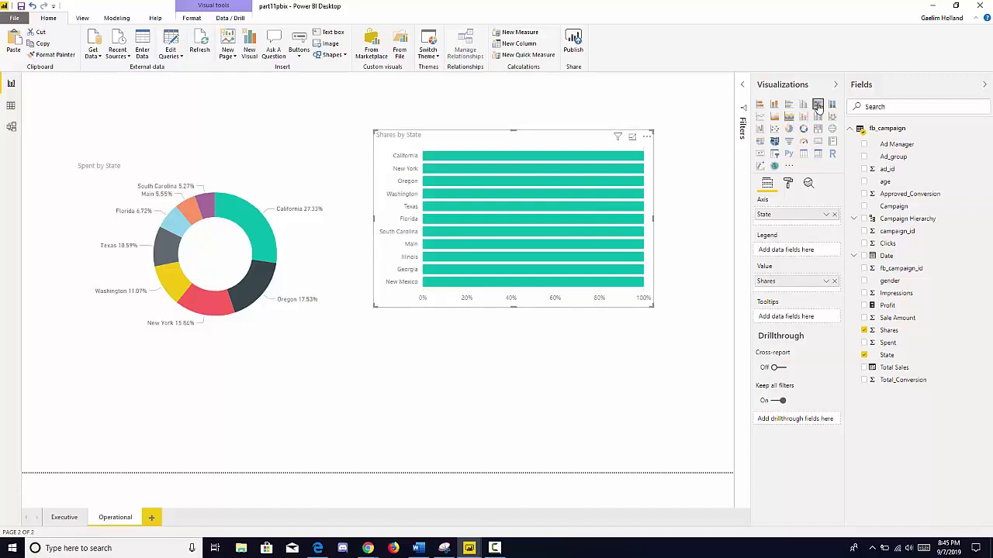
left_click_drag(591, 223, 611, 283)
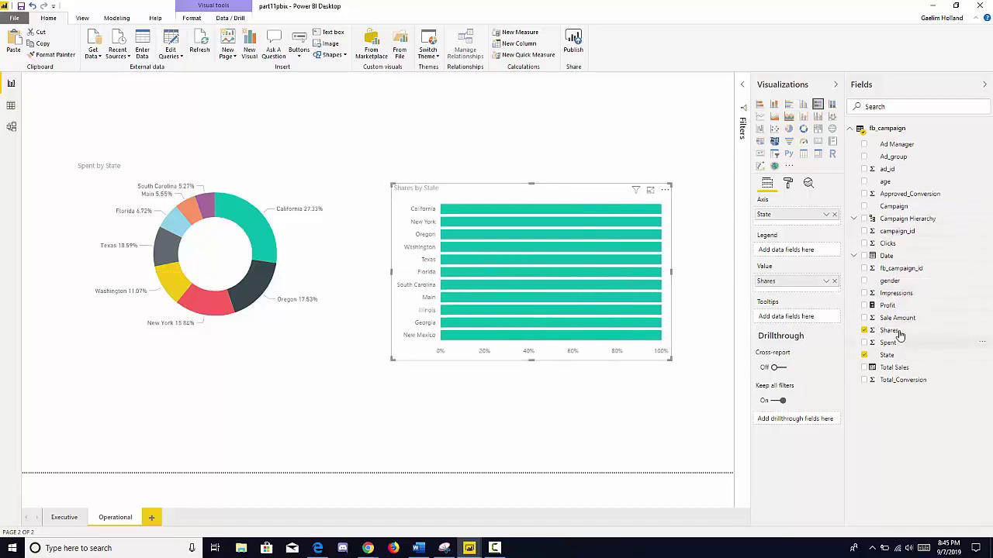
- Split the stacked bar chart by gender and turn on its data labels
left_click_drag(890, 282, 568, 287)
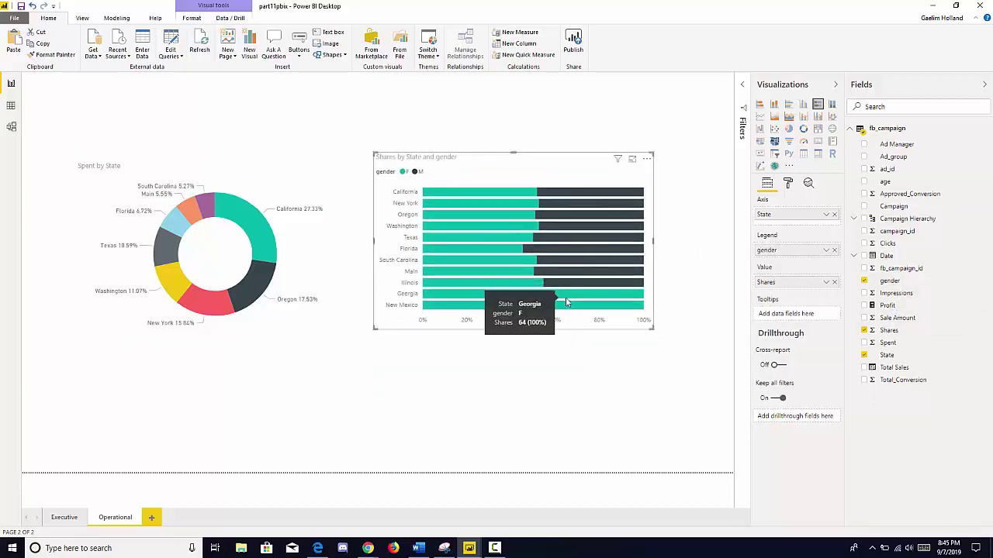
mouse_move(560, 308)
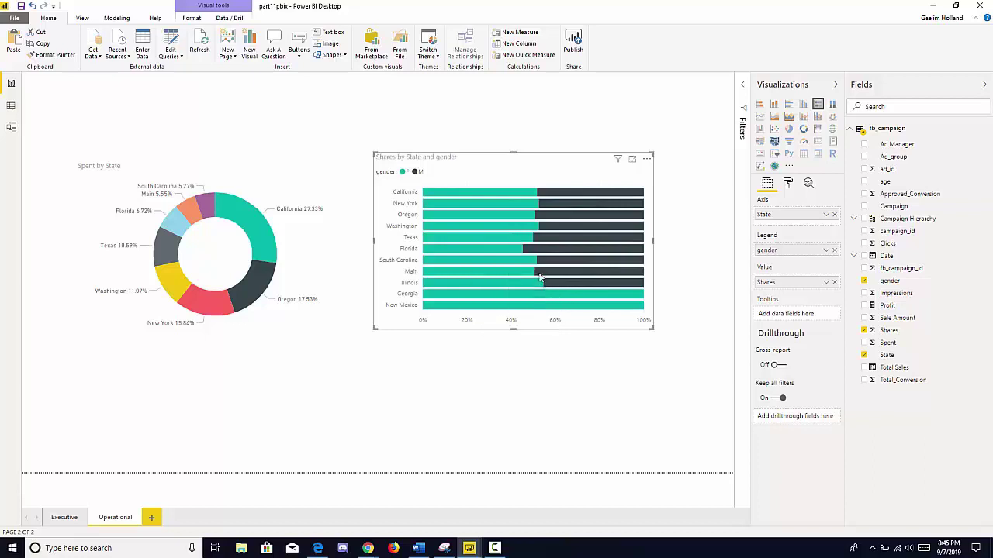
left_click(787, 183)
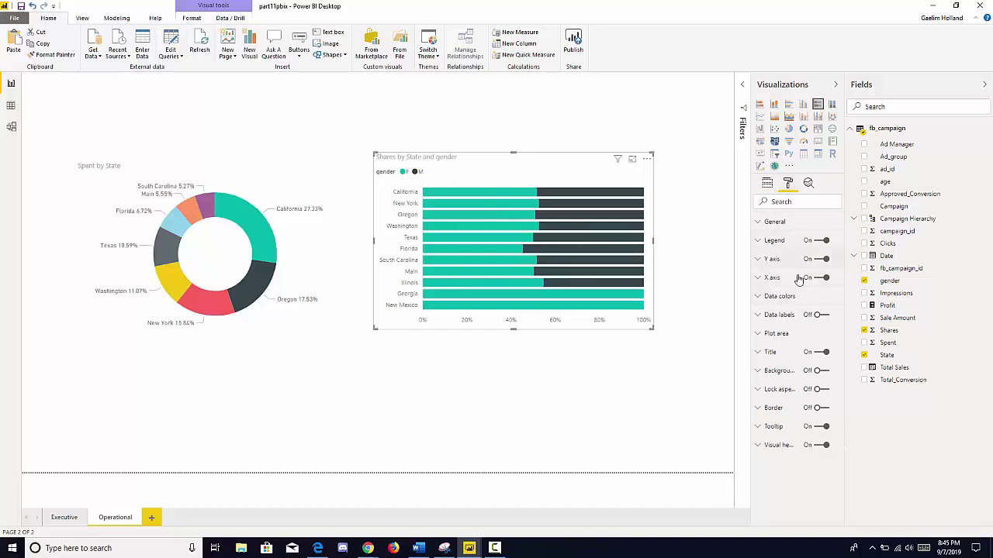
left_click(817, 316)
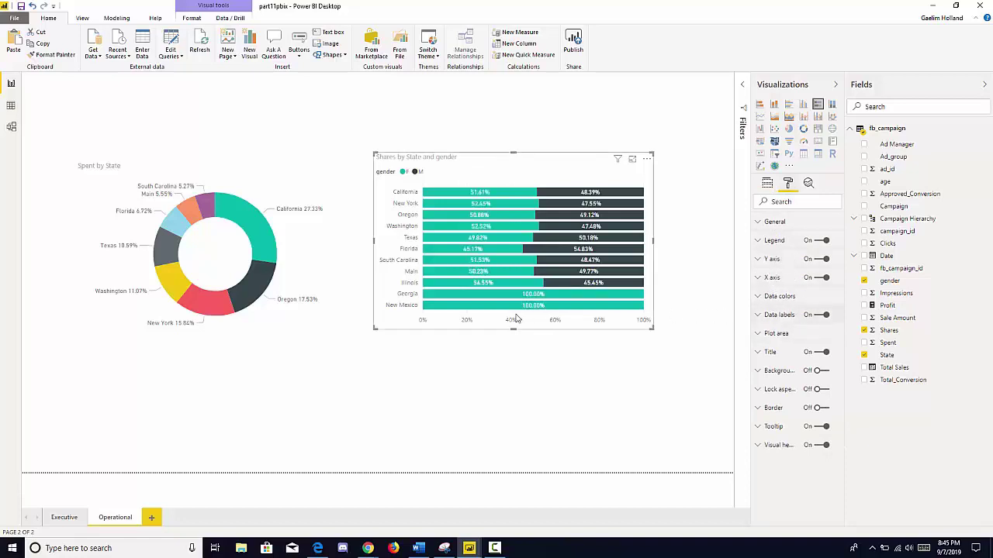
left_click(448, 390)
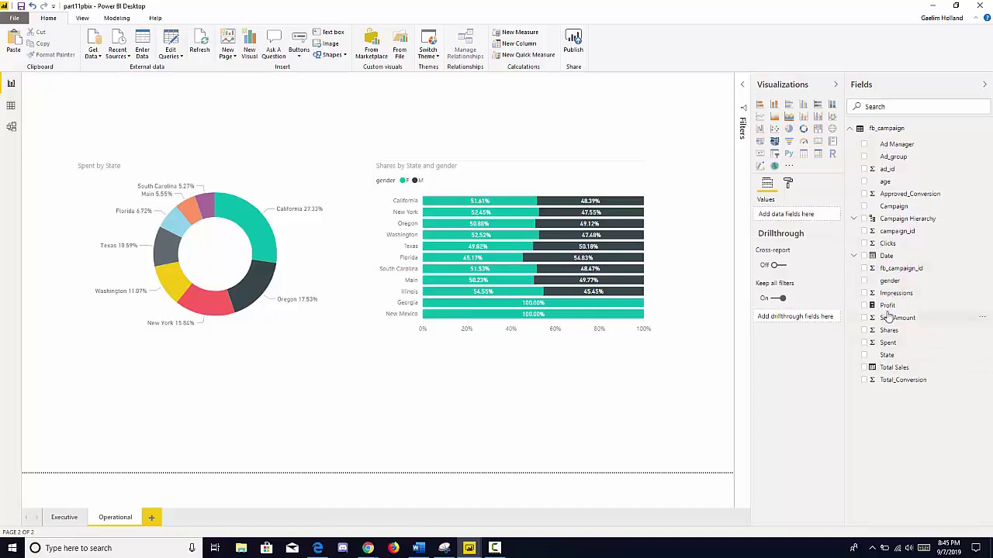
- Add a table visual listing State and place it below the donut chart
left_click(864, 355)
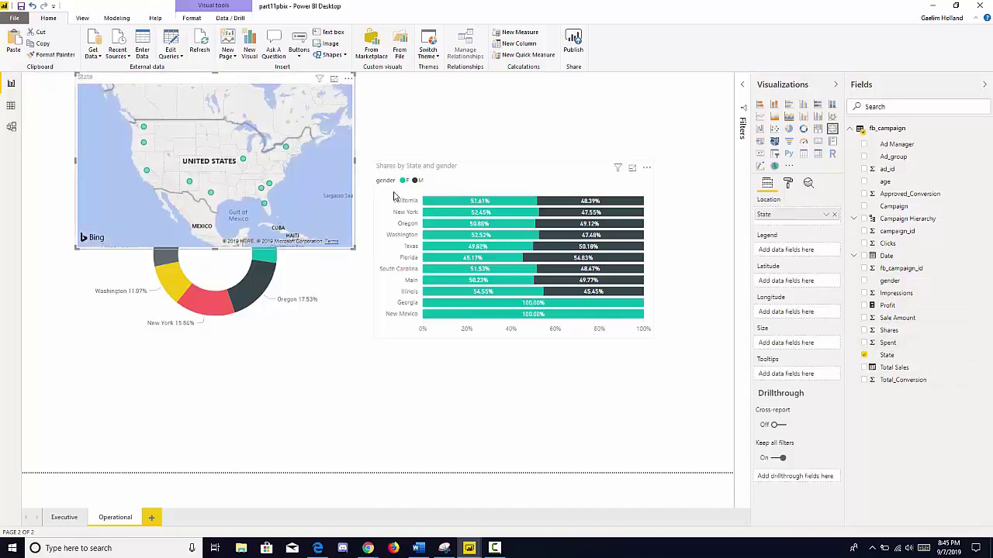
left_click(801, 156)
left_click_drag(303, 209, 342, 443)
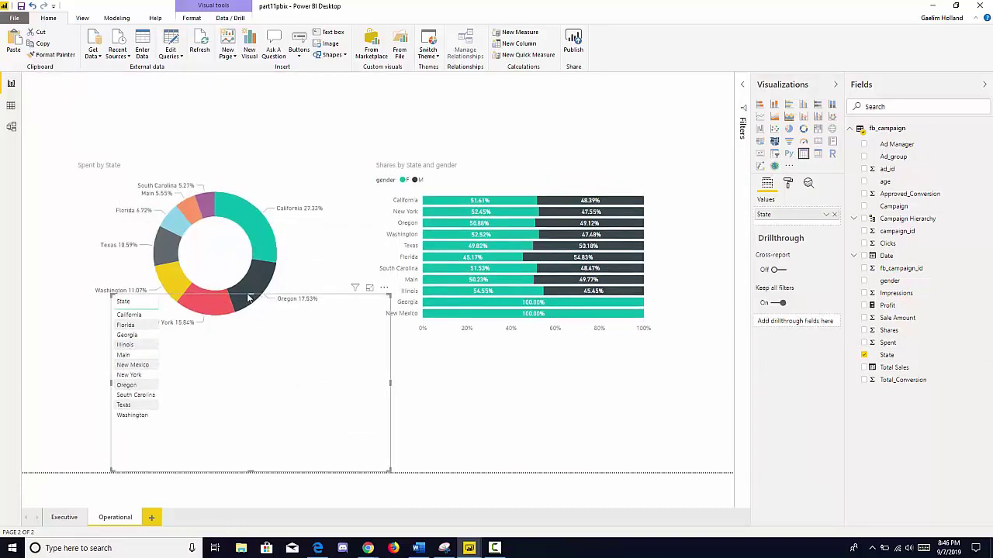
left_click_drag(262, 297, 244, 346)
- Move the donut chart and the stacked bar chart up to free space above the State table, and select the table
left_click(244, 341)
left_click_drag(244, 293, 244, 271)
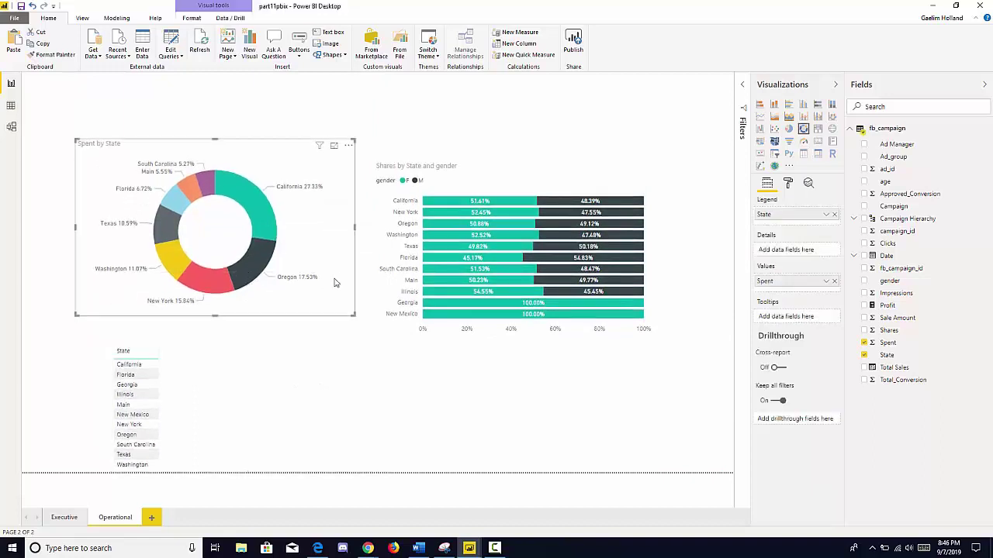
left_click_drag(376, 264, 378, 242)
left_click(274, 370)
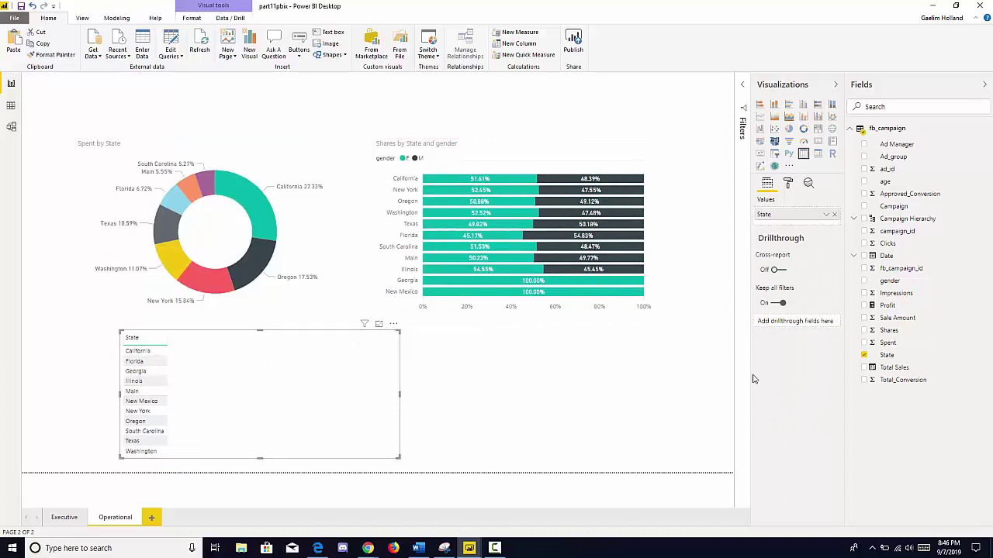
- Add Impressions, Clicks, Spent, Shares, Profit and Sale Amount to the State table and align it beneath the donut chart
left_click(863, 293)
left_click(865, 244)
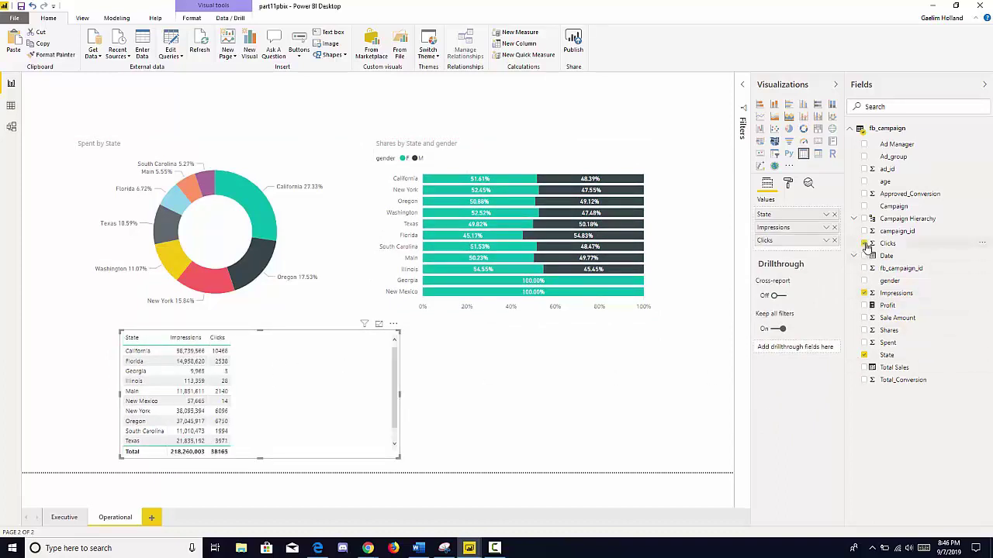
left_click(863, 343)
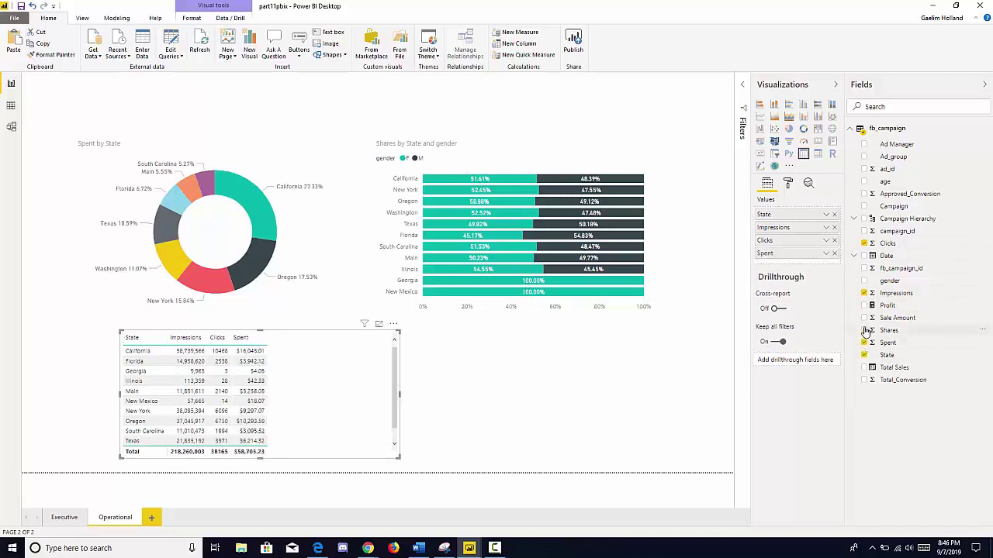
left_click(864, 330)
left_click(864, 305)
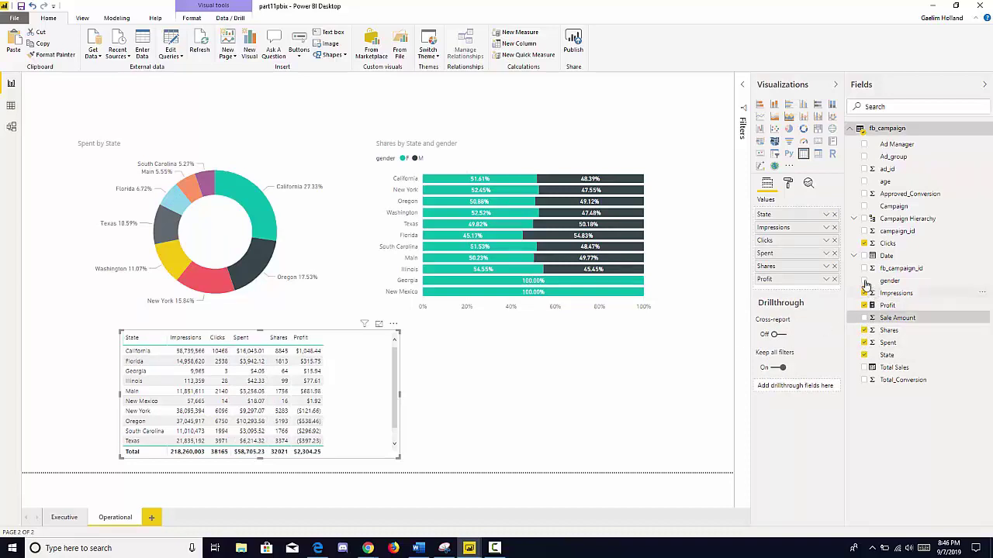
left_click(864, 318)
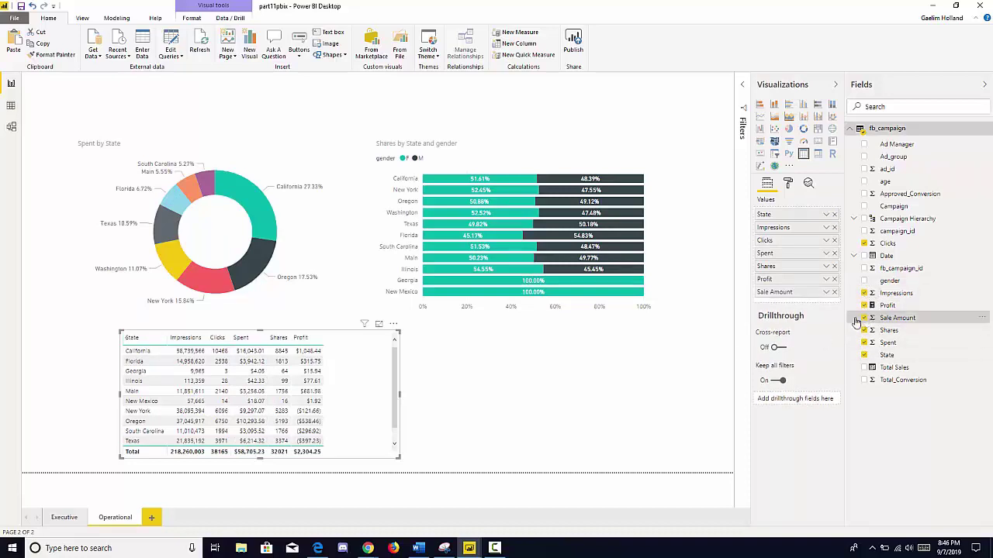
left_click_drag(405, 425, 274, 411)
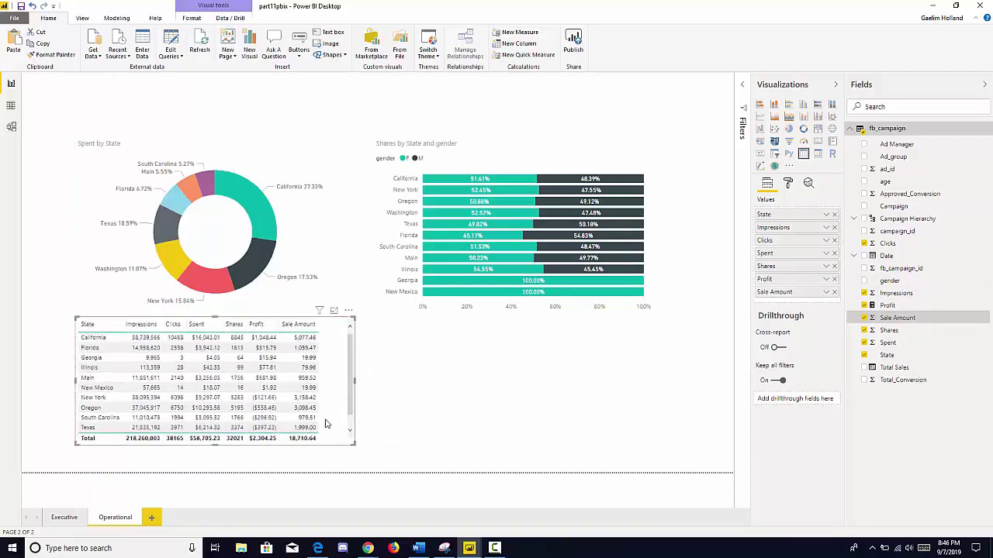
- Apply the Bold header flashy rows style to the State table
left_click(788, 184)
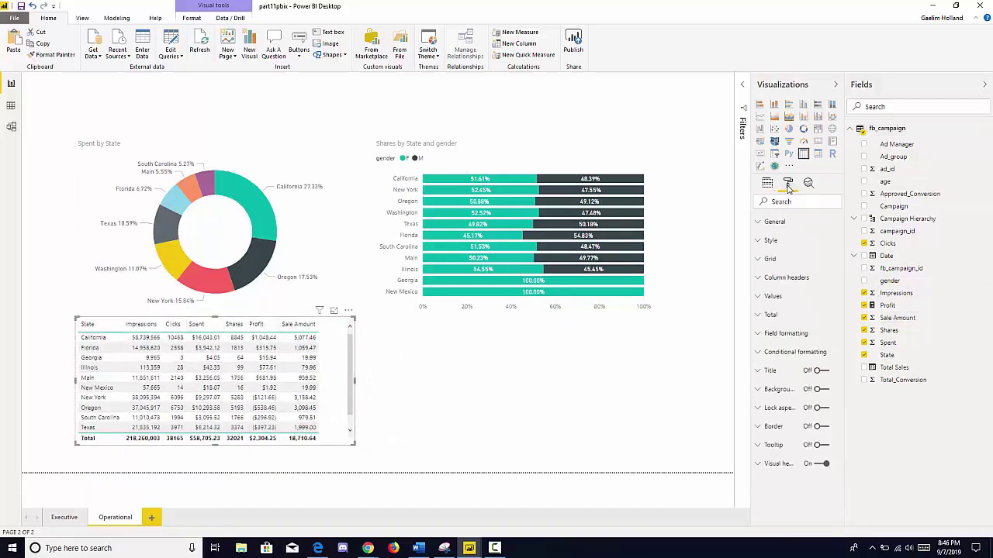
left_click(770, 242)
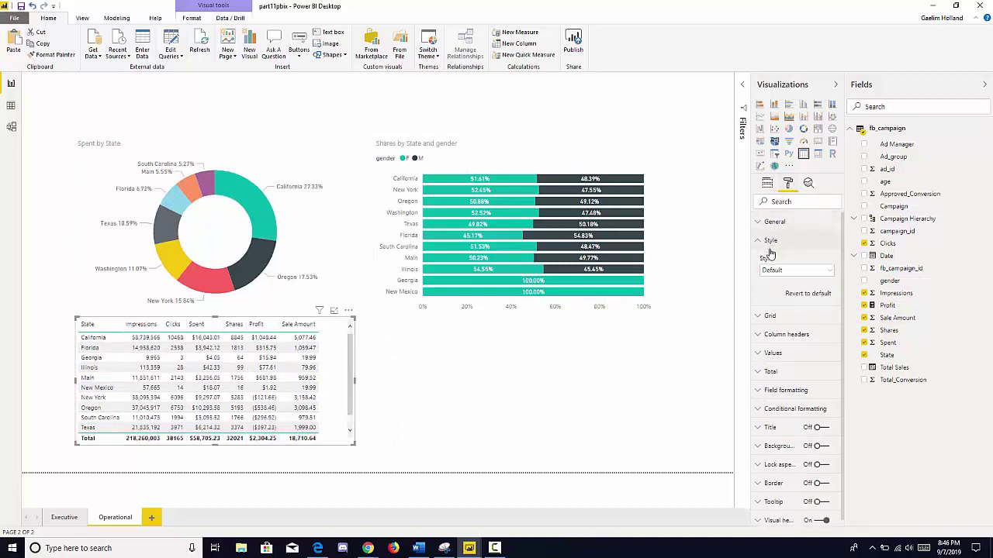
left_click(787, 271)
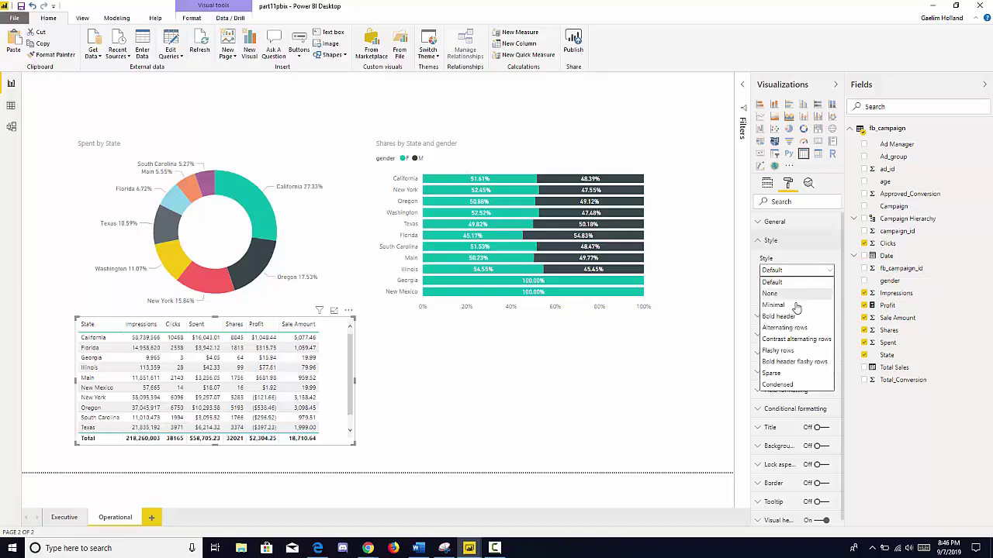
left_click(805, 362)
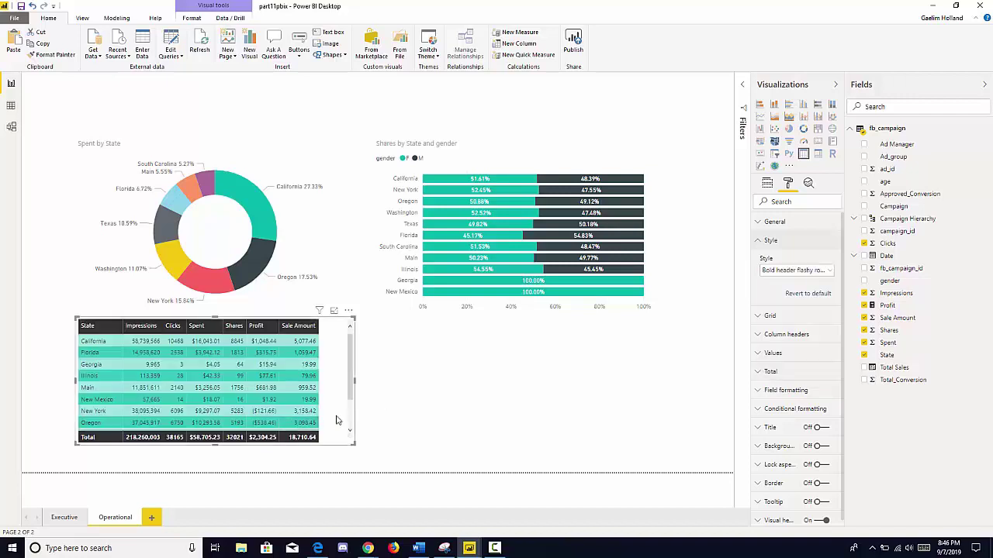
left_click_drag(351, 400, 370, 415)
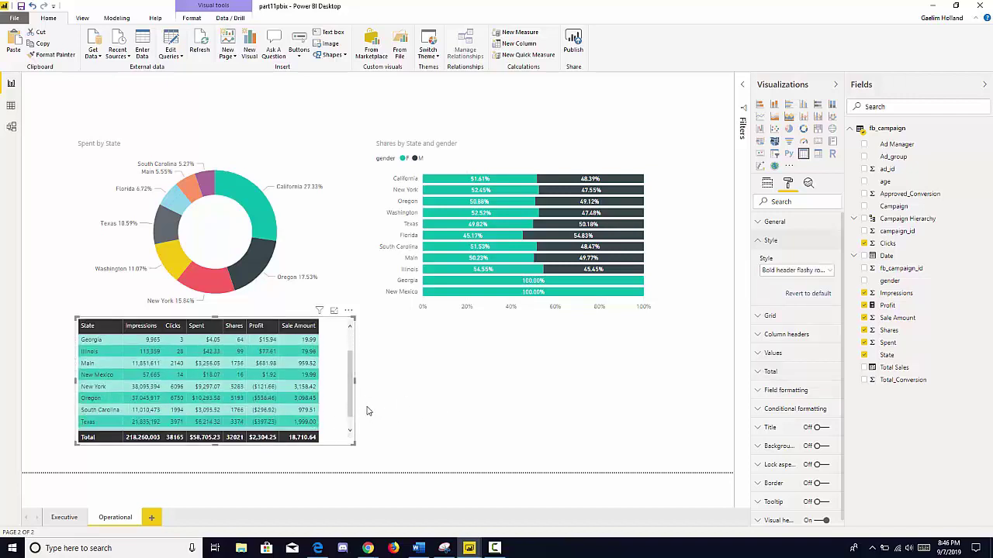
- Shift the donut chart slightly down and reposition the State table directly beneath it
left_click(370, 415)
left_click(346, 351)
left_click_drag(358, 315, 567, 347)
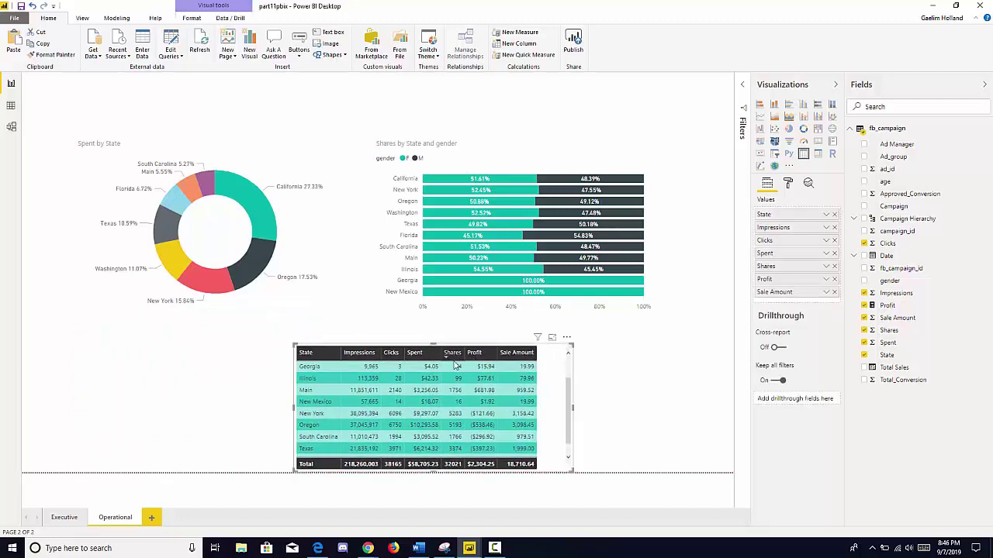
left_click(204, 254)
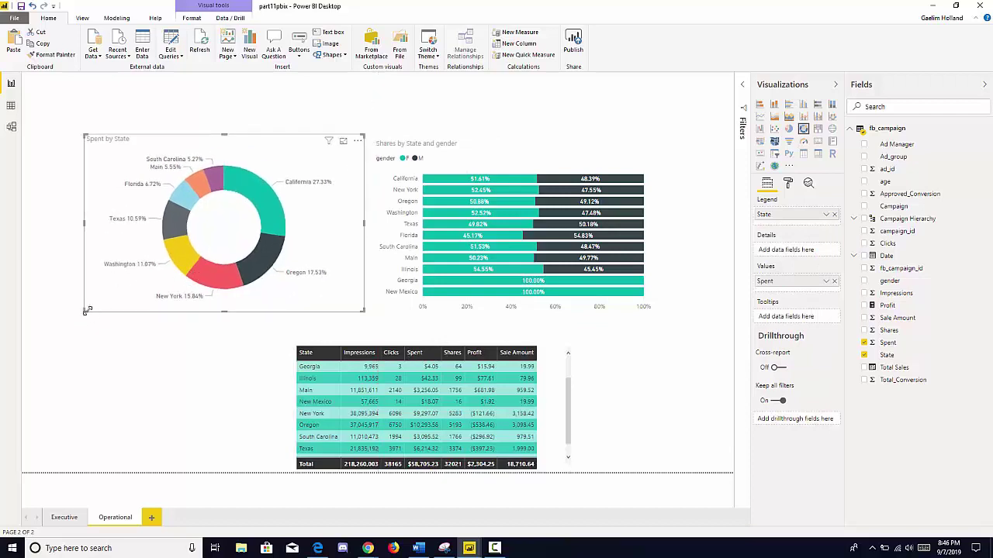
left_click_drag(92, 309, 83, 321)
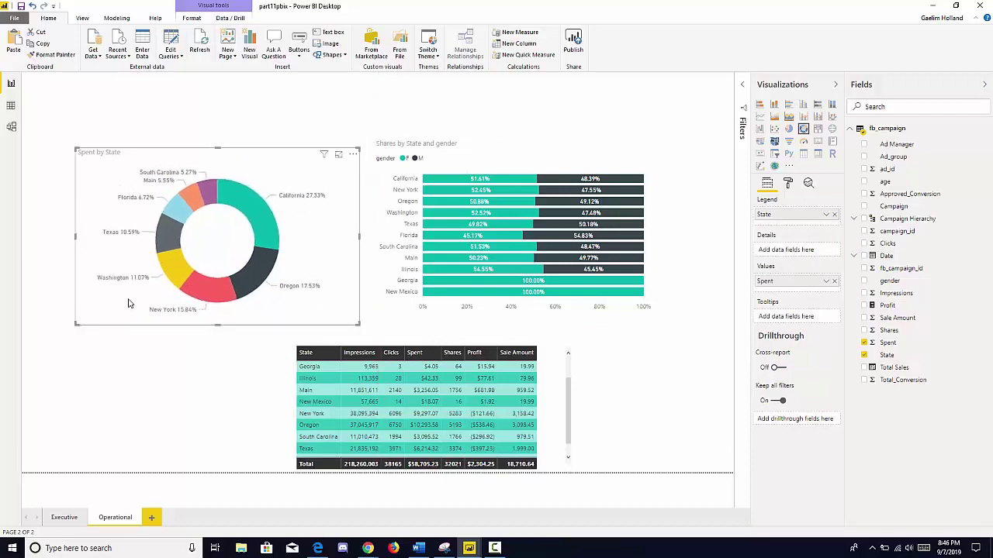
left_click(562, 337)
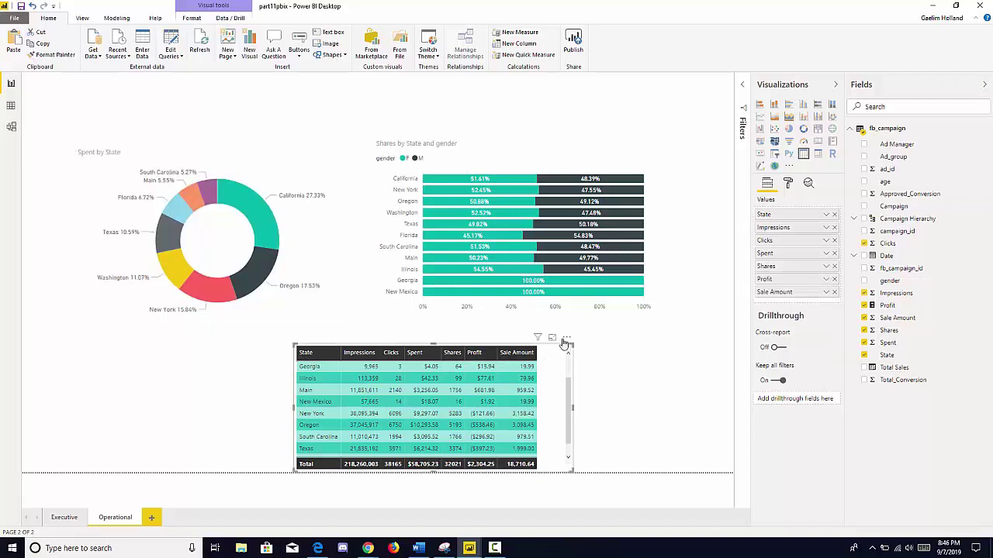
left_click_drag(558, 337, 332, 328)
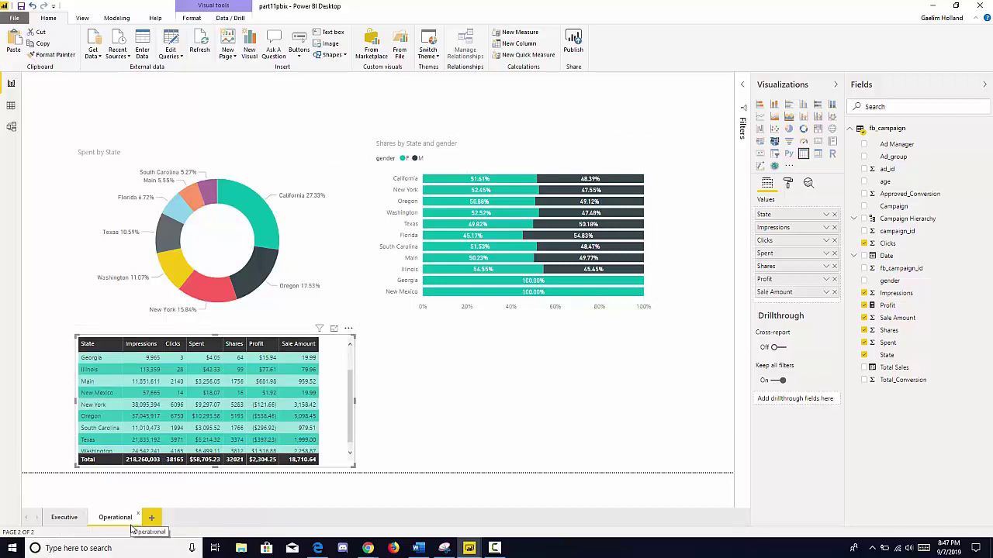
- Enable cross-report drillthrough on the Operational page and add State as its drillthrough field
left_click(541, 392)
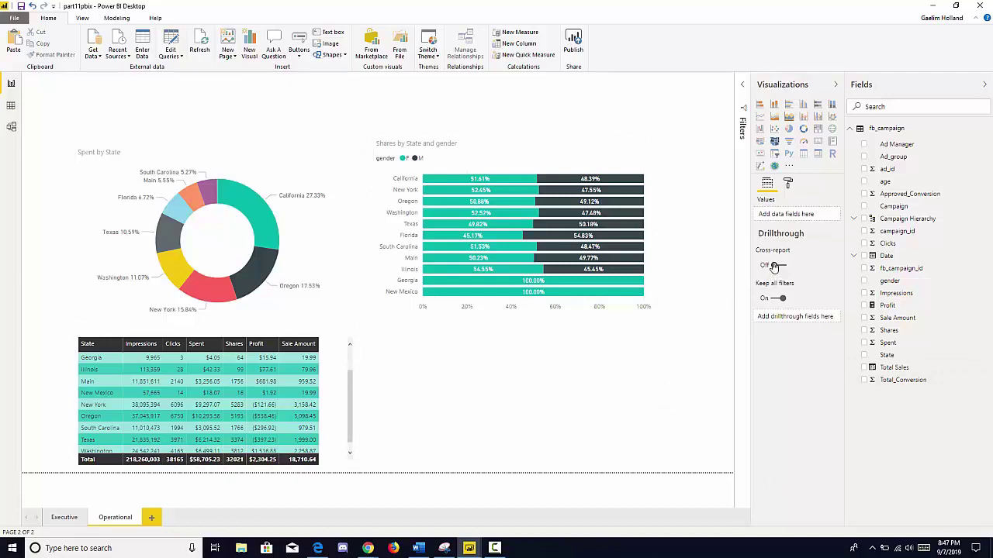
mouse_move(774, 257)
left_click(774, 266)
left_click_drag(886, 356, 775, 320)
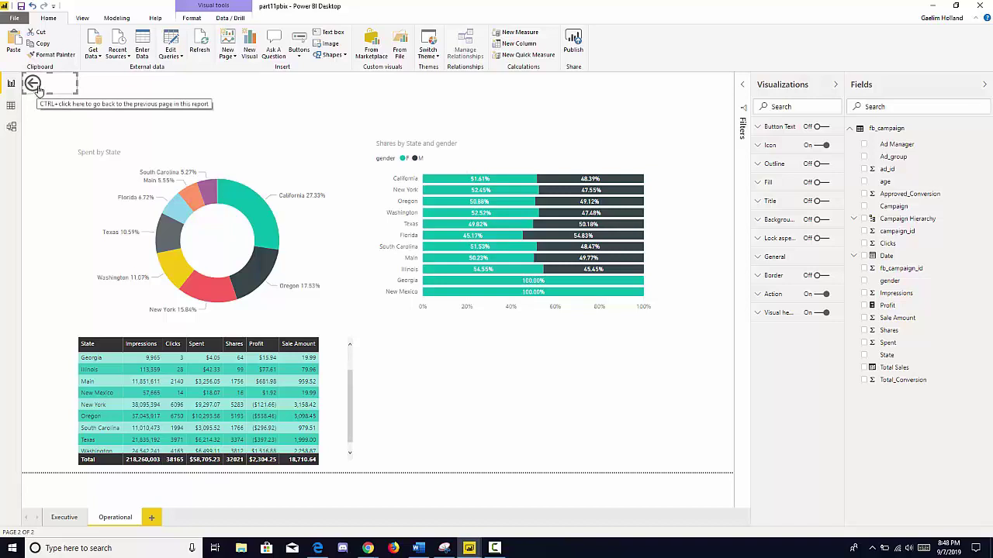
left_click(533, 381)
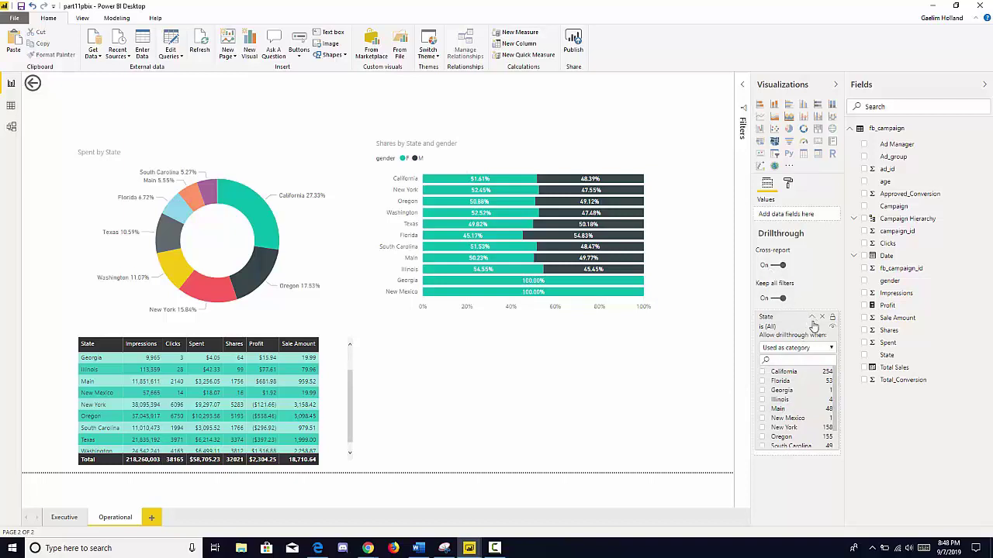
left_click(811, 317)
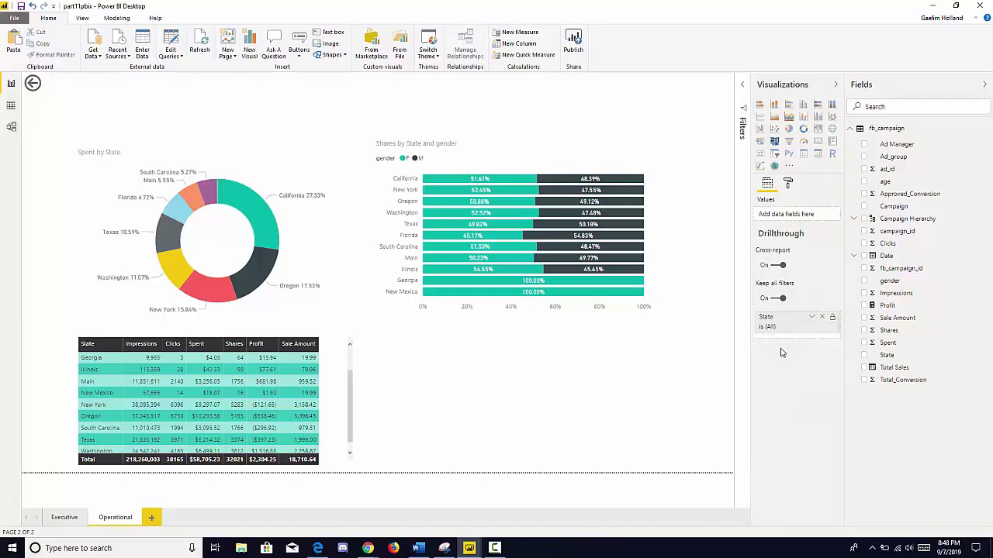
left_click(811, 319)
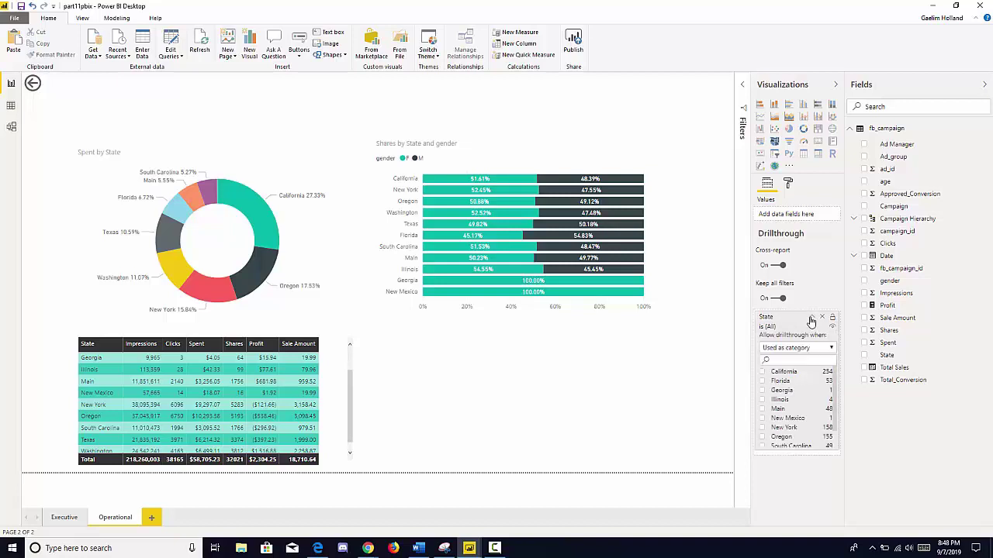
left_click(811, 318)
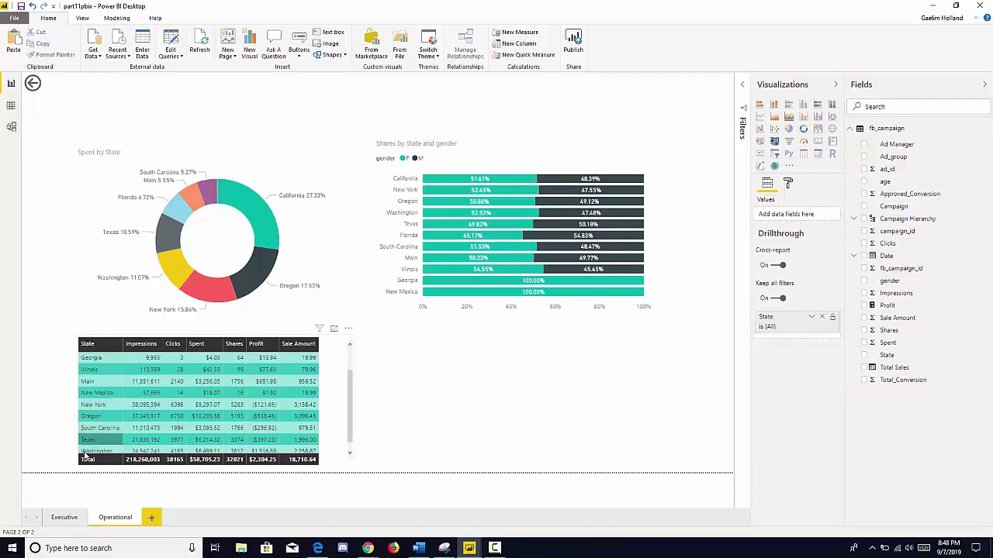
- Test the drillthrough from Texas on the Executive page's map to the Operational page, and return with the back button
left_click(70, 519)
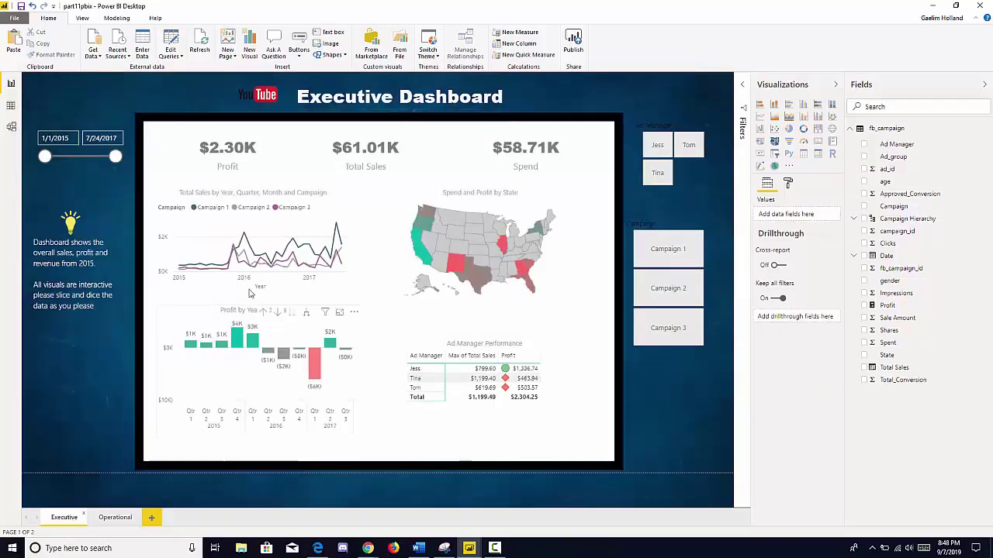
mouse_move(432, 233)
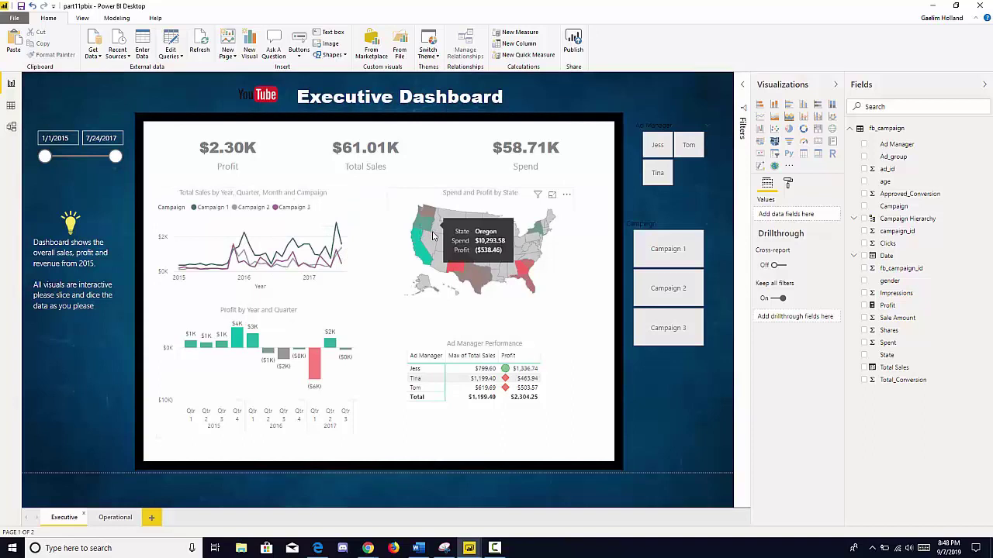
mouse_move(476, 280)
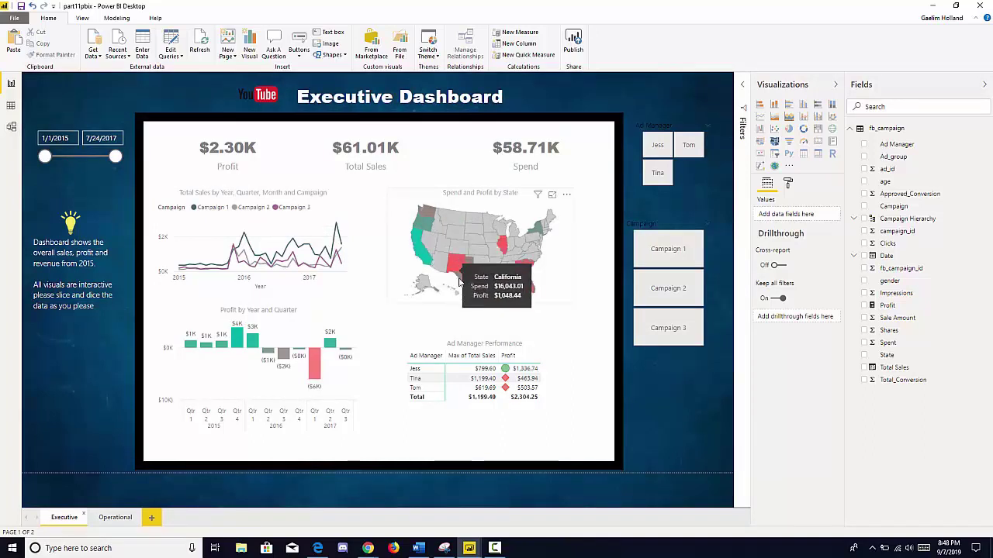
right_click(482, 281)
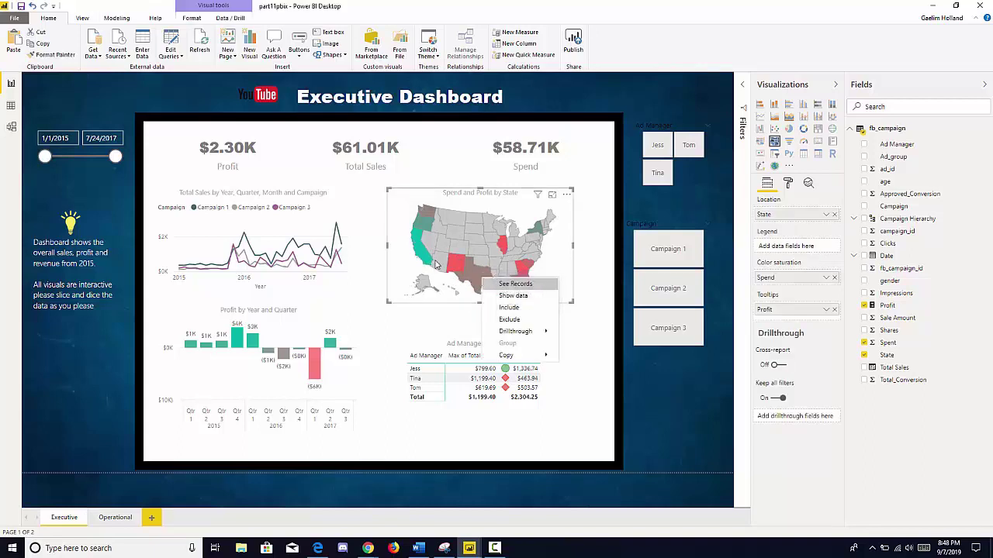
mouse_move(465, 275)
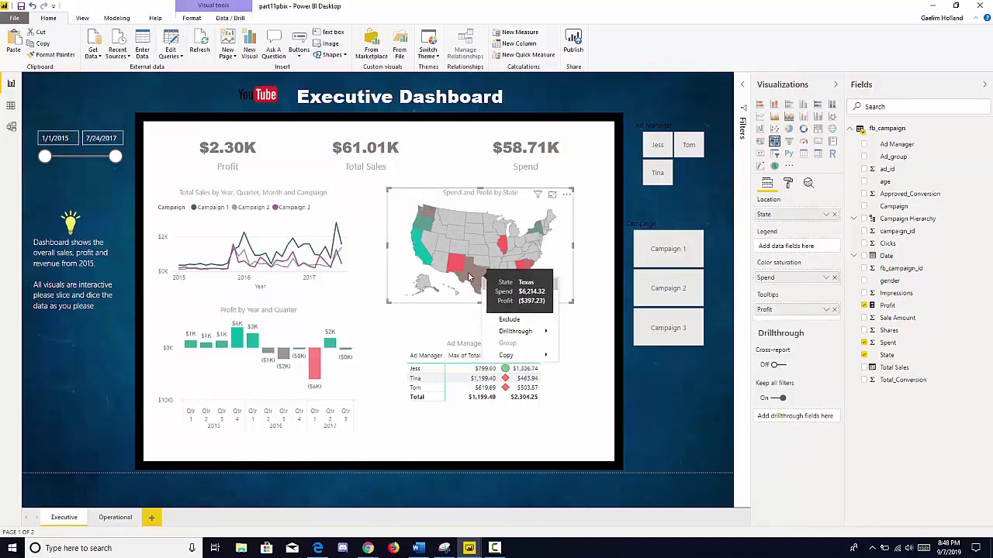
mouse_move(517, 332)
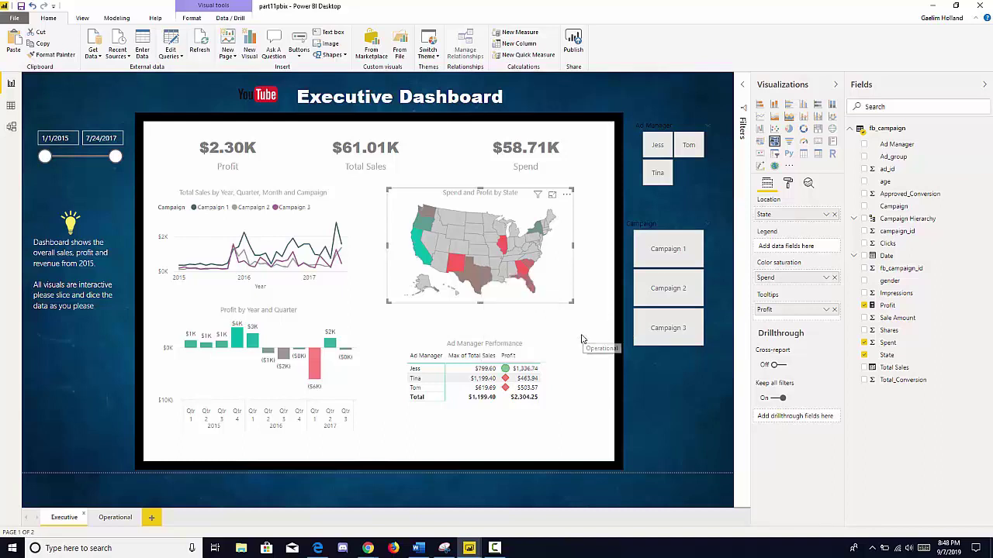
left_click(589, 332)
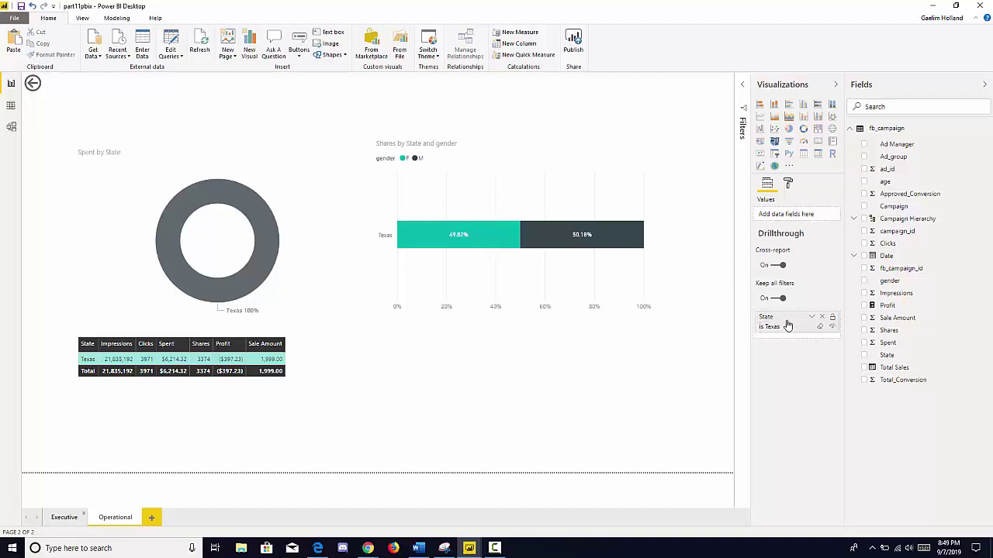
left_click(37, 83, "ctrl")
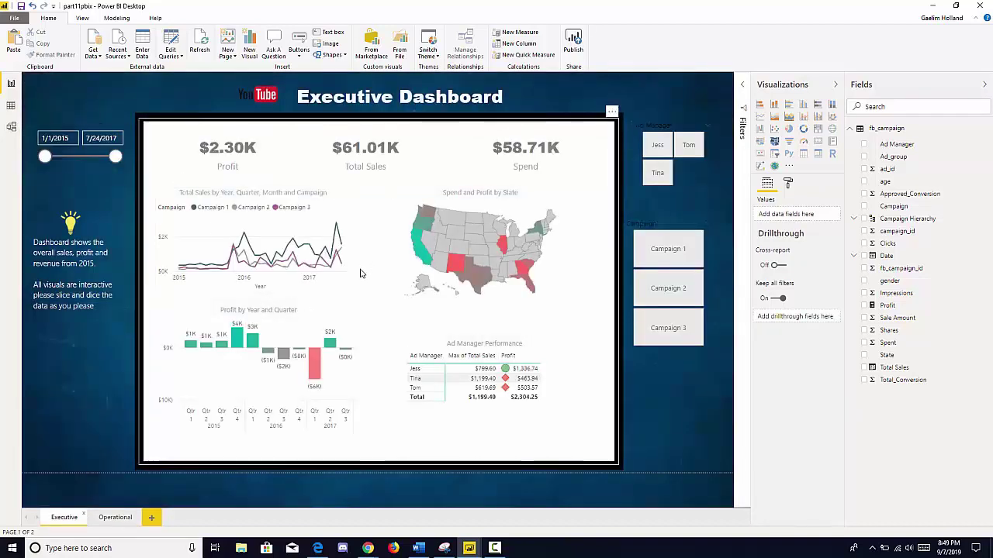
- Reopen the Operational page and clear Texas from its State drillthrough filter so all states are included
left_click(109, 518)
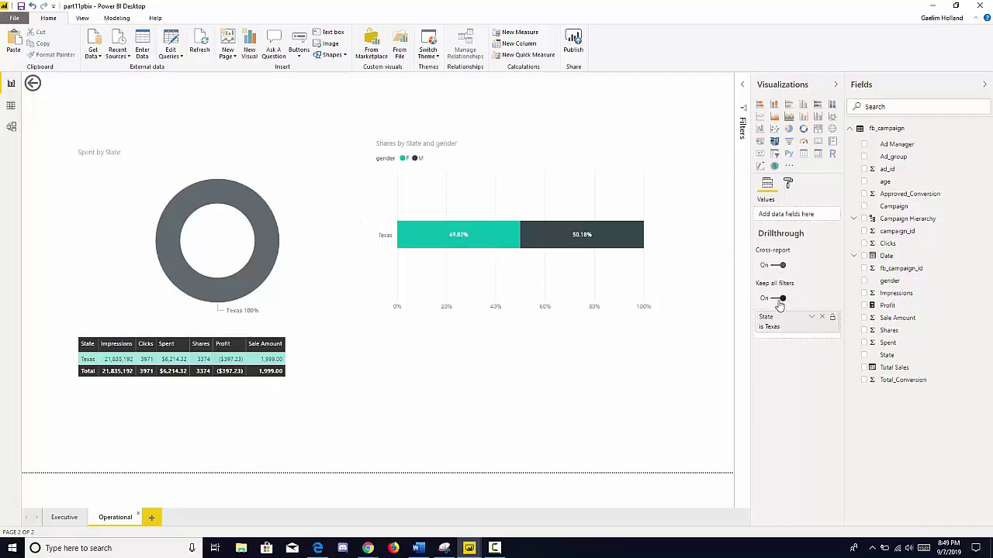
left_click(822, 317)
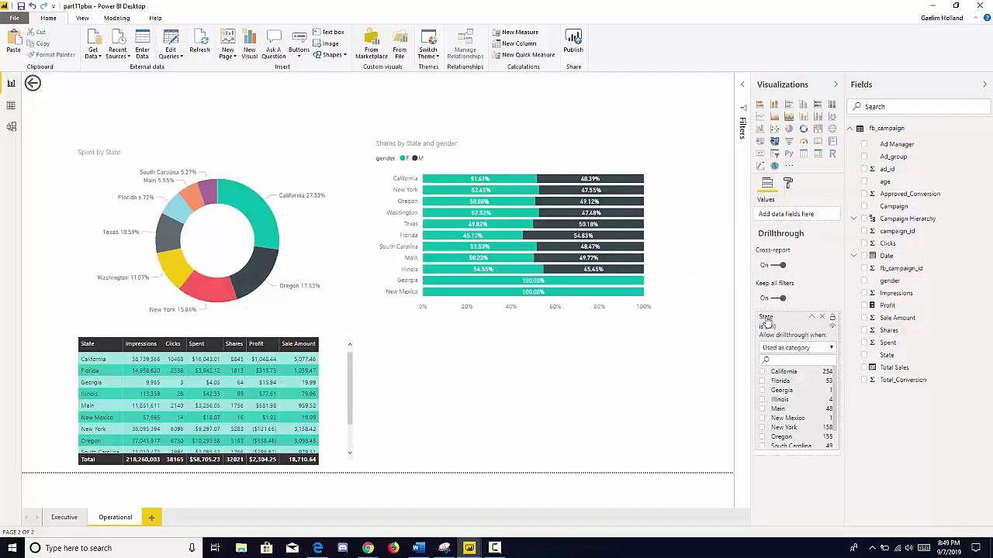
left_click(811, 317)
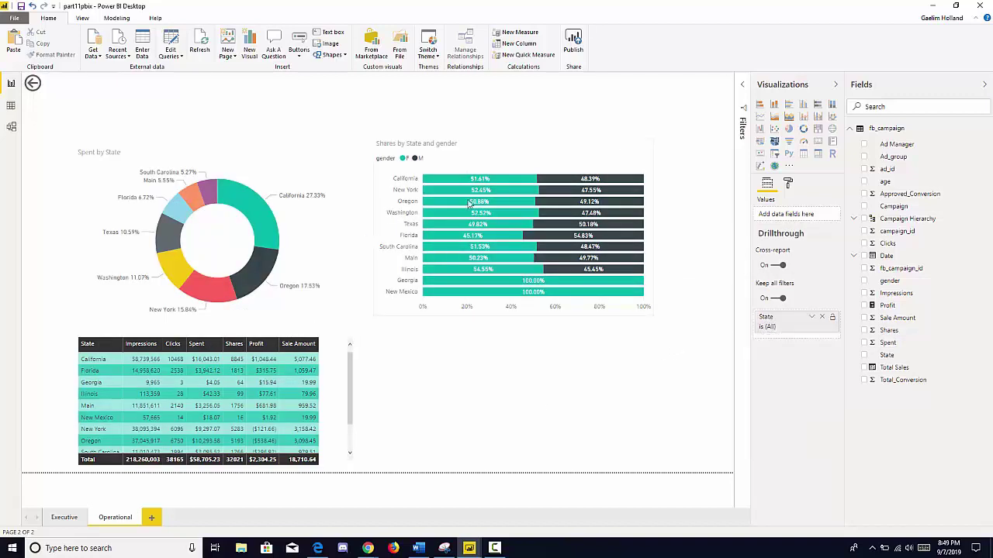
- Move the donut chart to the page's upper right area and place the stacked bar chart directly beneath it
left_click_drag(549, 155, 549, 284)
left_click(295, 173)
left_click_drag(295, 173, 668, 113)
left_click(532, 300)
left_click_drag(532, 301, 541, 314)
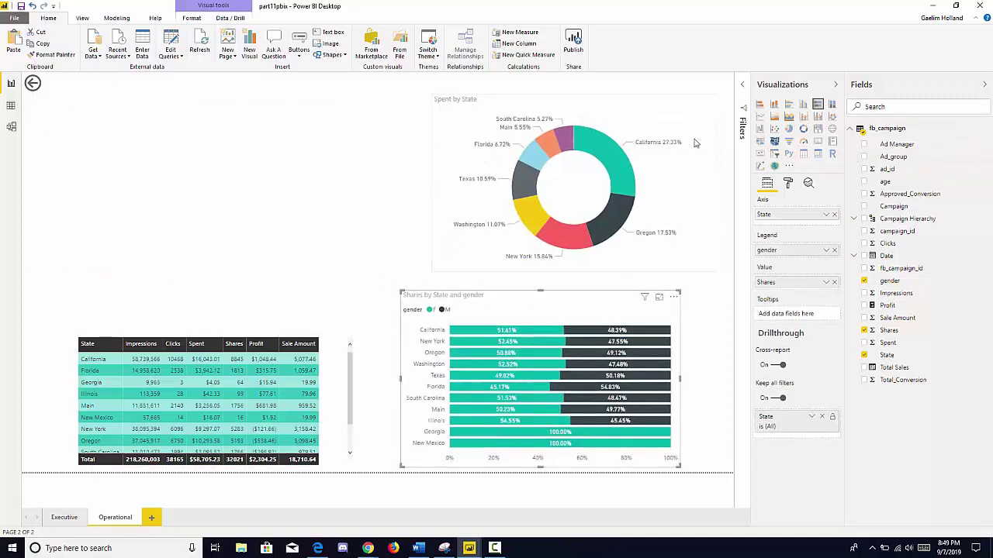
- Add a card showing the State field and place it in the empty area above the table
left_click(144, 186)
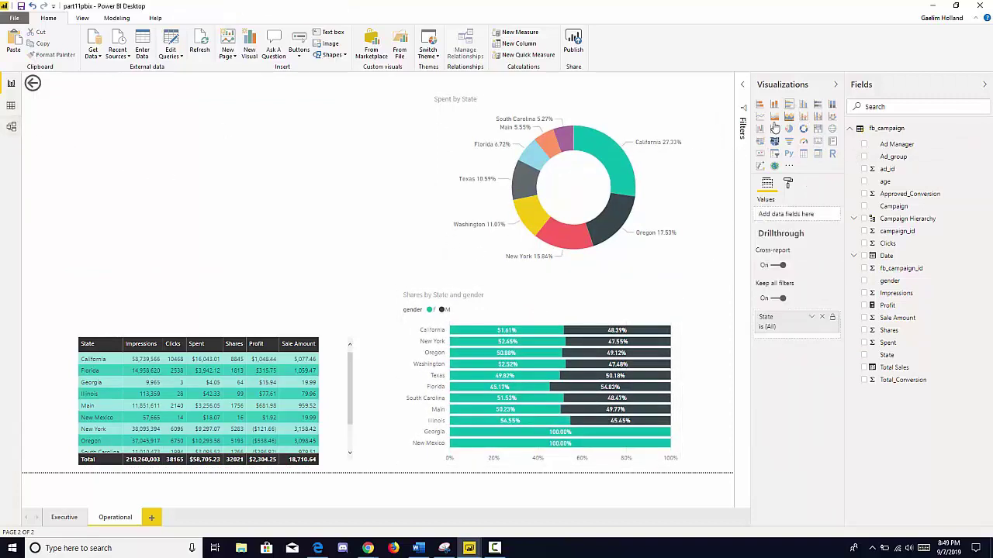
left_click(818, 141)
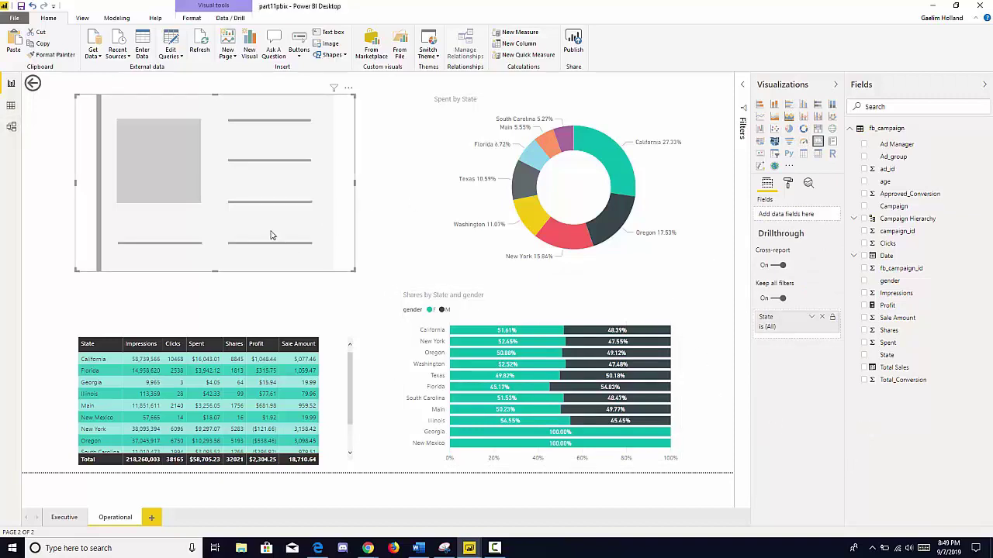
left_click_drag(273, 237, 291, 246)
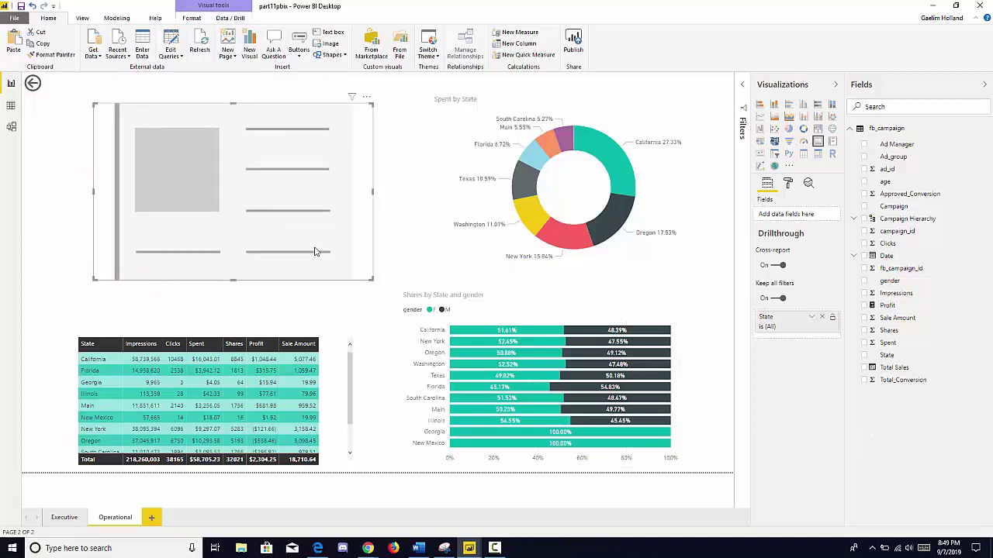
left_click(866, 357)
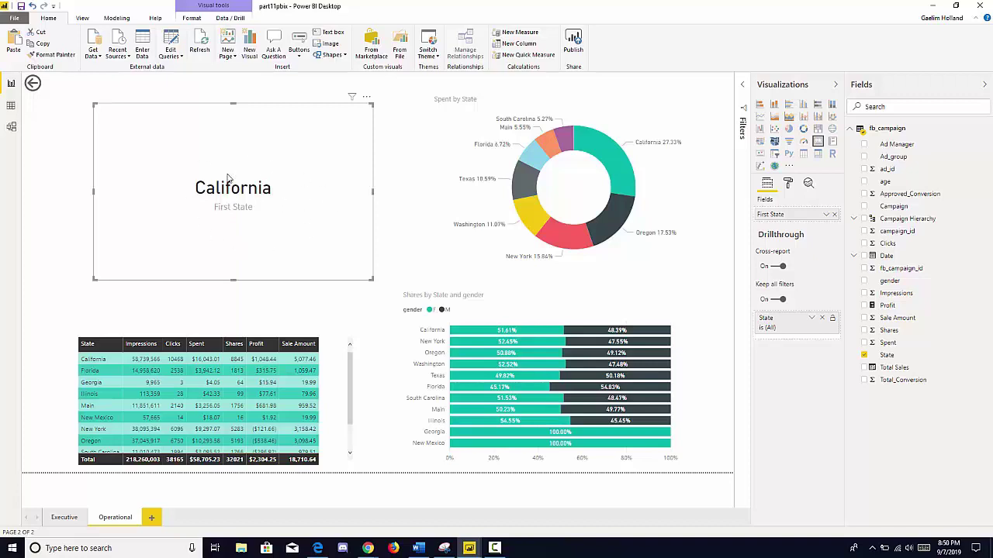
left_click_drag(231, 204, 225, 202)
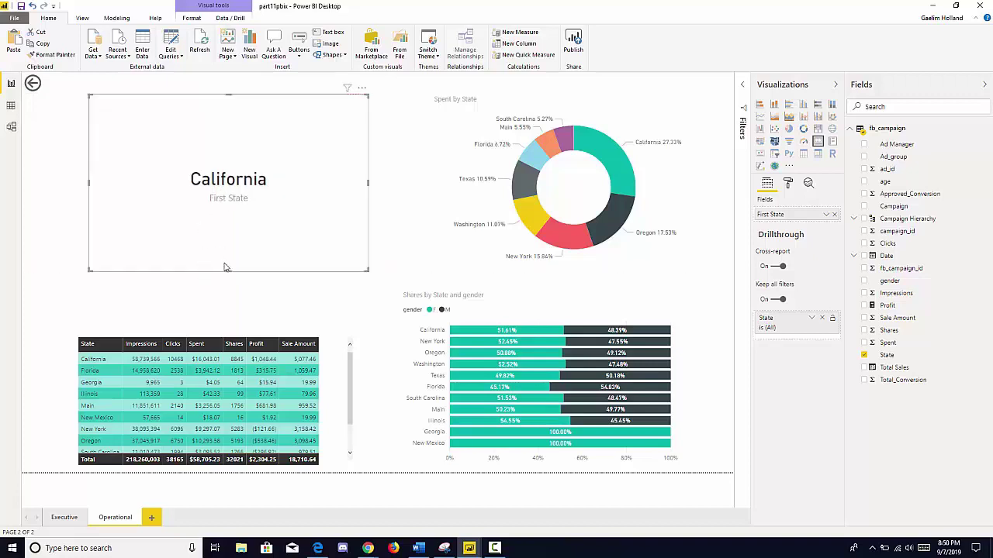
- Test the drillthrough from New York on the Executive page's map to the Operational page
left_click(65, 518)
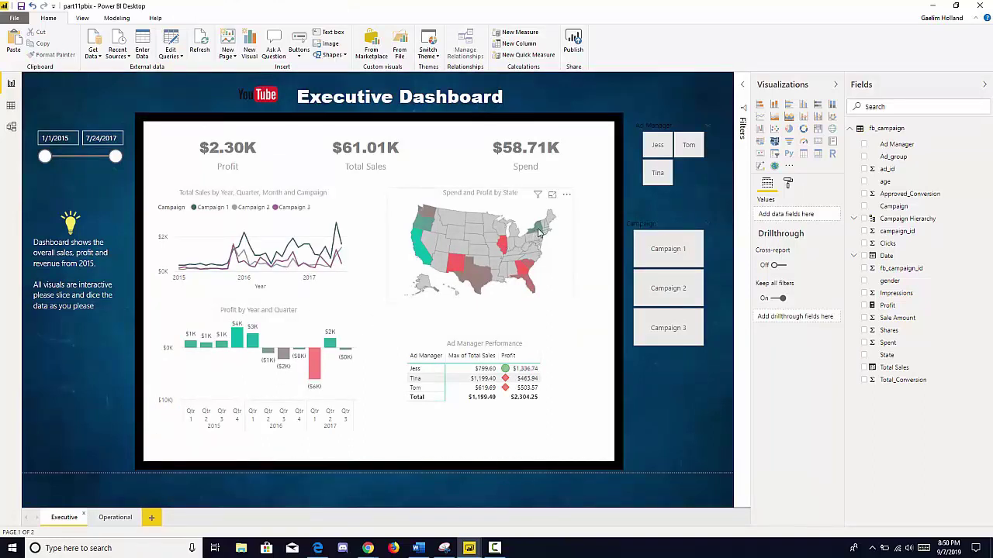
mouse_move(539, 231)
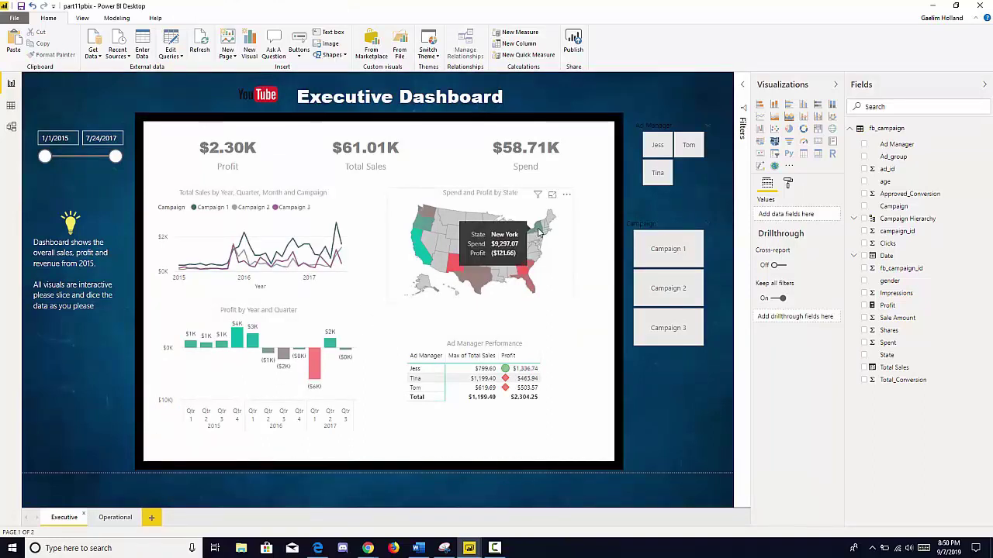
right_click(539, 231)
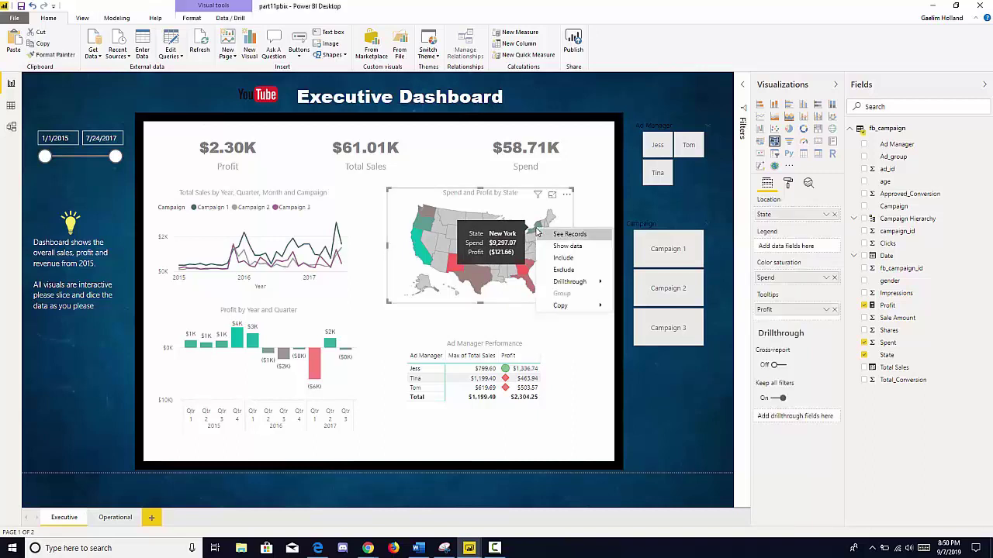
mouse_move(556, 287)
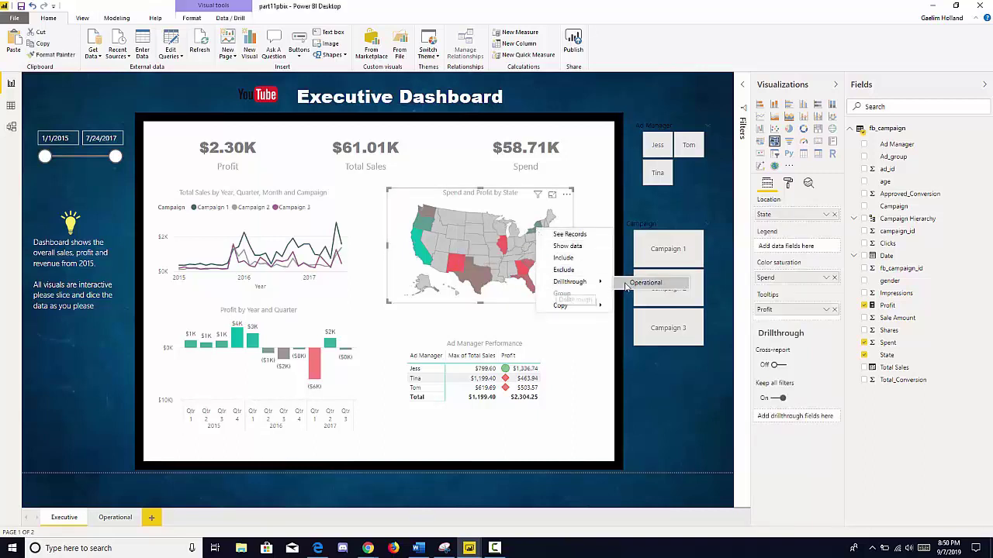
left_click(644, 283)
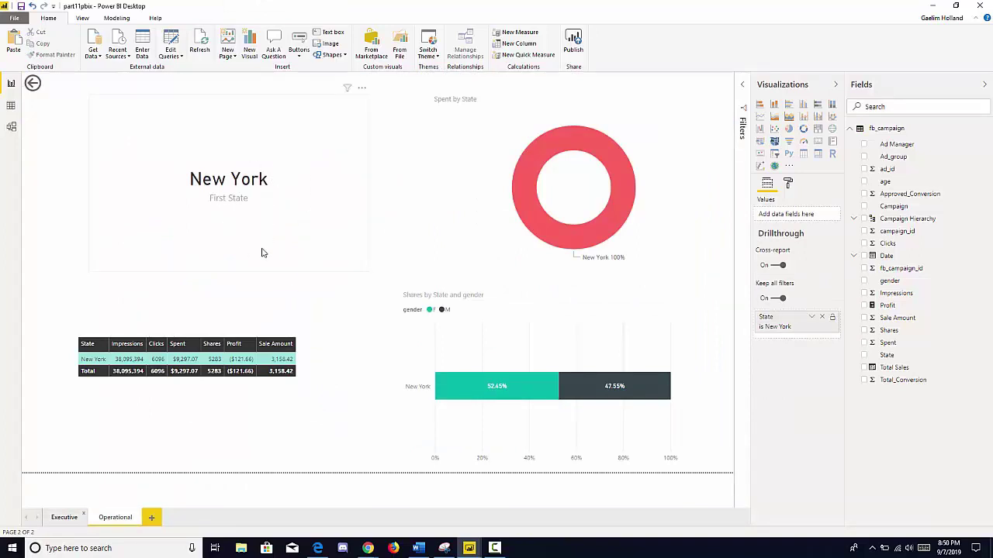
- Shorten the State card from its lower edge and clear New York from the State drillthrough filter
left_click(236, 271)
left_click_drag(228, 276, 237, 202)
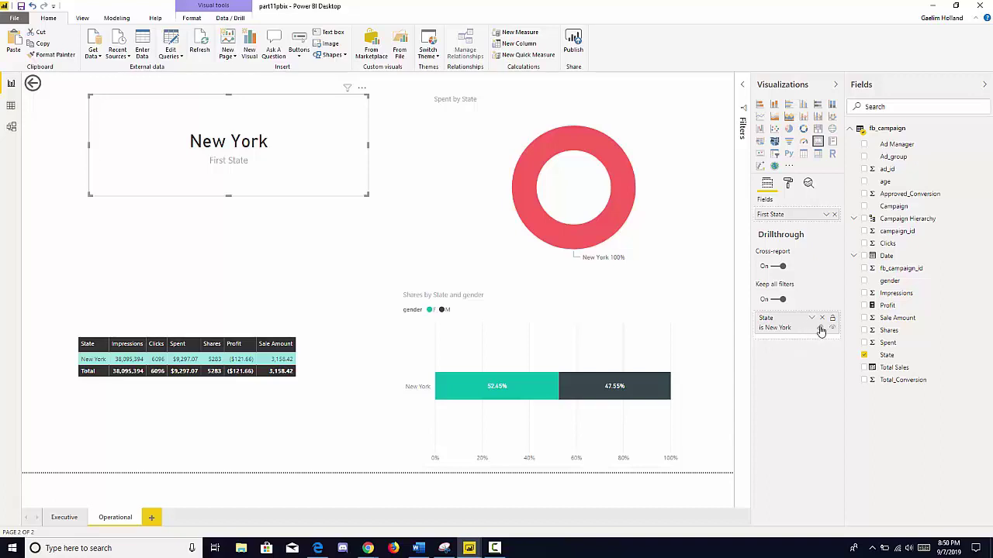
left_click(820, 332)
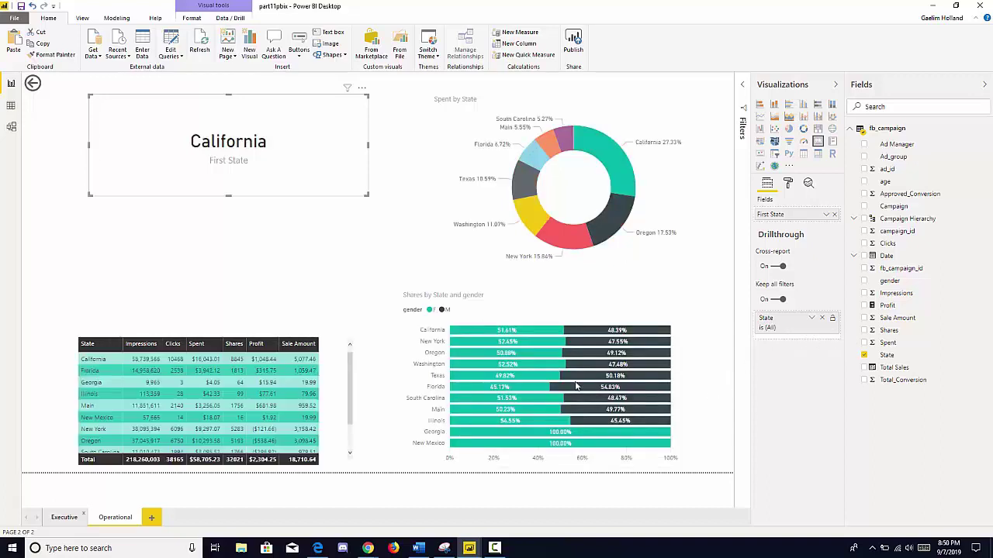
- Move the State card slightly down and align the donut chart and stacked bar chart in one column
left_click_drag(249, 192, 255, 213)
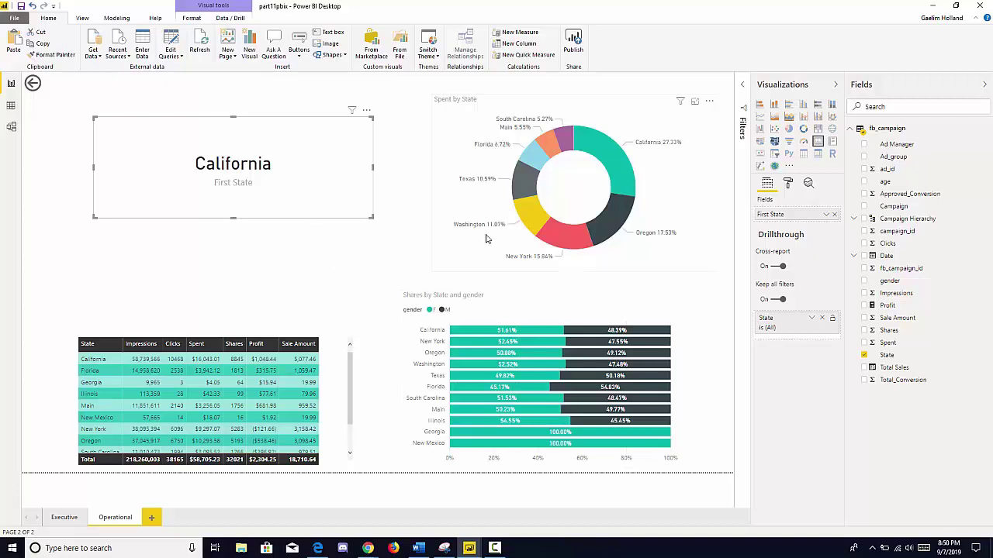
left_click_drag(479, 162, 432, 187)
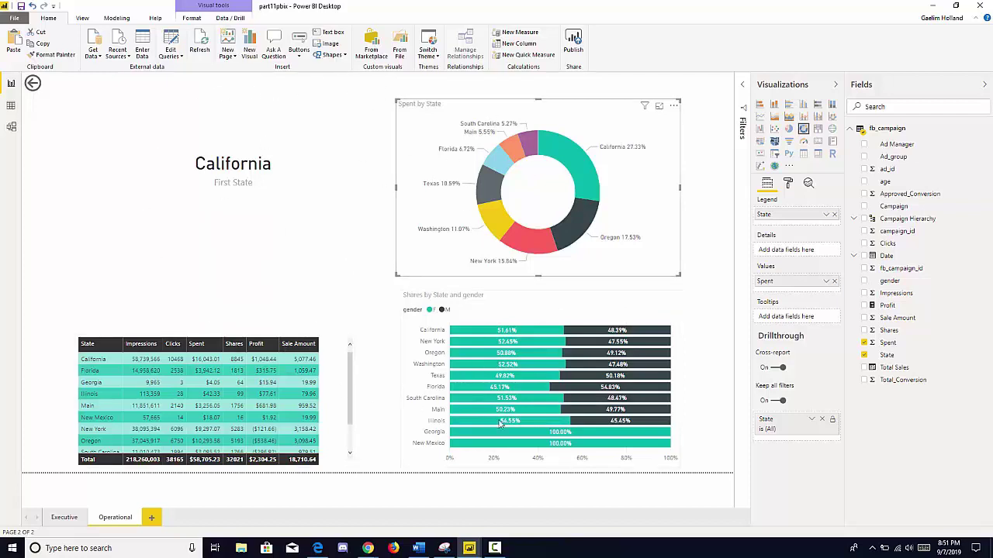
mouse_move(576, 440)
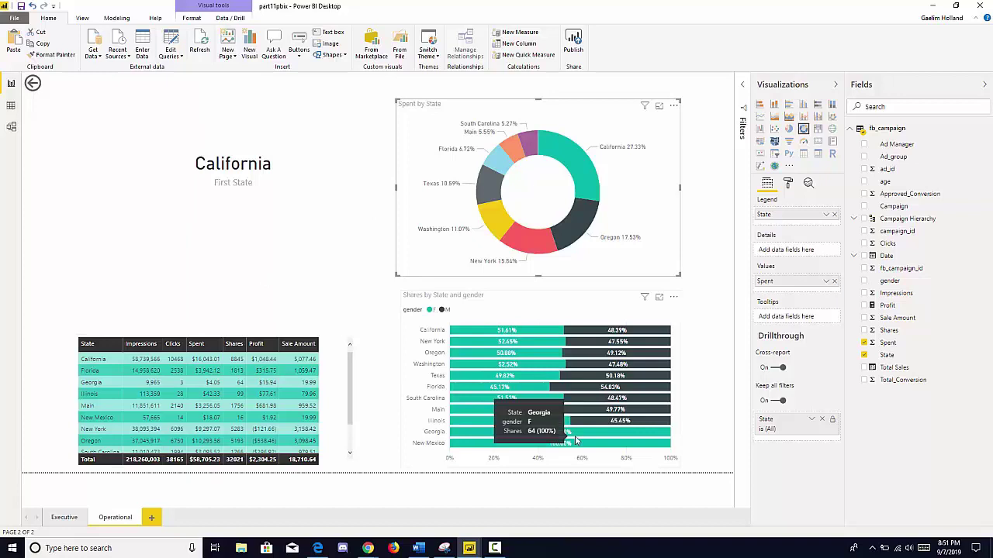
left_click(525, 309)
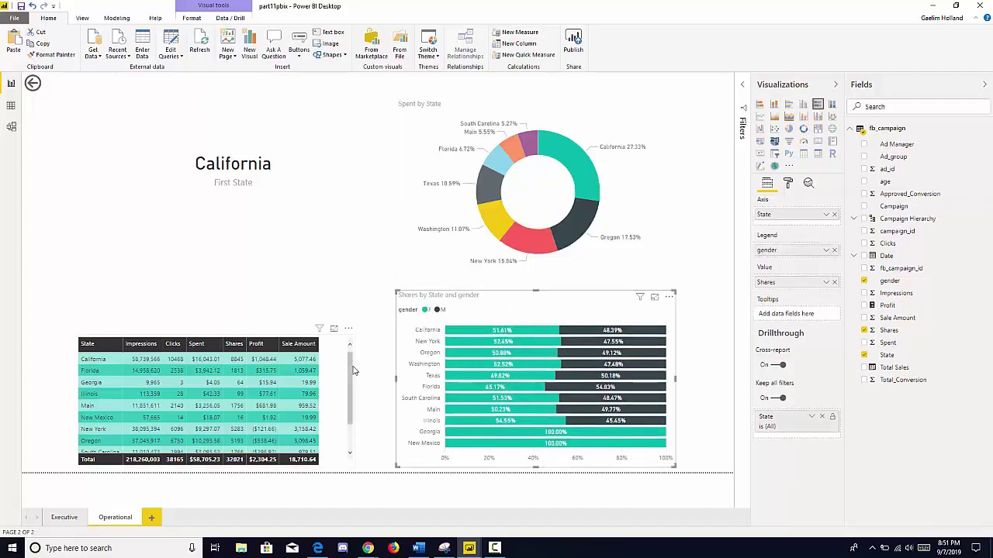
left_click_drag(355, 373, 349, 348)
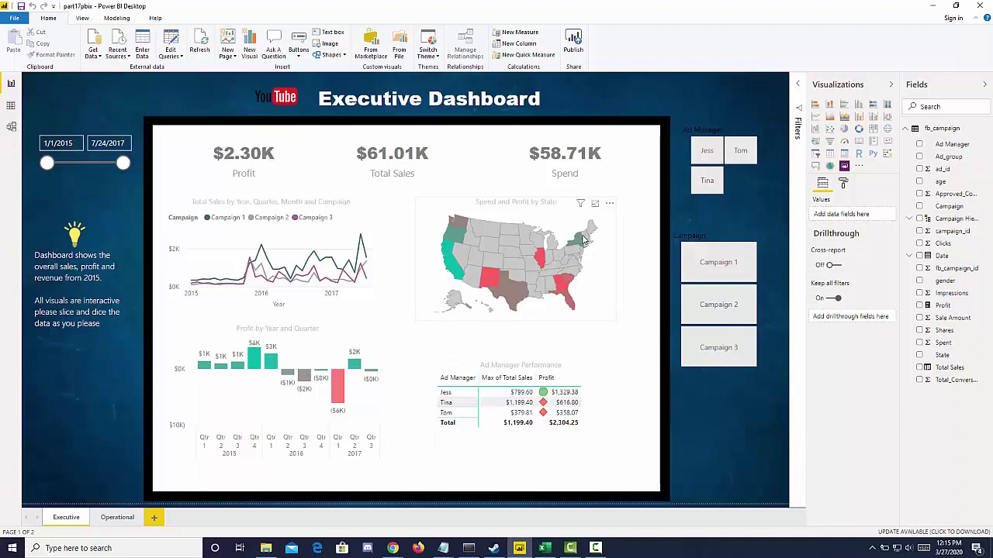
- Open the fb_campaign query in a maximized Power Query Editor and bring its State column into view
mouse_move(587, 244)
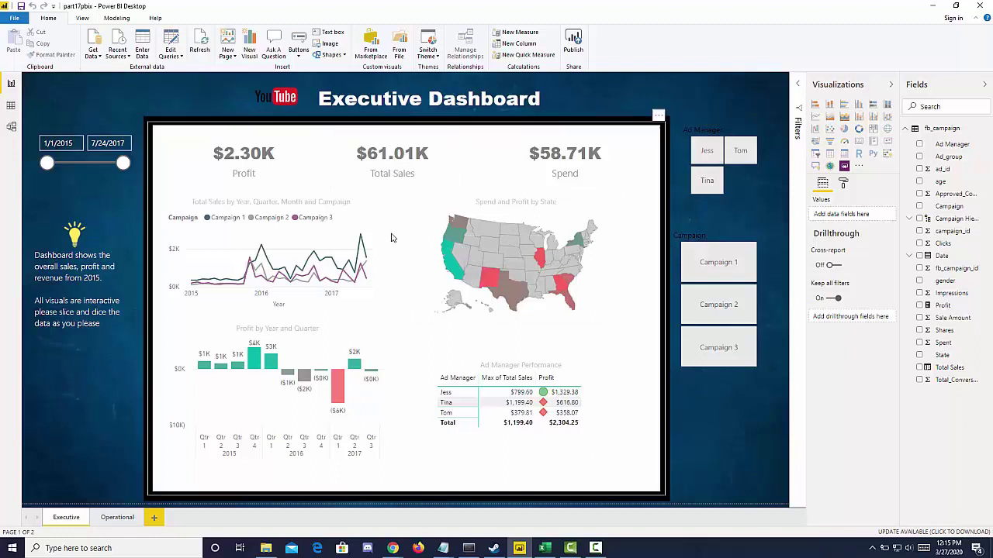
left_click(173, 49)
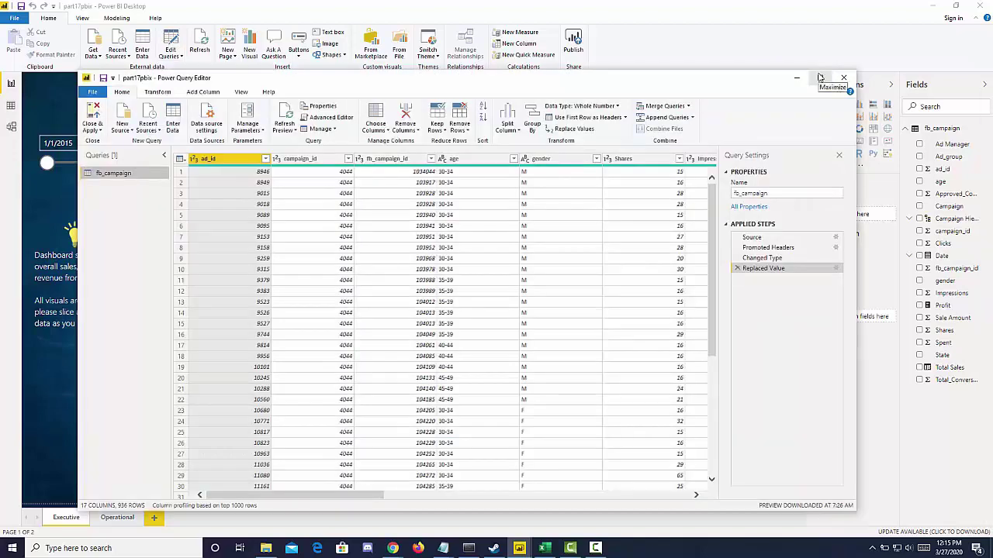
left_click(820, 77)
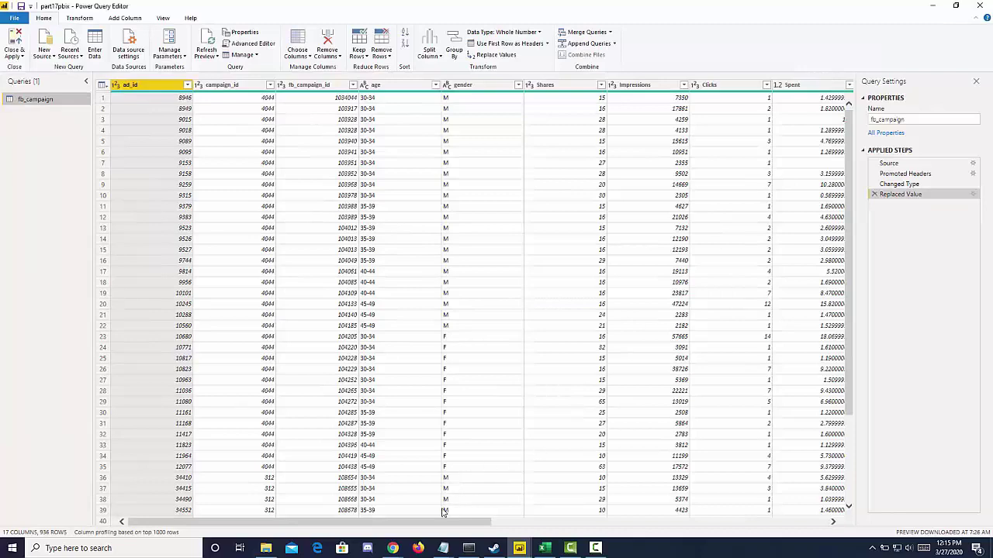
left_click_drag(448, 523, 783, 517)
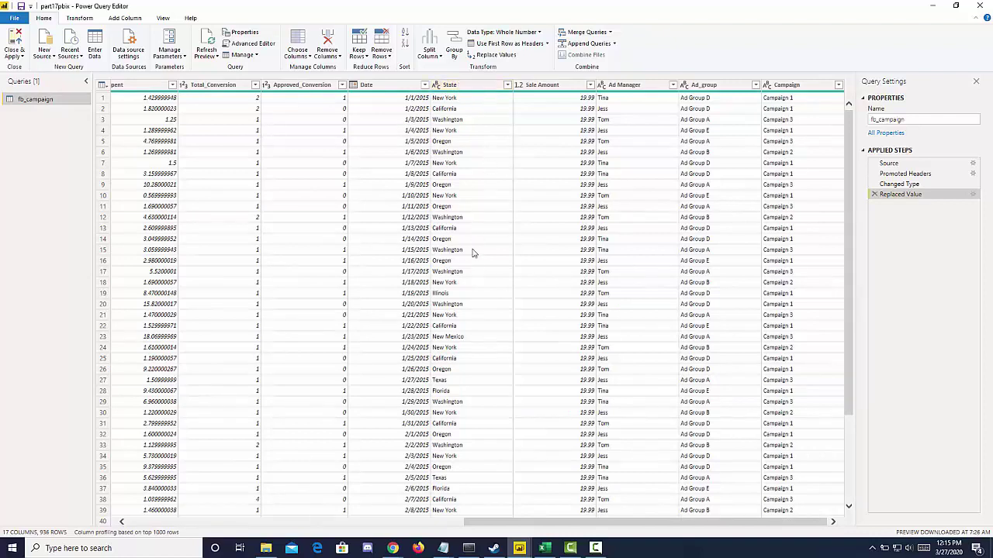
- Search the State column's filter values for "mai" and leave the filter without applying it
left_click(507, 86)
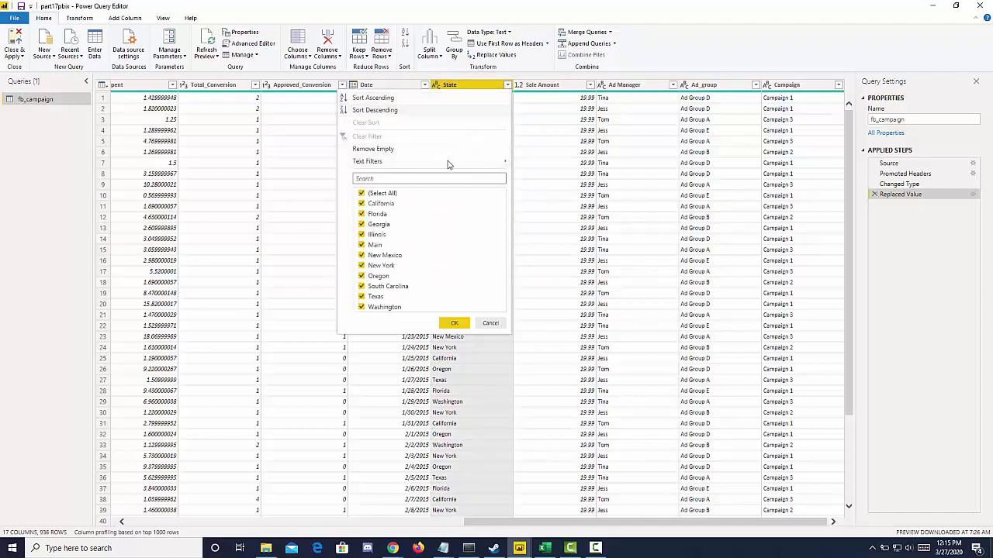
left_click(429, 182)
type("mai")
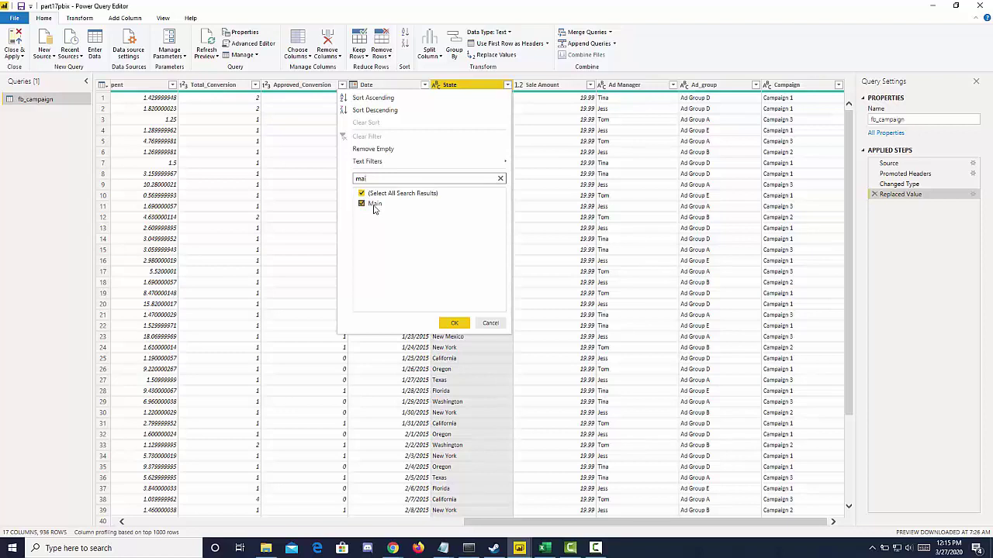
left_click(489, 324)
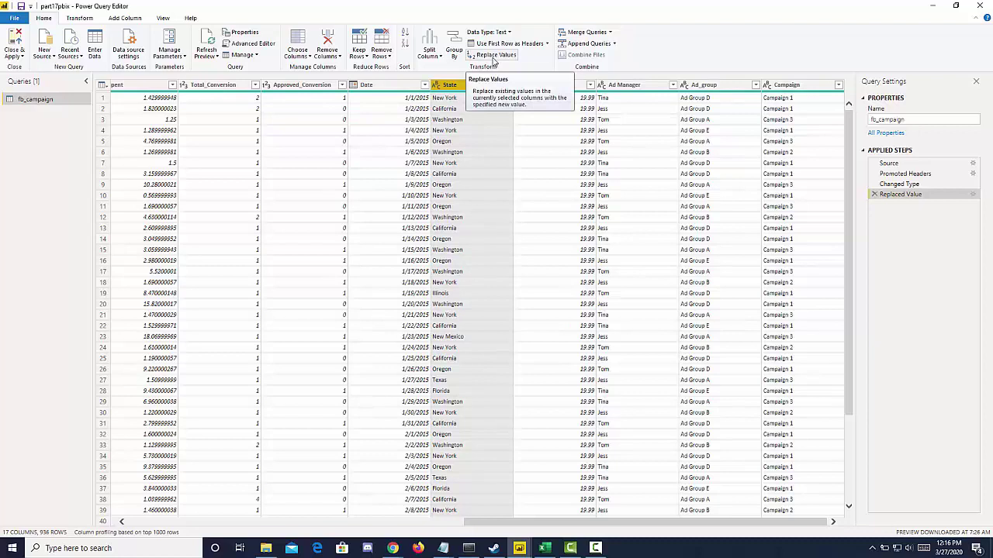
- Replace the value Main with Maine in the State column and review the replacement step's settings
left_click(494, 61)
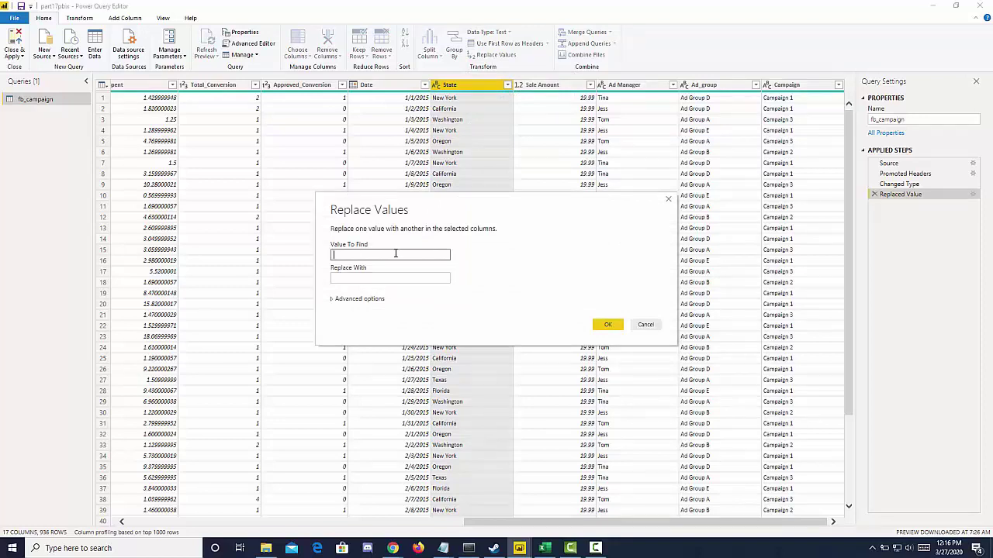
type("Main")
left_click(378, 277)
type("Ma")
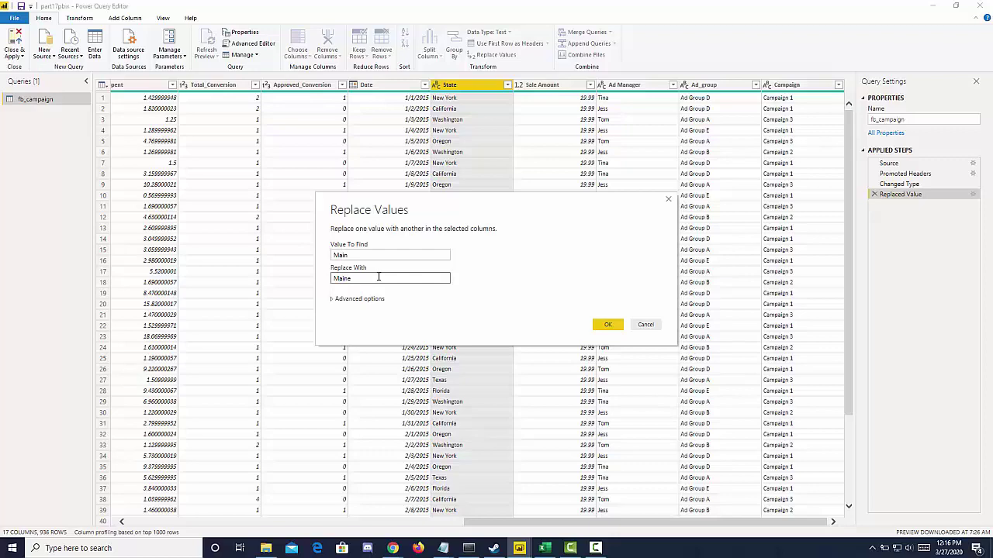
left_click(607, 324)
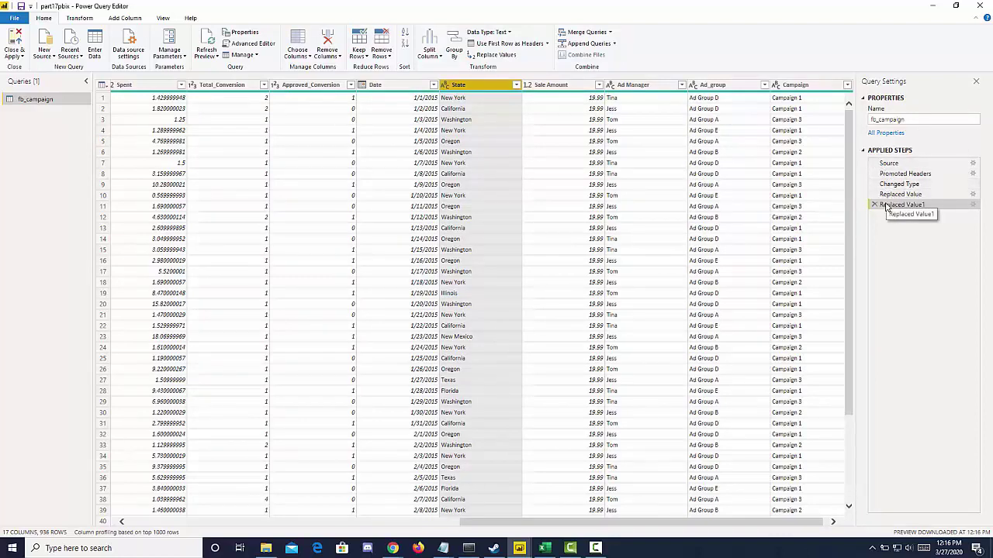
left_click(974, 206)
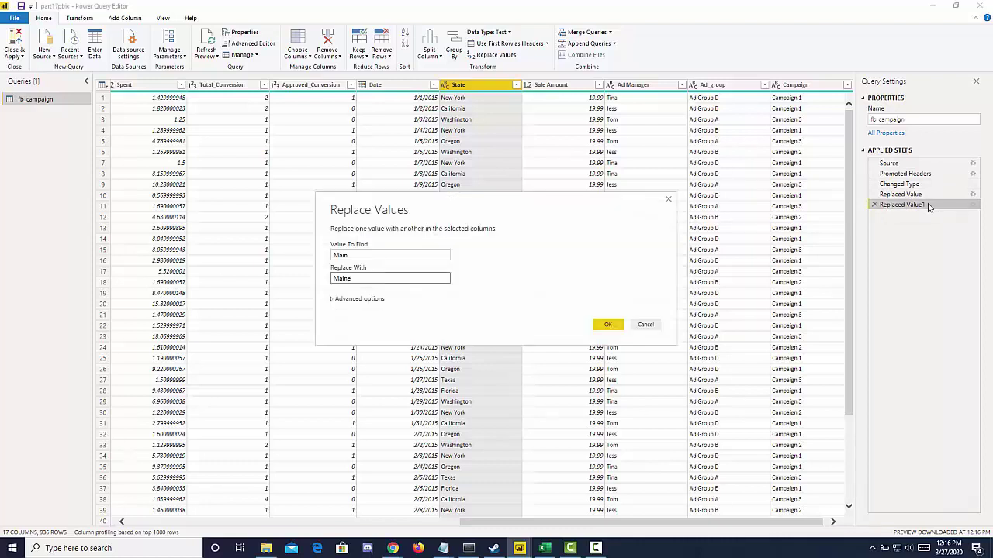
left_click(643, 324)
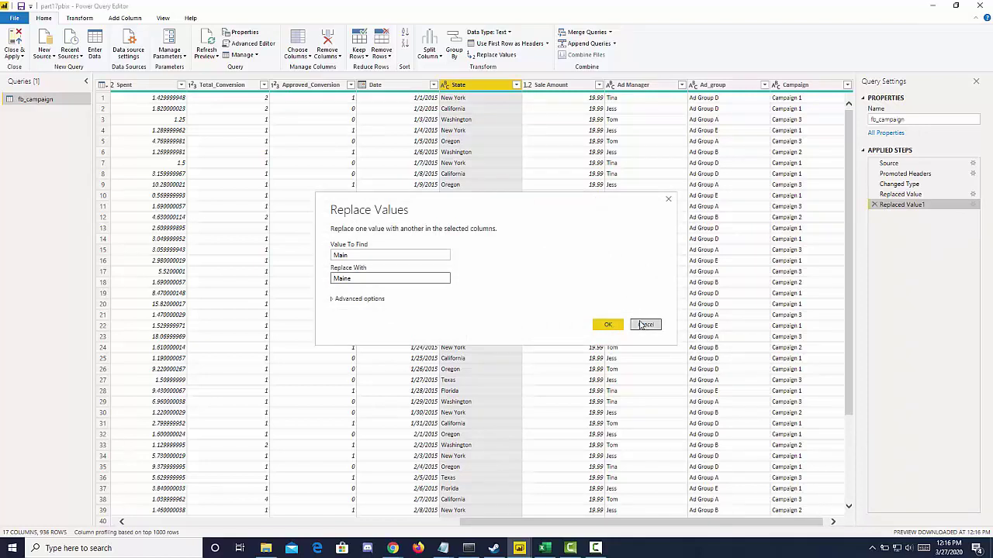
- Close and apply the query changes, and check Maine's details on the Executive page's map
left_click(24, 59)
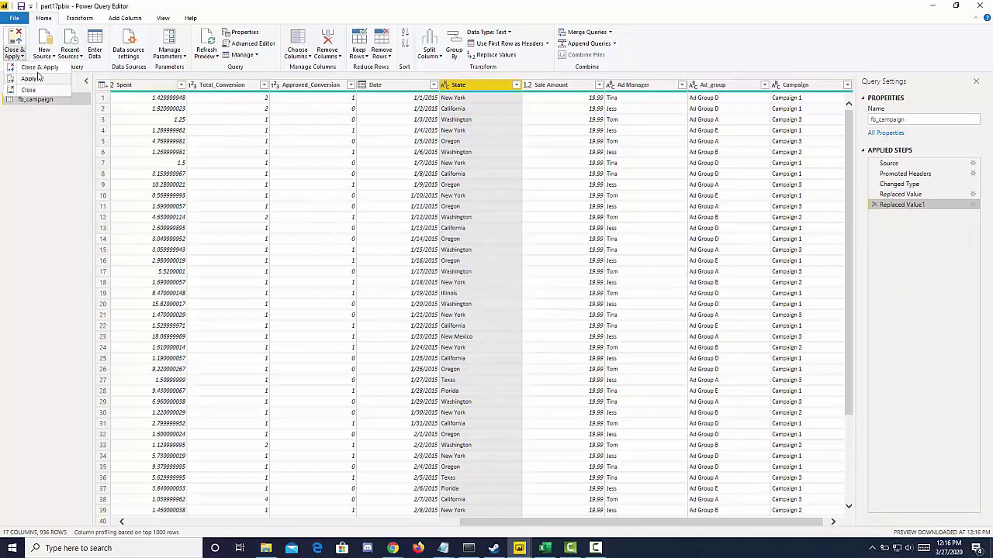
left_click(39, 67)
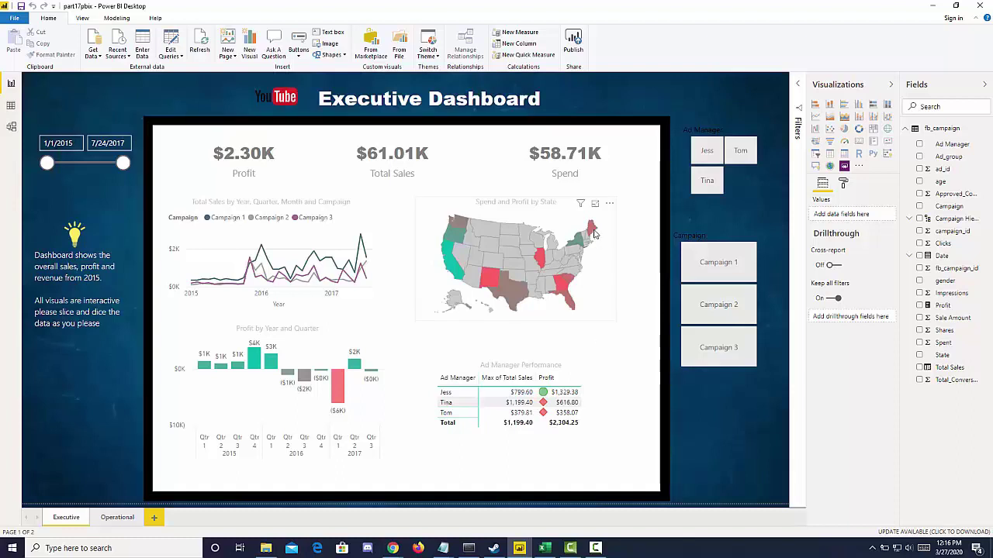
mouse_move(593, 232)
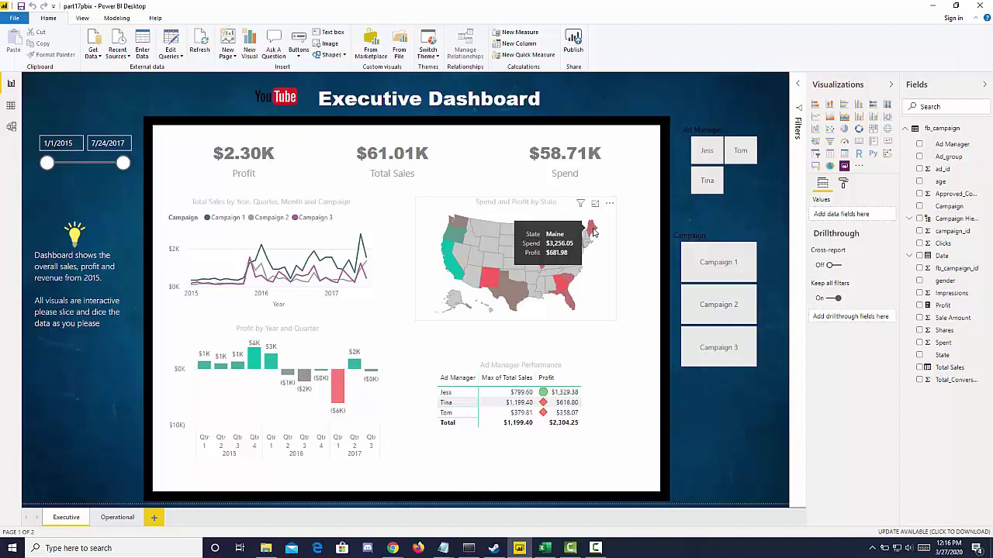
mouse_move(366, 282)
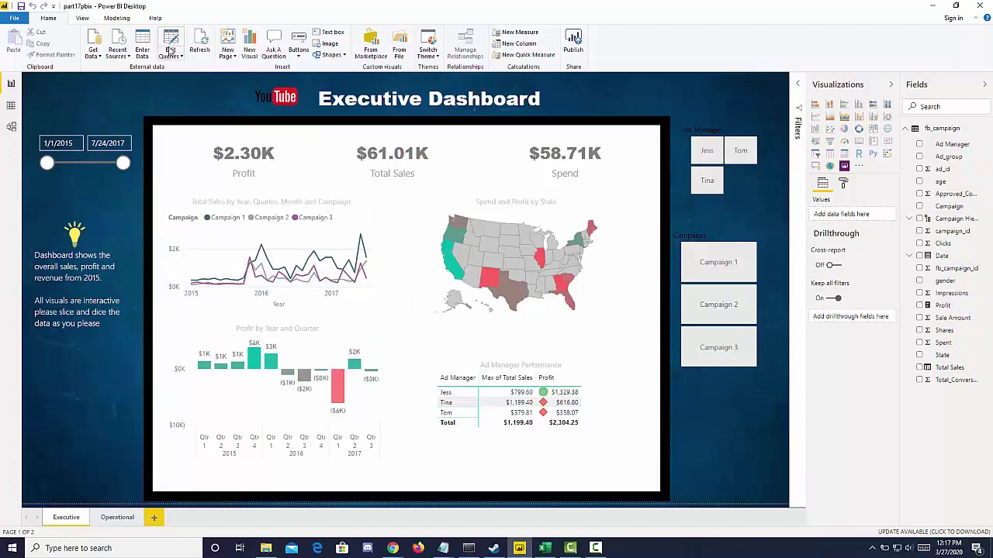
left_click(100, 58)
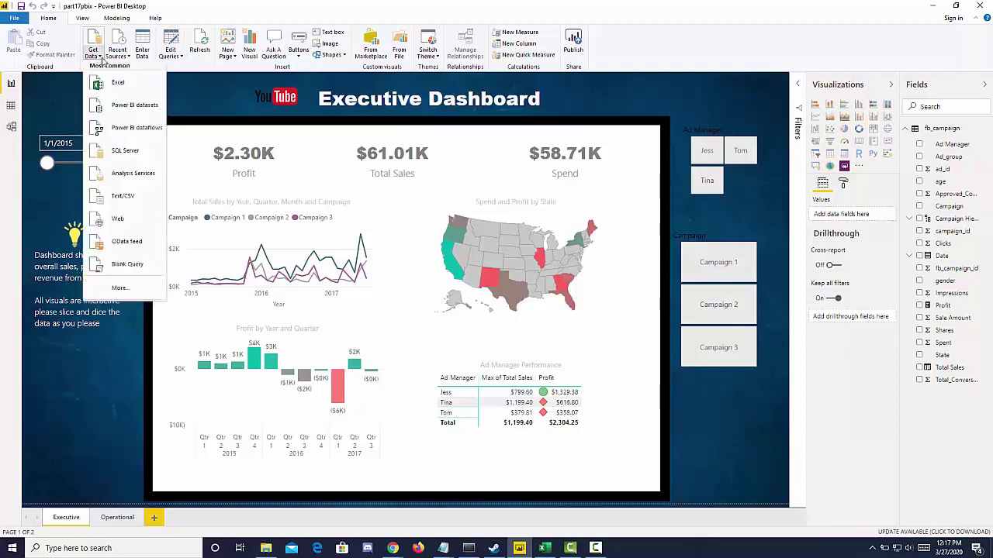
left_click(215, 114)
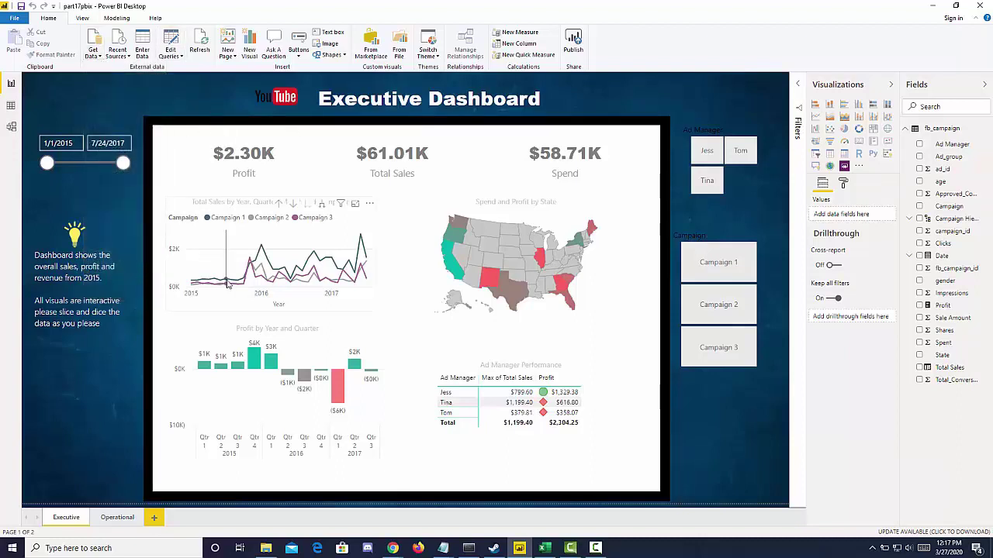
- Import the text/CSV file fb_campaign_NEW.csv from the Desktop folder and load it into the report as a new table
mouse_move(226, 282)
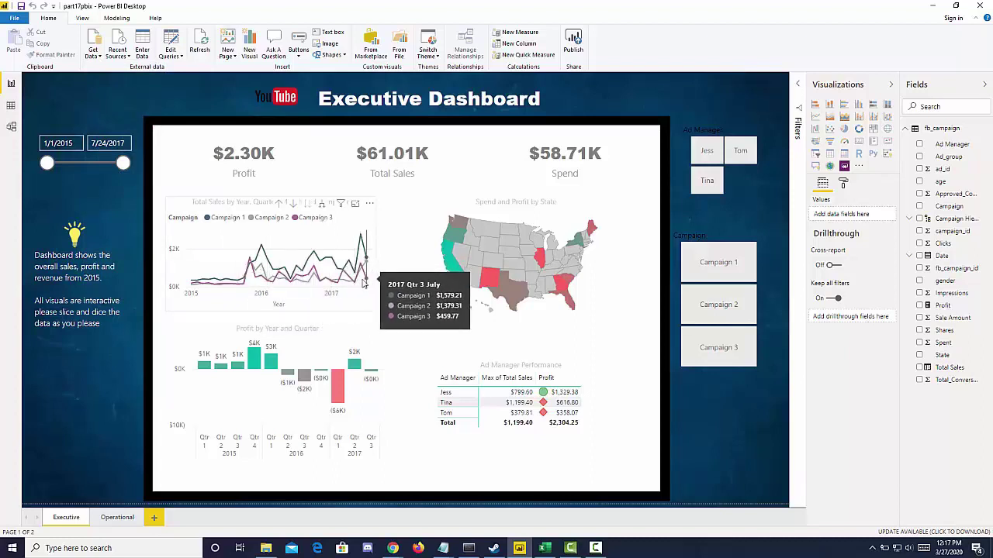
left_click(101, 57)
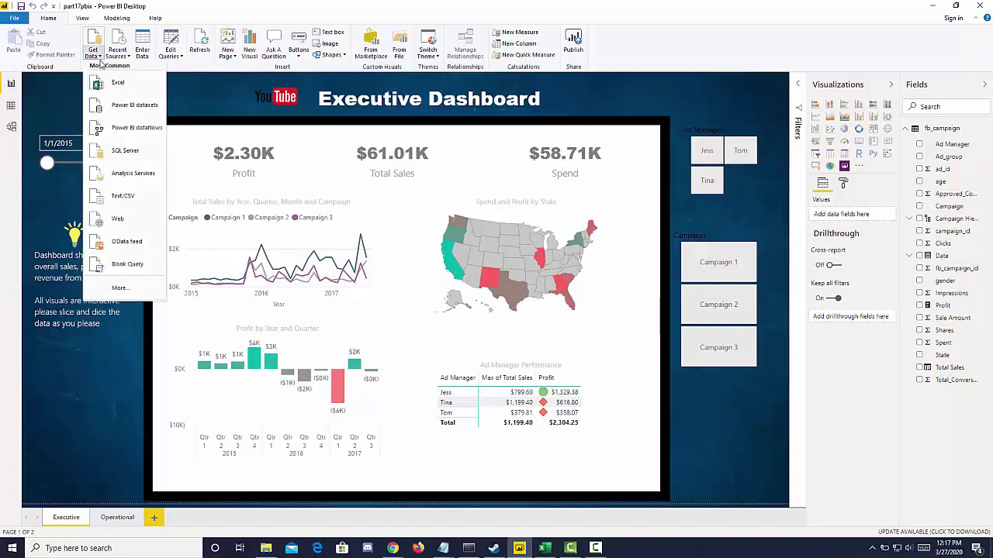
left_click(117, 199)
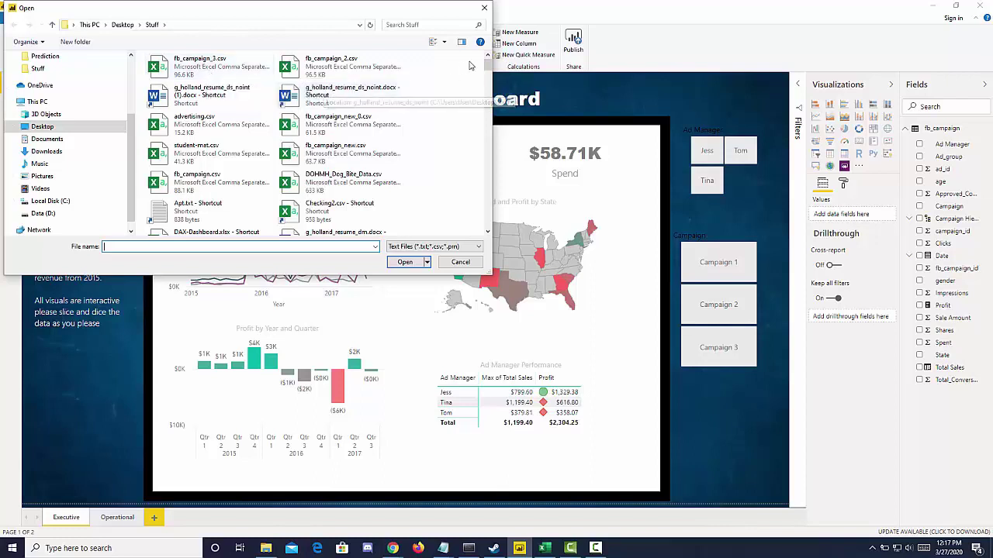
left_click(66, 127)
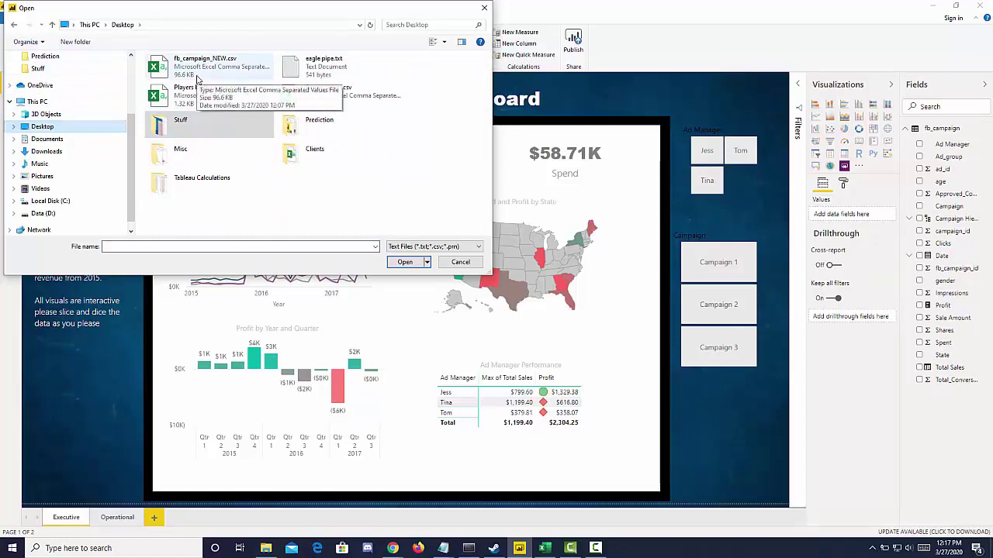
double_click(197, 70)
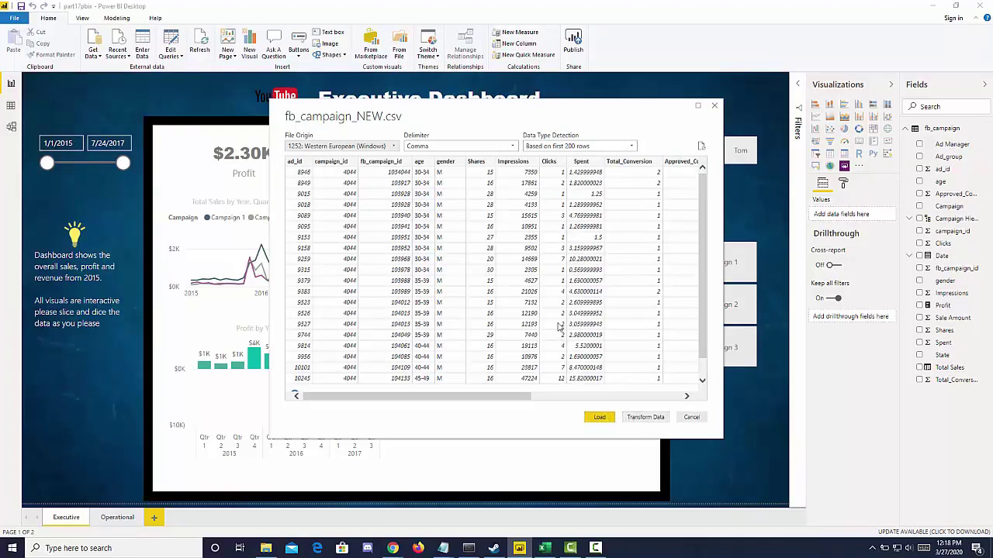
left_click(599, 418)
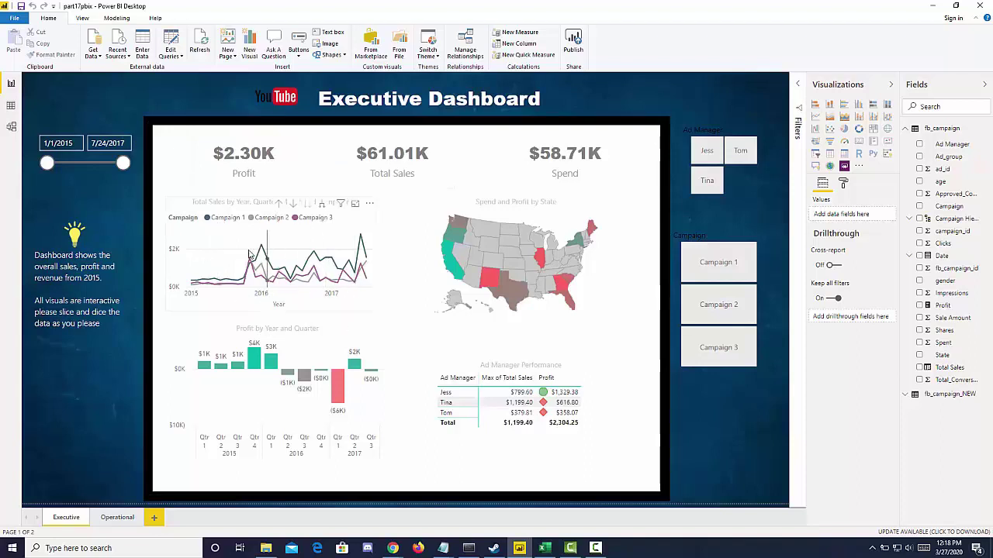
- Collapse the fb_campaign field list, view both campaign tables in the data model, and return to the report
left_click(905, 128)
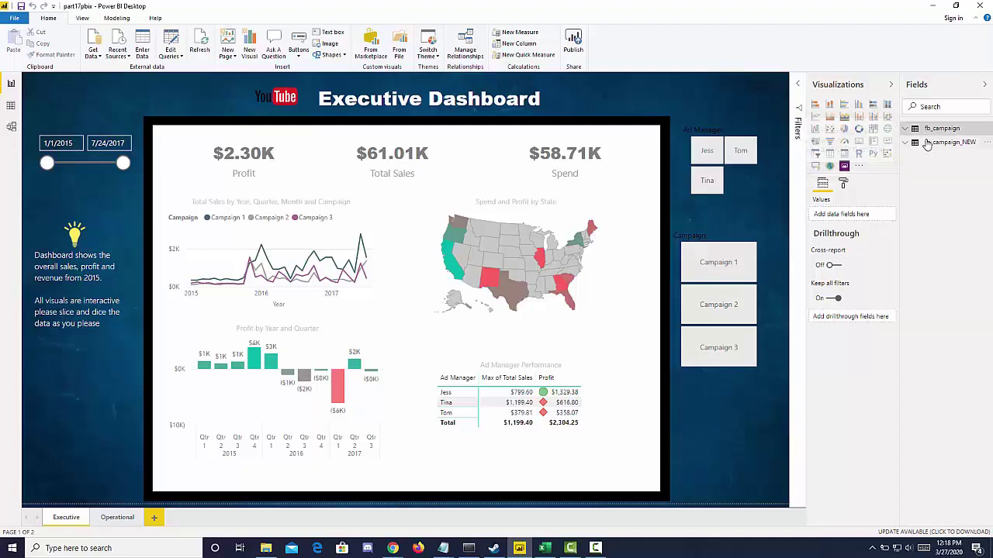
left_click(11, 127)
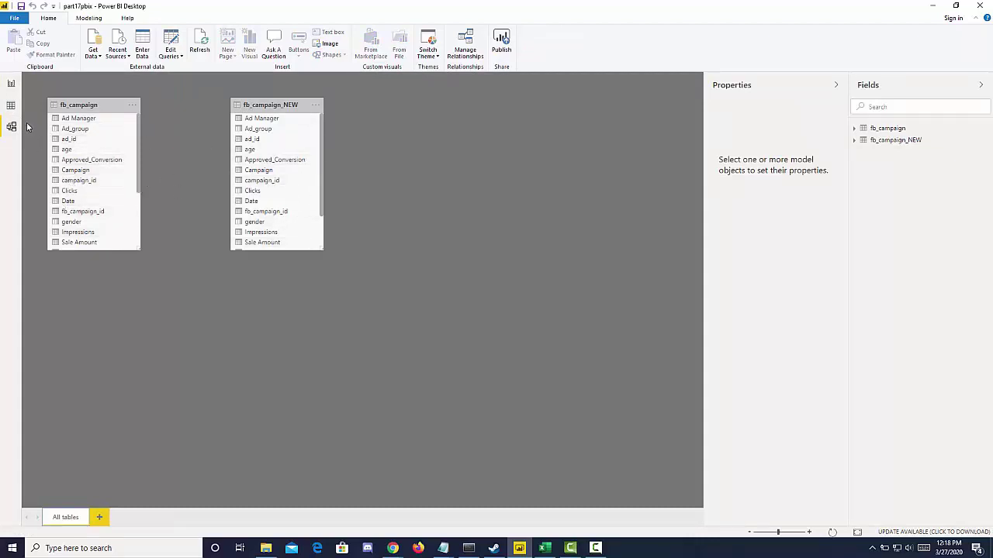
left_click(11, 86)
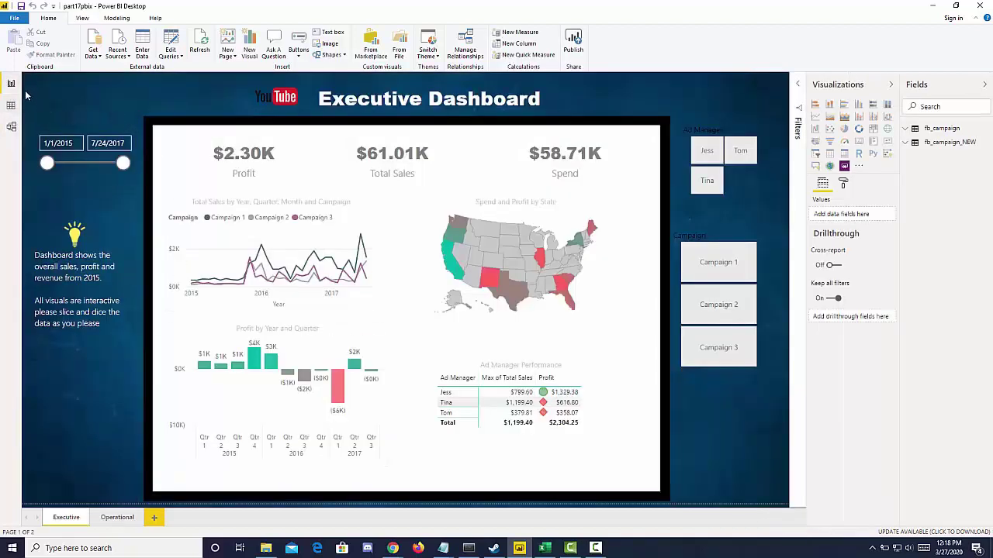
- Append the fb_campaign_NEW table to the fb_campaign query in Power Query Editor, and close and apply the changes
left_click(171, 40)
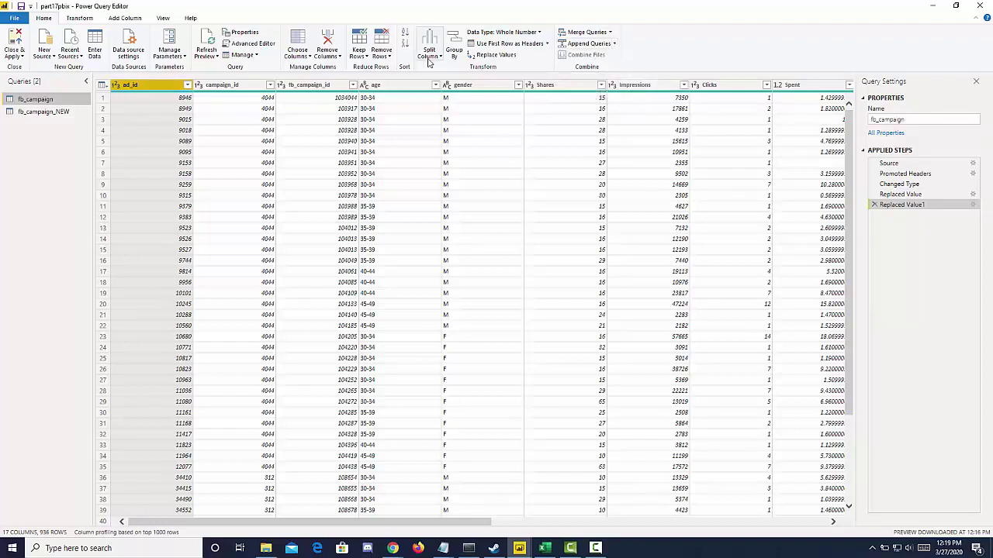
left_click(614, 45)
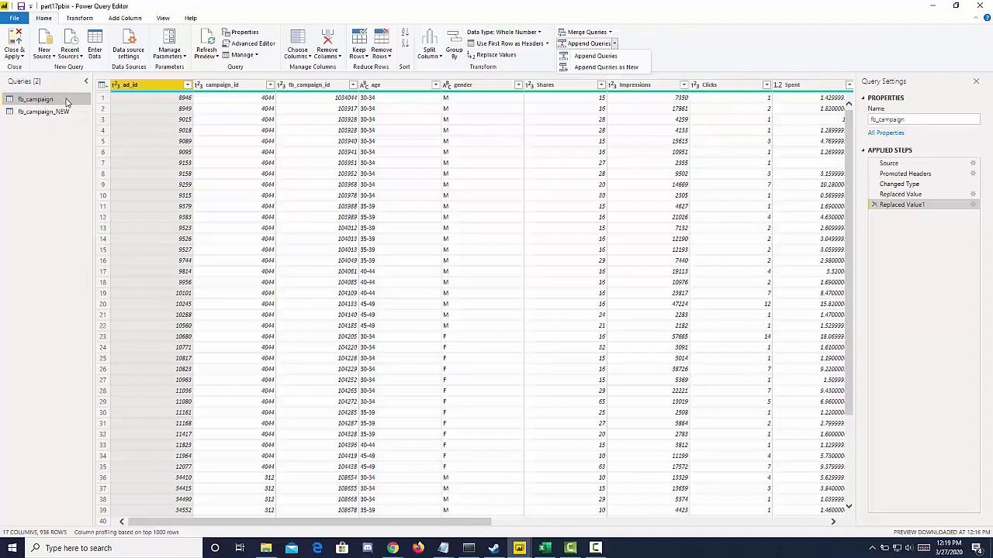
left_click(680, 41)
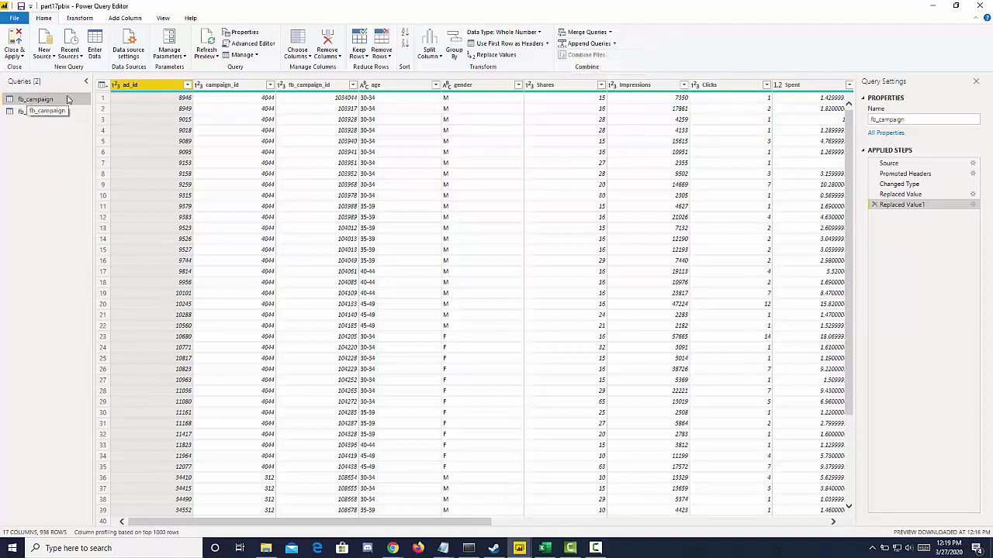
left_click(614, 45)
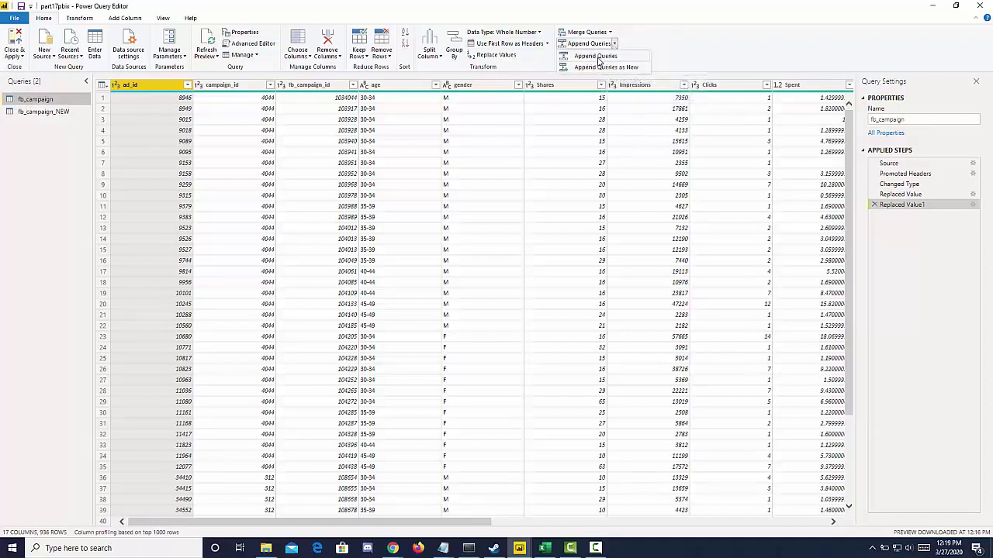
left_click(598, 58)
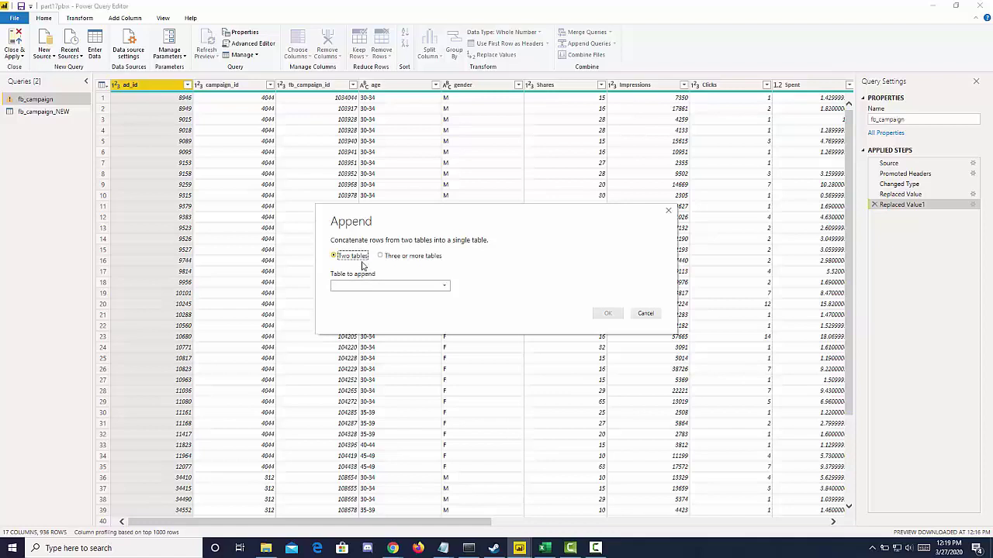
left_click(378, 285)
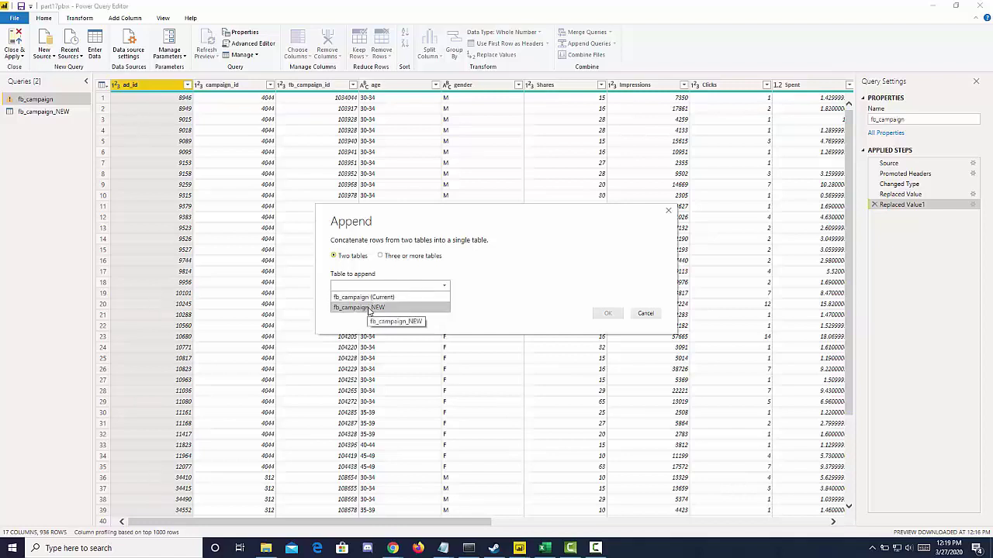
left_click(369, 308)
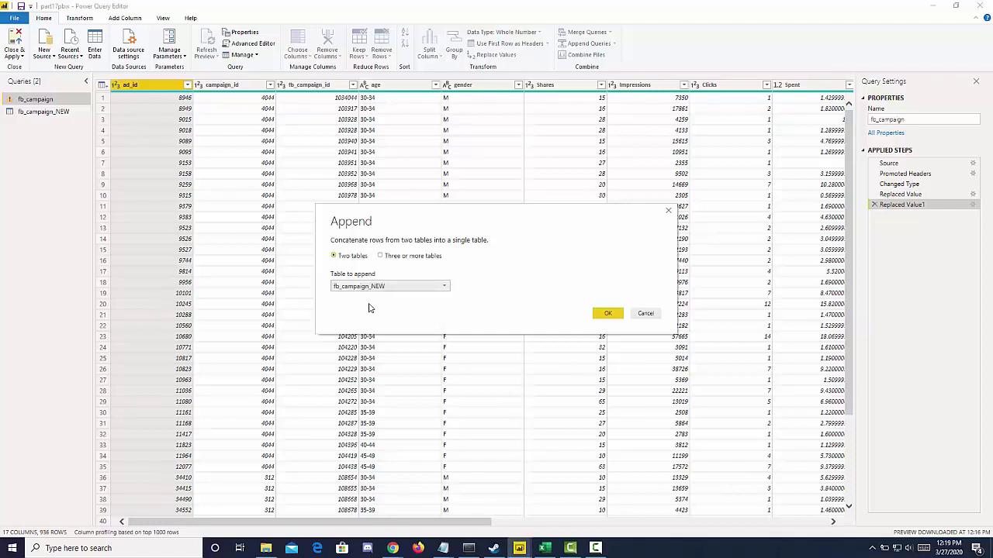
left_click(606, 315)
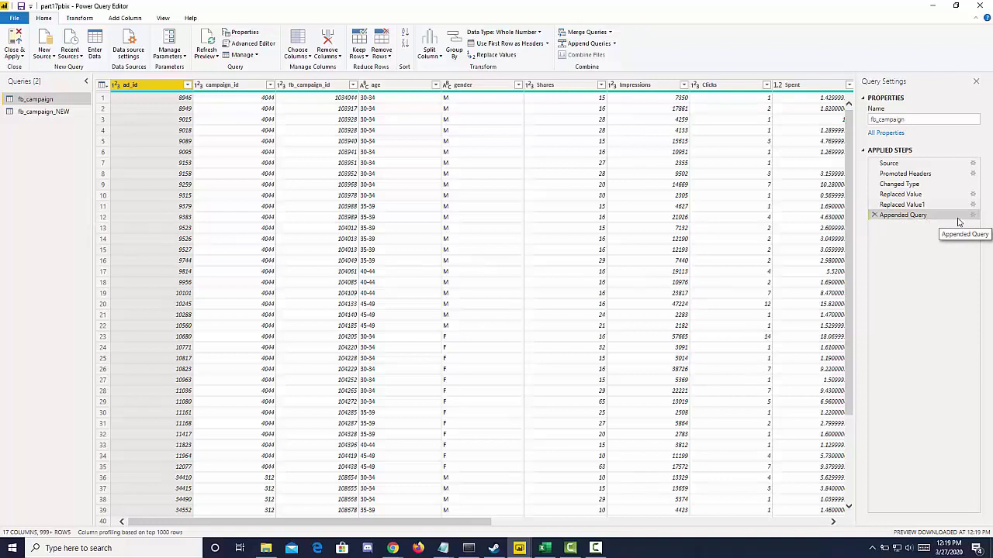
left_click(12, 55)
left_click(27, 89)
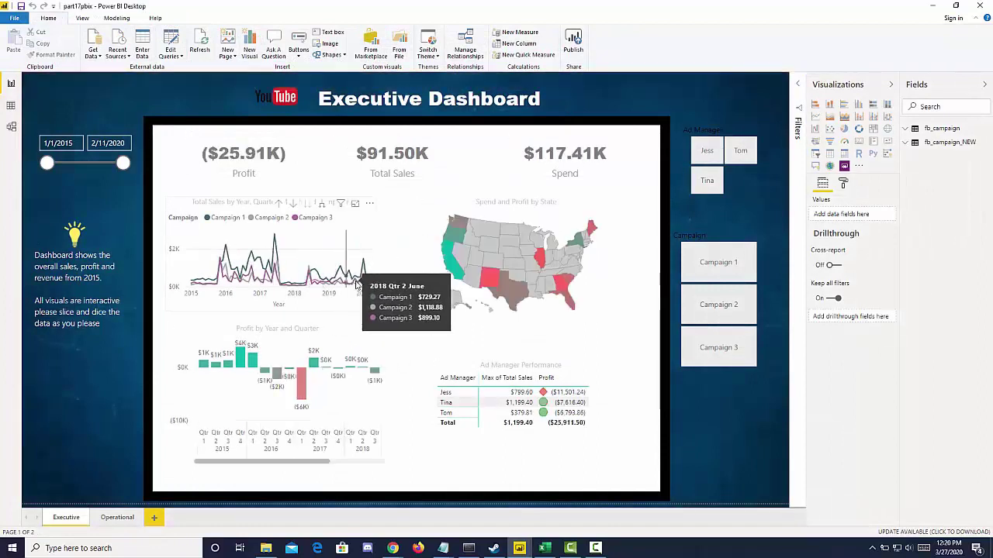
- Narrow the Executive page's date slicer to start at 4/3/2019, and widen it to start at 5/2/2017
left_click(58, 143)
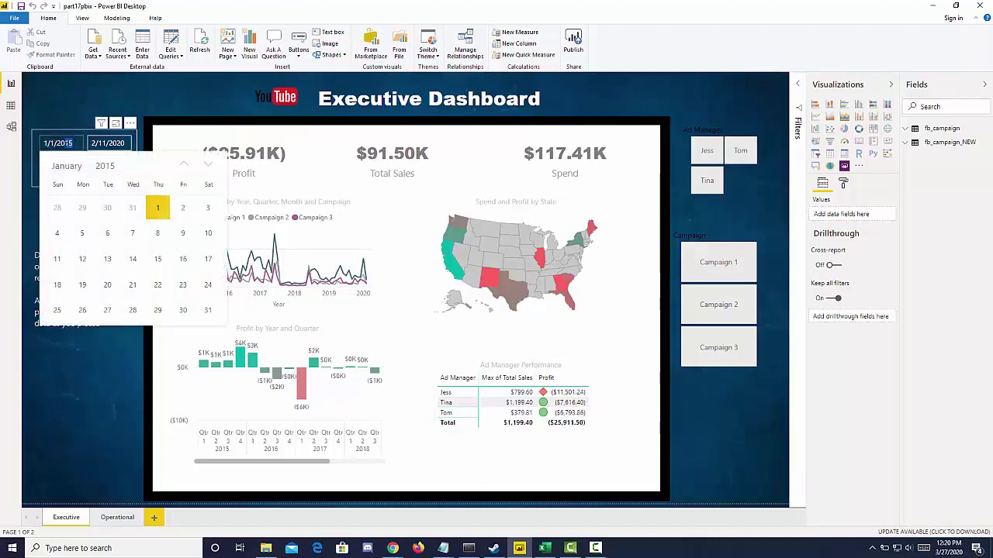
left_click(49, 112)
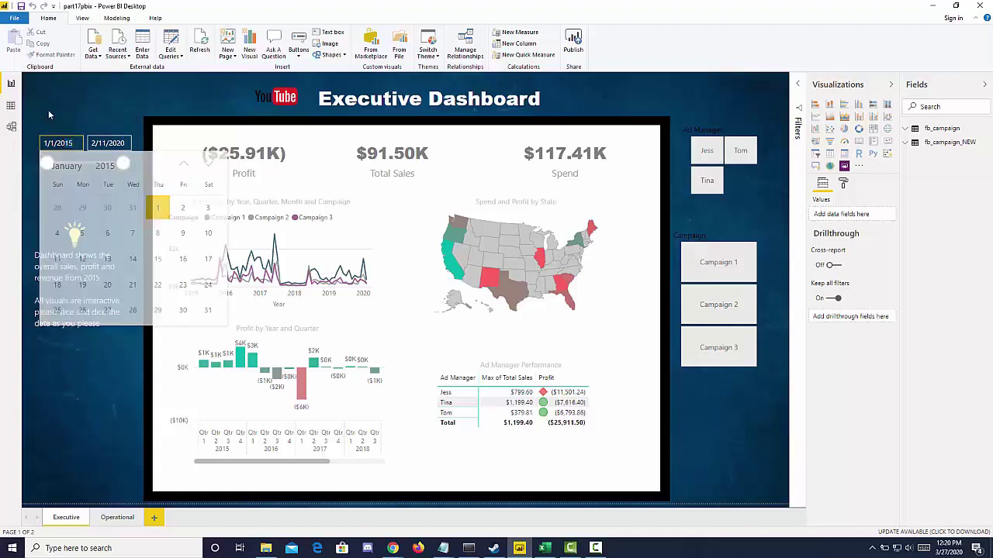
left_click_drag(48, 166, 113, 167)
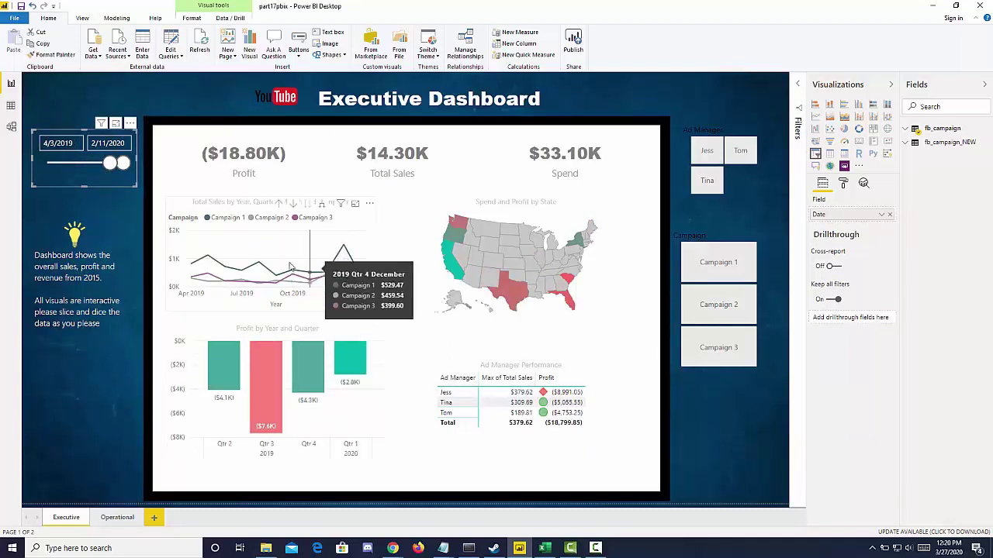
left_click_drag(107, 168, 79, 169)
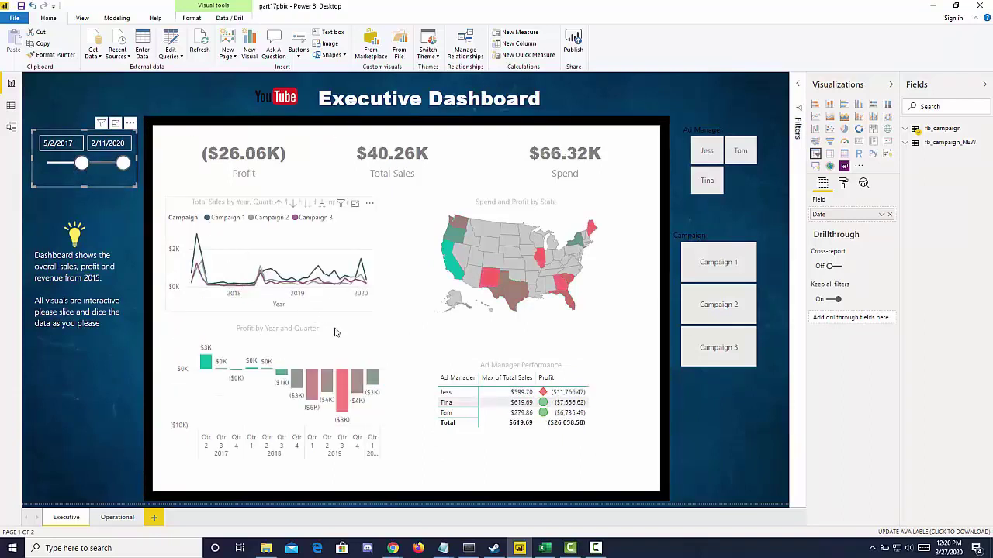